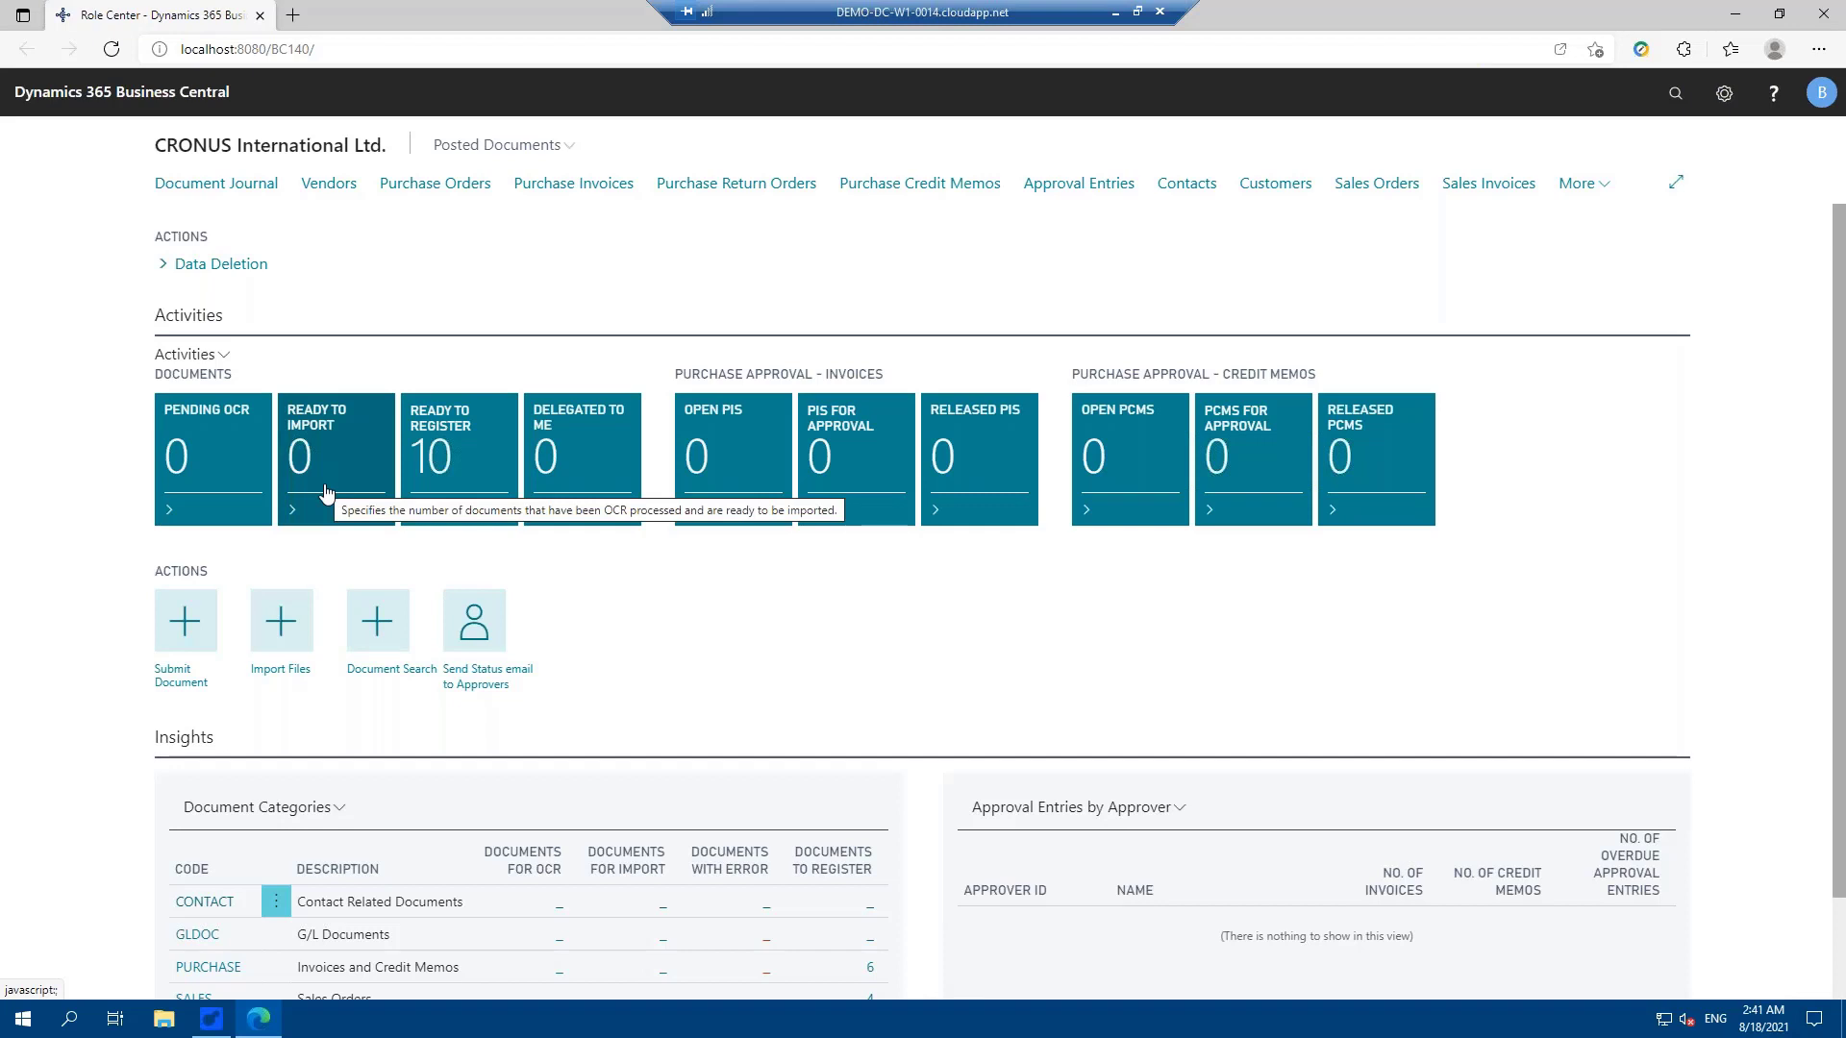
Step: Open the purchase documents that are ready to register and recognize the fields of document D000001
left_click(438, 456)
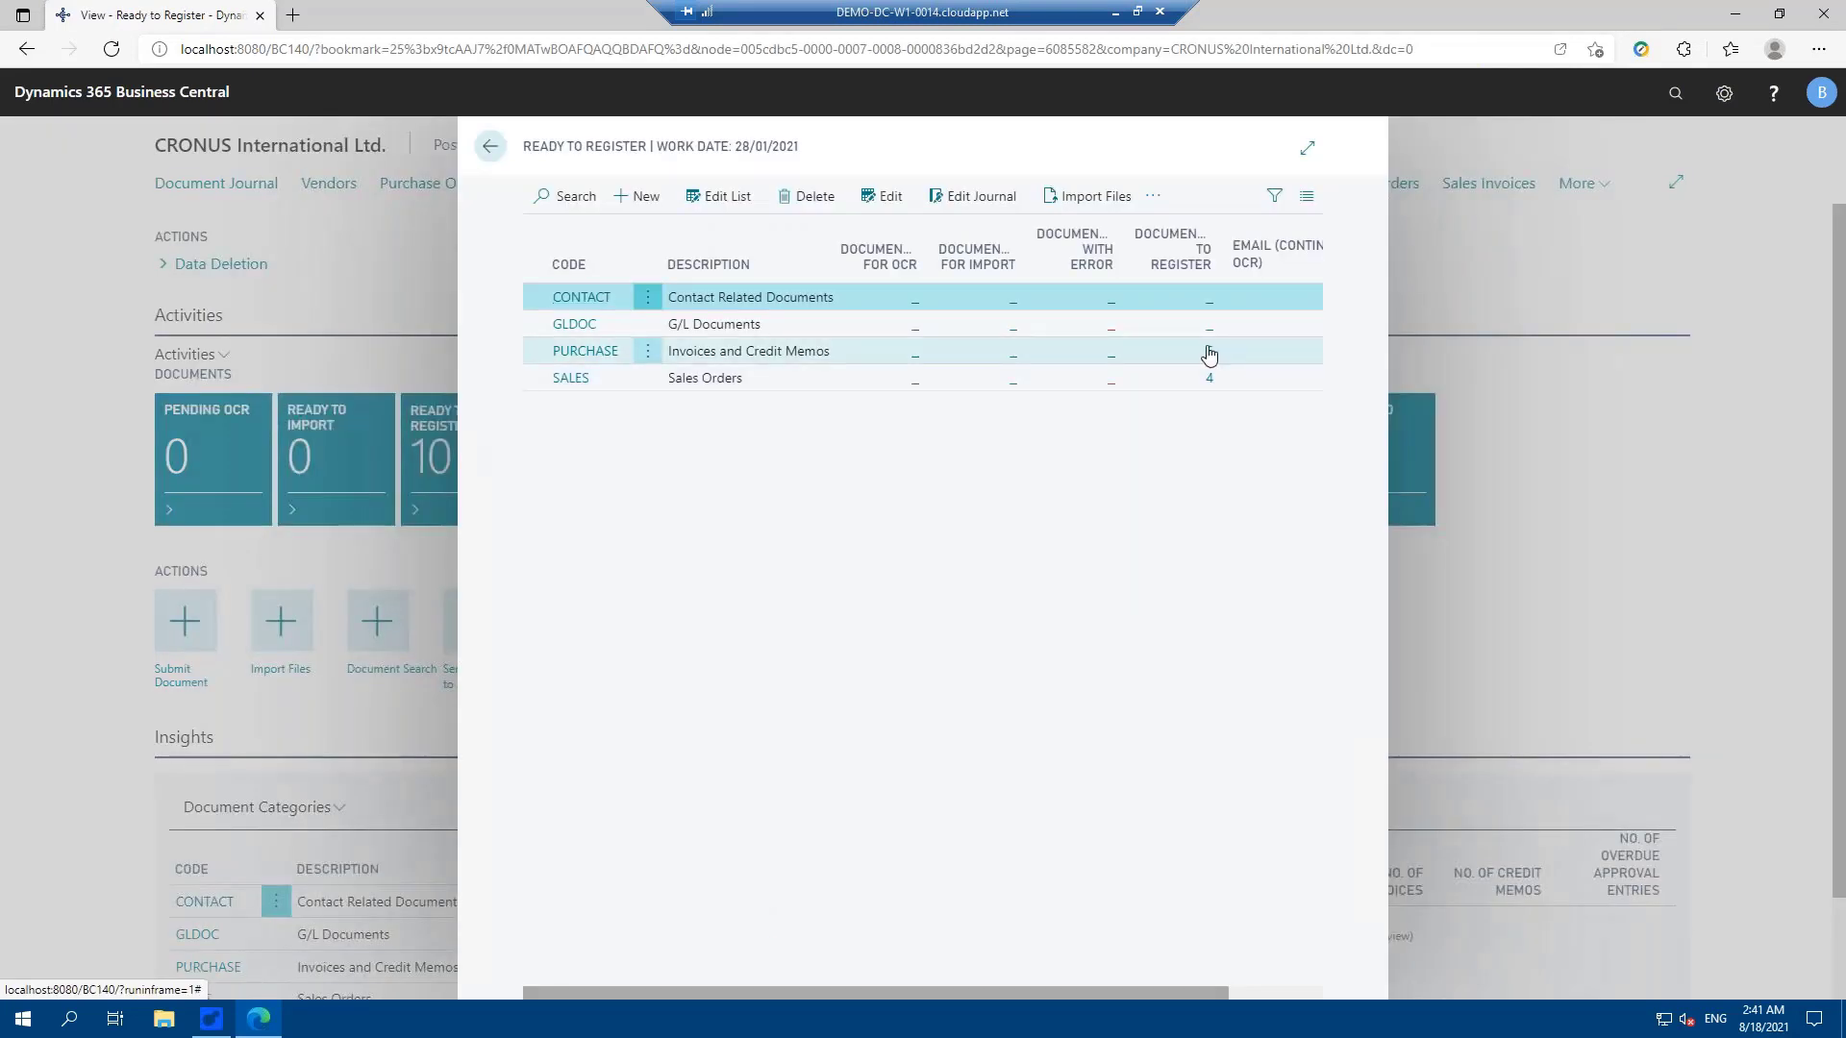
left_click(1209, 352)
left_click(1209, 353)
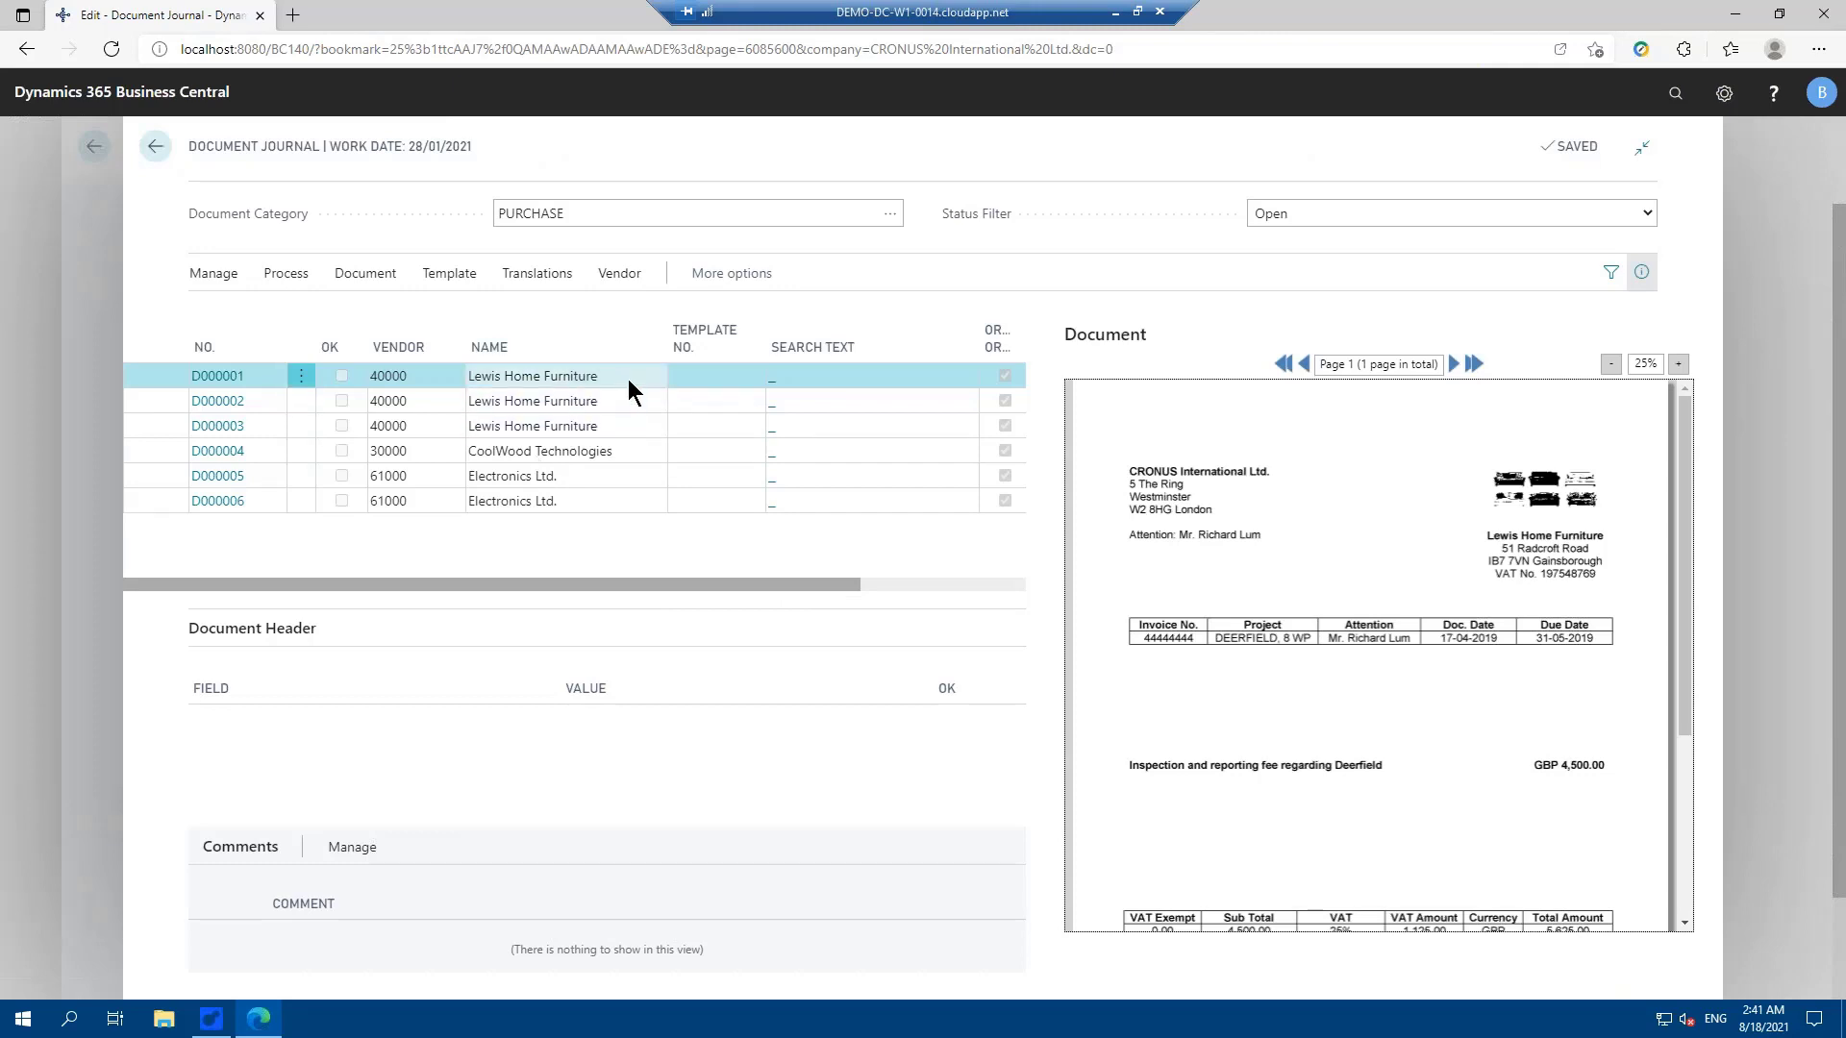
left_click(279, 278)
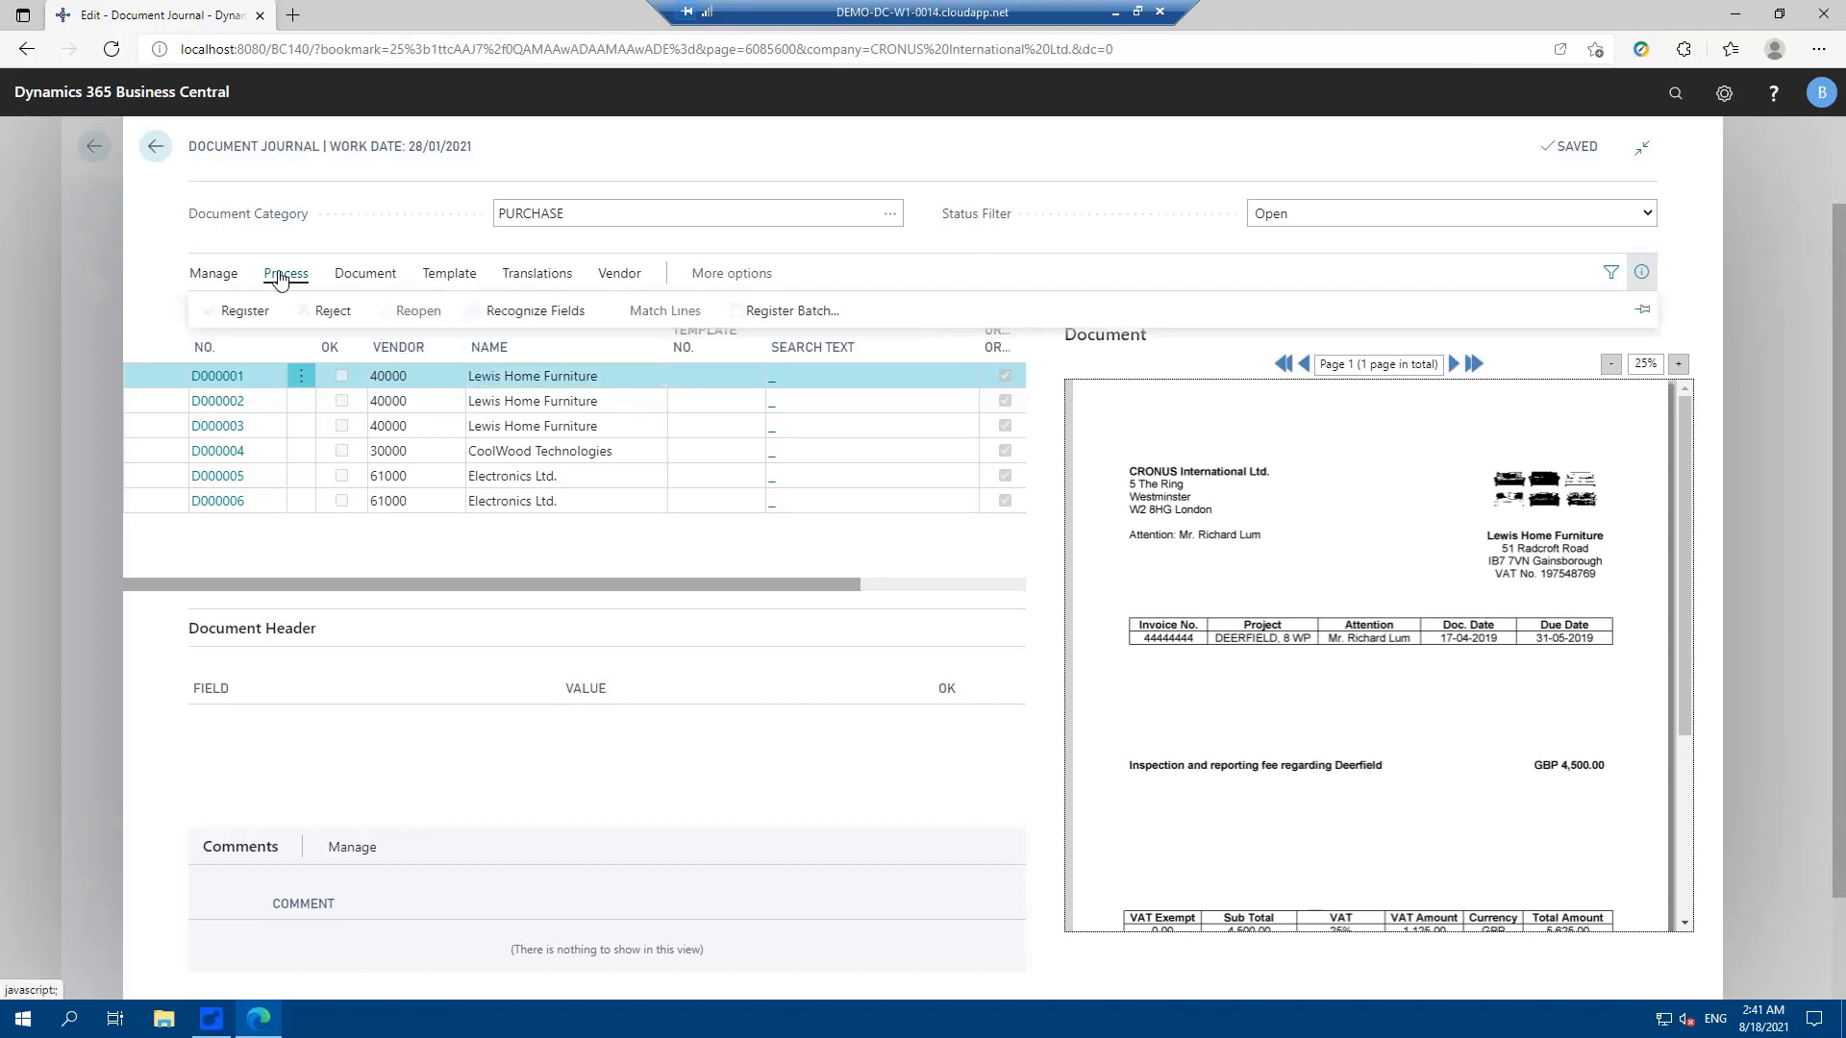
left_click(511, 312)
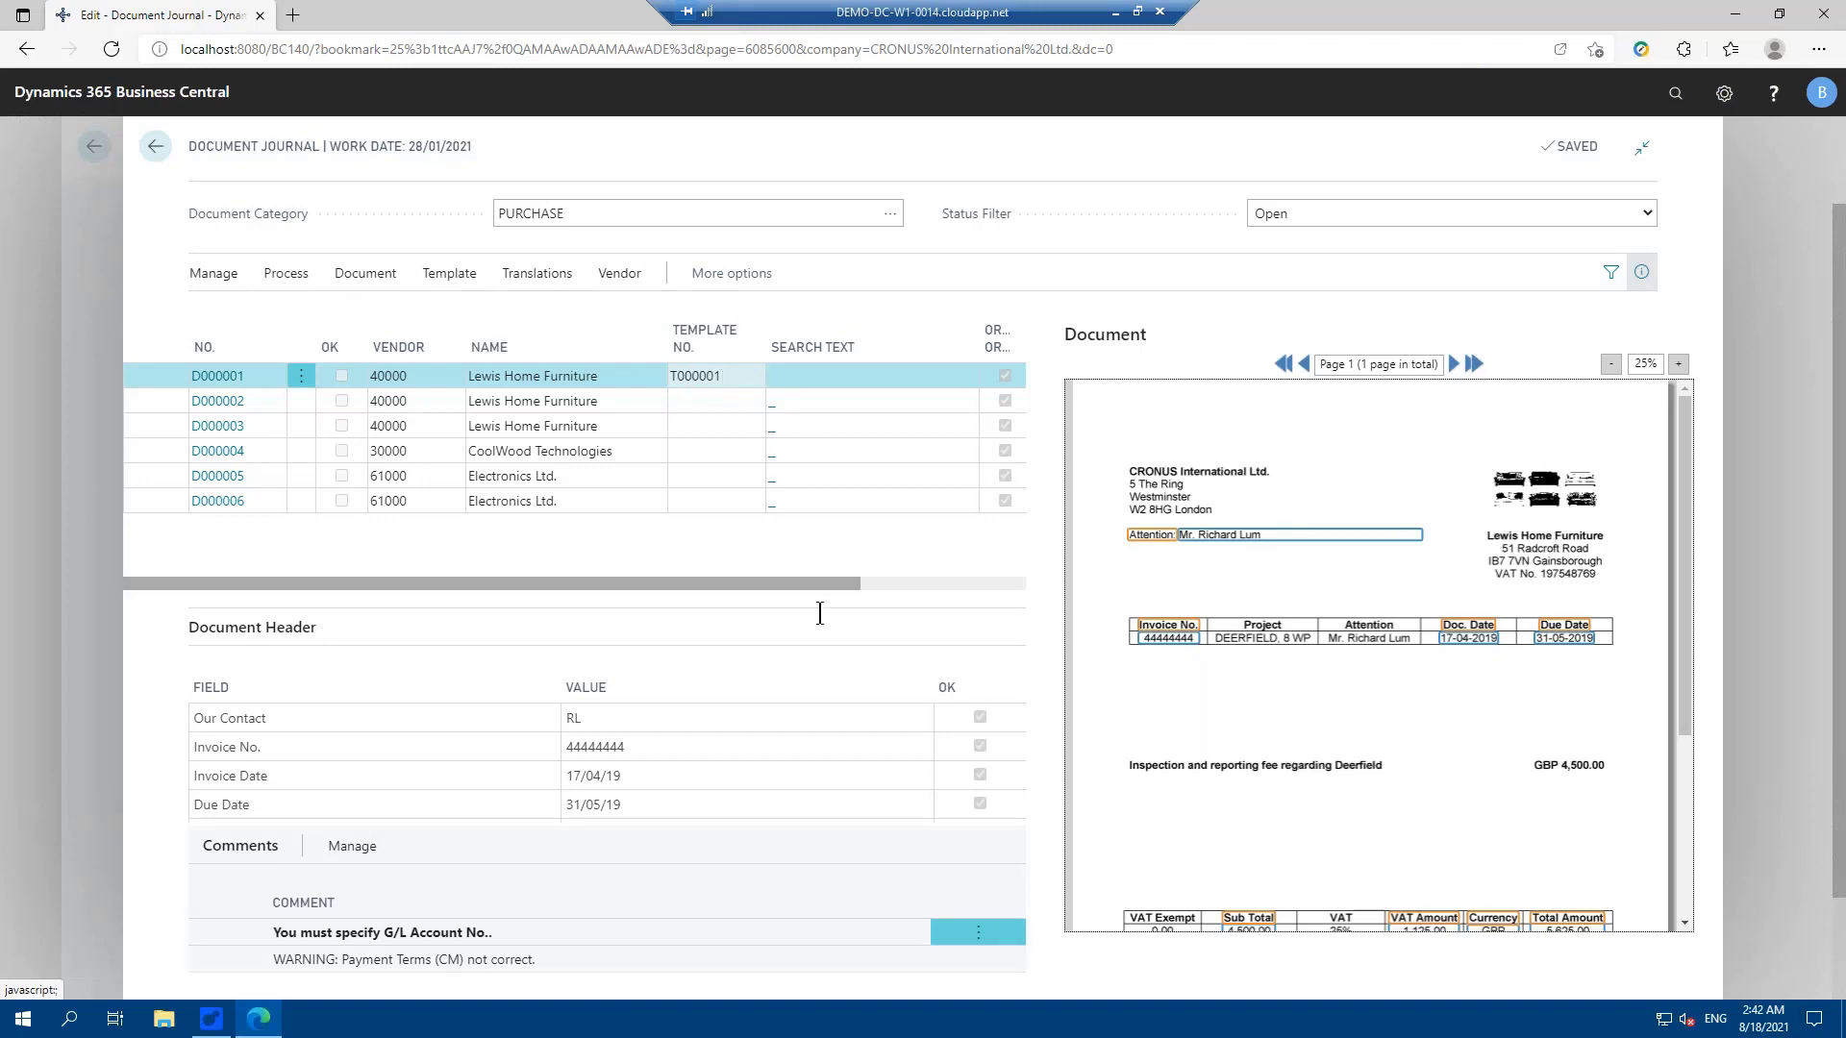
Step: Check each recognized header field of document D000001, from Our Contact through the invoice/credit memo type, against the scanned invoice
left_click(641, 716)
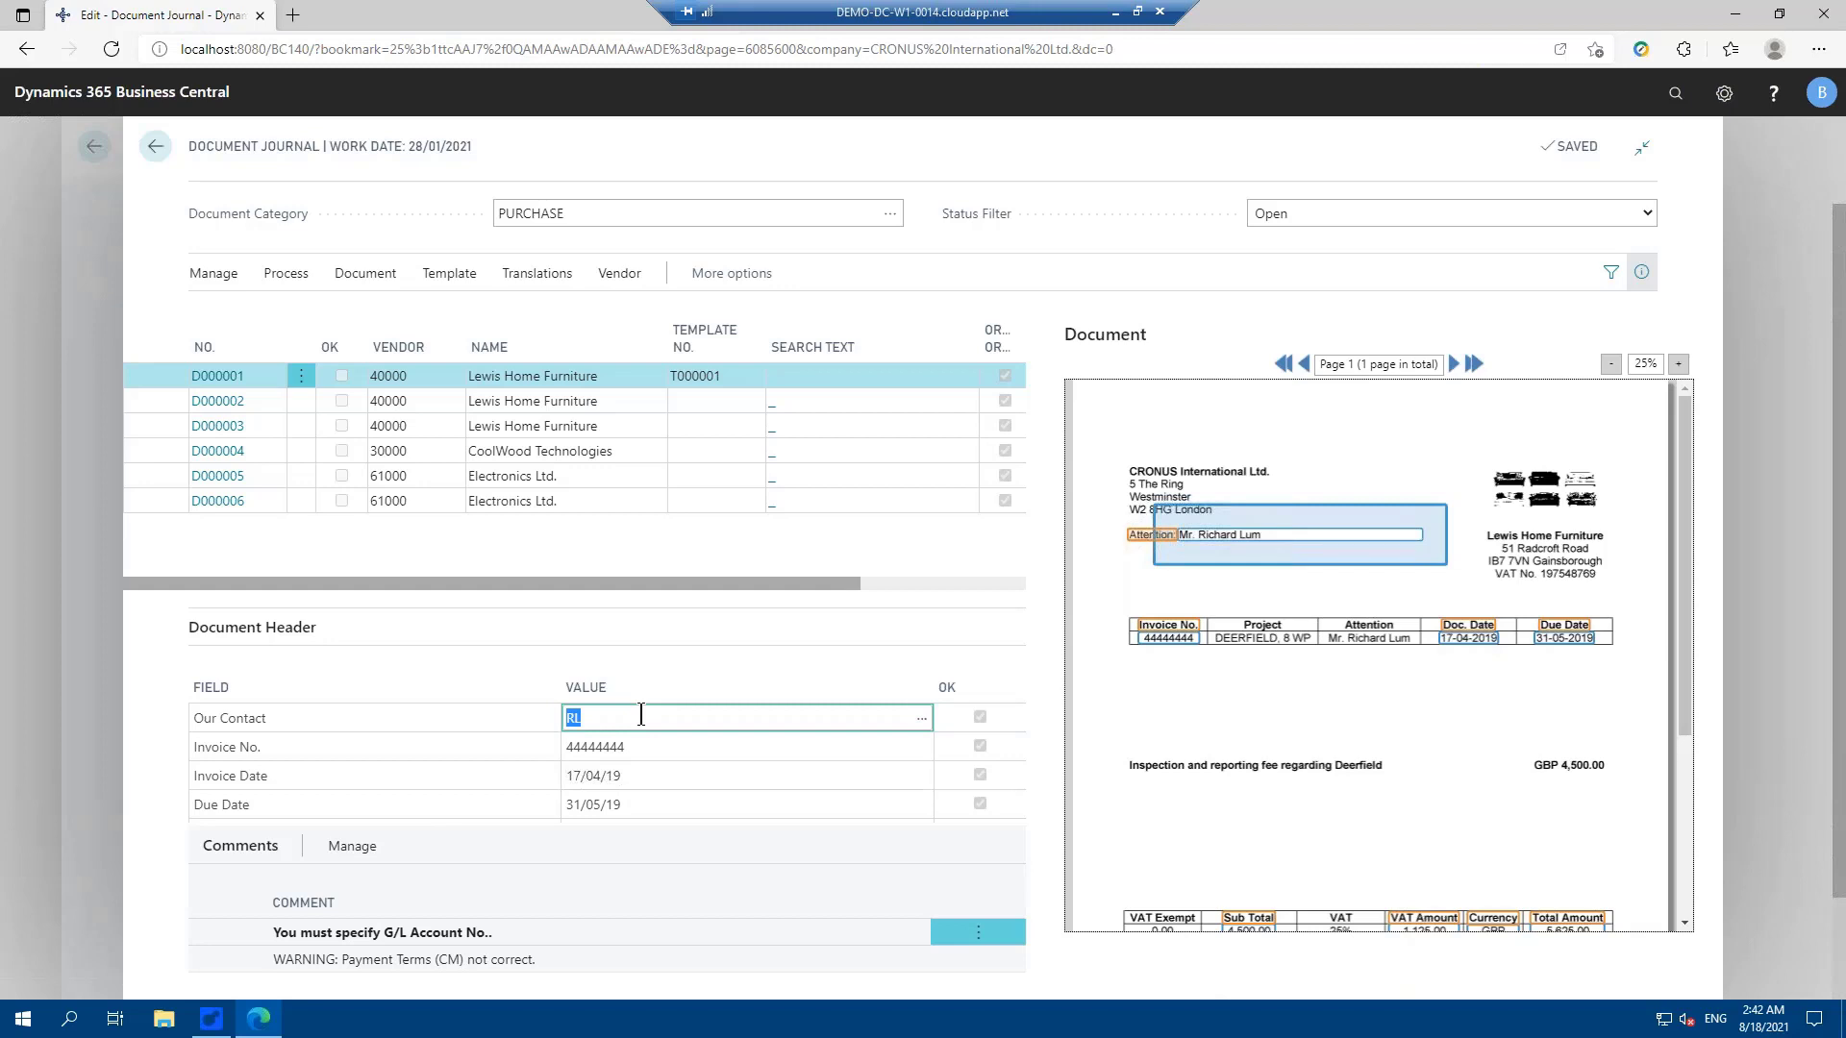
key("Tab")
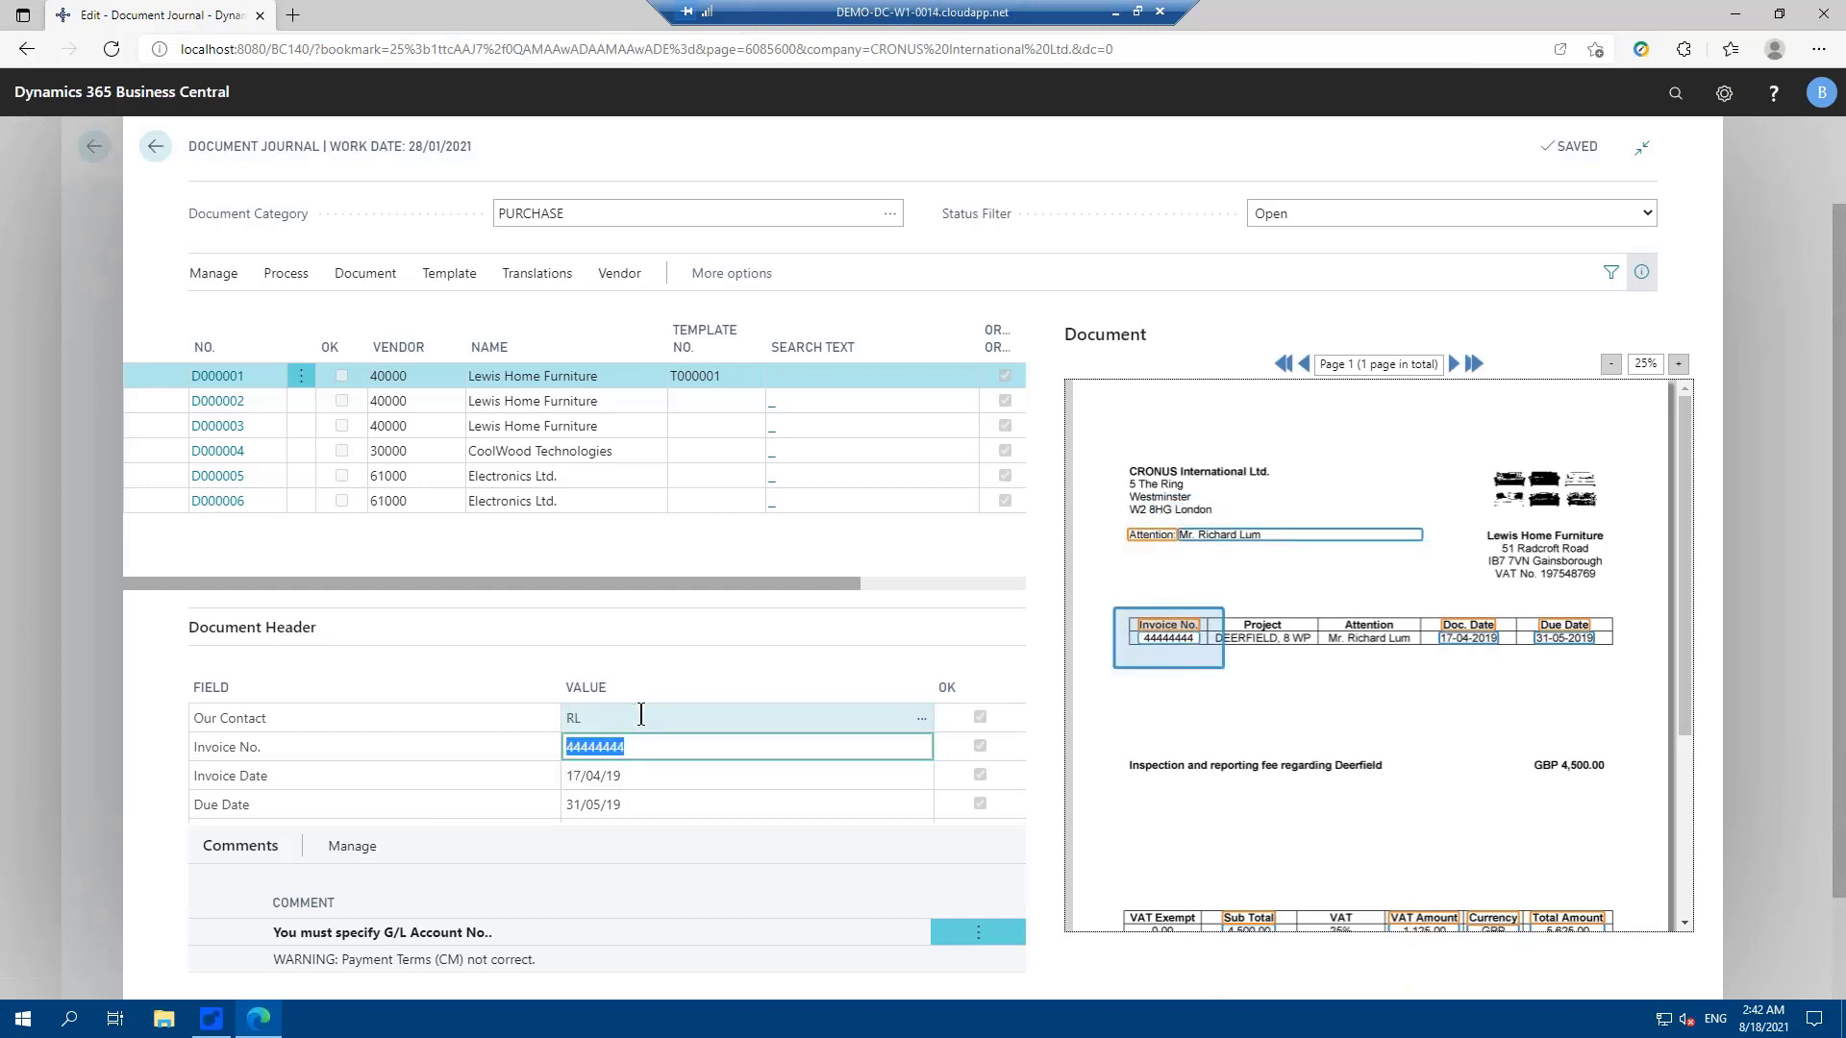
key("Tab")
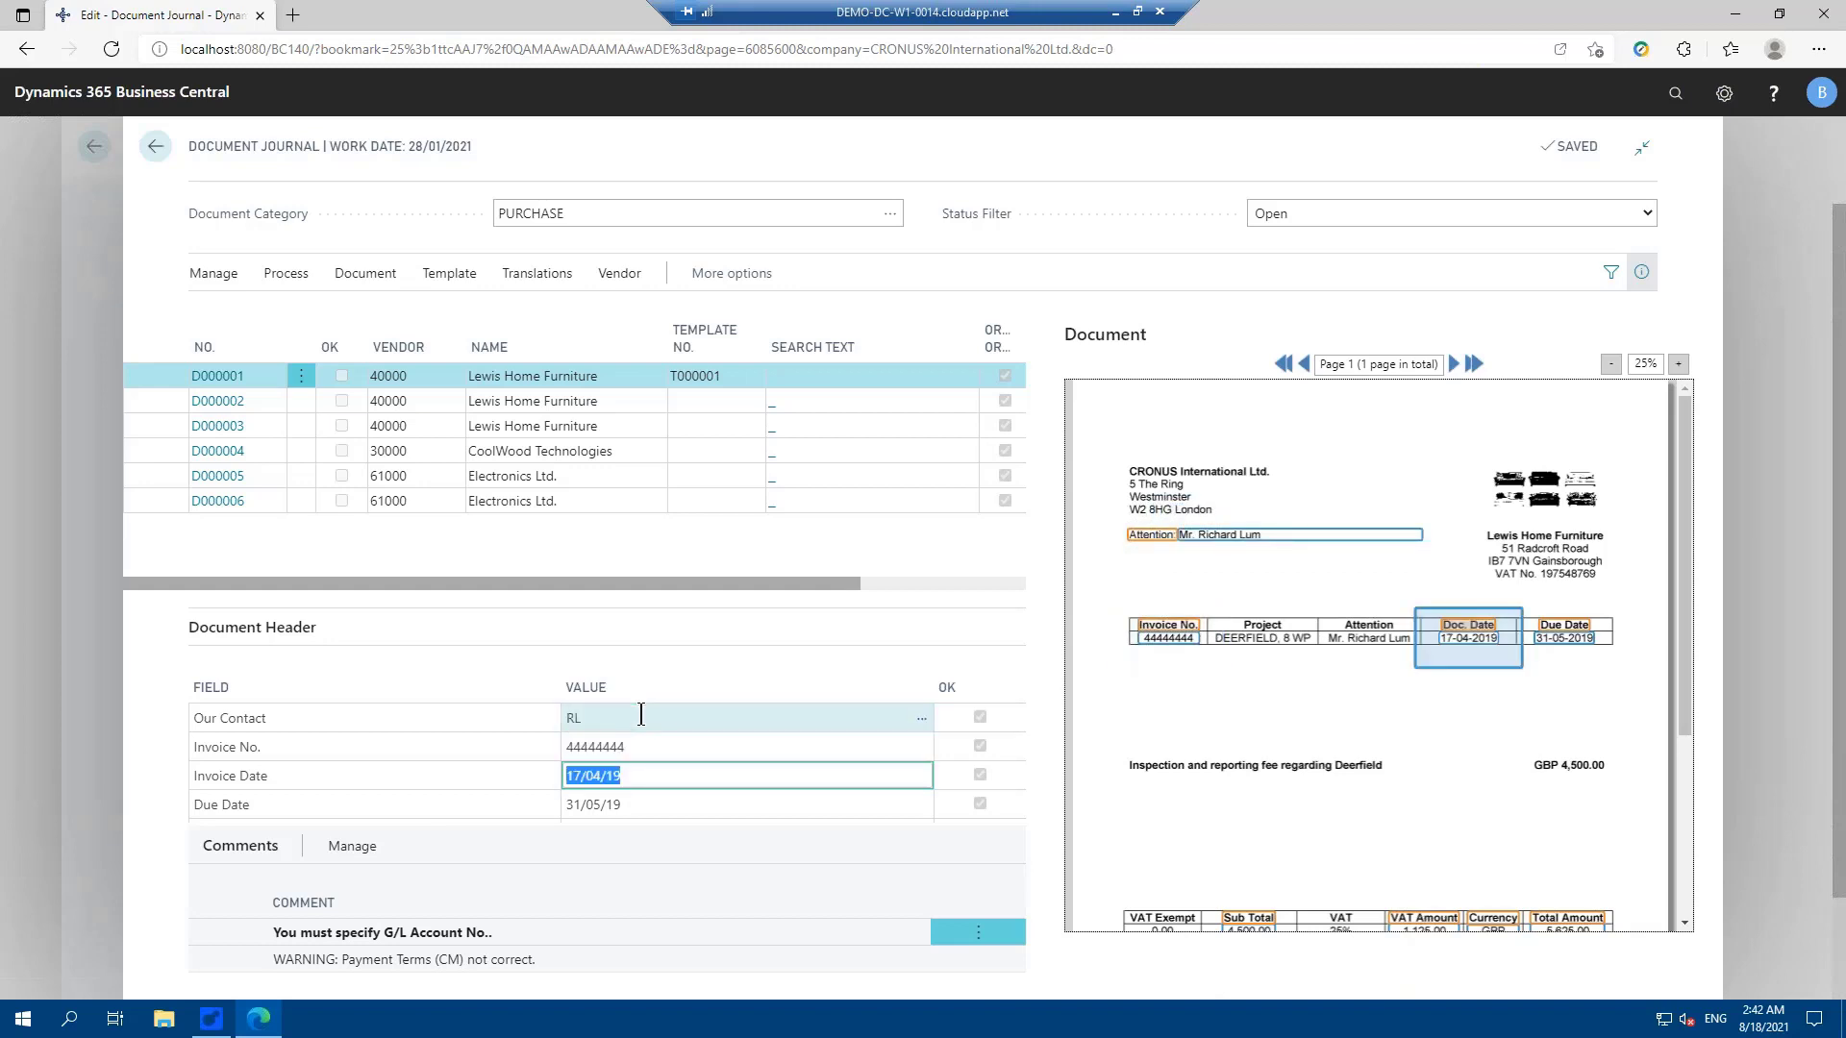
key("Tab")
key("Tab")
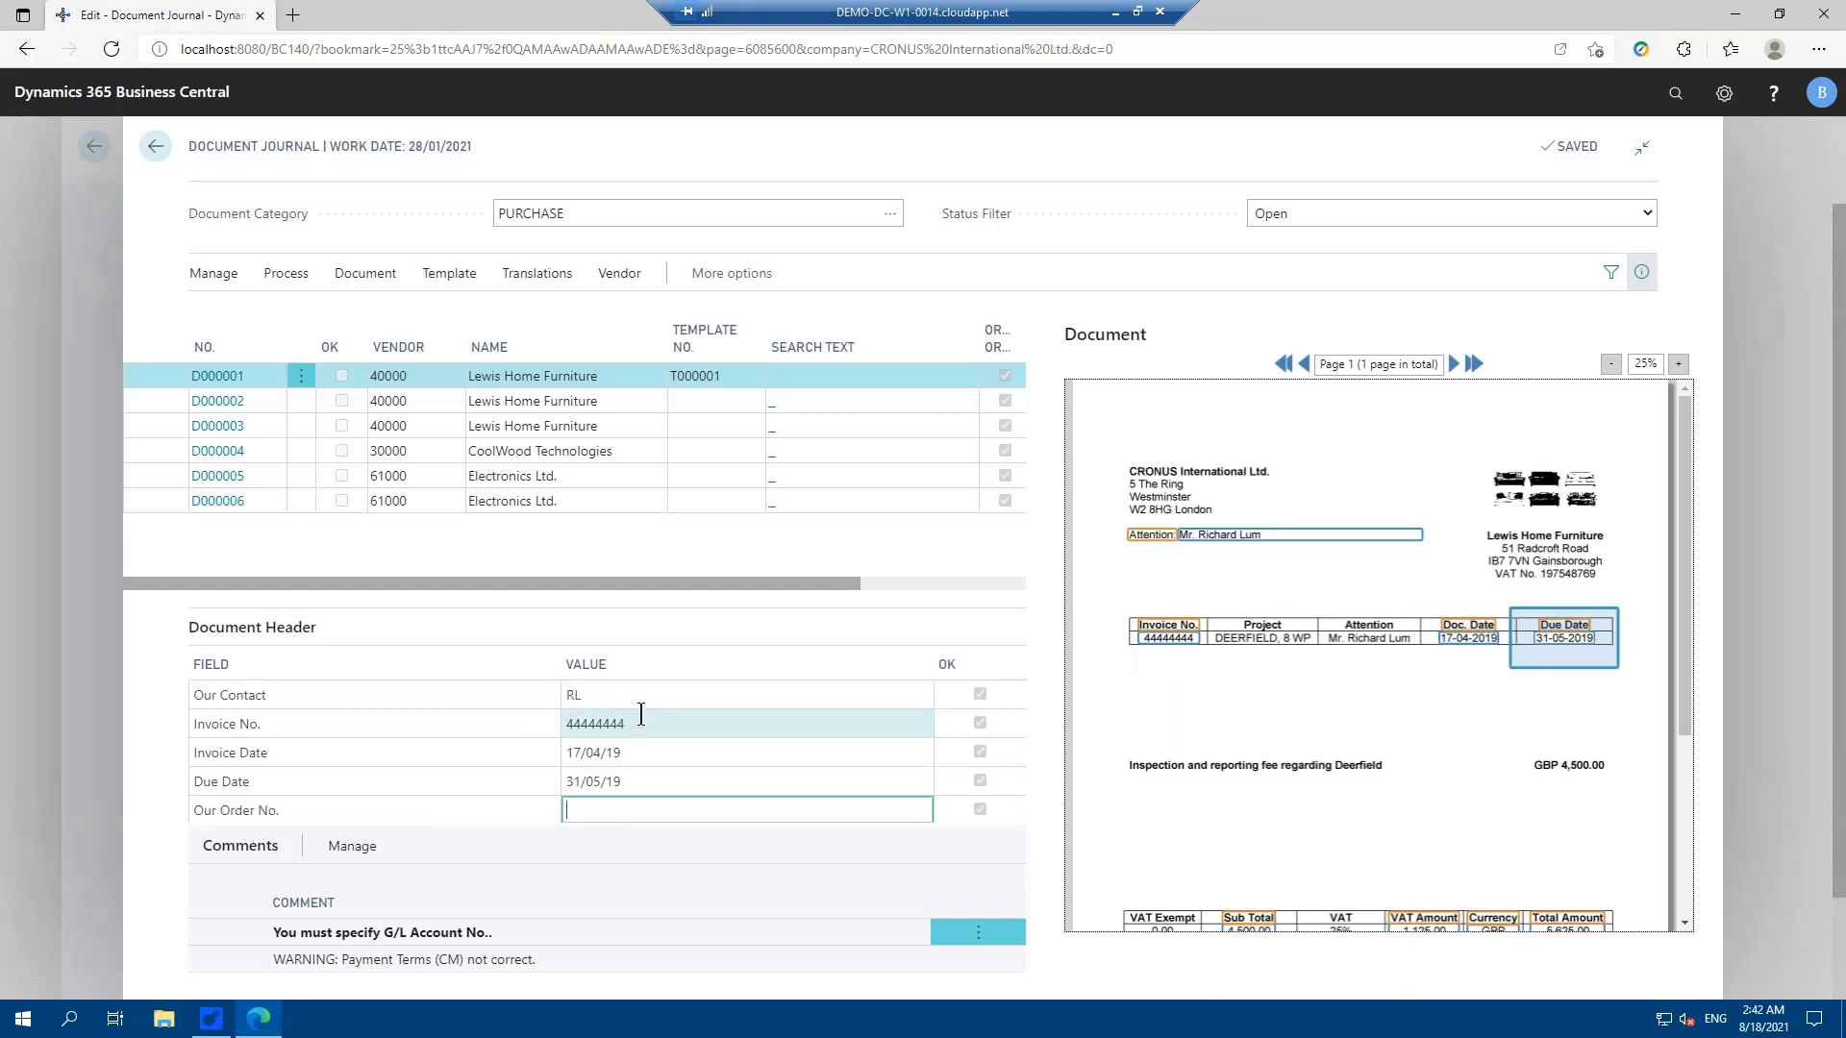
key("Tab")
key("Tab")
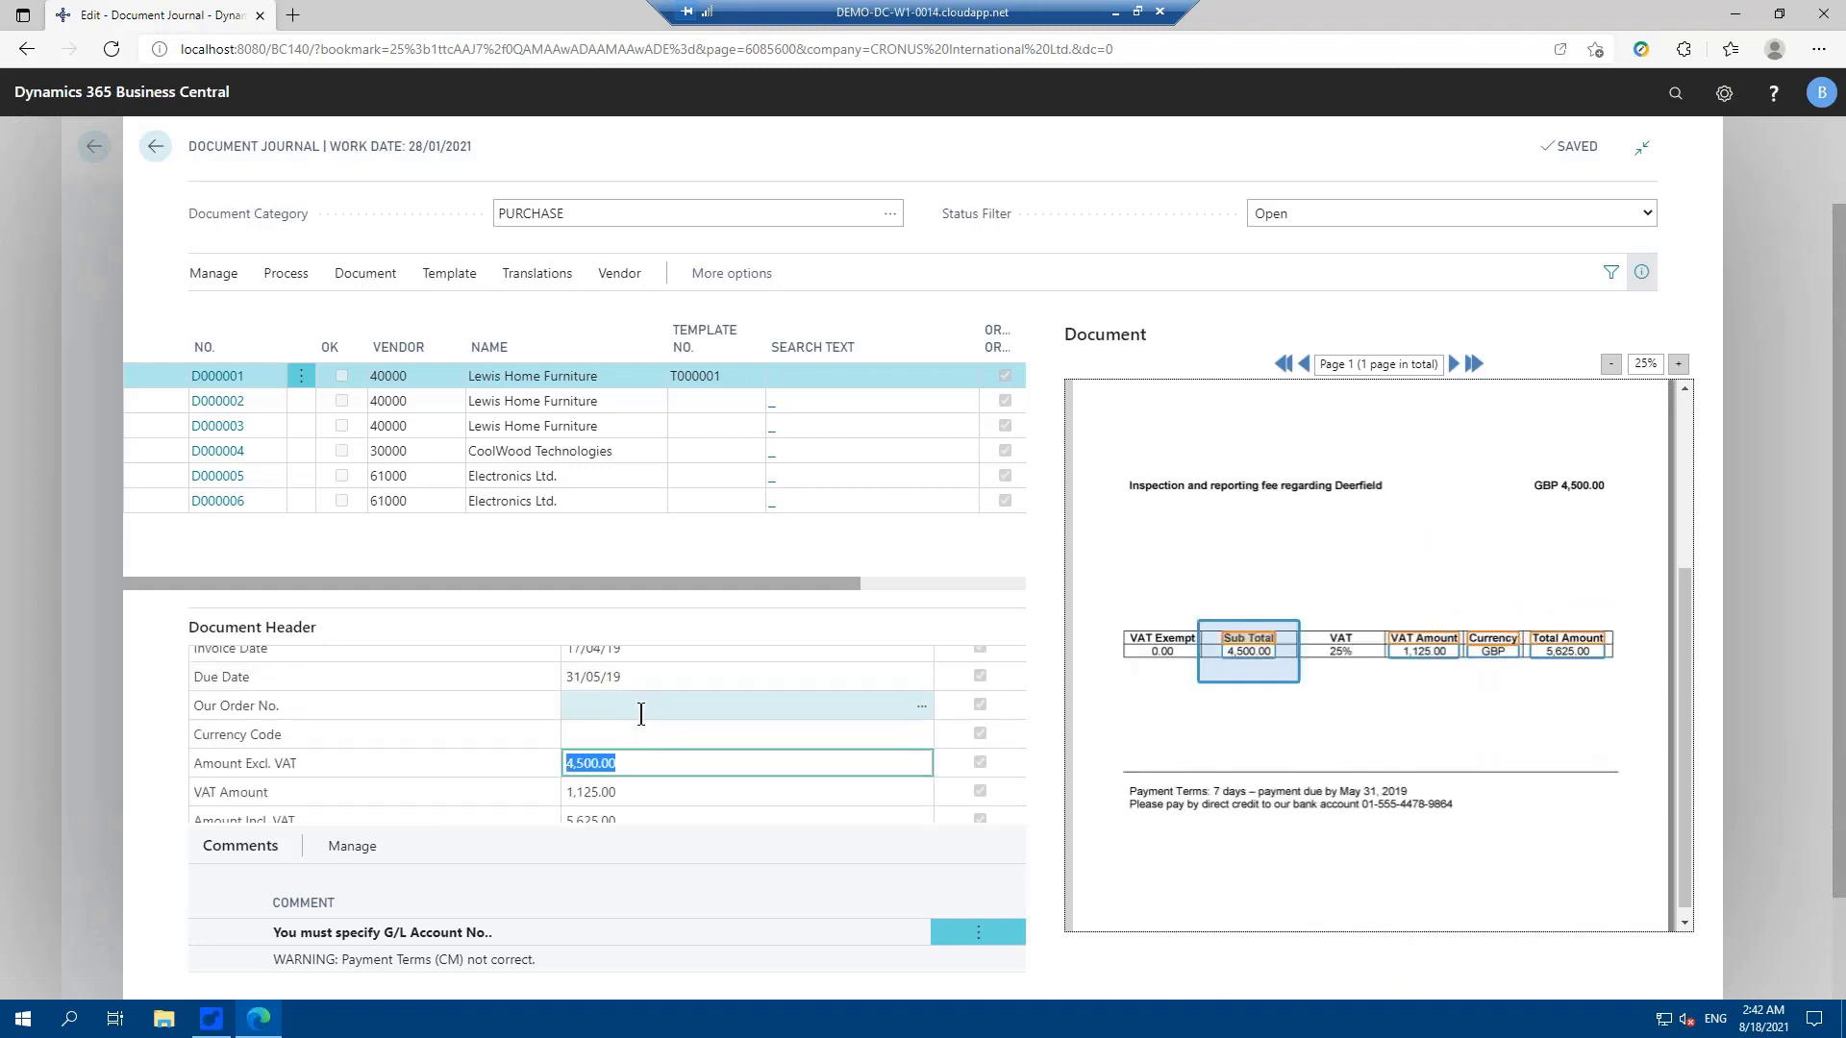
key("Tab")
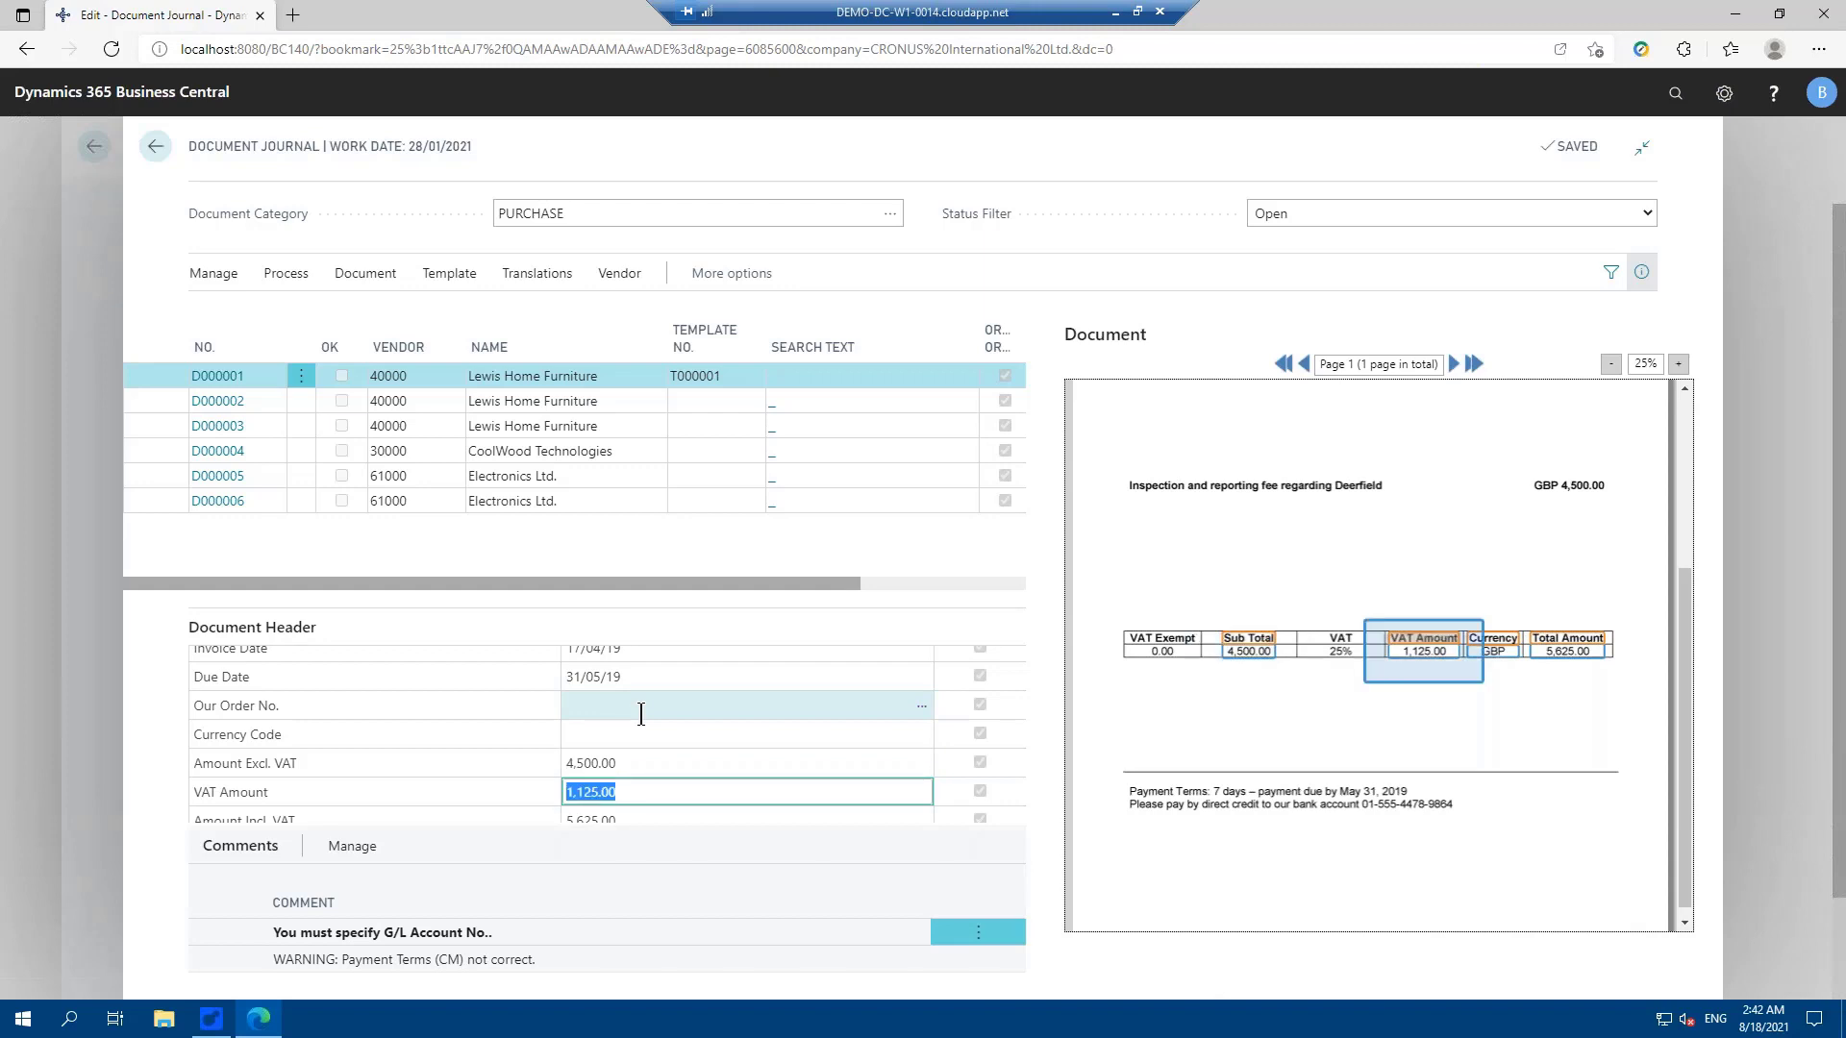
key("Tab")
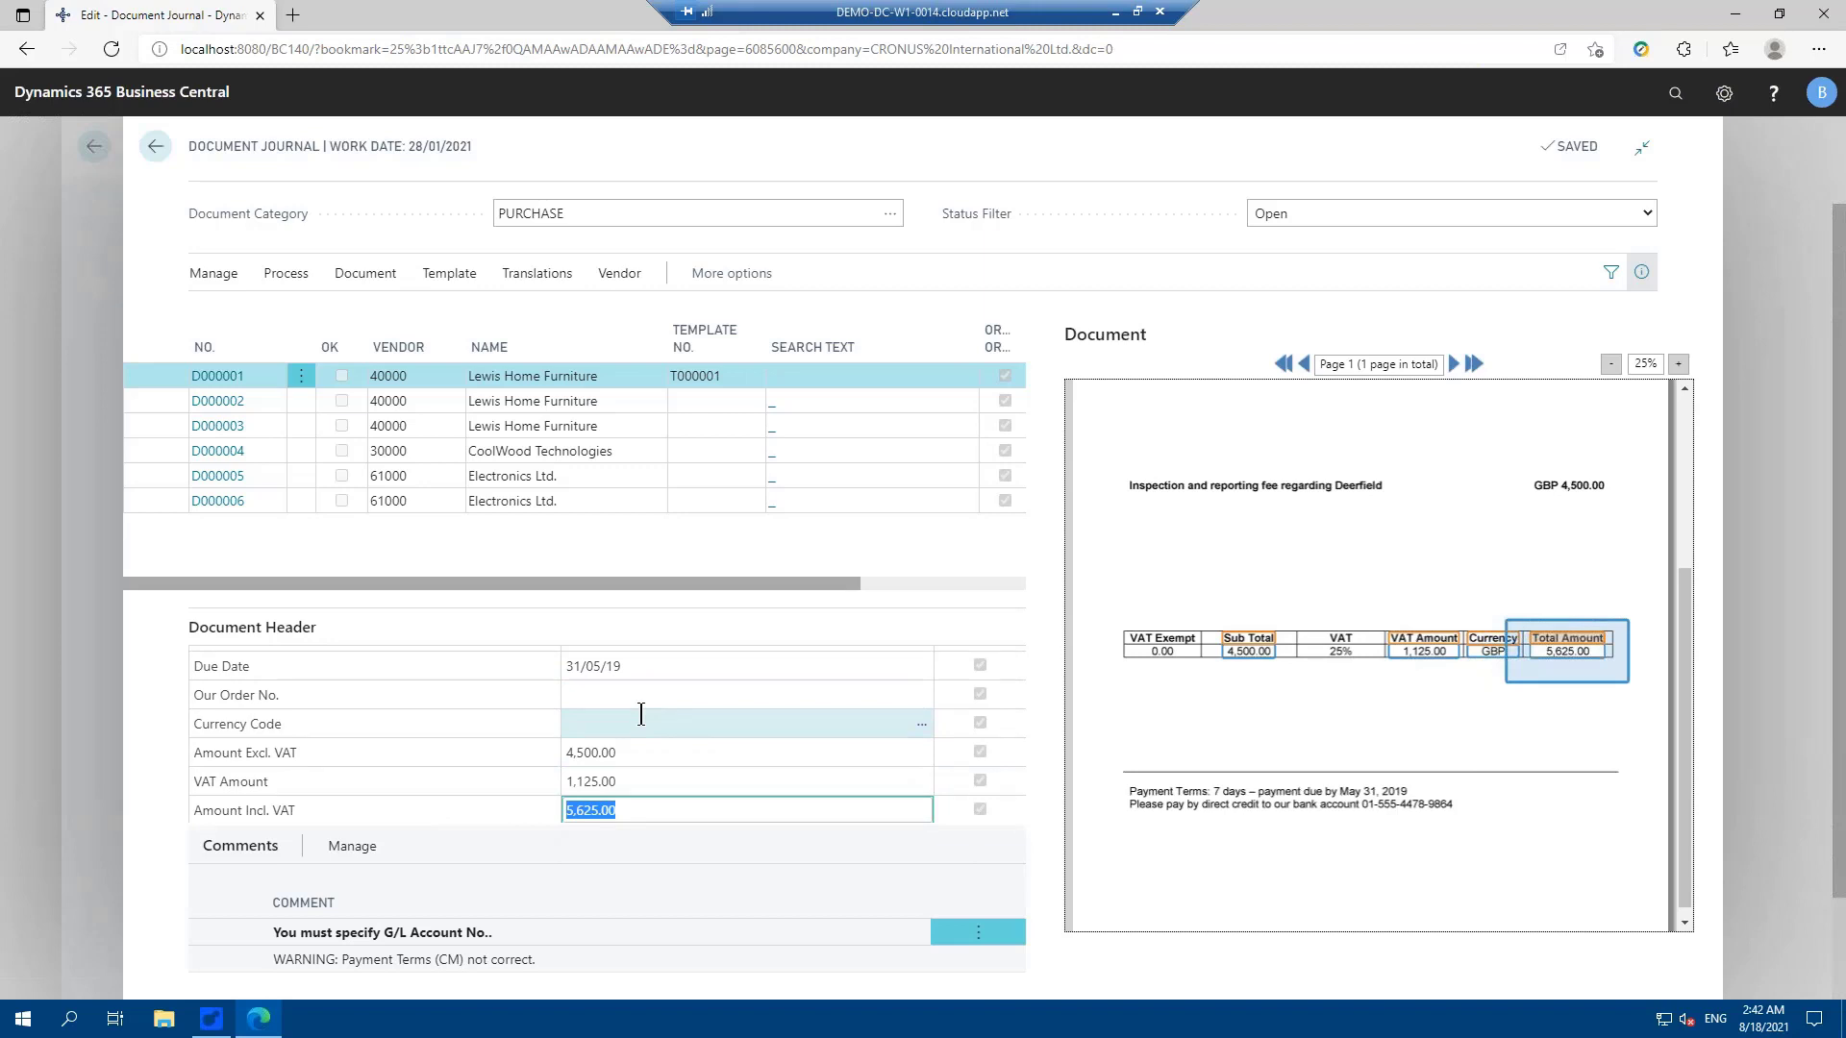
key("Tab")
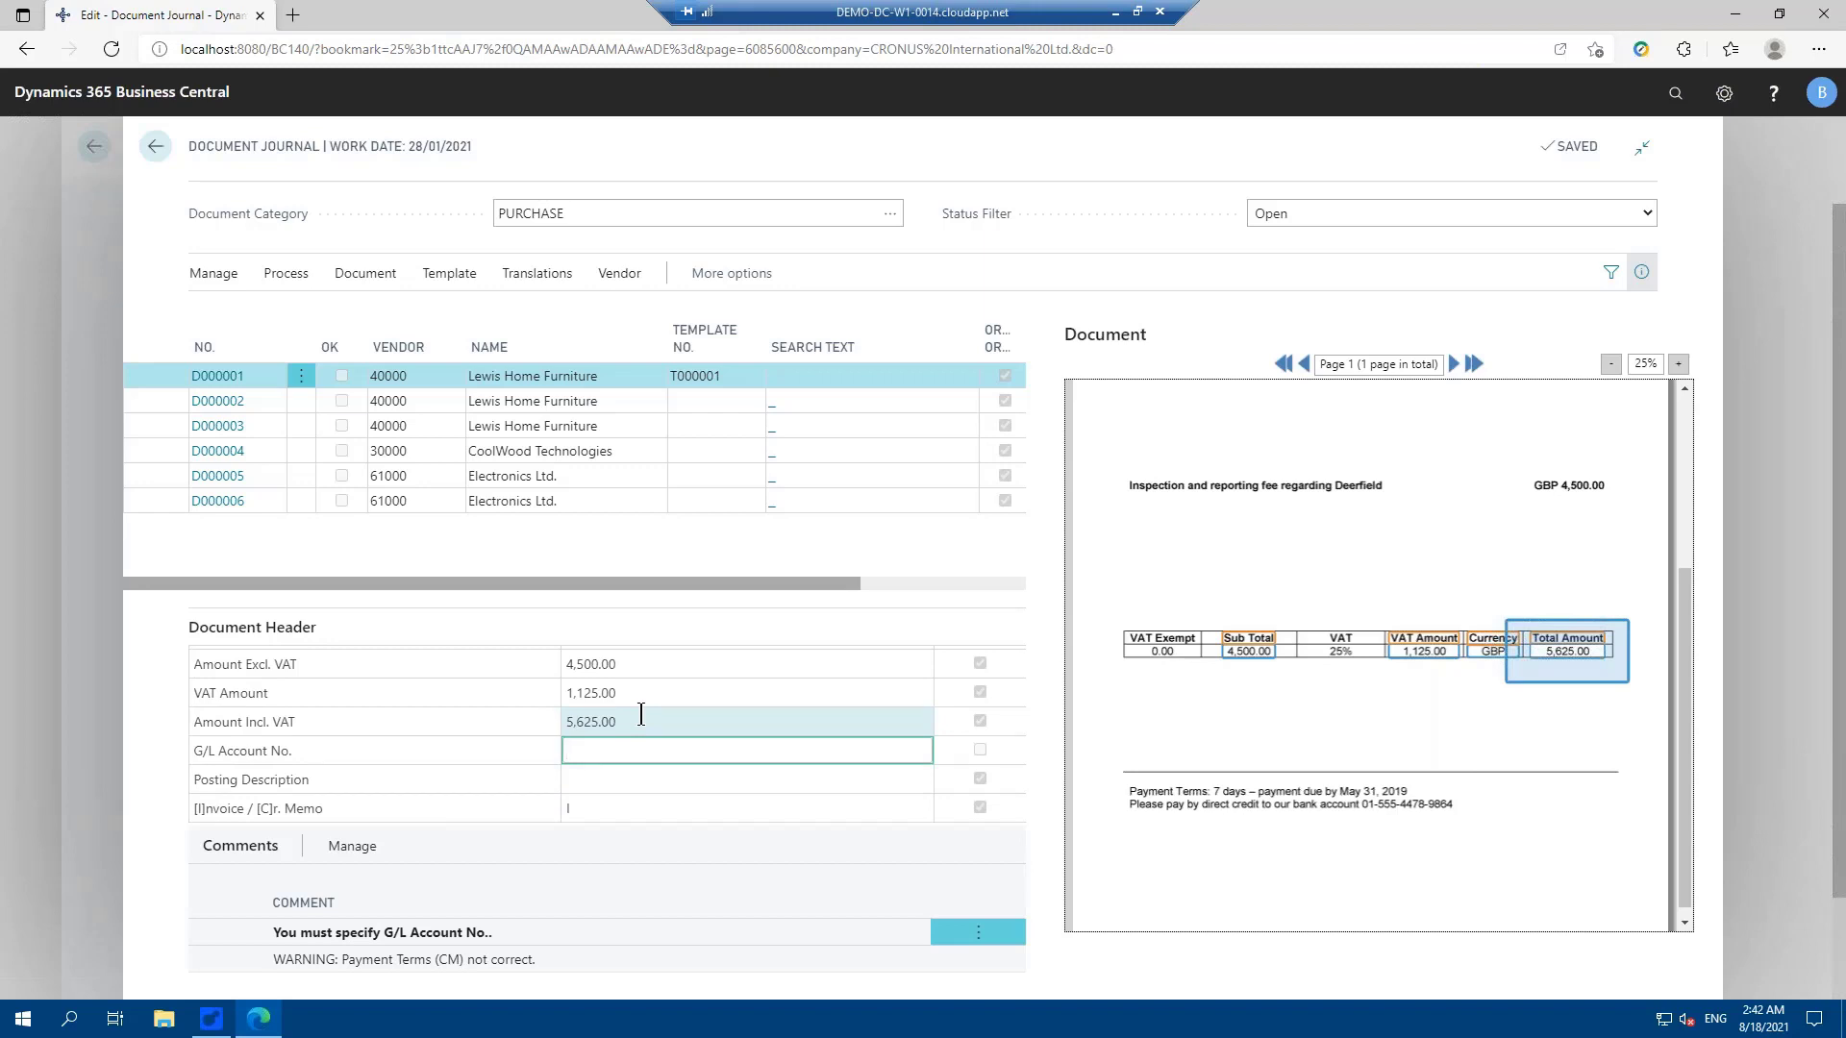
key("Tab")
key("Tab")
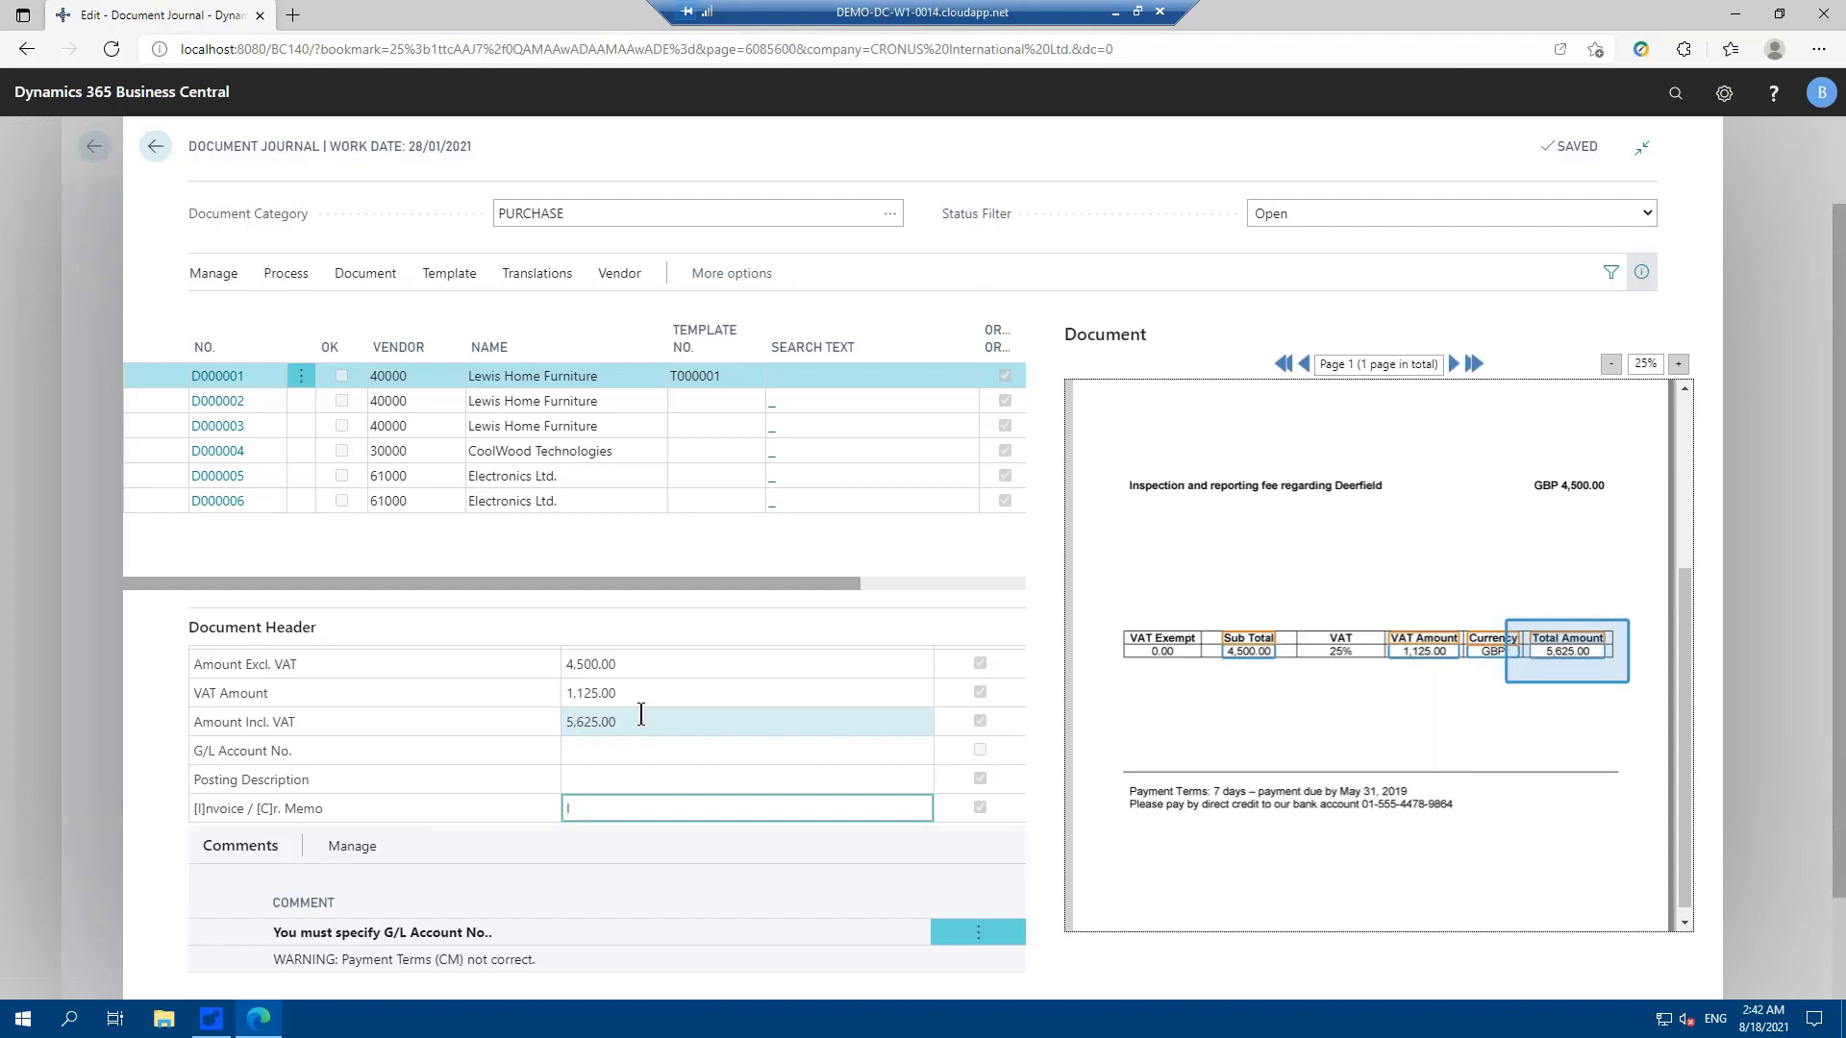
key("shift+Tab")
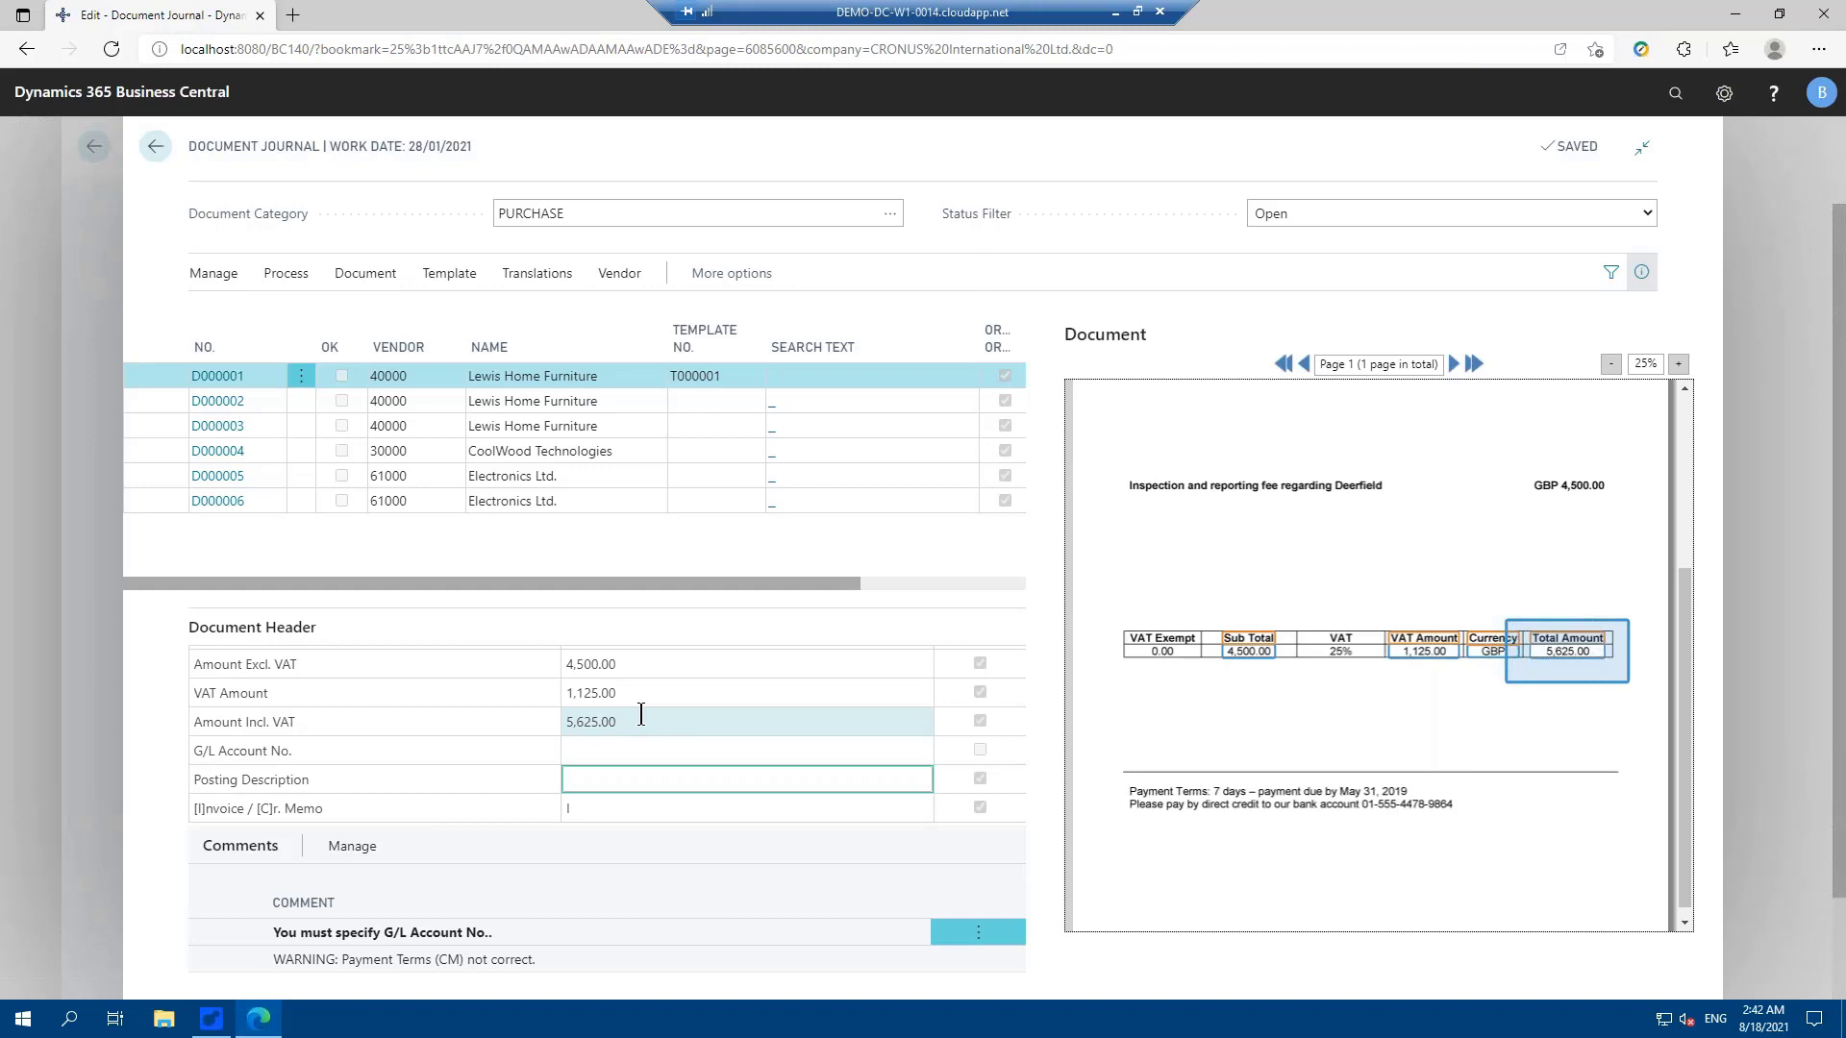
Step: Set the G/L Account No. to 8330 and accept it as the default account for Amount Excl. VAT
type("8")
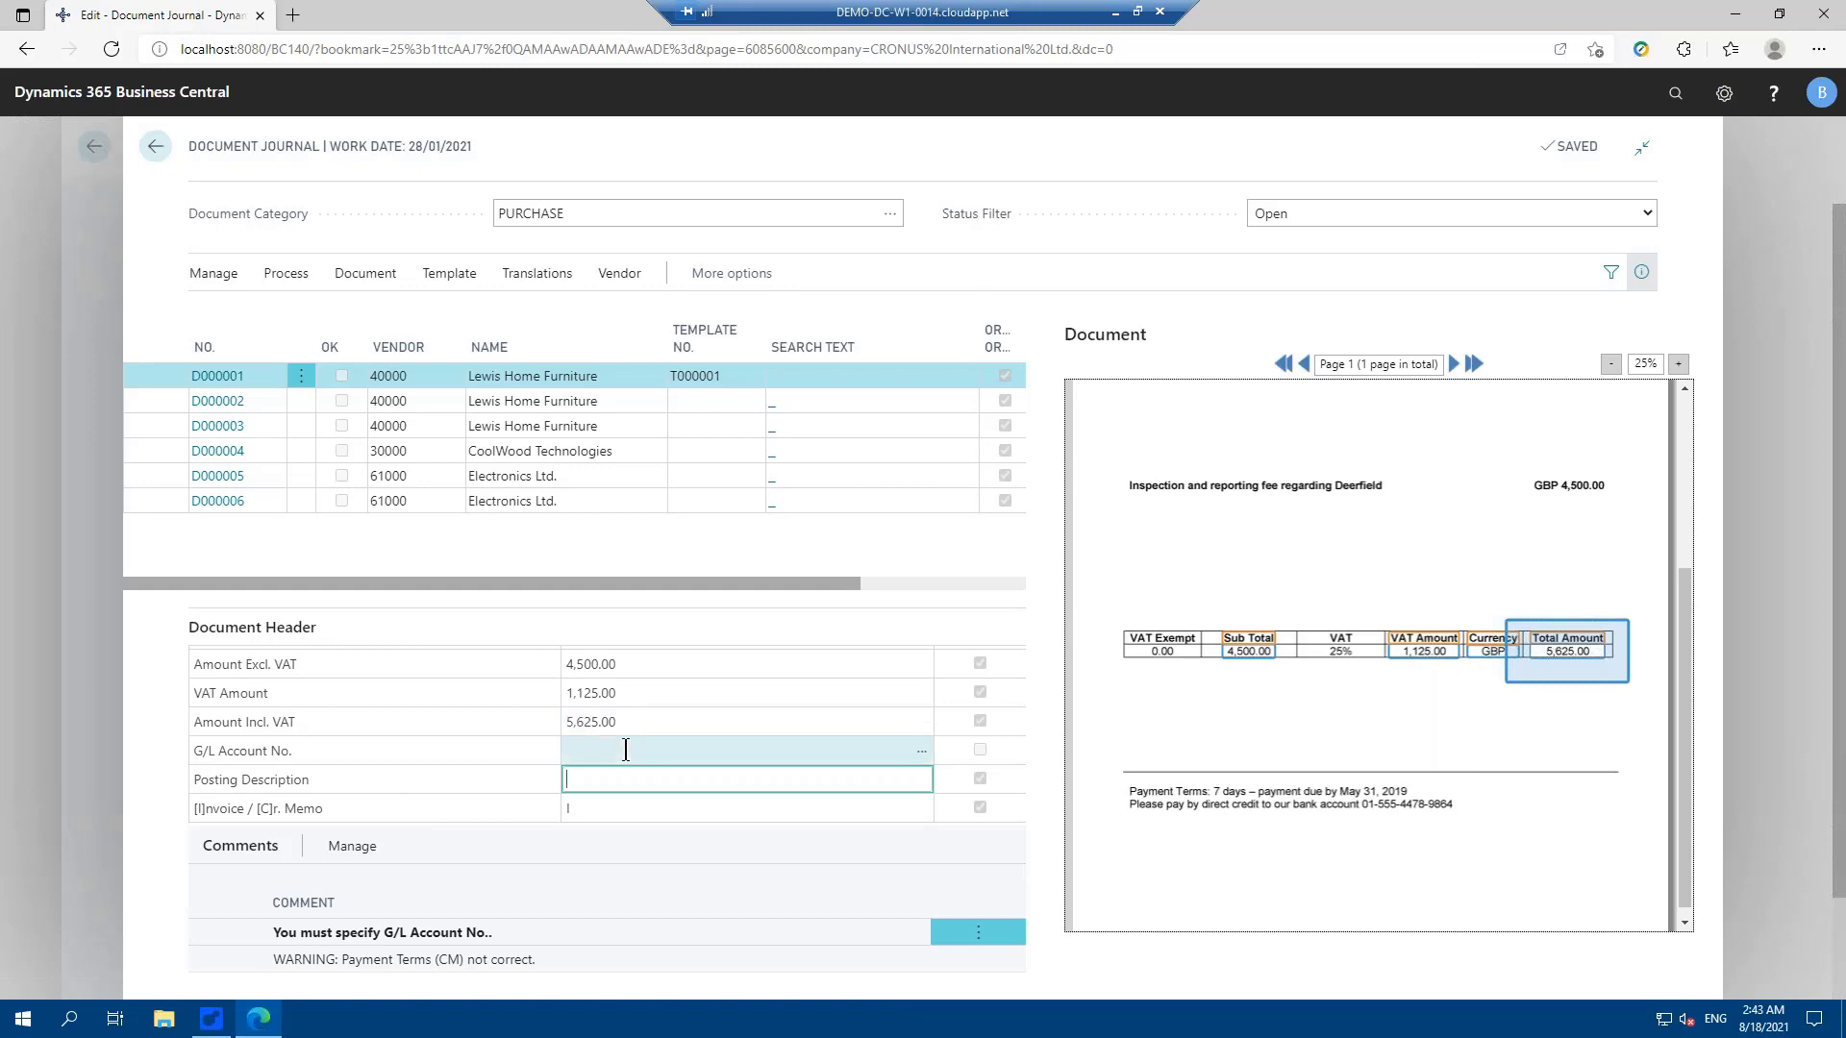
left_click(626, 751)
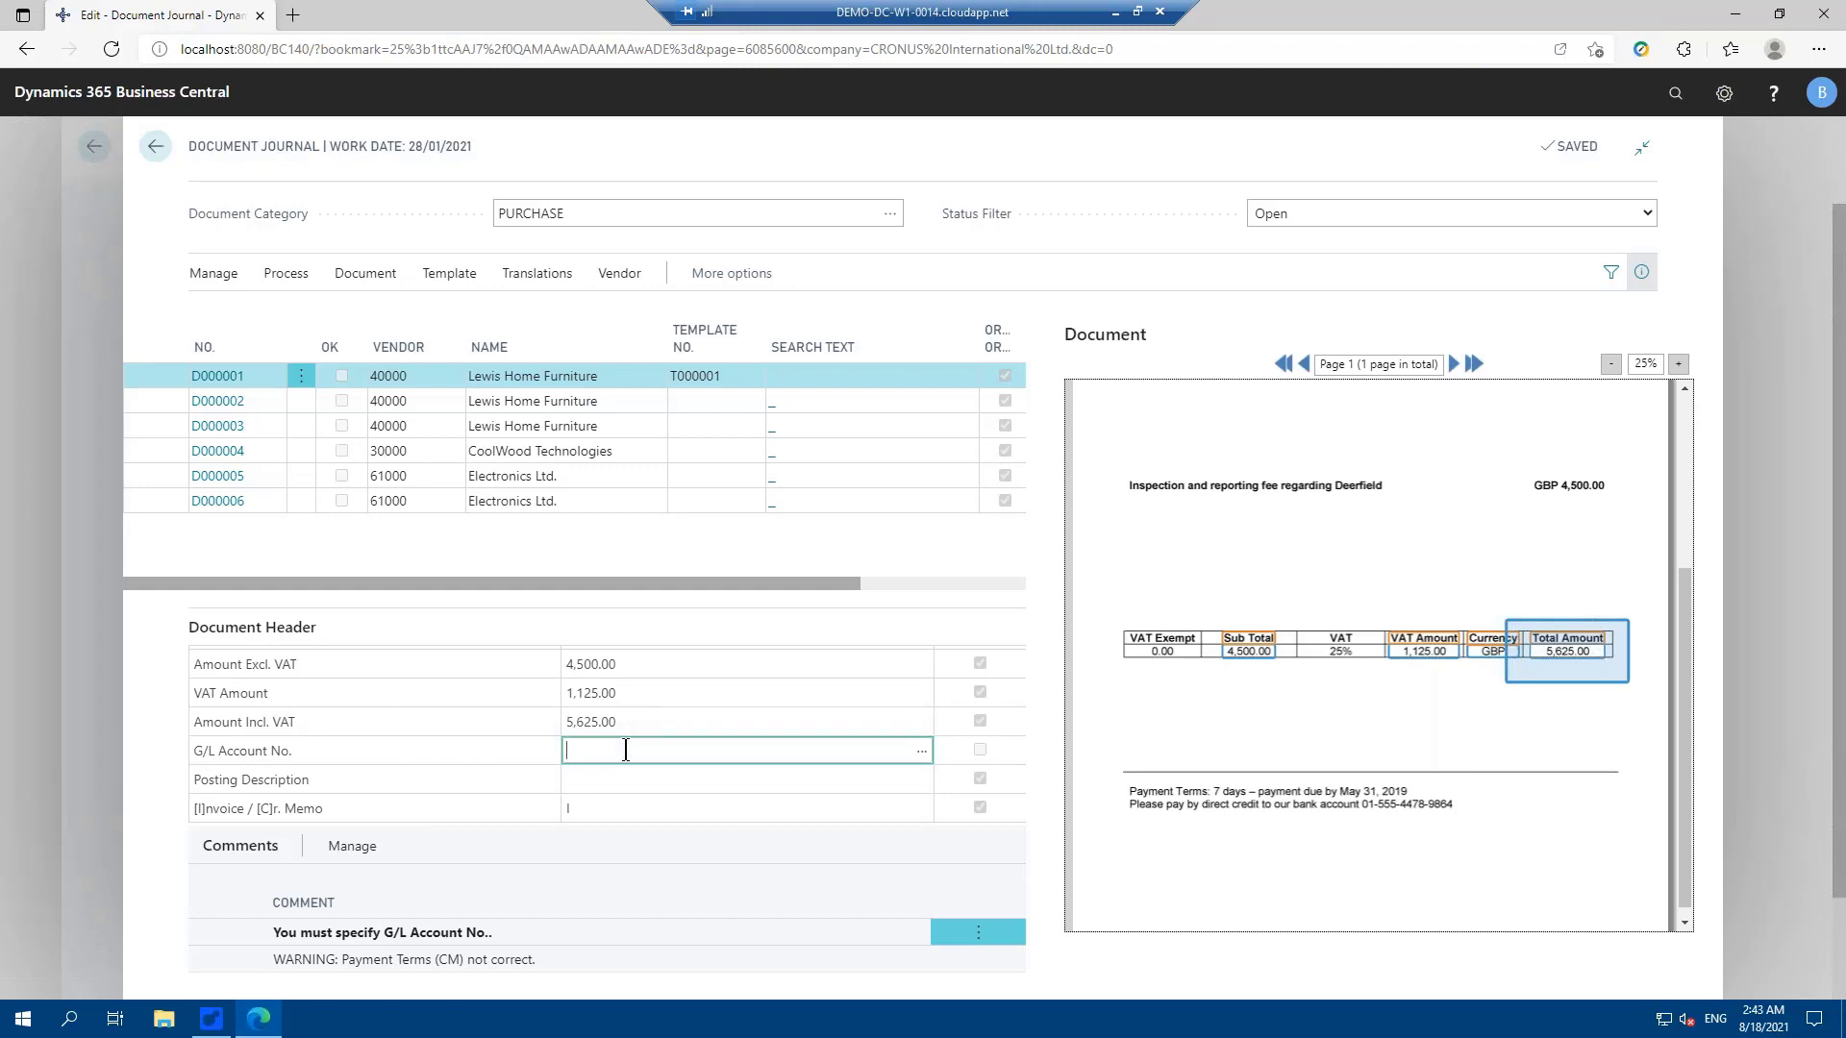
type("8330")
key("Tab")
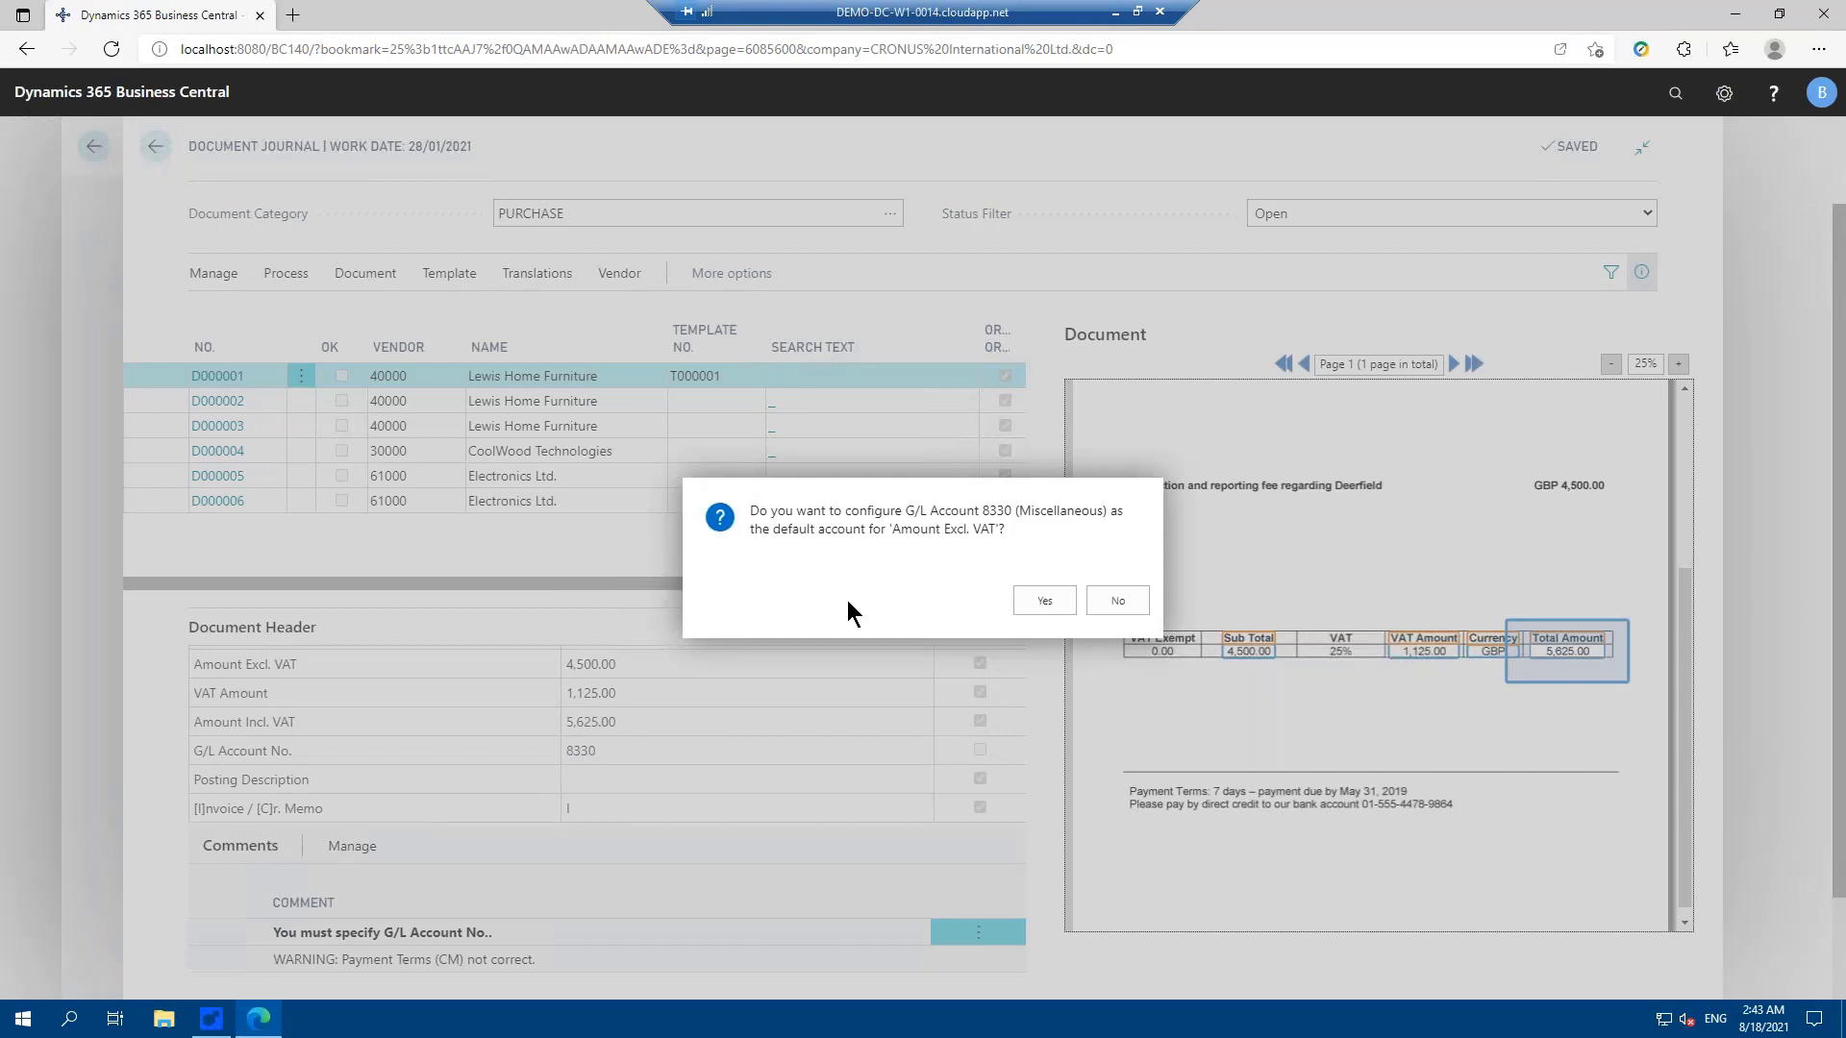
left_click(1048, 601)
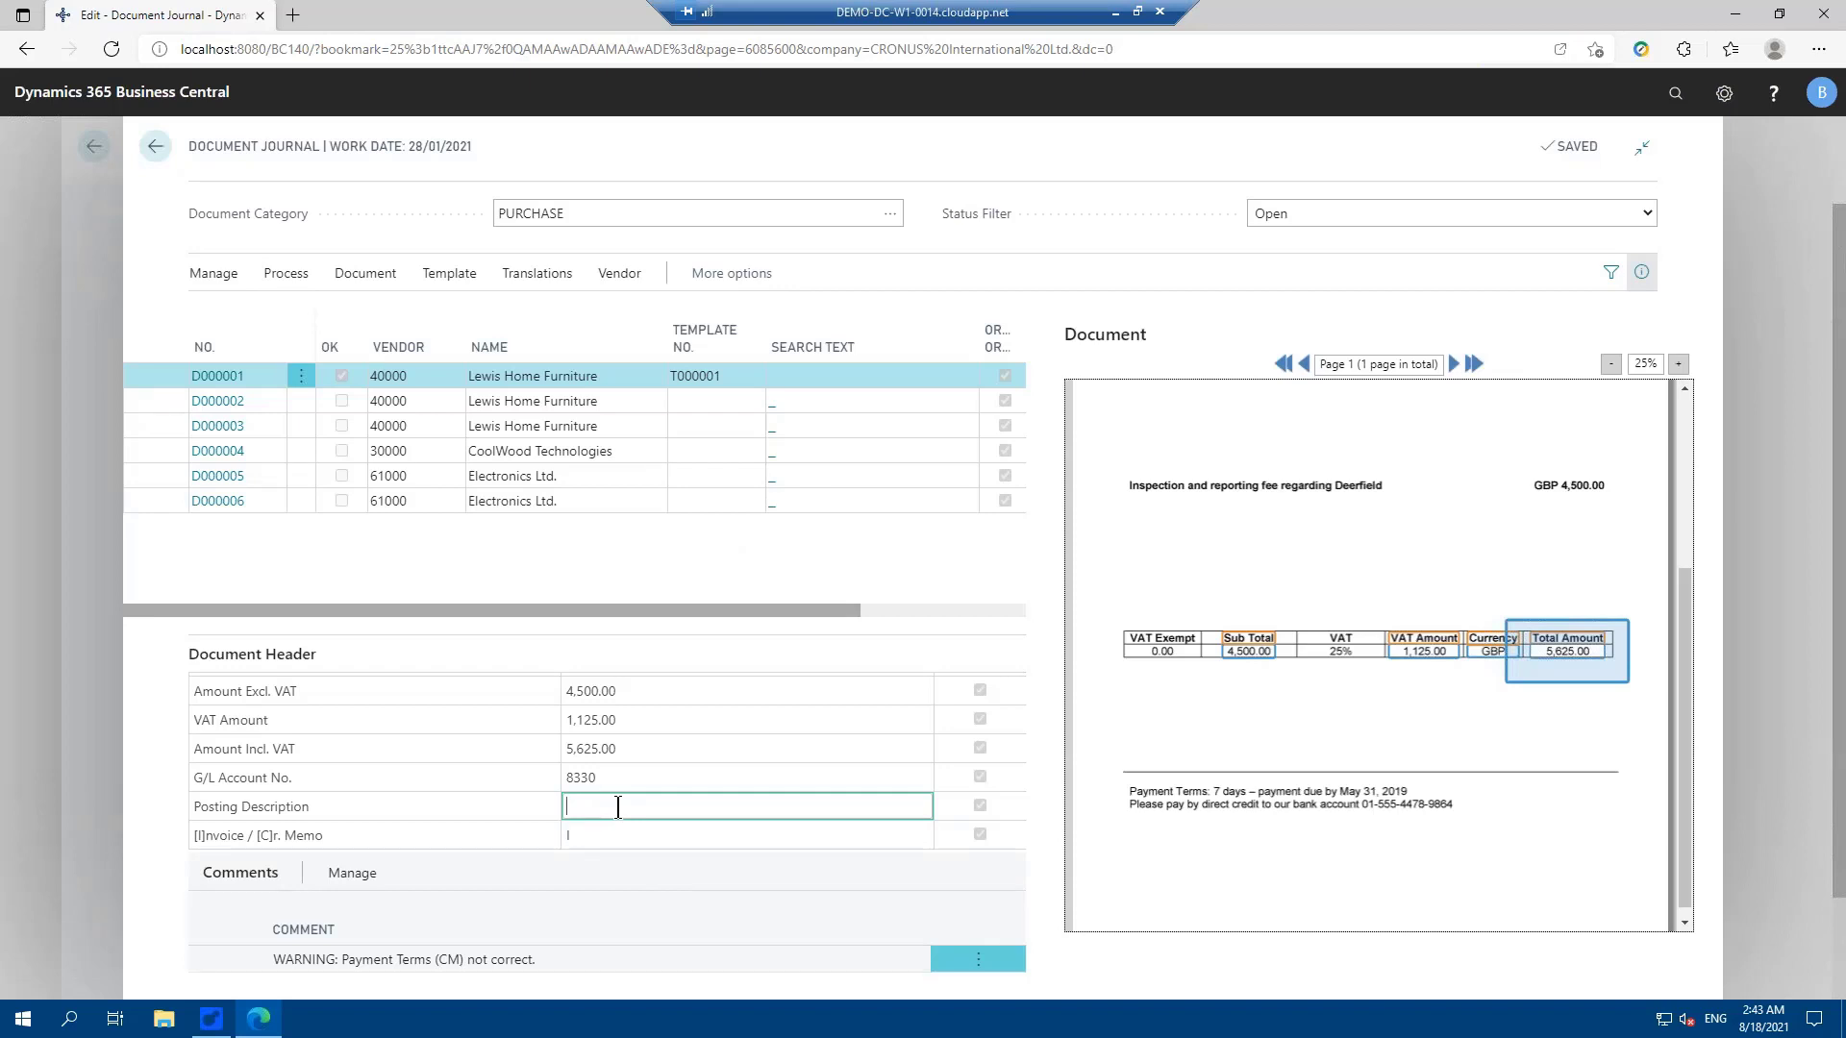
Step: Capture "Inspection and reporting fee regarding Deerfield" from the scanned invoice as the Posting Description
left_click_drag(1123, 479, 1189, 490)
left_click_drag(1311, 477, 1422, 503)
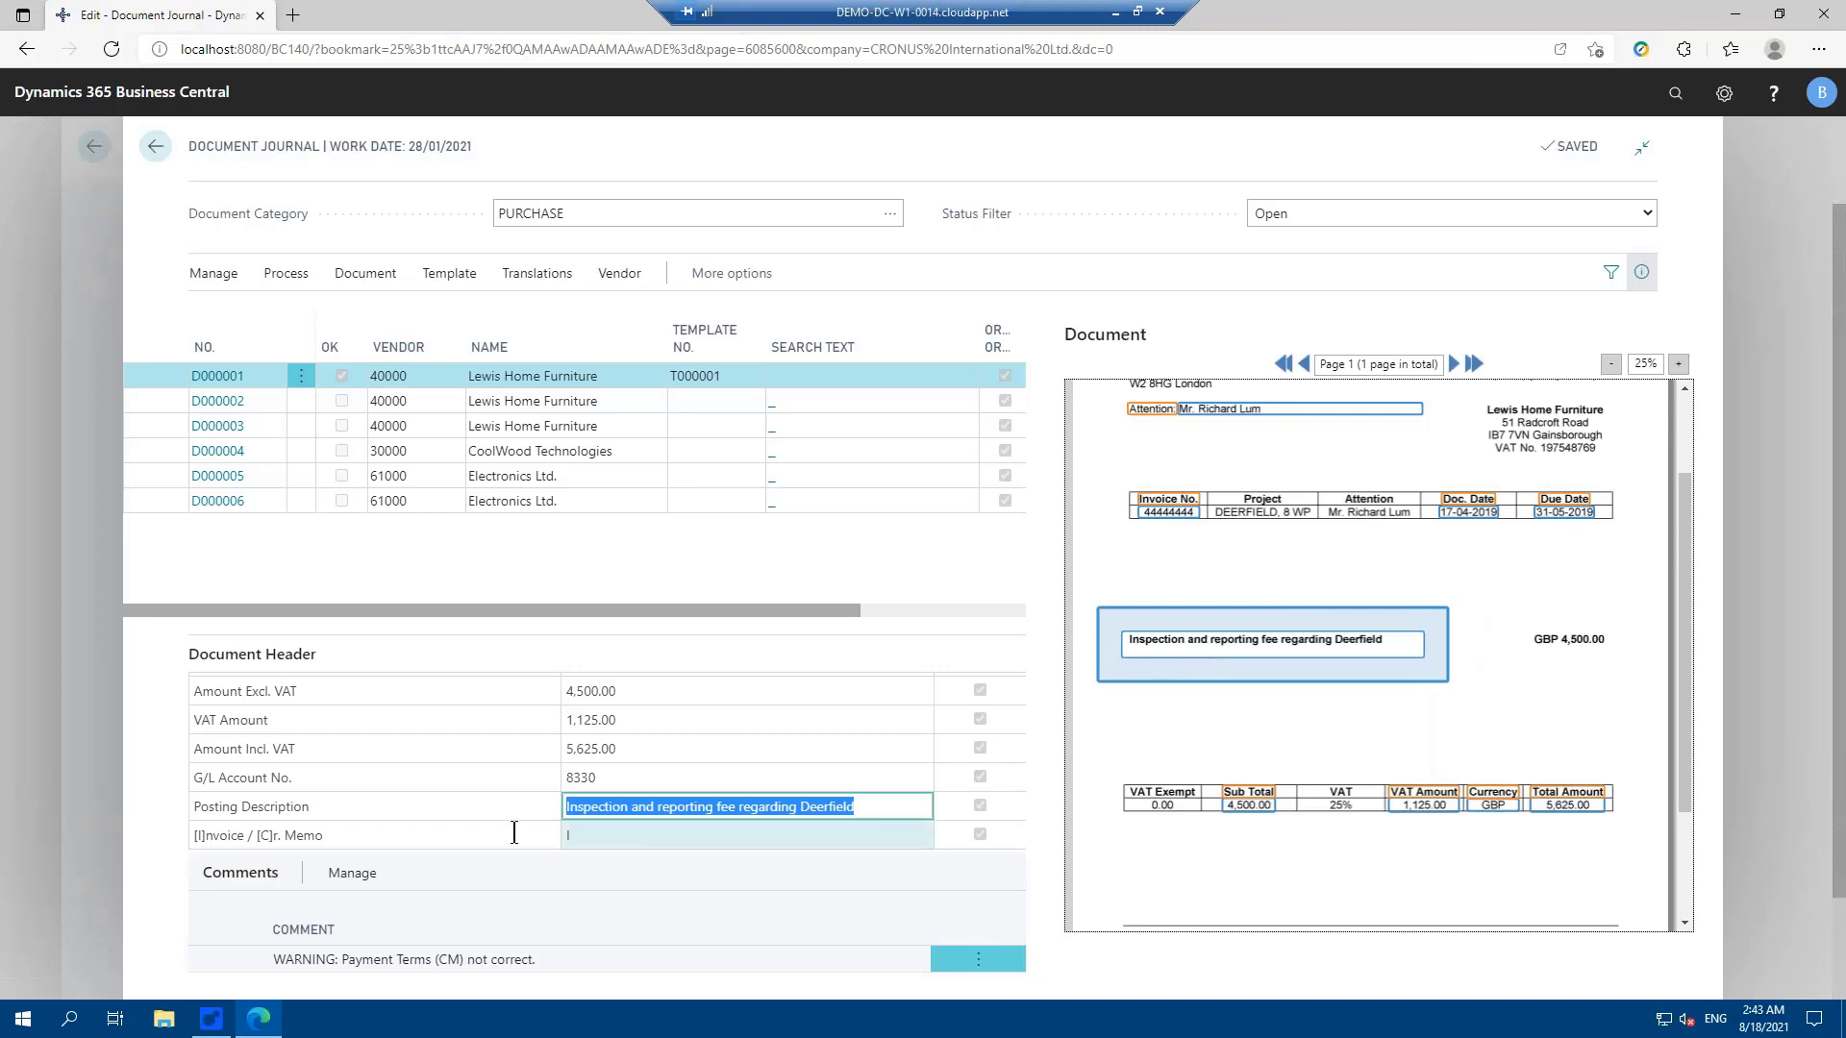
left_click(645, 777)
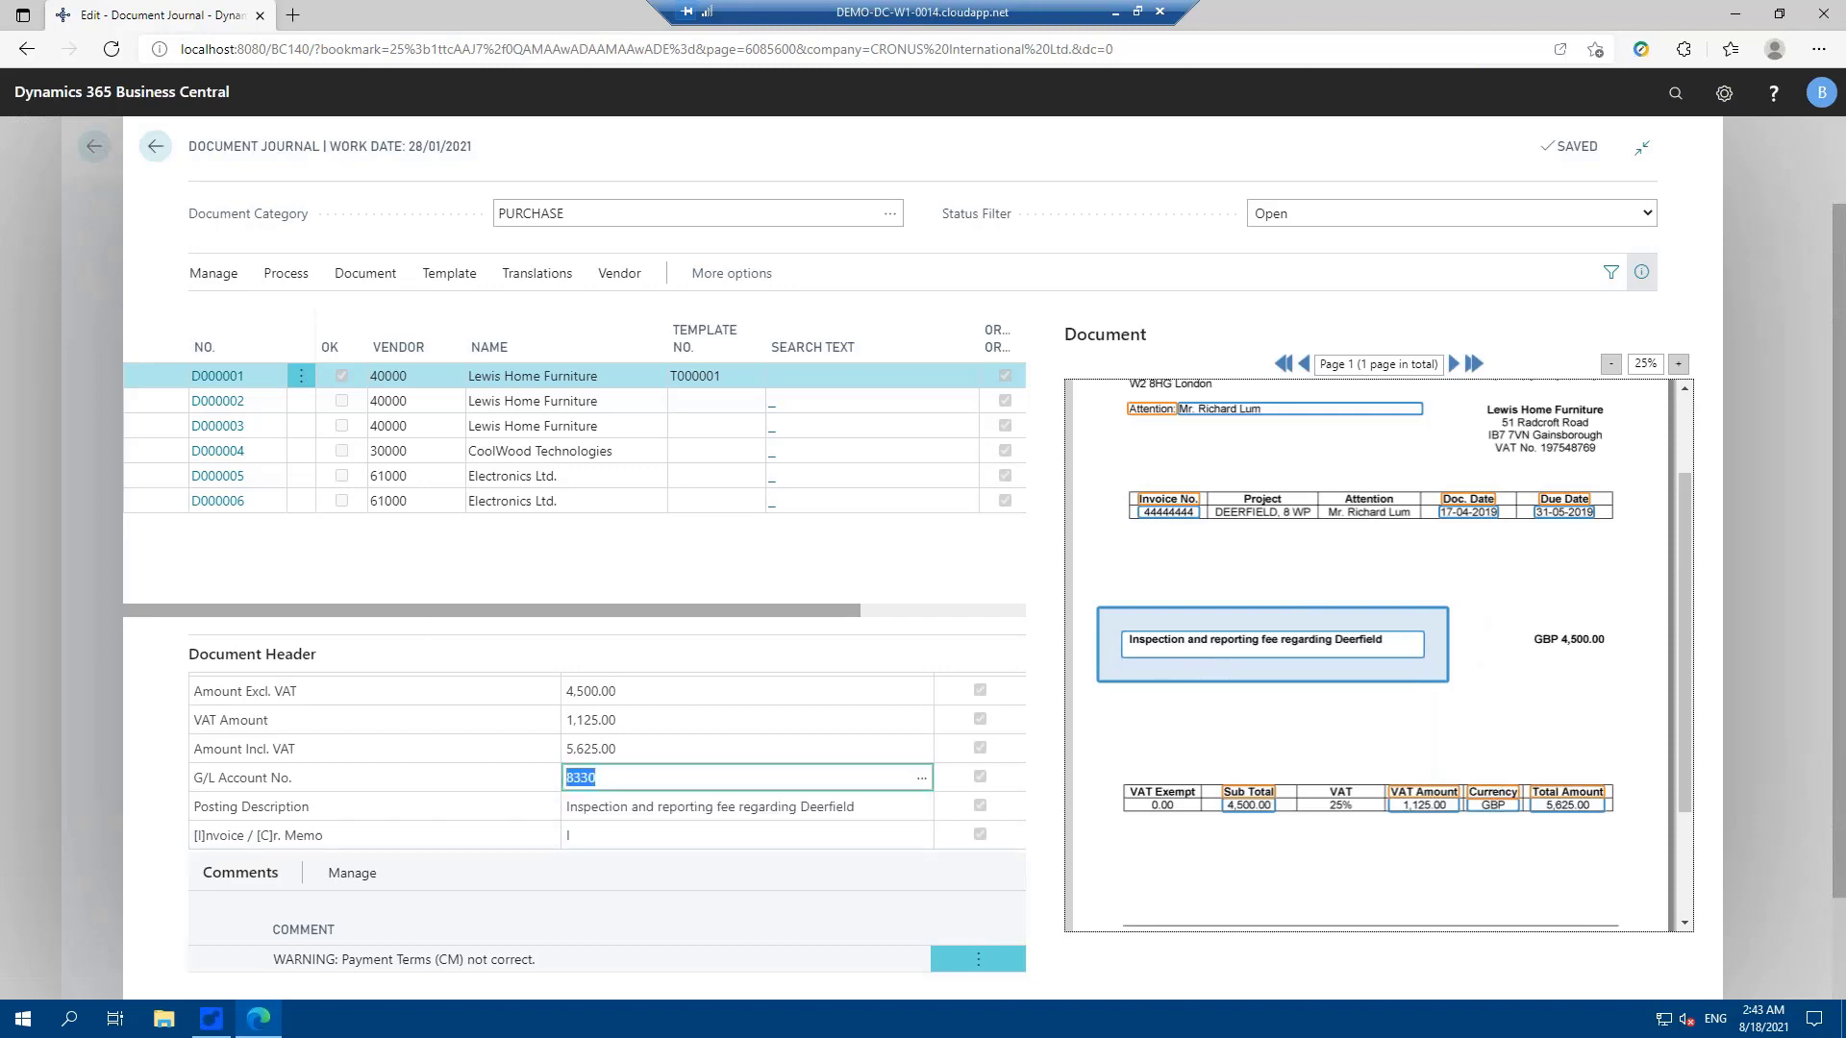
Step: Register document D000001 as a purchase invoice
left_click(281, 277)
left_click(283, 278)
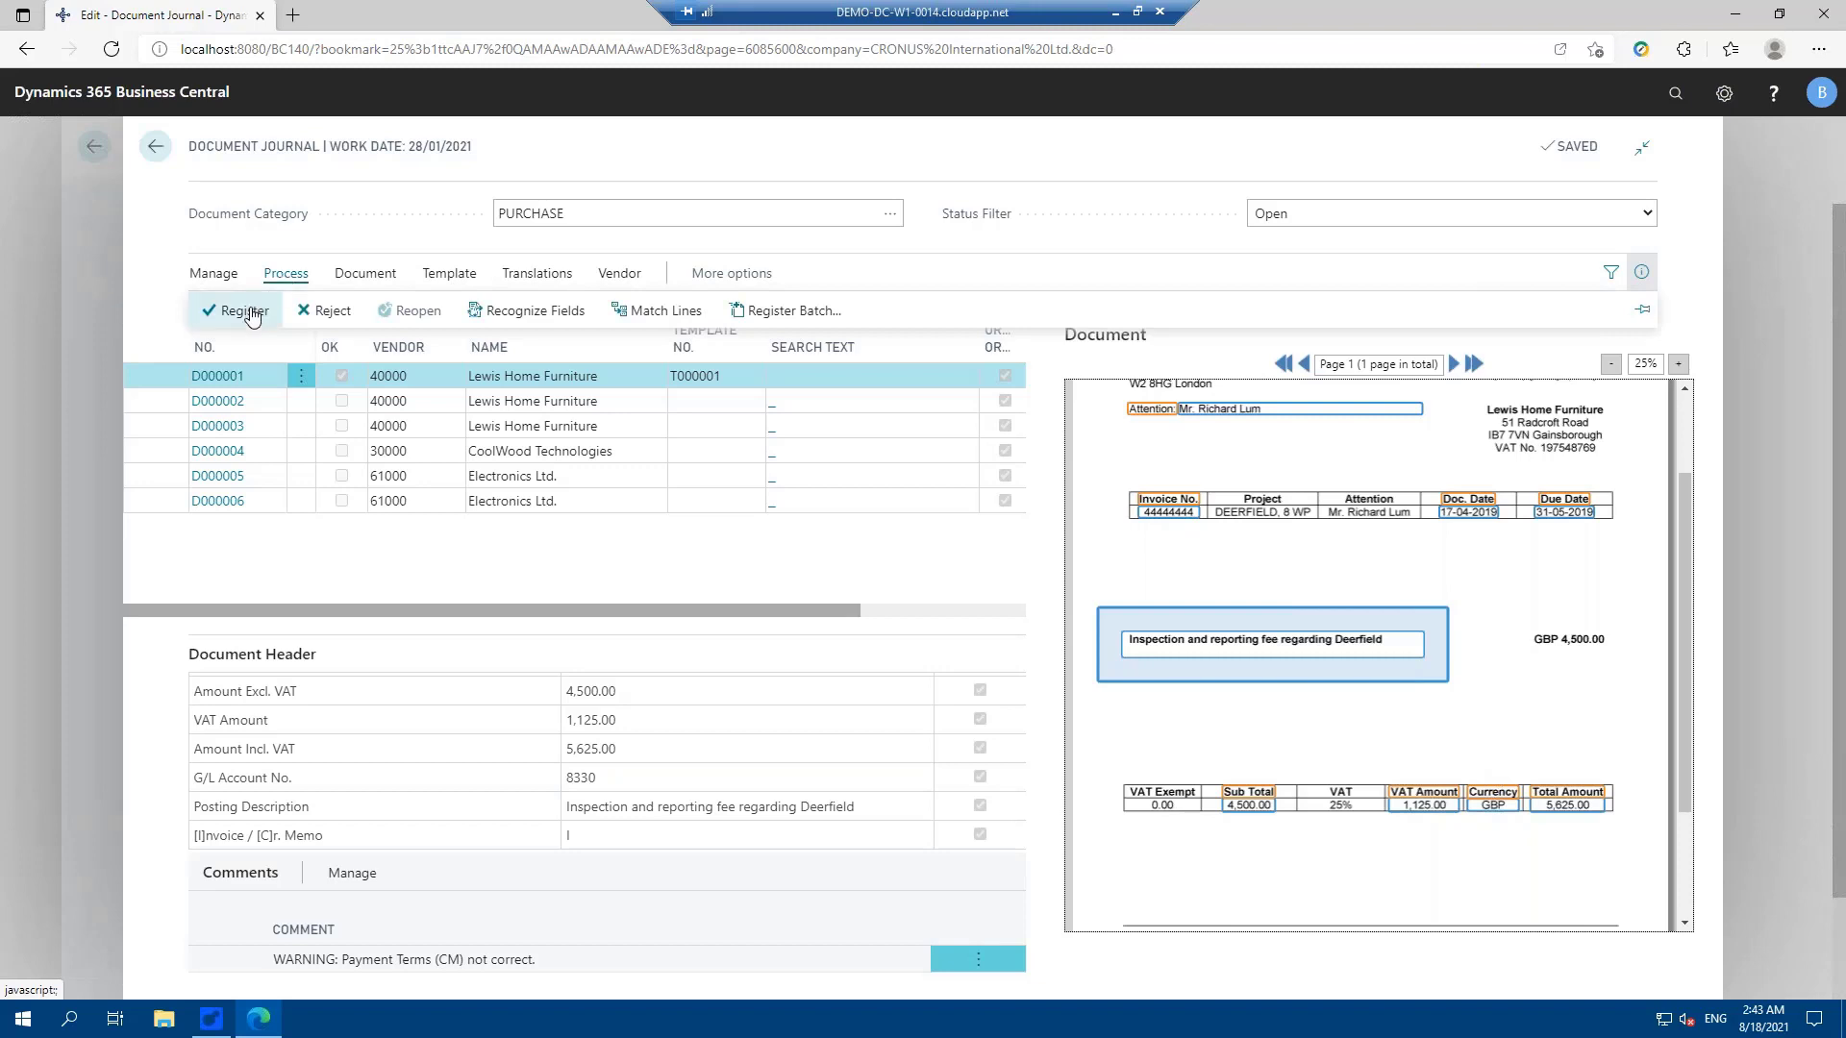
left_click(248, 312)
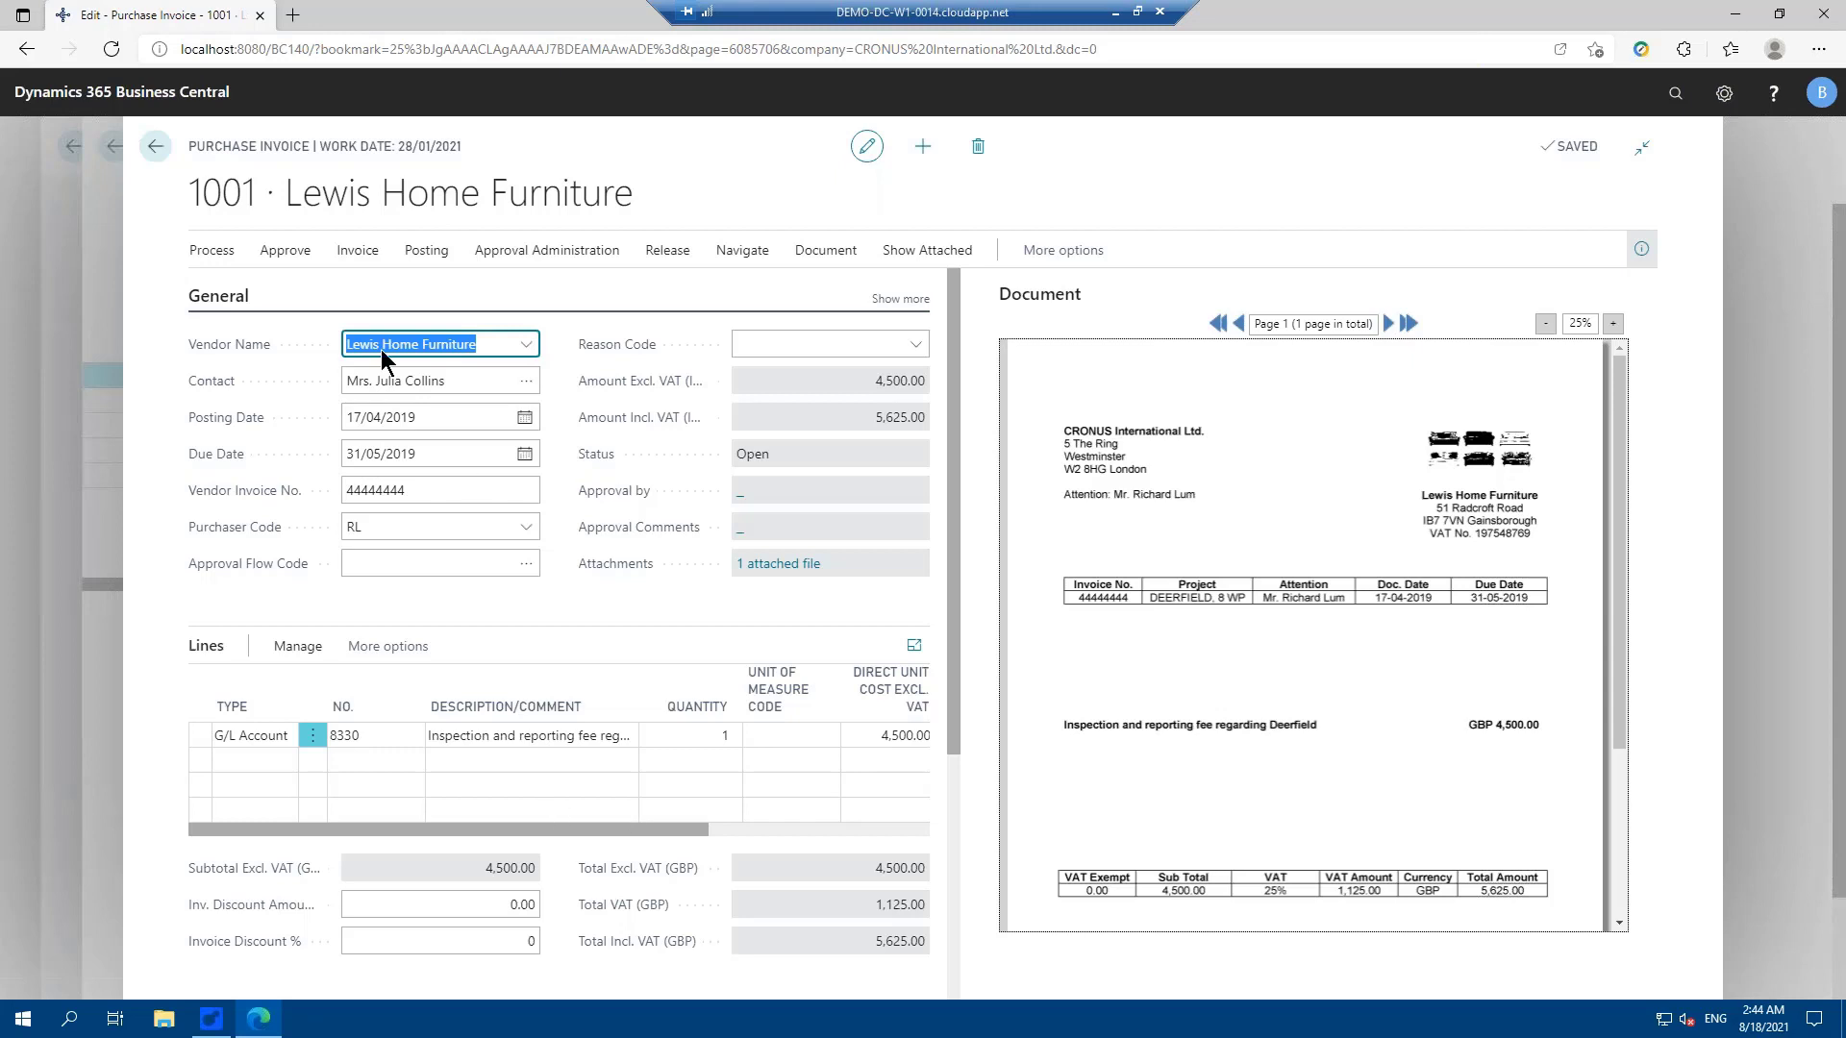
Step: Send an approval request for the Lewis Home Furniture purchase invoice
left_click(507, 257)
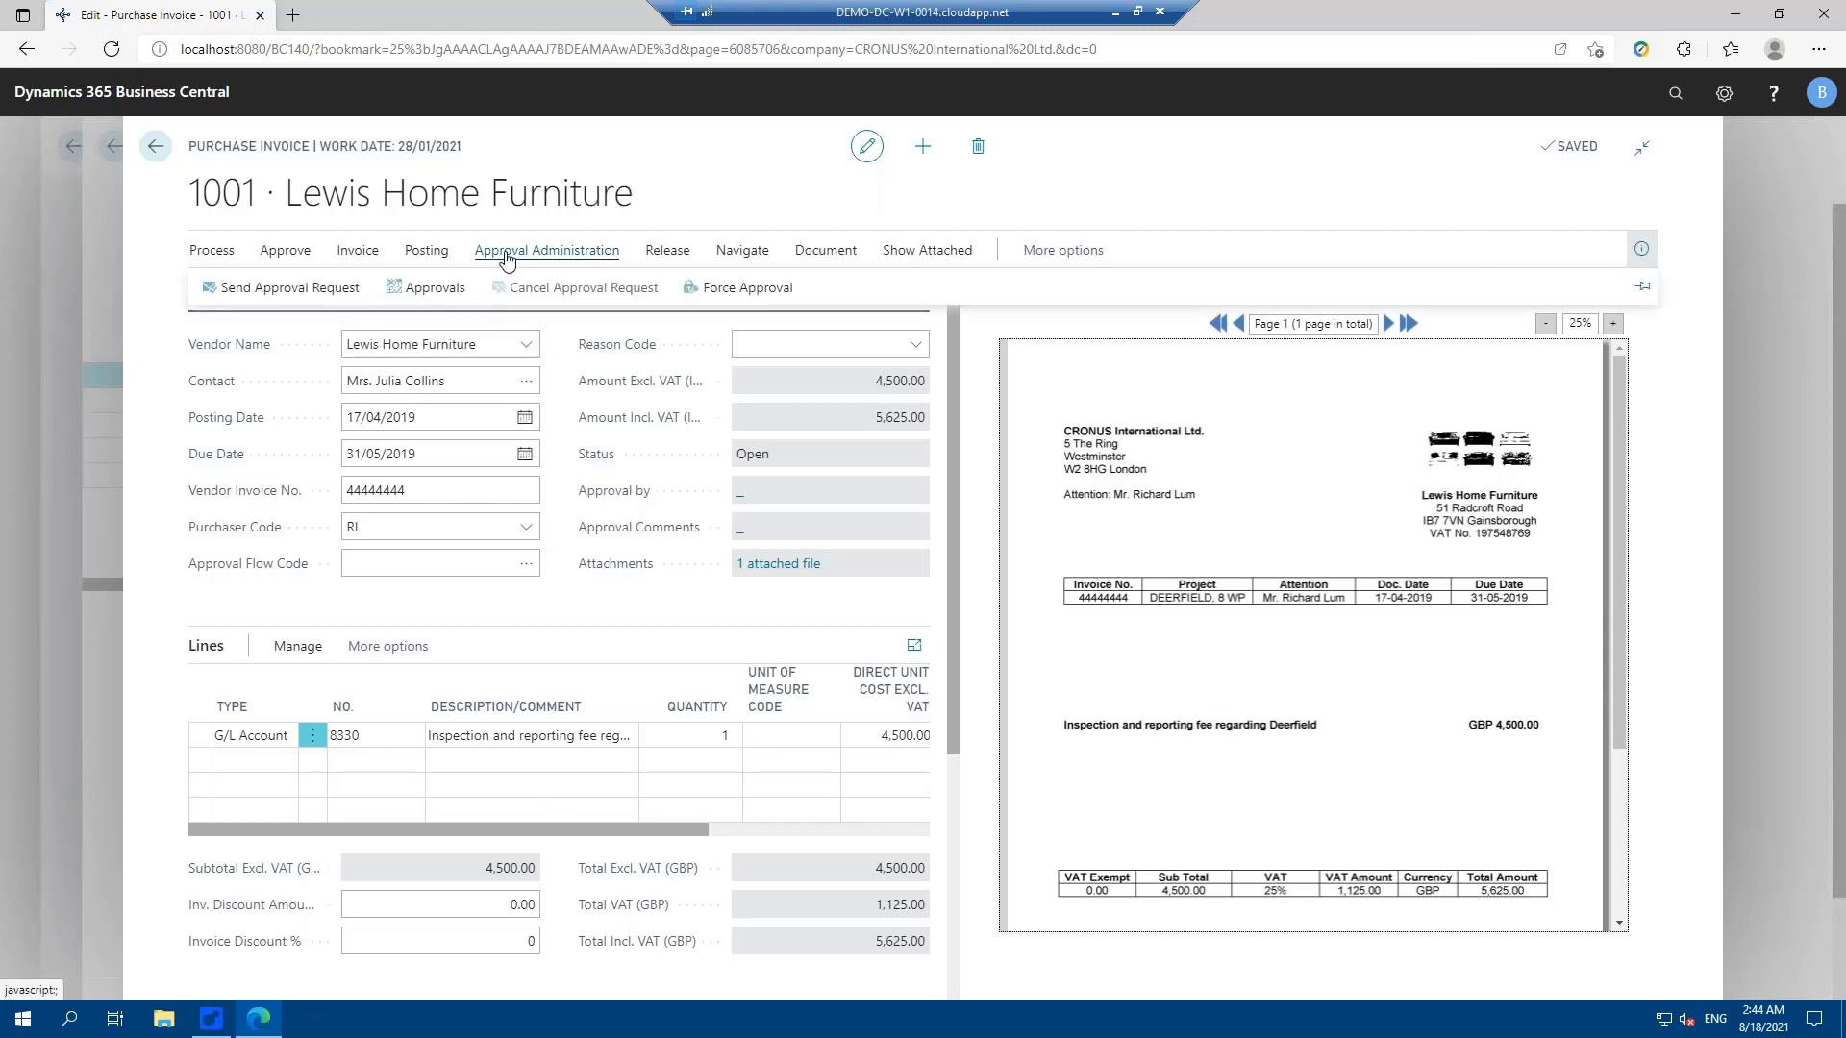
left_click(316, 293)
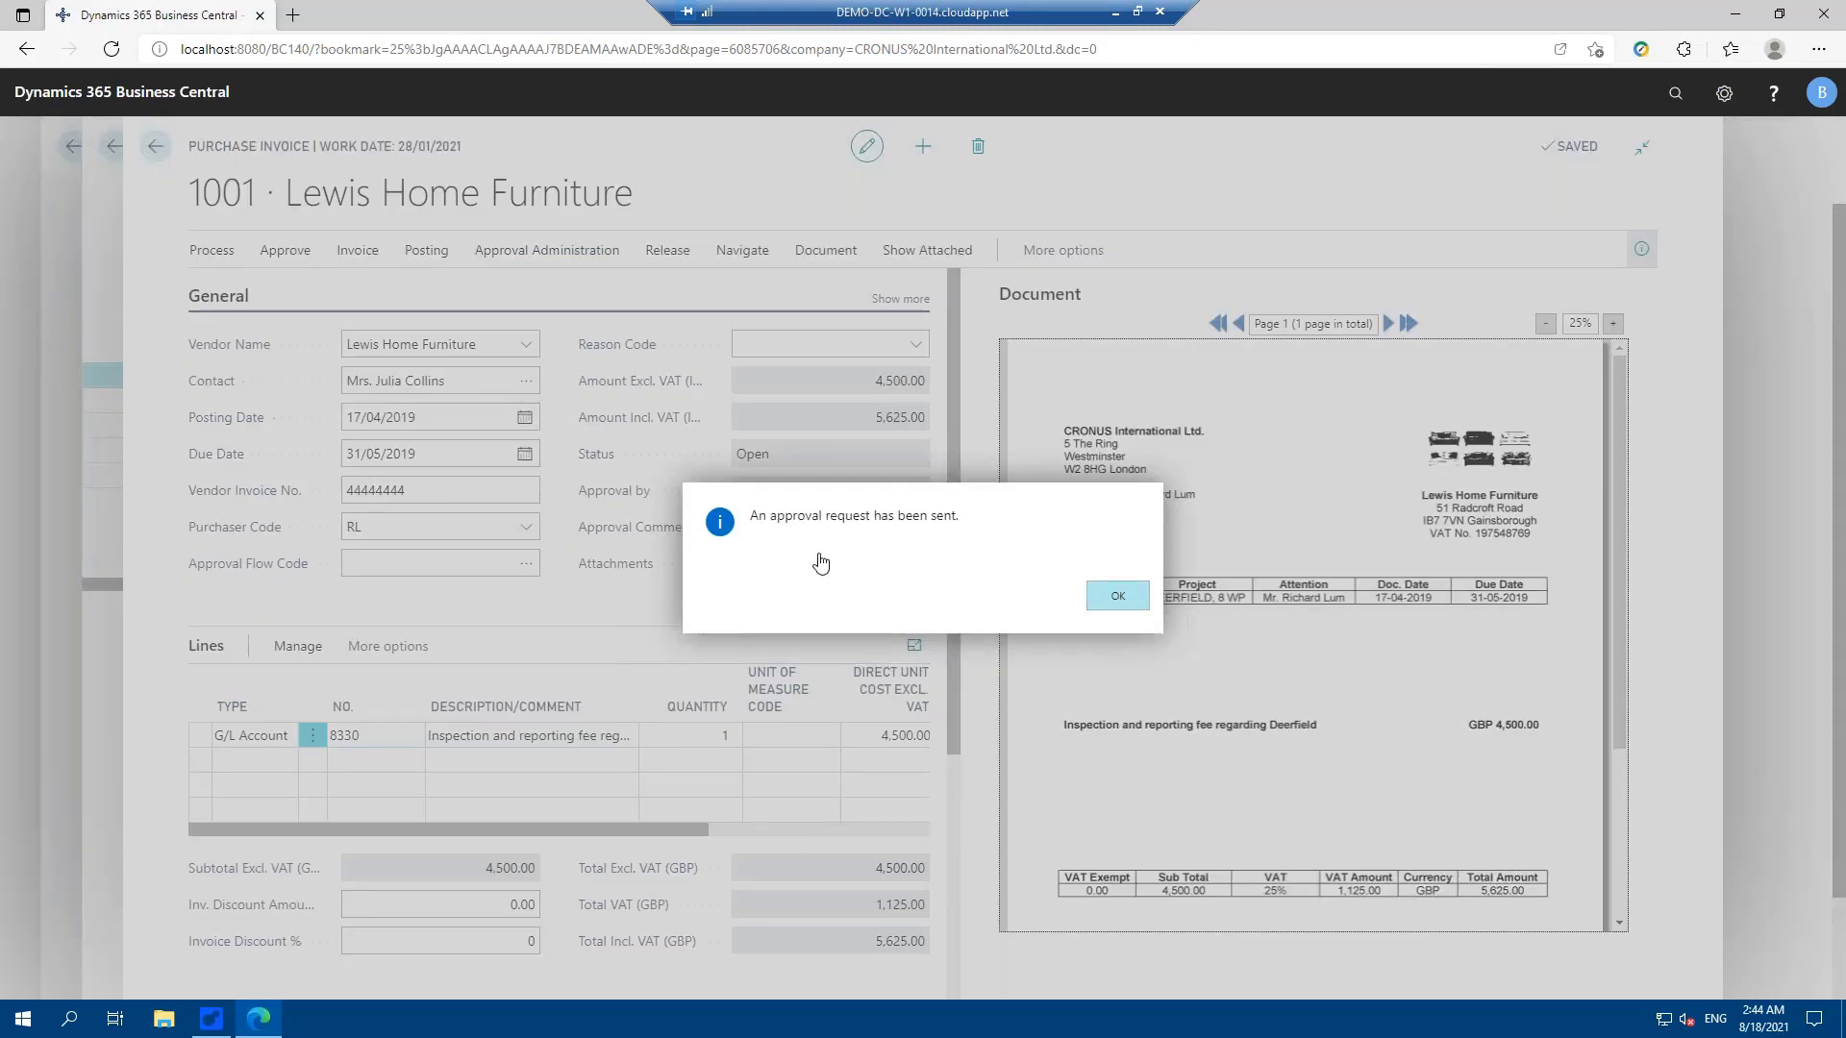
key("Return")
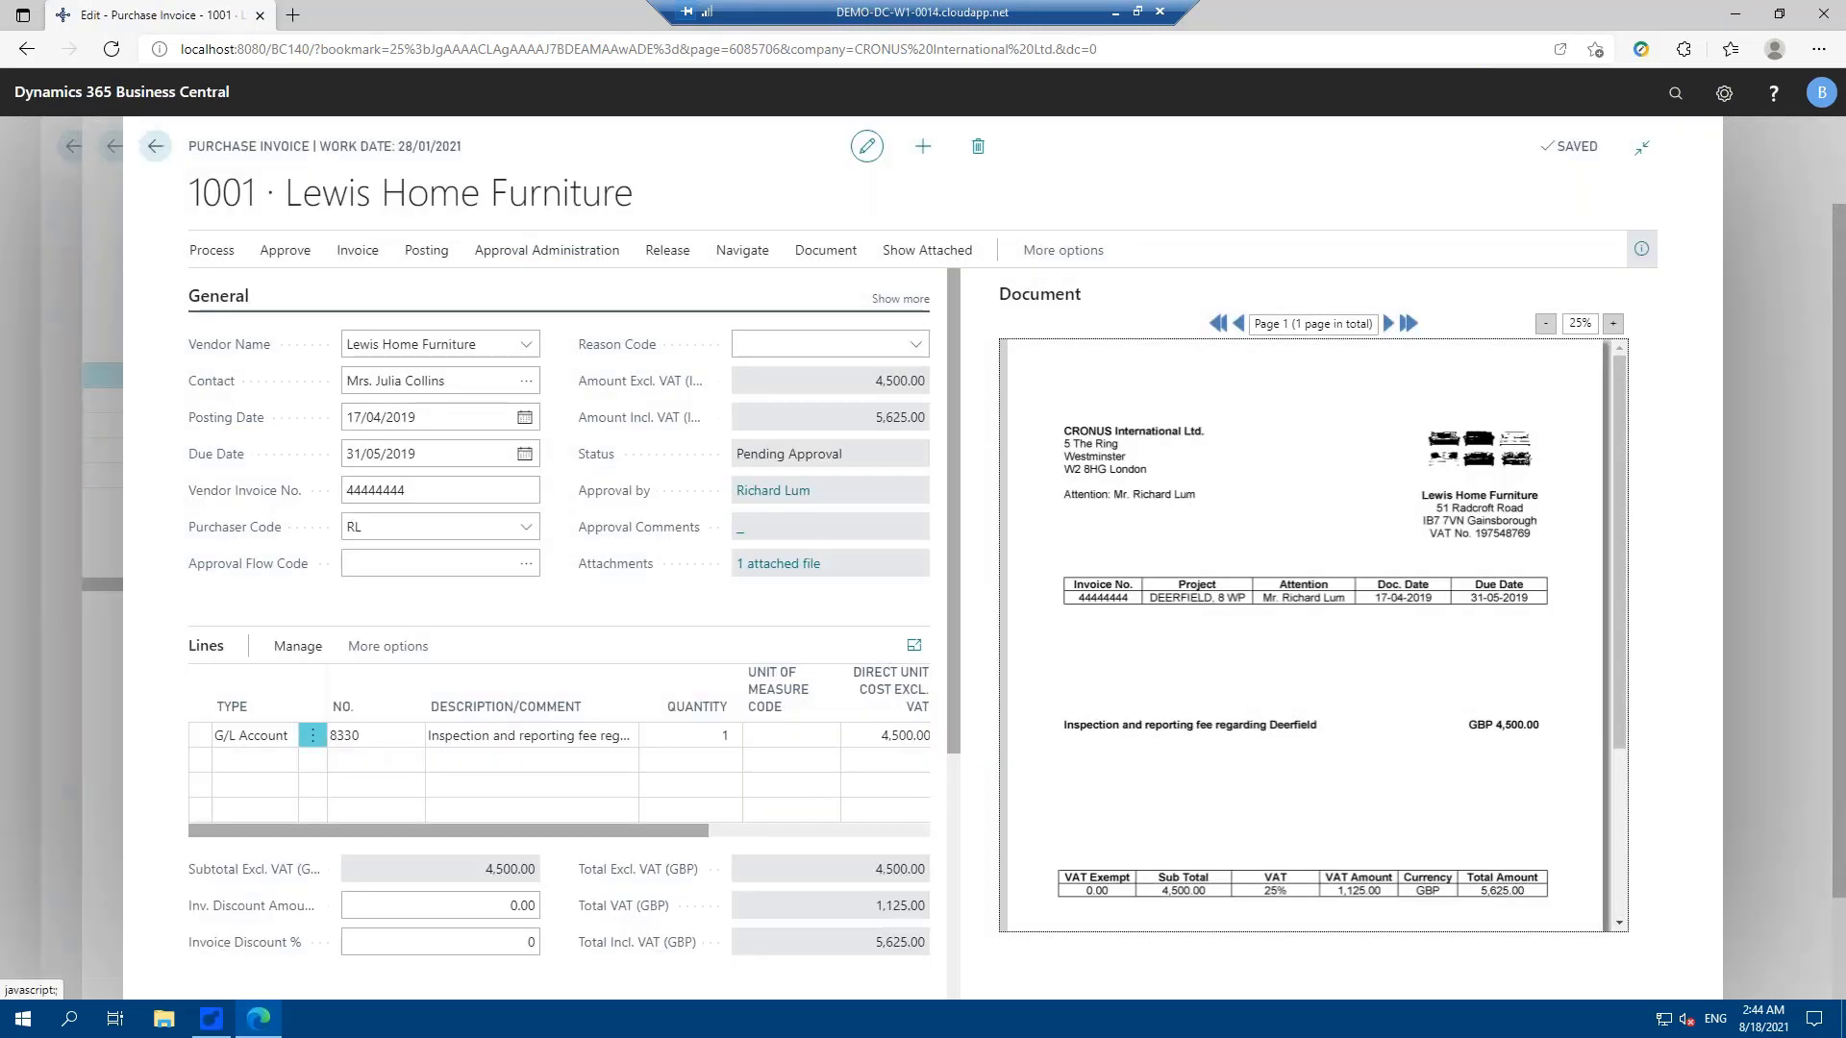
Step: Return to the document journal and assign template T000001 to documents D000002 and D000003
left_click(154, 146)
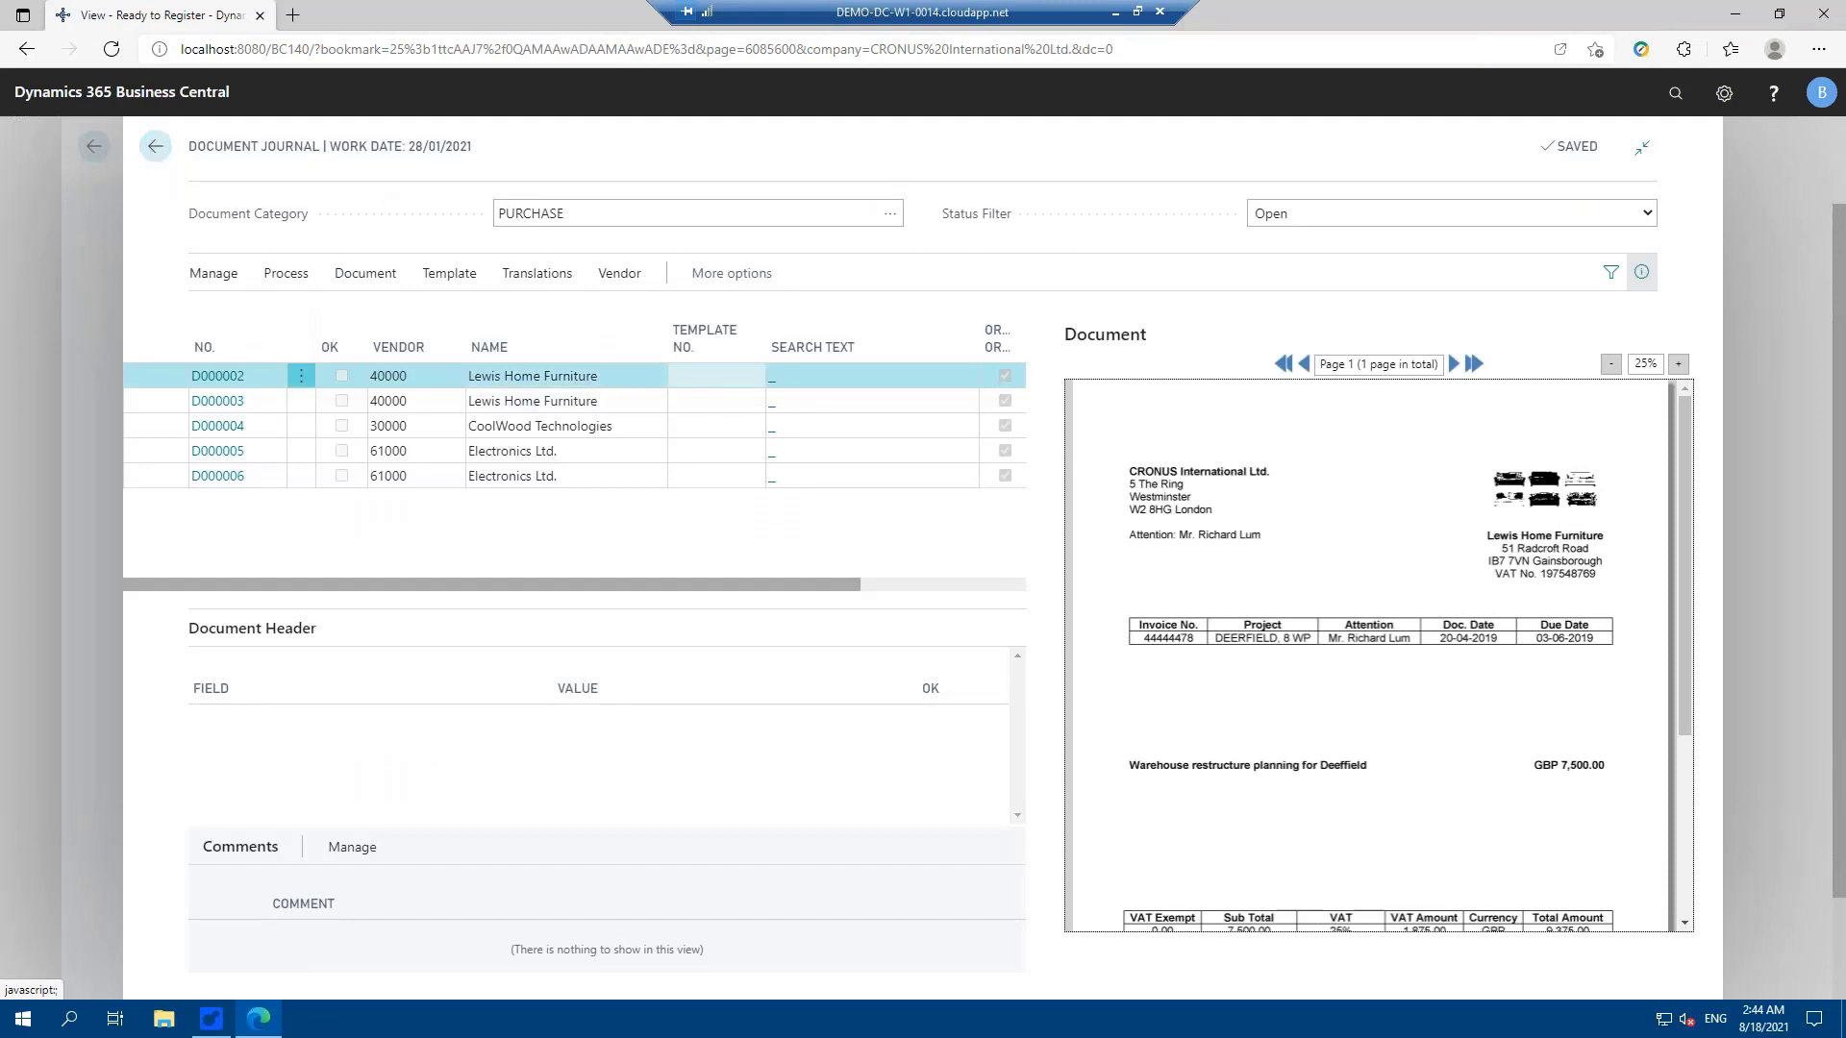
left_click(716, 376)
left_click(752, 376)
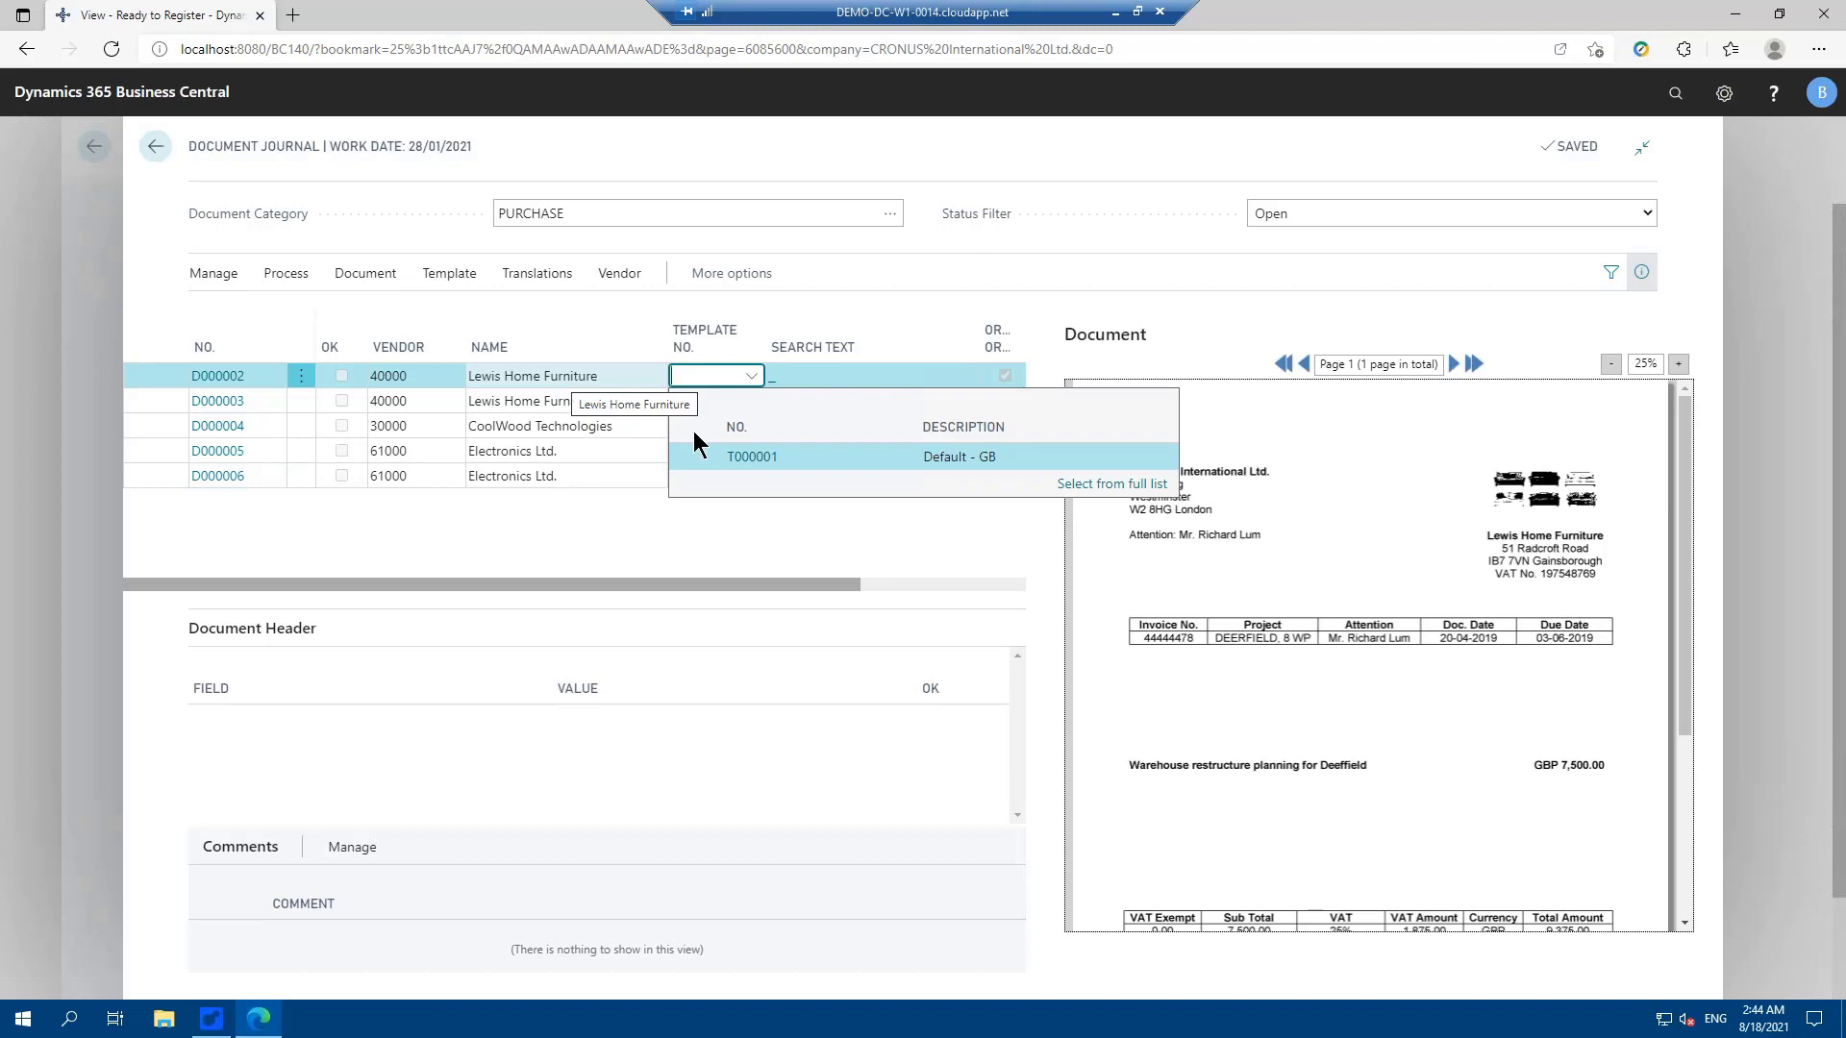
left_click(736, 457)
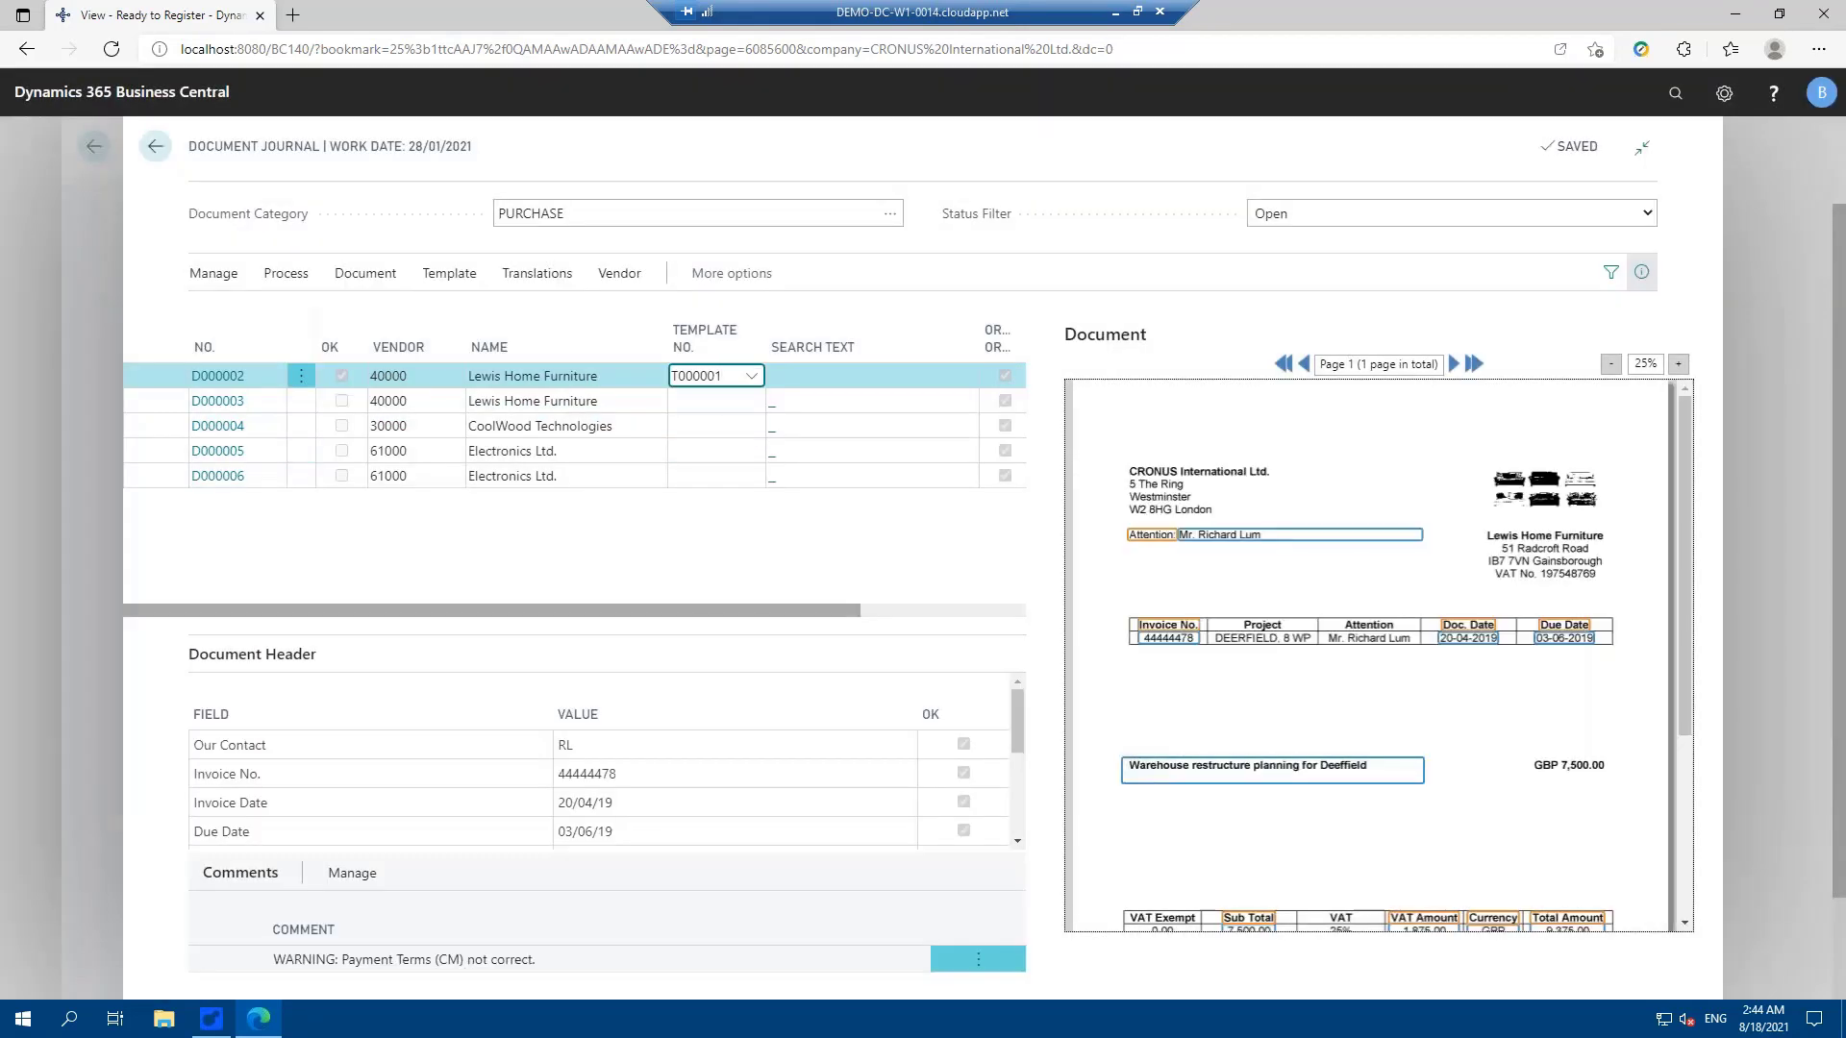
left_click(727, 403)
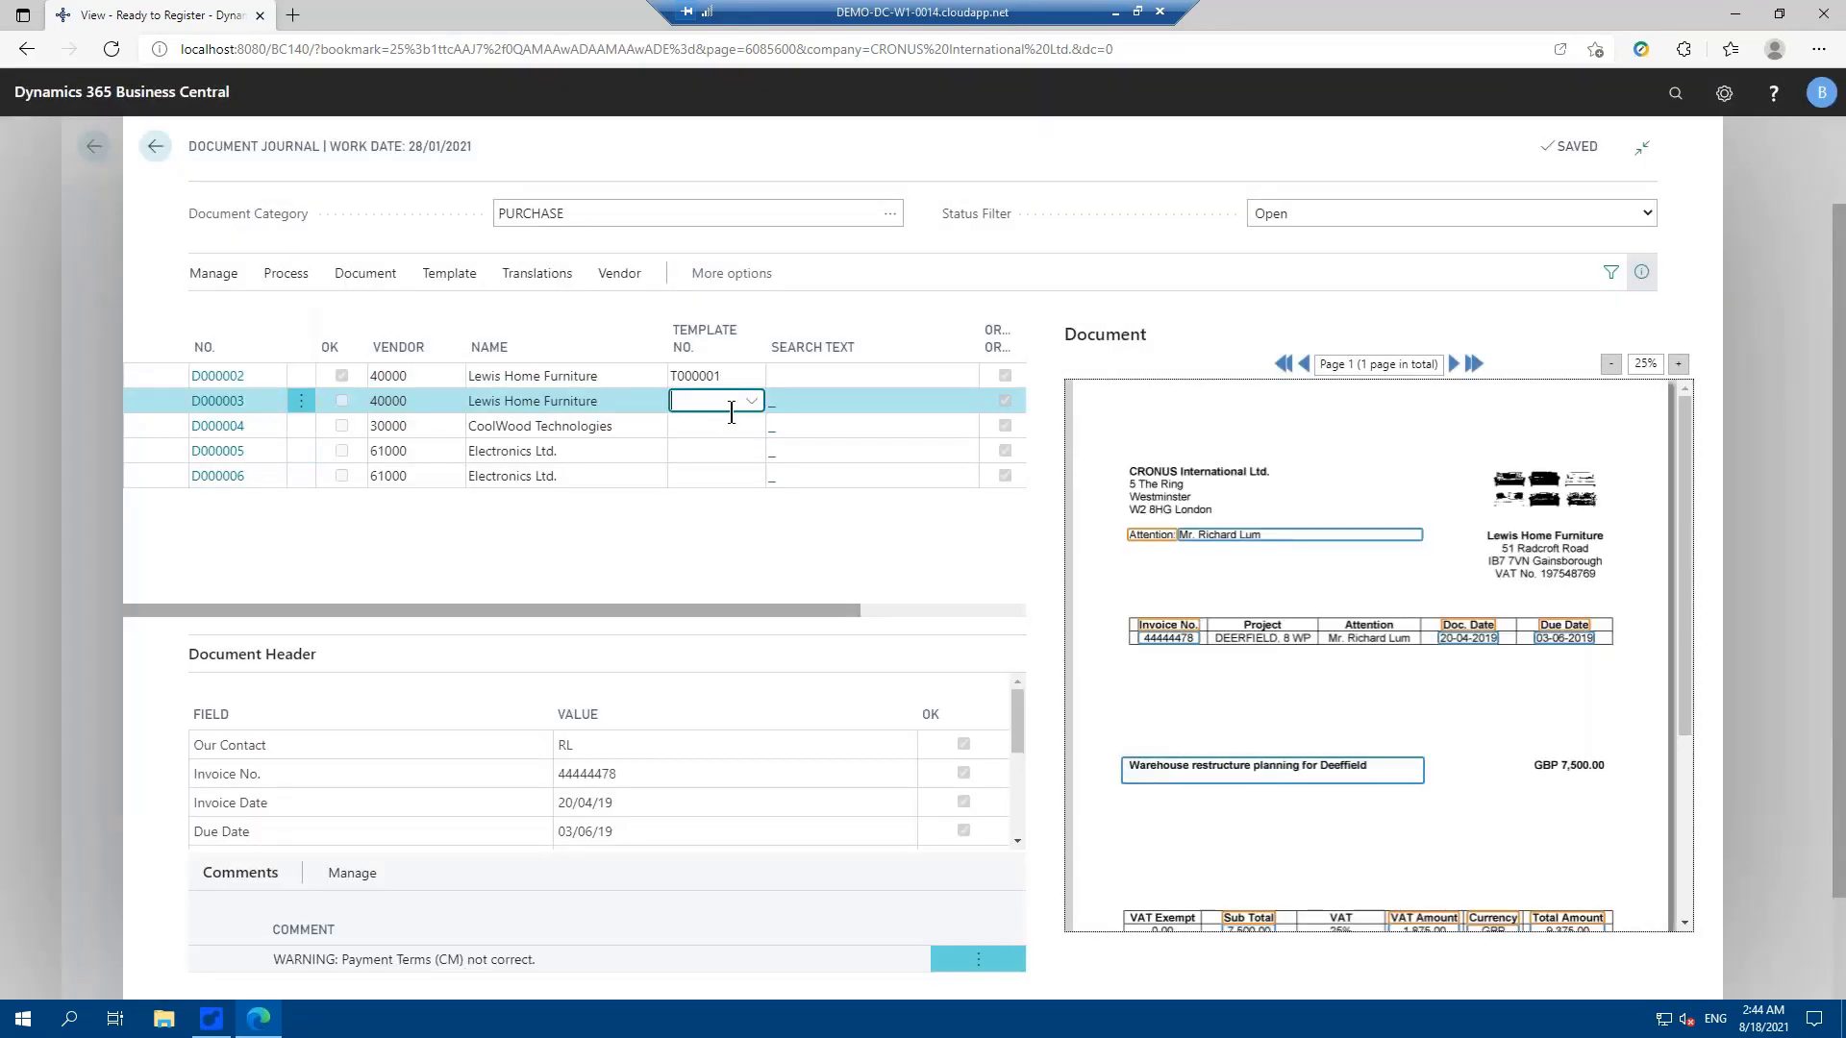
left_click(752, 402)
left_click(760, 482)
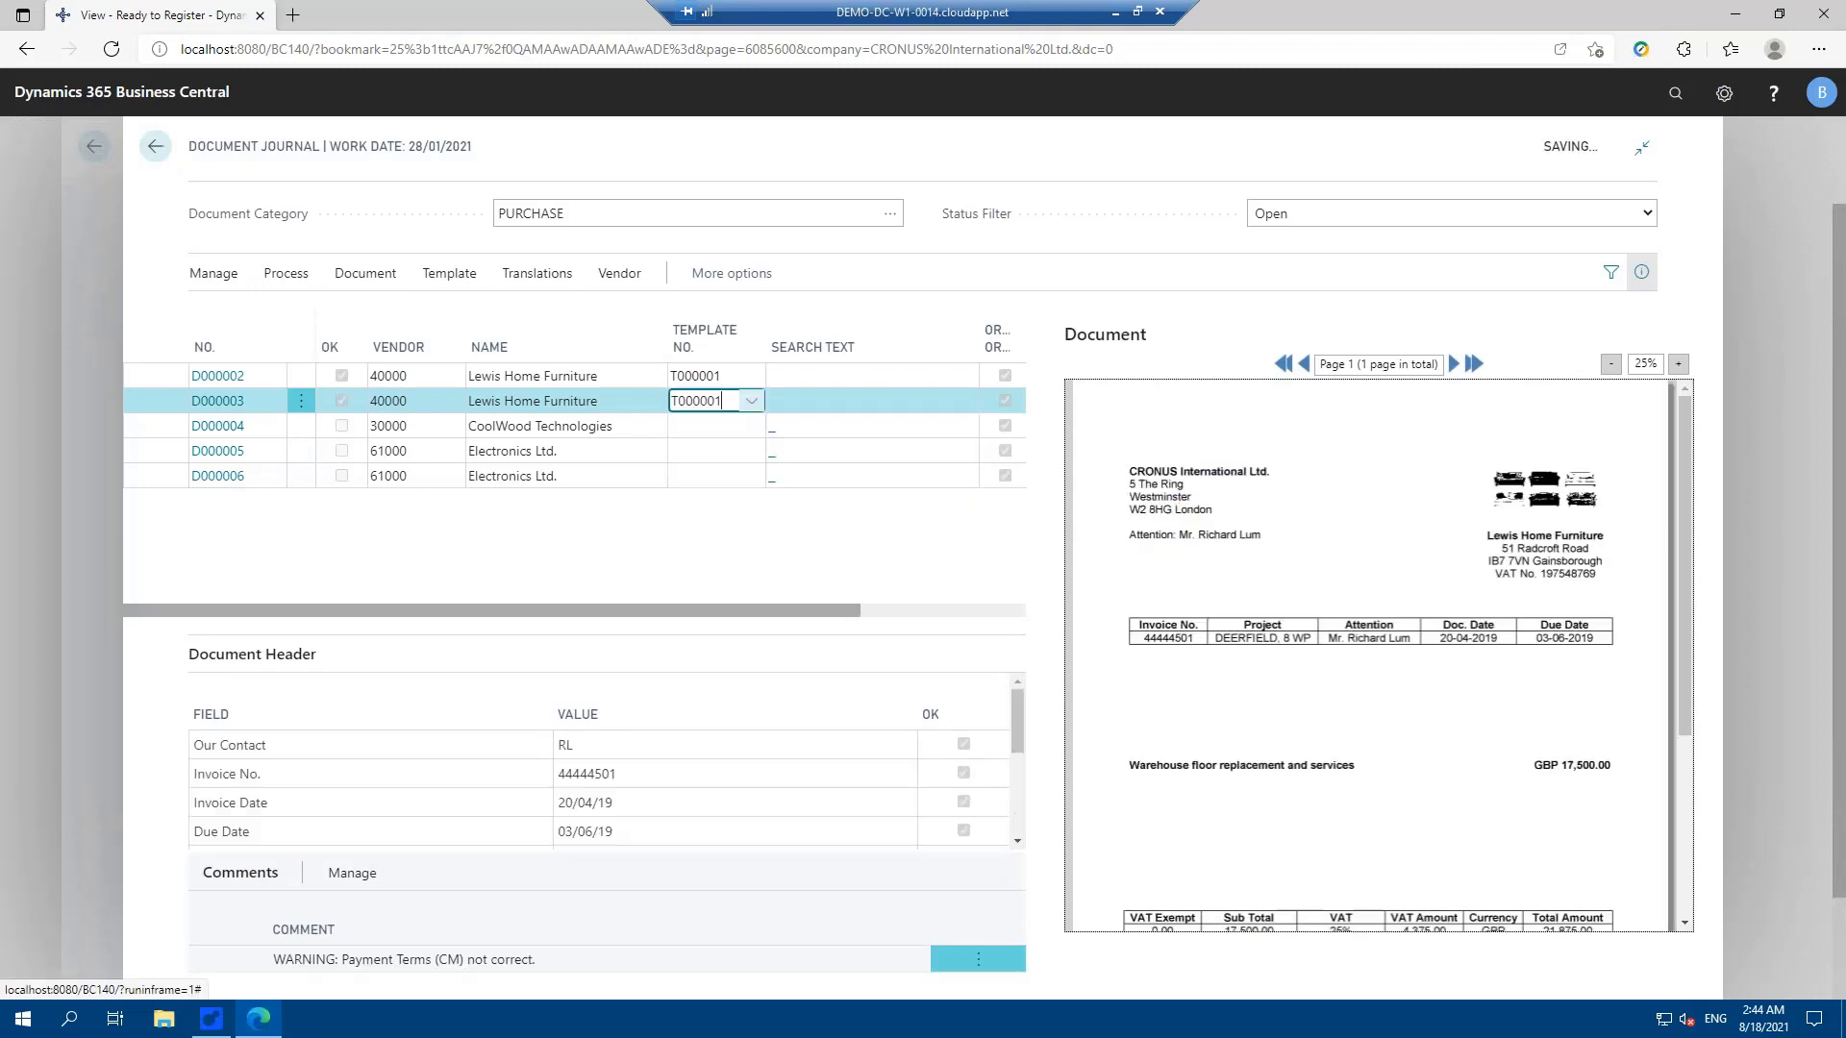
Step: Check the captured header fields of document D000002 against the scanned invoice, from Our Contact through Posting Description
key("Up")
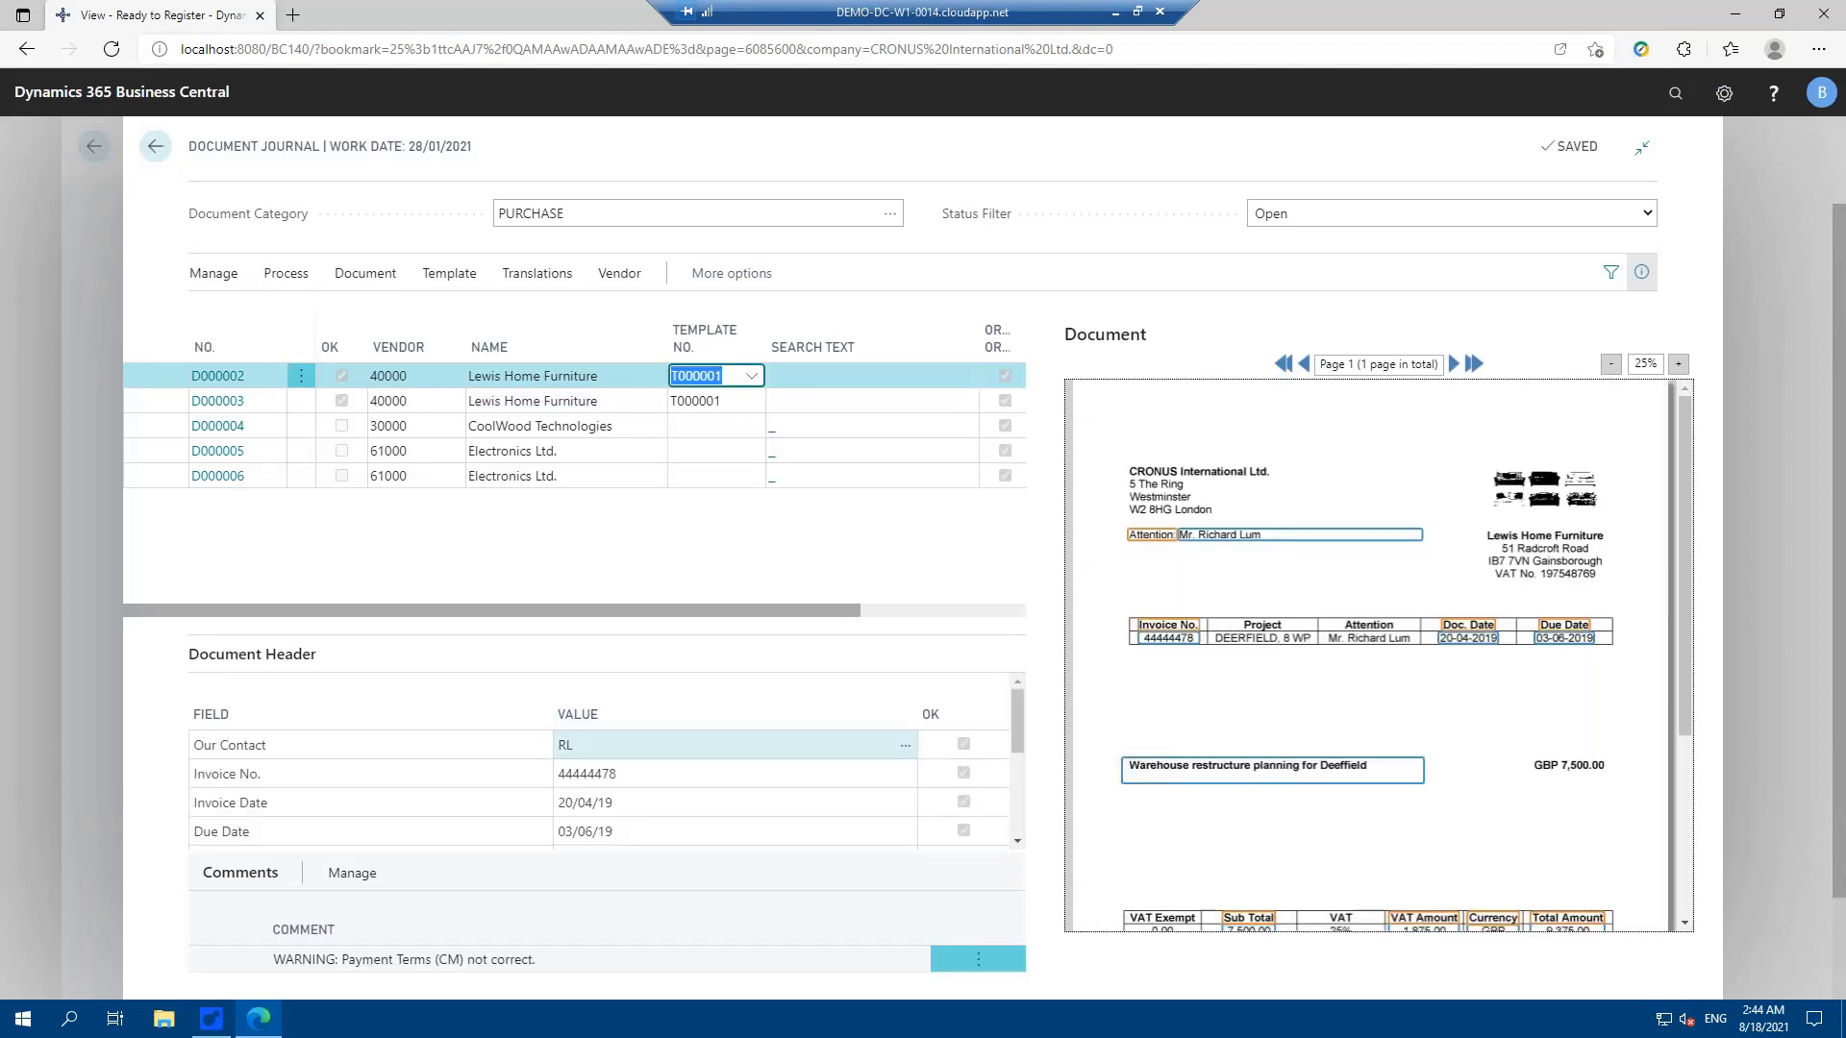
left_click(654, 746)
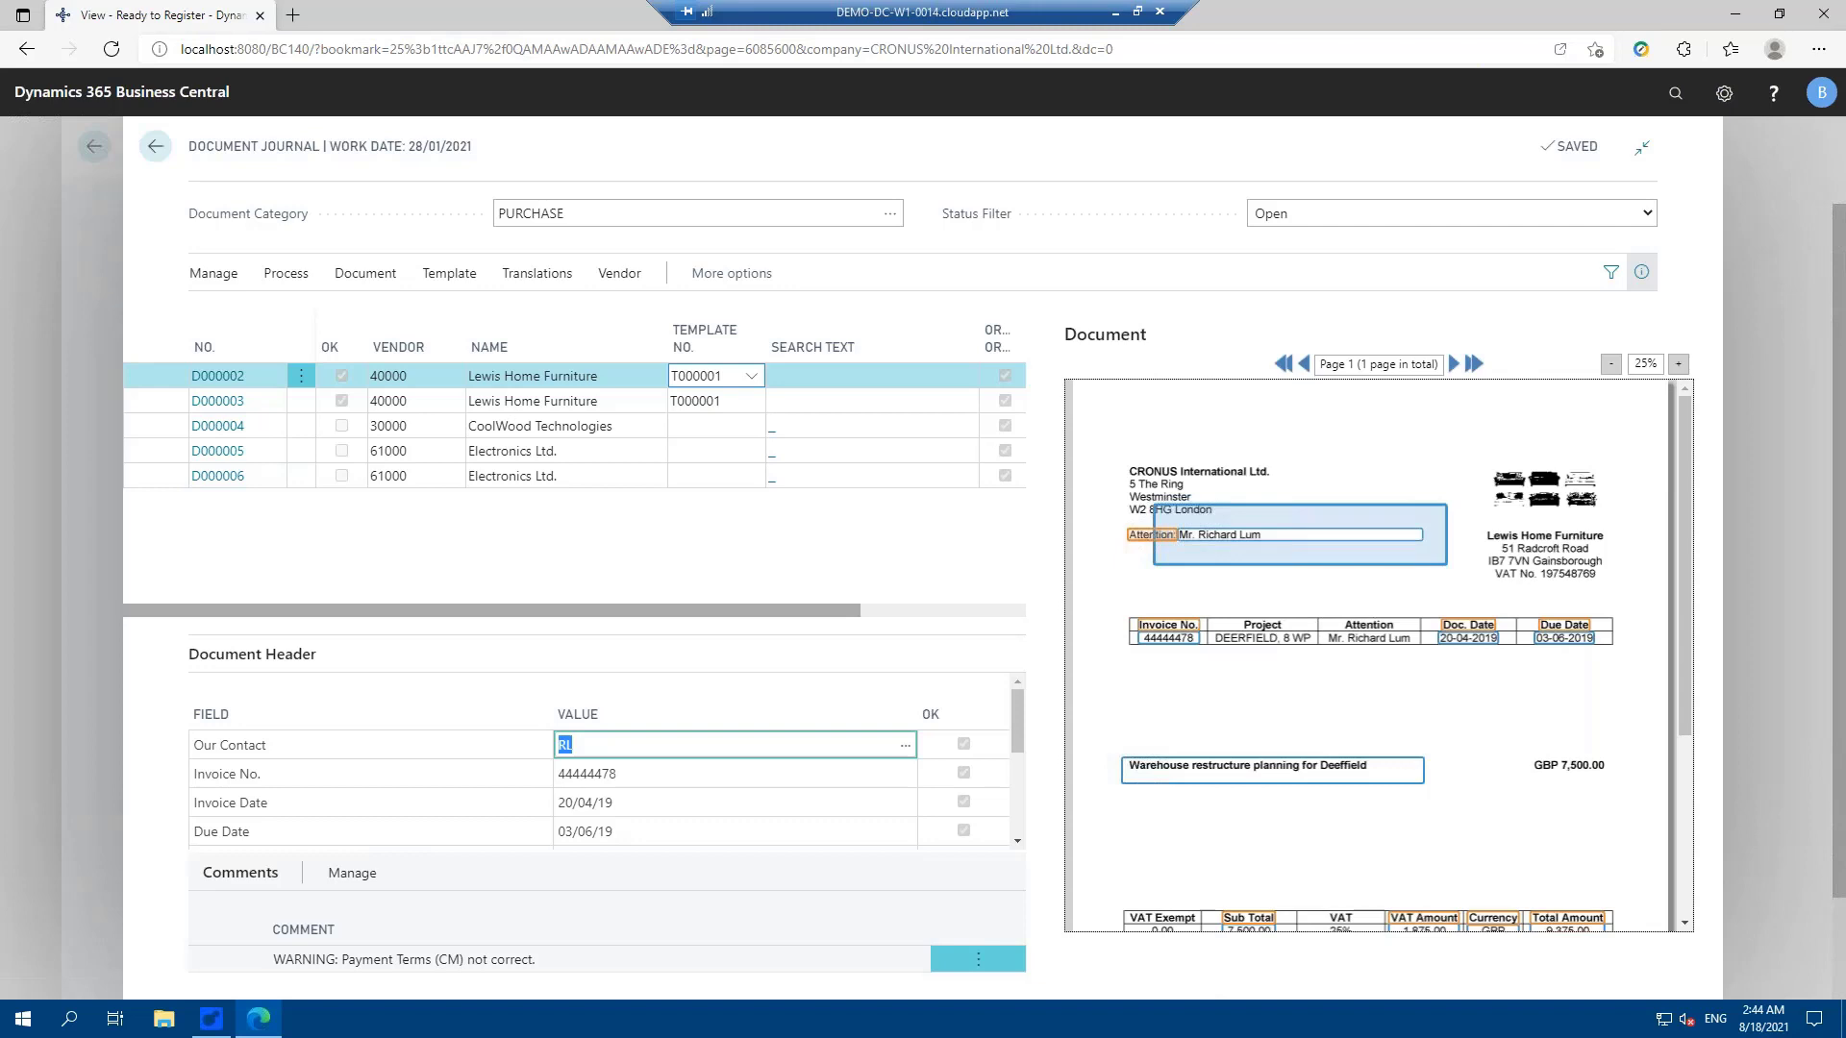
key("Down")
key("Down")
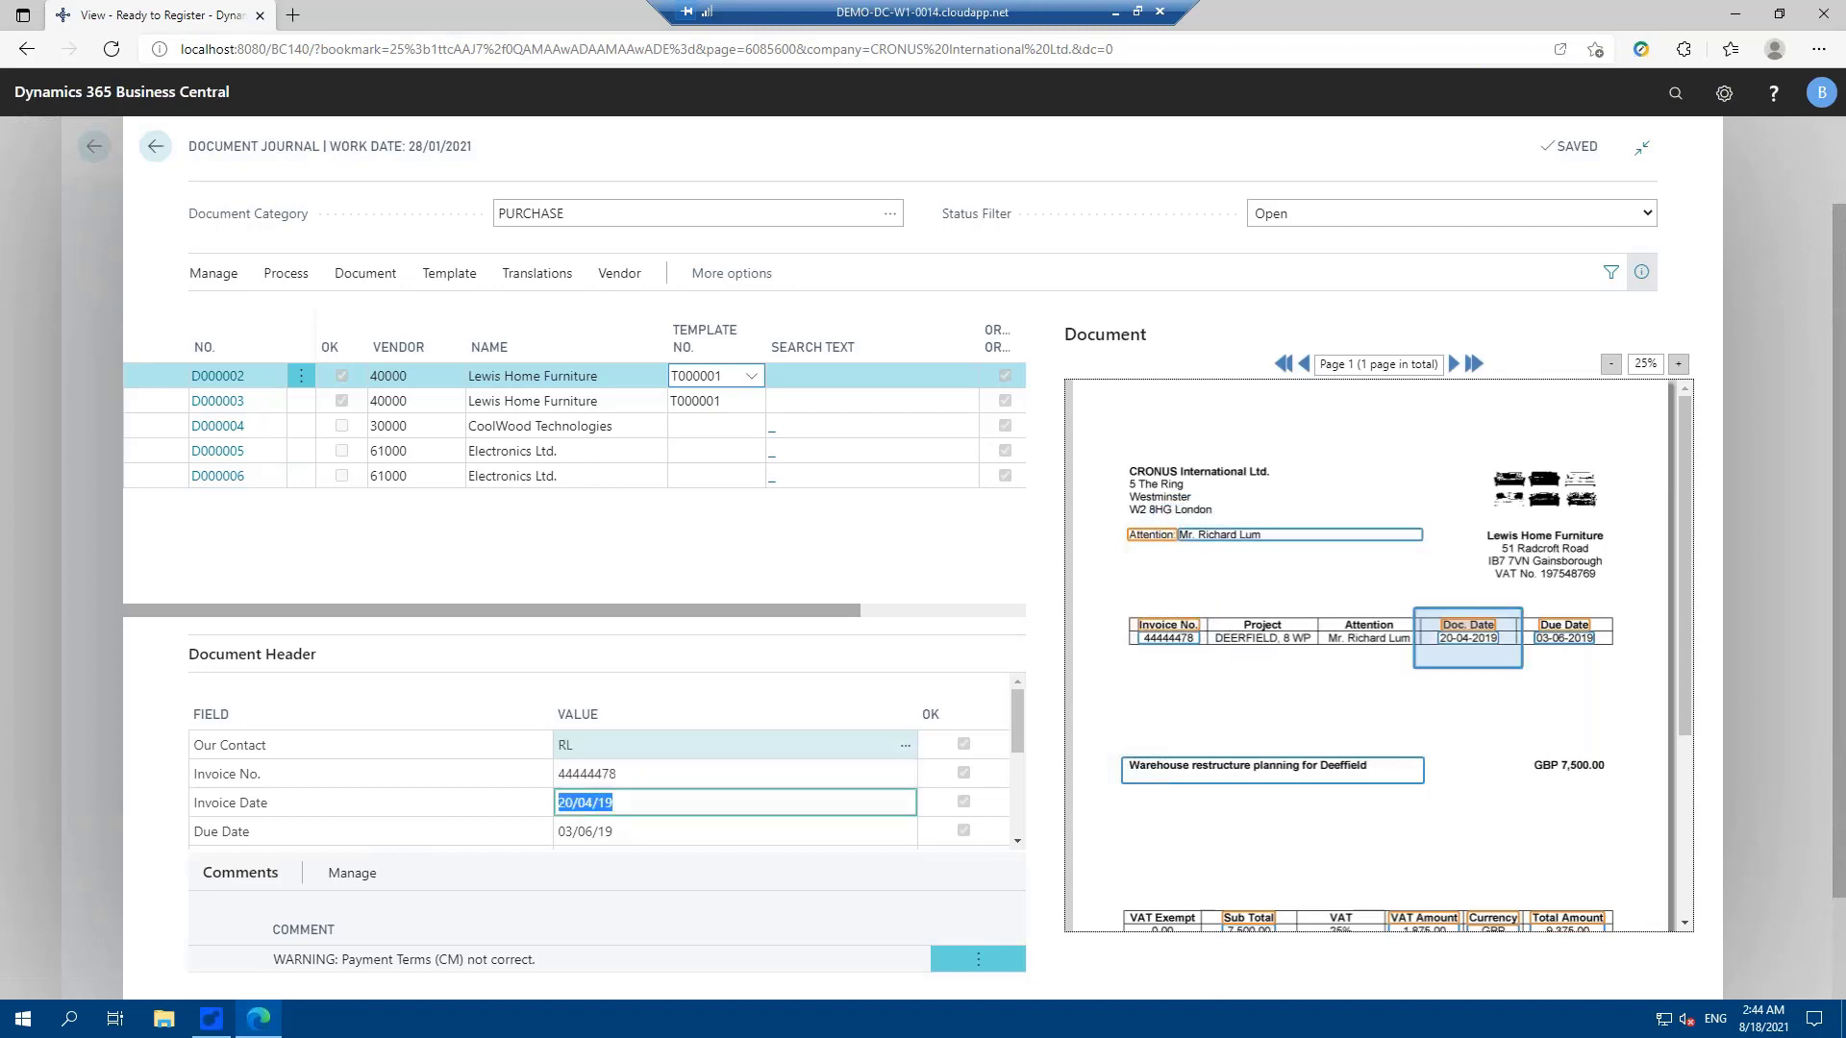
key("Down")
key("Down")
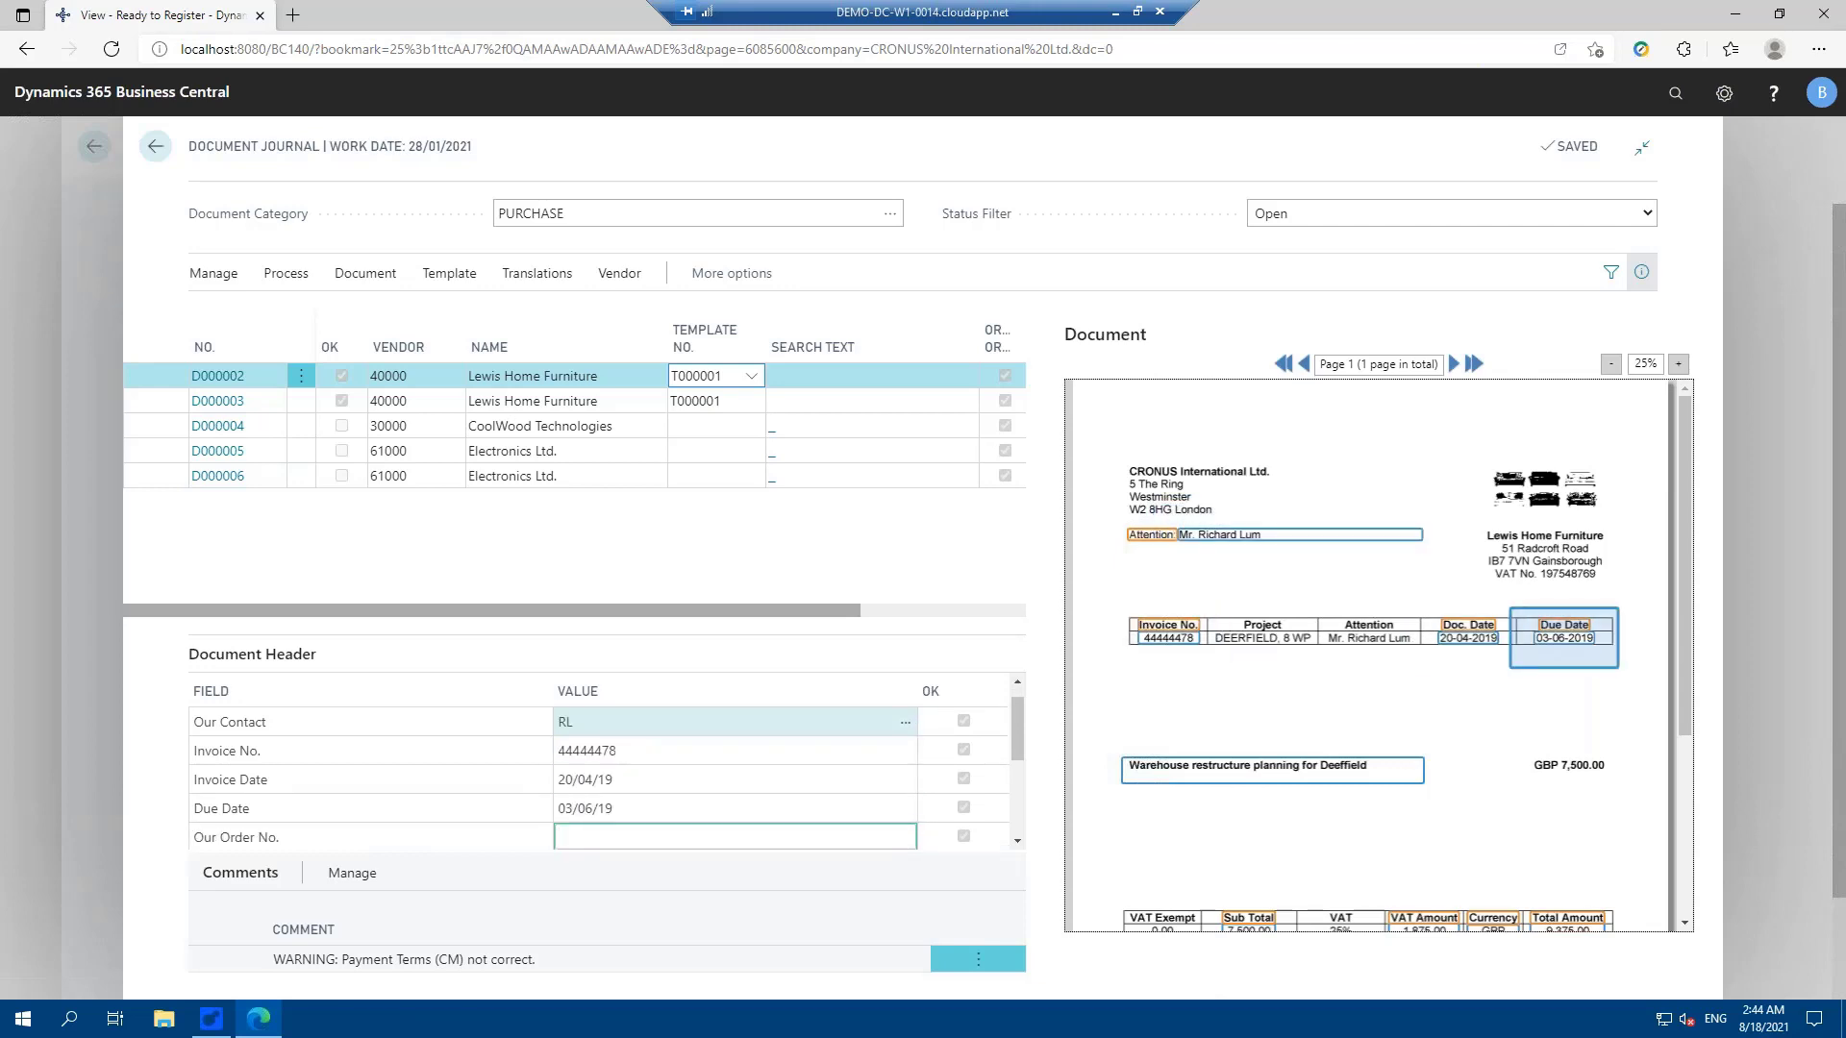
key("Down")
key("Down")
key("Down")
key("Down")
key("Down")
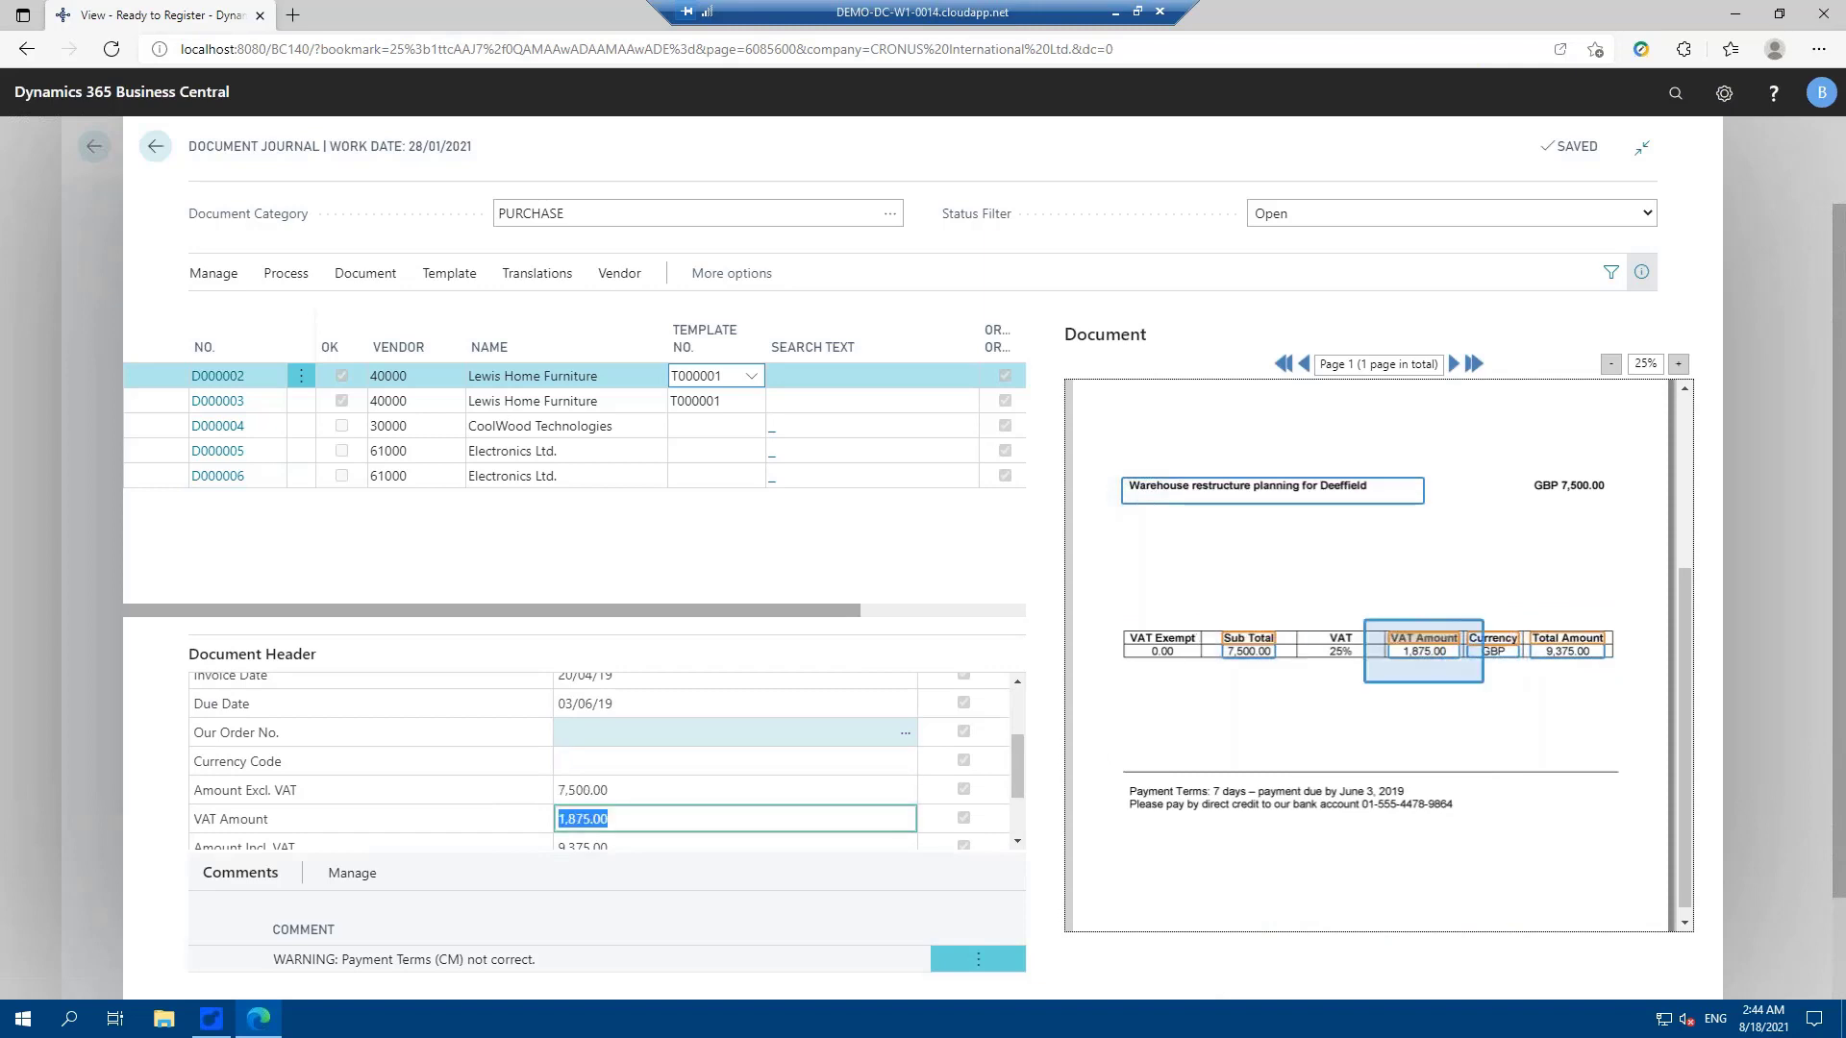
key("Down")
key("Up")
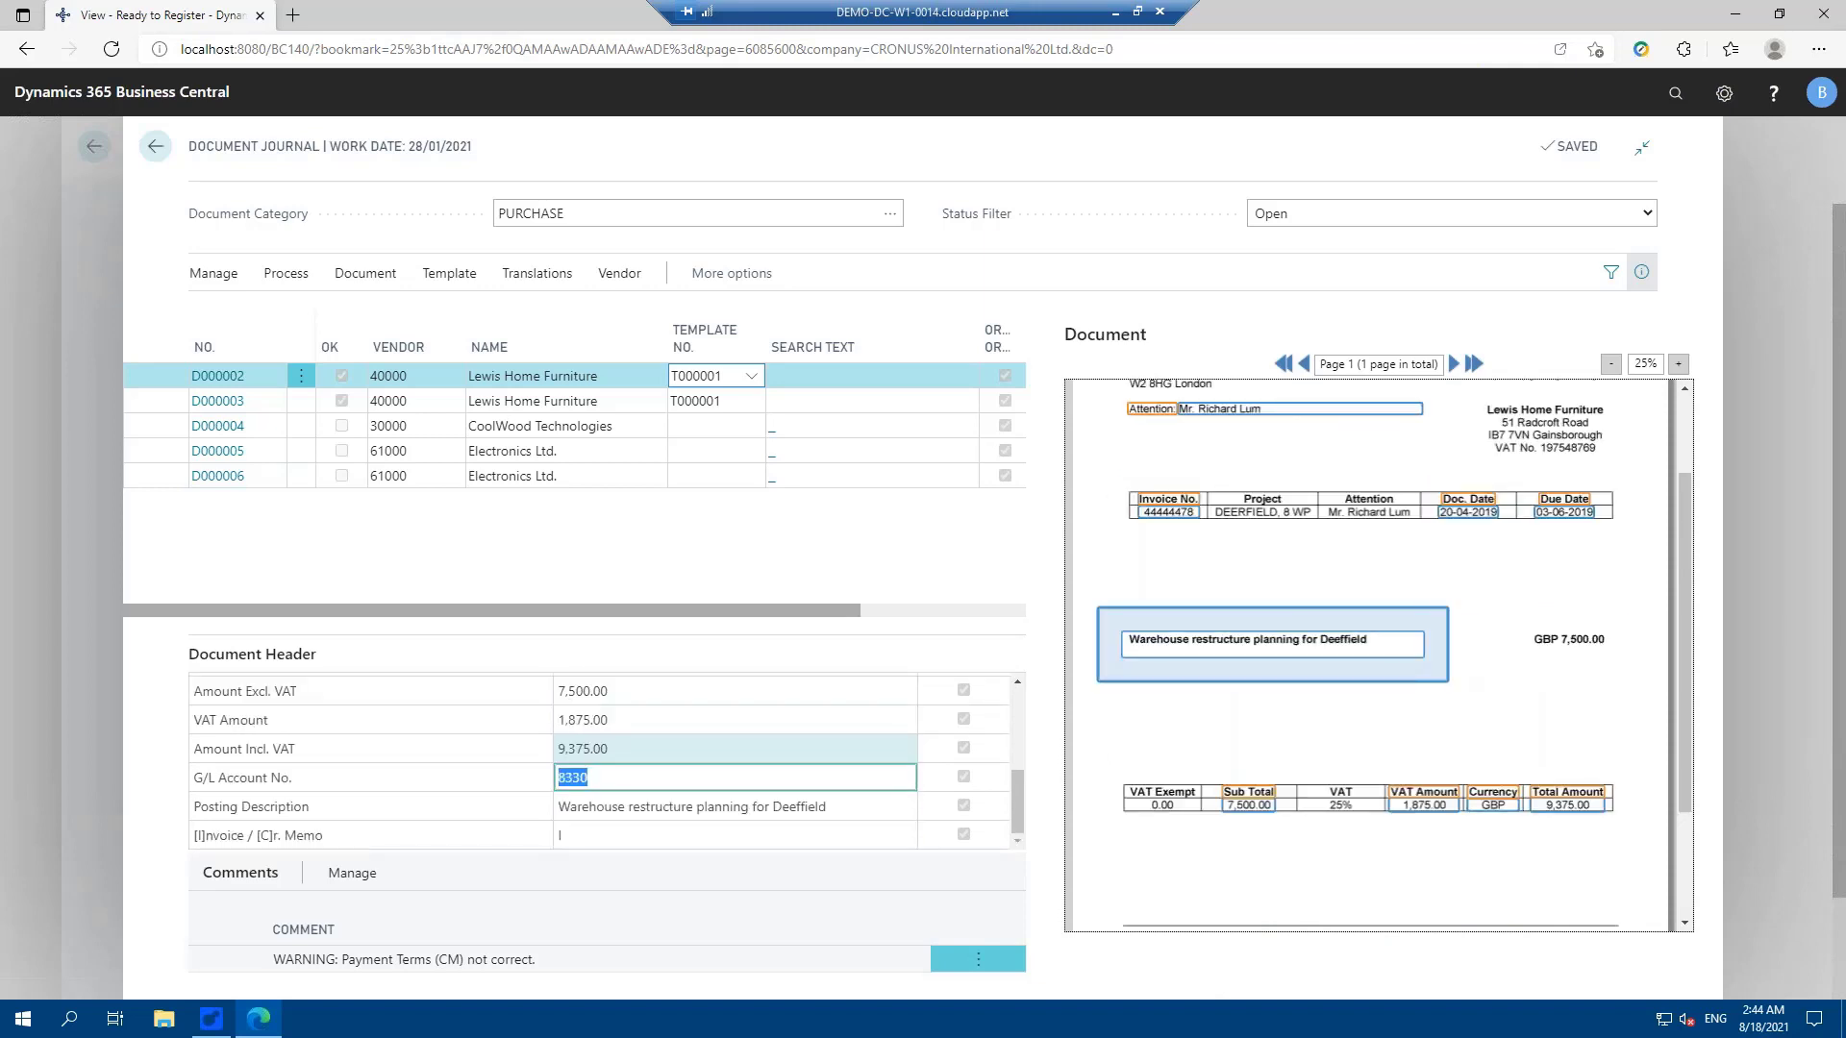
key("Down")
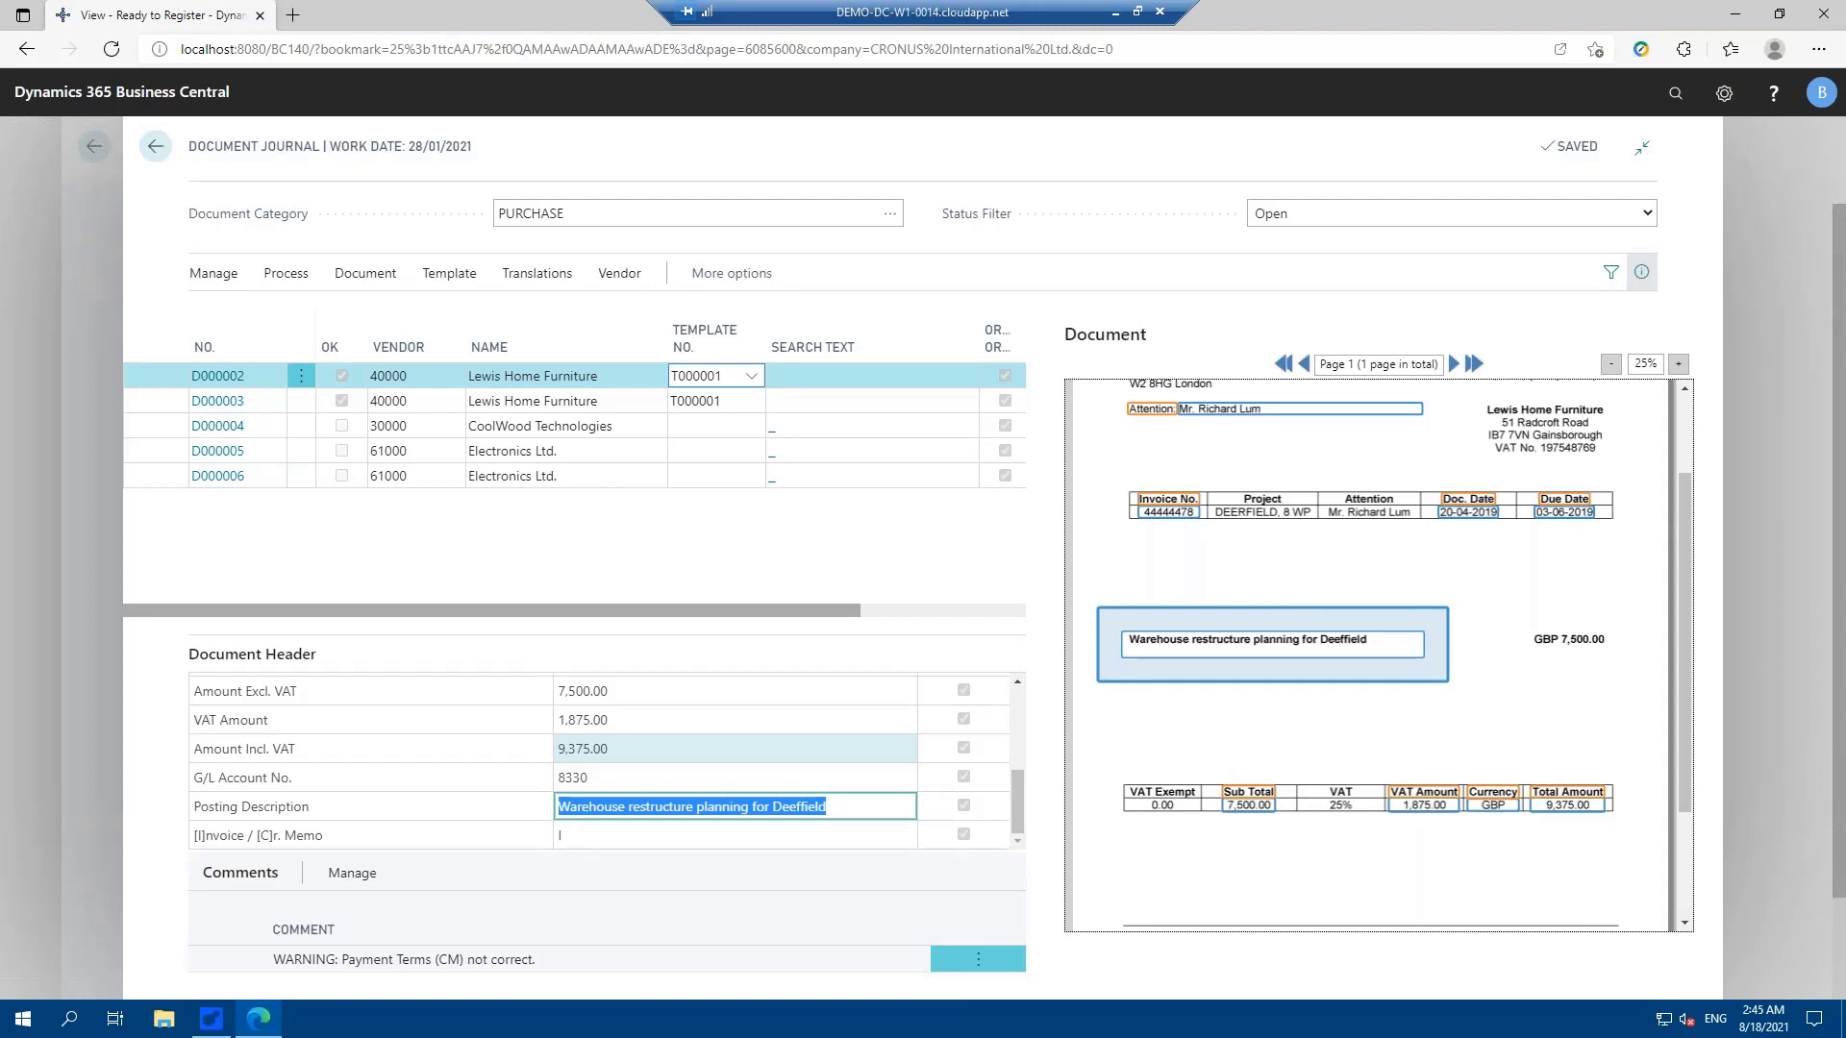
Step: Register document D000002 as a purchase invoice and send its approval request, returning to the document journal
left_click(288, 276)
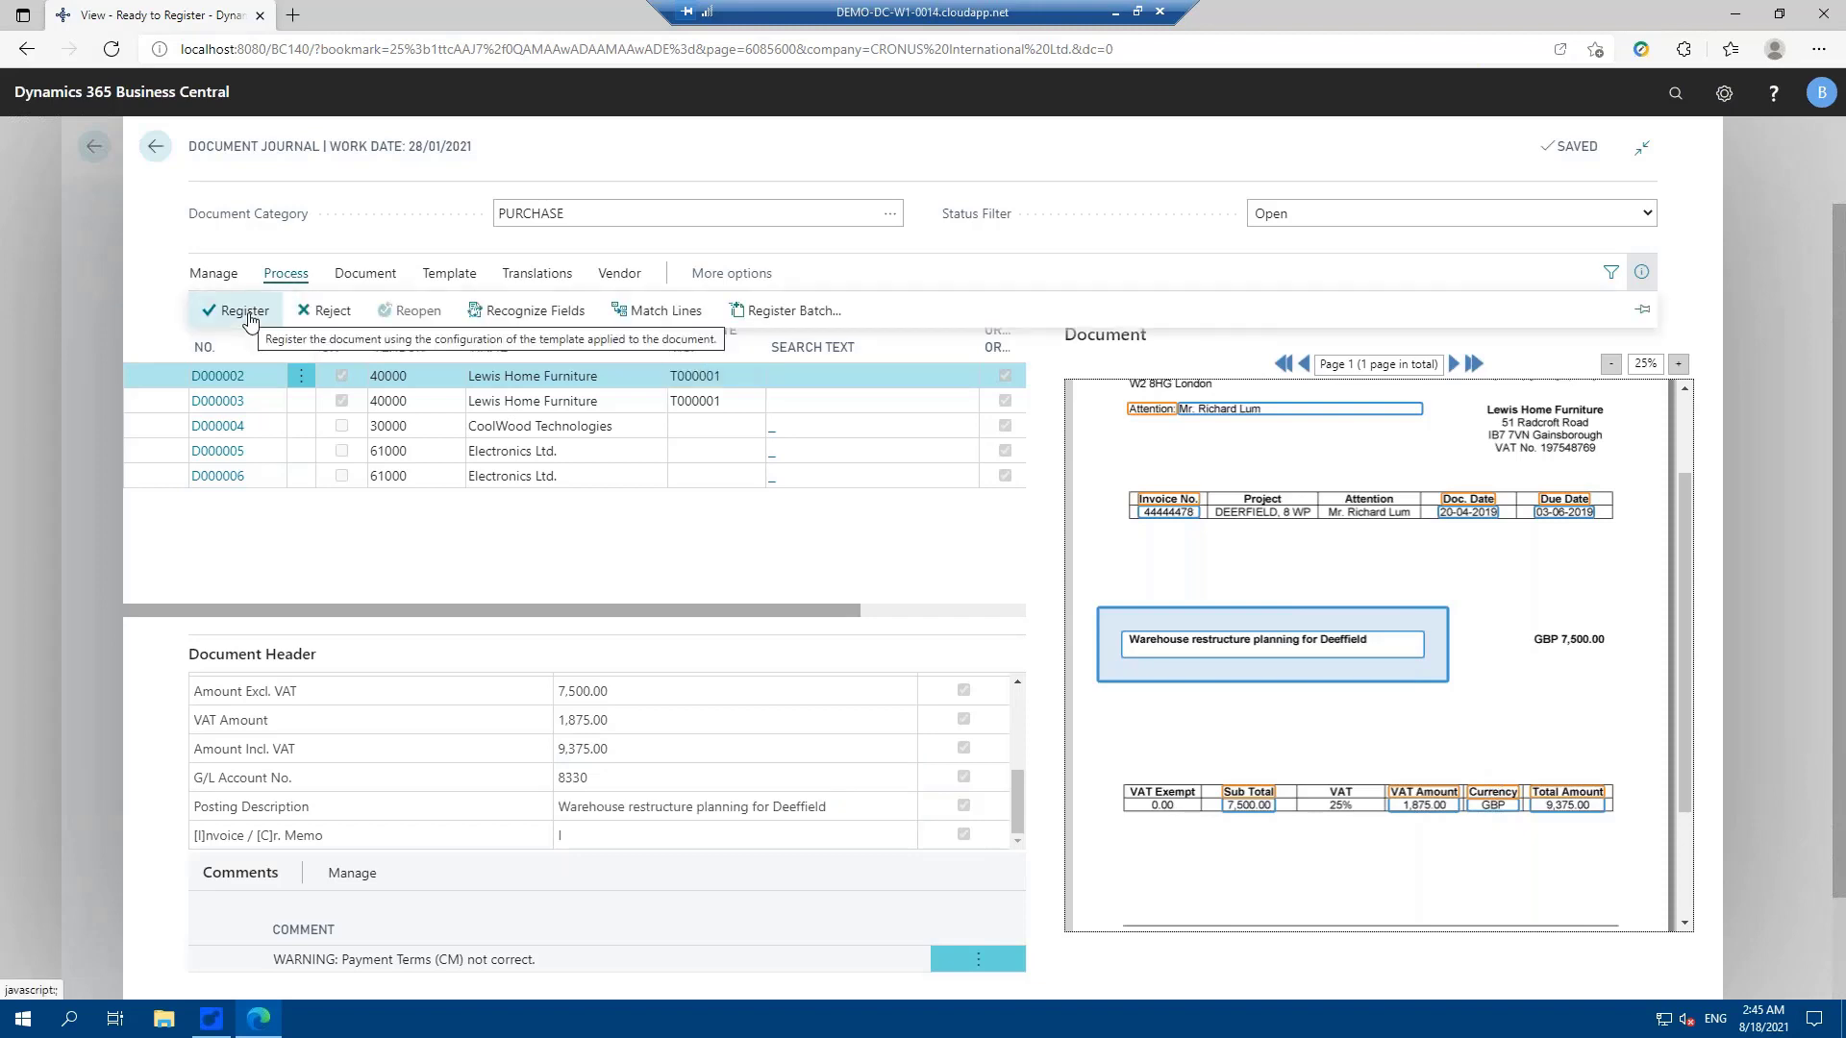
left_click(248, 318)
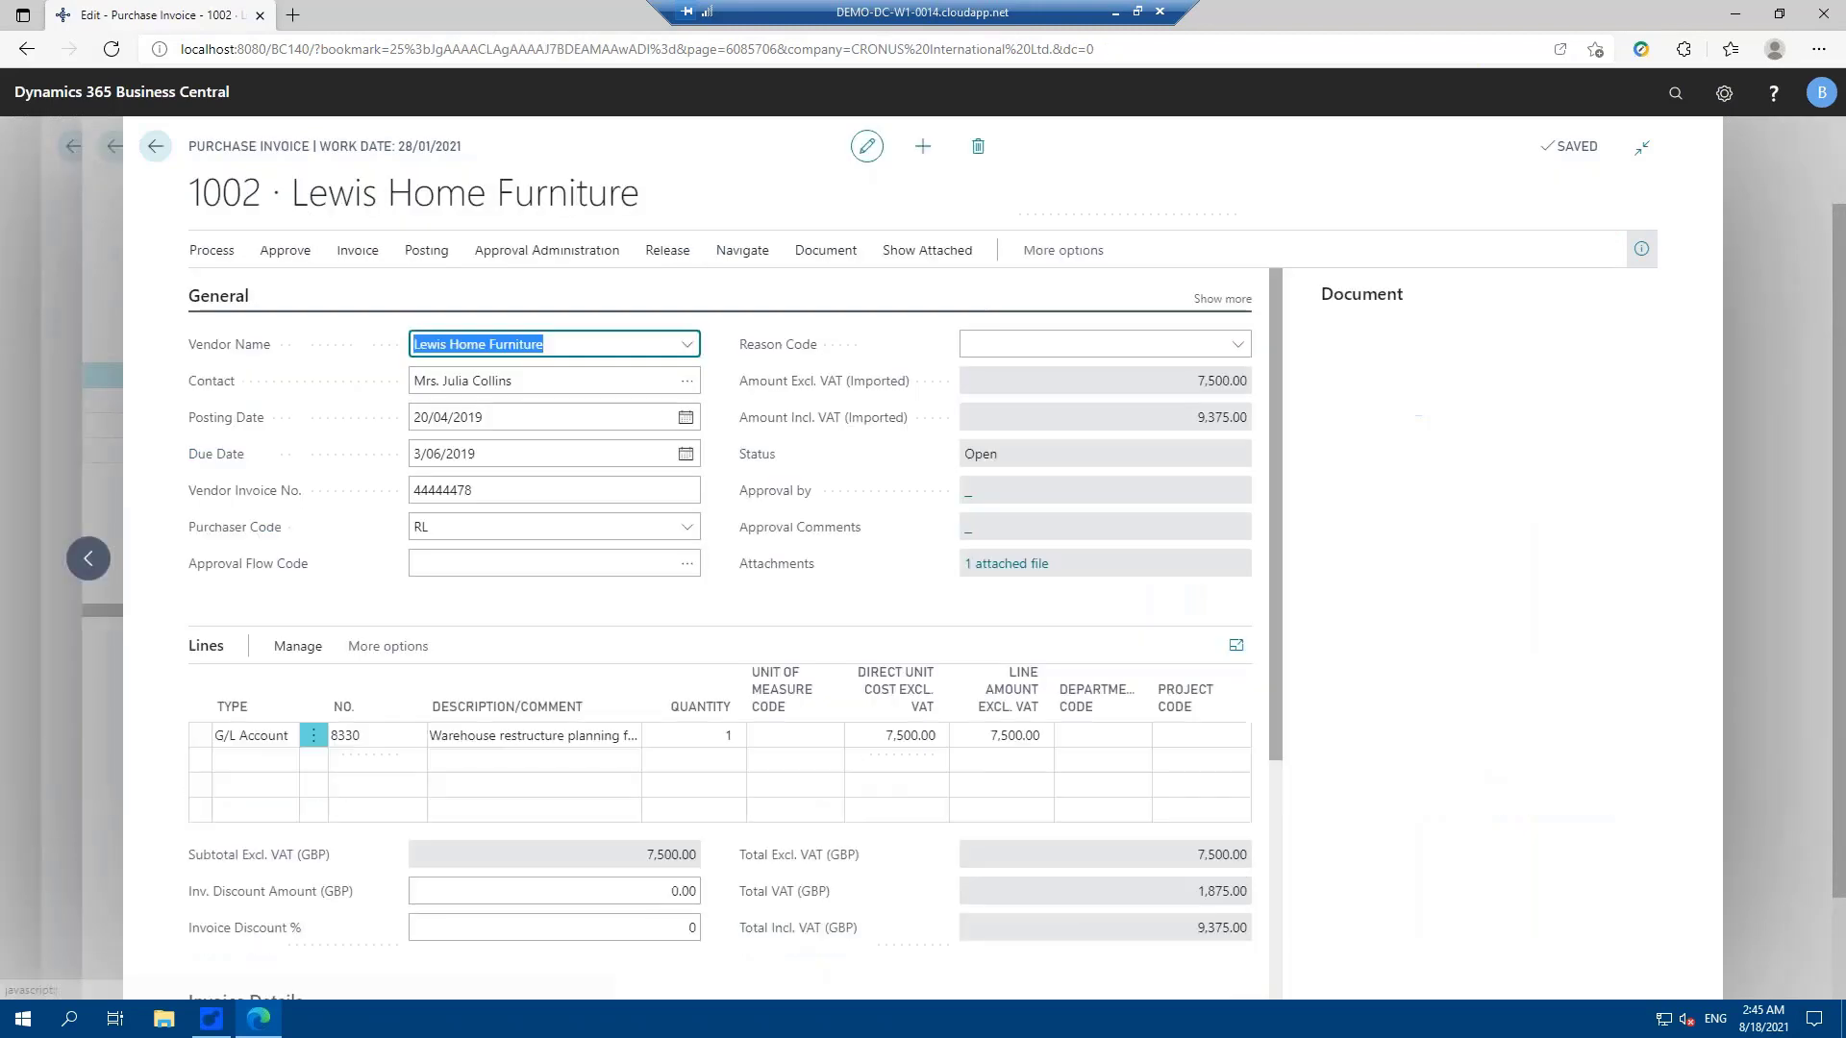
left_click(500, 252)
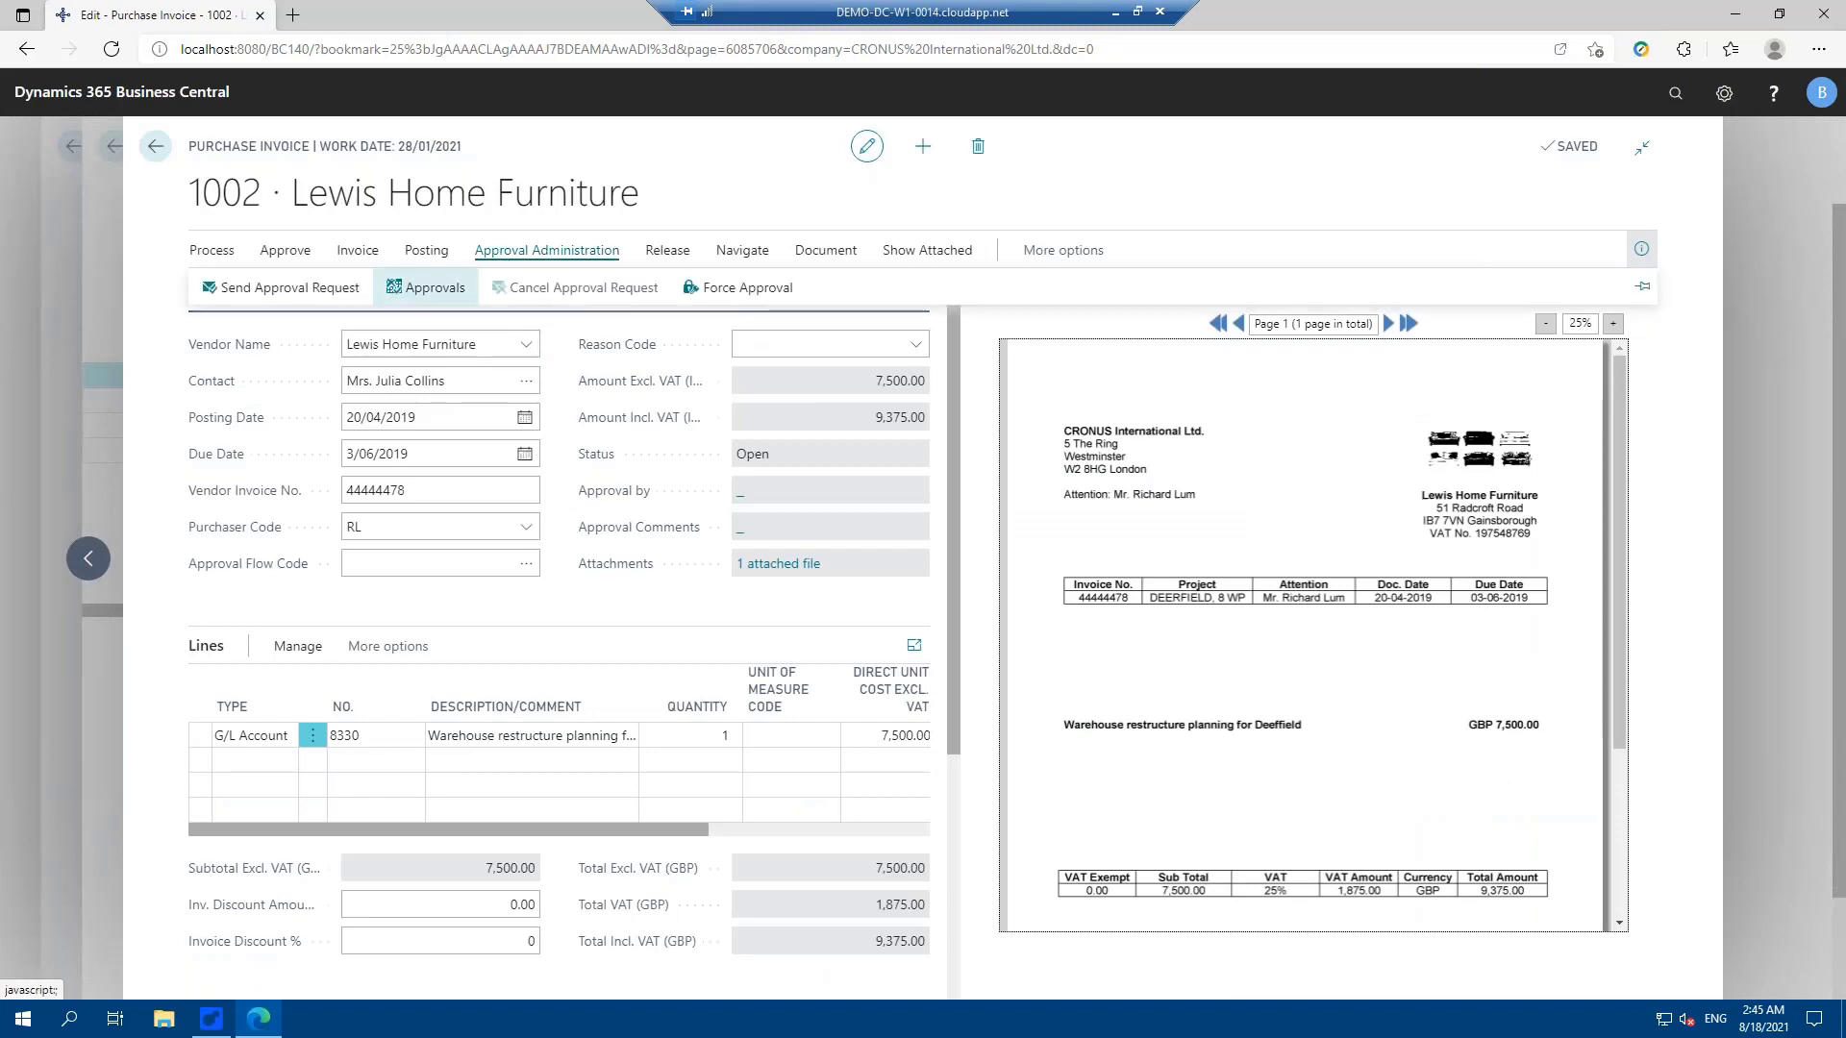
left_click(281, 287)
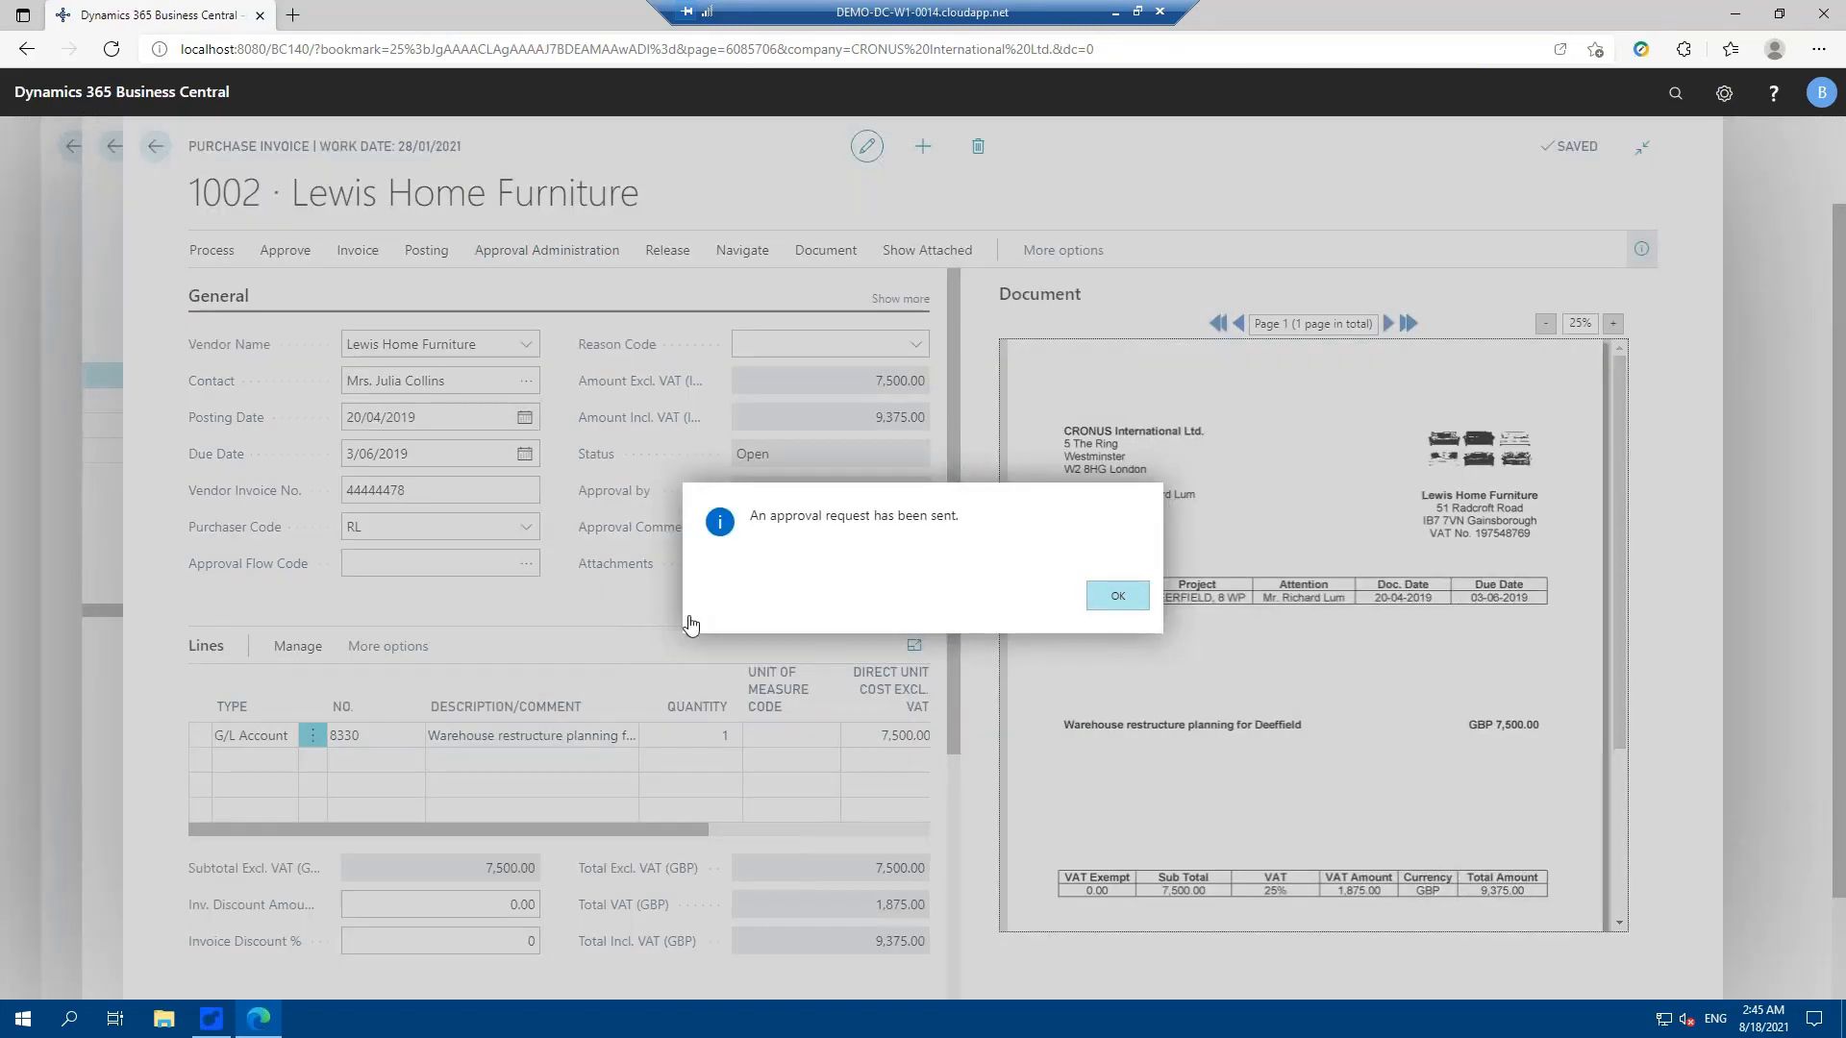
key("Escape")
key("Escape")
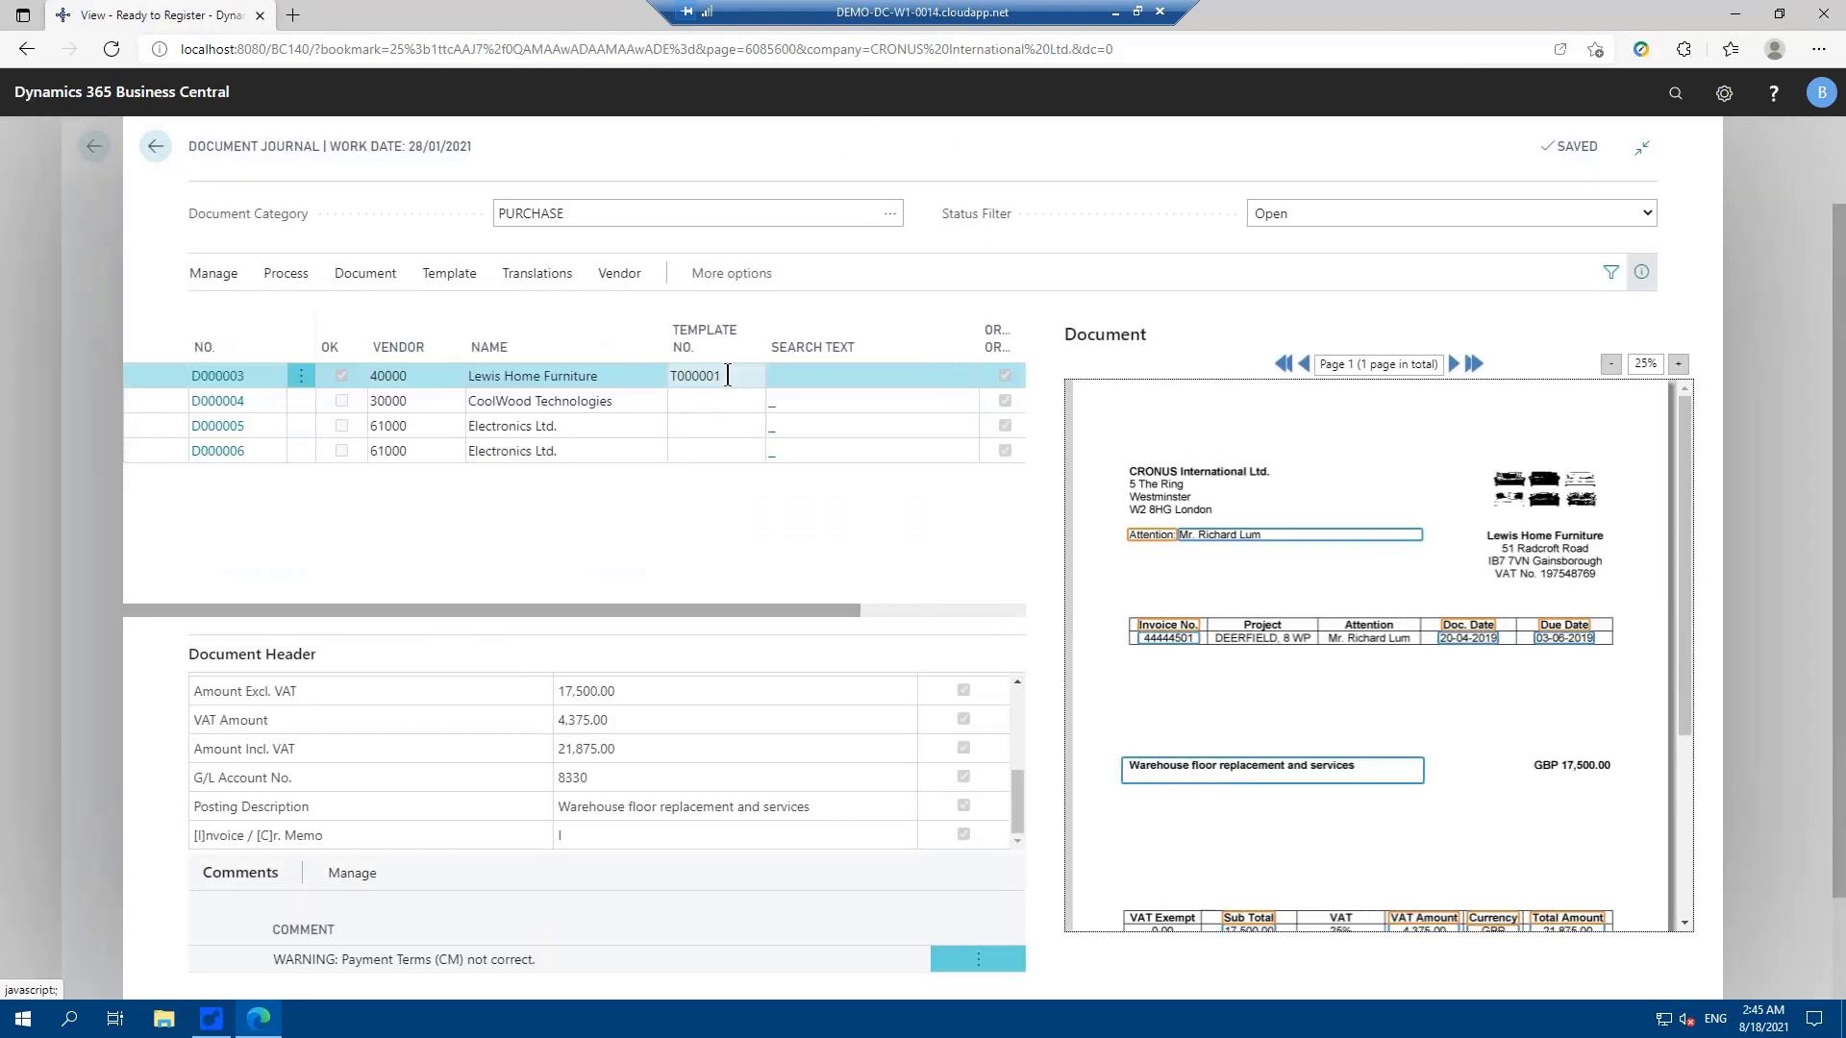
Step: Set Invoice Reg. Step 2 to Submit for Approval on the template card of document D000003
left_click(728, 375)
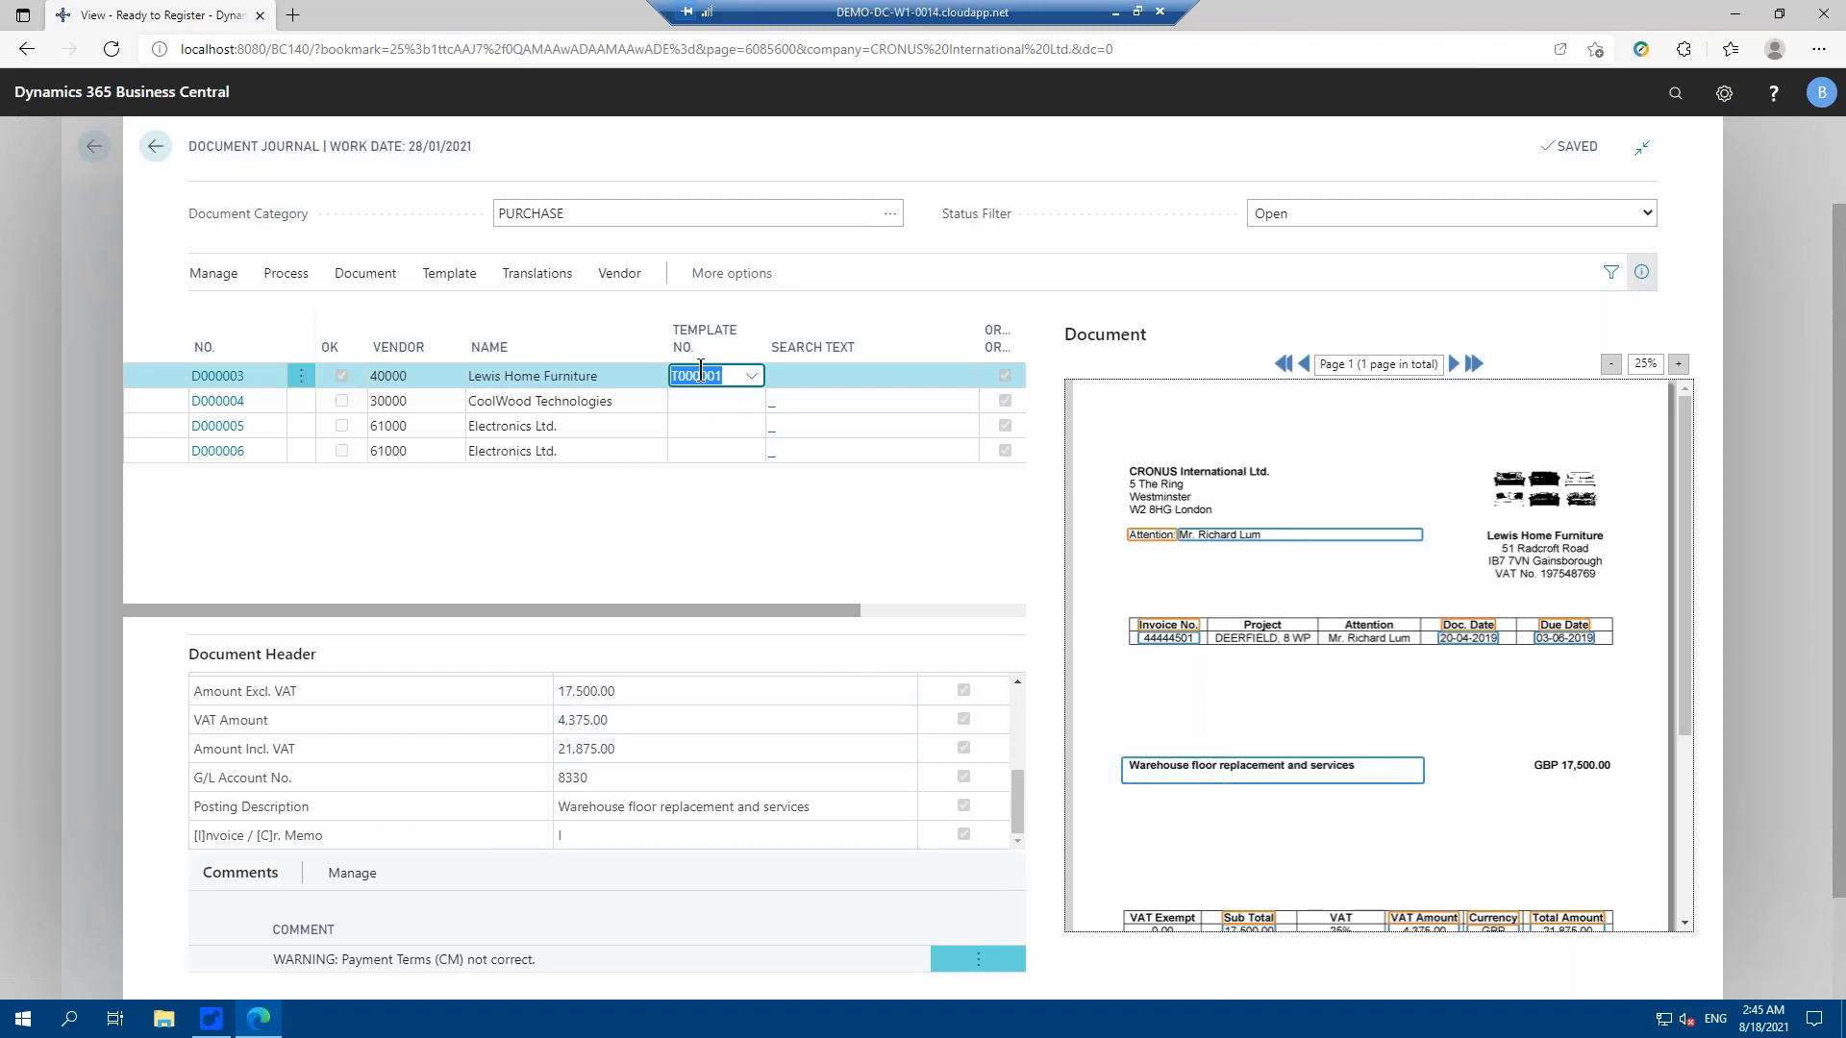
left_click(446, 276)
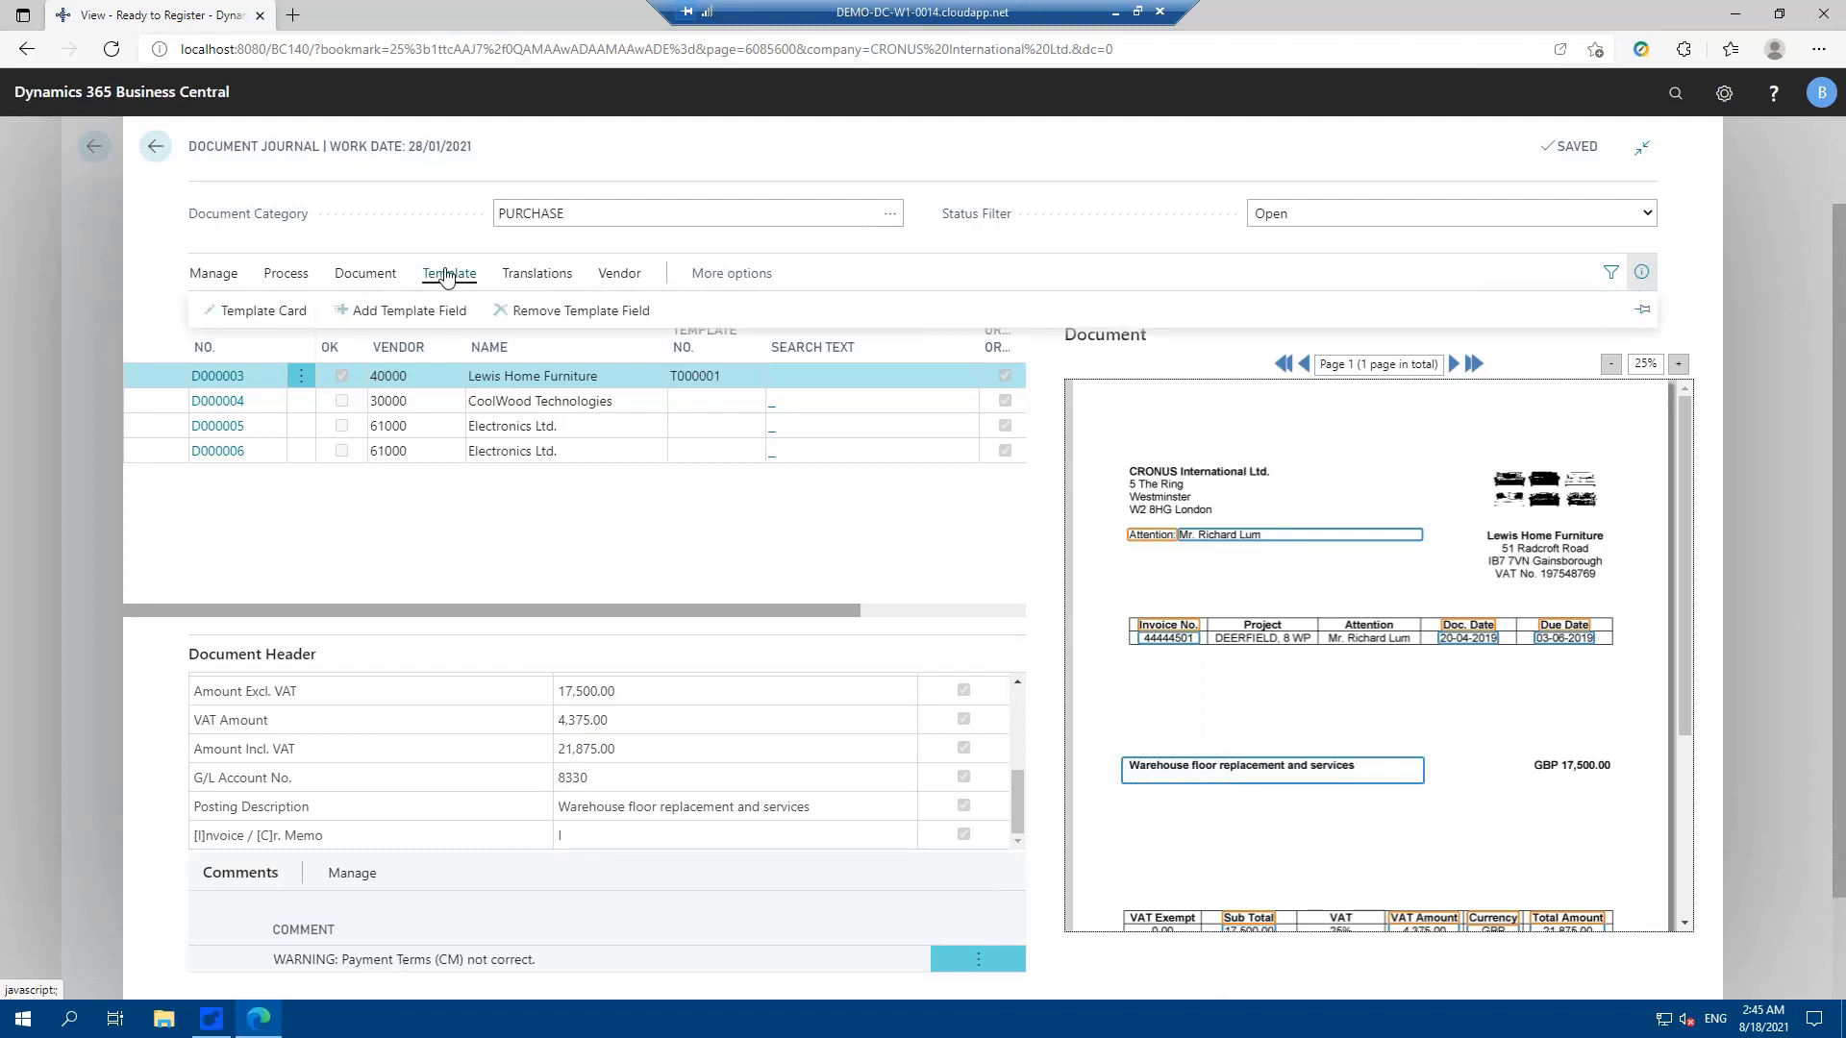
left_click(285, 314)
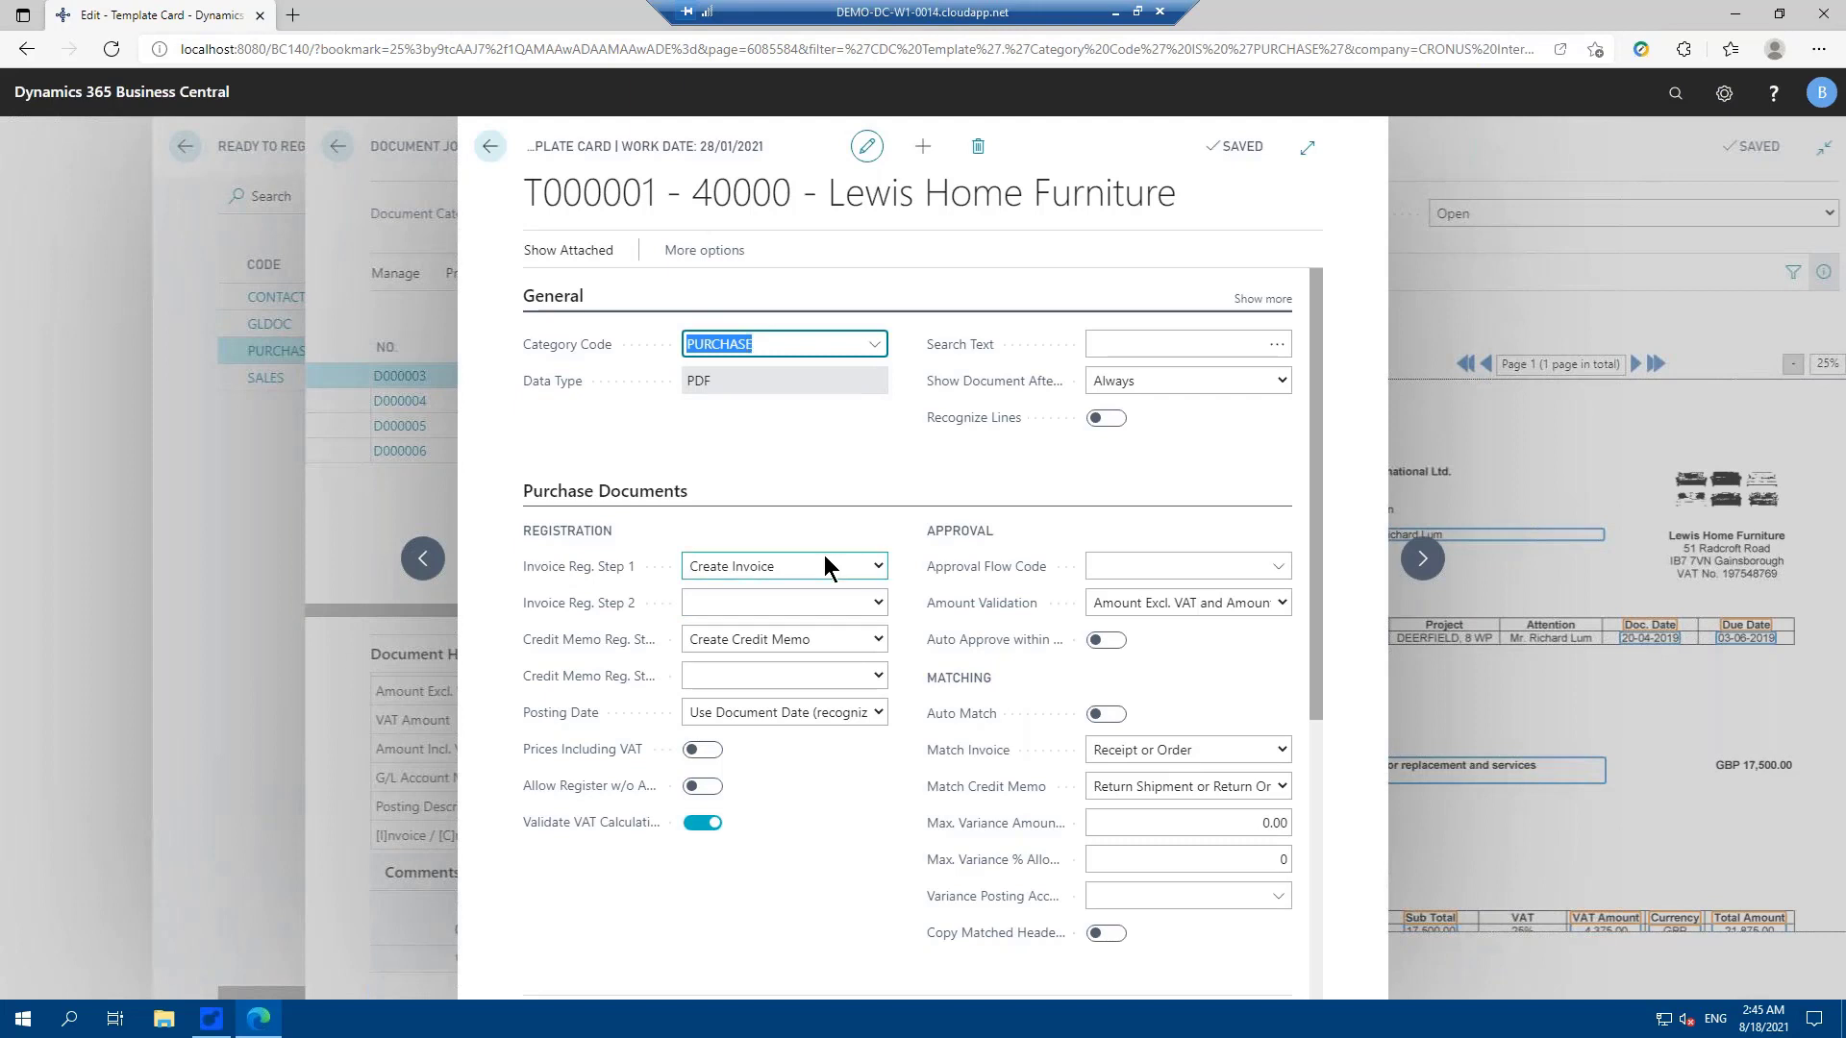
left_click(877, 605)
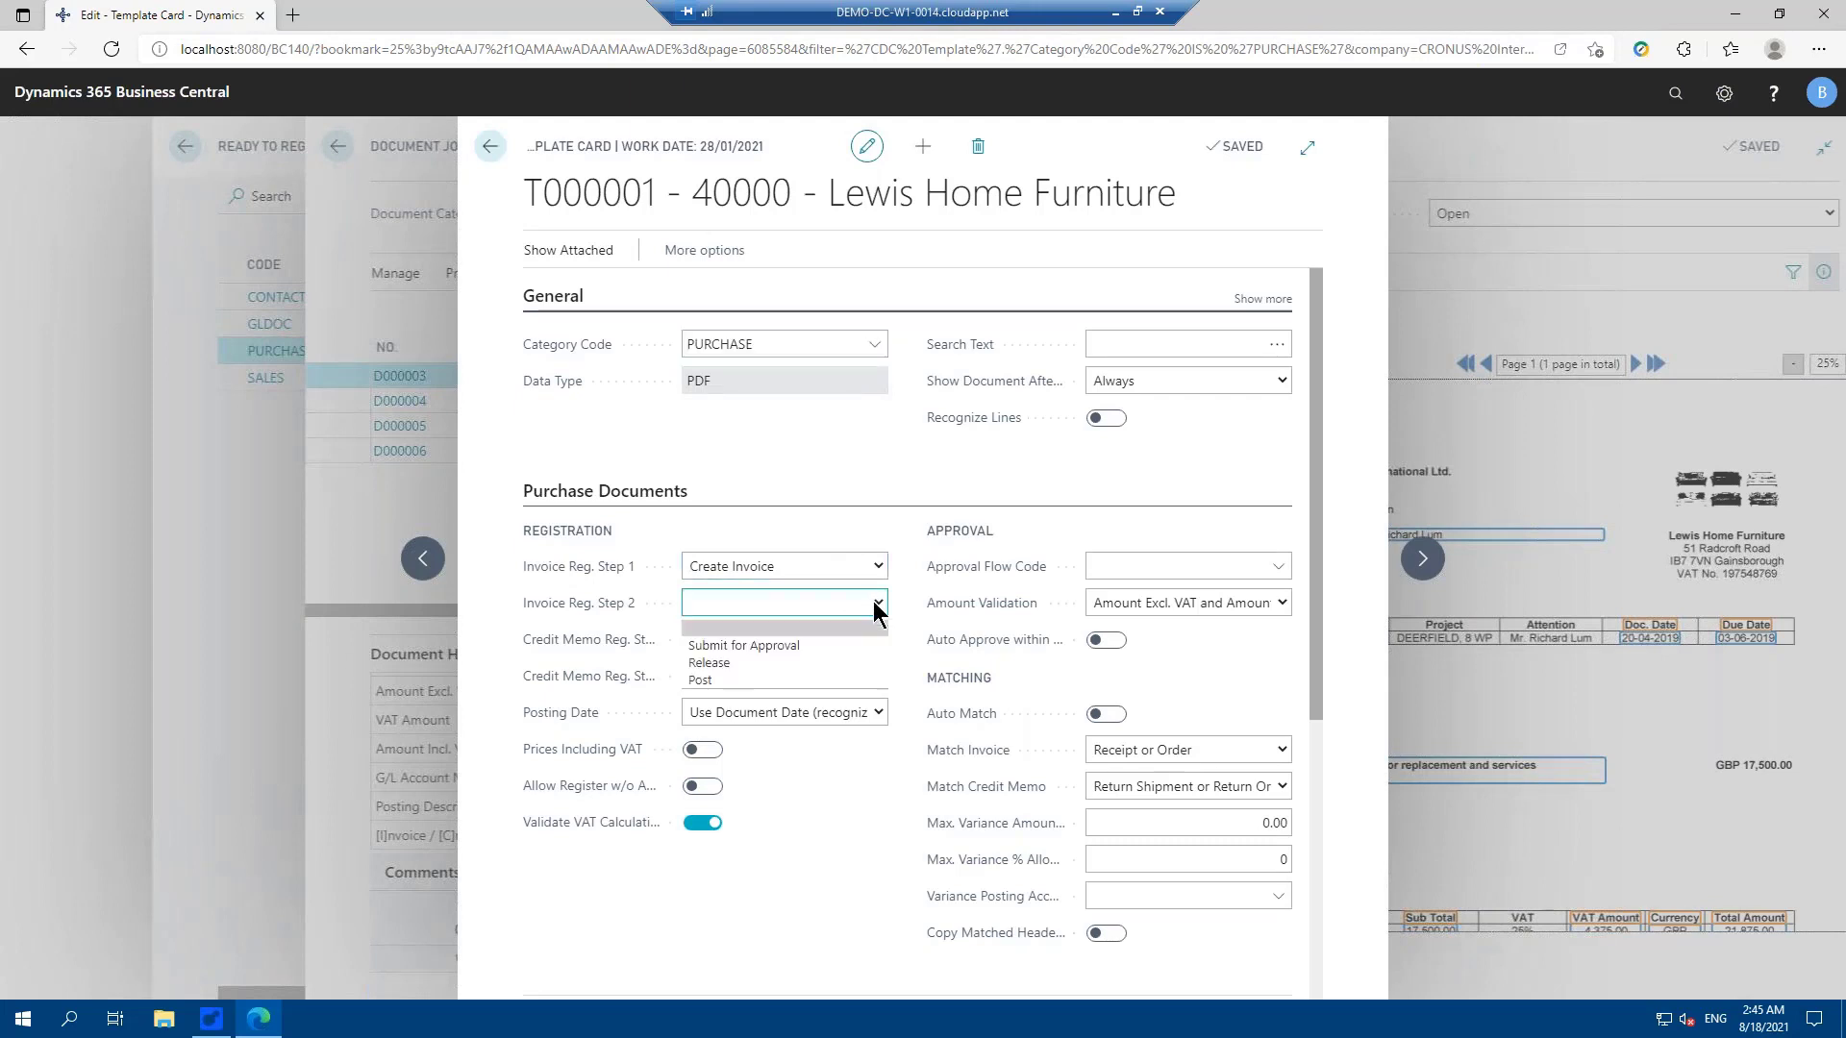
left_click(774, 643)
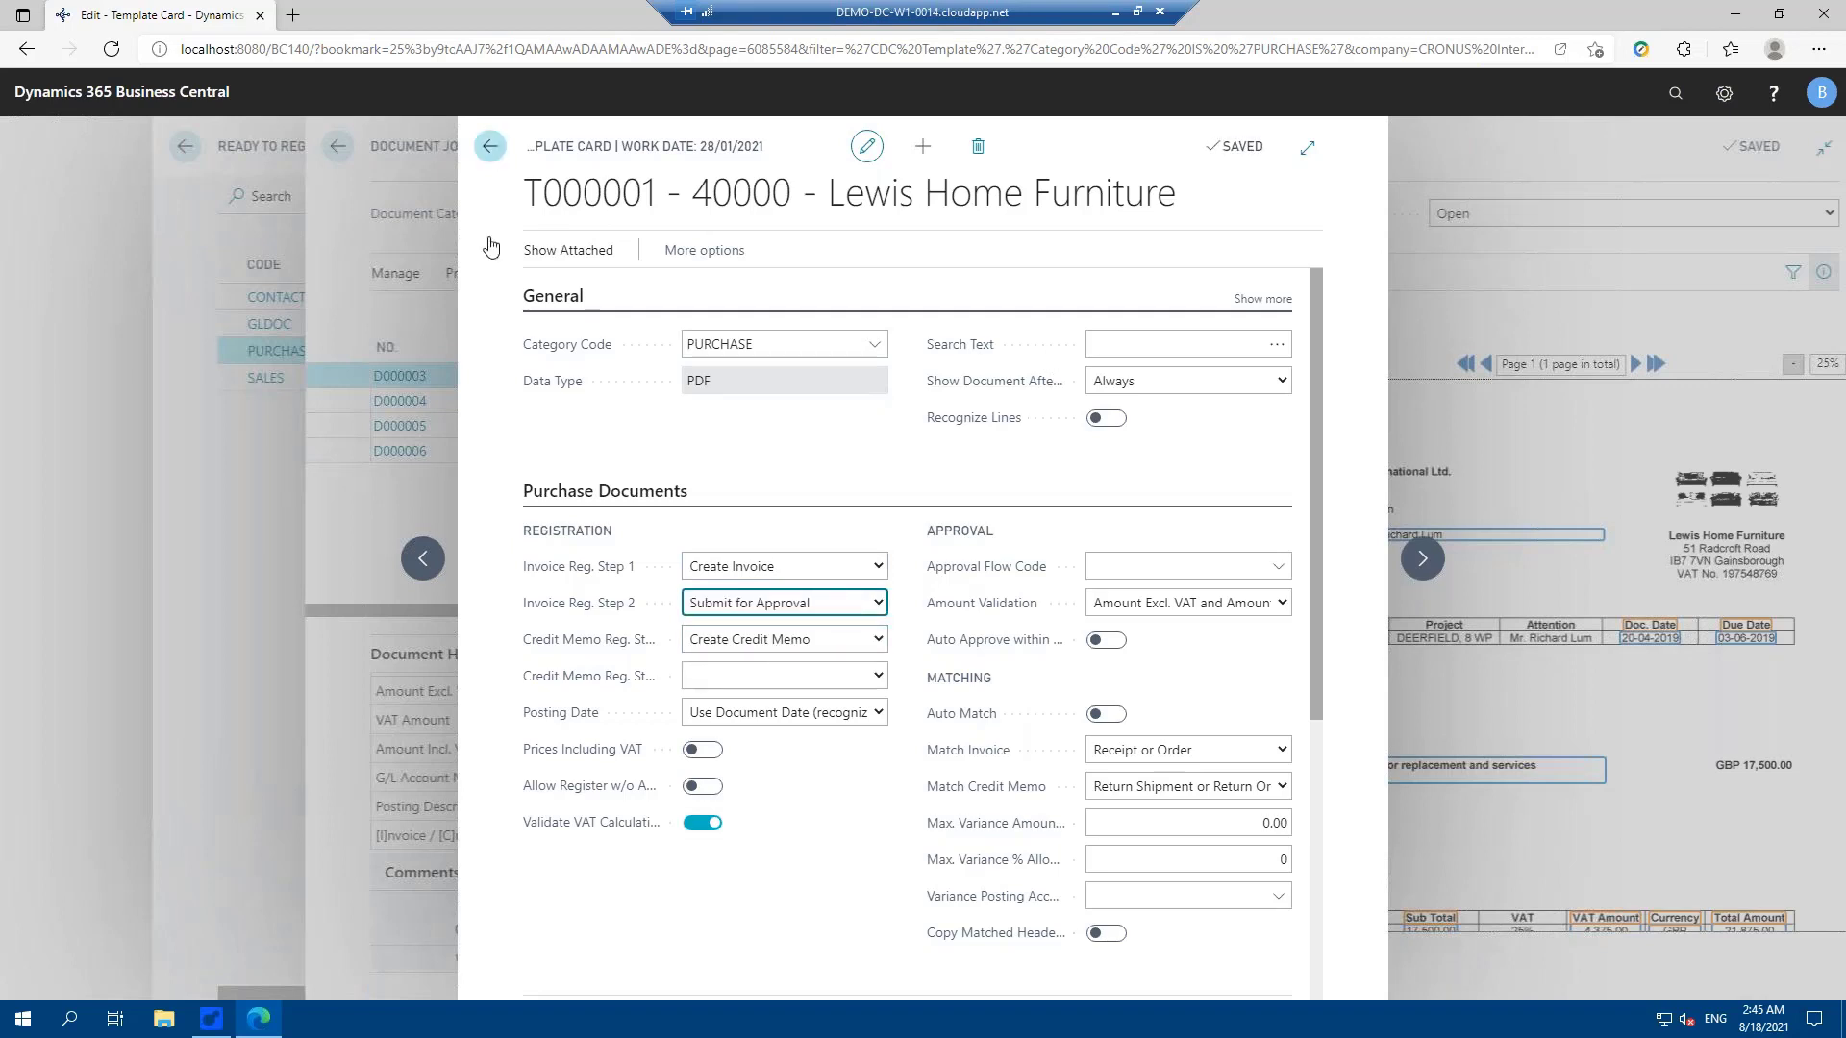
left_click(489, 147)
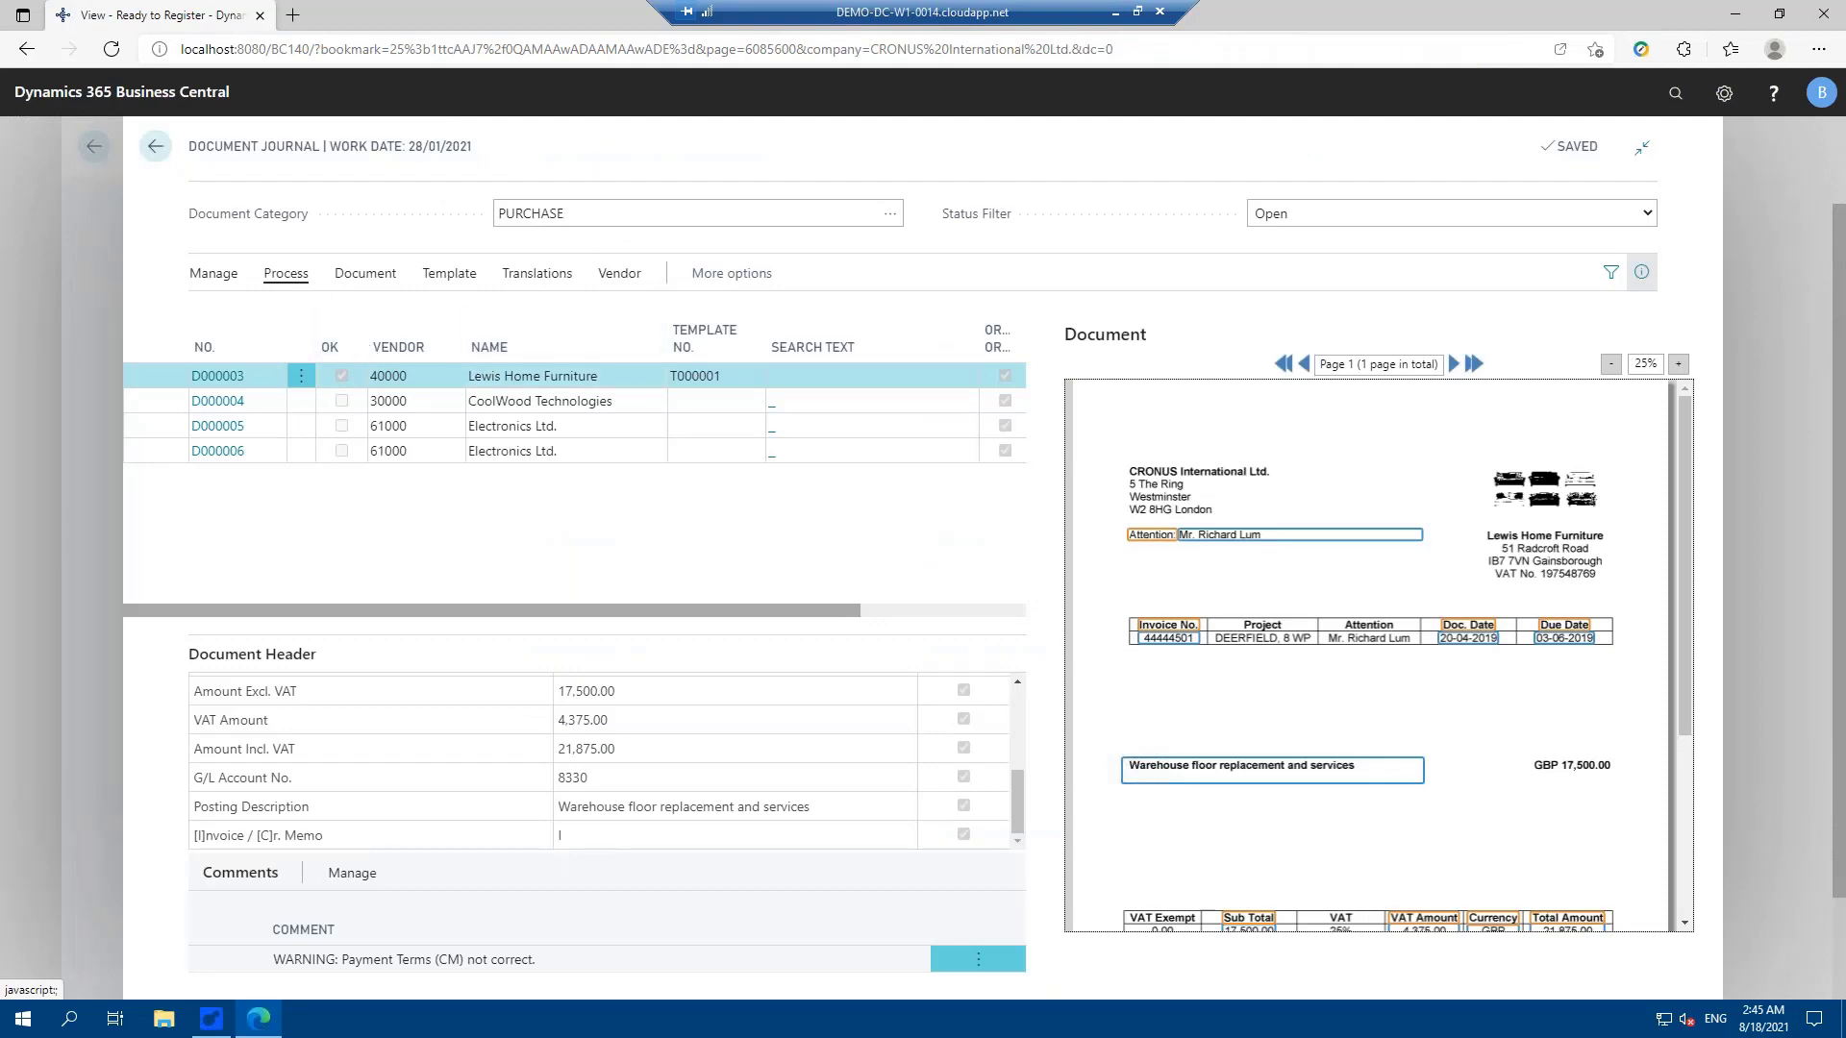
Step: Register document D000003 as a purchase invoice using its template's registration steps
left_click(286, 273)
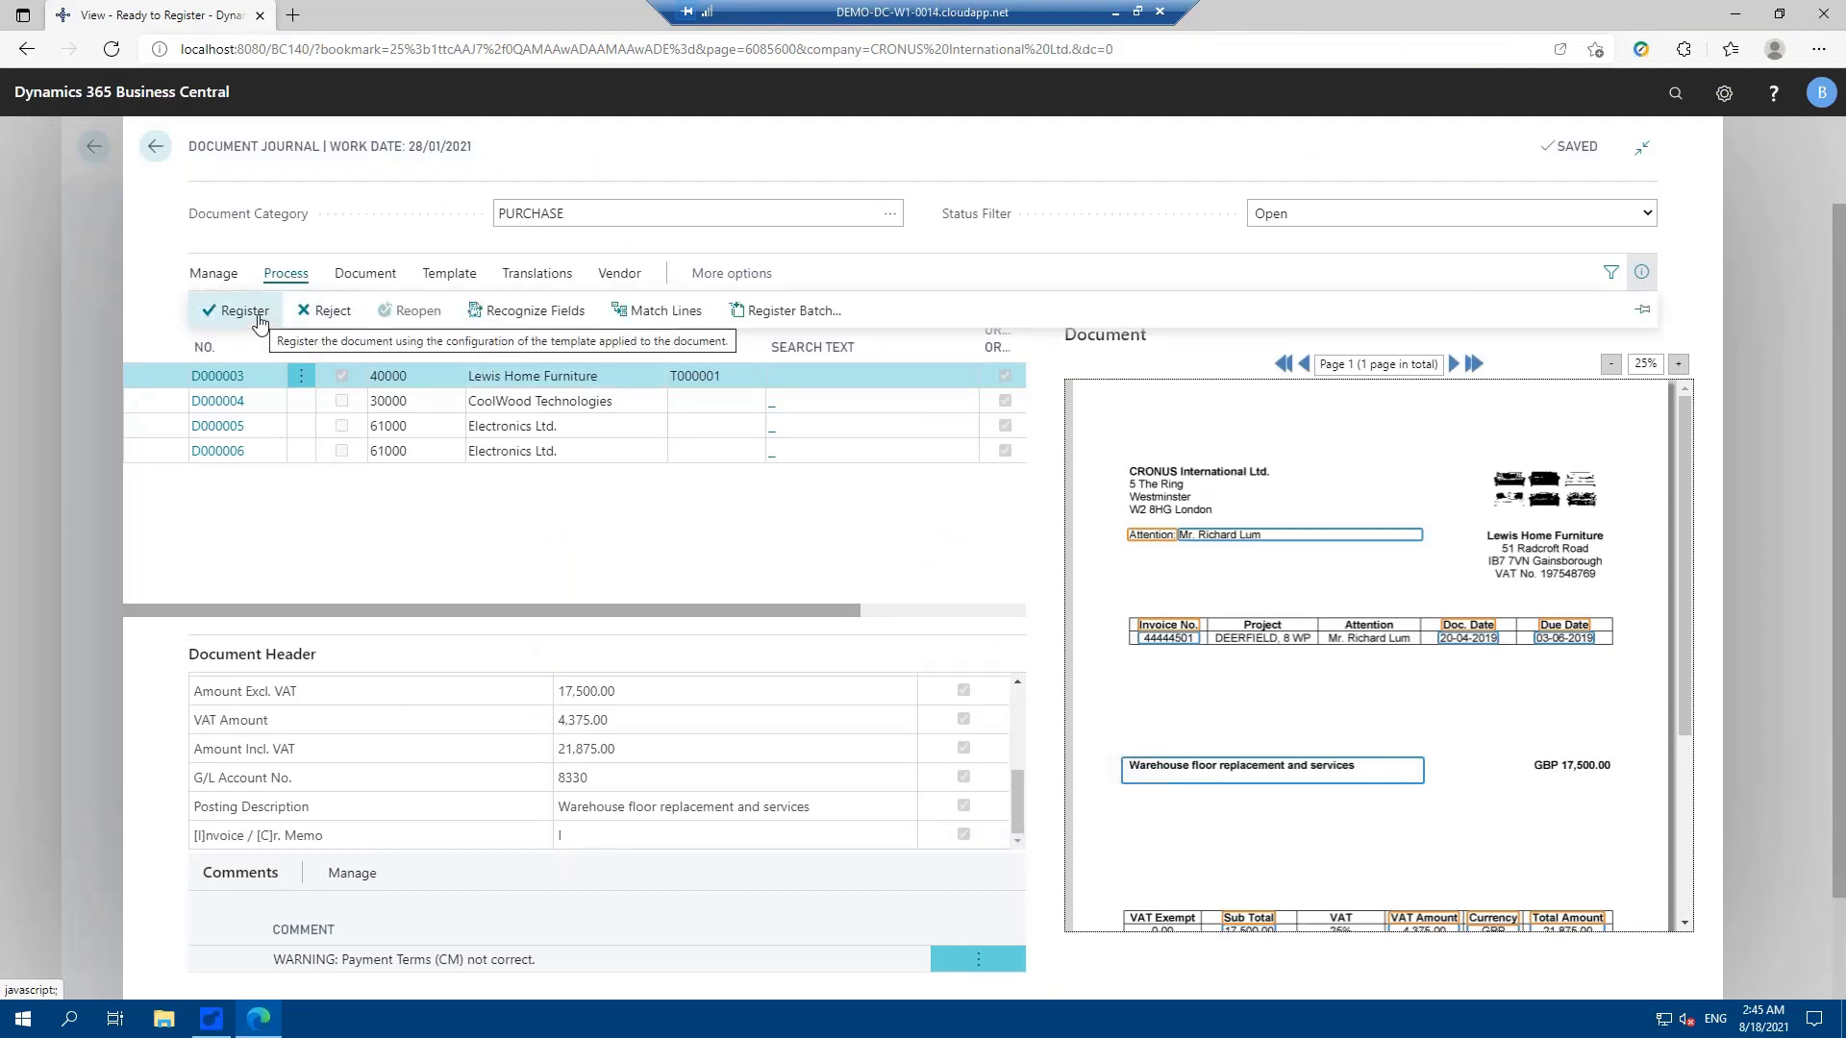
left_click(257, 317)
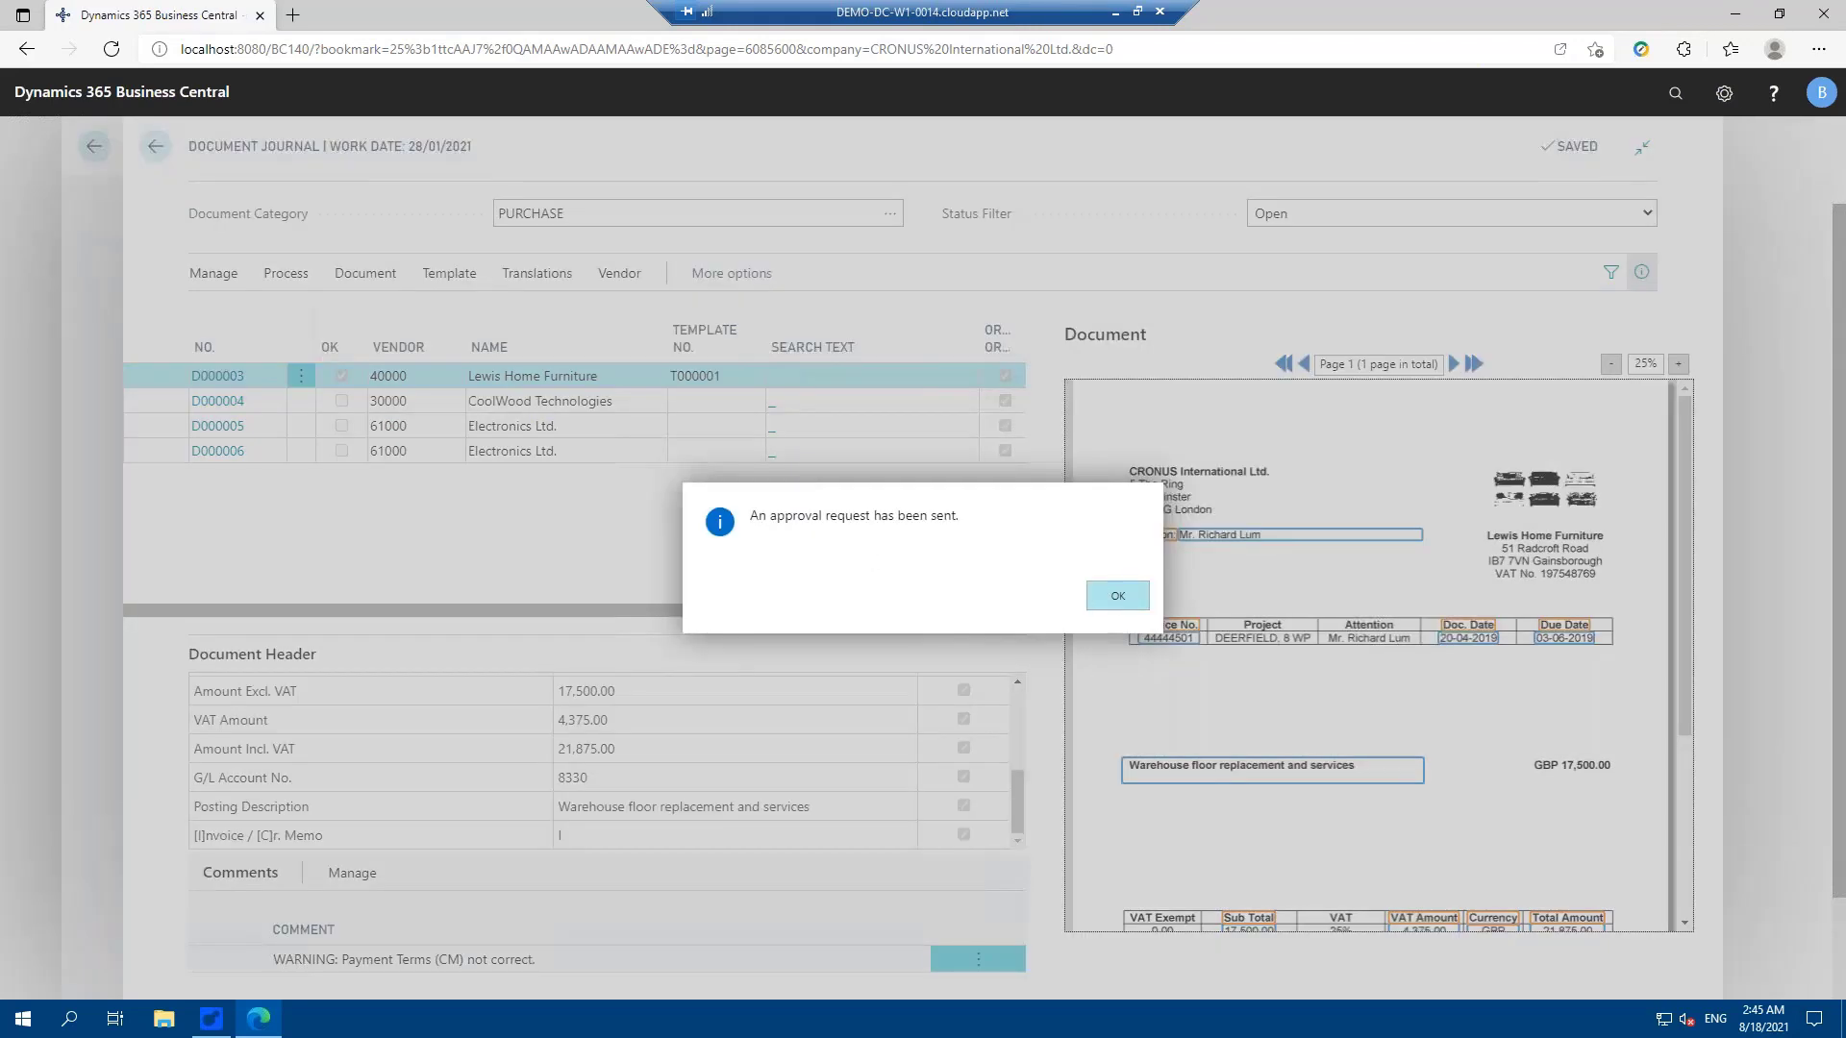
left_click(1118, 595)
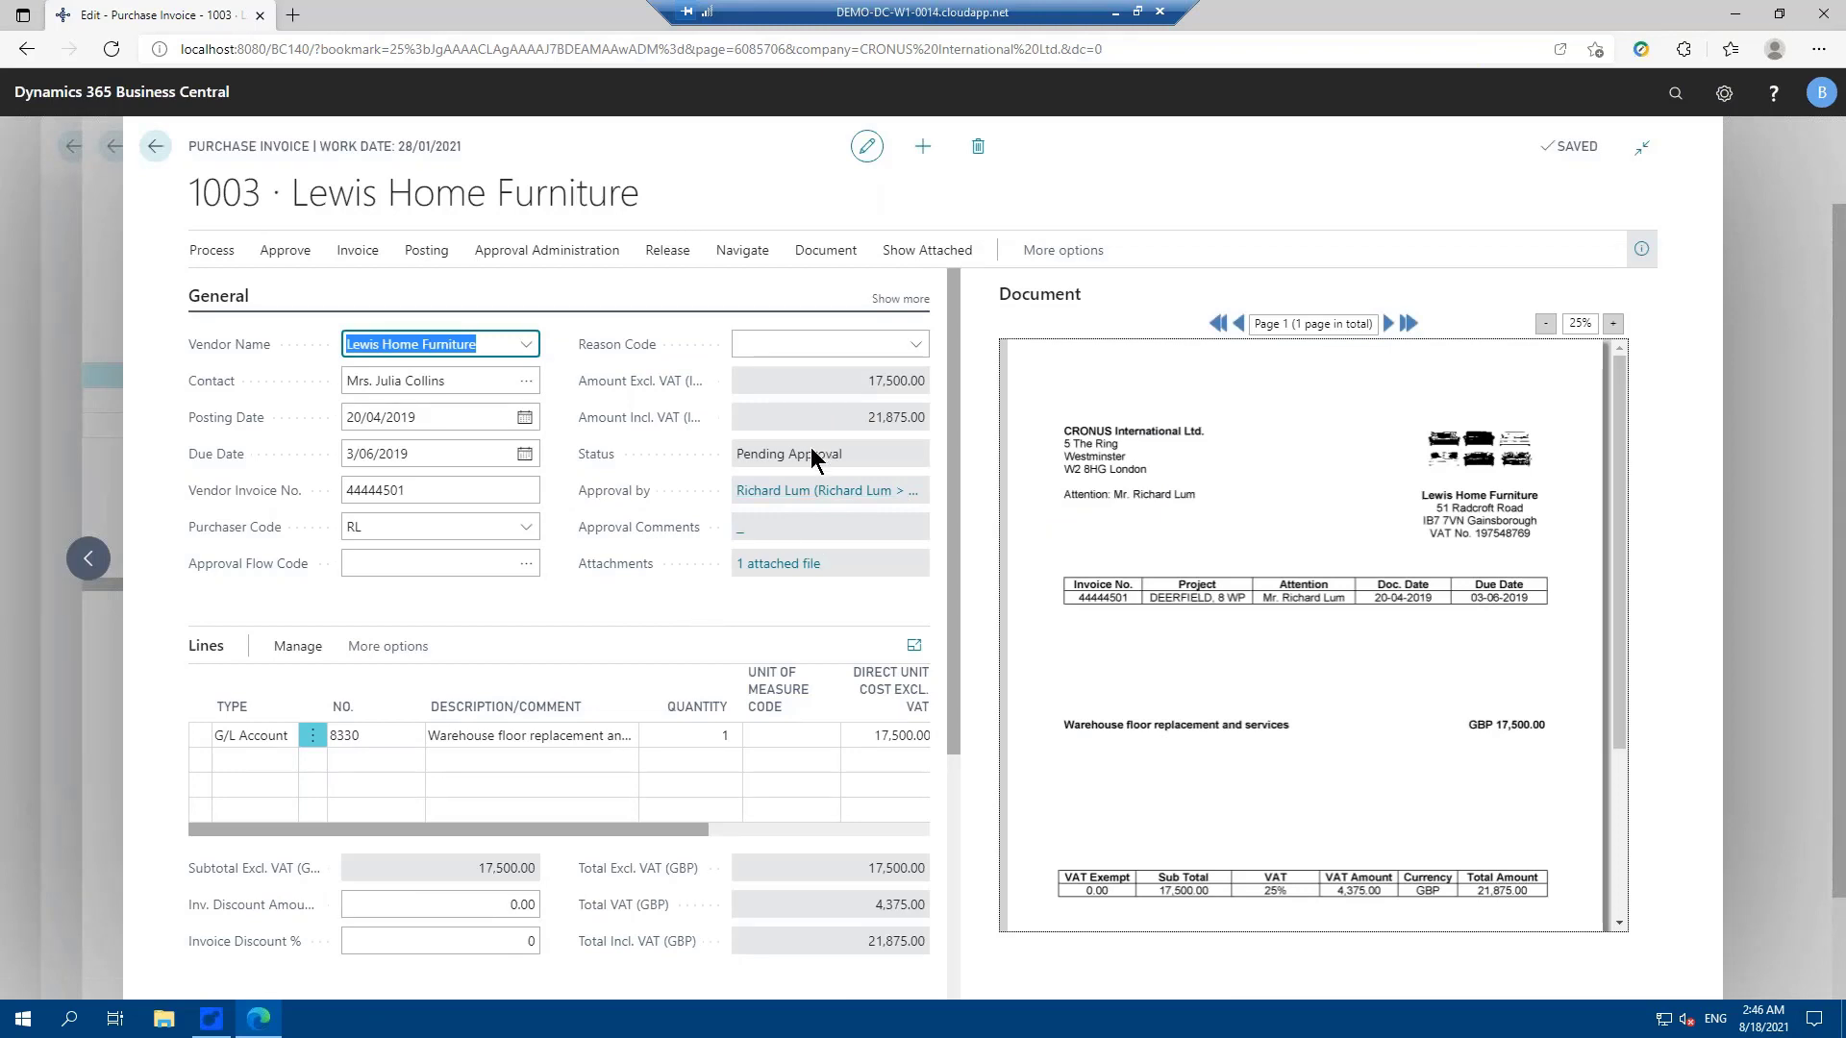
Step: Return to the document journal and recognize the fields of the CoolWood Technologies document D000004
left_click(155, 146)
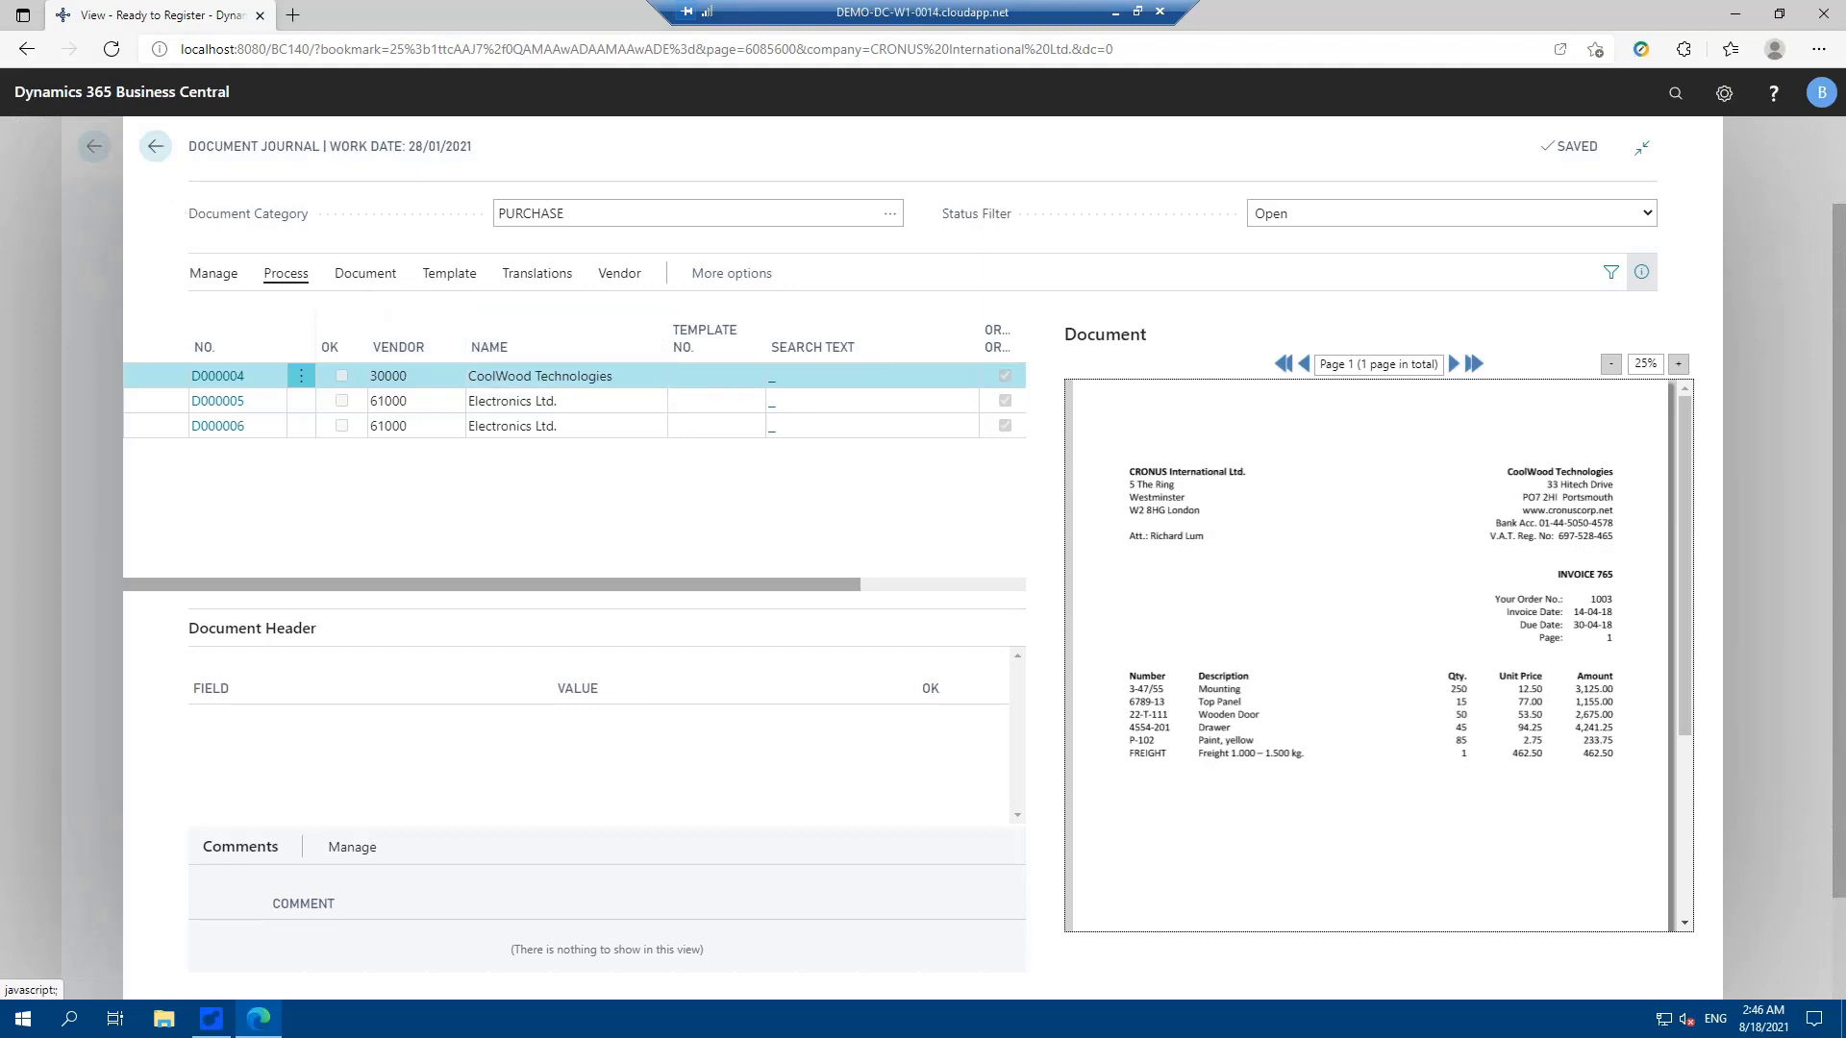
left_click(286, 275)
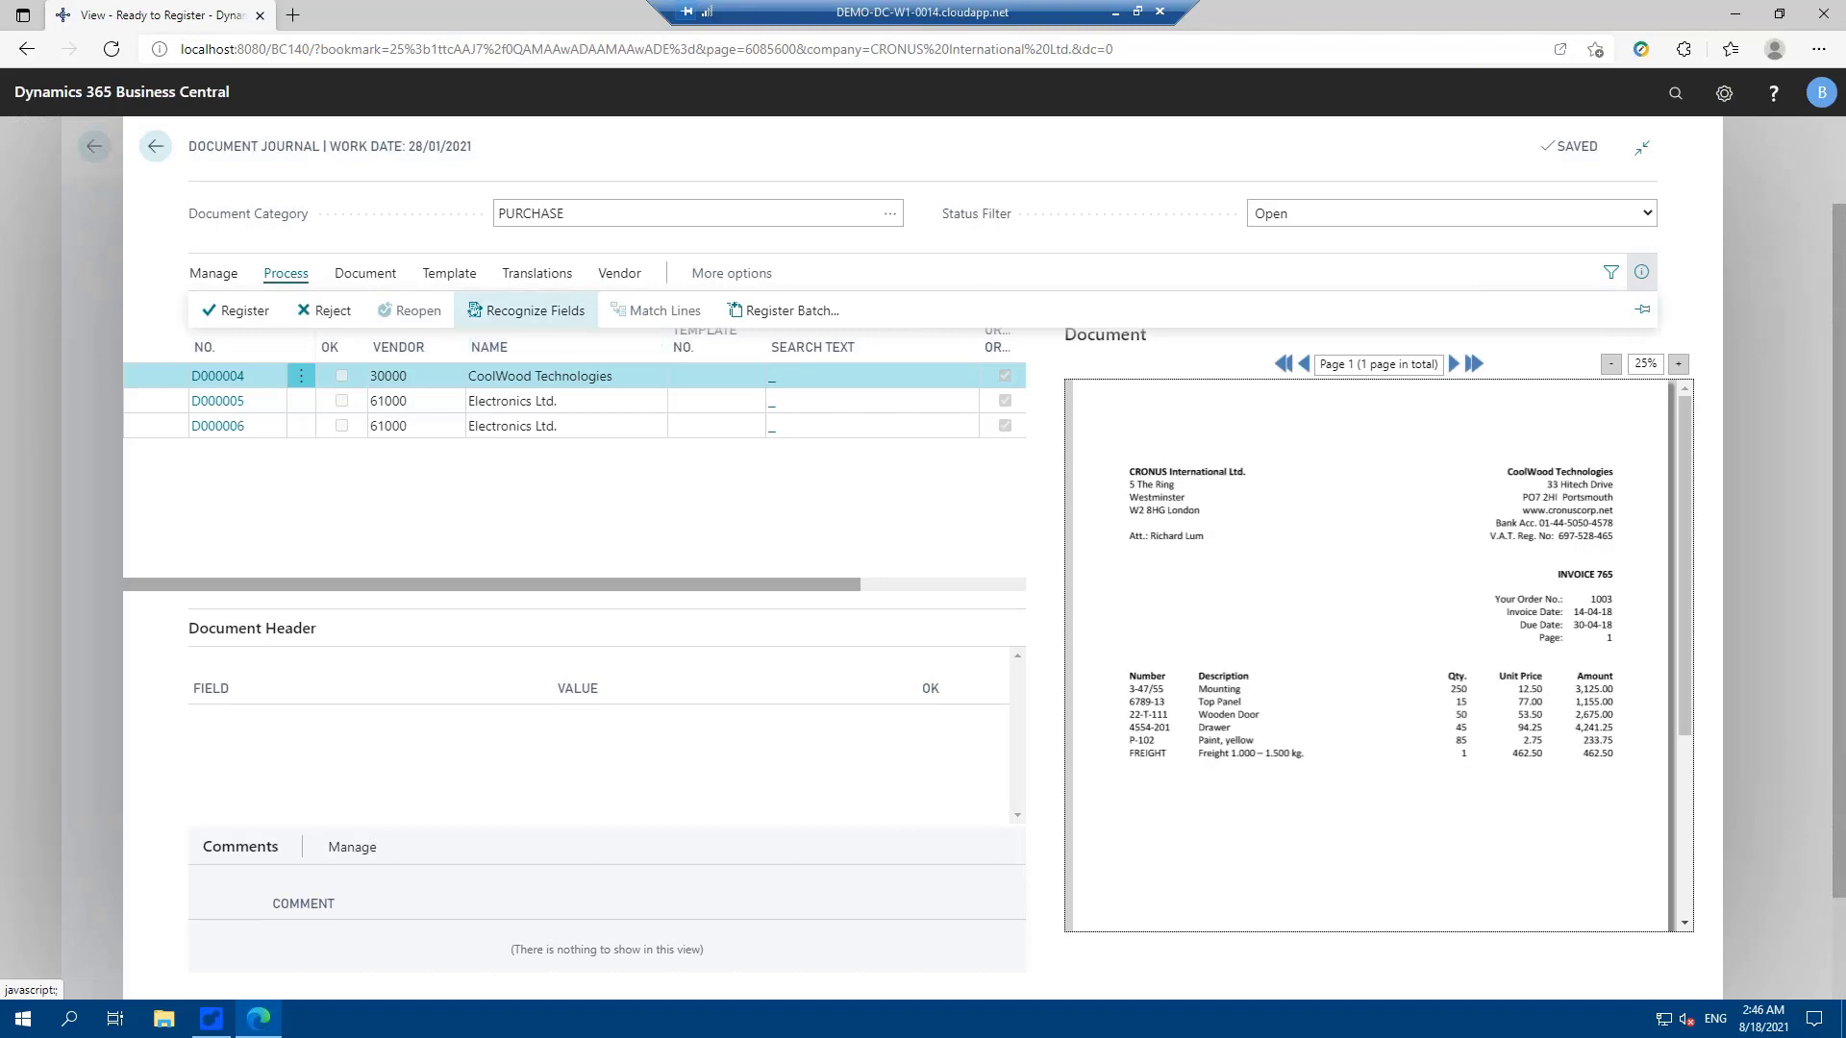
left_click(527, 311)
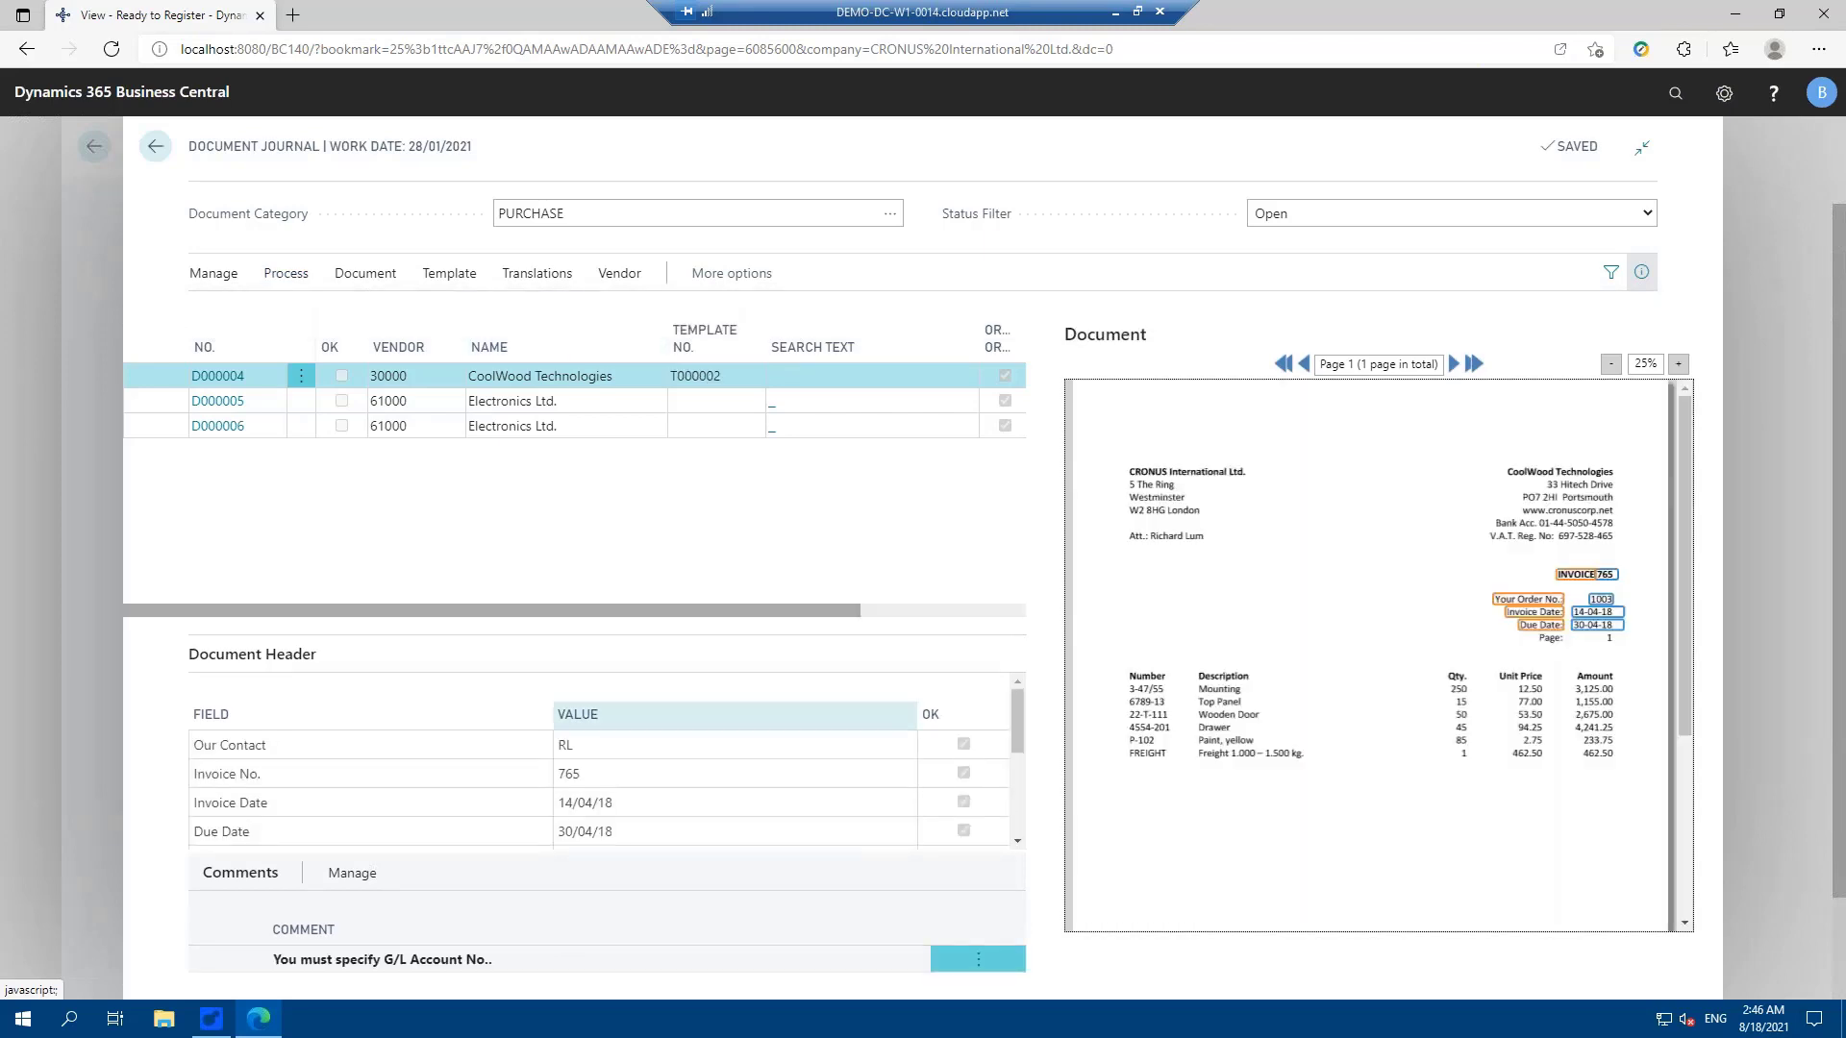
Step: Review the recognized header fields of document D000004 against the scan, including the dates, order number and amounts
left_click(587, 742)
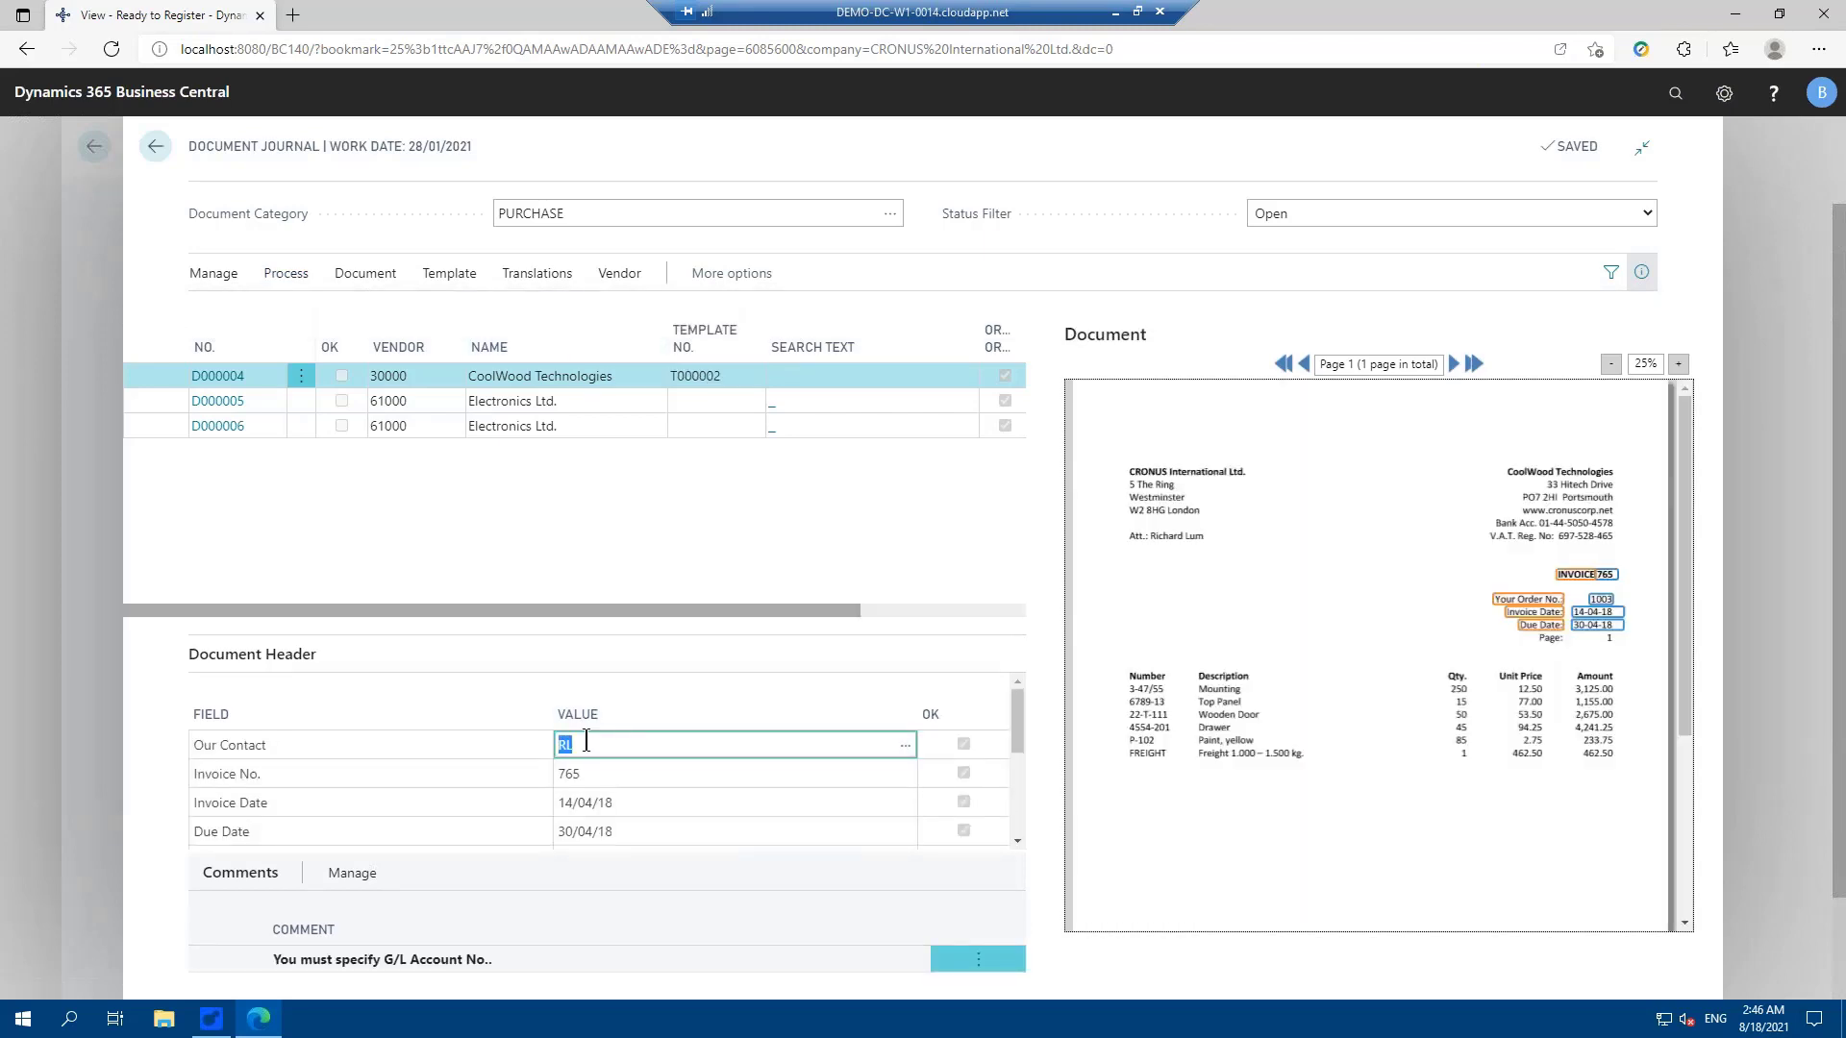
key("Down")
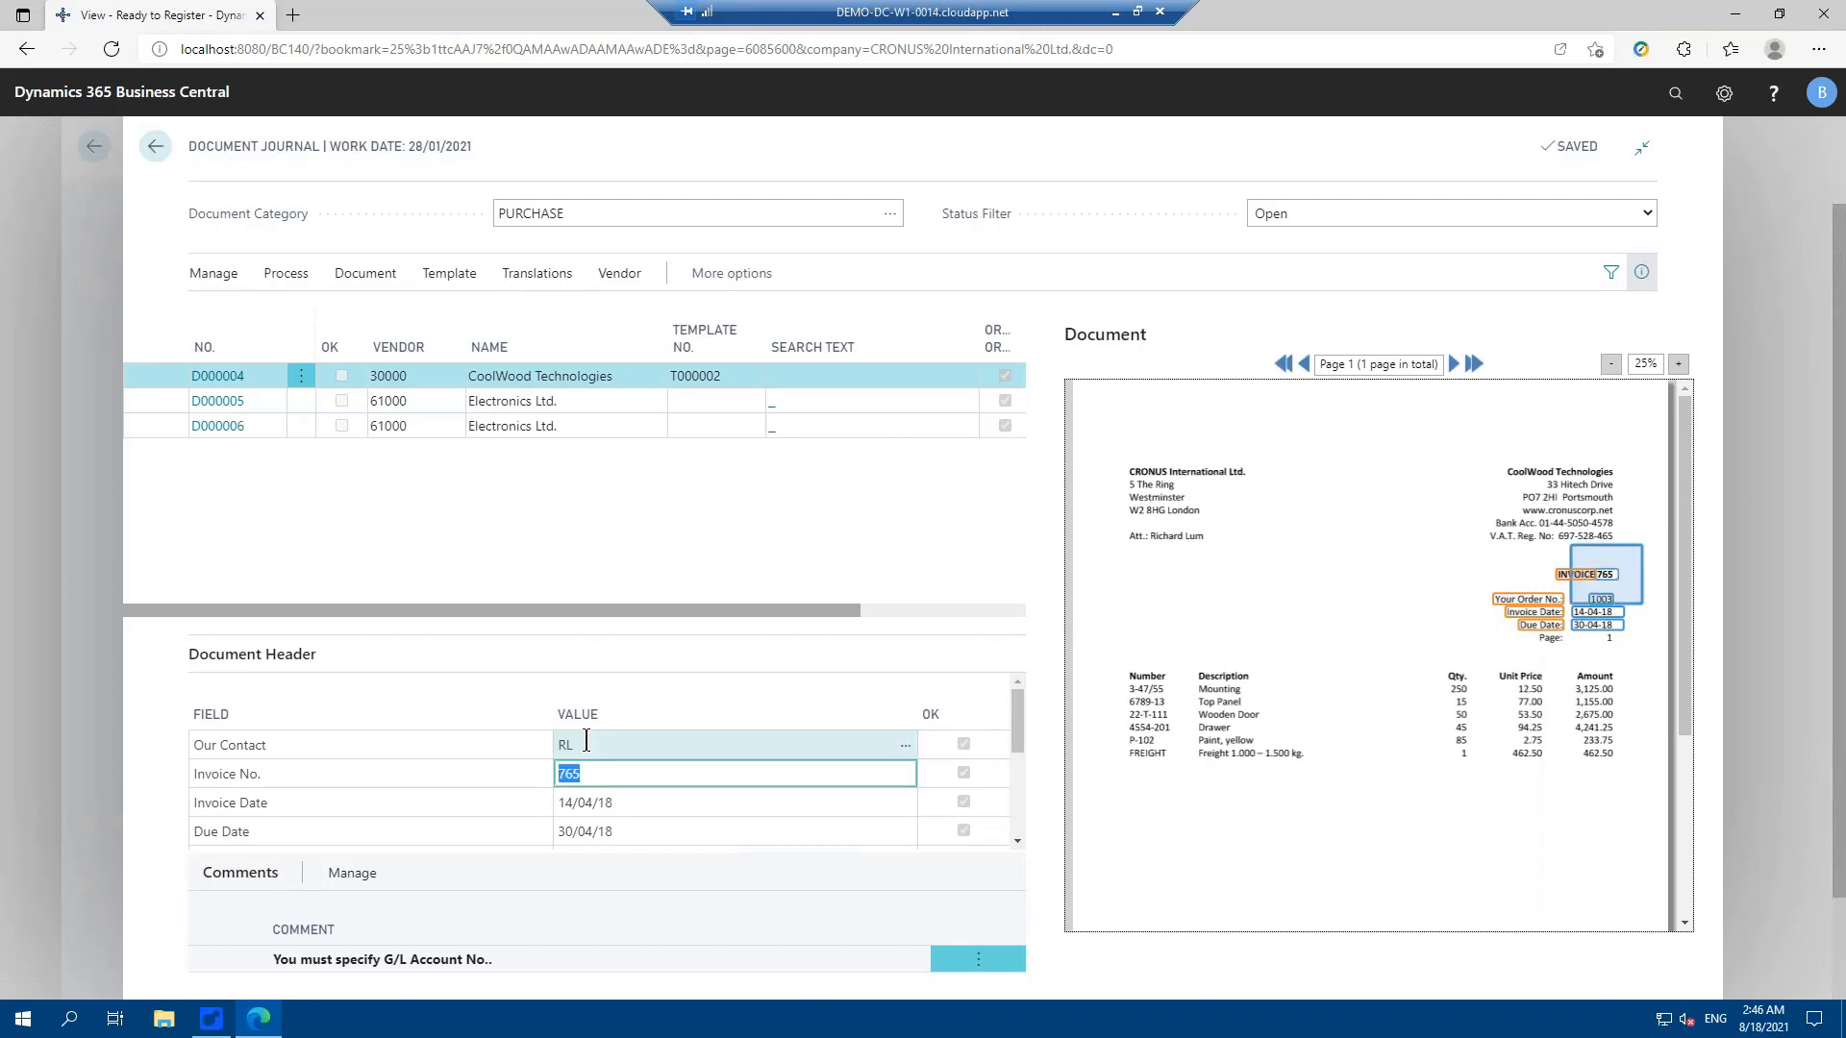
key("Down")
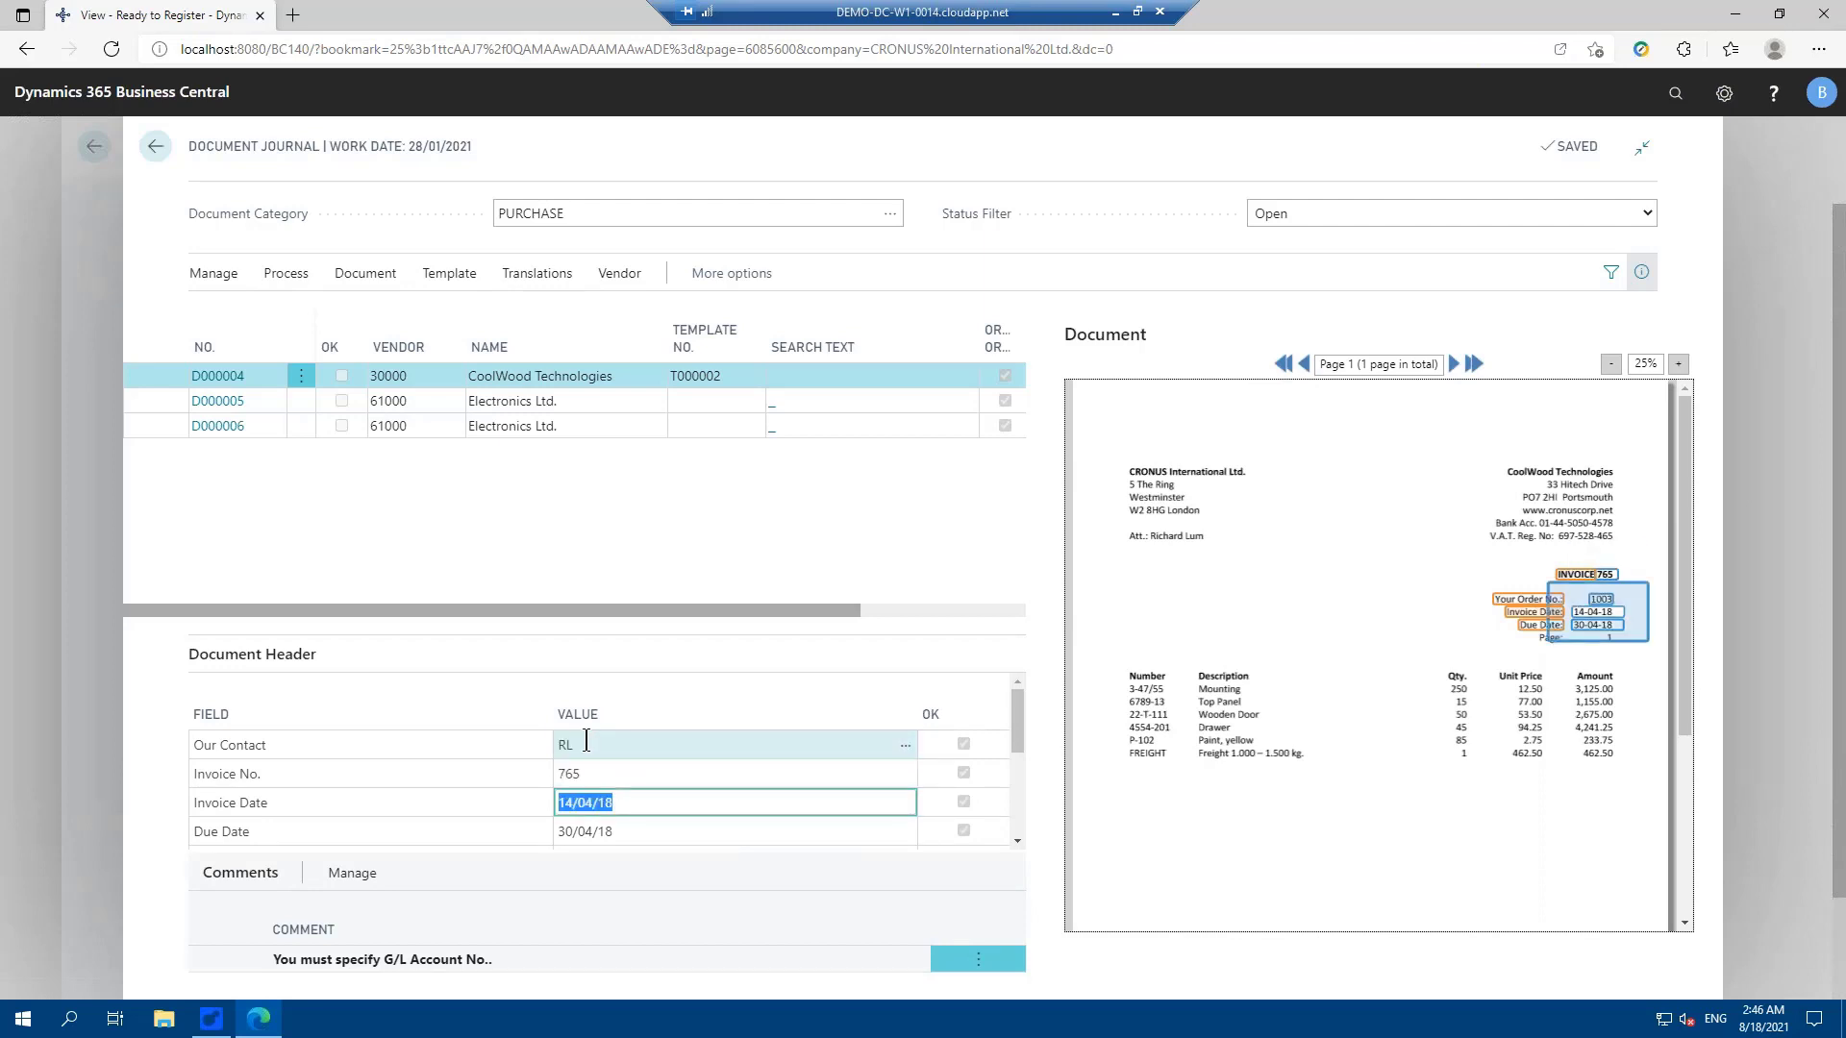
key("Down")
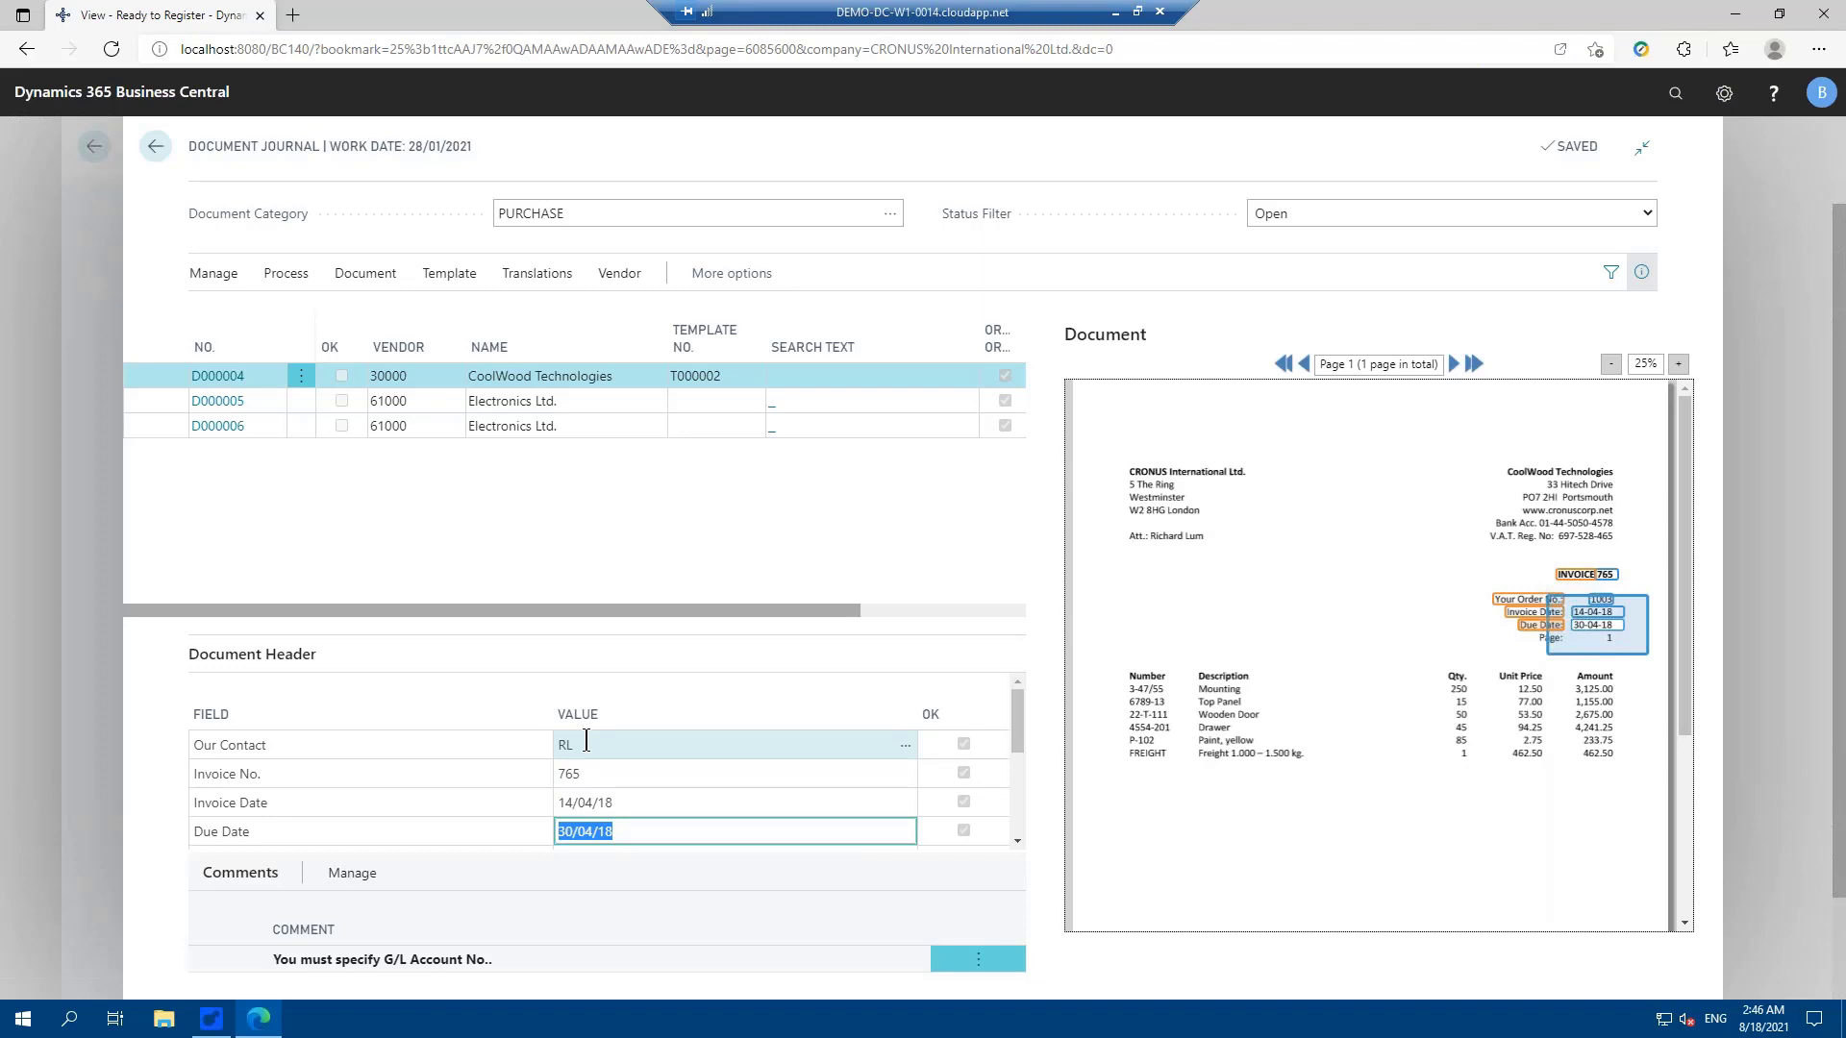
key("Down")
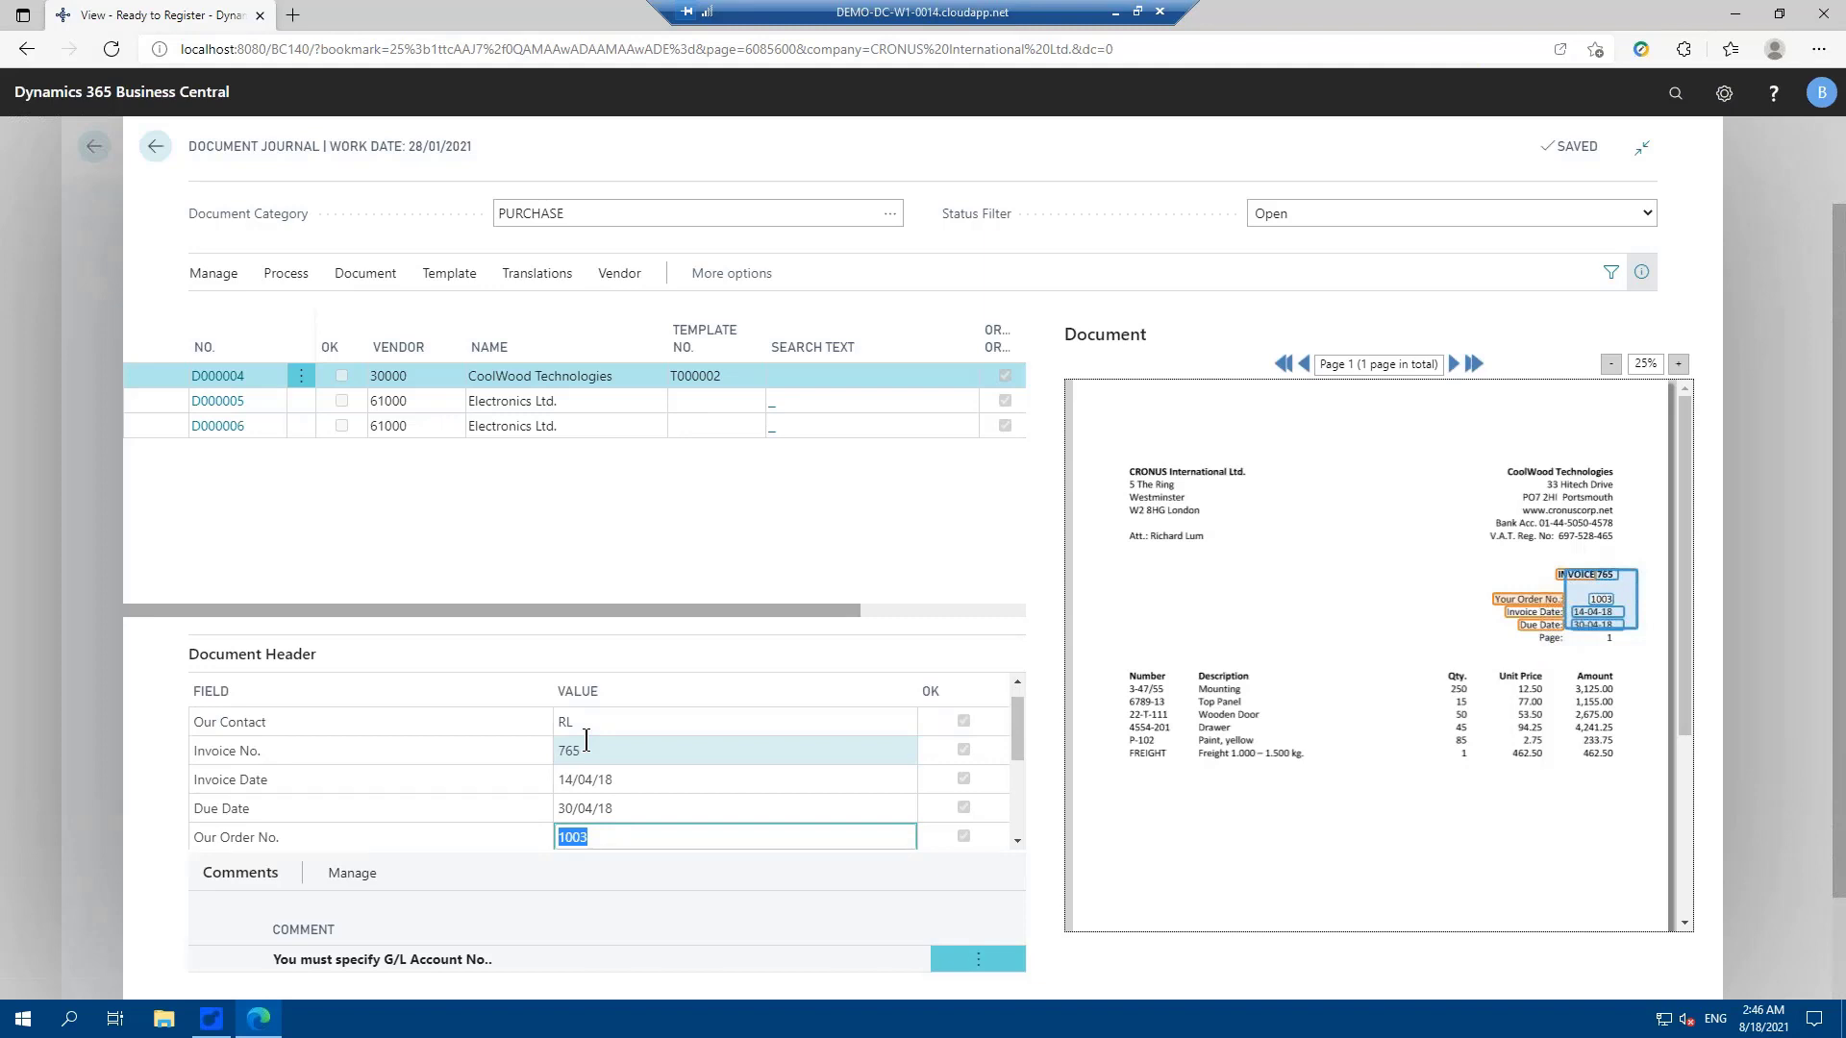
key("Down")
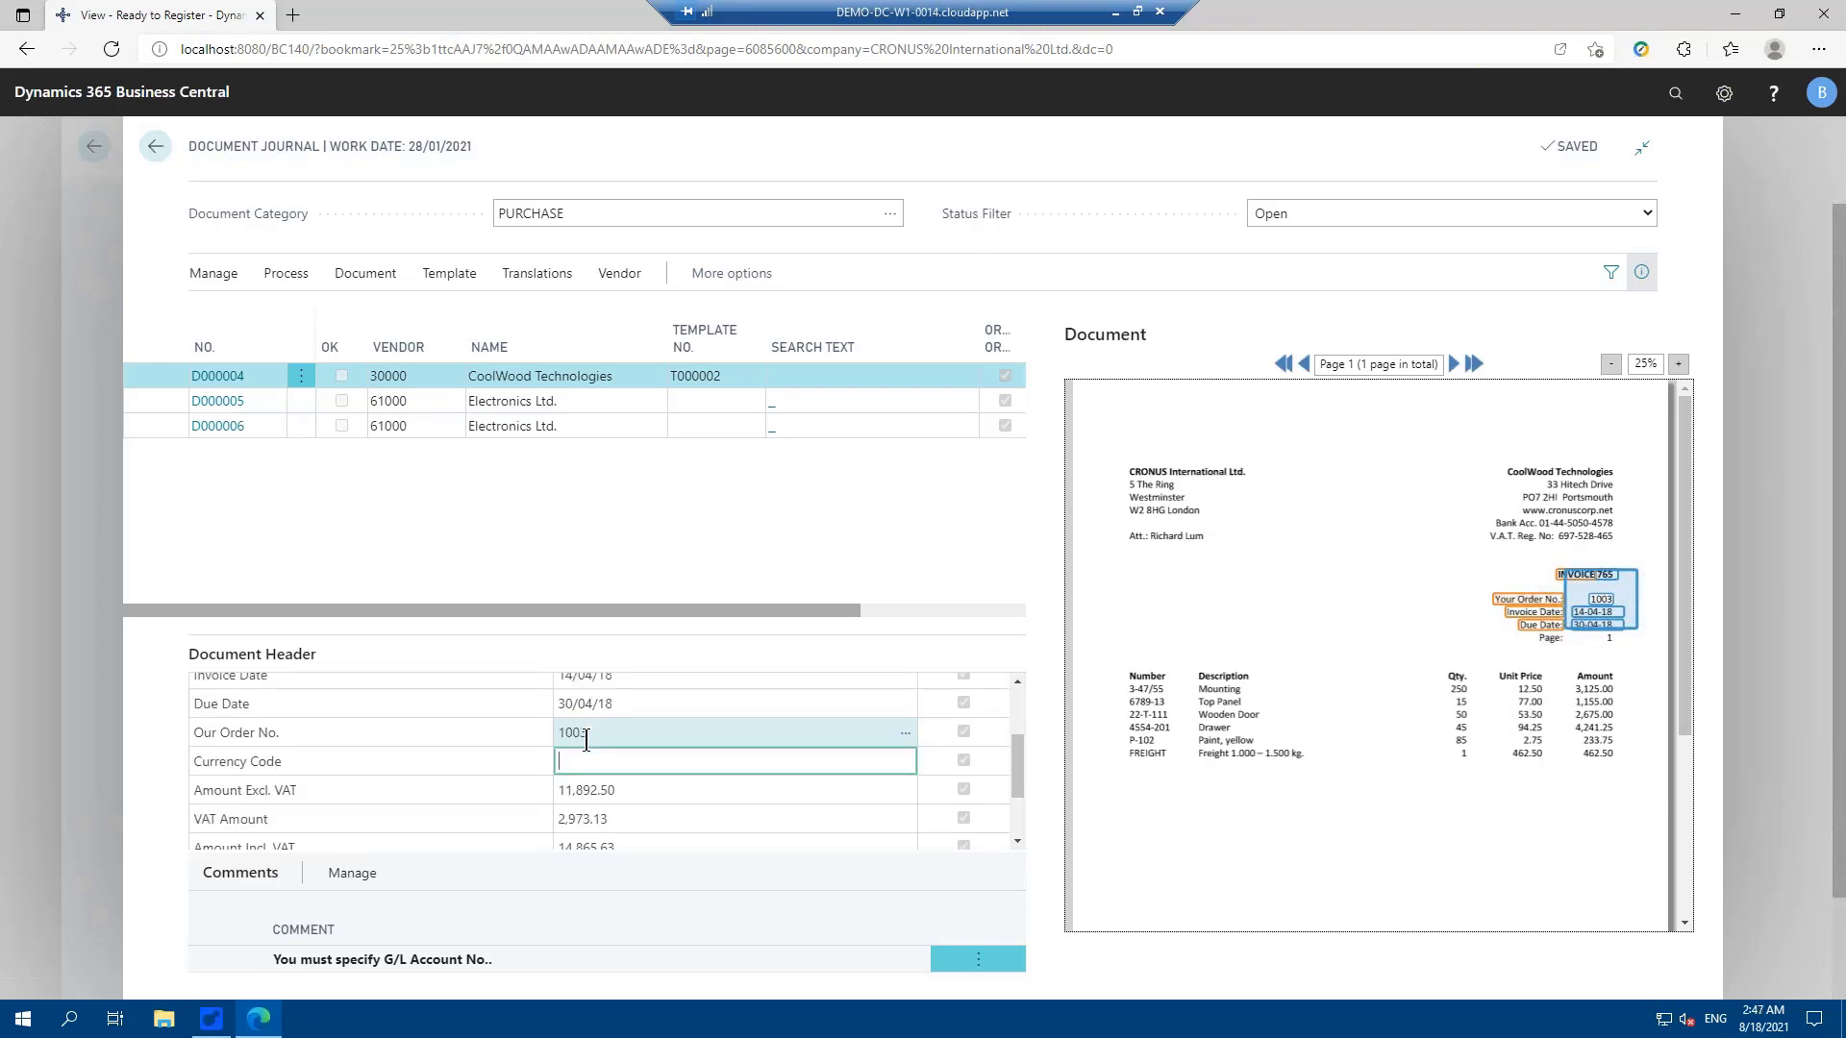
key("Down")
key("Down")
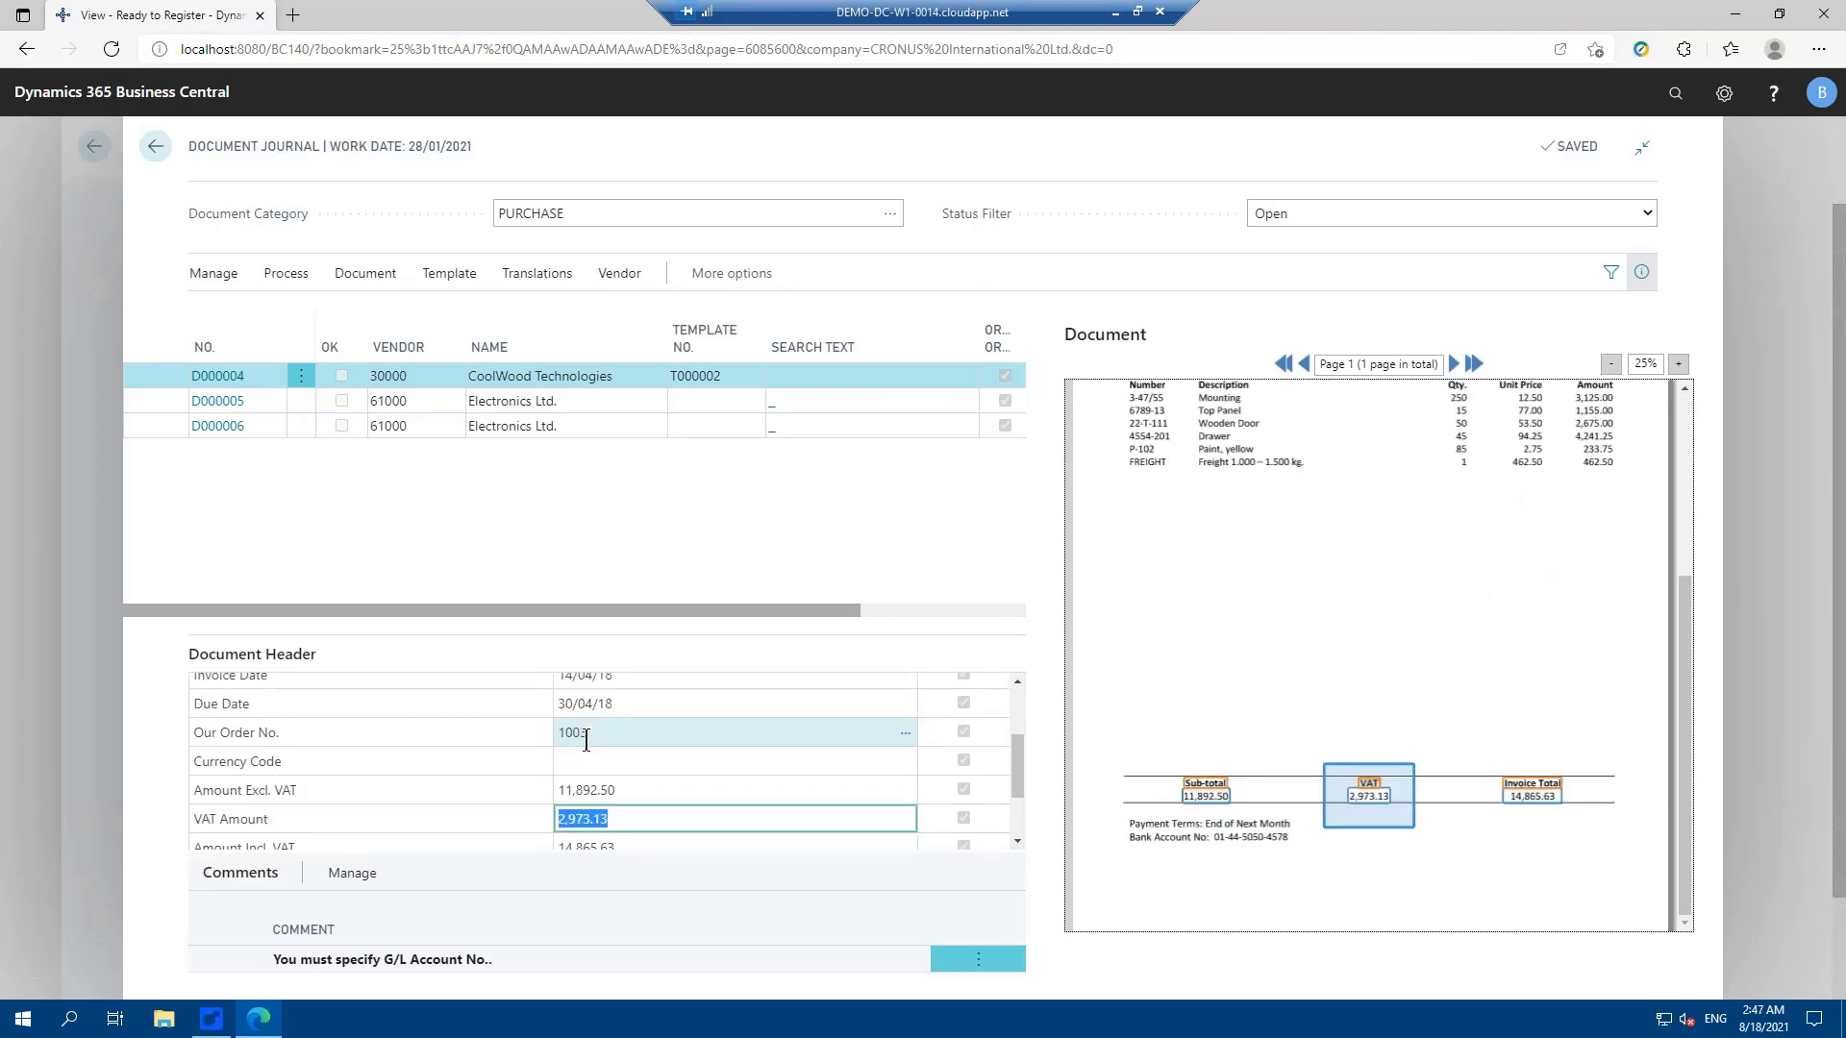
key("Down")
key("Down")
key("Up")
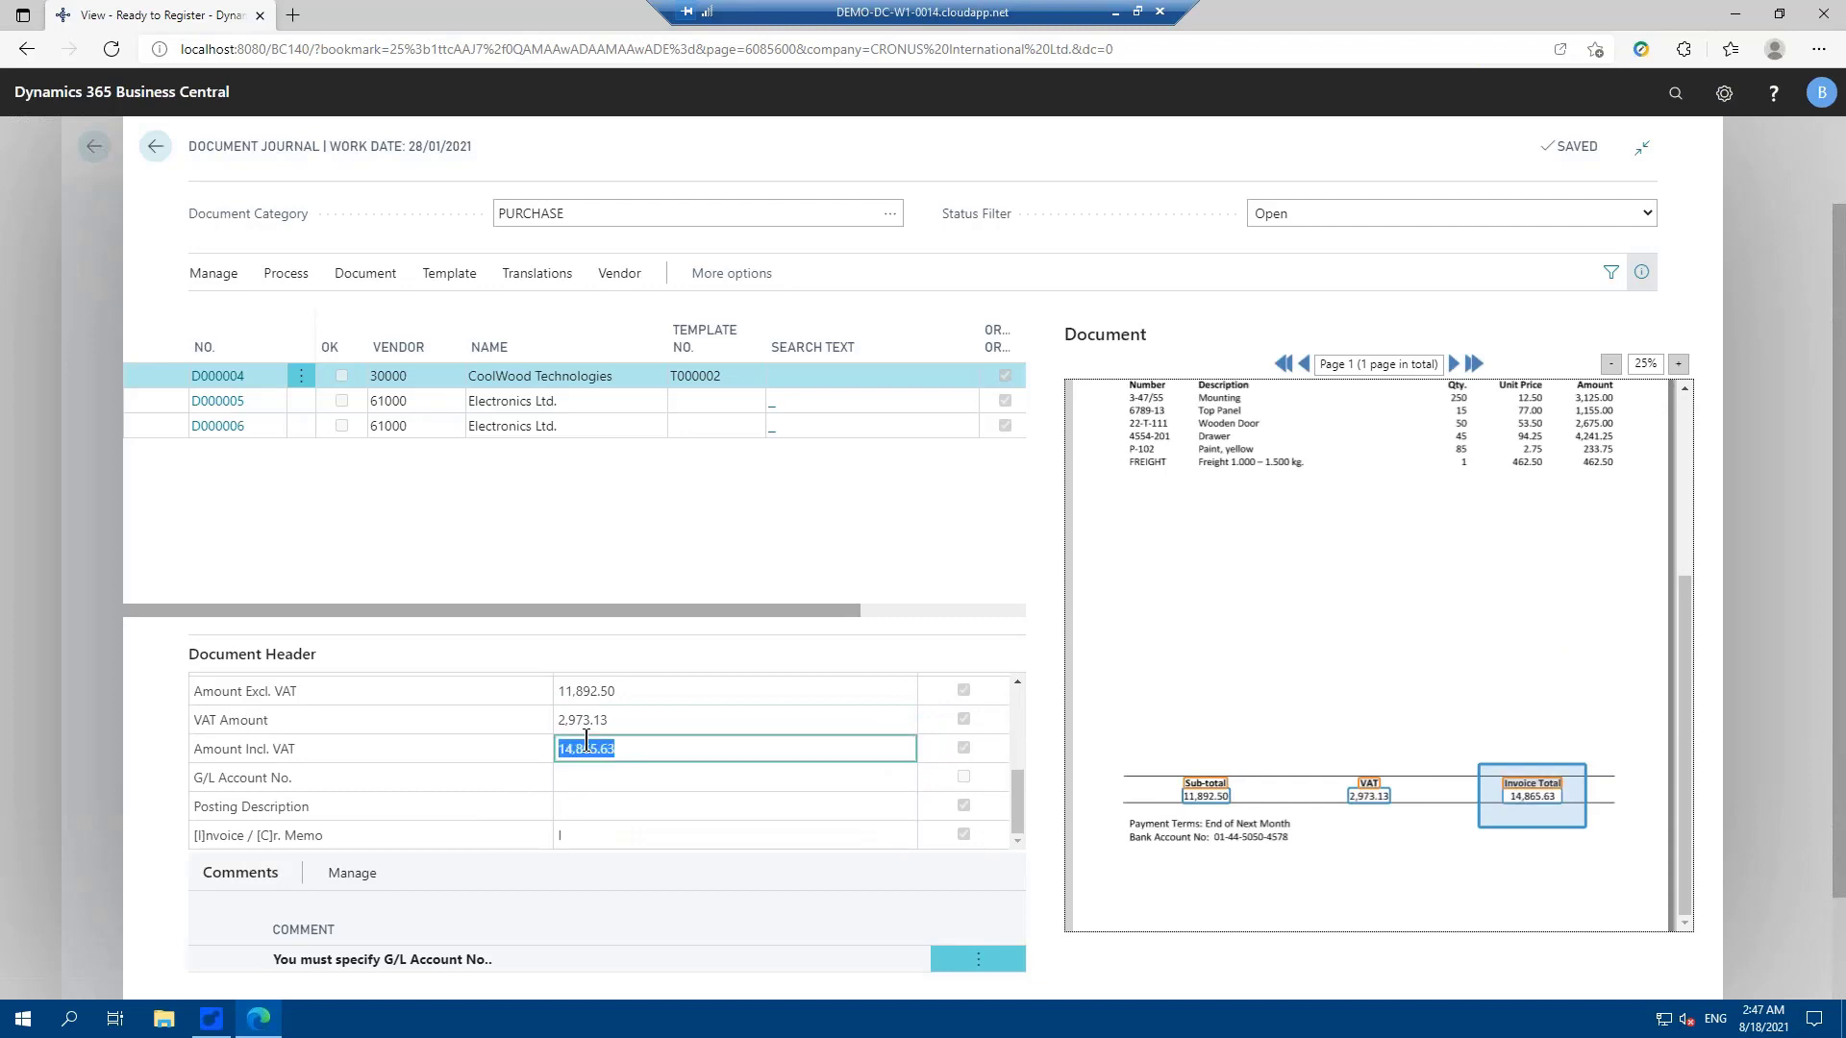
key("Up")
key("Up")
key("Up")
key("Up")
key("Up")
key("Up")
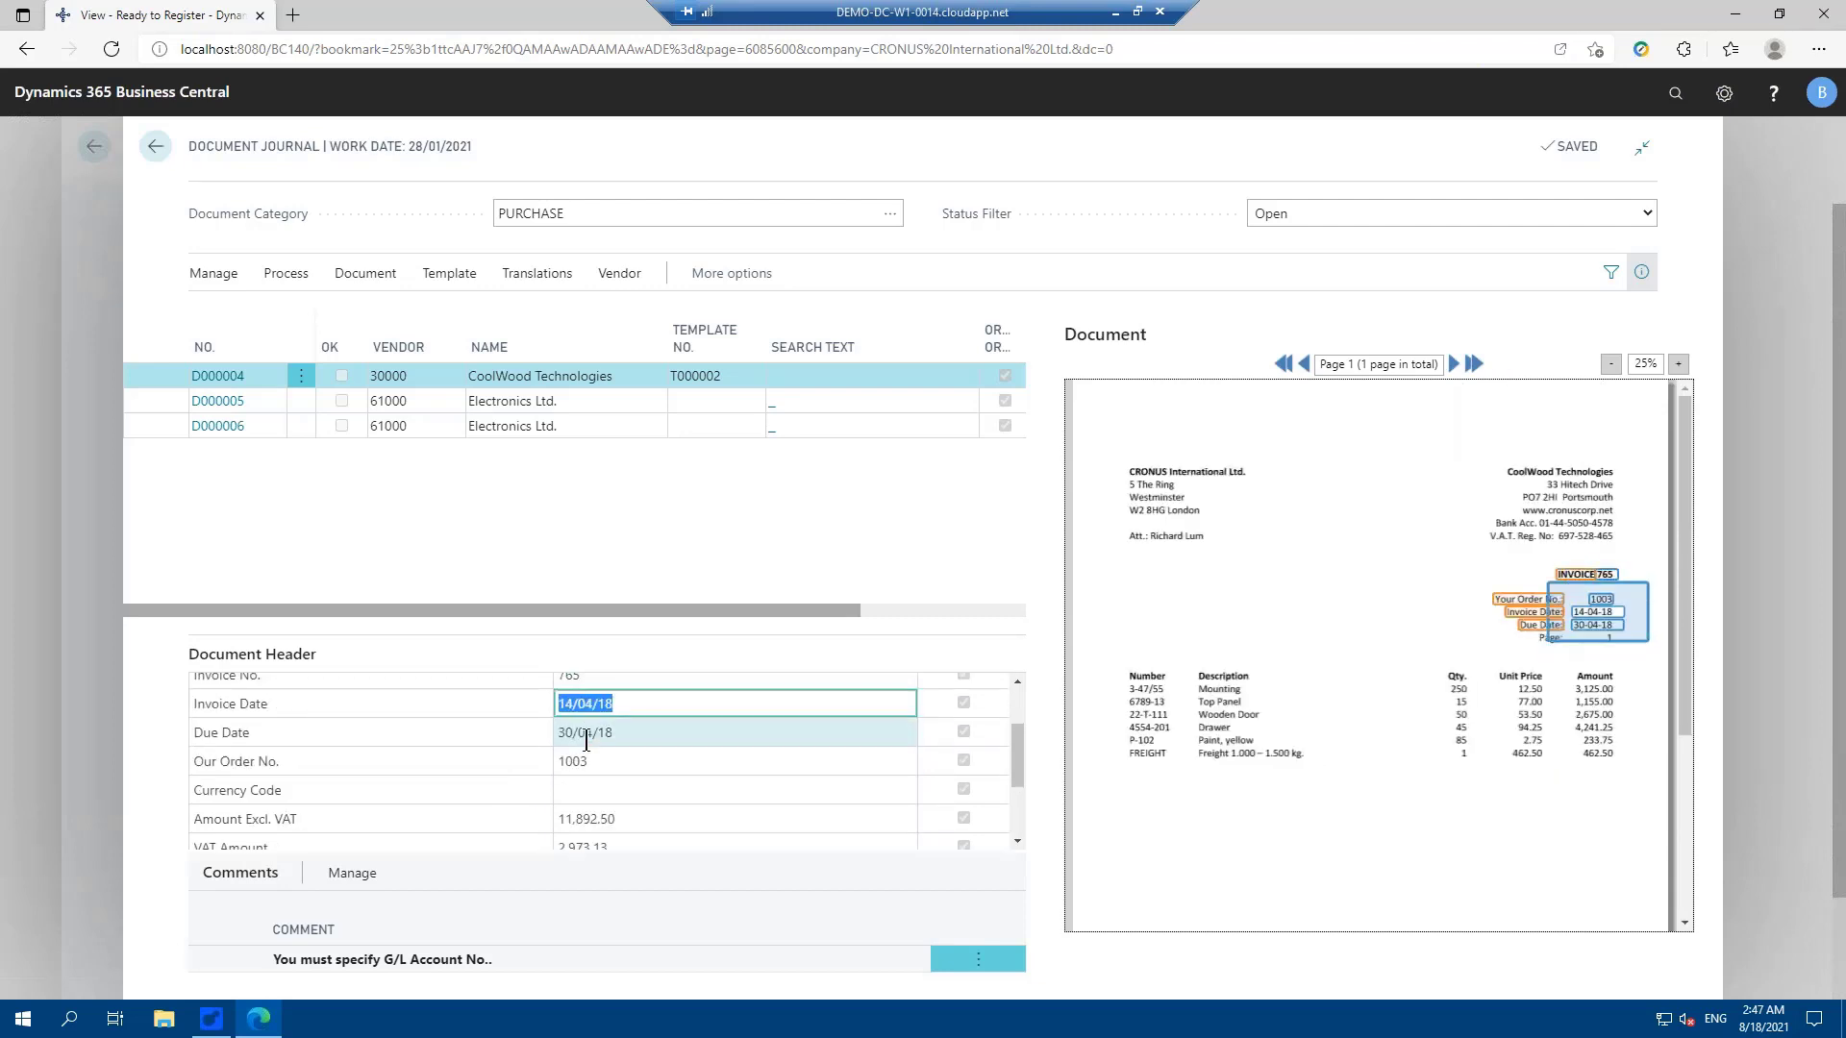
key("Down")
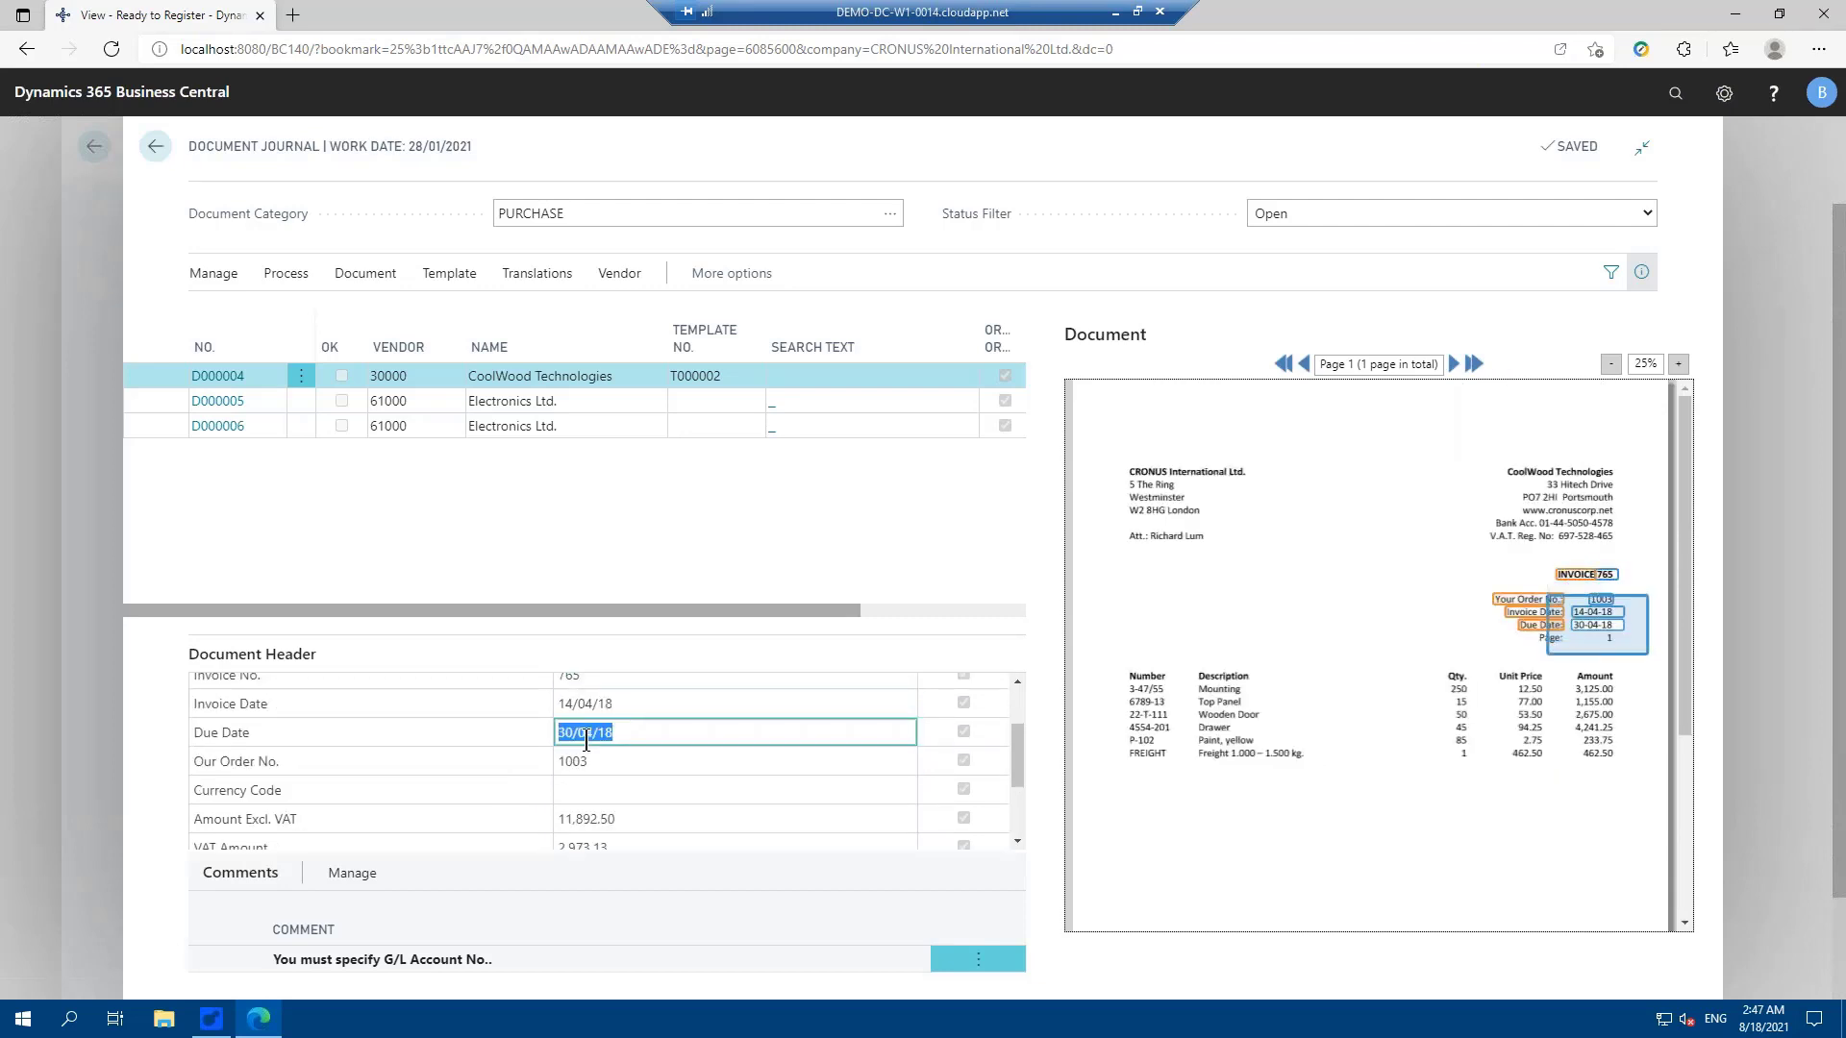
key("Down")
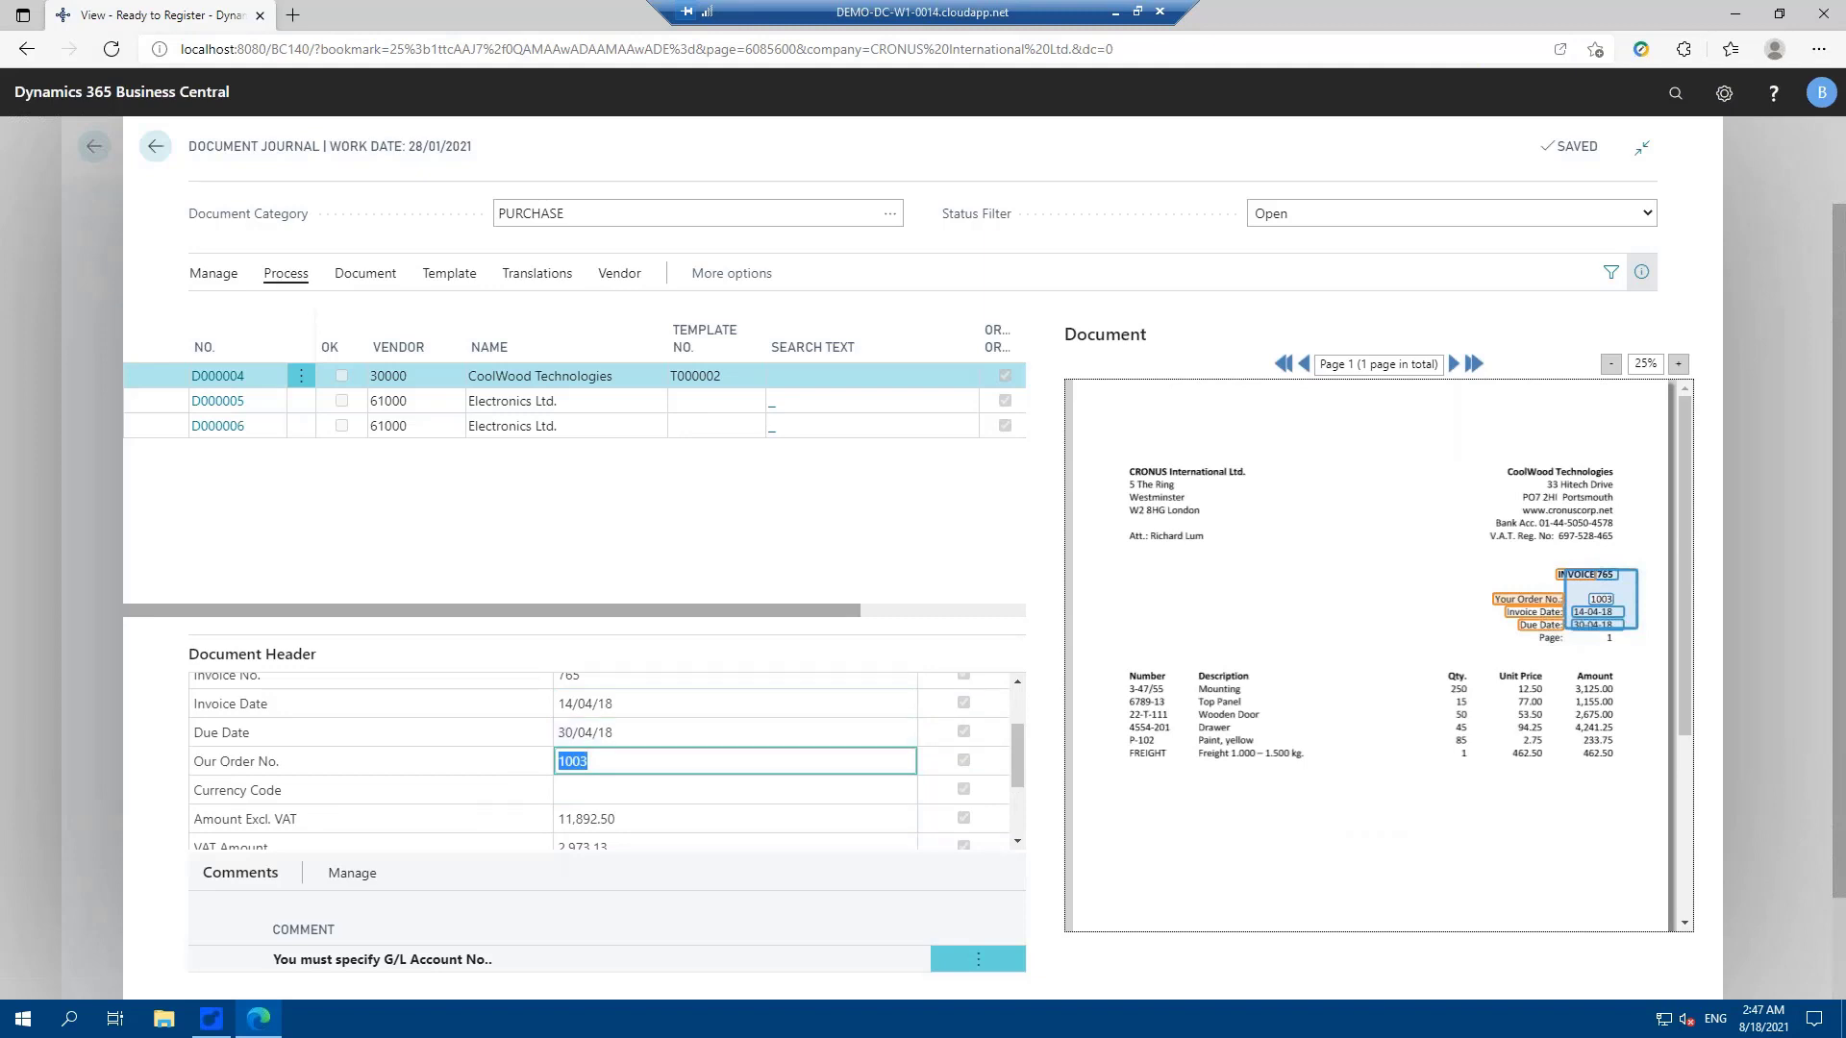
Step: Match the lines of document D000004 against the purchase receipt lines, check the matched quantities and return to the document journal
left_click(286, 273)
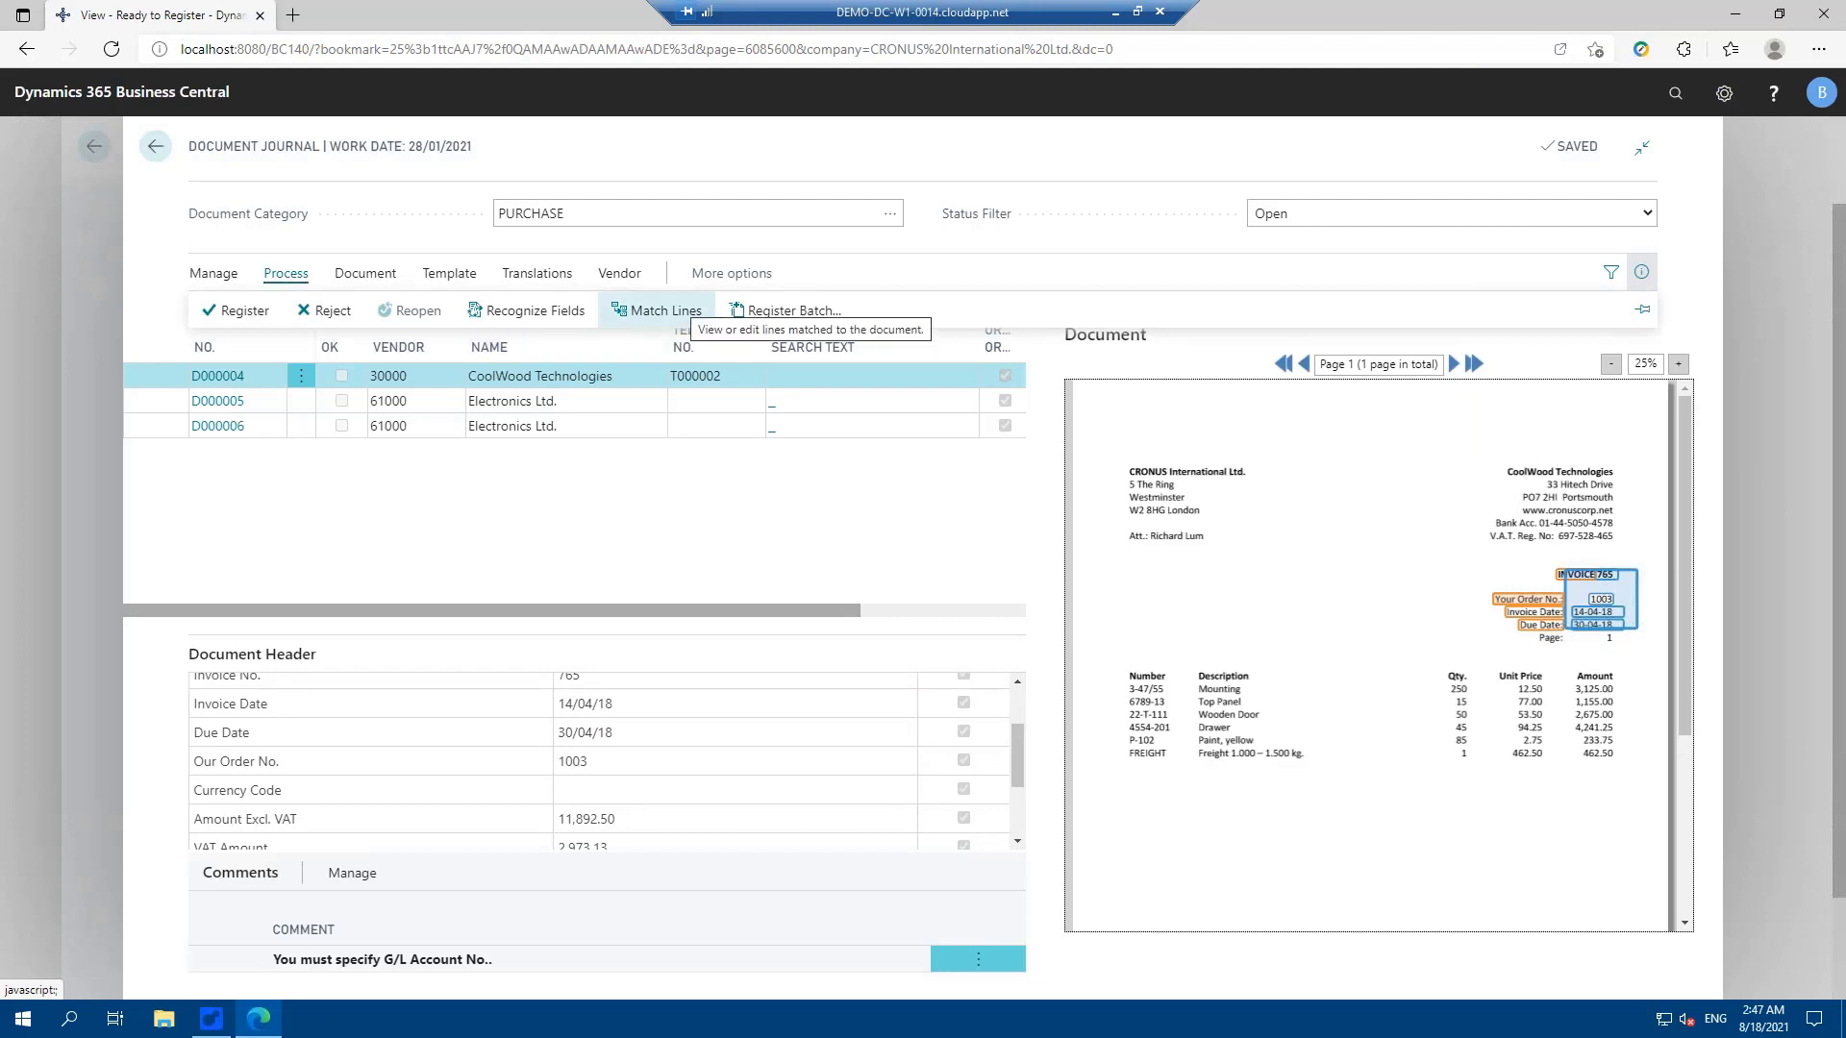
left_click(657, 310)
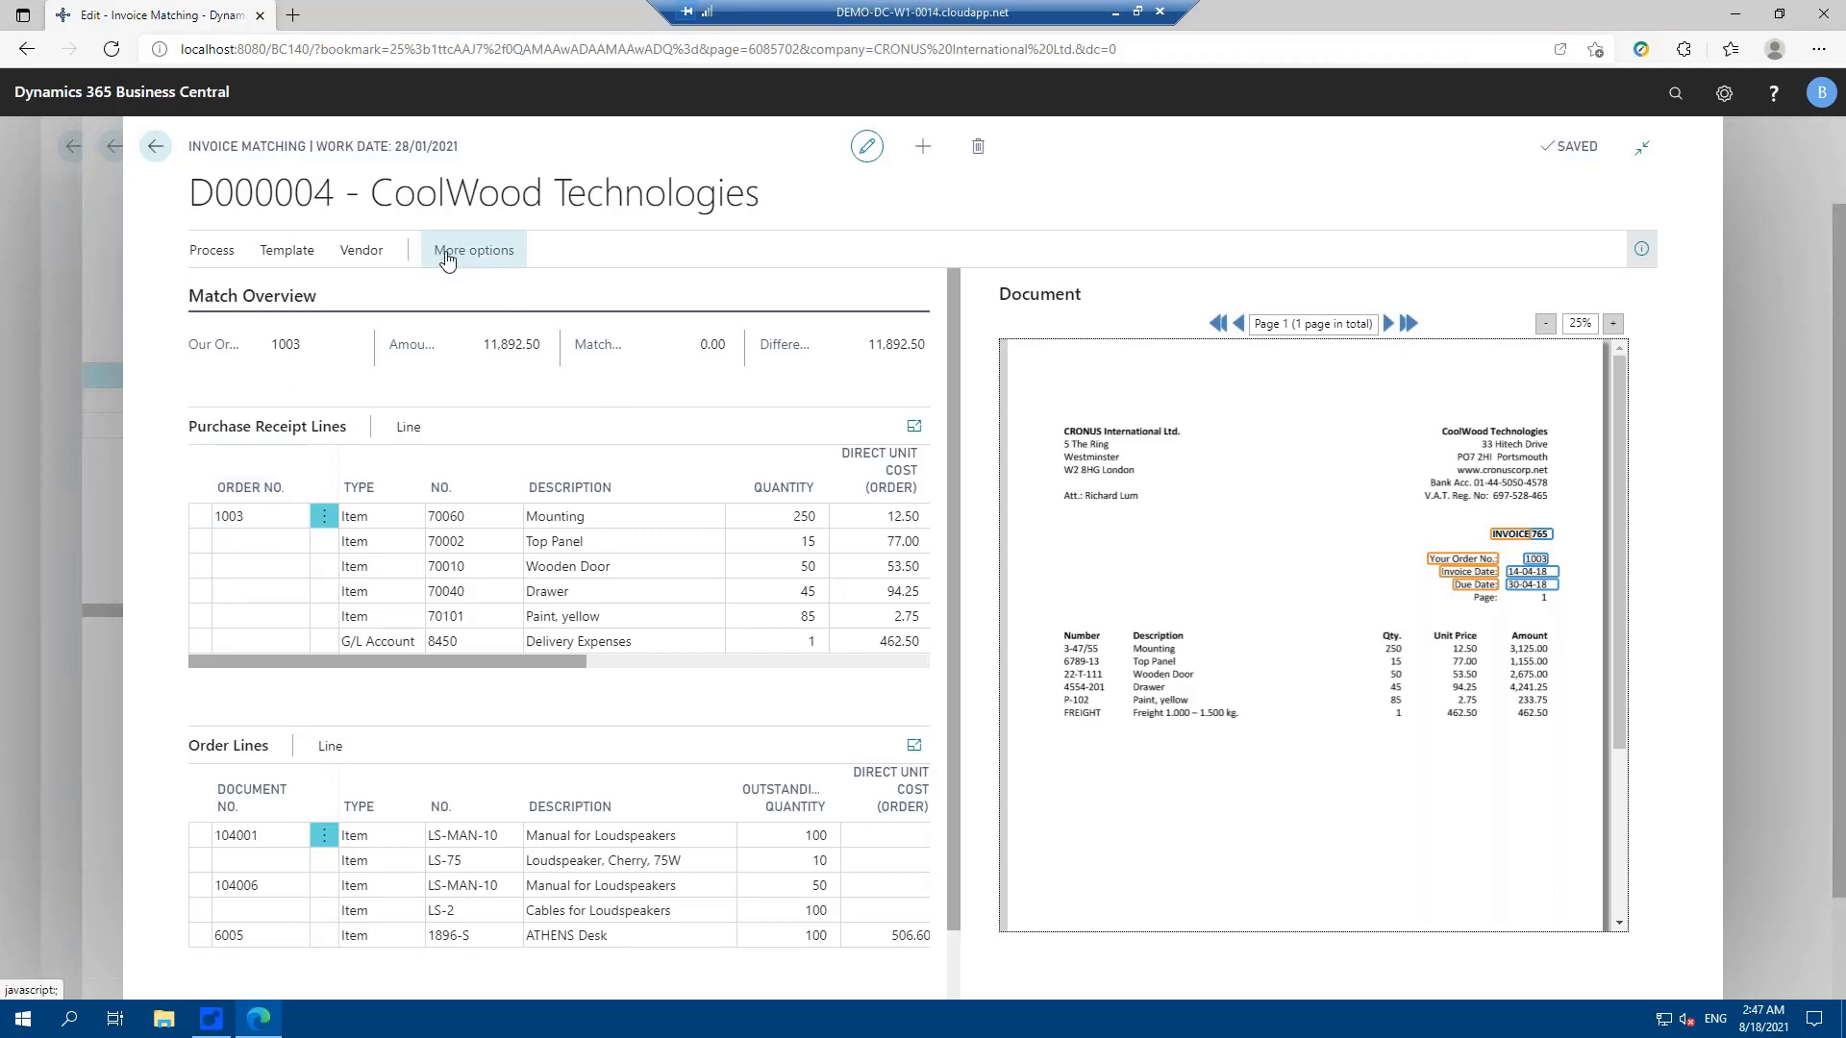
left_click(212, 252)
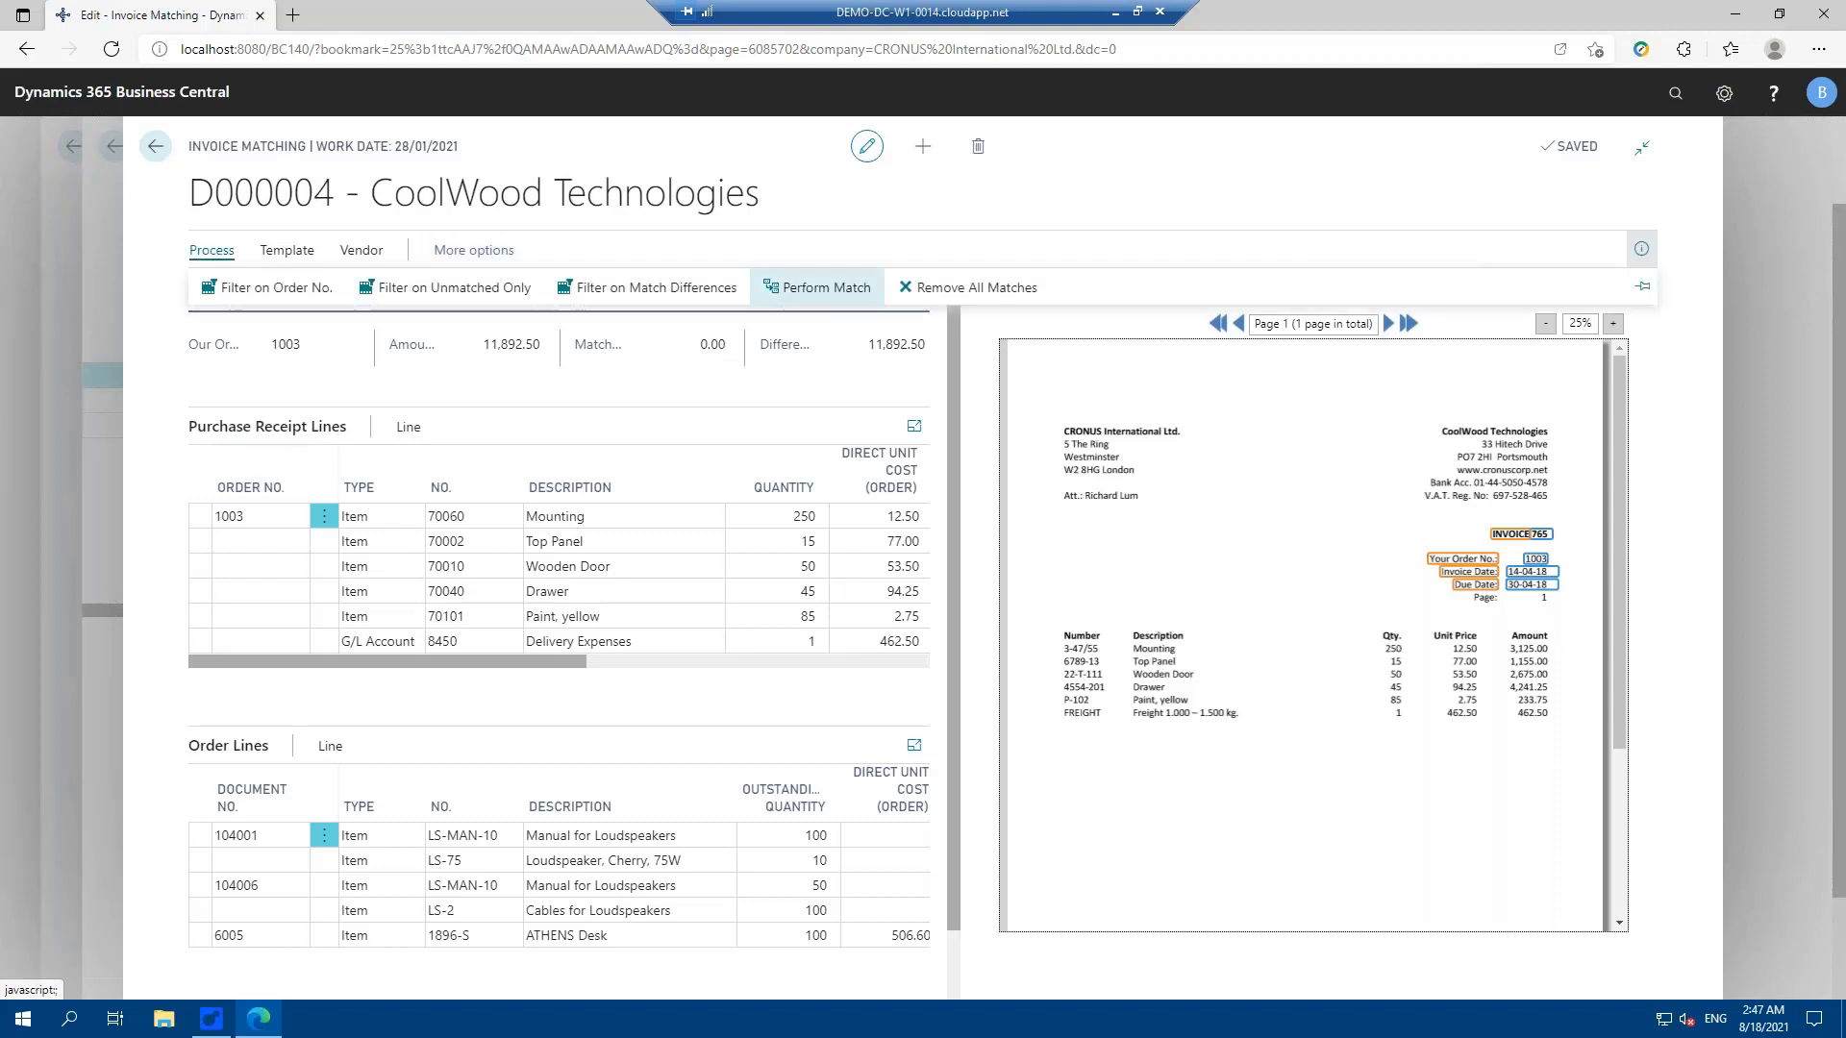
left_click(800, 292)
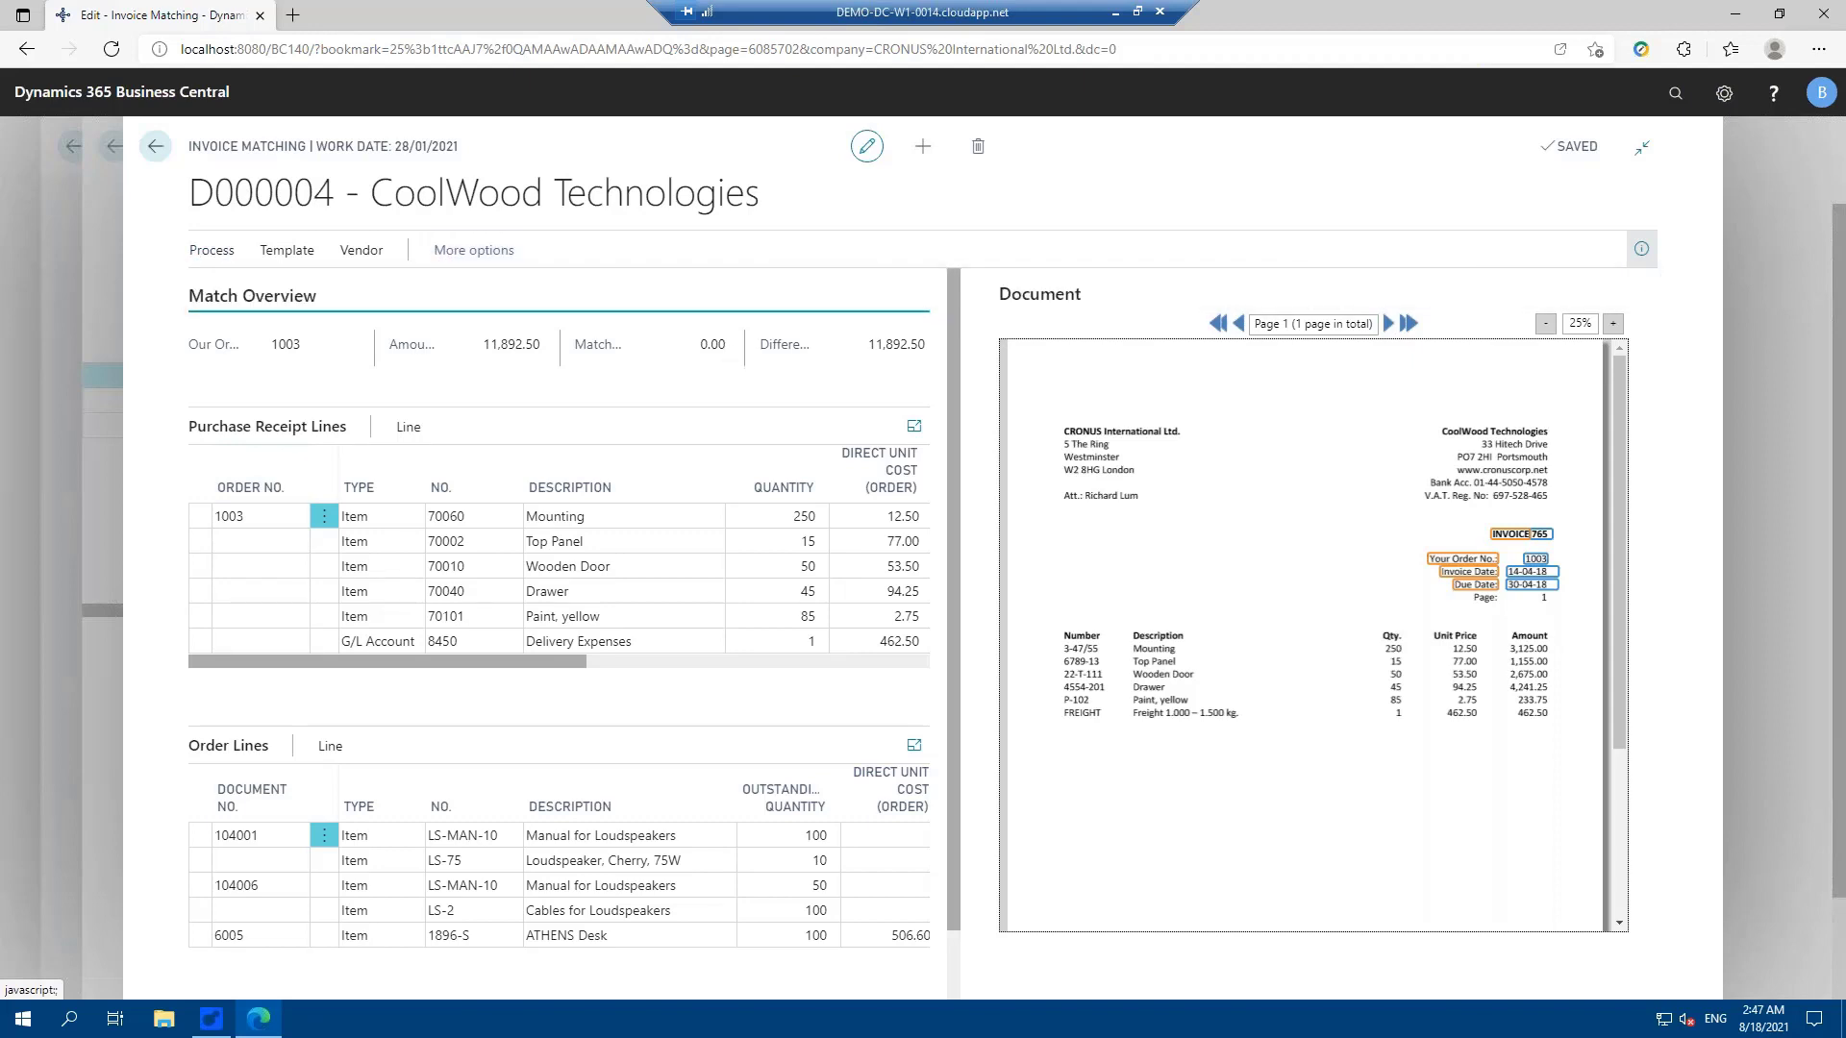
left_click(760, 662)
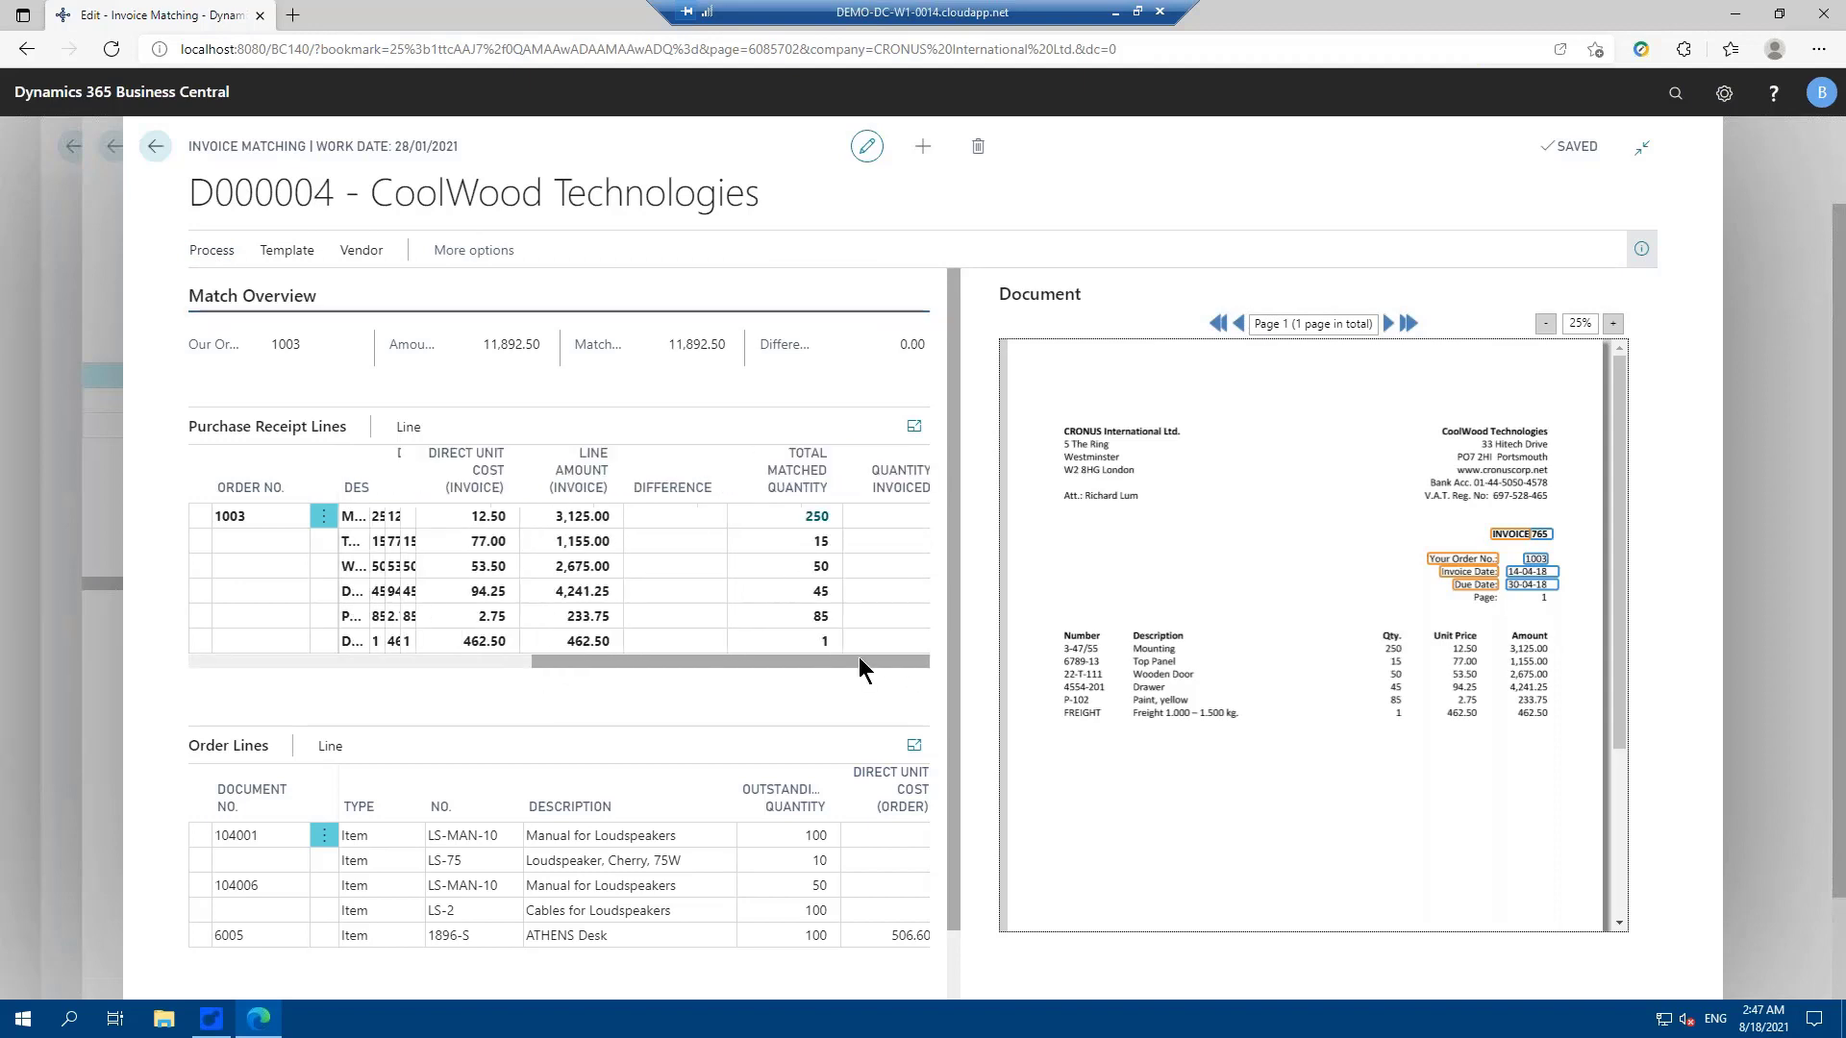
left_click_drag(858, 658, 240, 642)
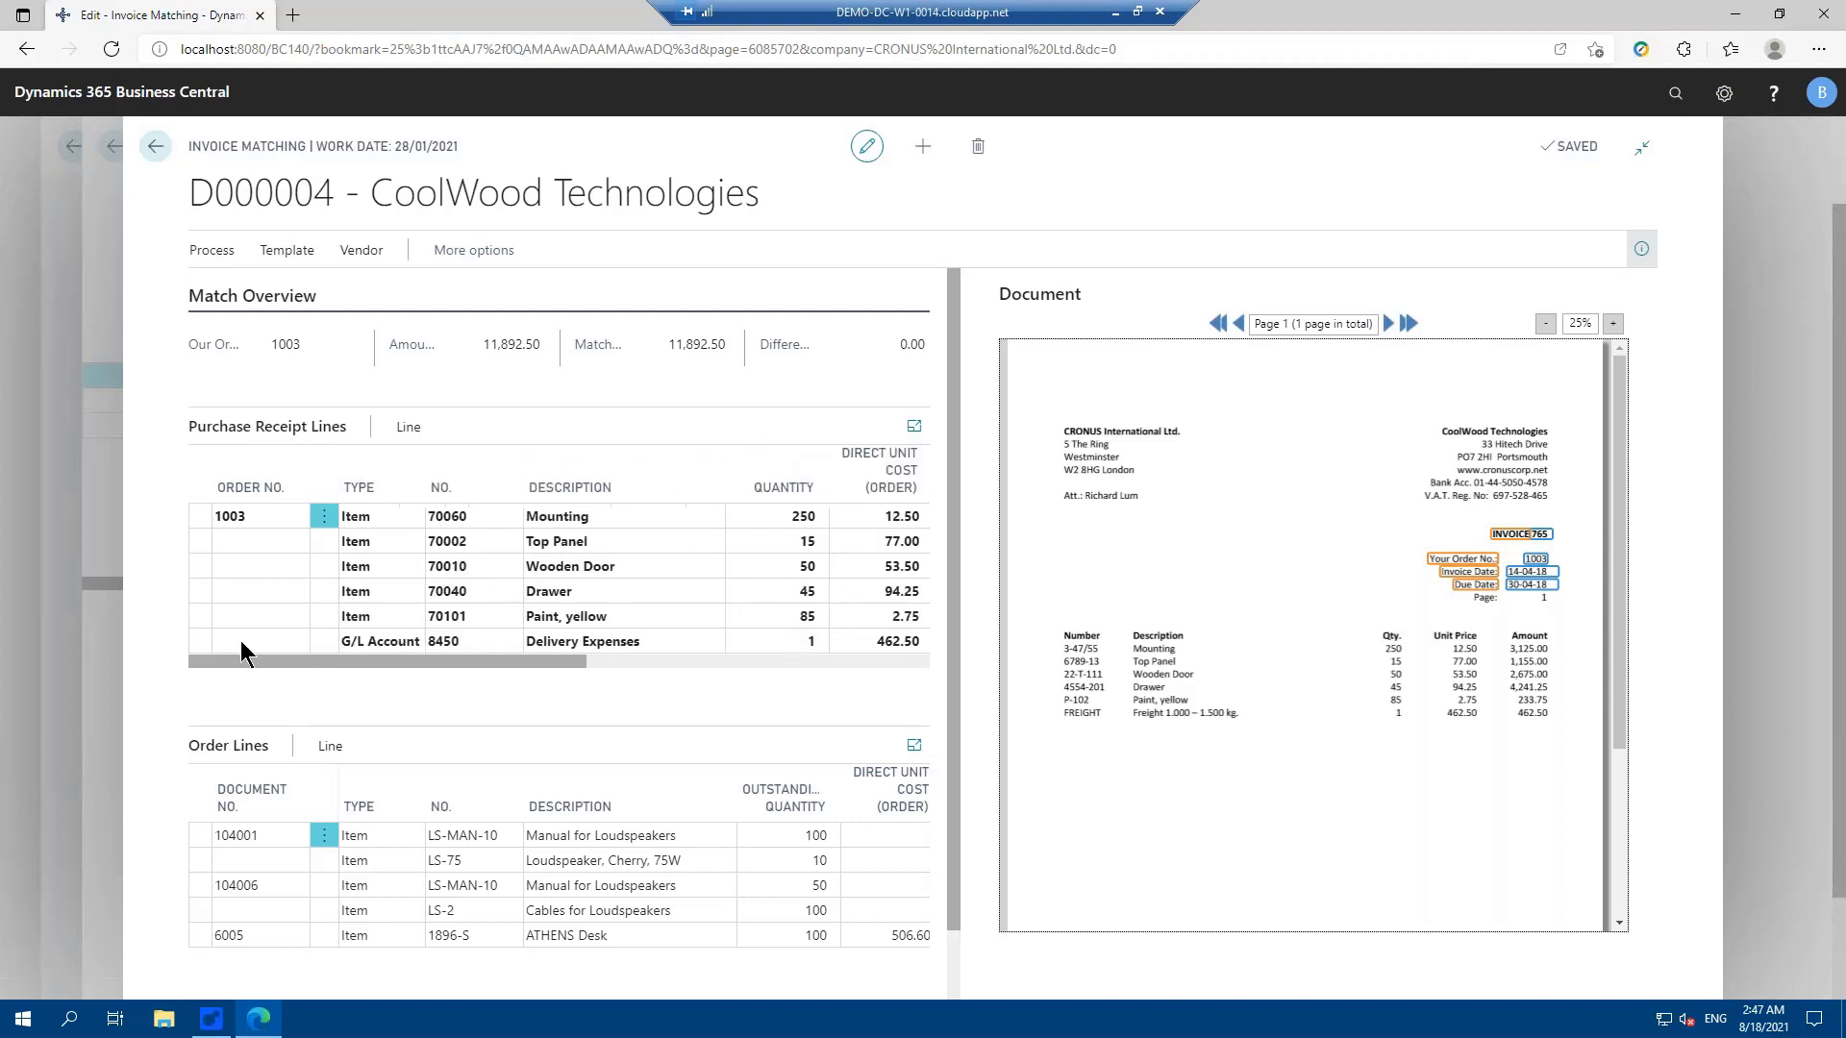
left_click(156, 148)
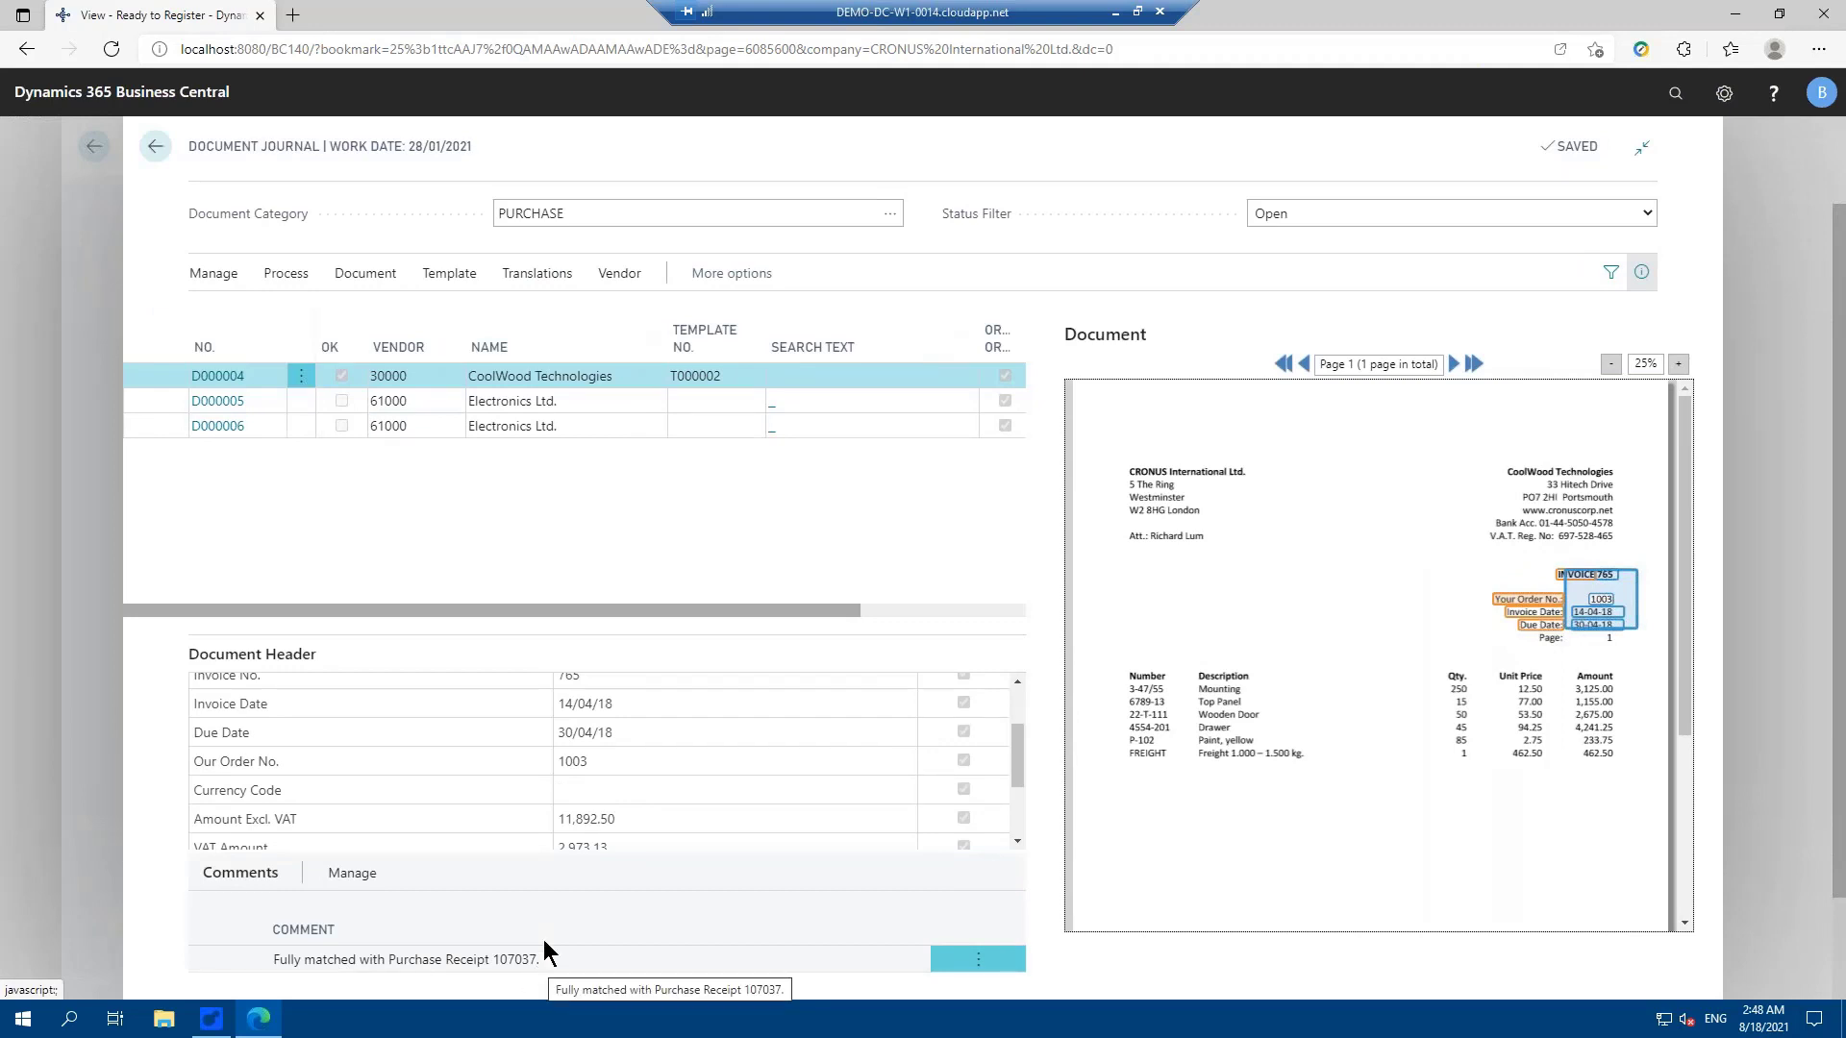
Step: Inspect the registration, approval and matching settings on the template card of document D000004
left_click(437, 277)
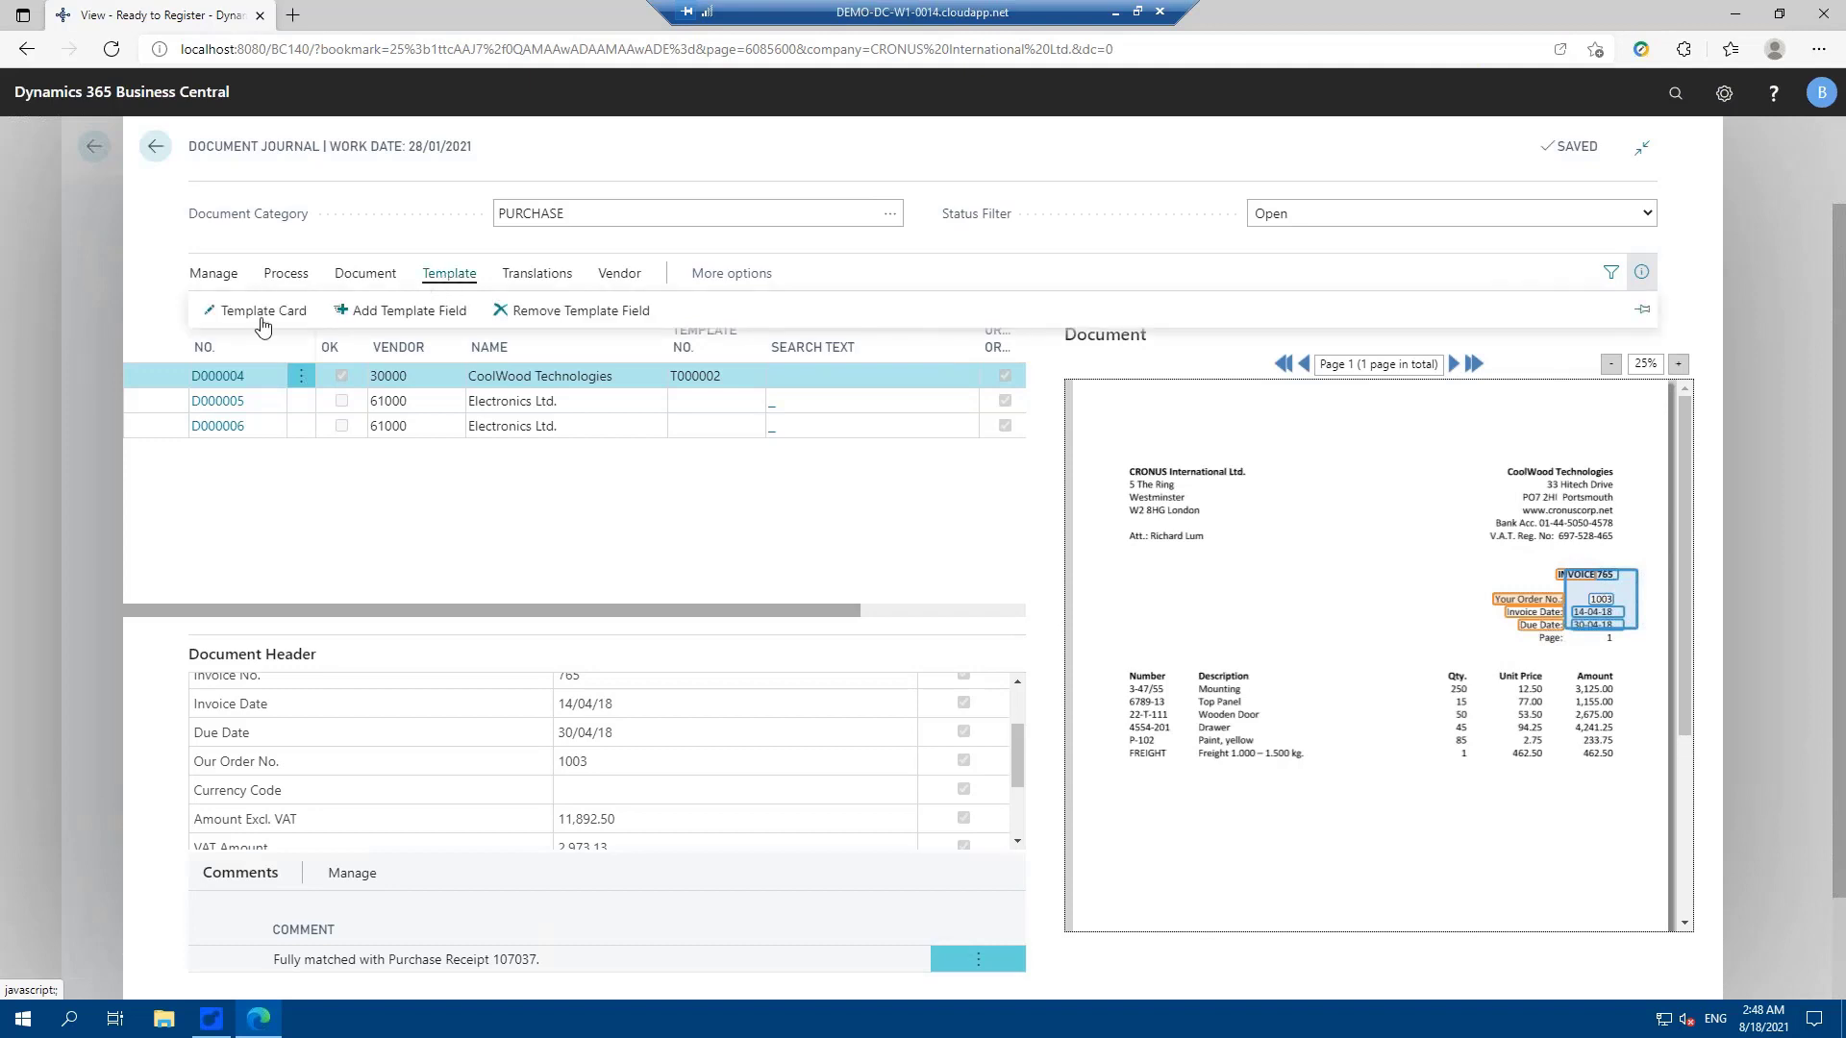
left_click(262, 327)
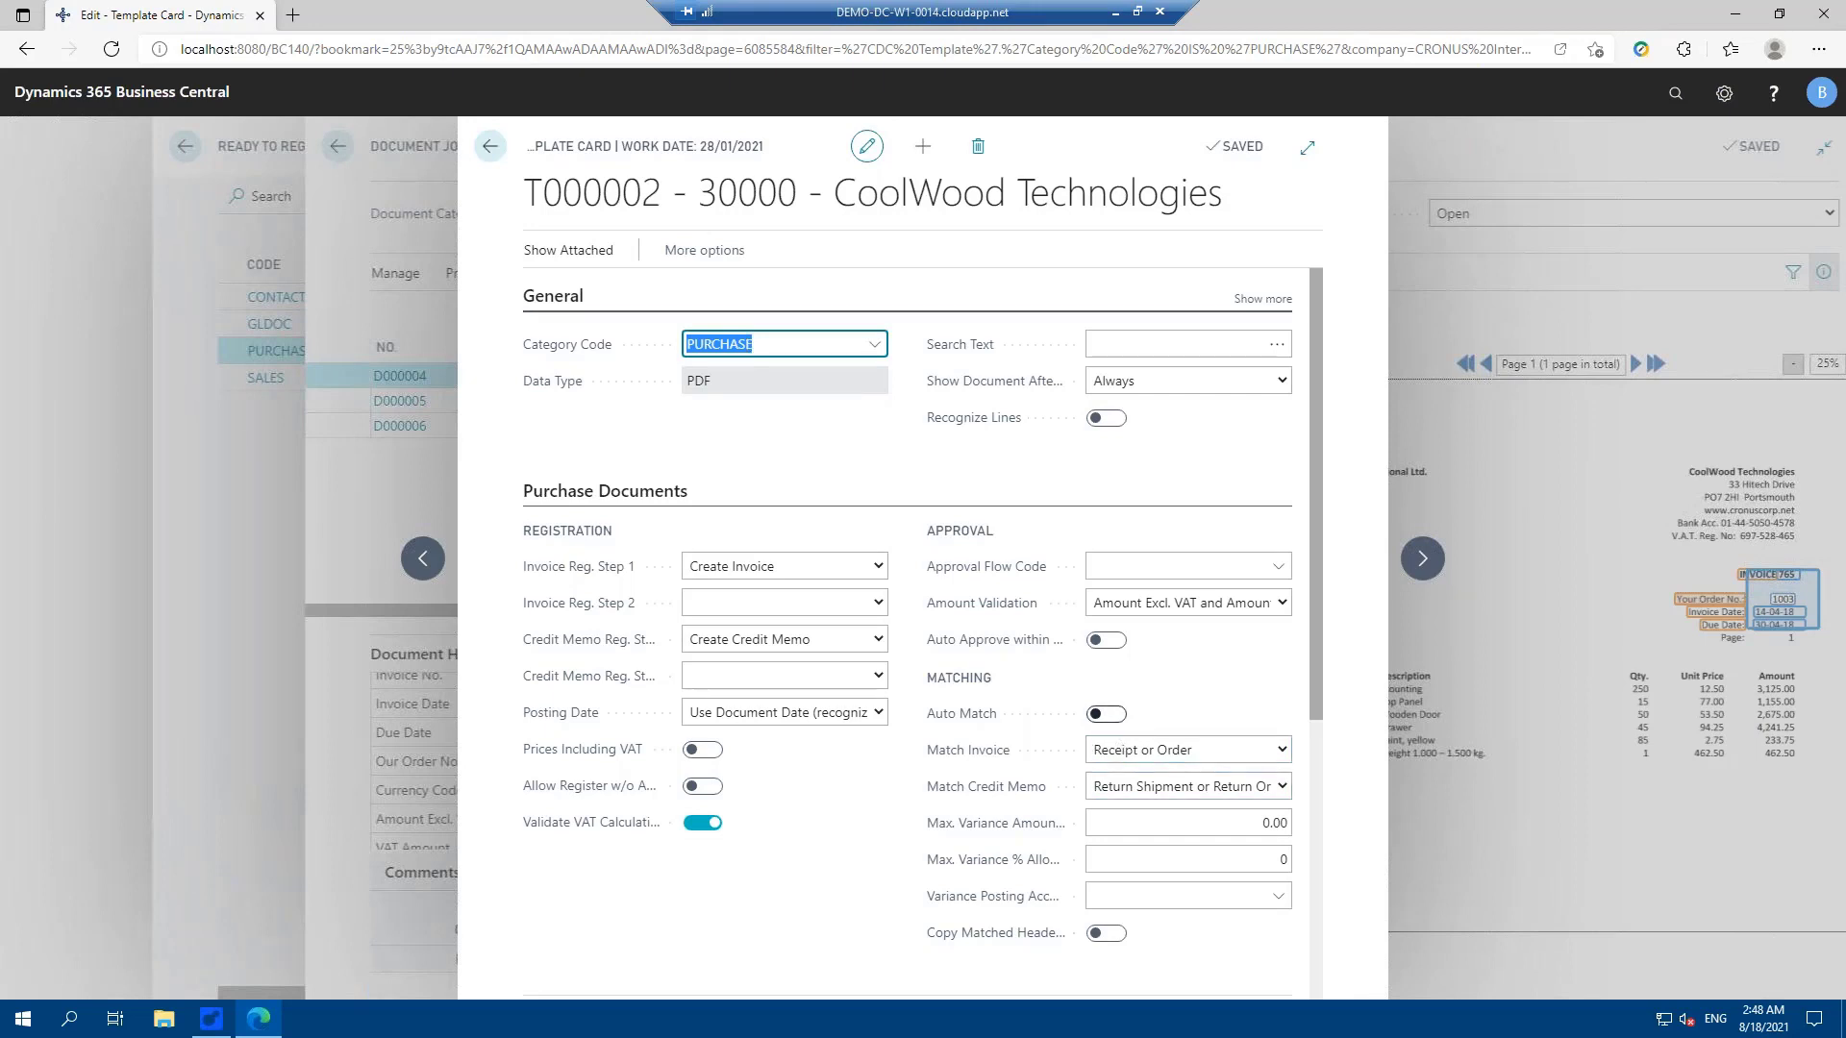
left_click(489, 146)
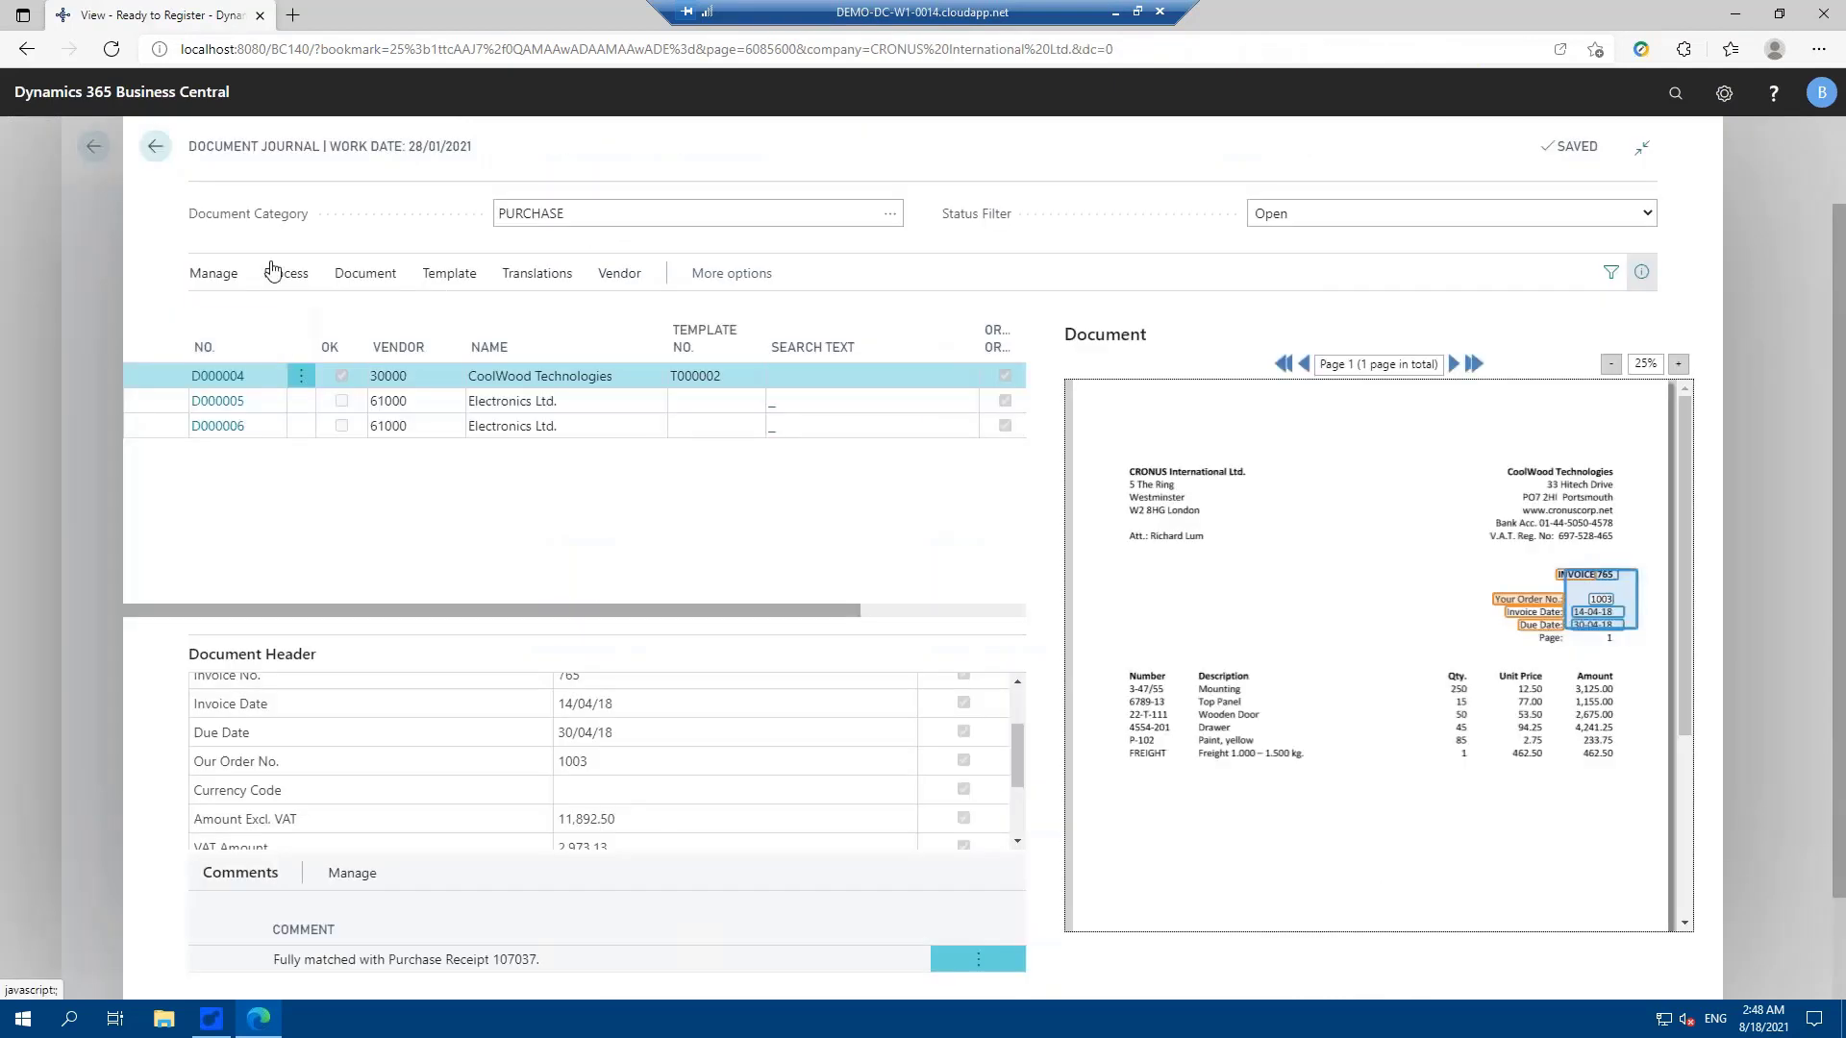
Step: Register document D000004 as a purchase invoice and send an approval request for it
left_click(286, 274)
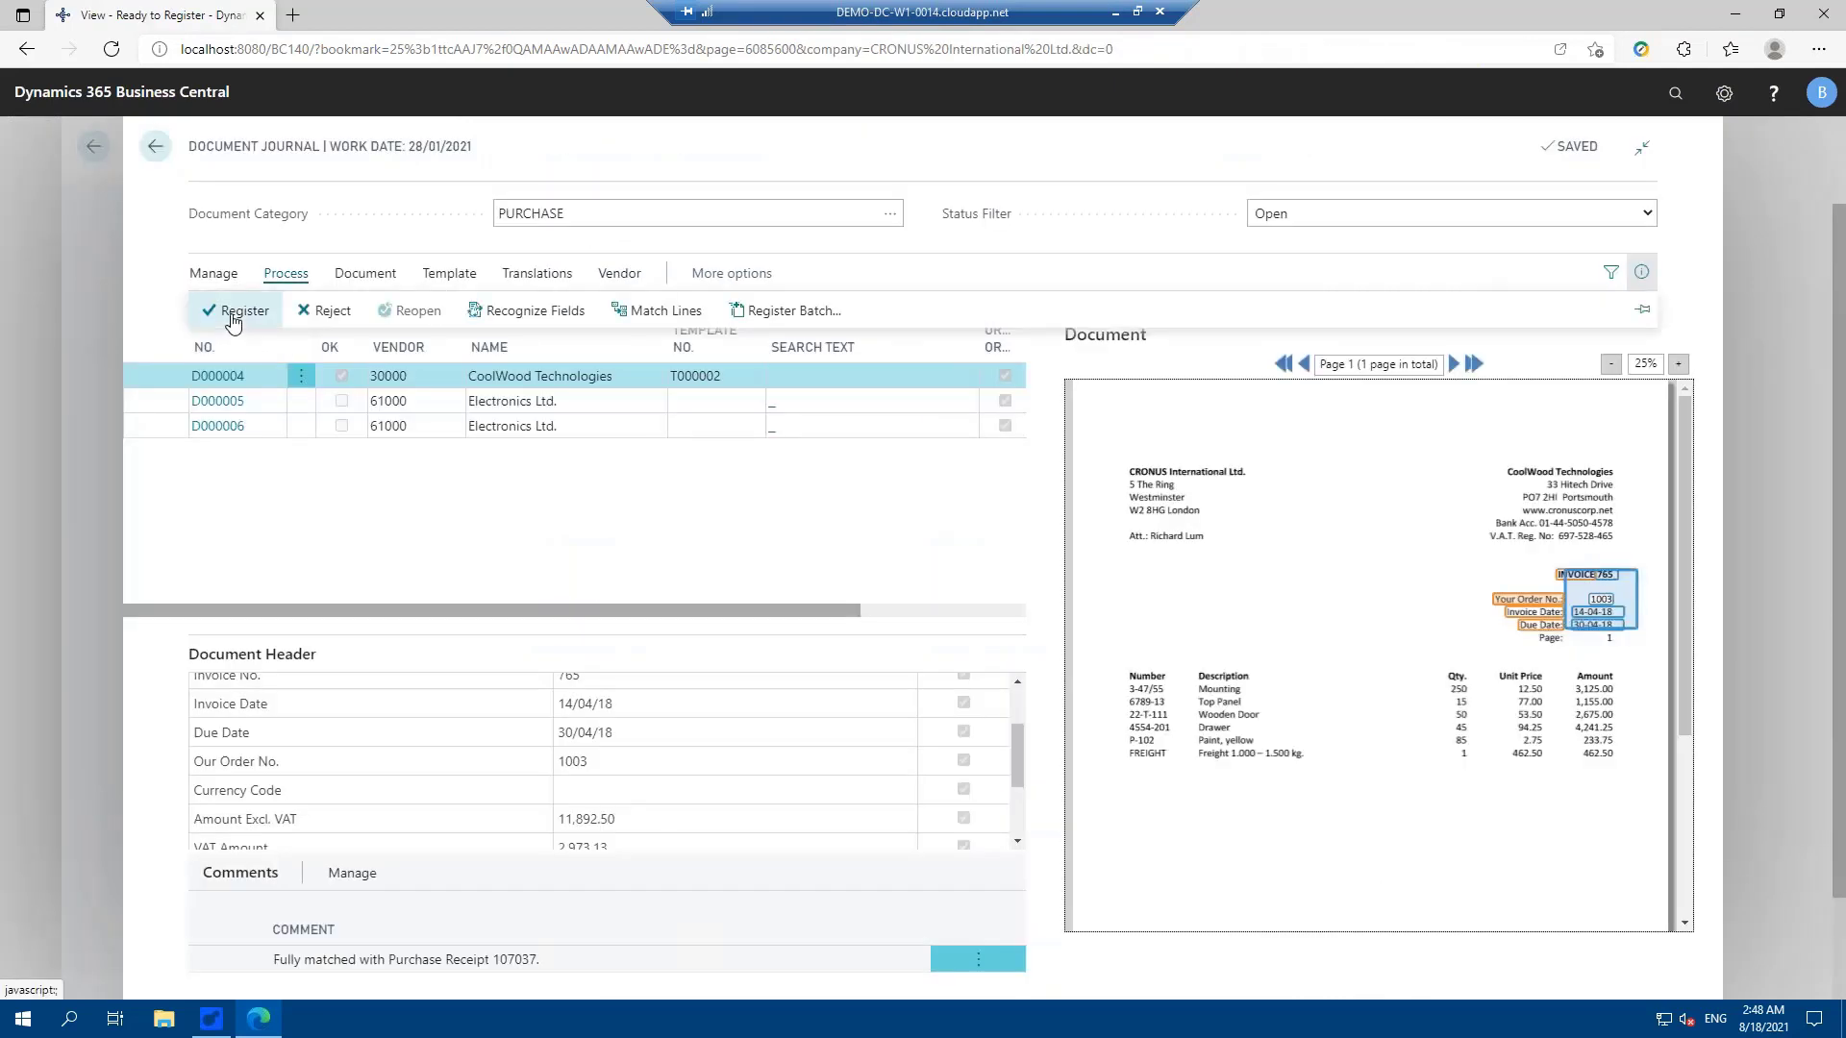
left_click(234, 311)
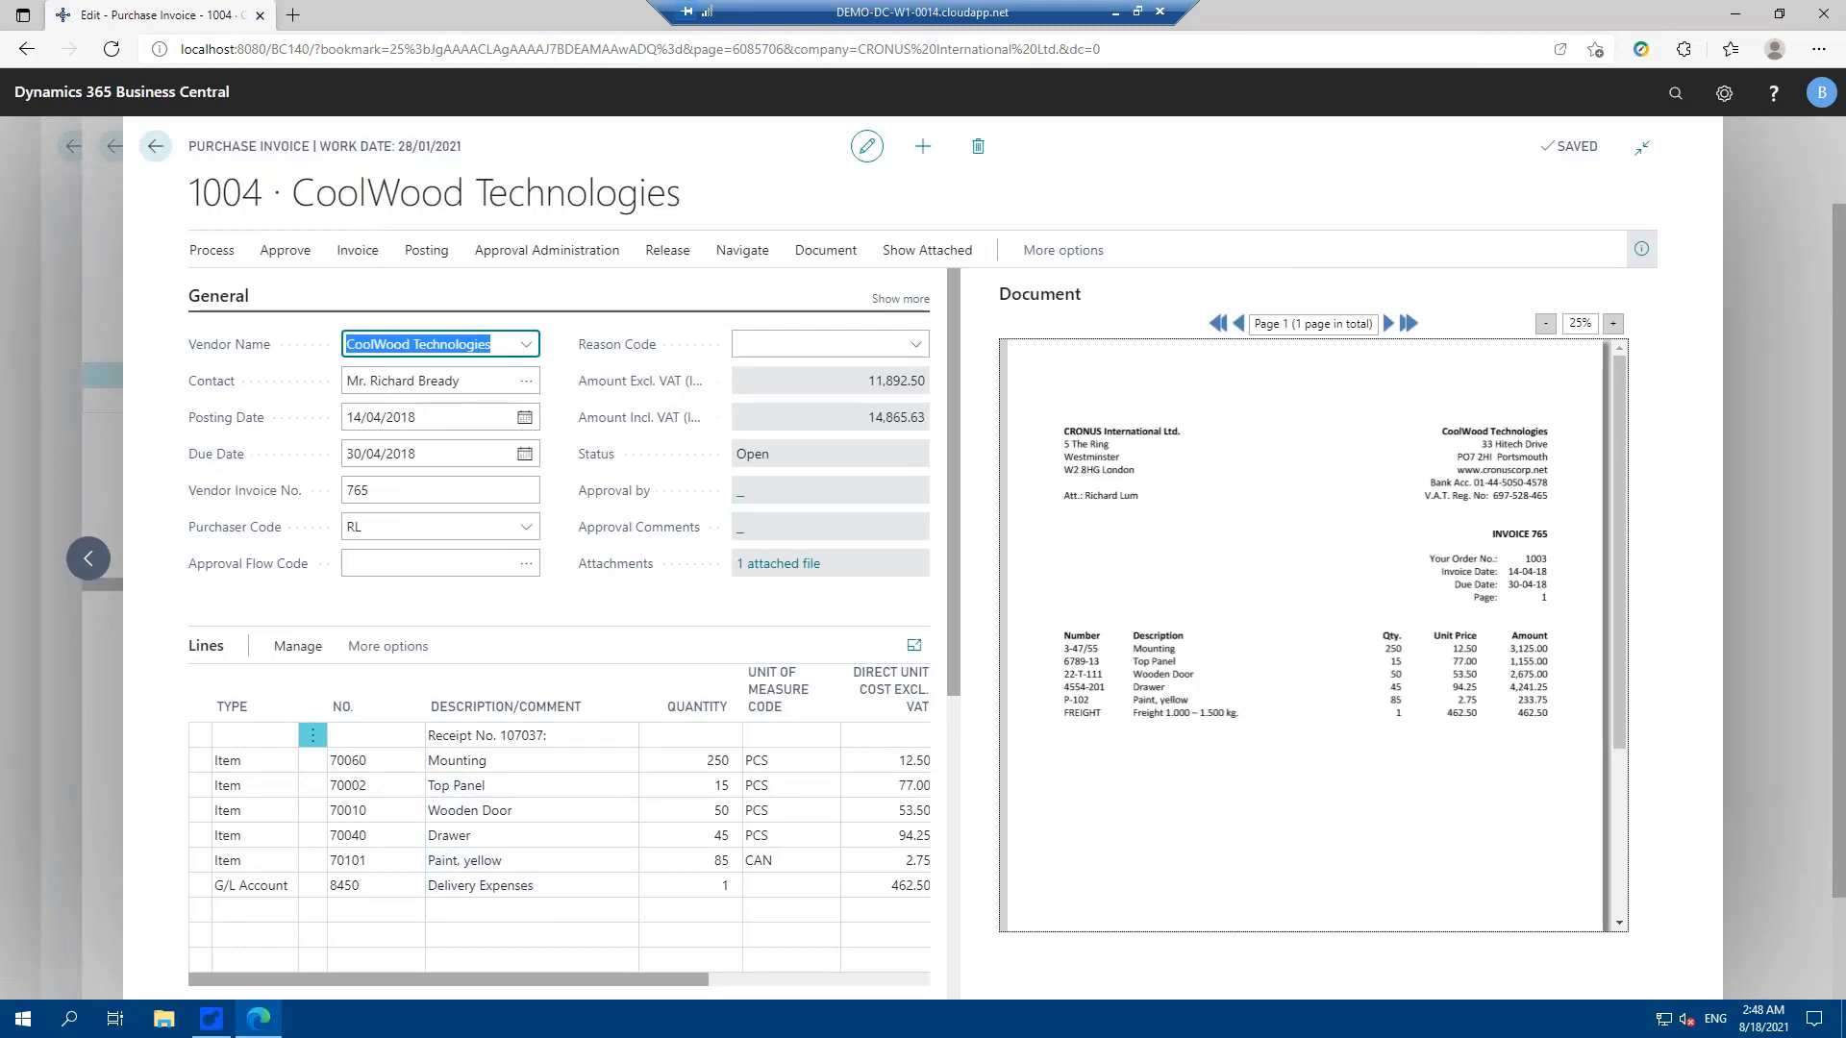
left_click(485, 274)
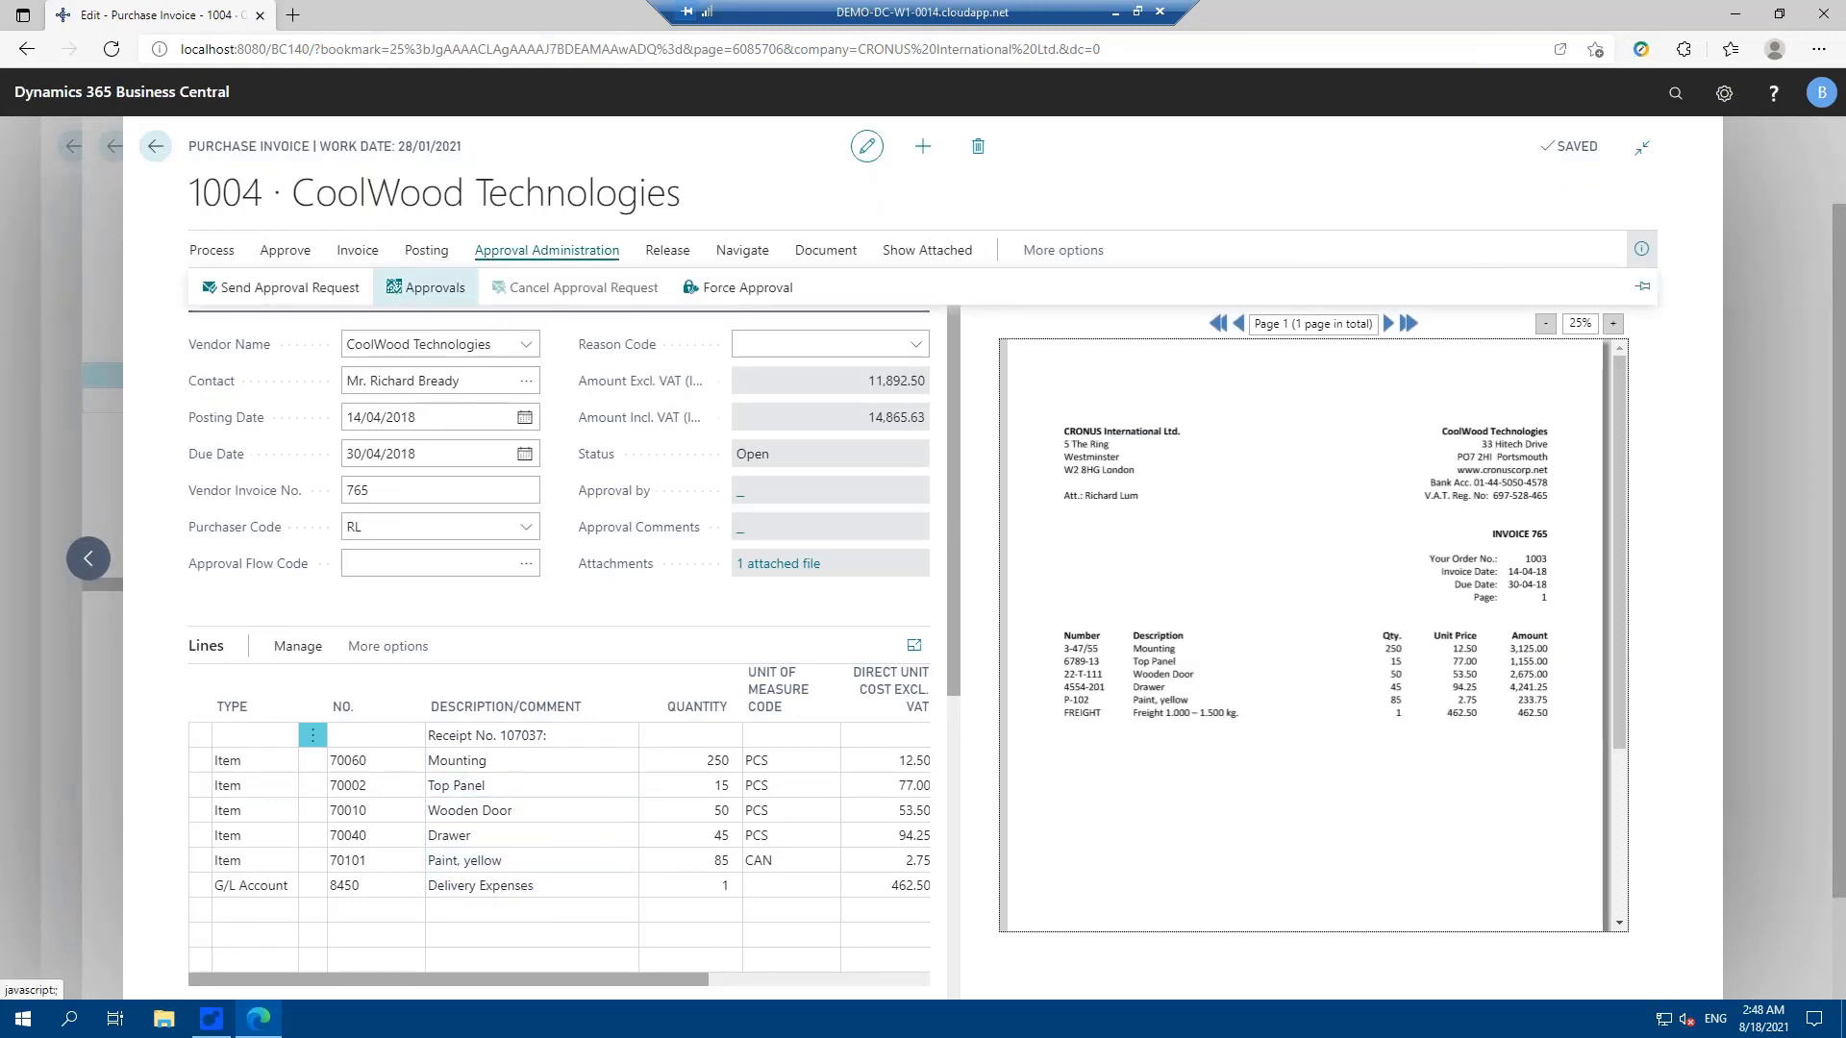
left_click(274, 288)
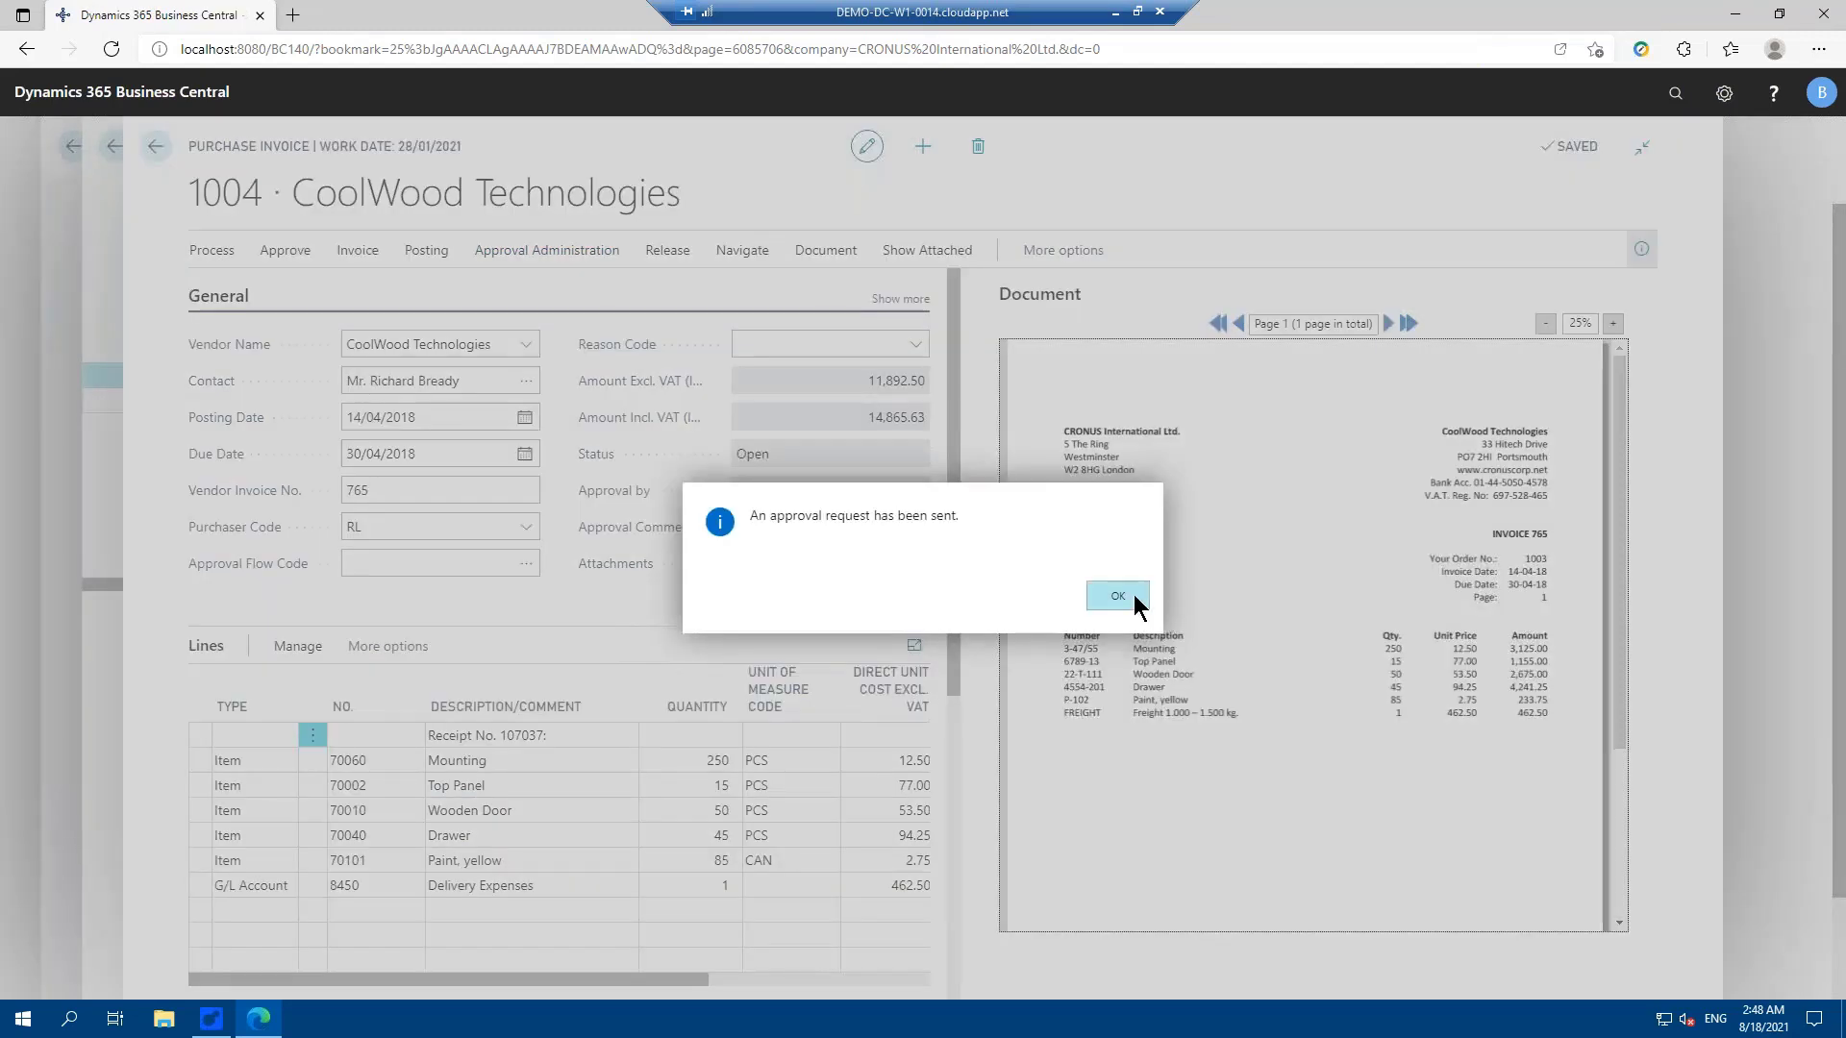
left_click(156, 147)
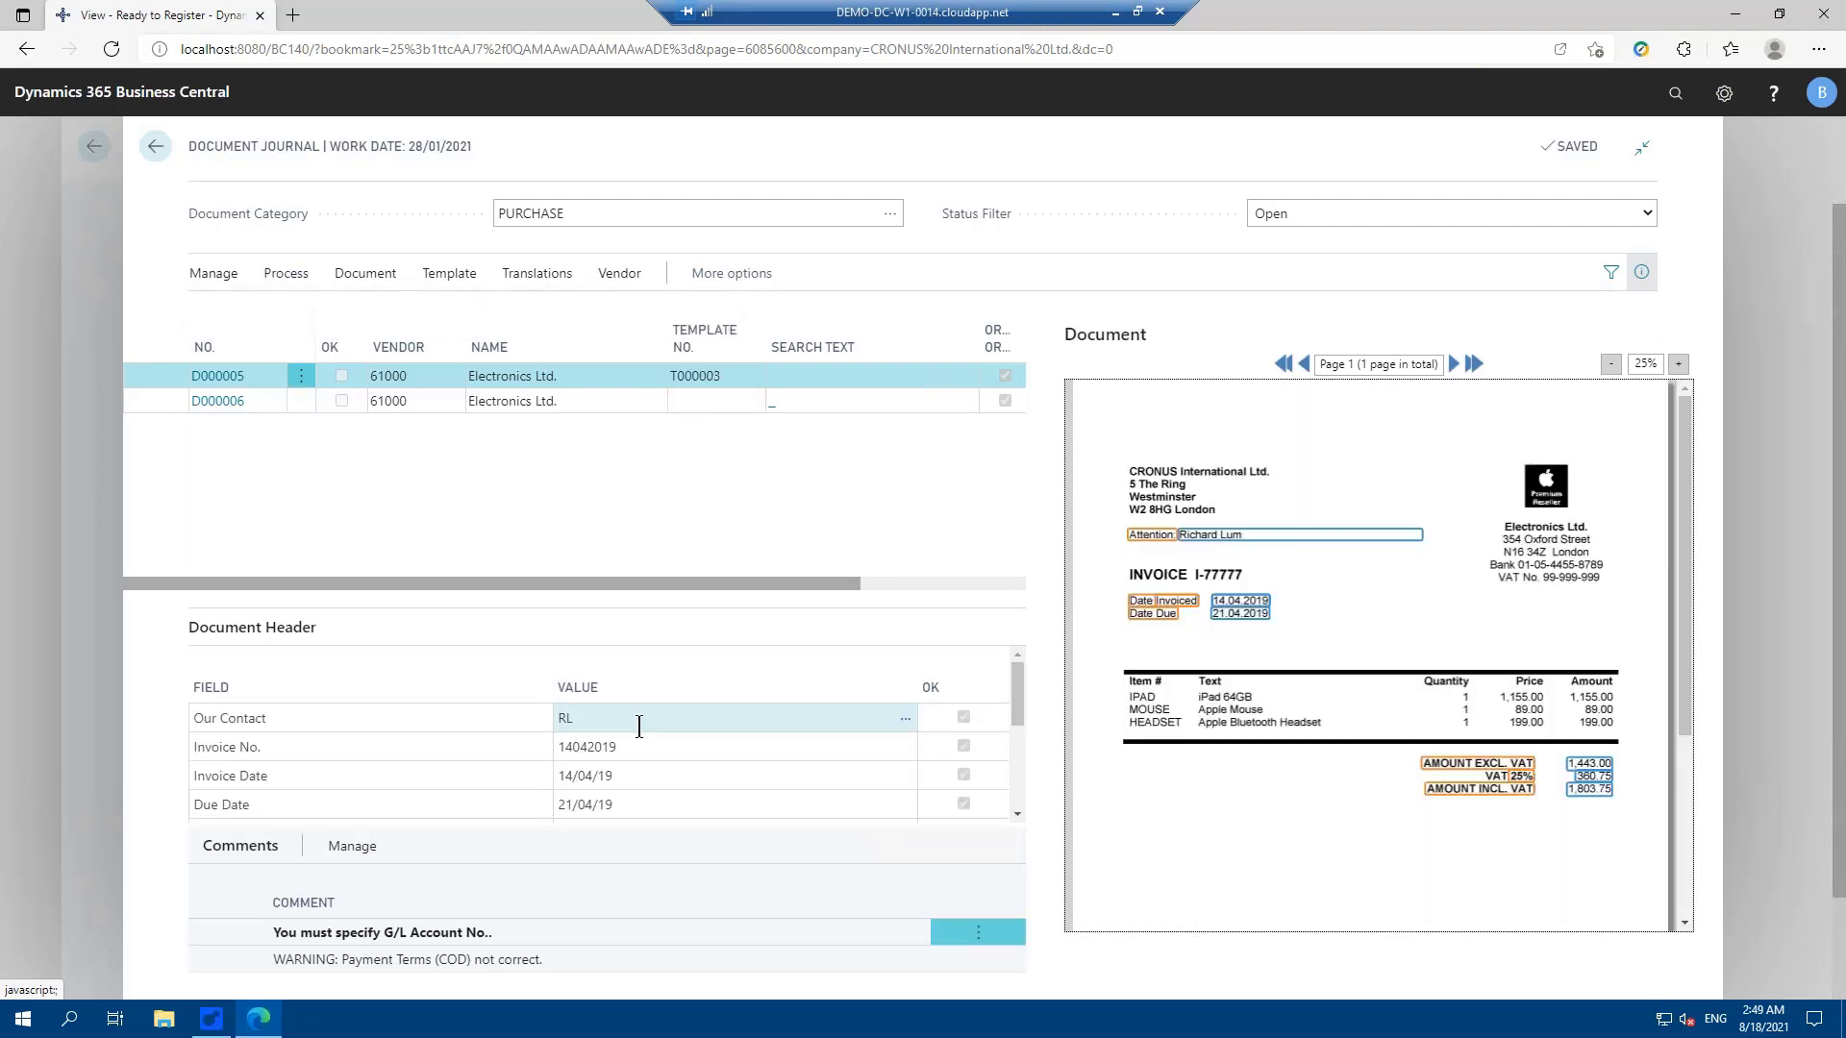
Step: Capture the Invoice No. of document D000005 from the scan, with INVOICE as the caption and I-77777 as the value
left_click(640, 727)
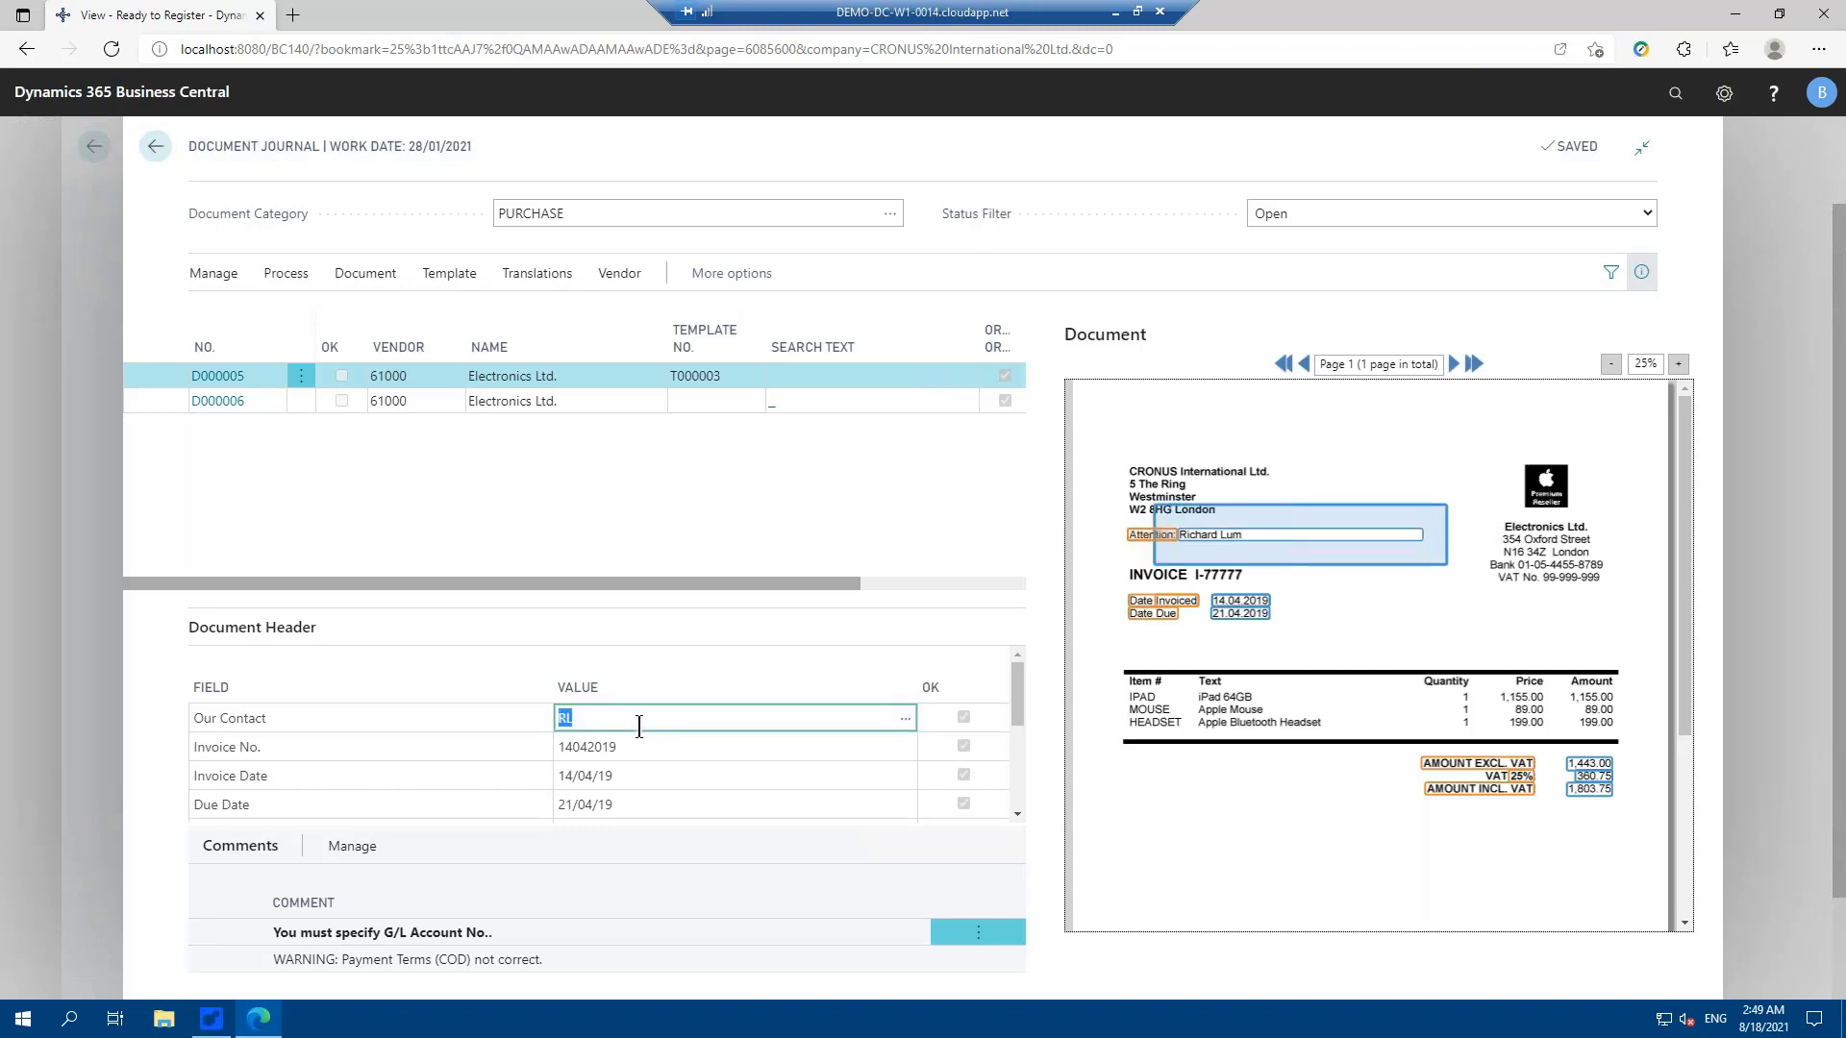
key("Tab")
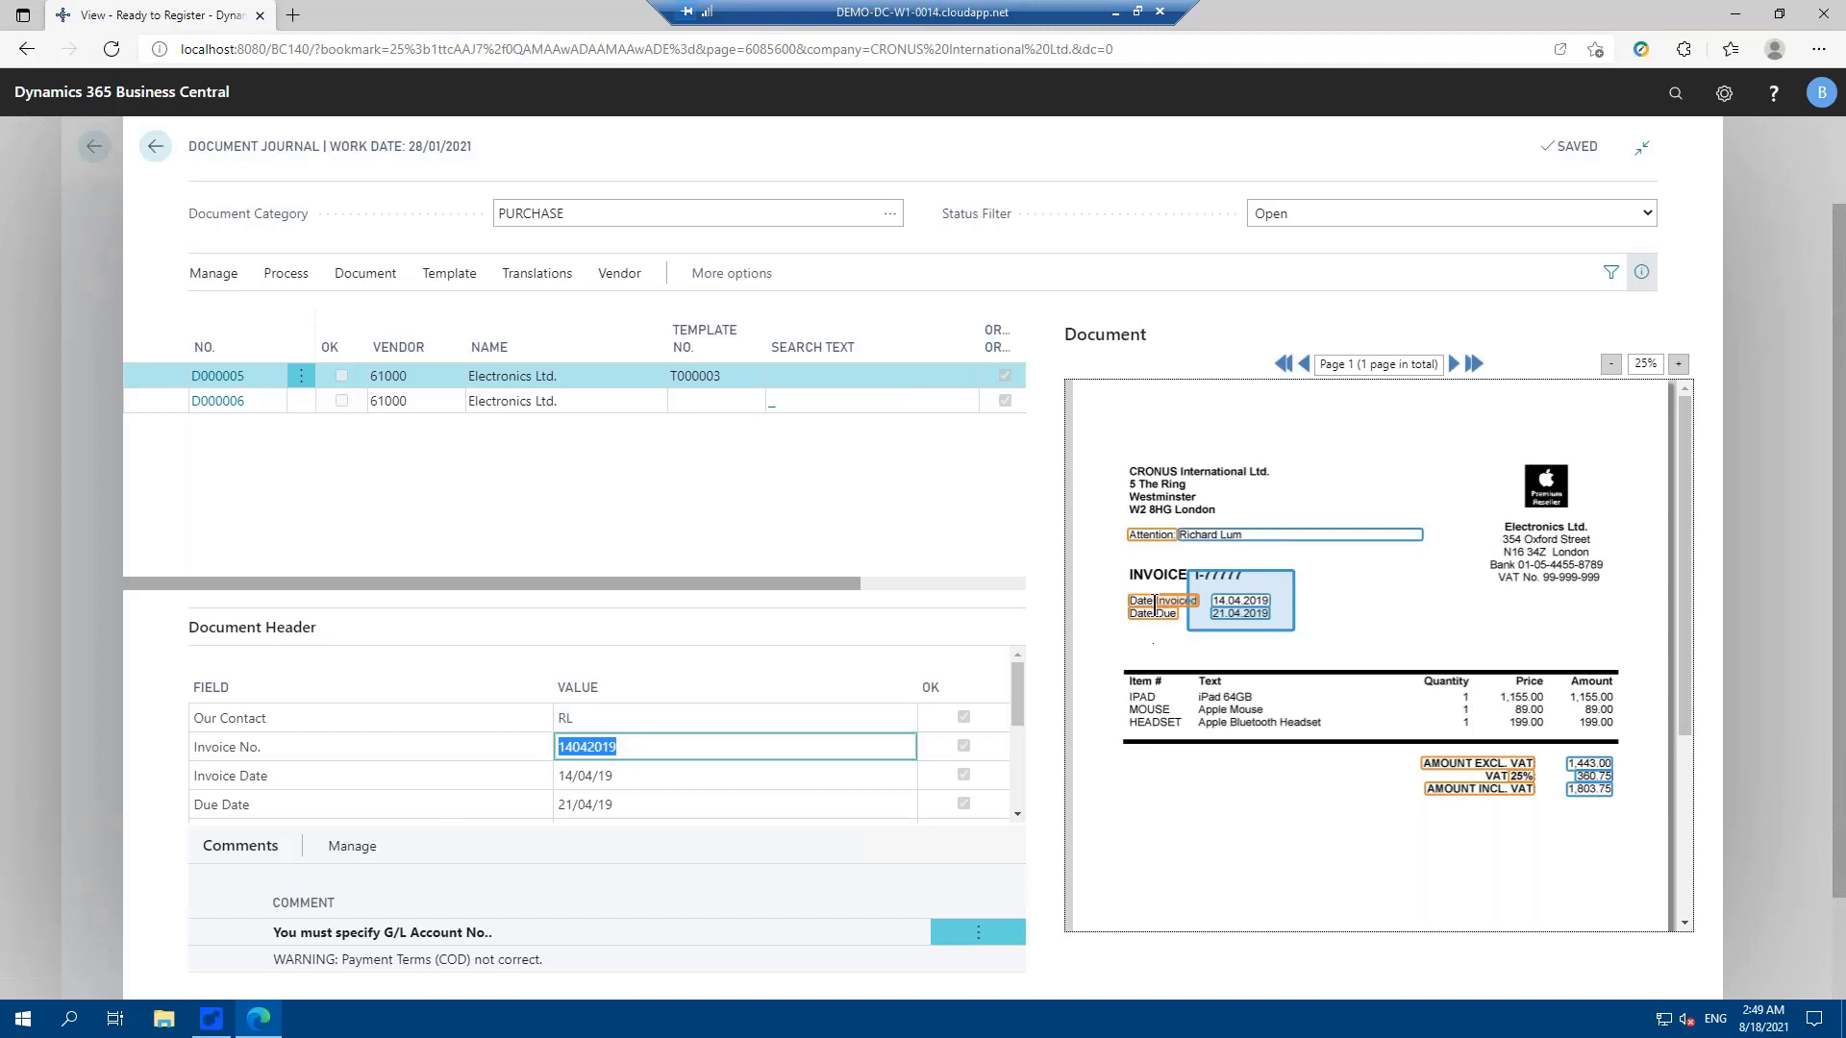
left_click_drag(1125, 563, 1190, 579)
left_click_drag(1193, 559, 1256, 590)
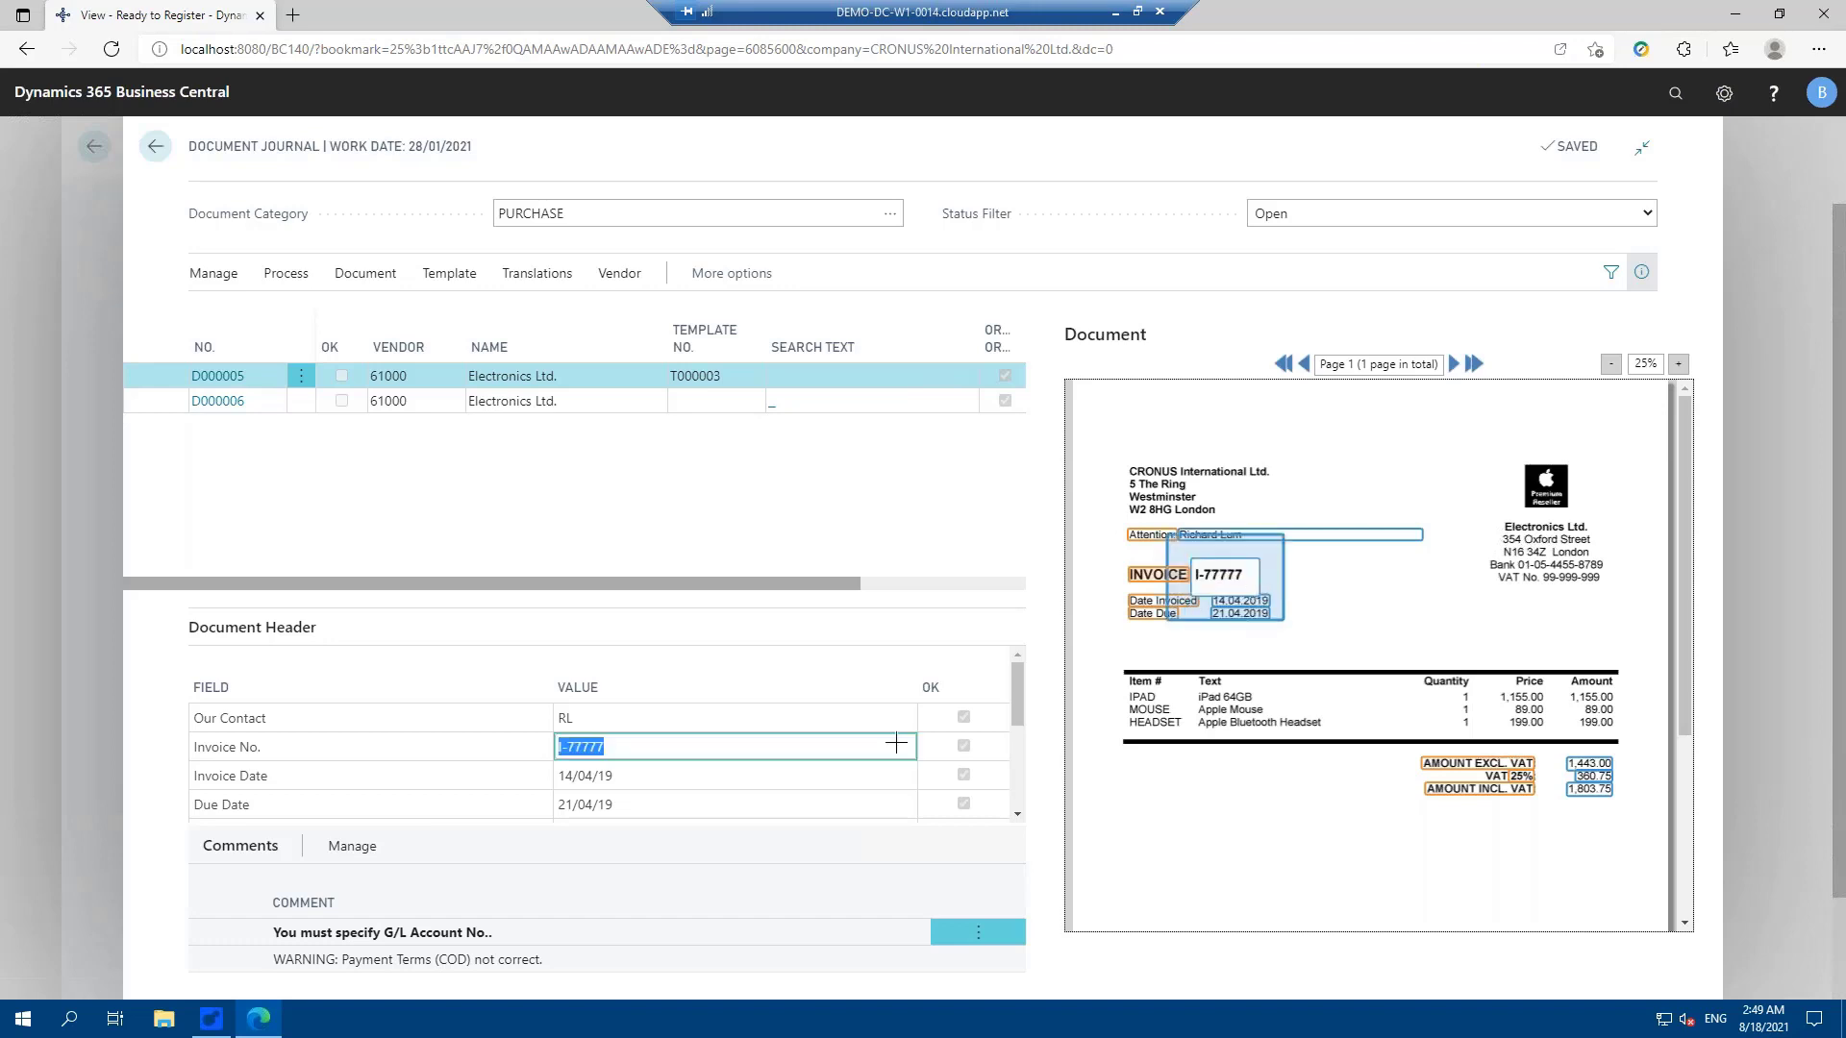
Step: Review the remaining header fields of document D000005 against the scan, from the invoice and due dates to the amounts and posting description
left_click(651, 771)
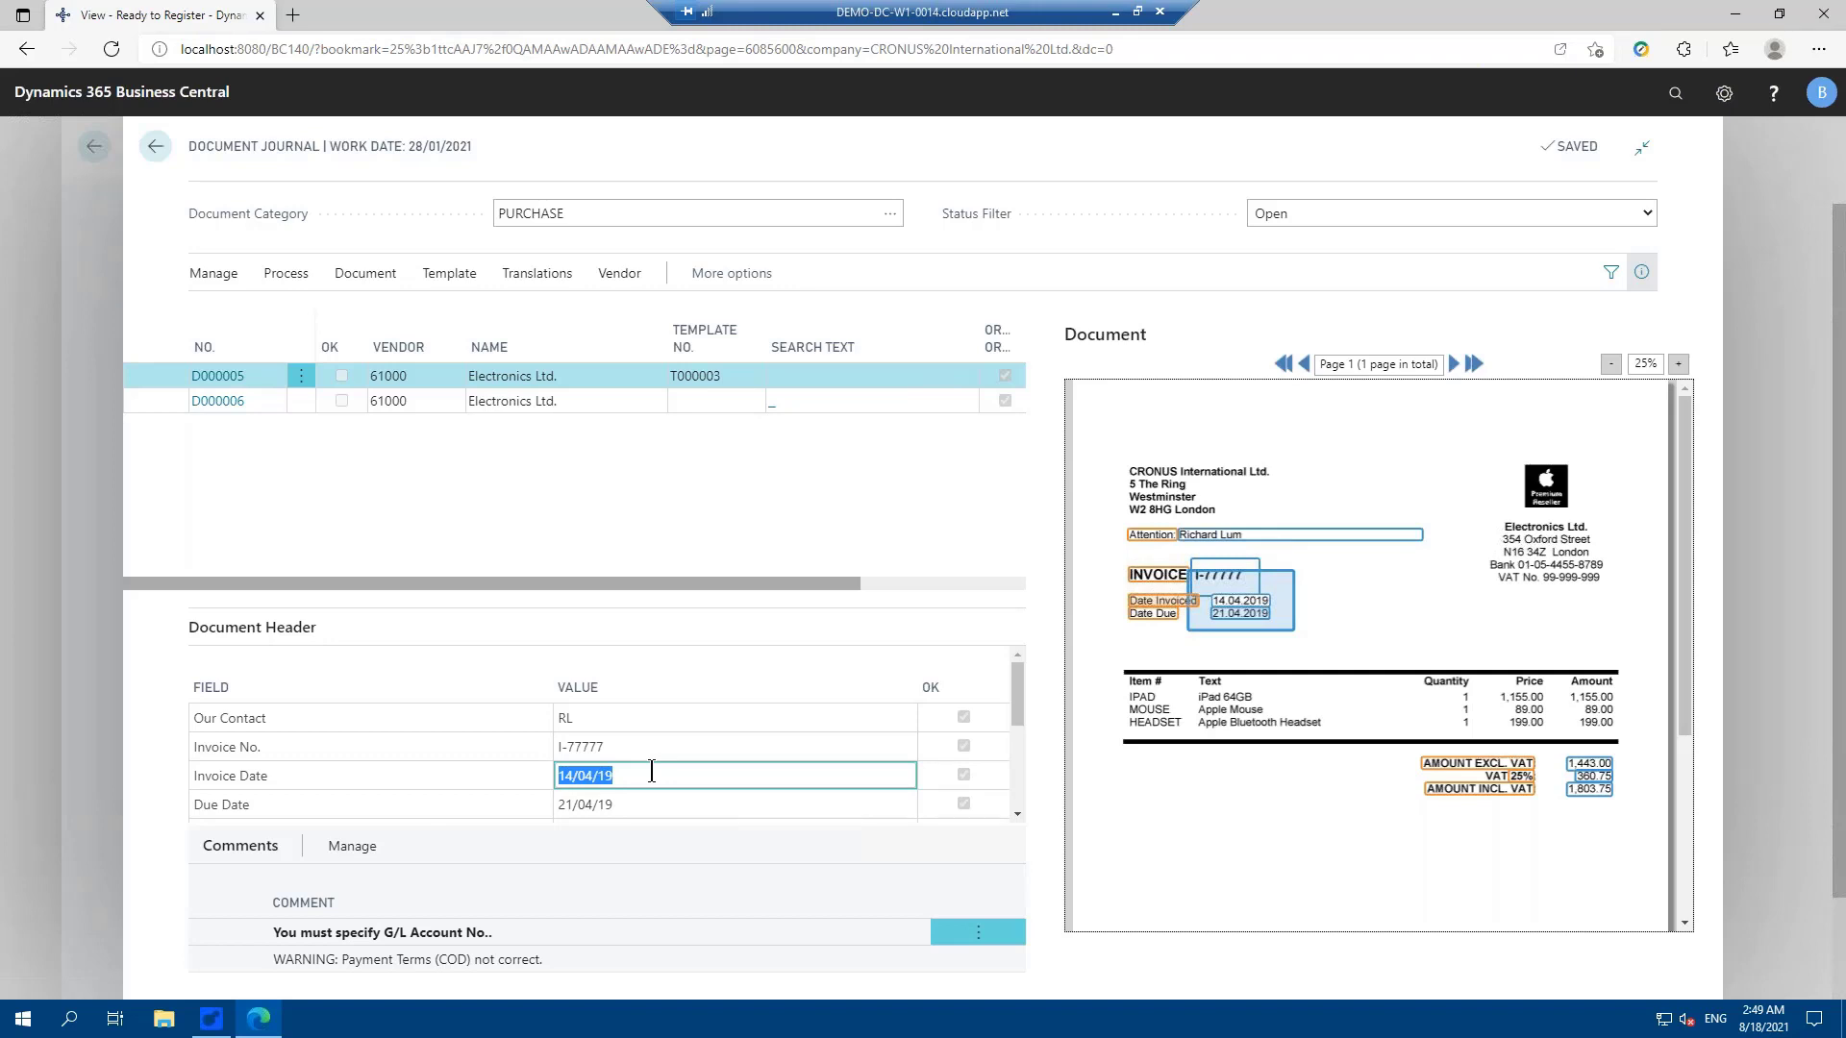
key("Return")
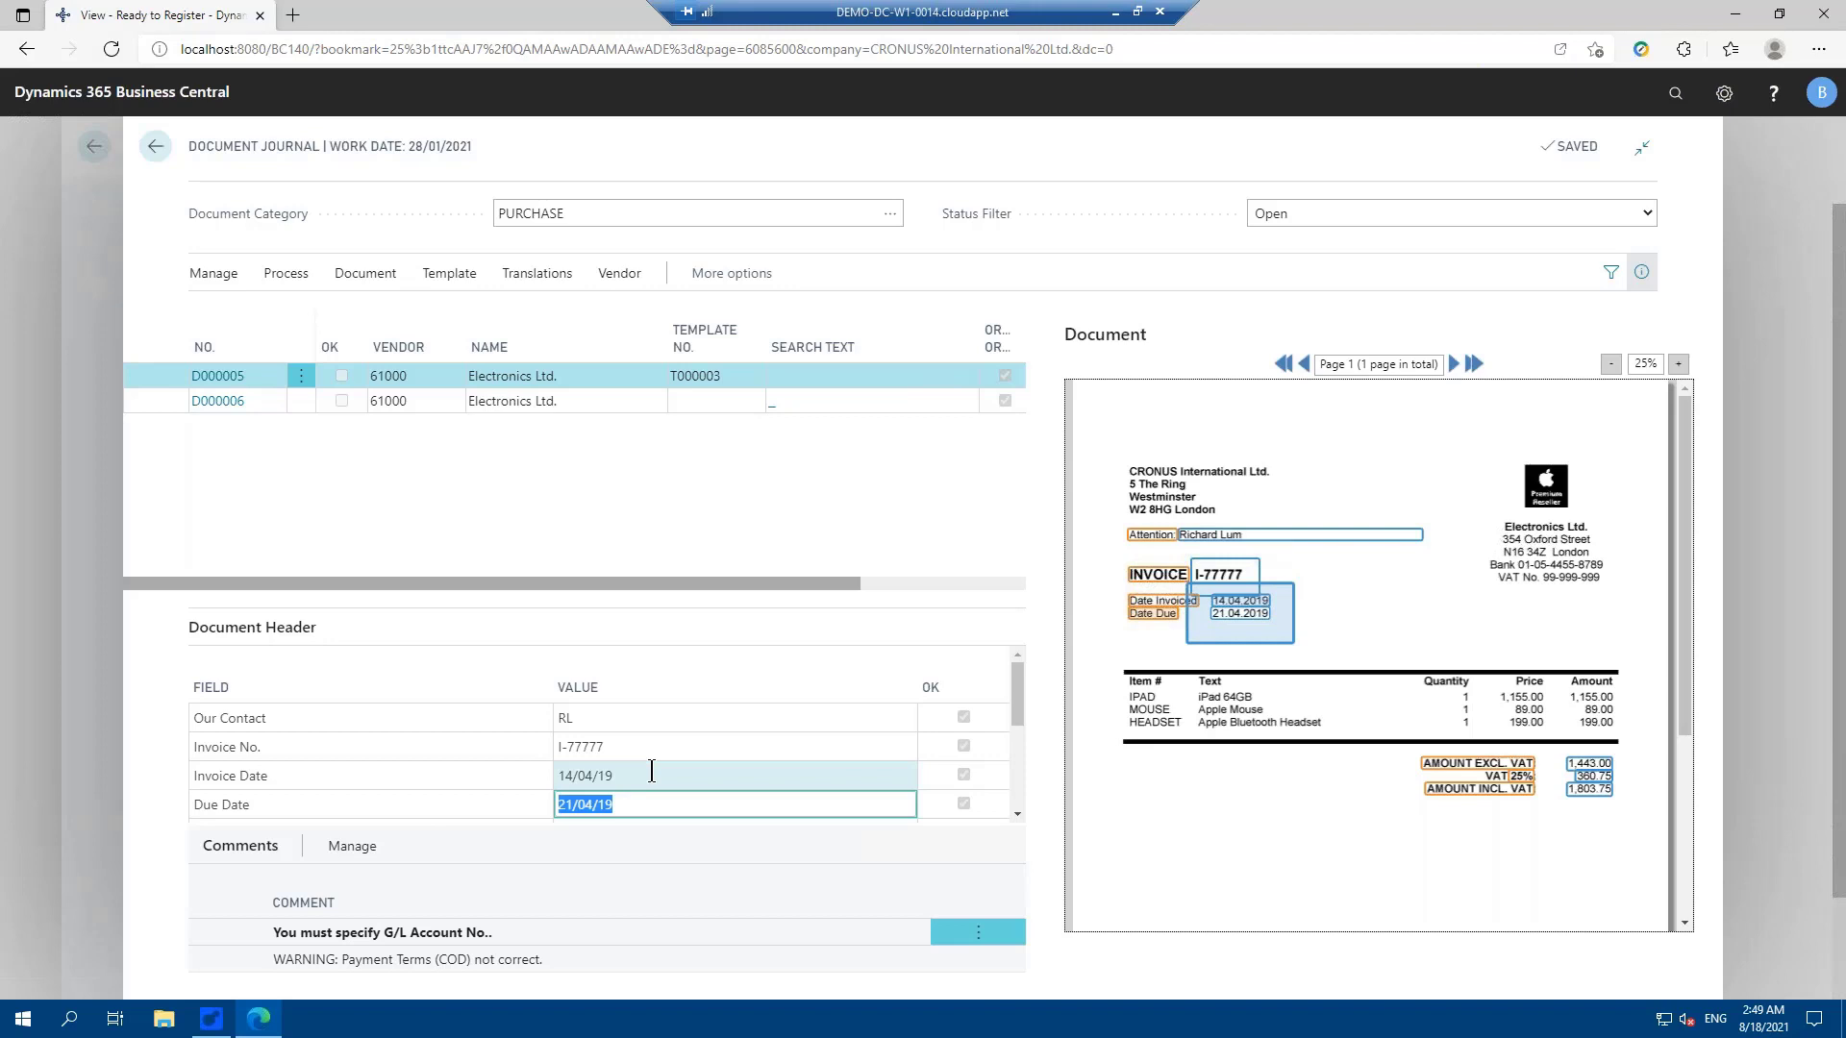
key("Return")
key("Return")
key("Return")
key("Return")
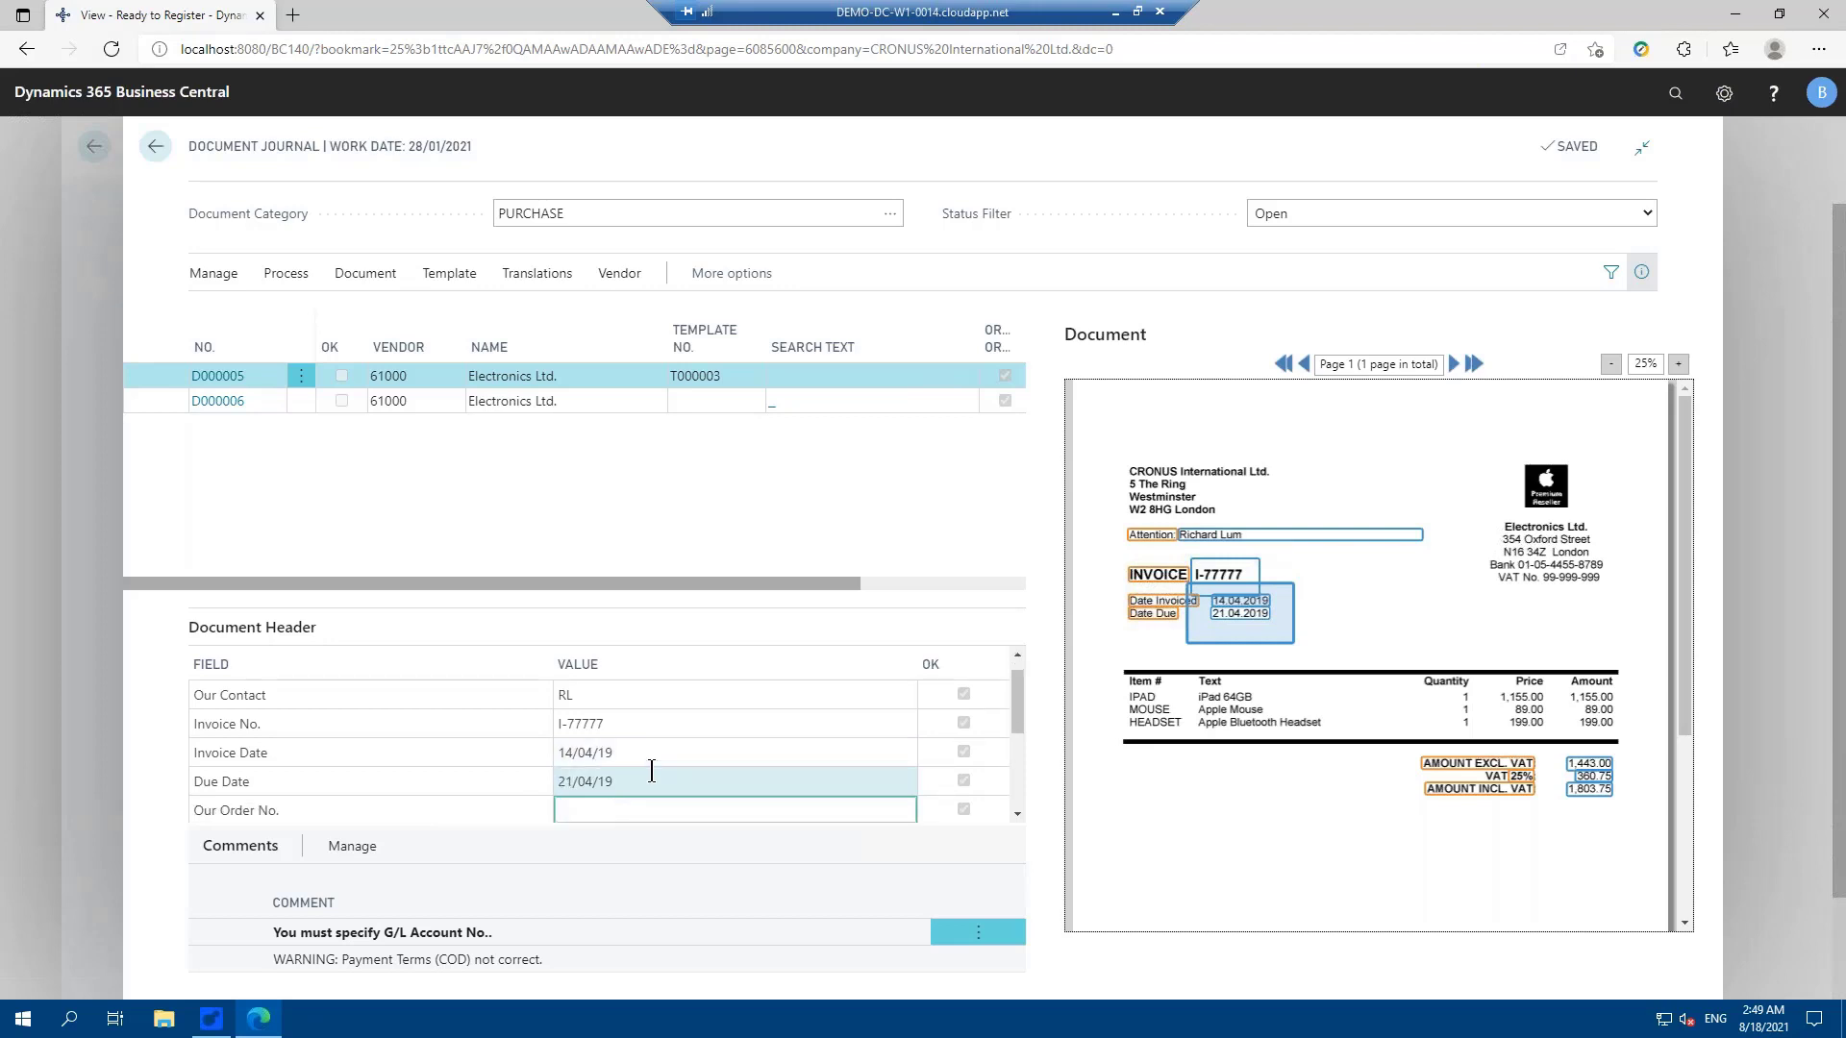
key("Return")
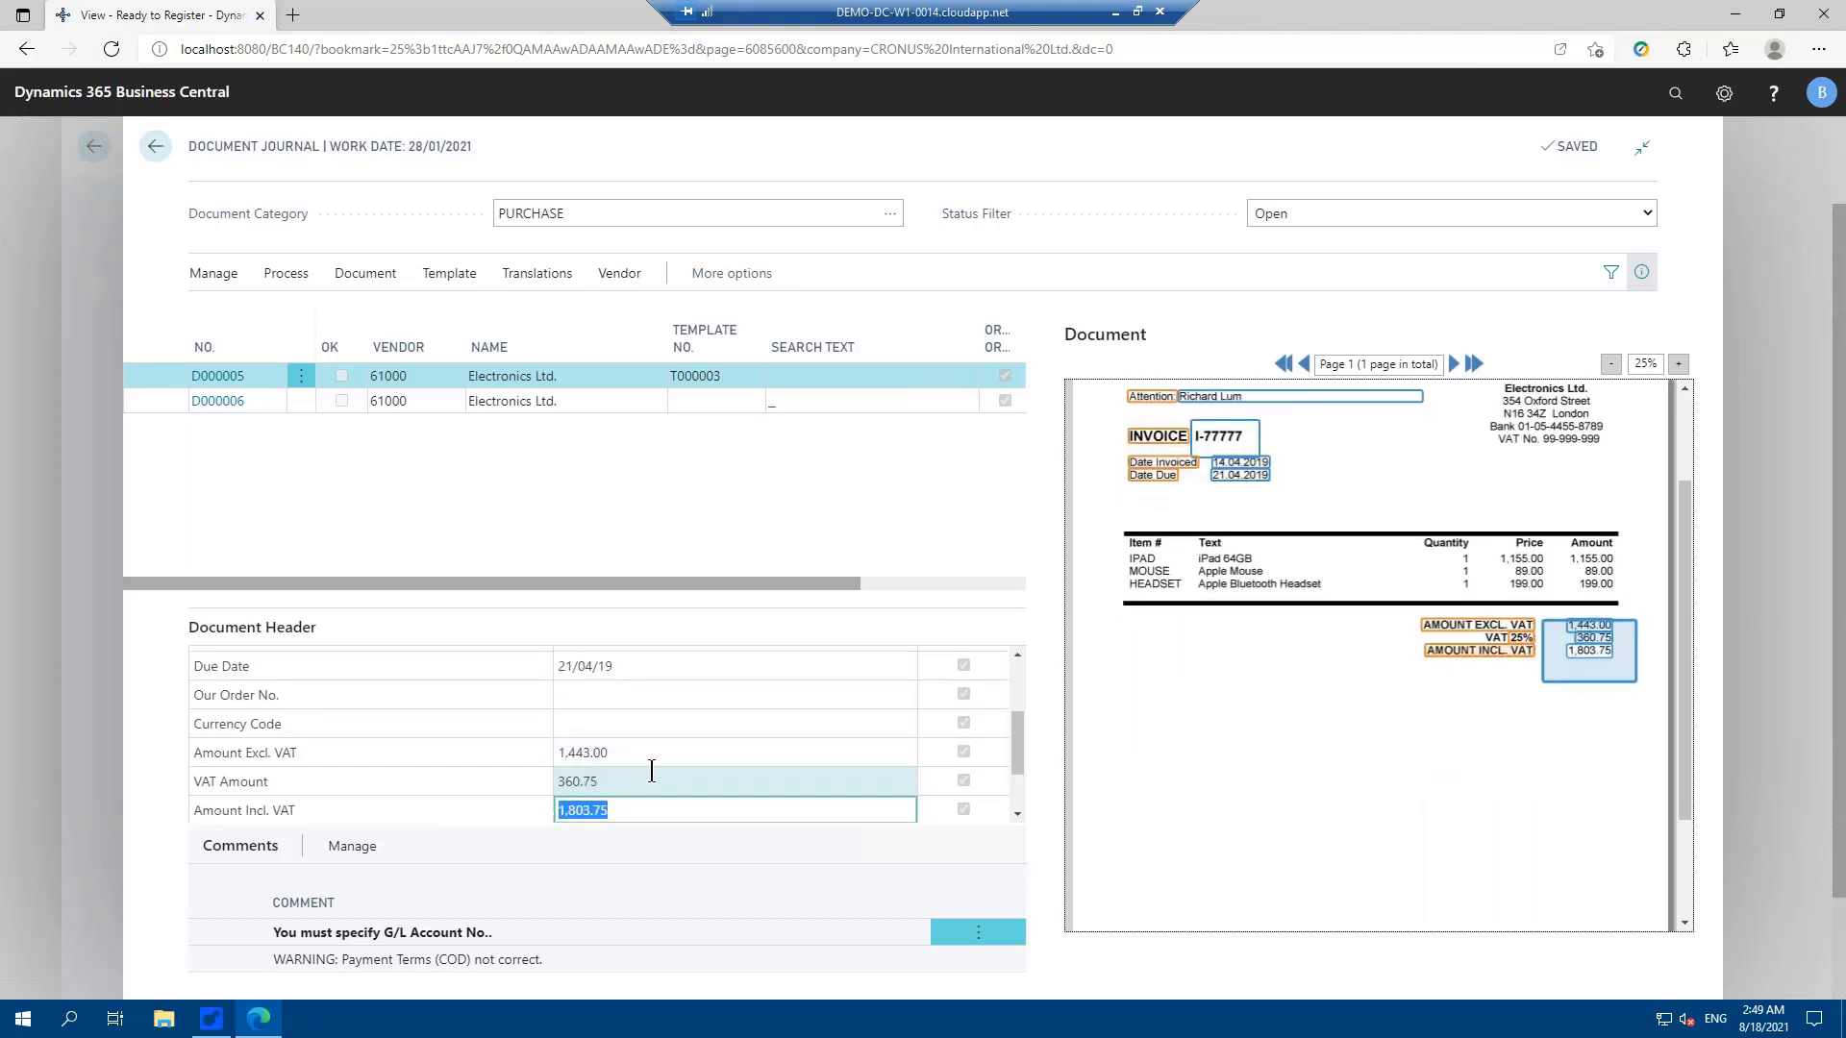
key("shift+Return")
key("shift+Return")
key("shift+Return")
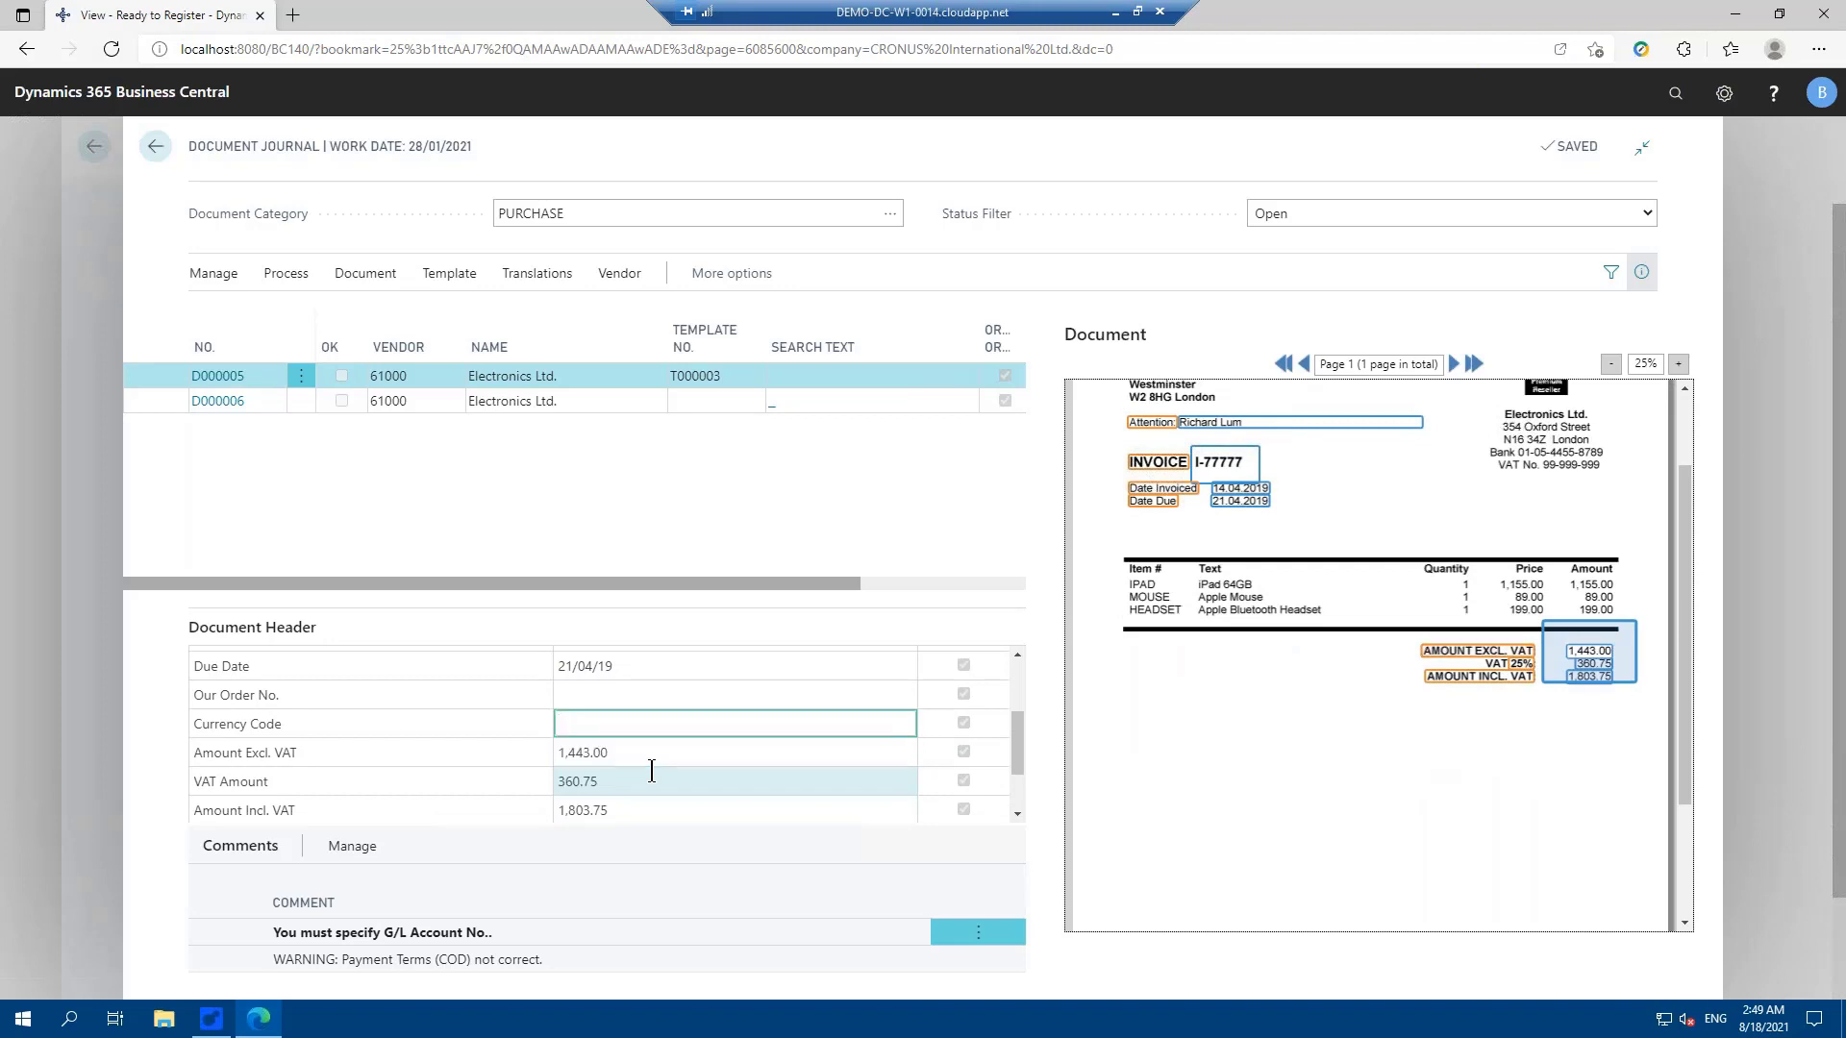
key("Return")
key("Return")
key("Return")
key("Return")
key("Return")
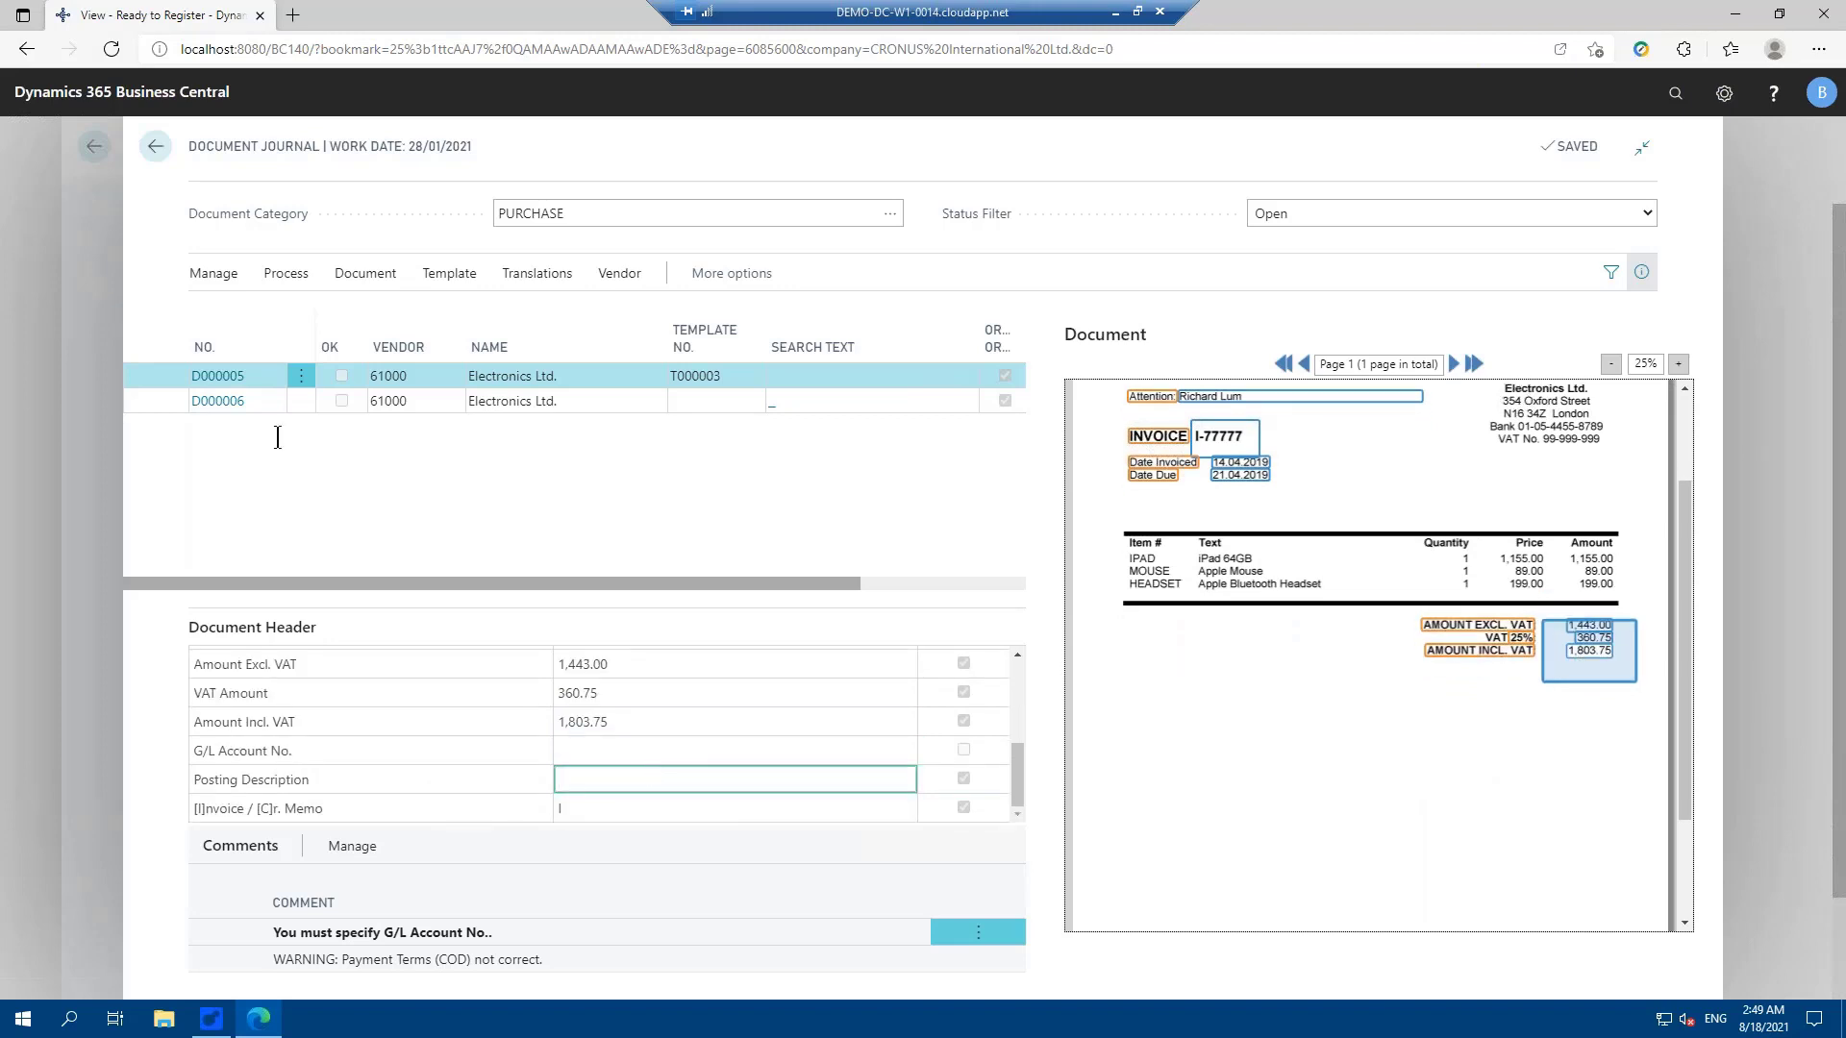
Step: On the document card of D000005, map the line fields No. and Description to the scan's Item # and Text column headings
left_click(365, 277)
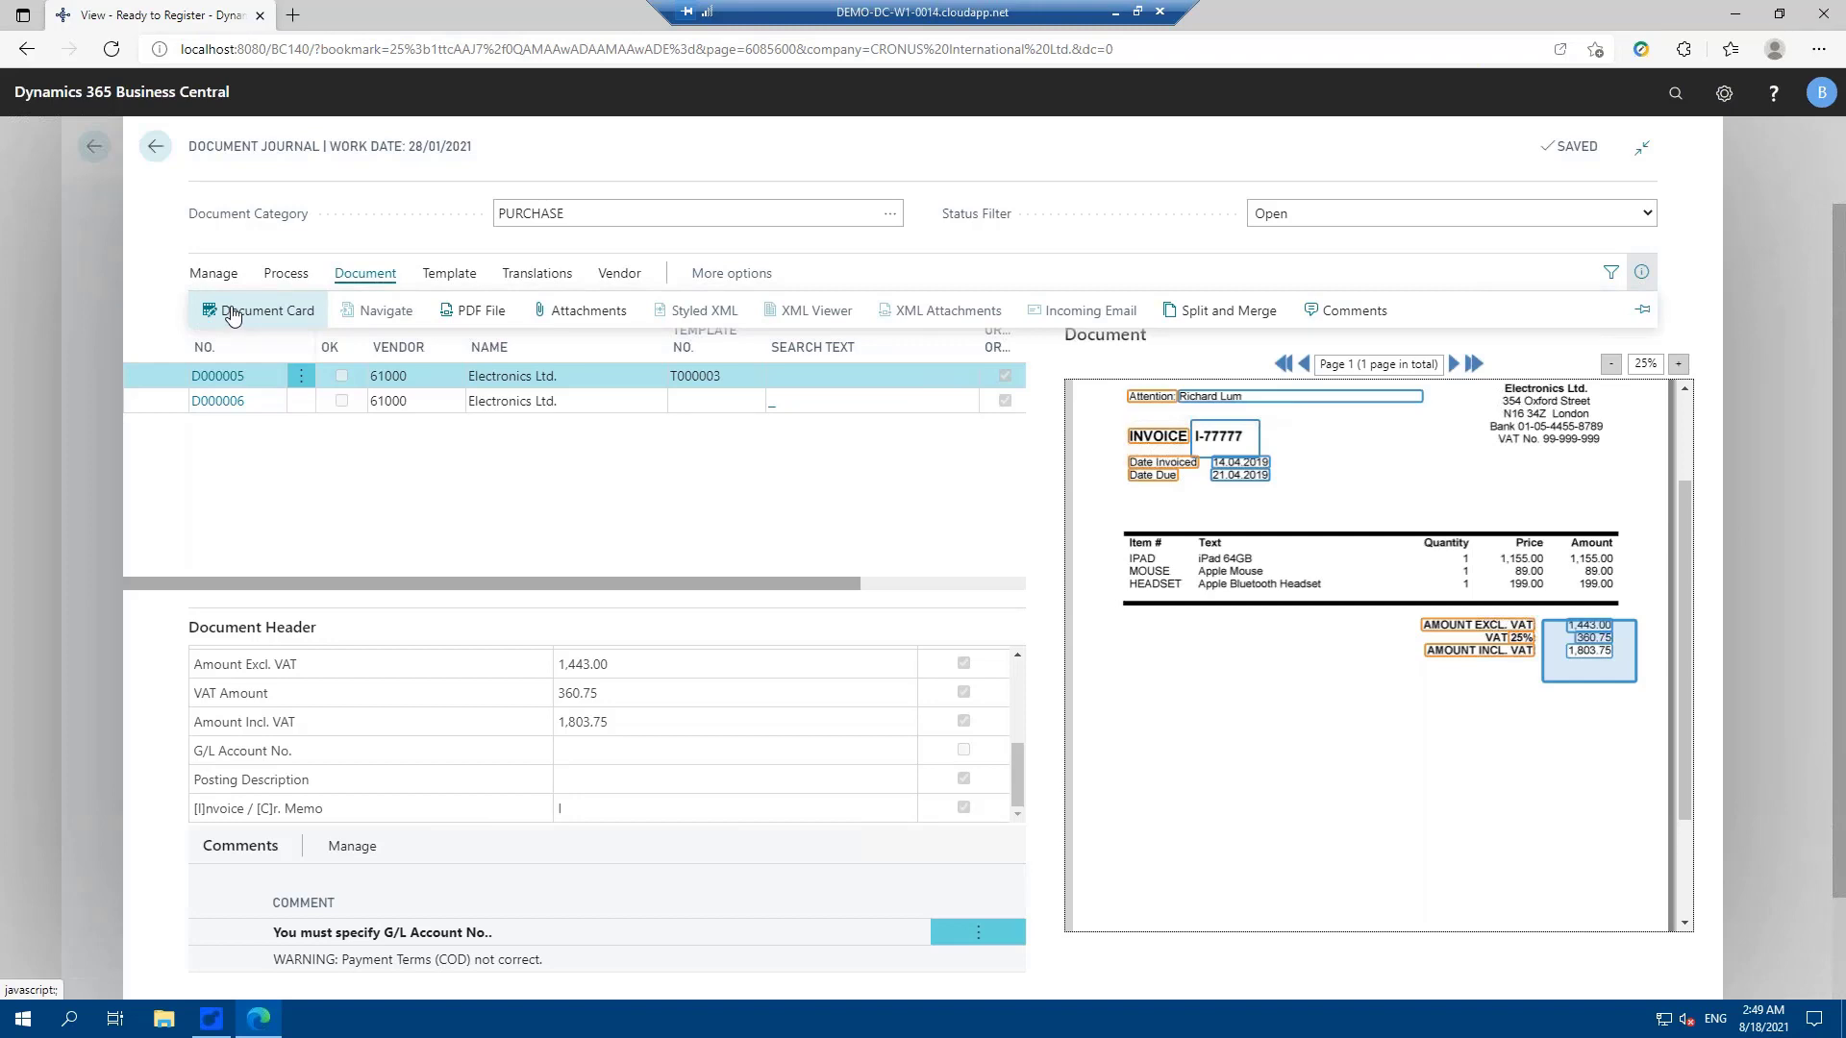
left_click(233, 314)
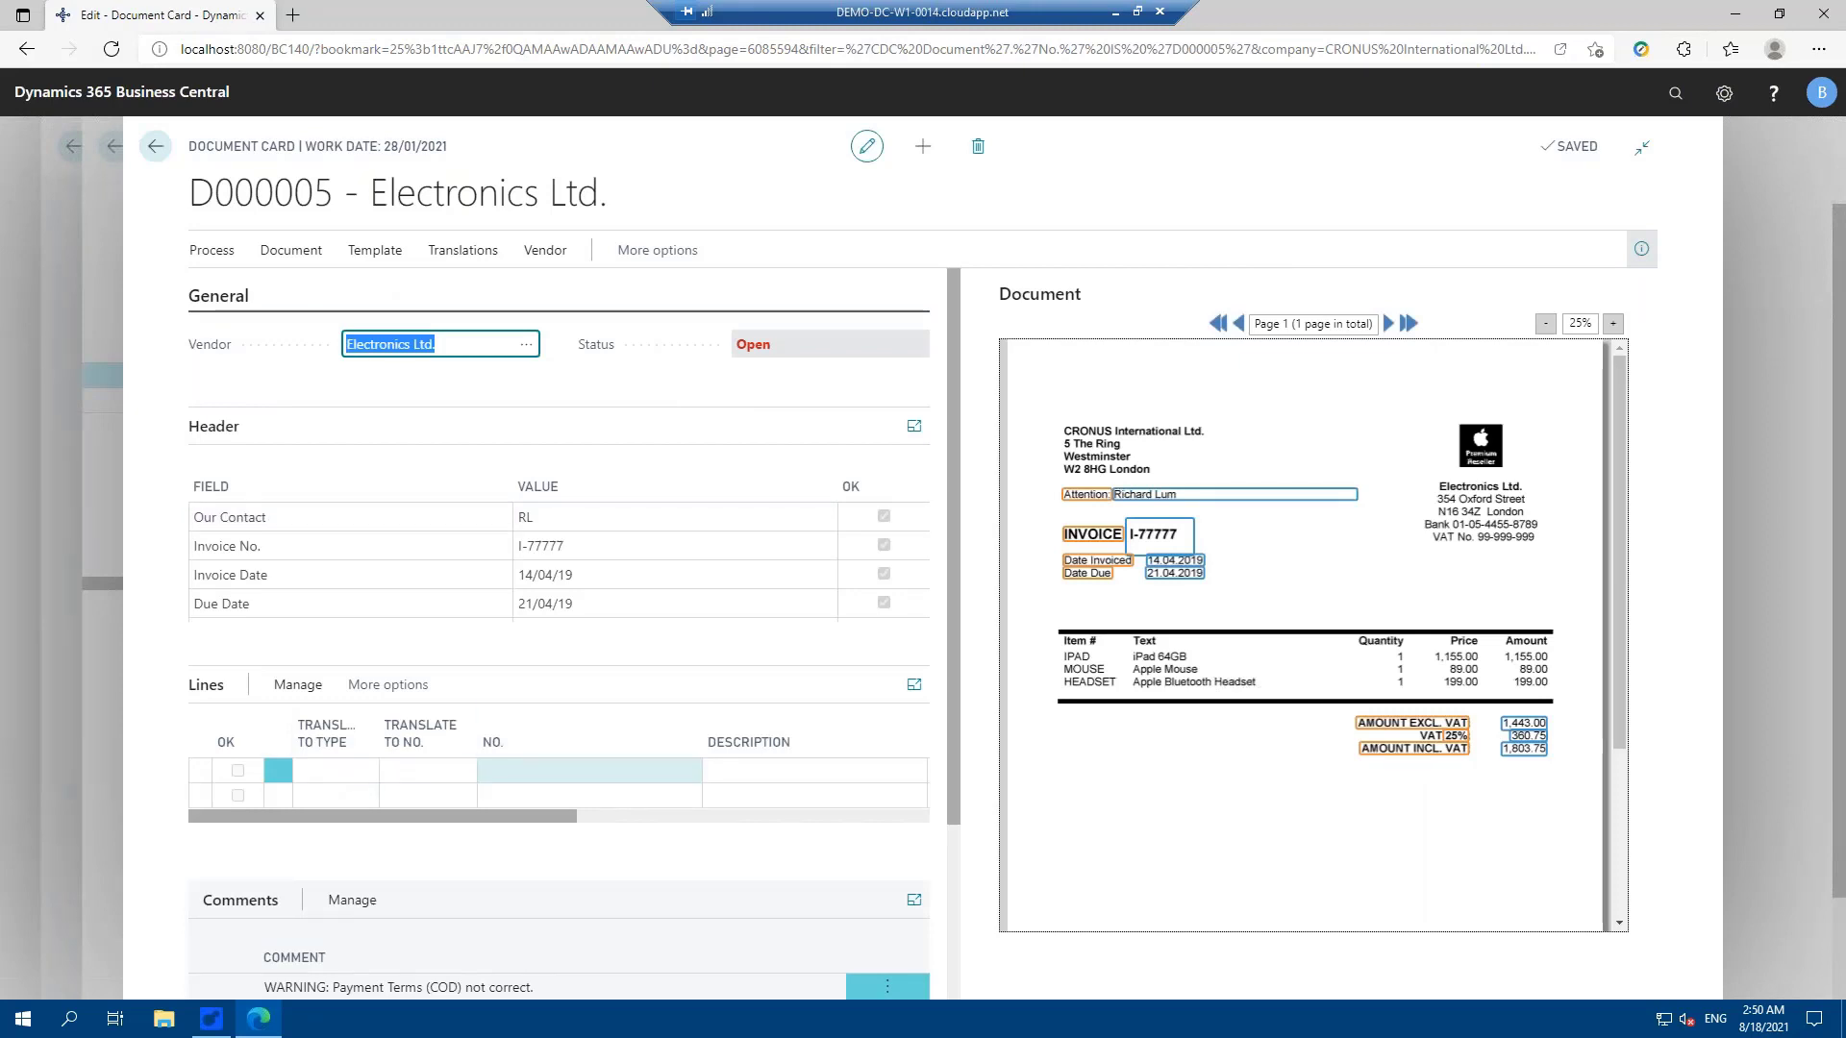
left_click(575, 771)
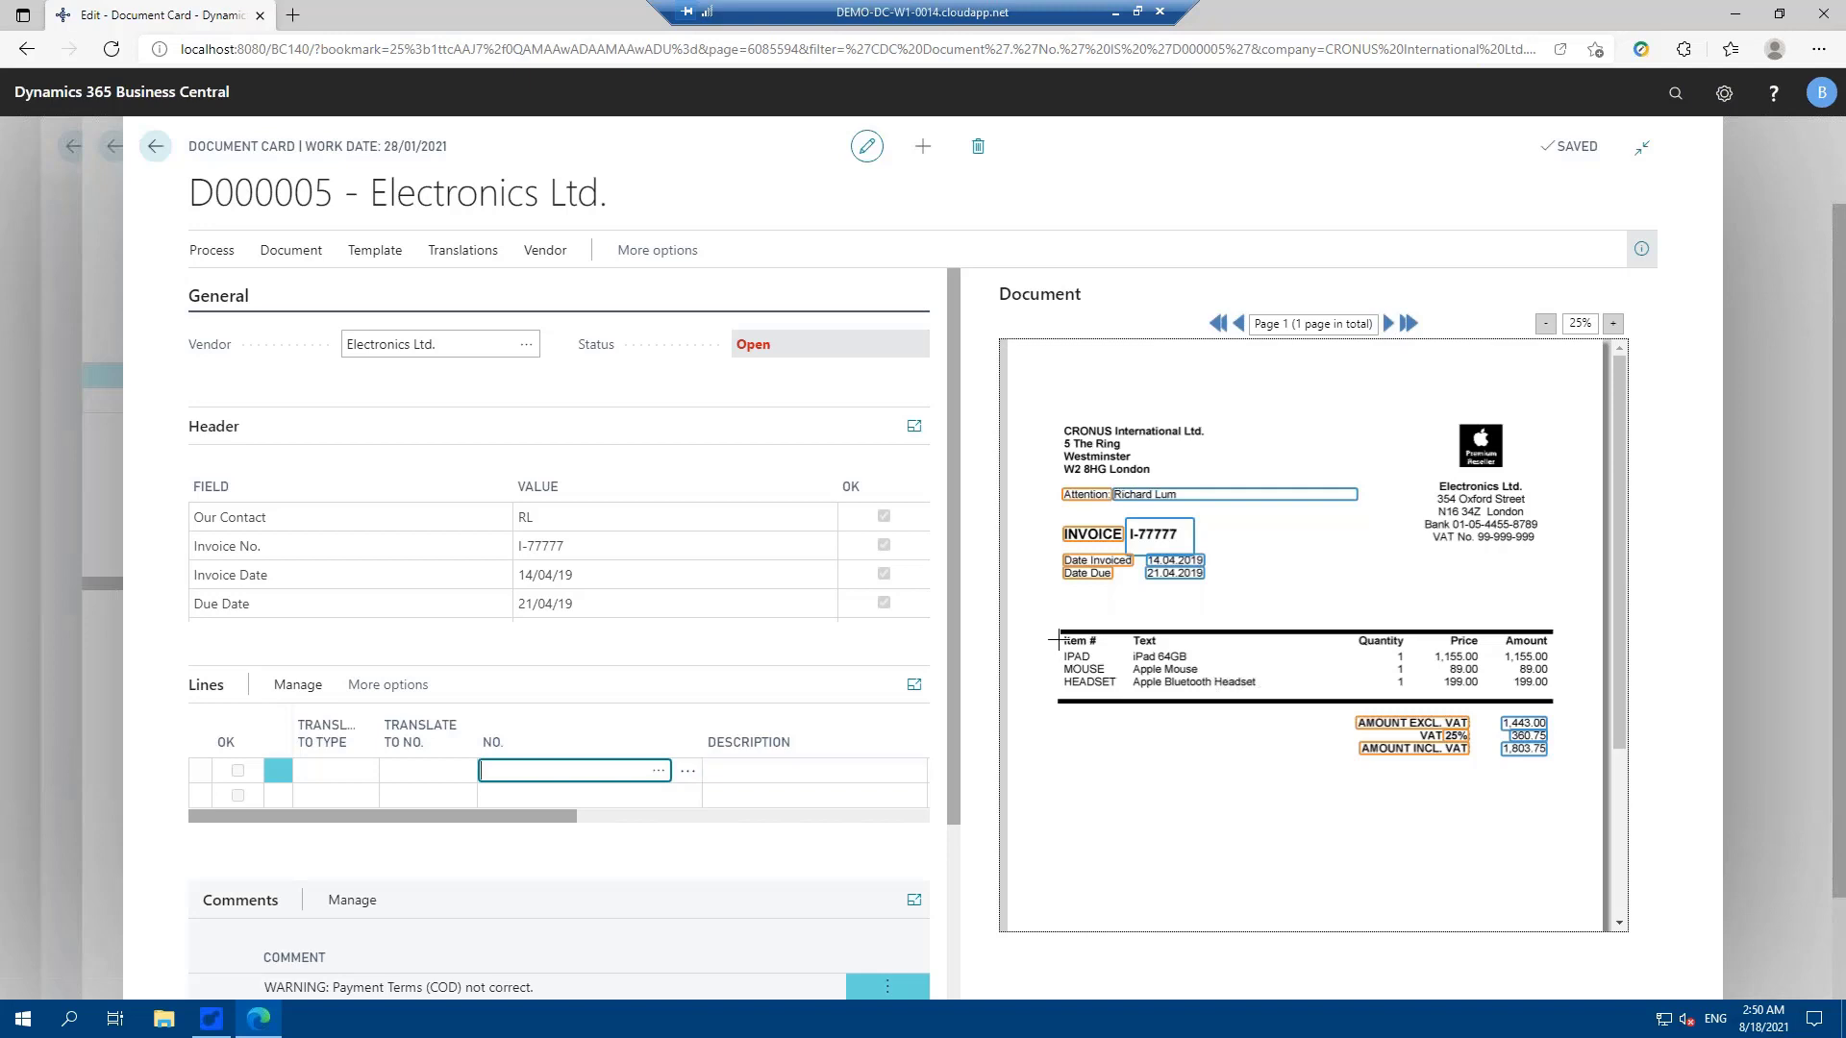
left_click_drag(1057, 639, 1122, 642)
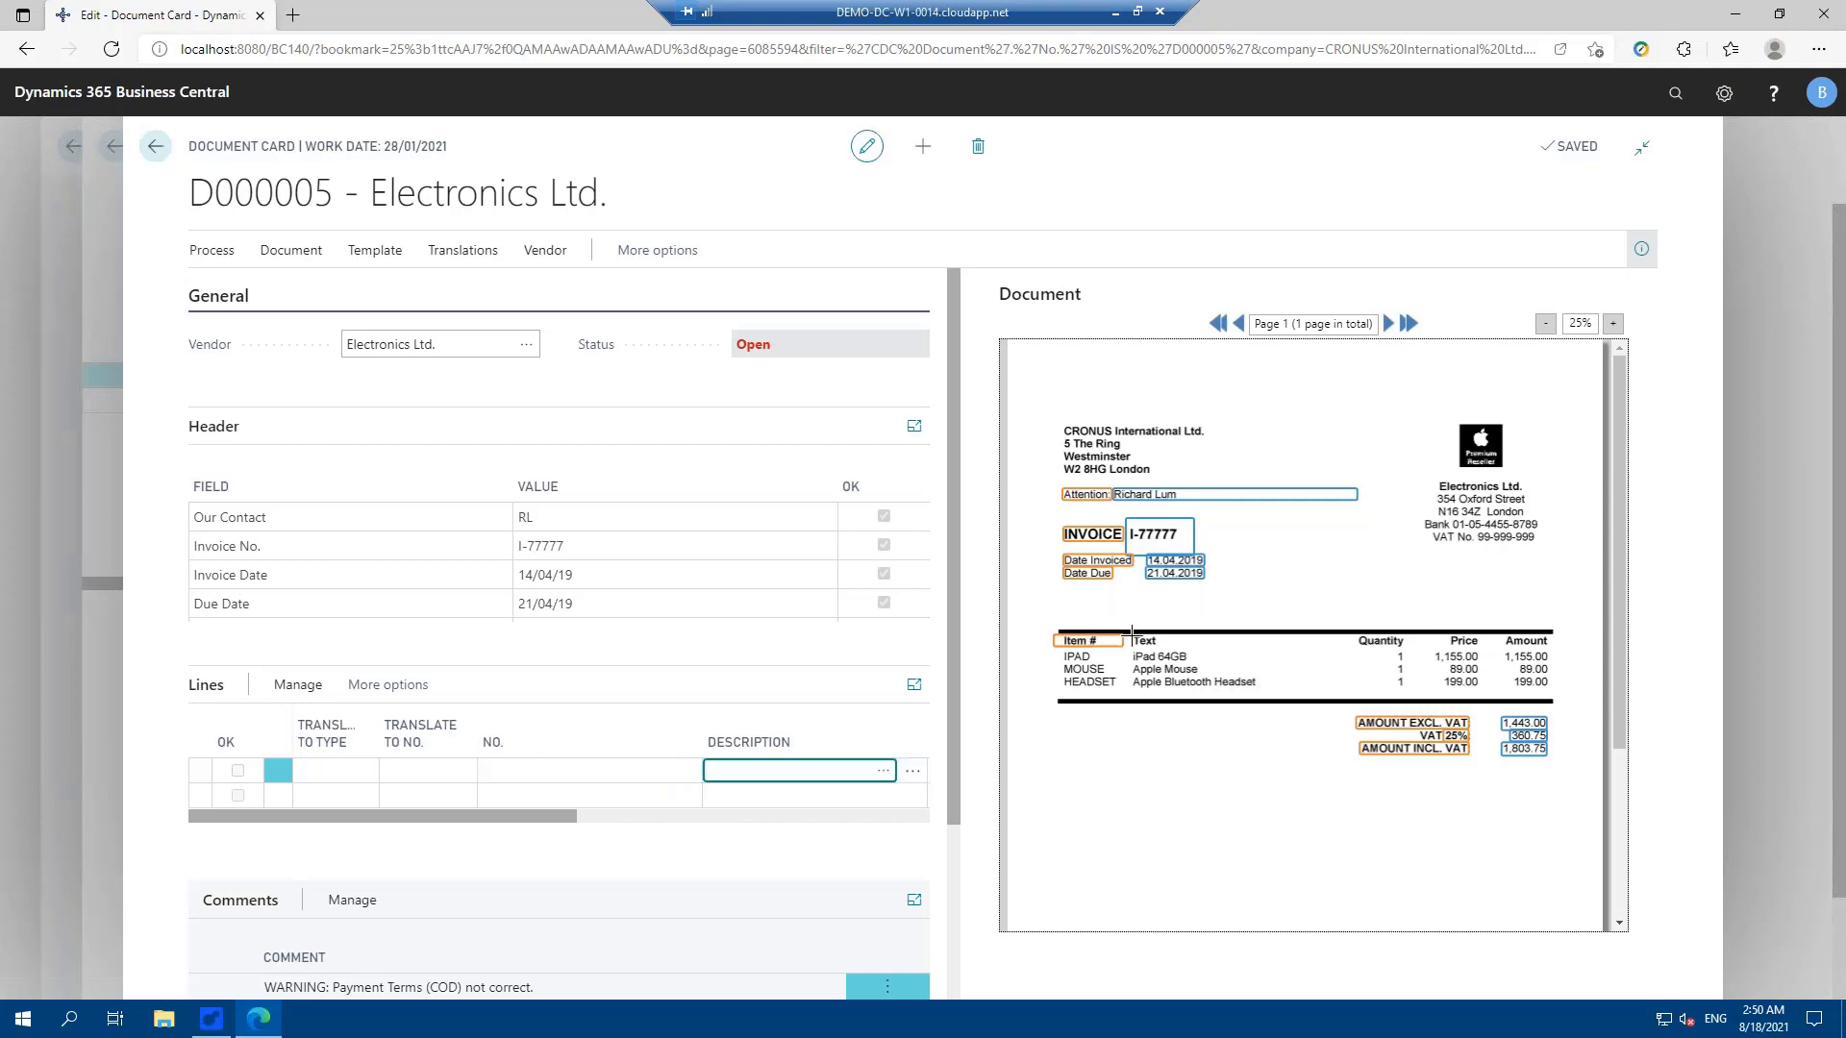
left_click_drag(1131, 634, 1352, 642)
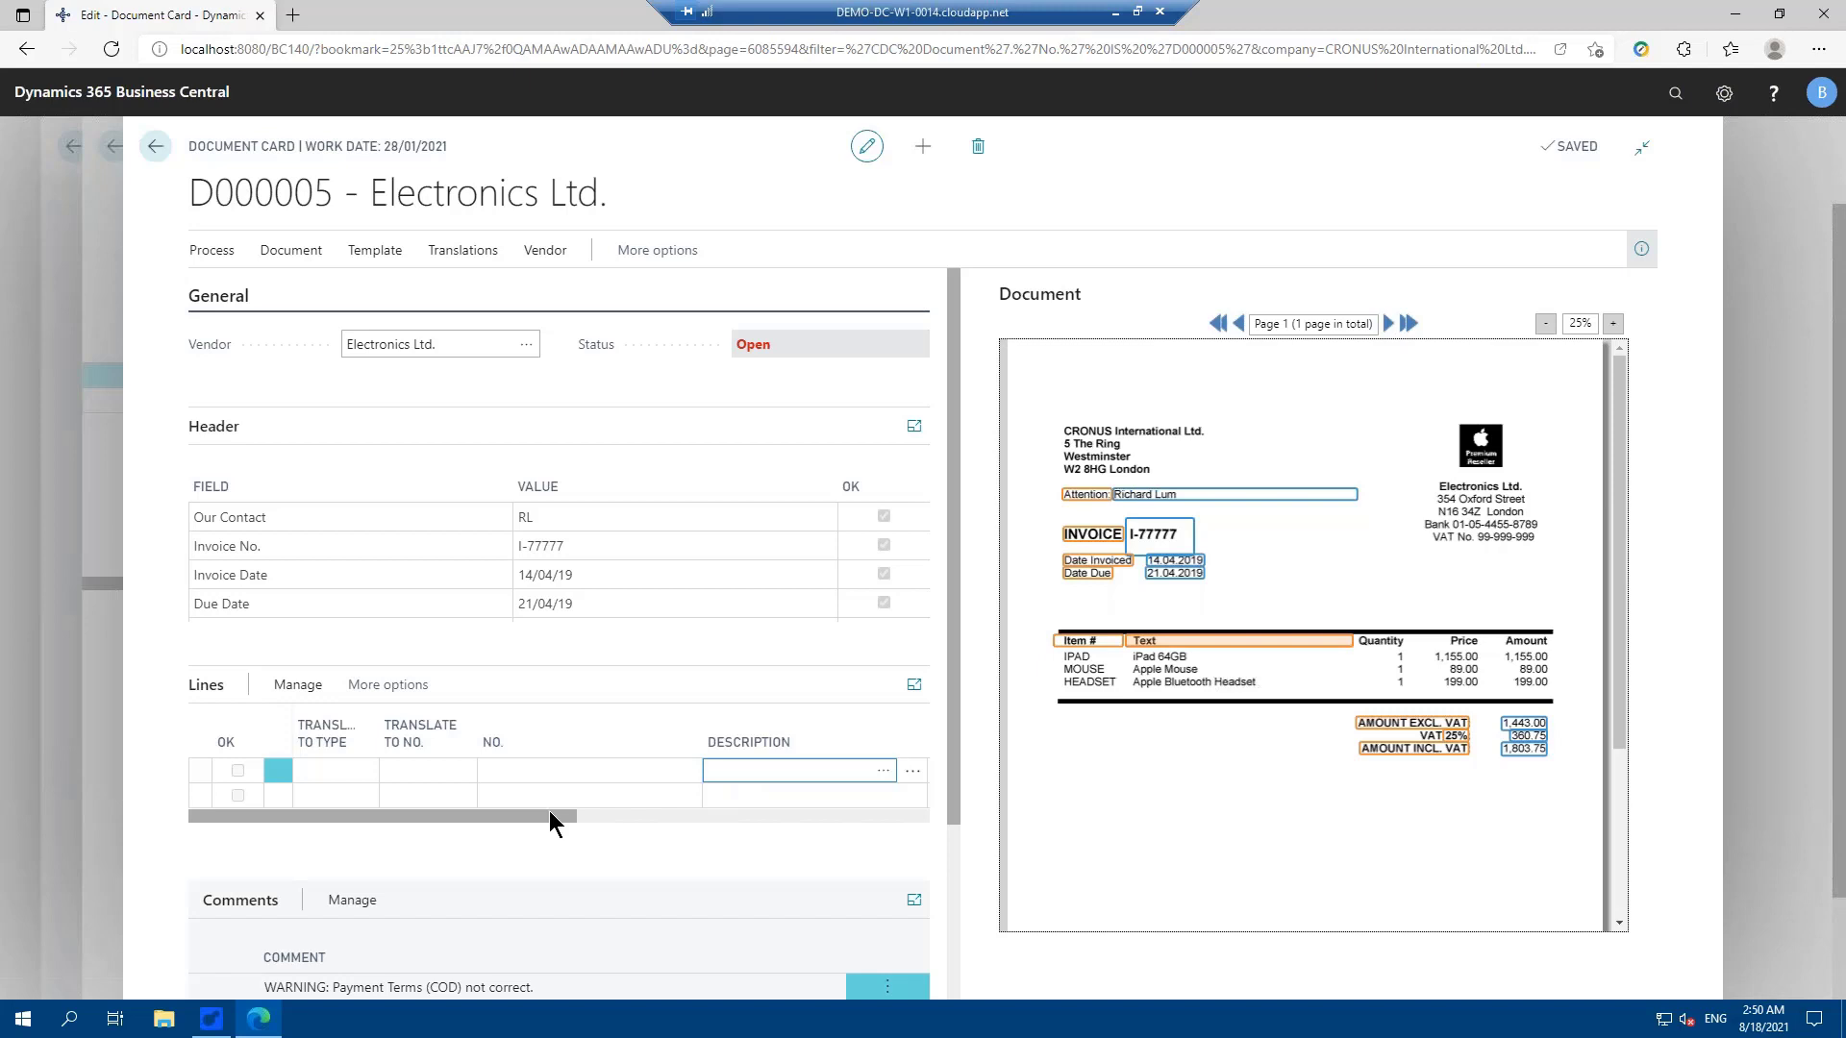
Step: Map the line fields Quantity, Unit Cost and Line Amount to the scan's Quantity, Price and Amount column headings
left_click(658, 819)
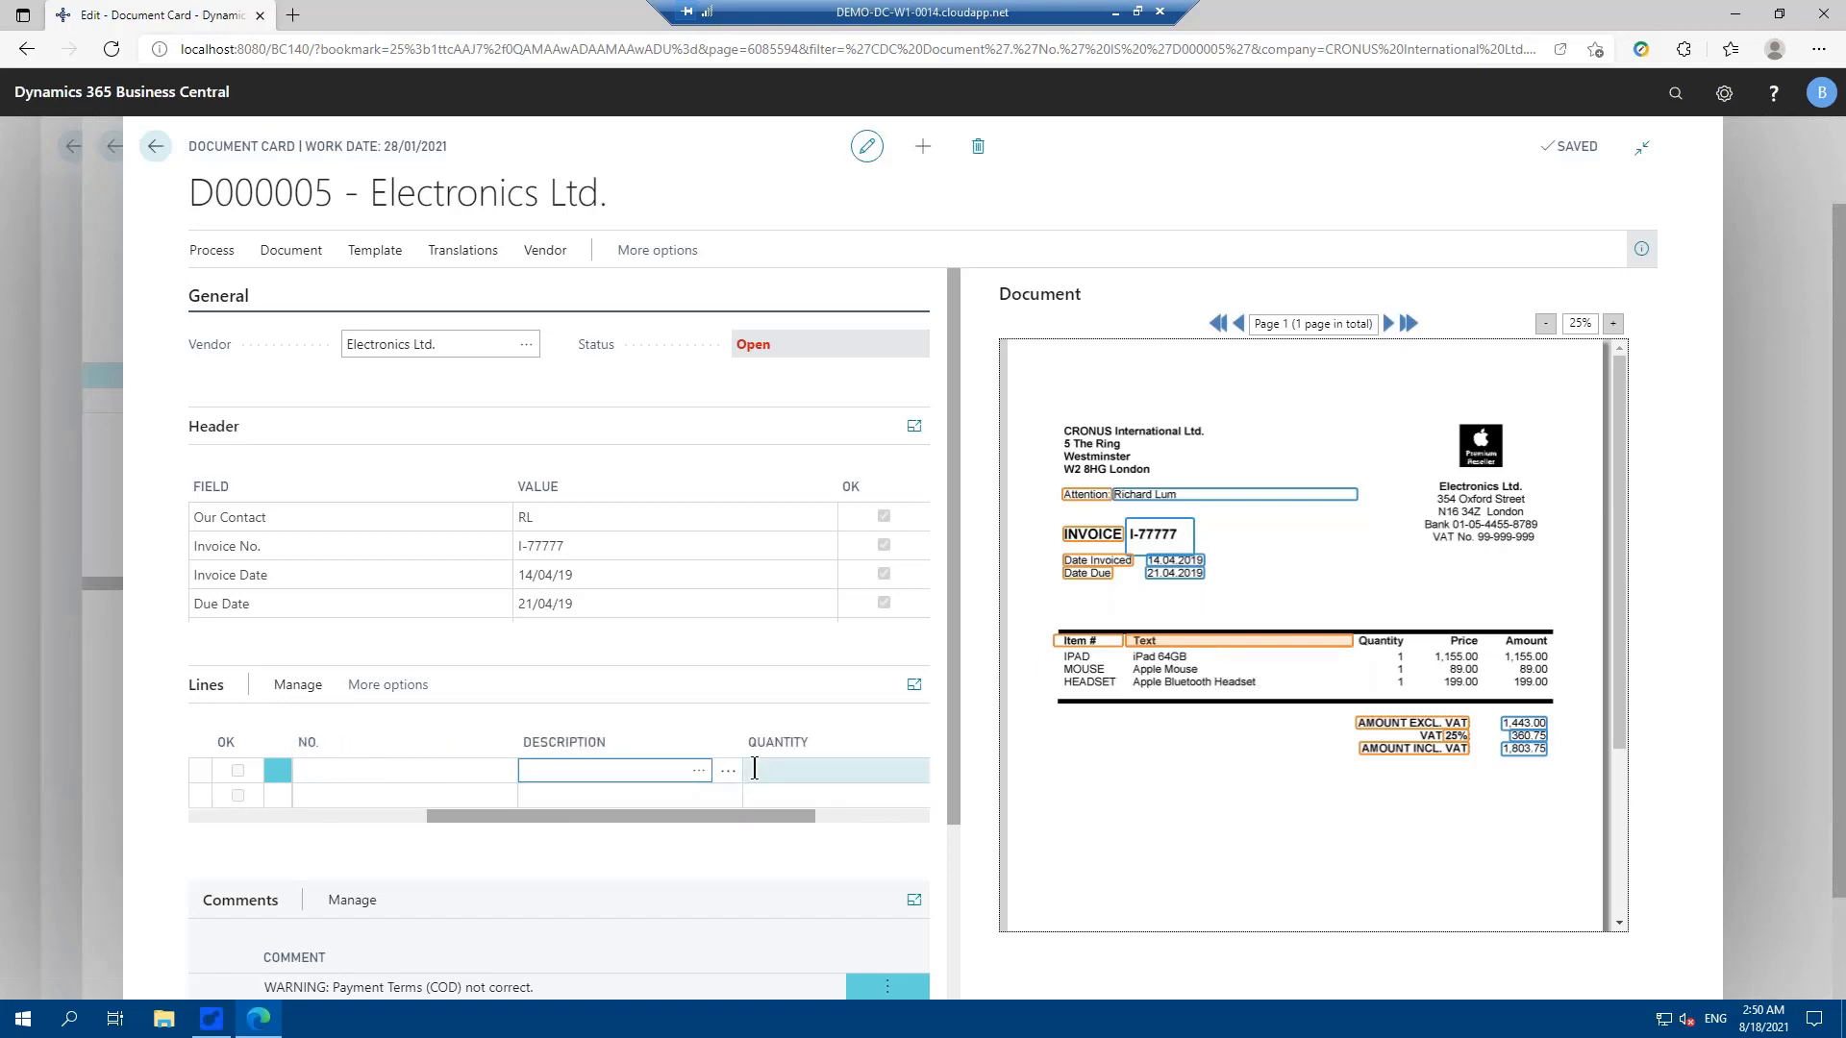
left_click(755, 770)
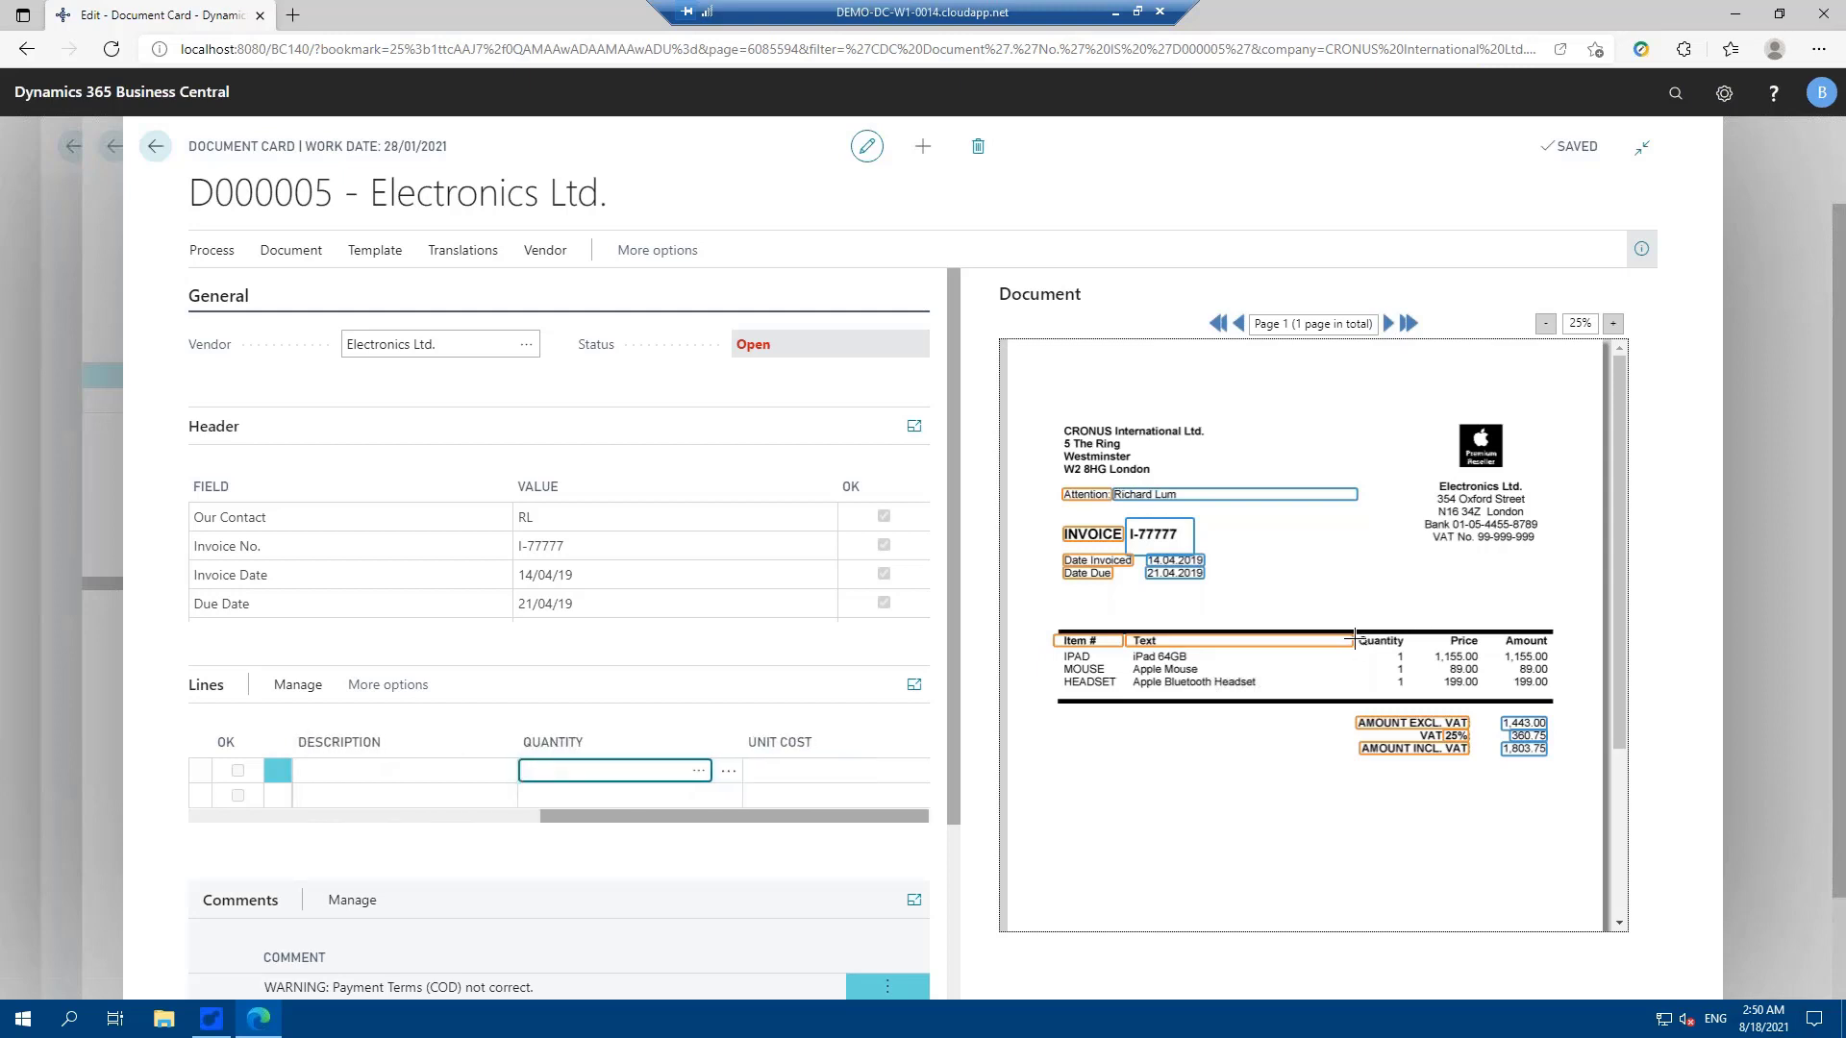
left_click_drag(1353, 635, 1409, 642)
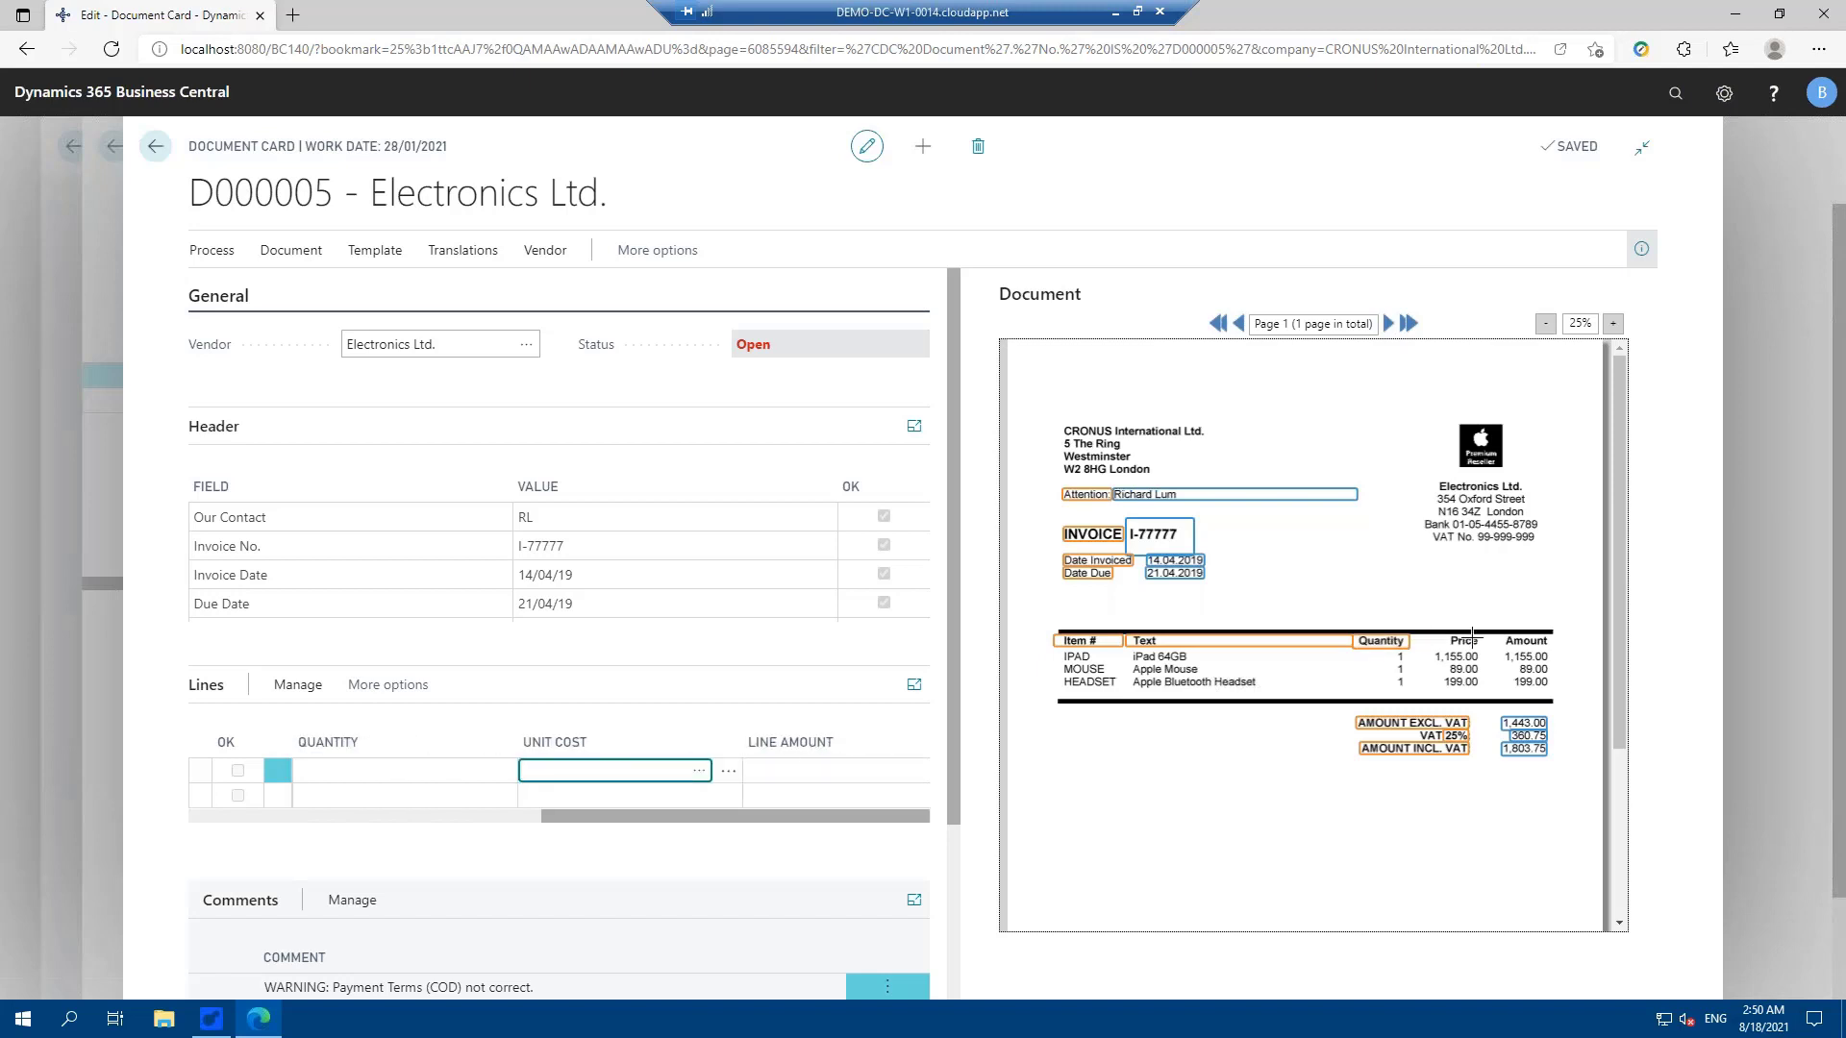
left_click_drag(1423, 637, 1476, 644)
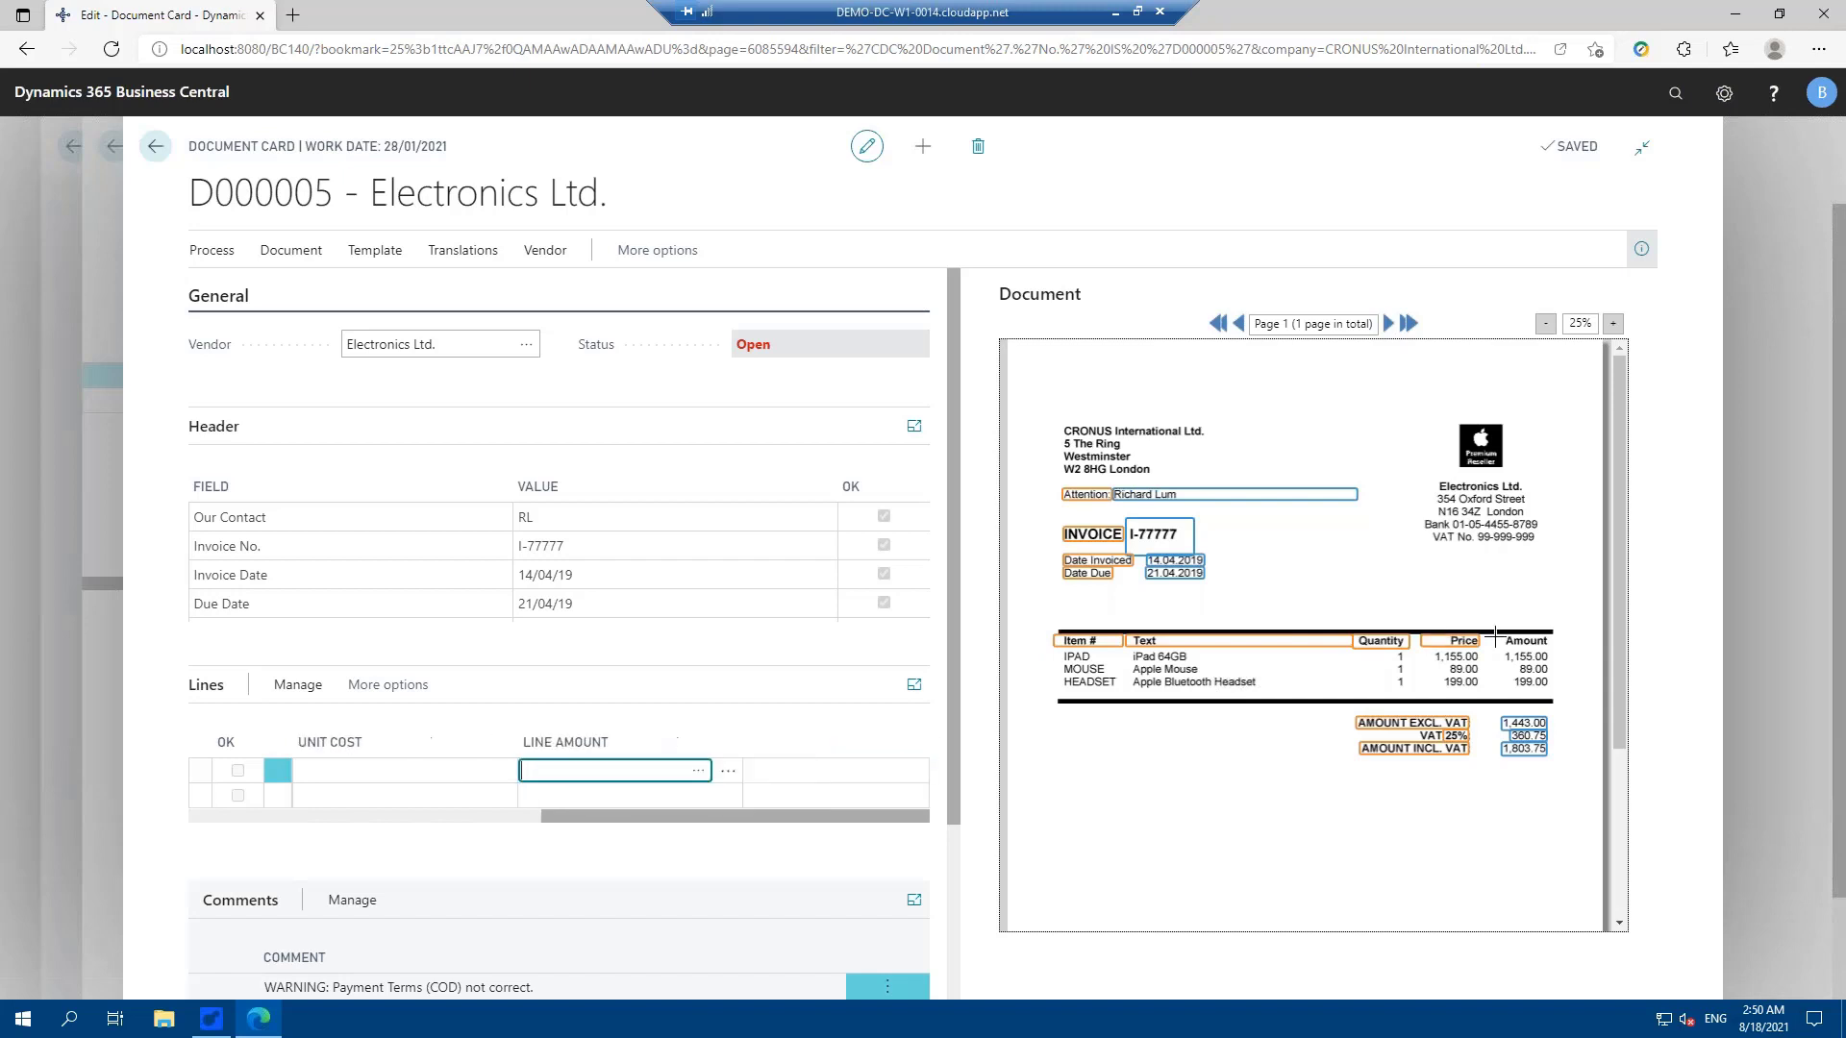
left_click_drag(1494, 635, 1551, 648)
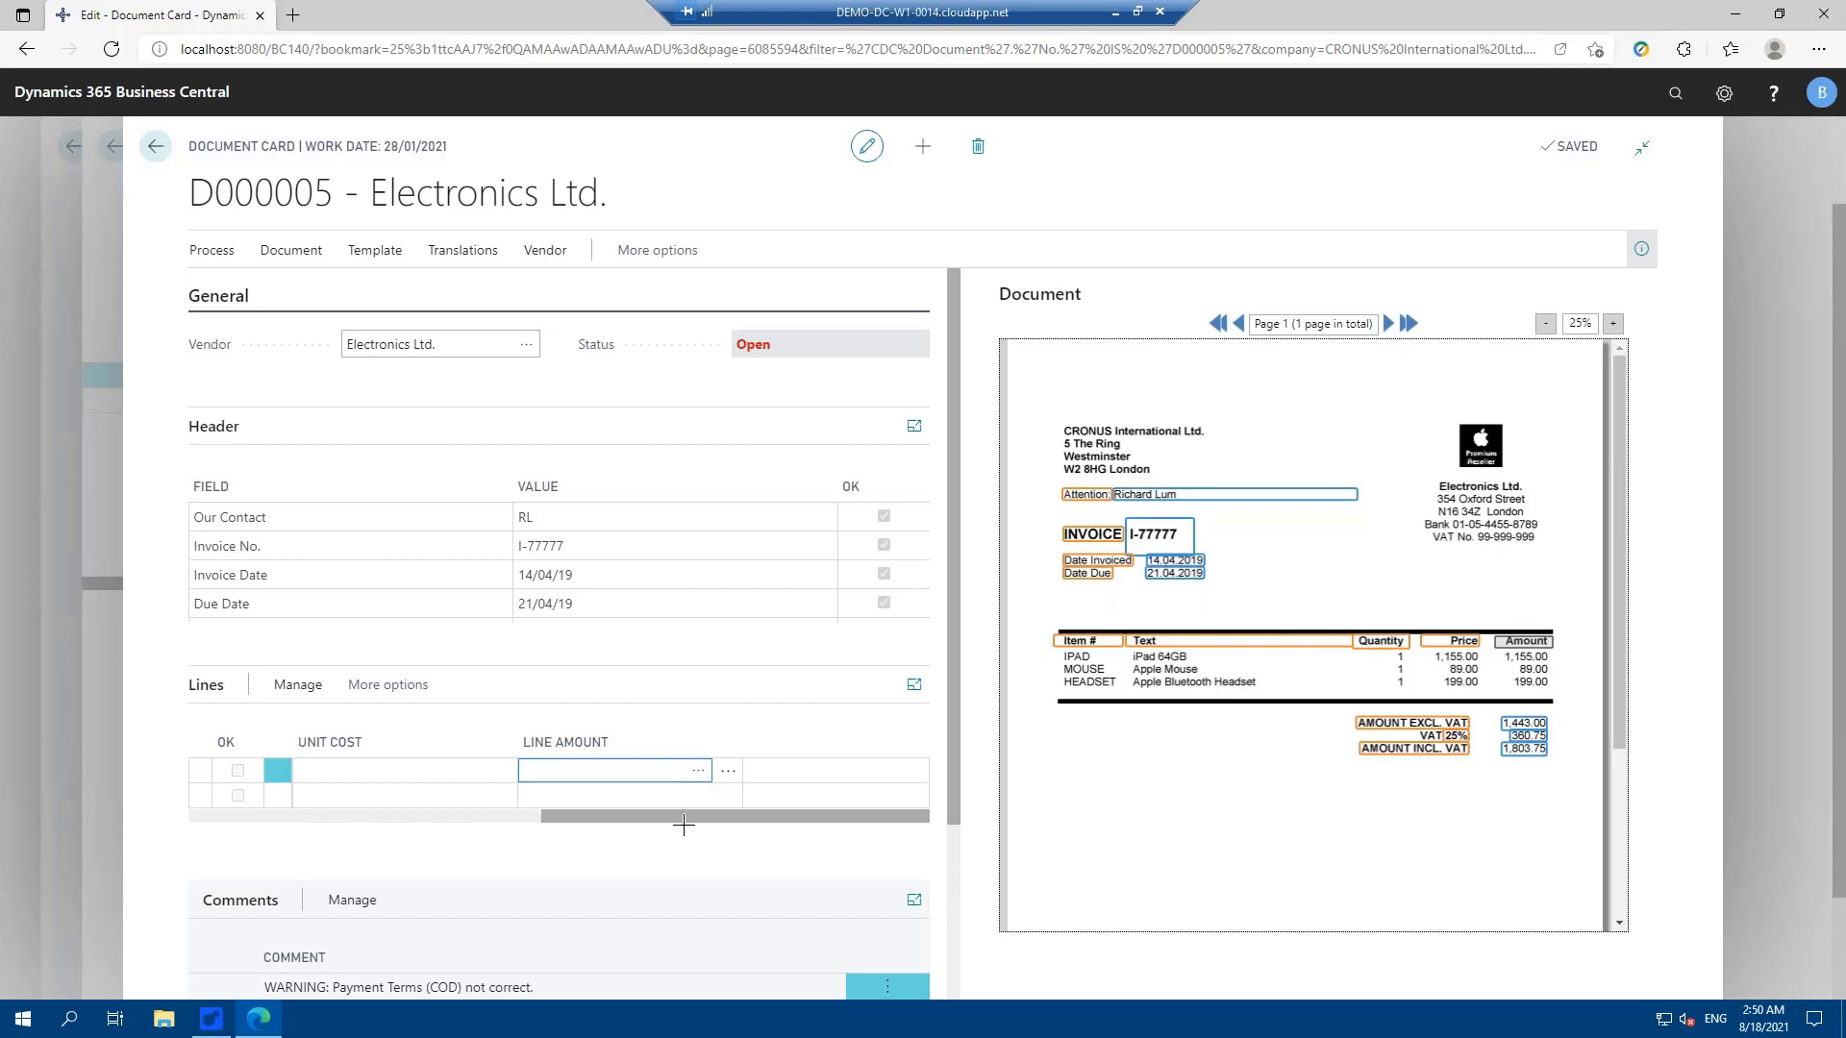
Step: Run field recognition on document D000005 to fill its lines from the mapped column headings
left_click(221, 256)
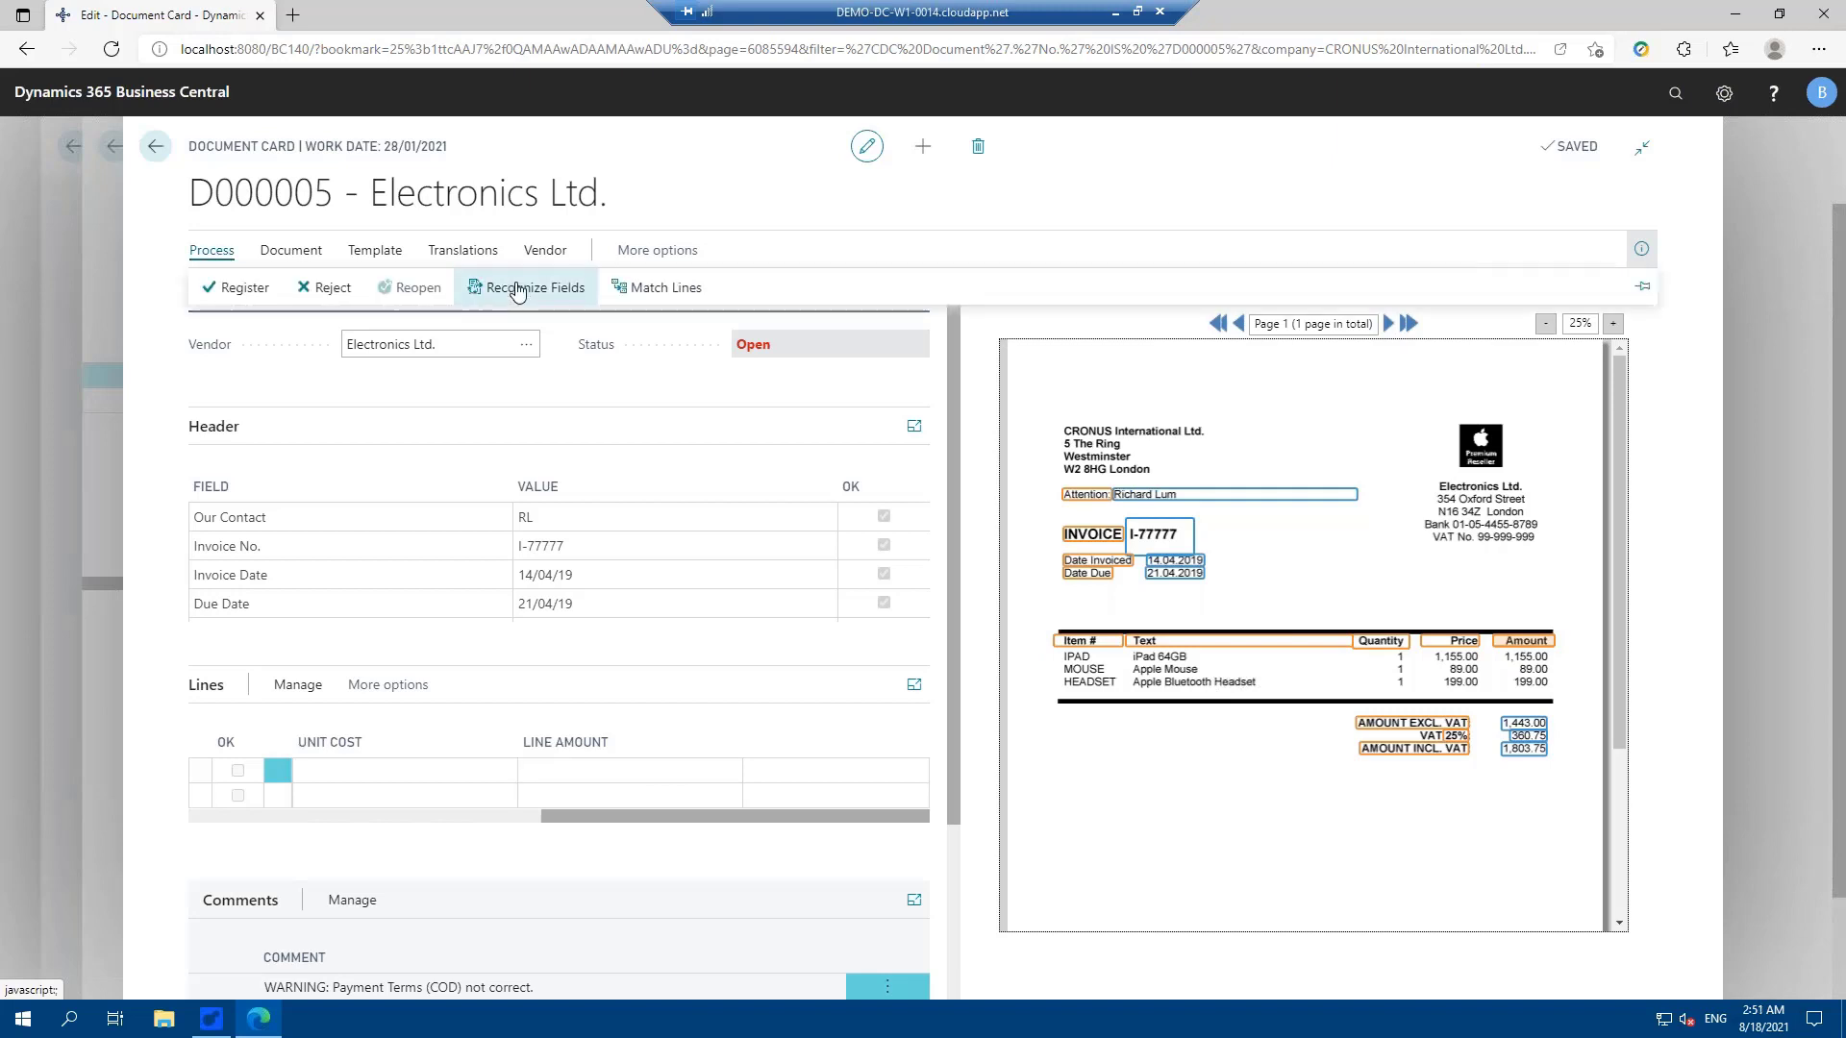
left_click(518, 288)
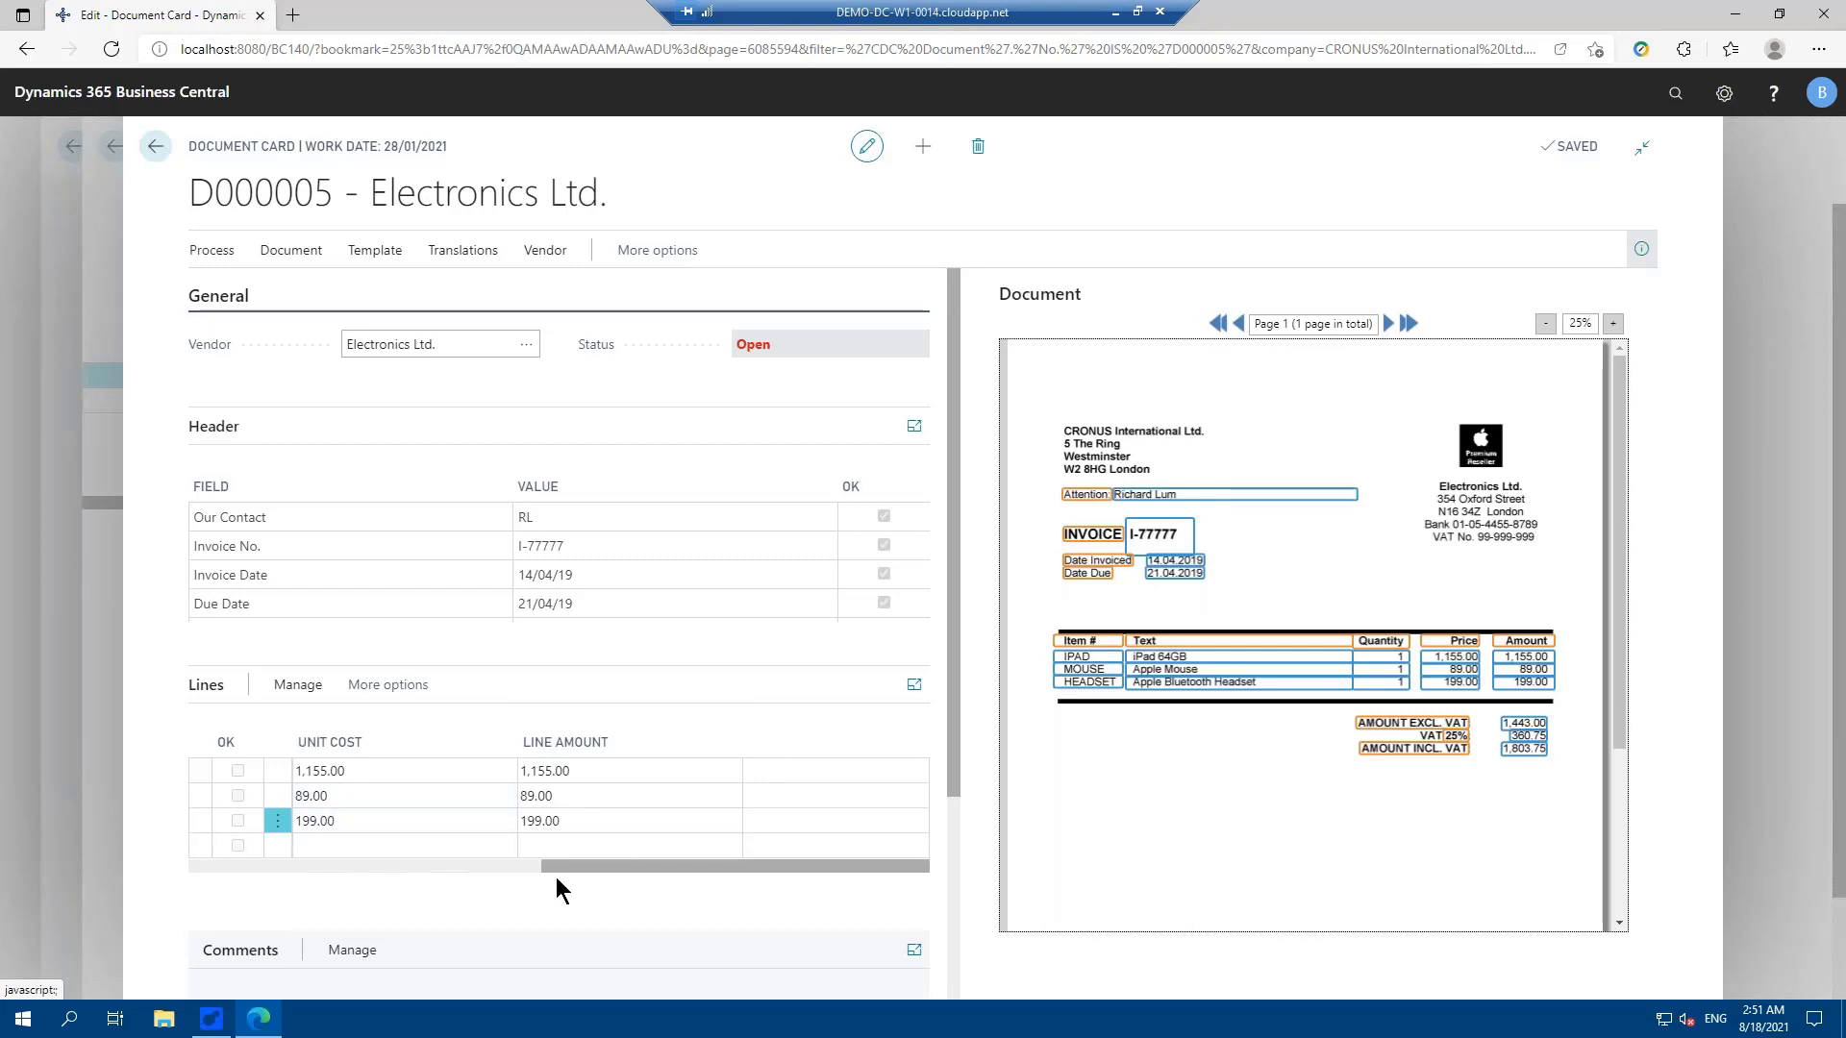
left_click_drag(231, 919, 15, 906)
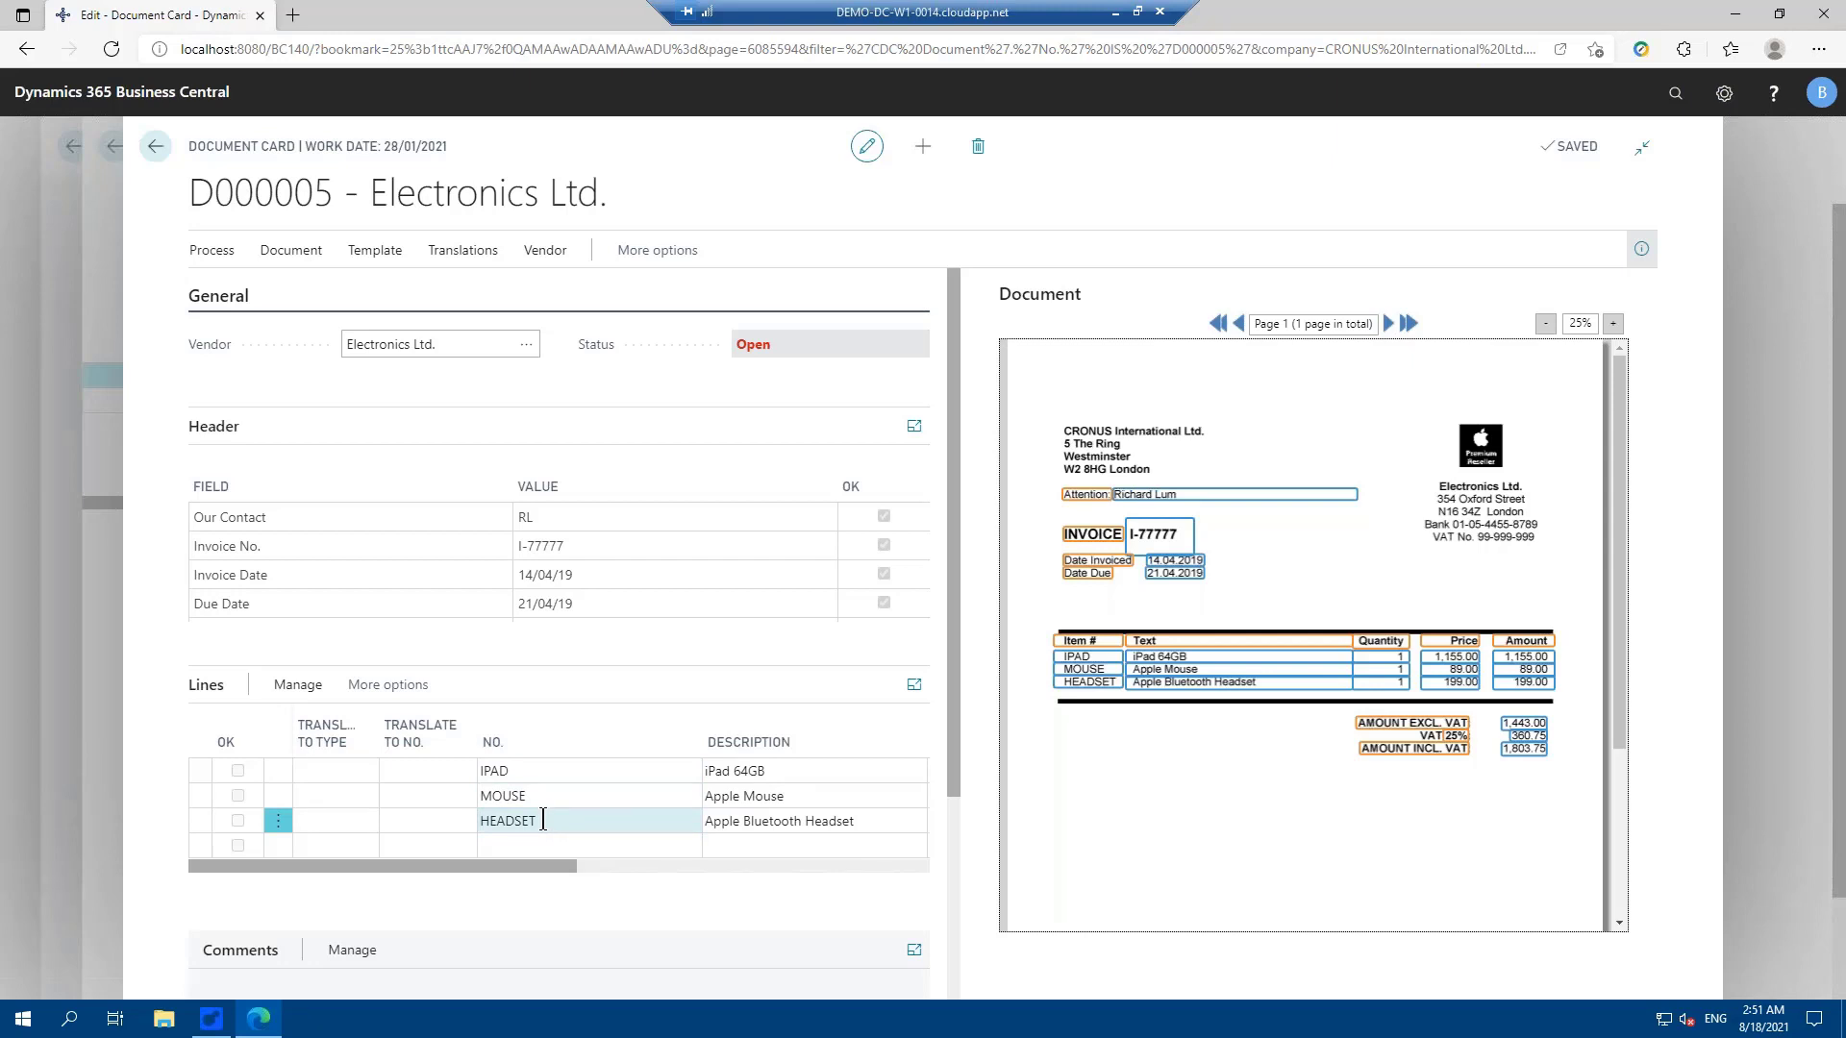
Step: Translate the IPAD line of document D000005 to type Item with number 1000
left_click(340, 771)
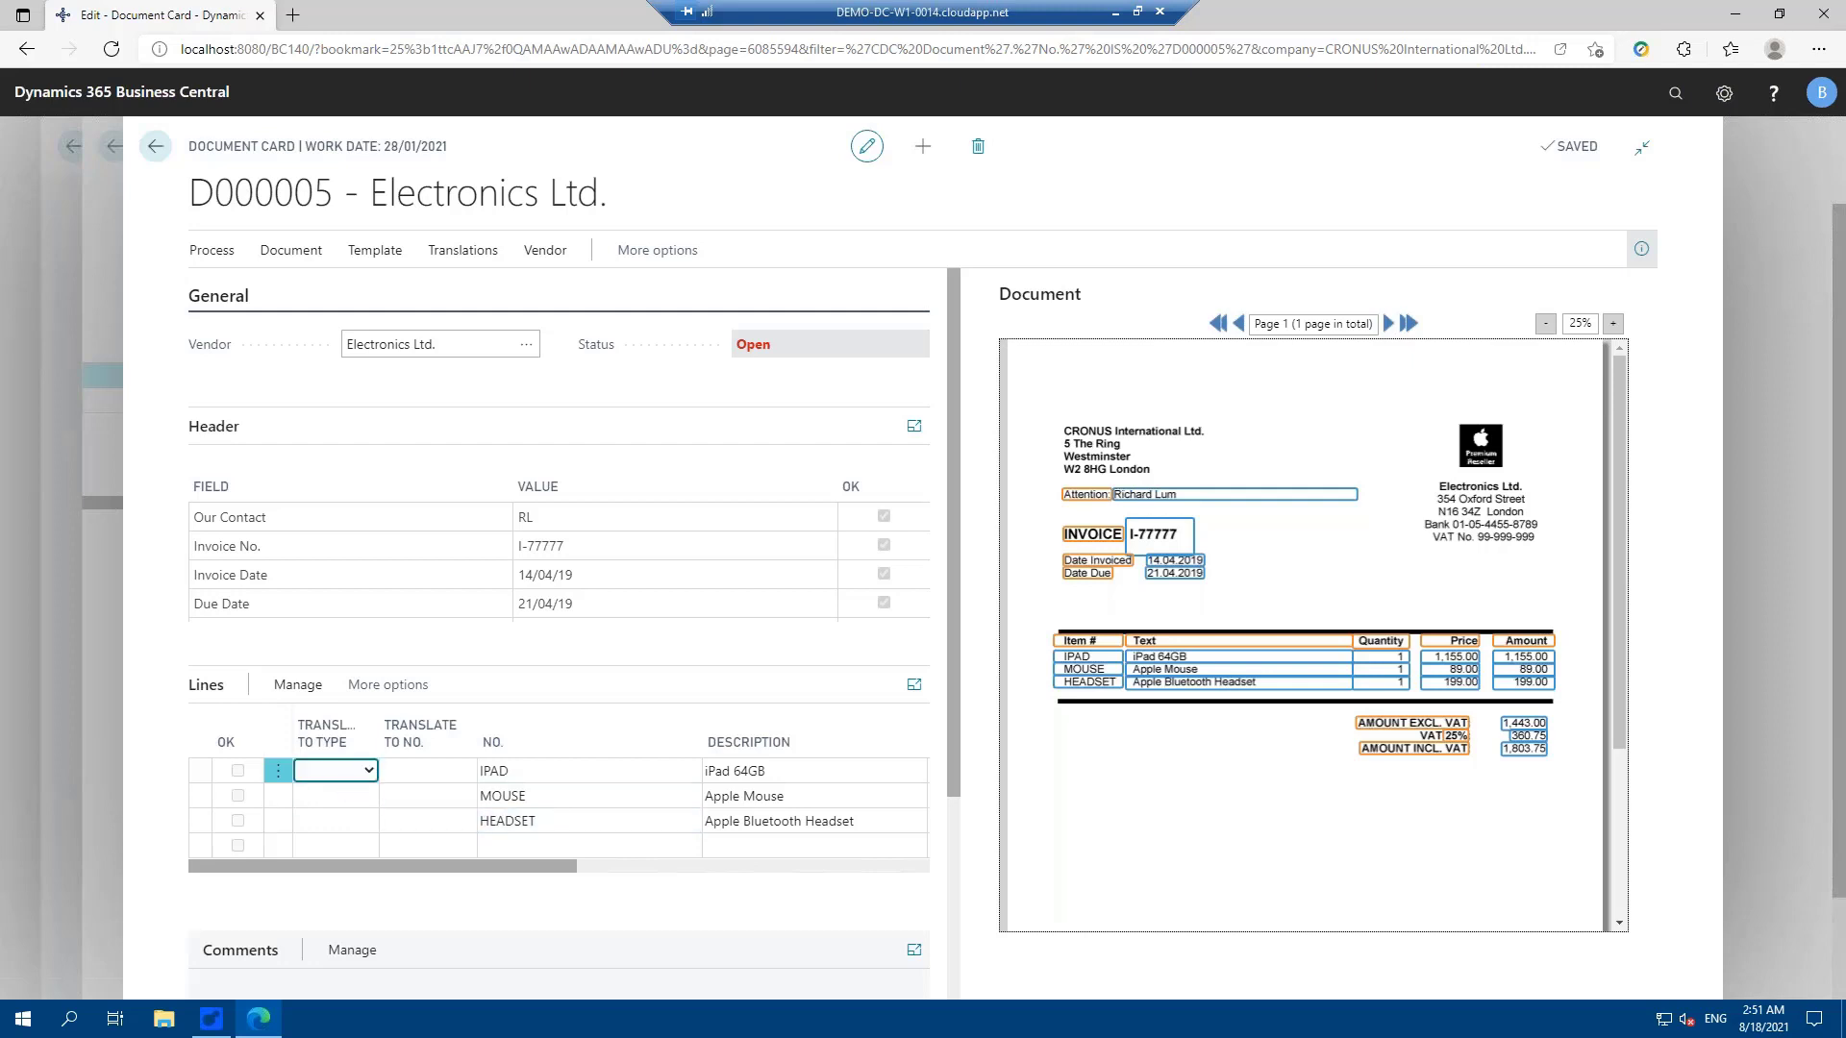
left_click(350, 771)
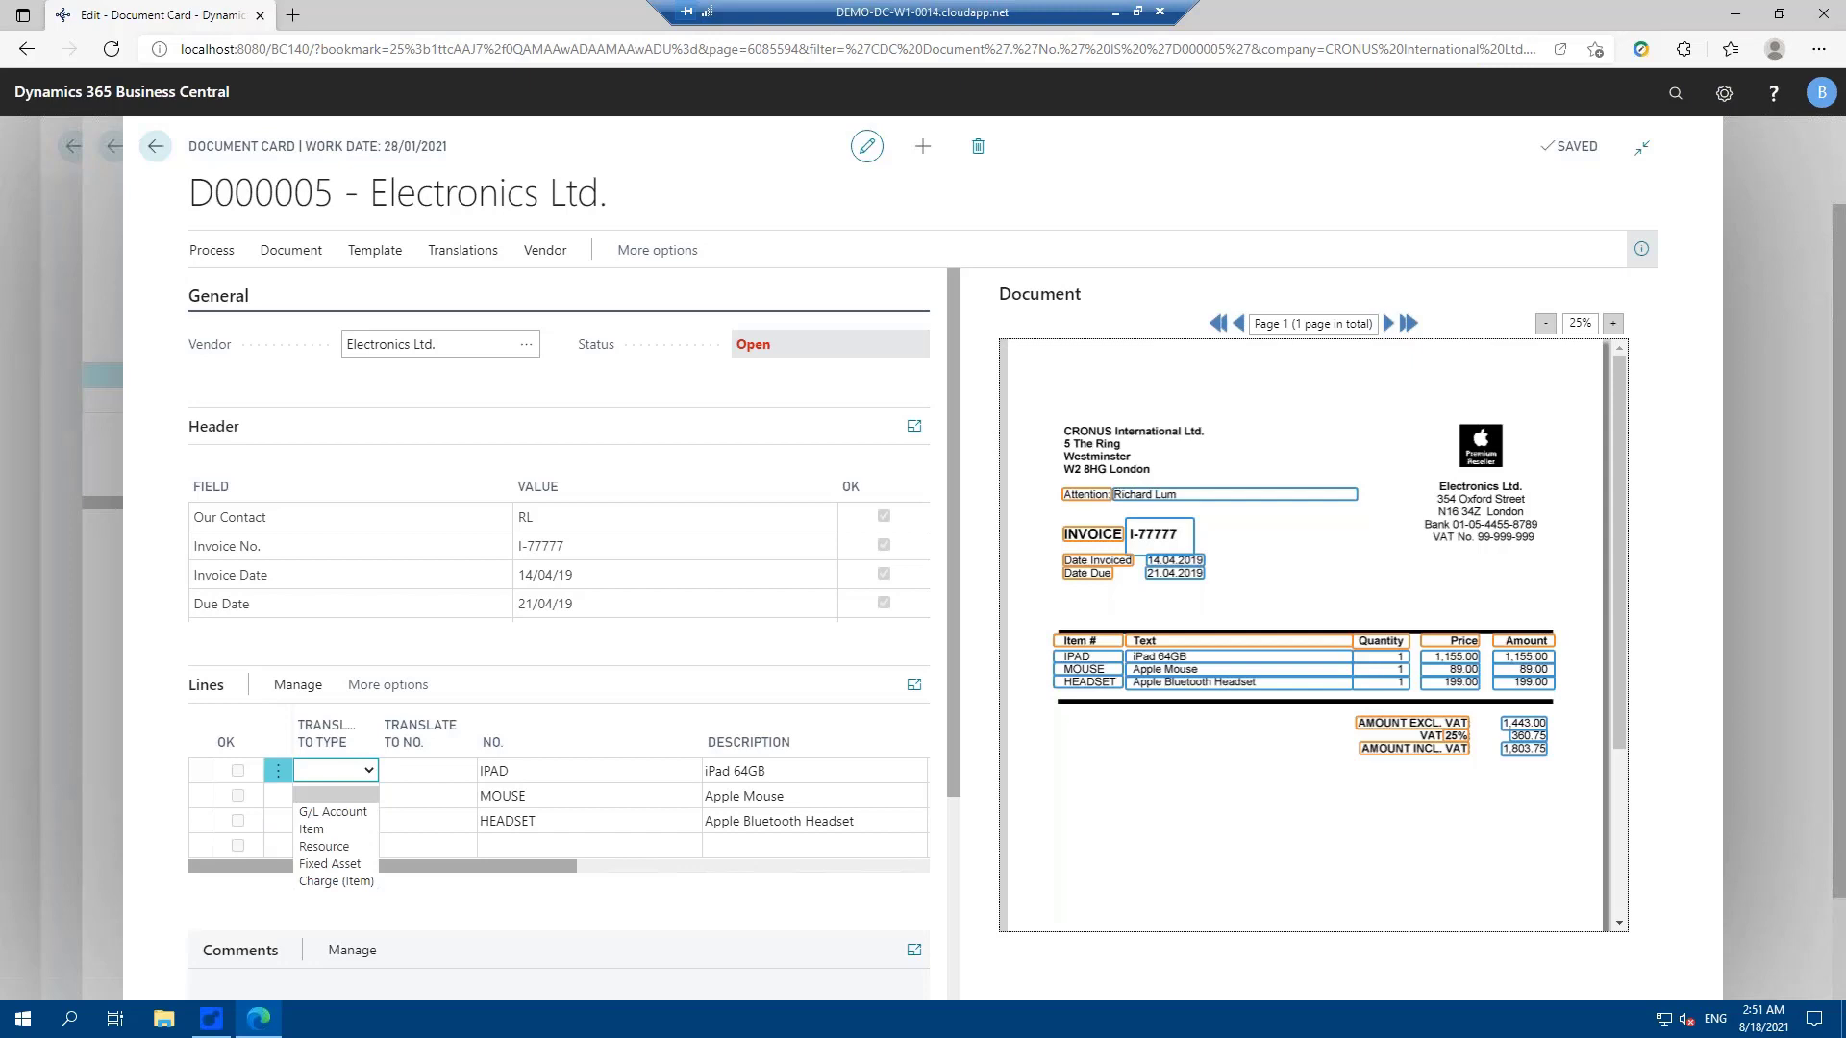
left_click(329, 828)
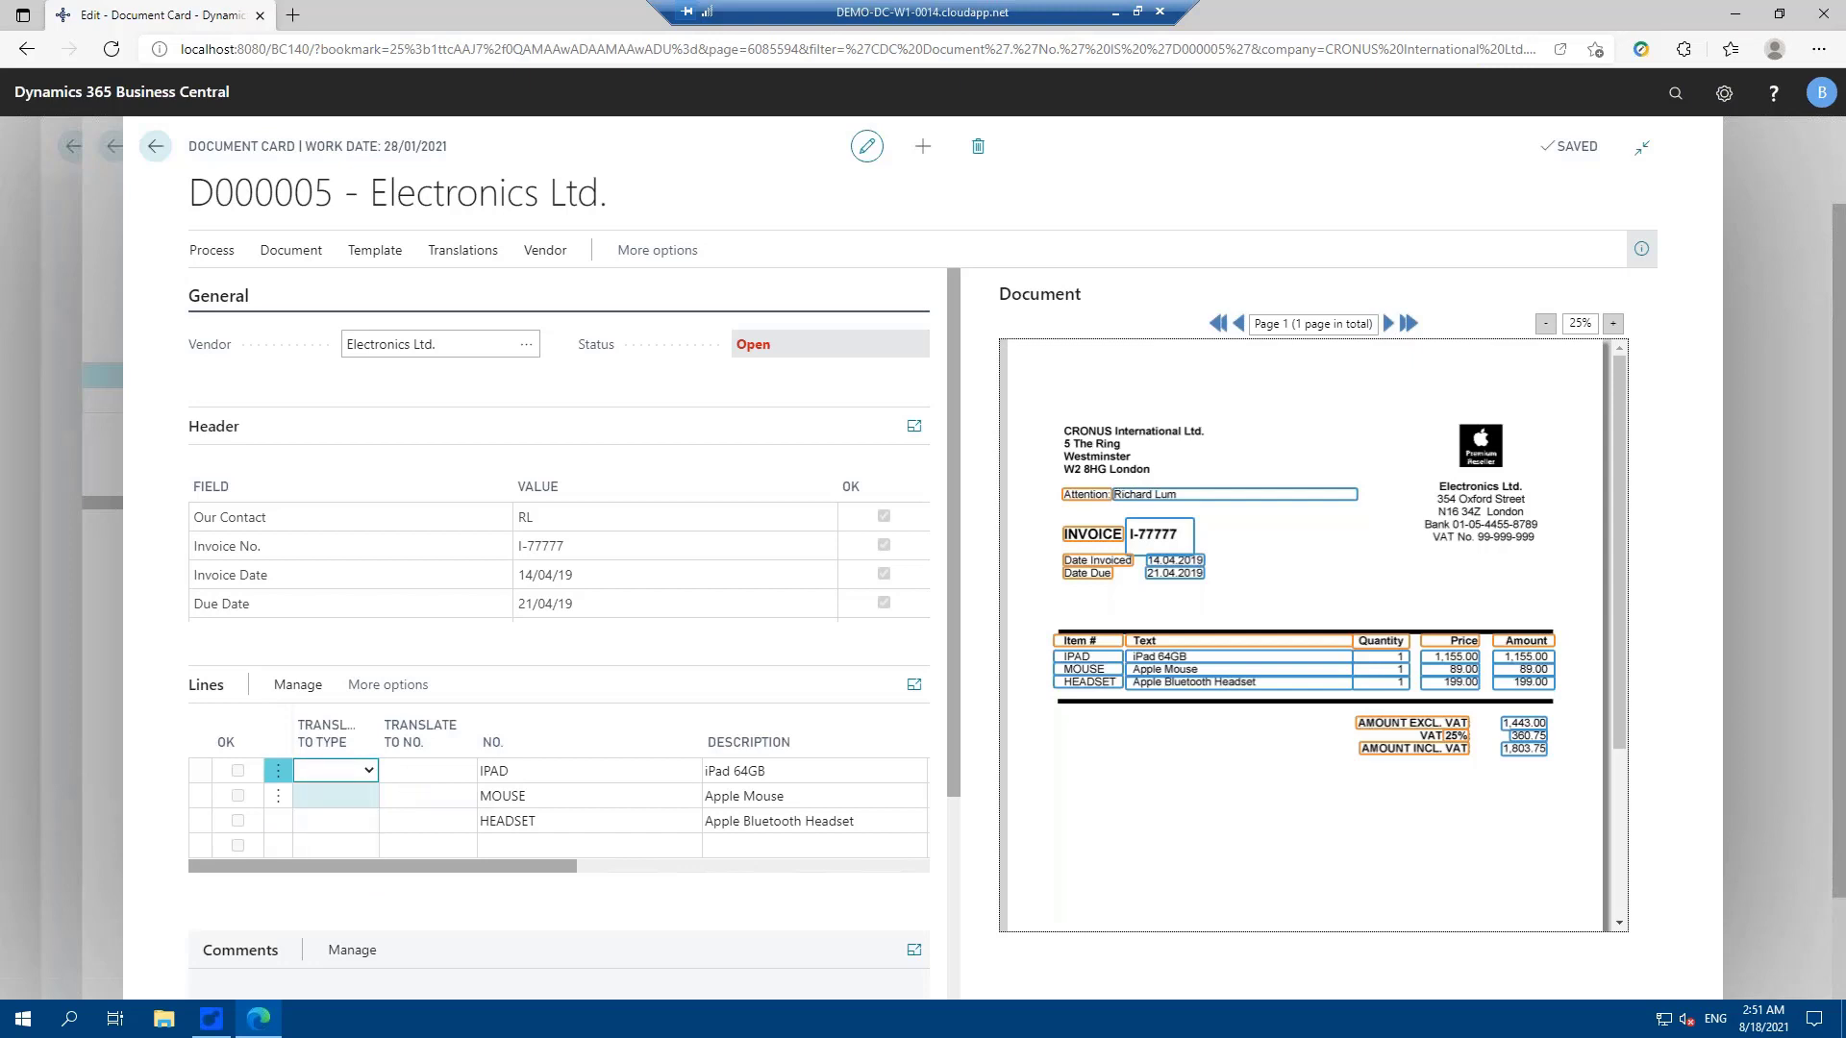
left_click(411, 770)
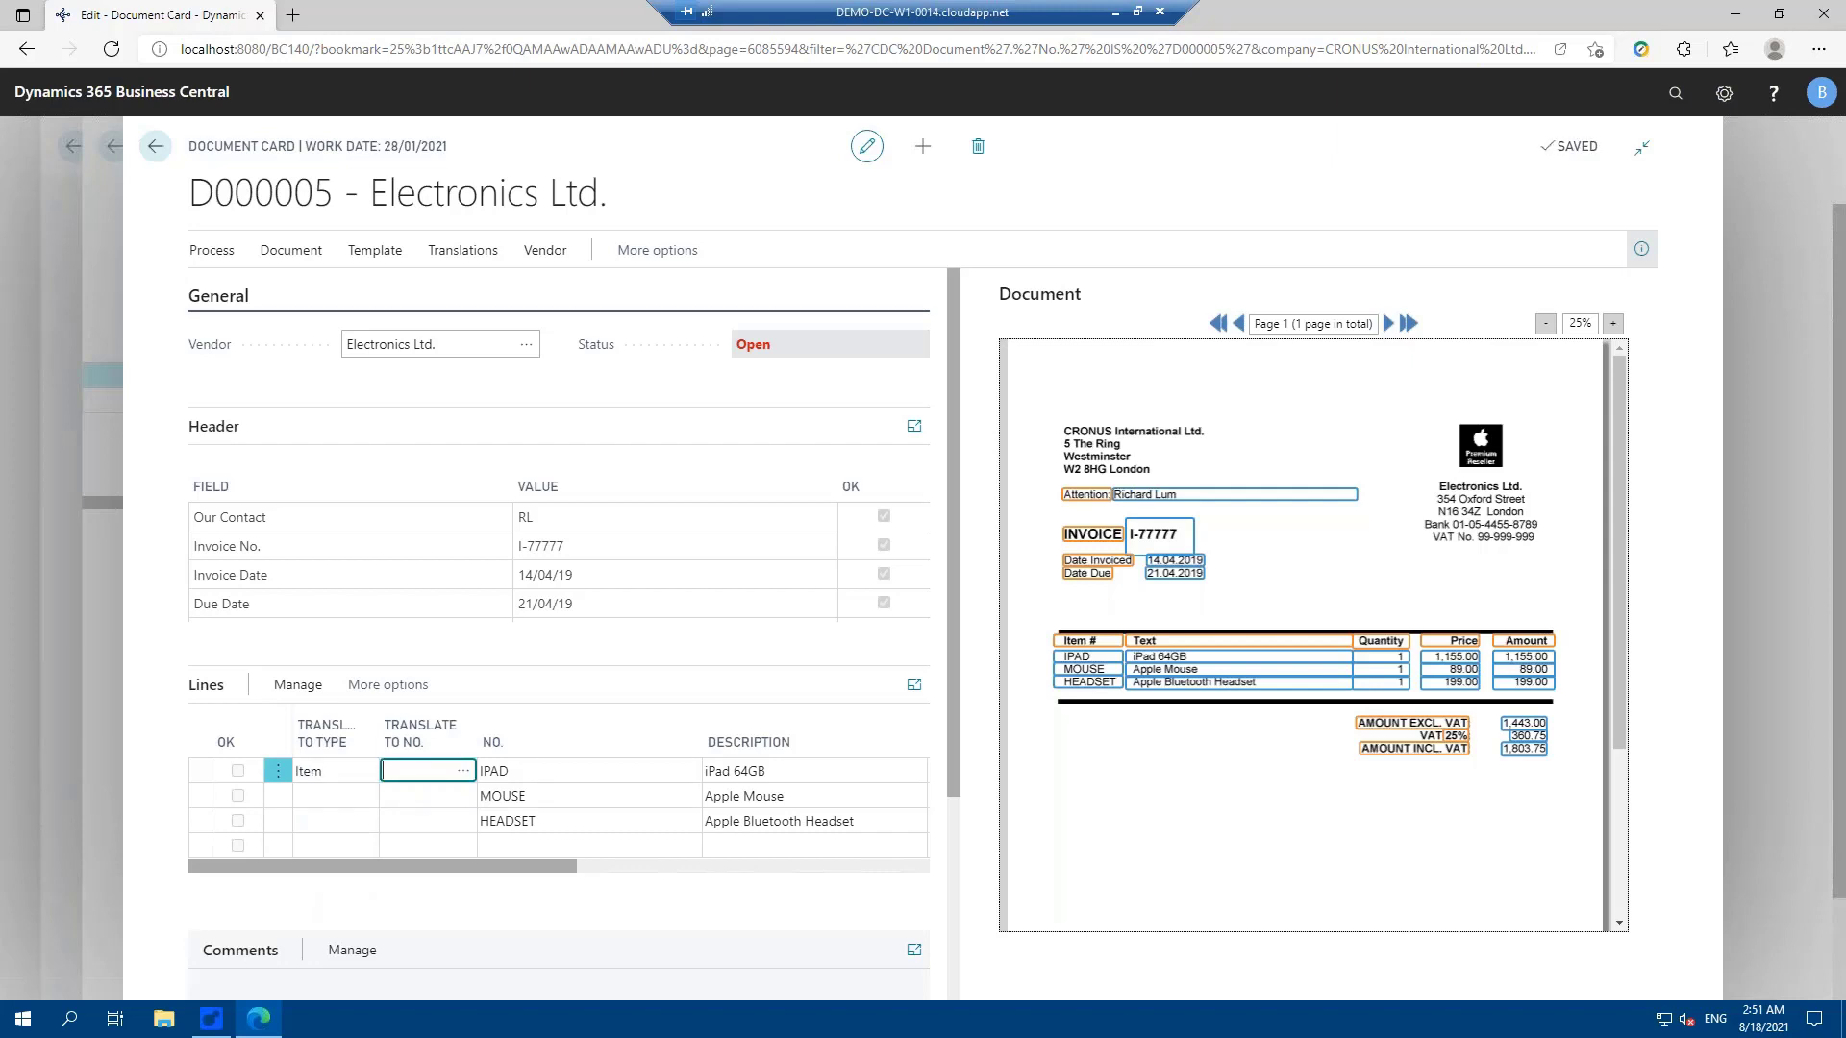
type("1000")
Step: Translate the MOUSE line to type G/L Account with number 8330
left_click(335, 794)
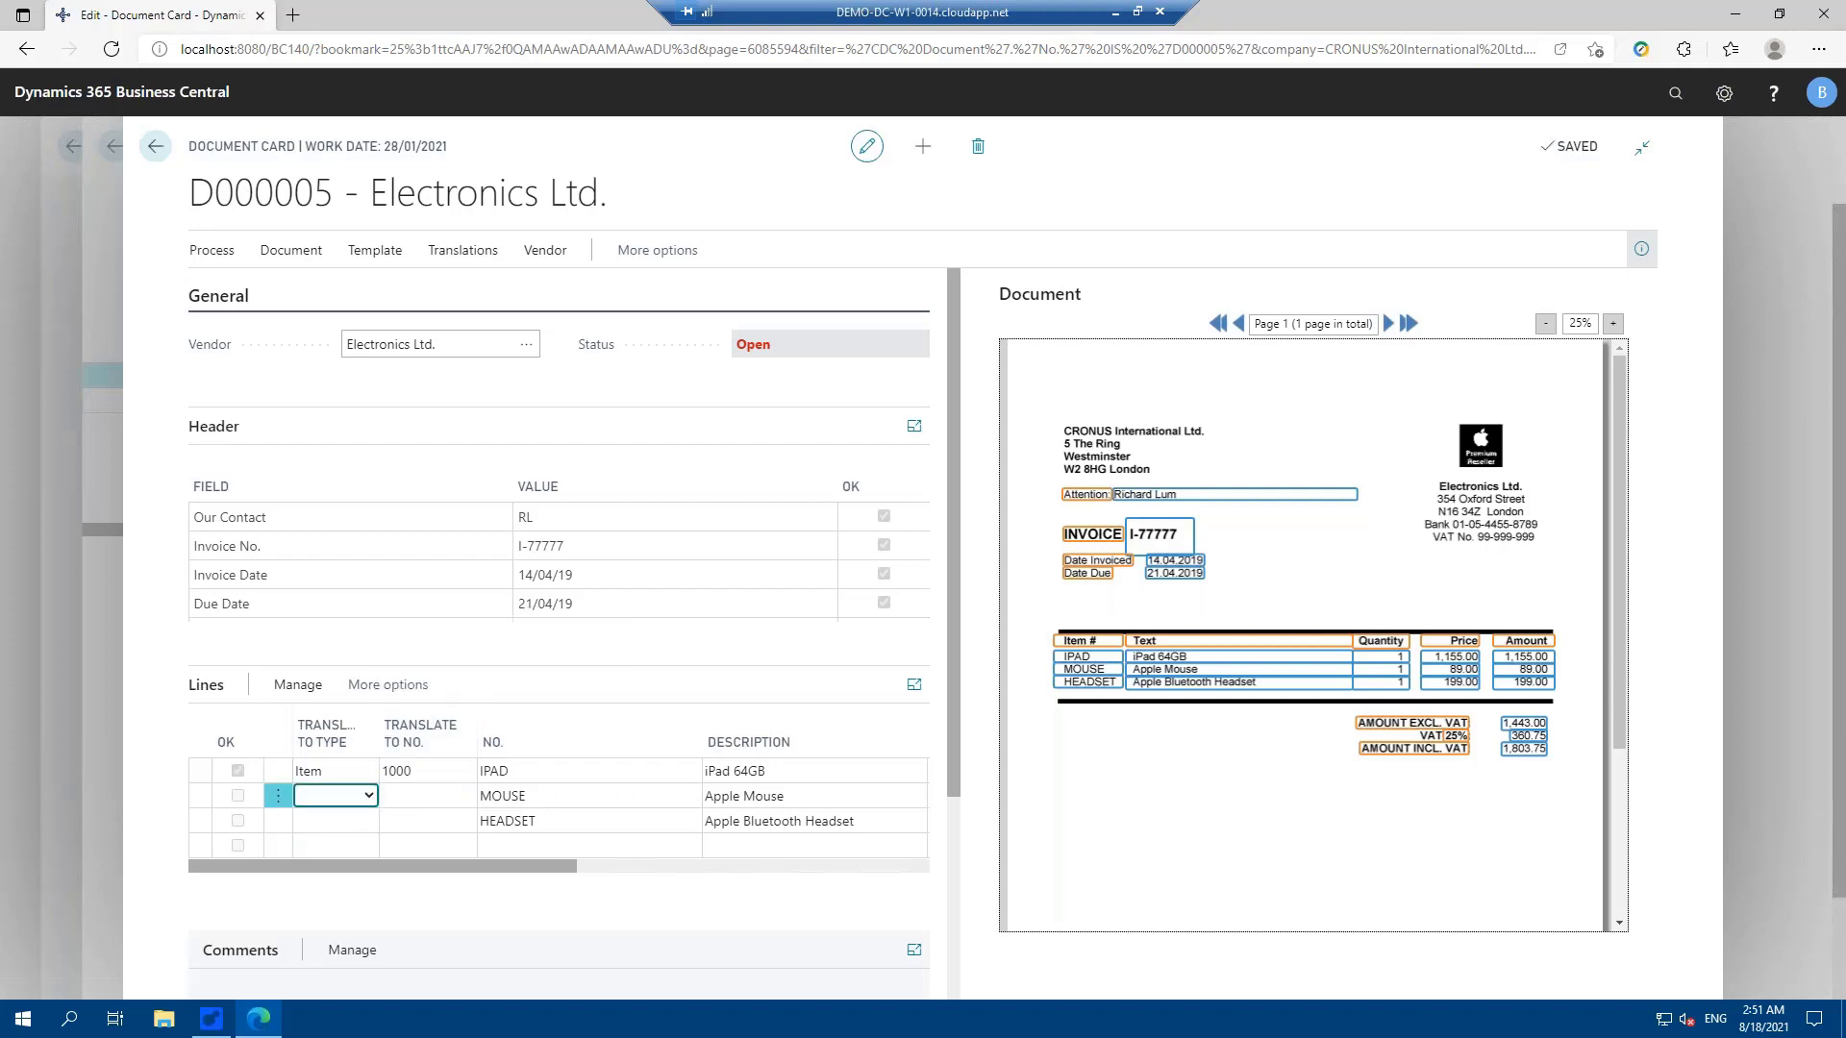
key("g")
key("Tab")
type("3")
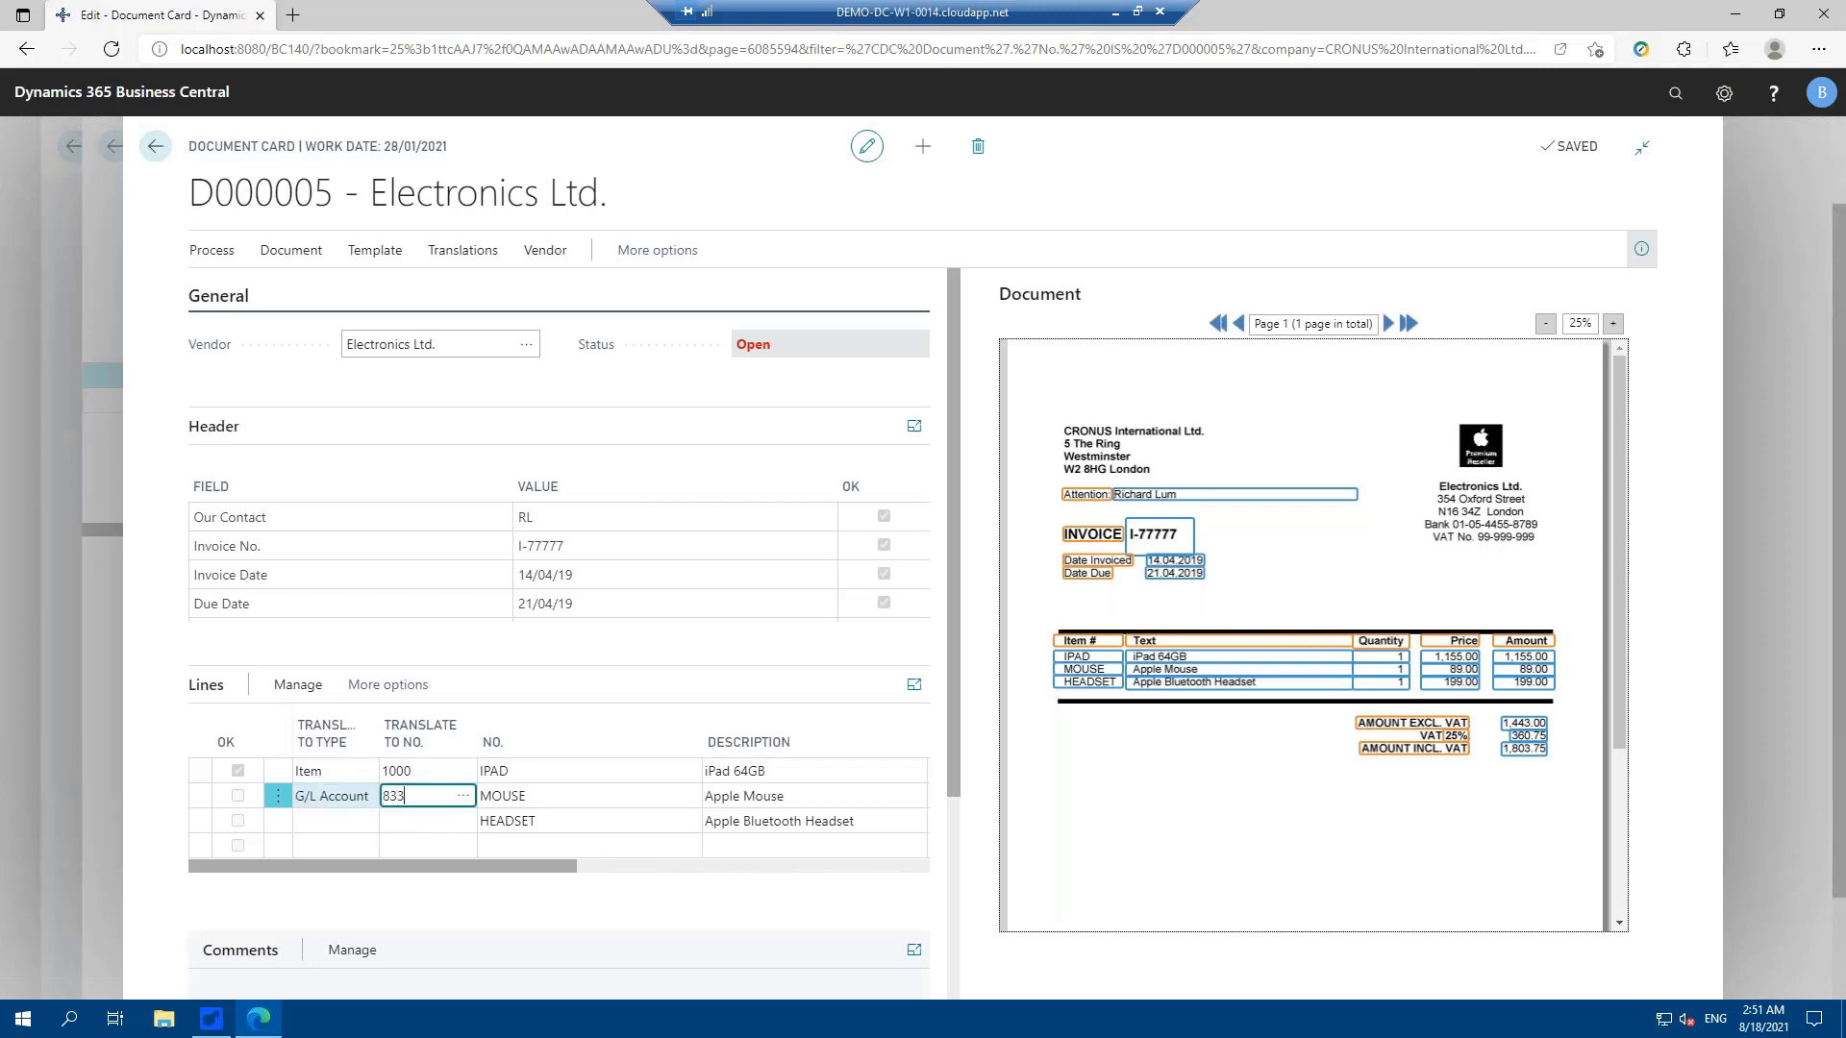
type("0")
Step: Translate the HEADSET line to type Item with number 80001
left_click(326, 820)
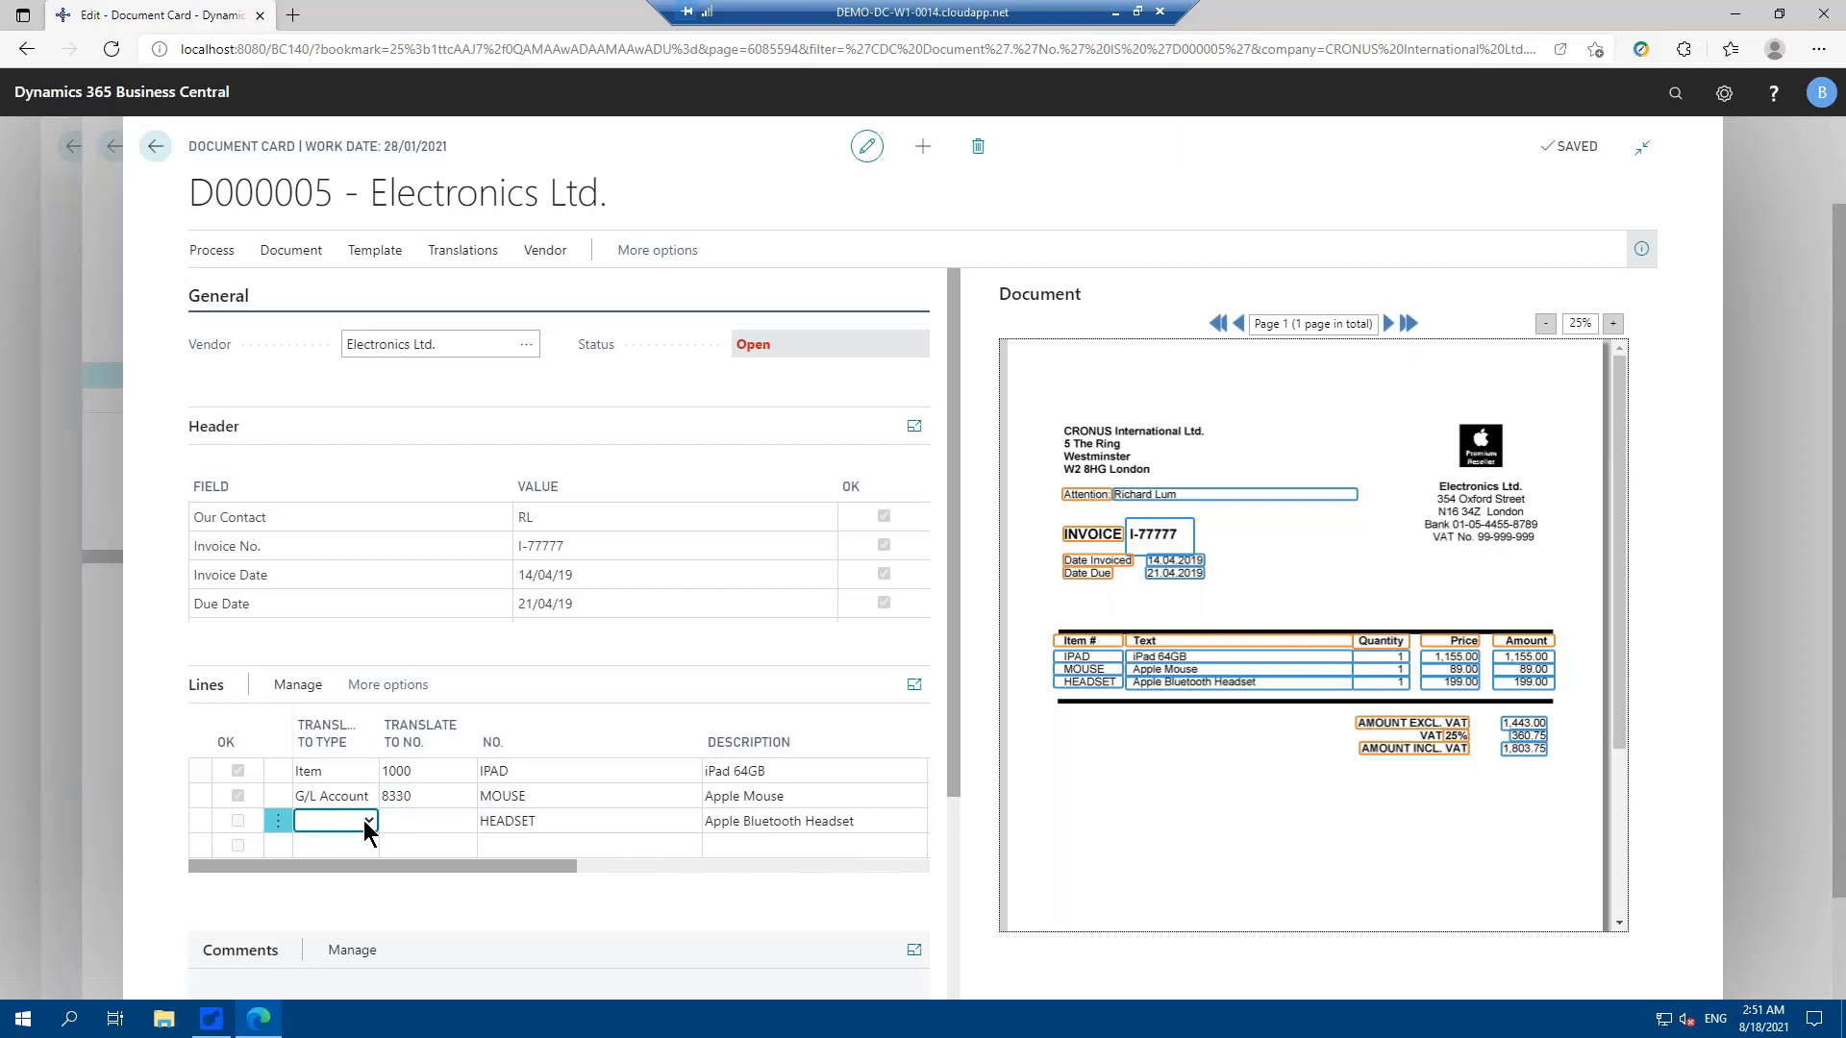
key("i")
key("Tab")
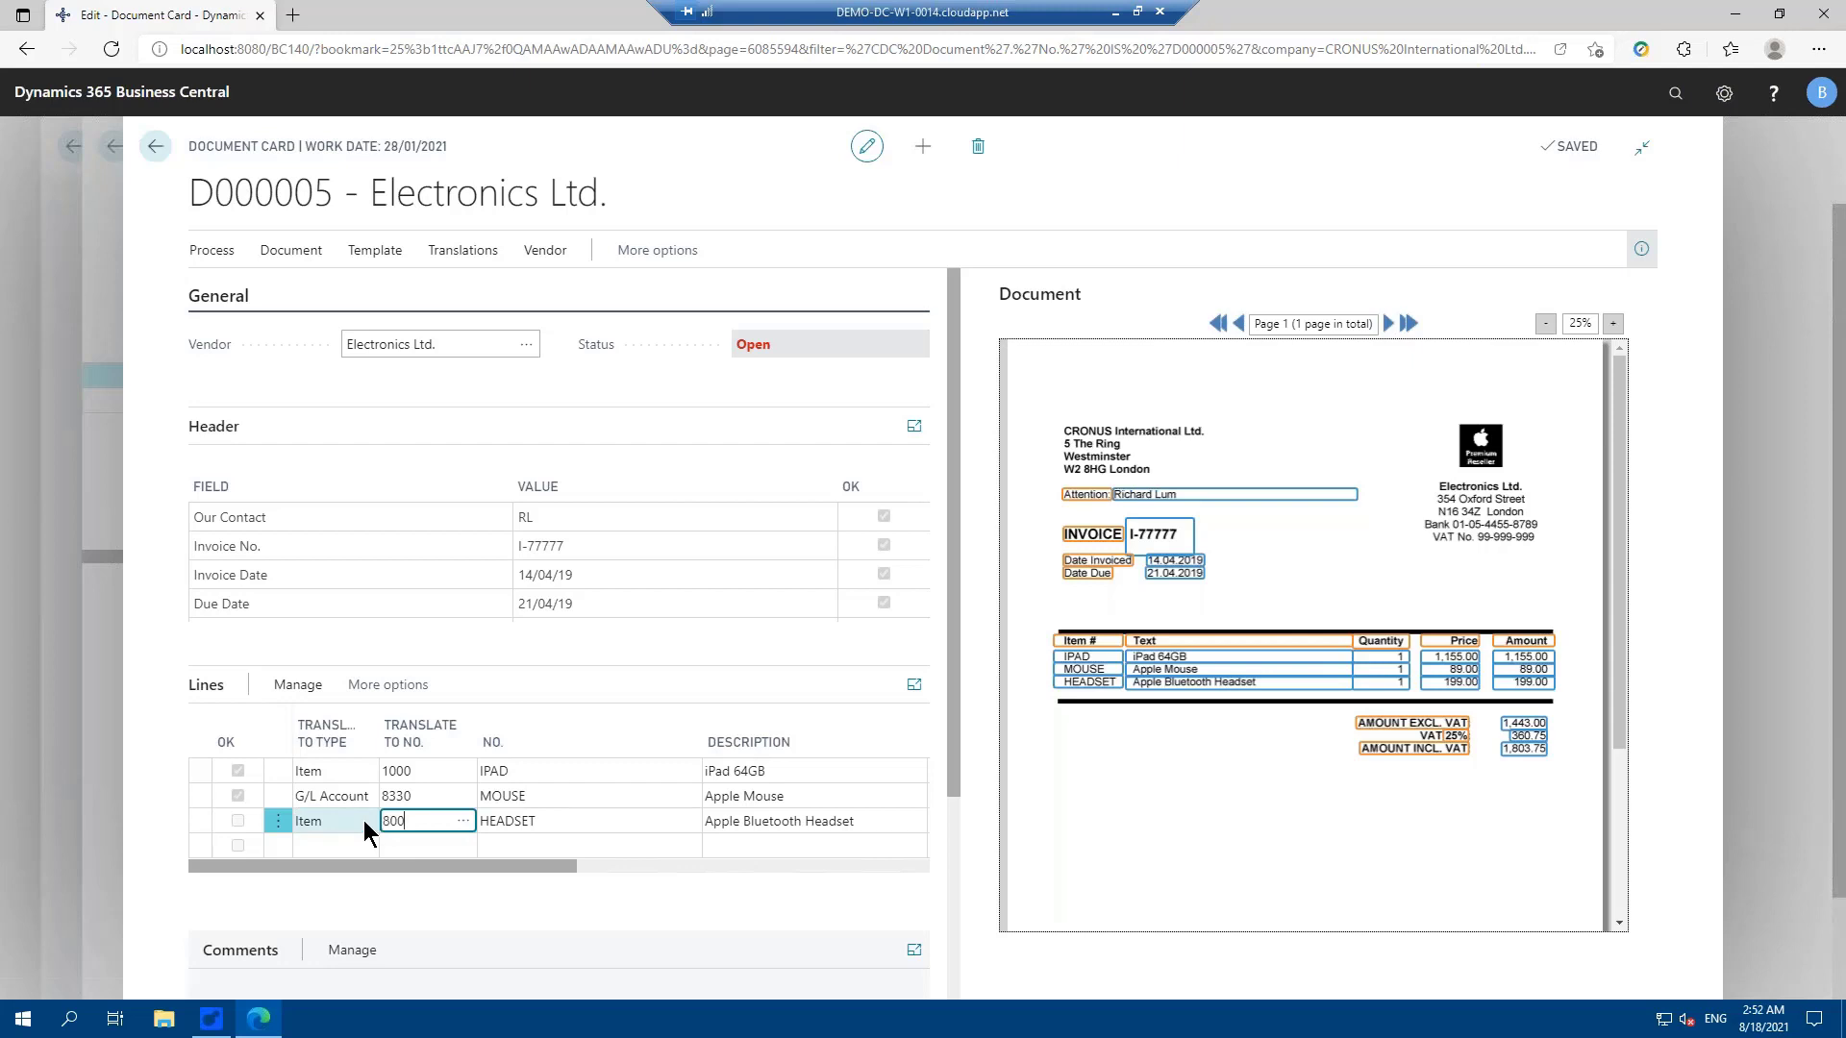
key("Tab")
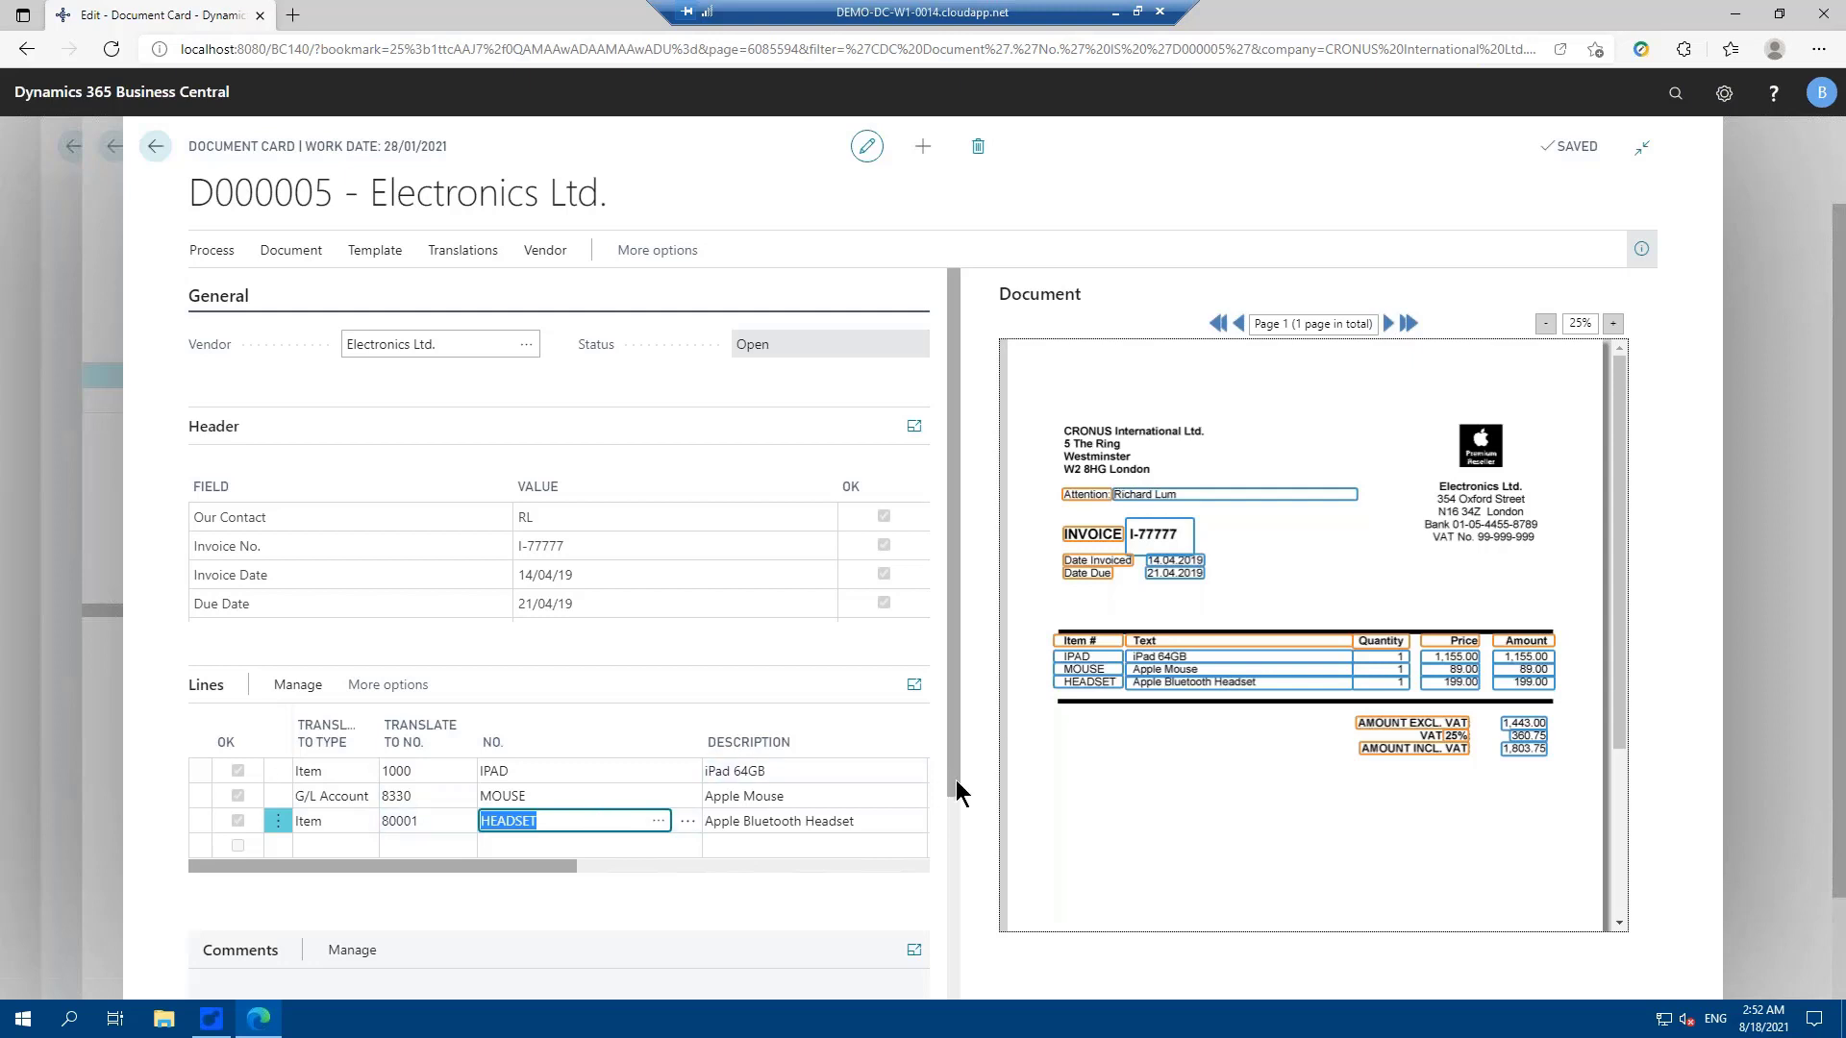
Step: Check the comments of document D000005 and compare its invoice and due dates with the scan
scroll(948, 964, "down", 3)
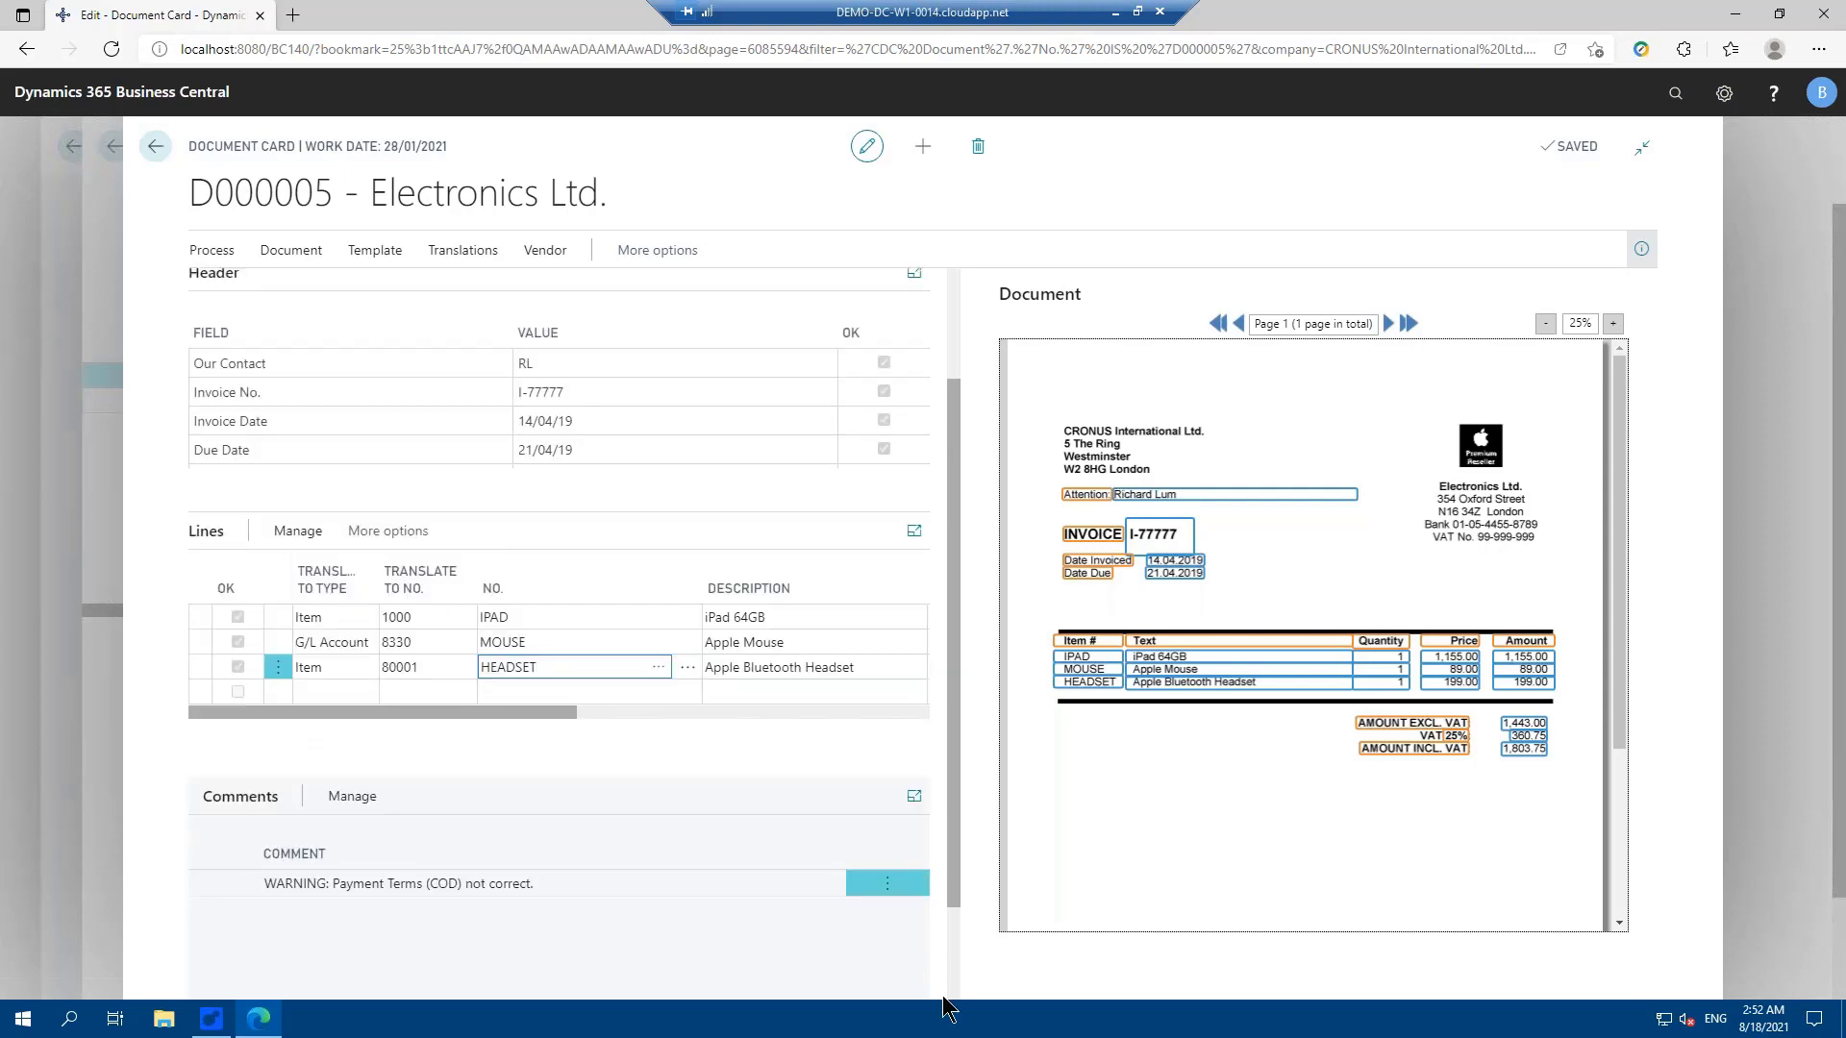
scroll(445, 762, "down", 1)
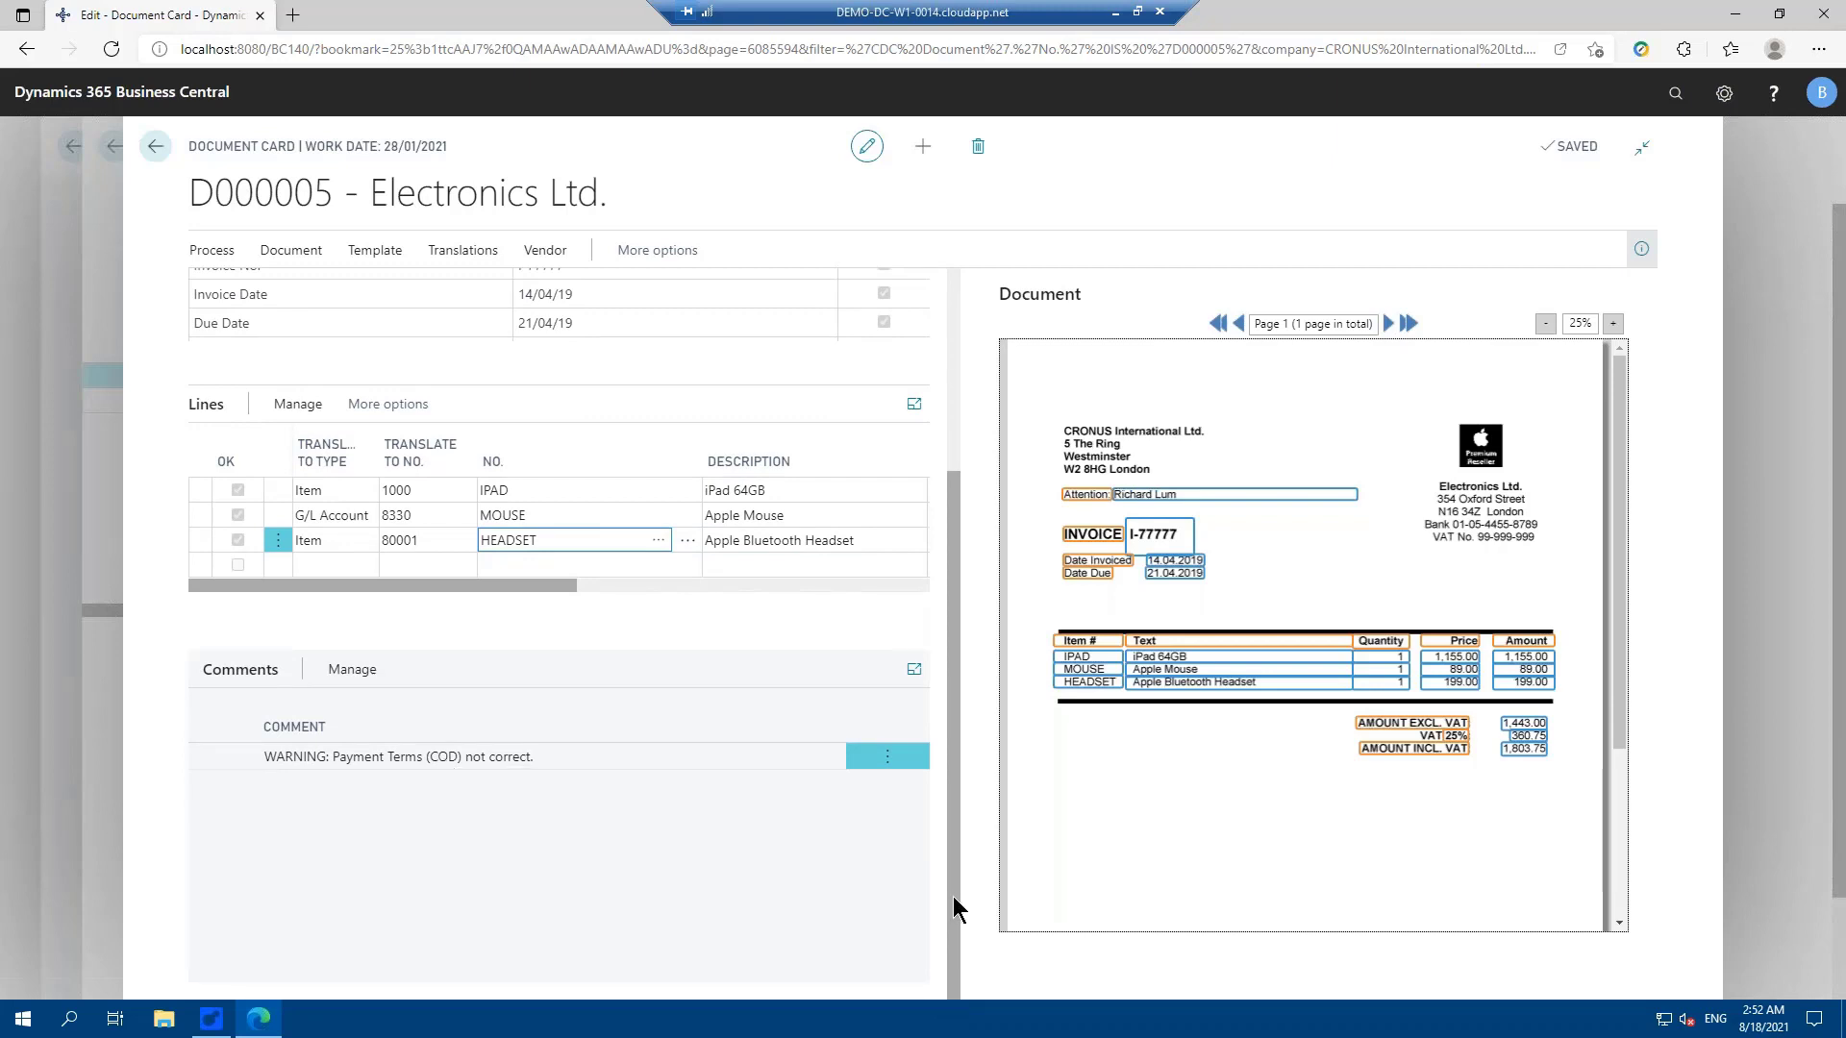
scroll(942, 469, "up", 3)
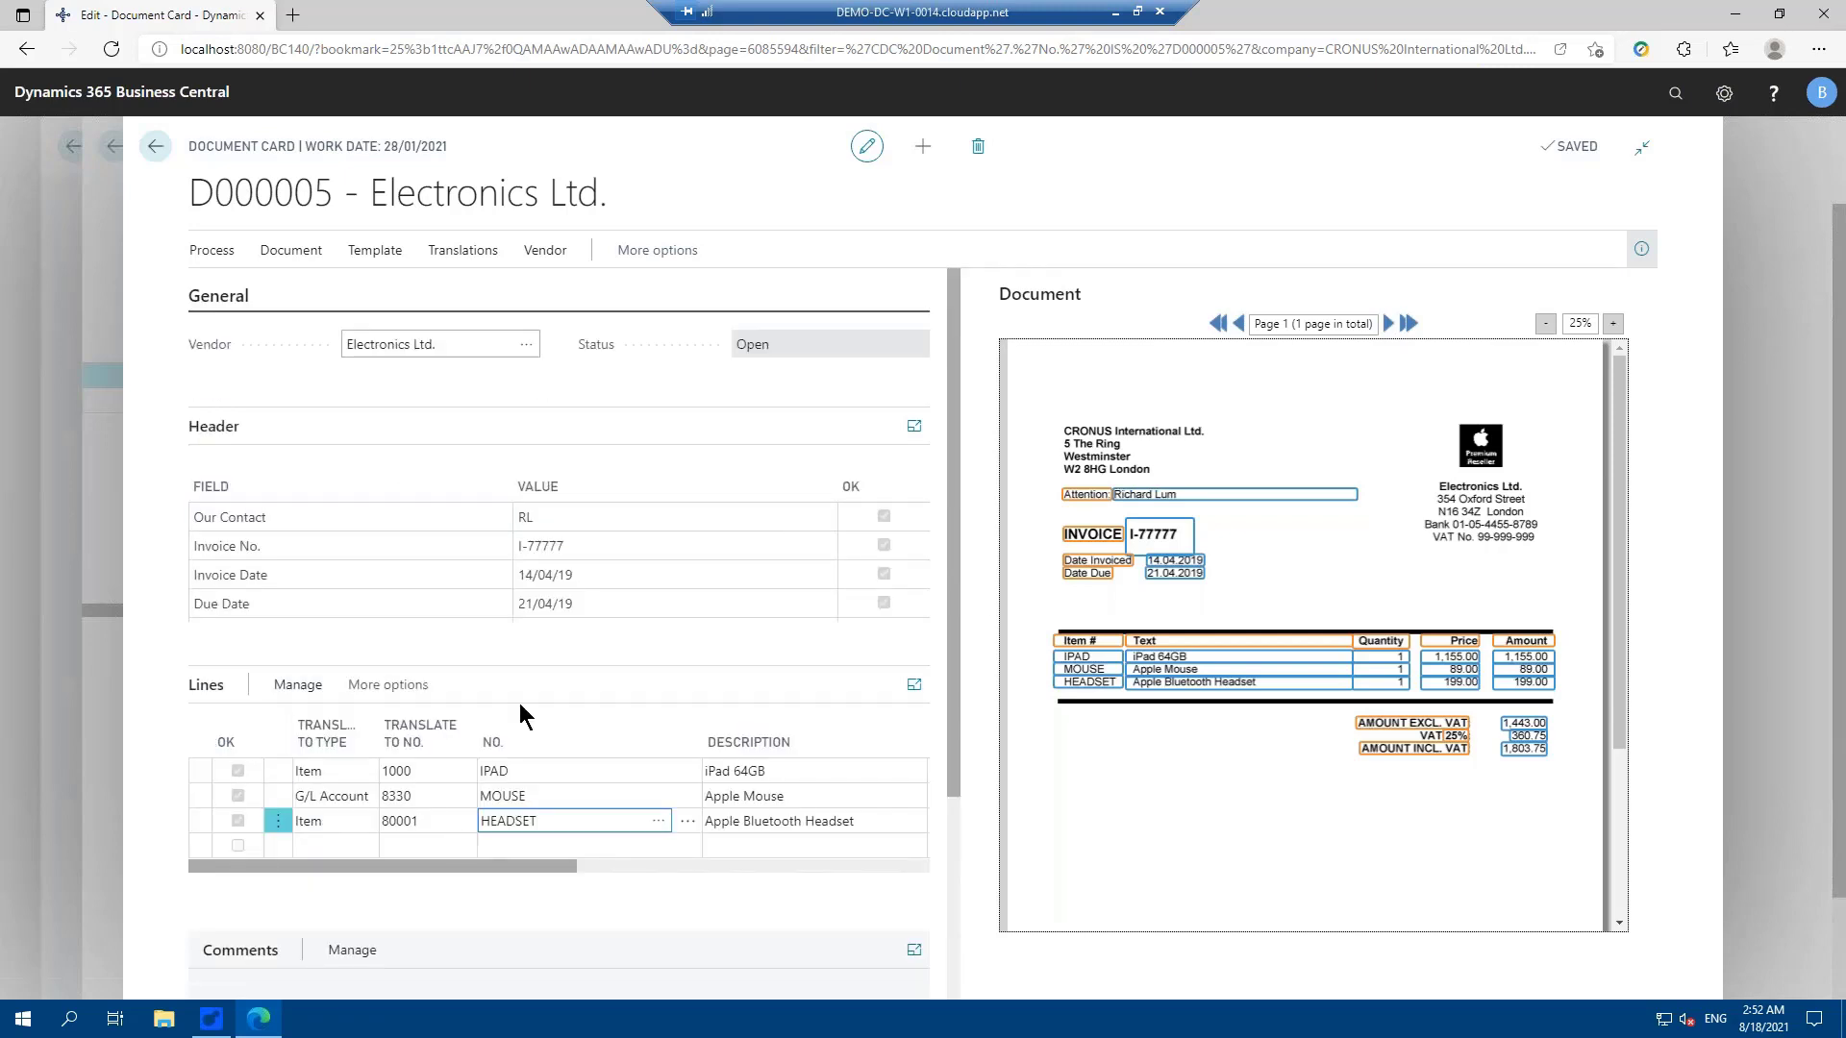
left_click(590, 574)
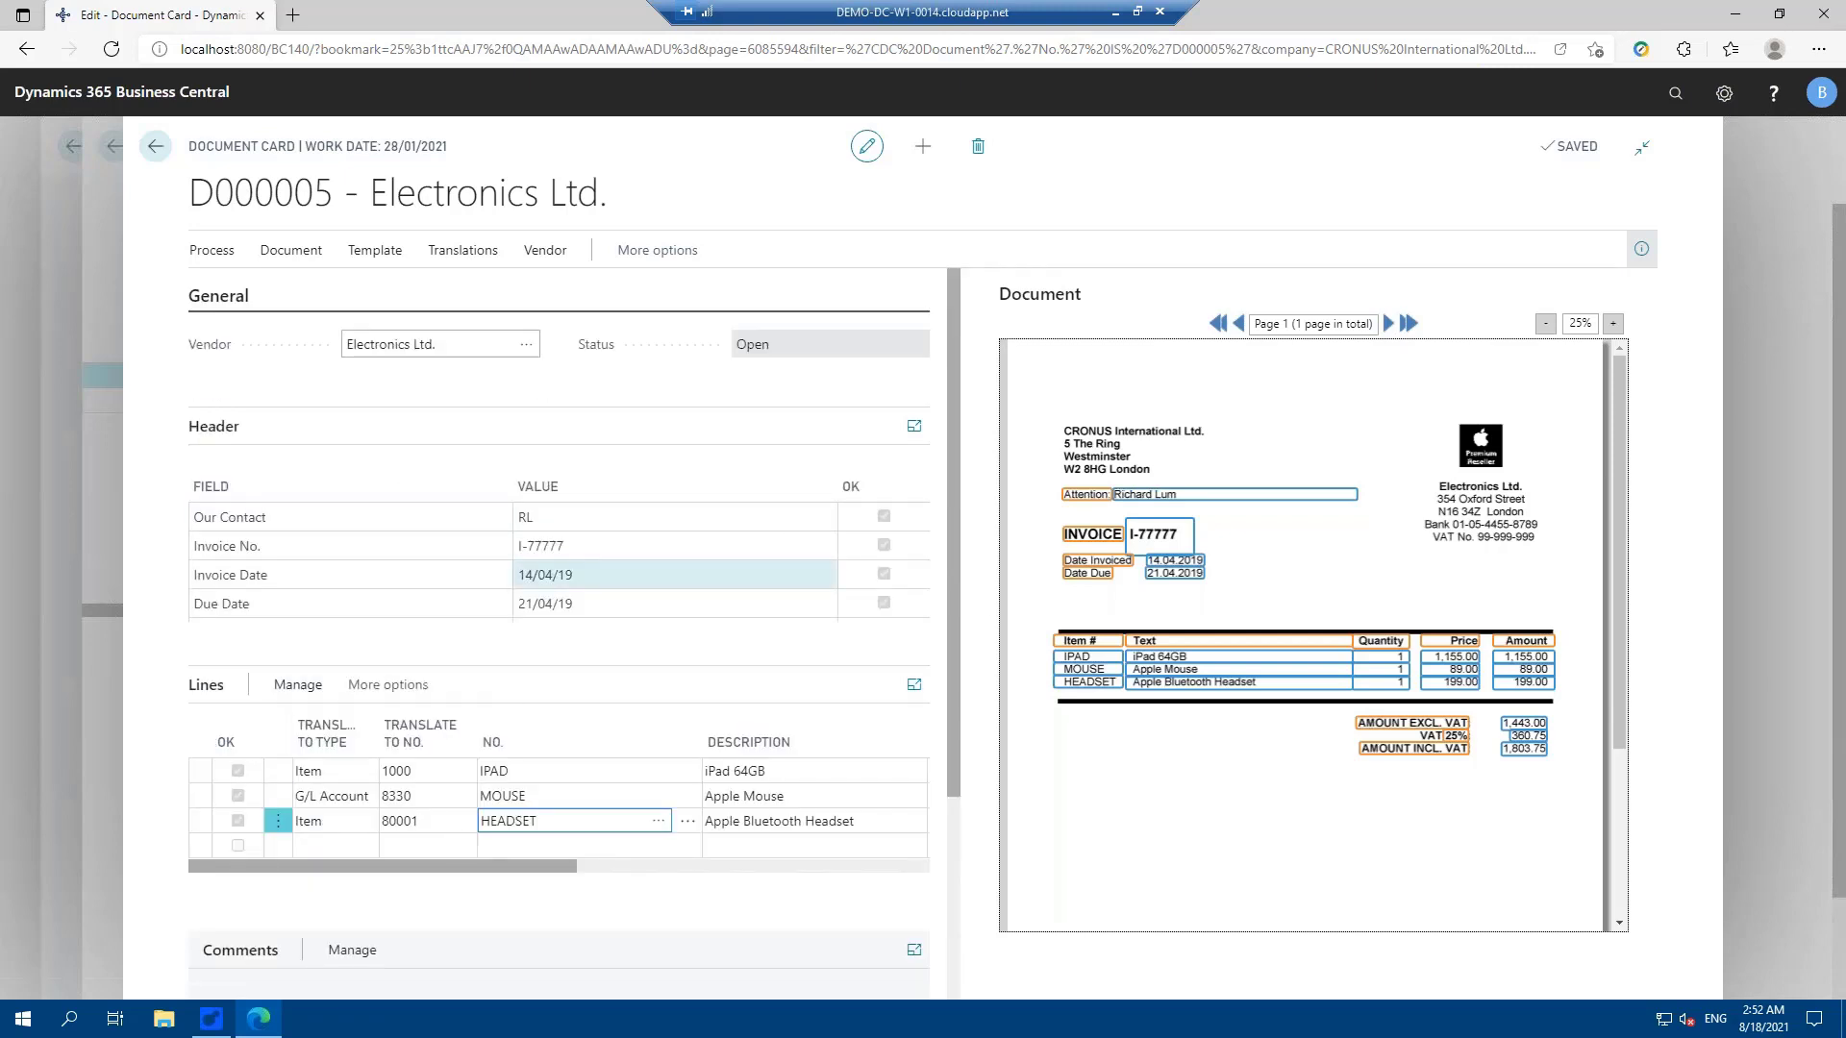
left_click(590, 574)
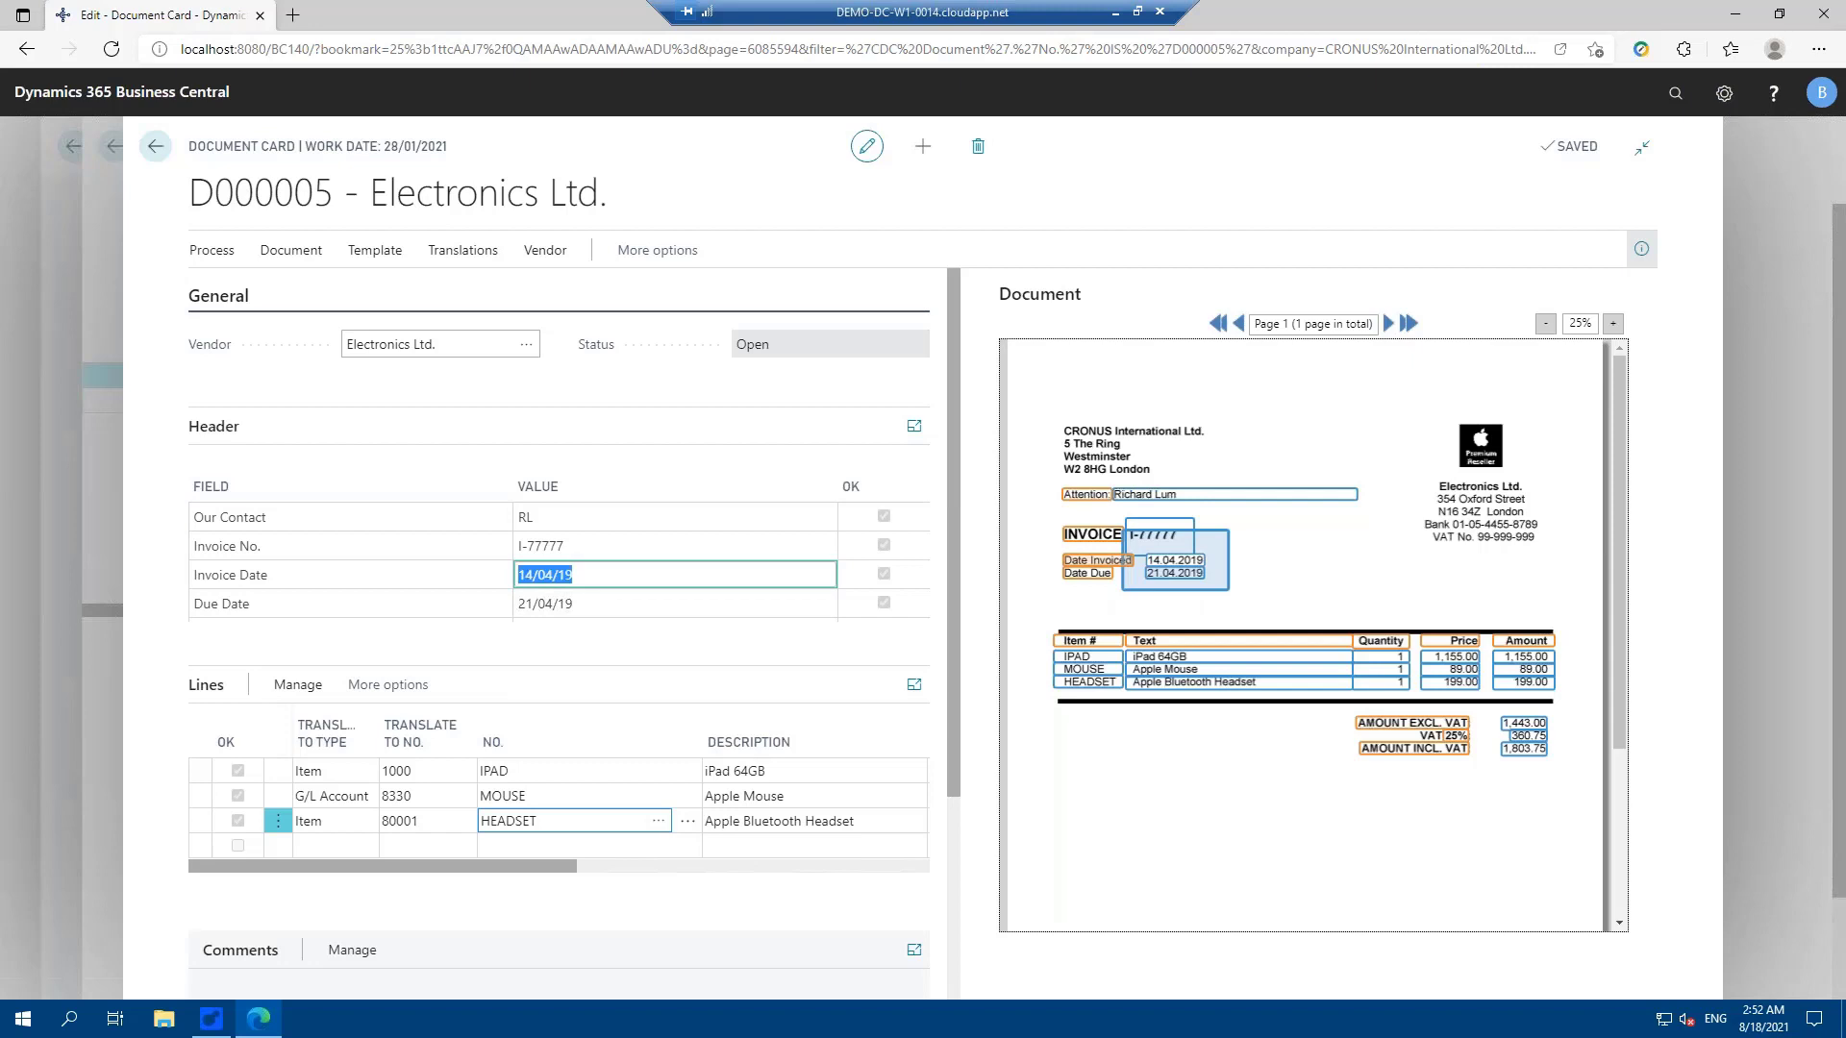
left_click(585, 605)
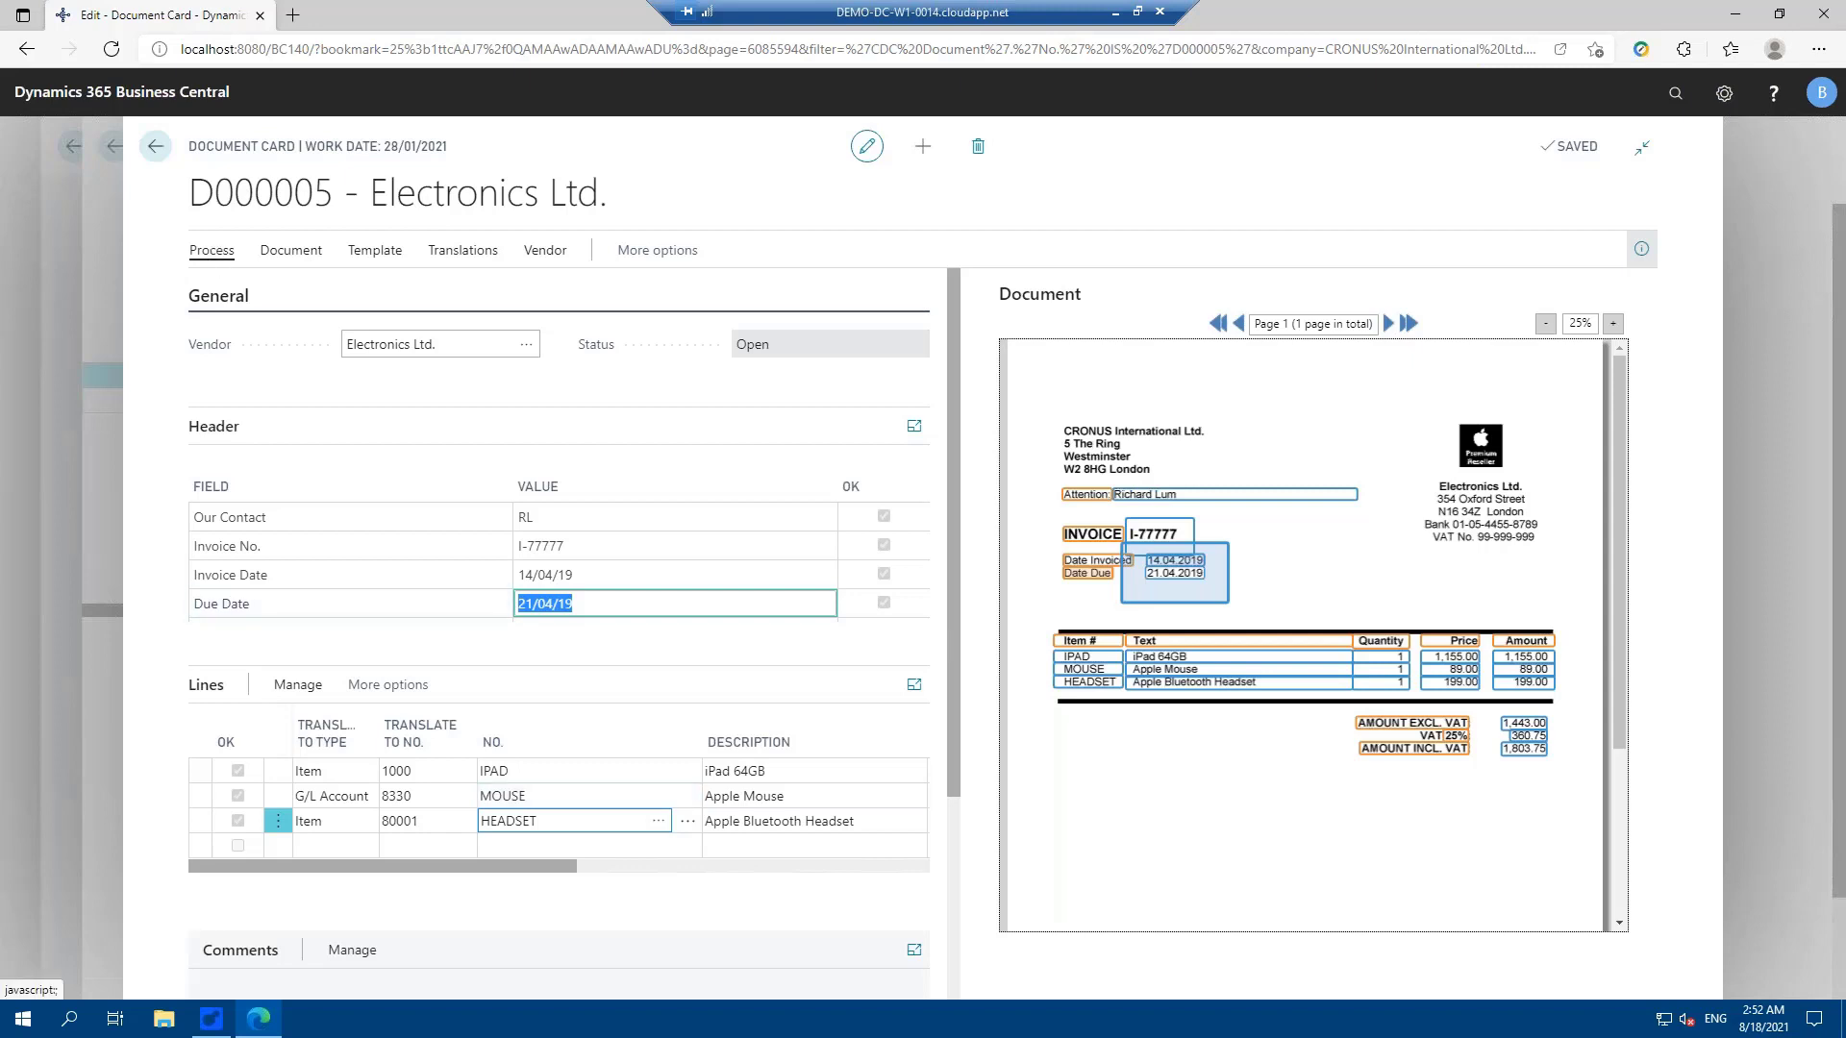
Step: Register document D000005 and send the resulting purchase invoice for approval
left_click(212, 254)
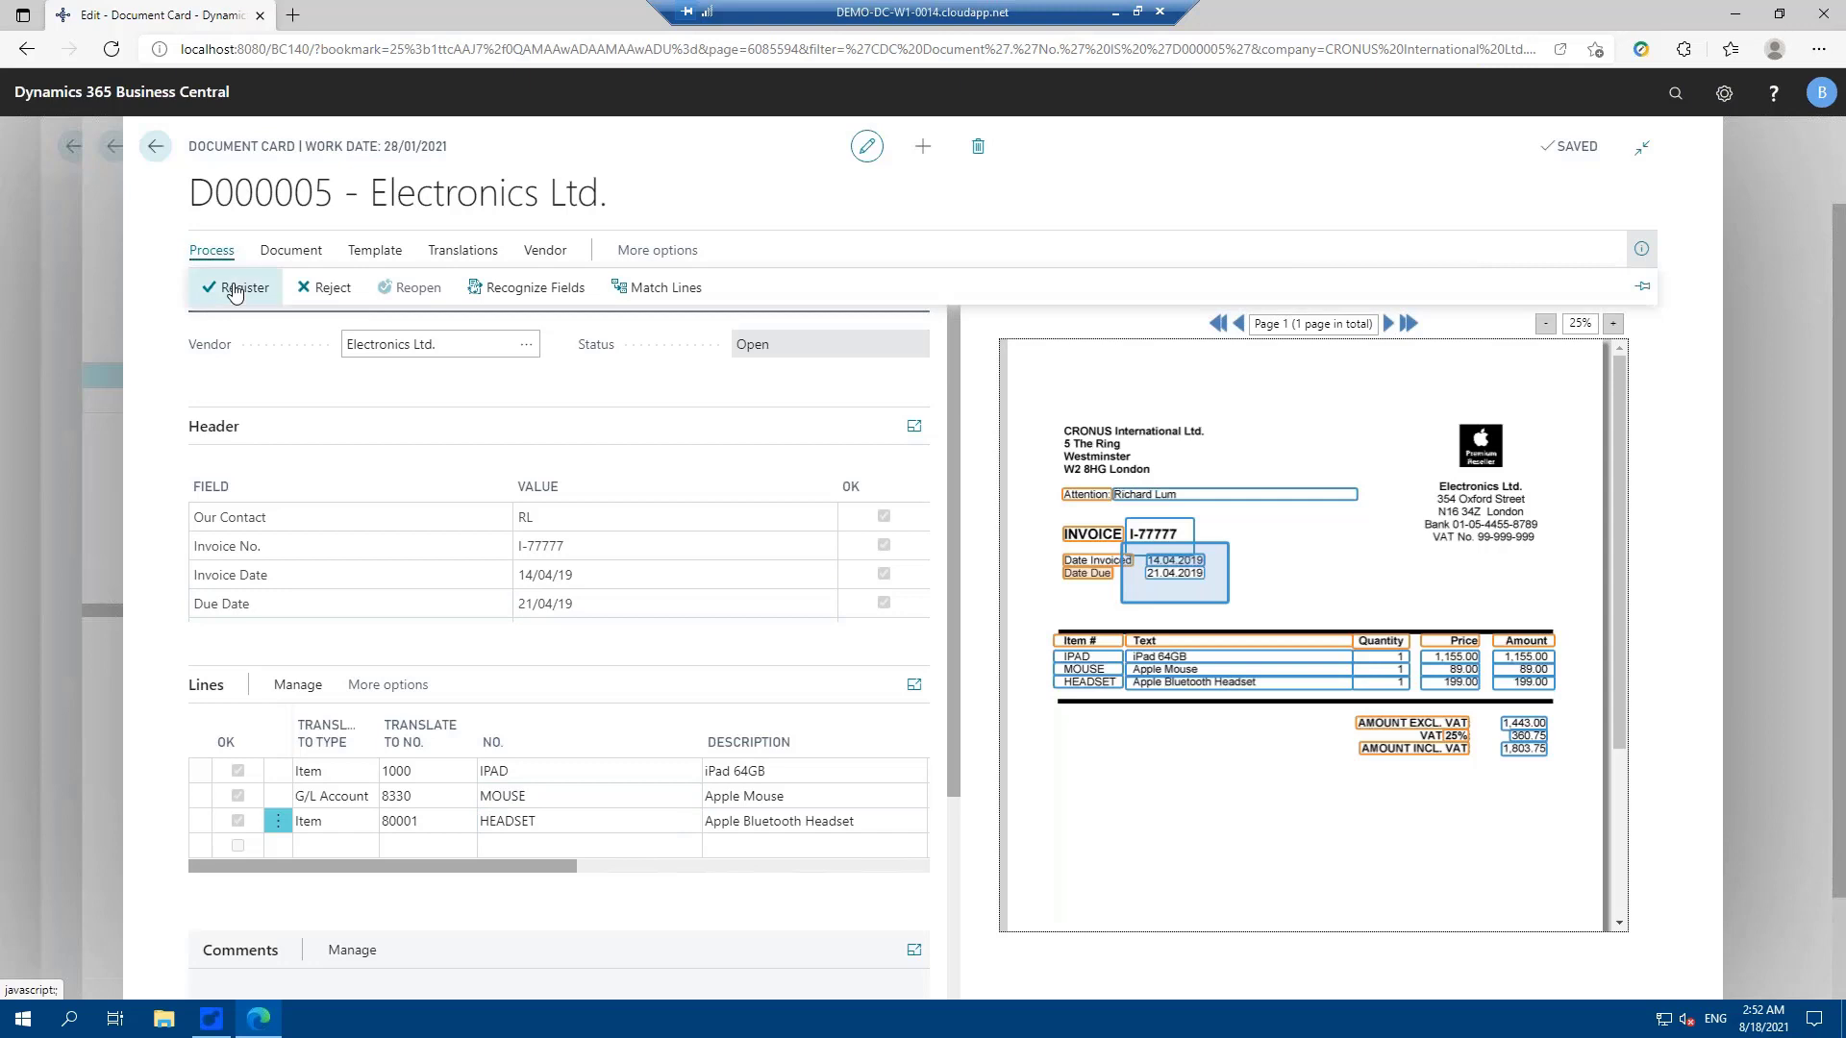
left_click(235, 293)
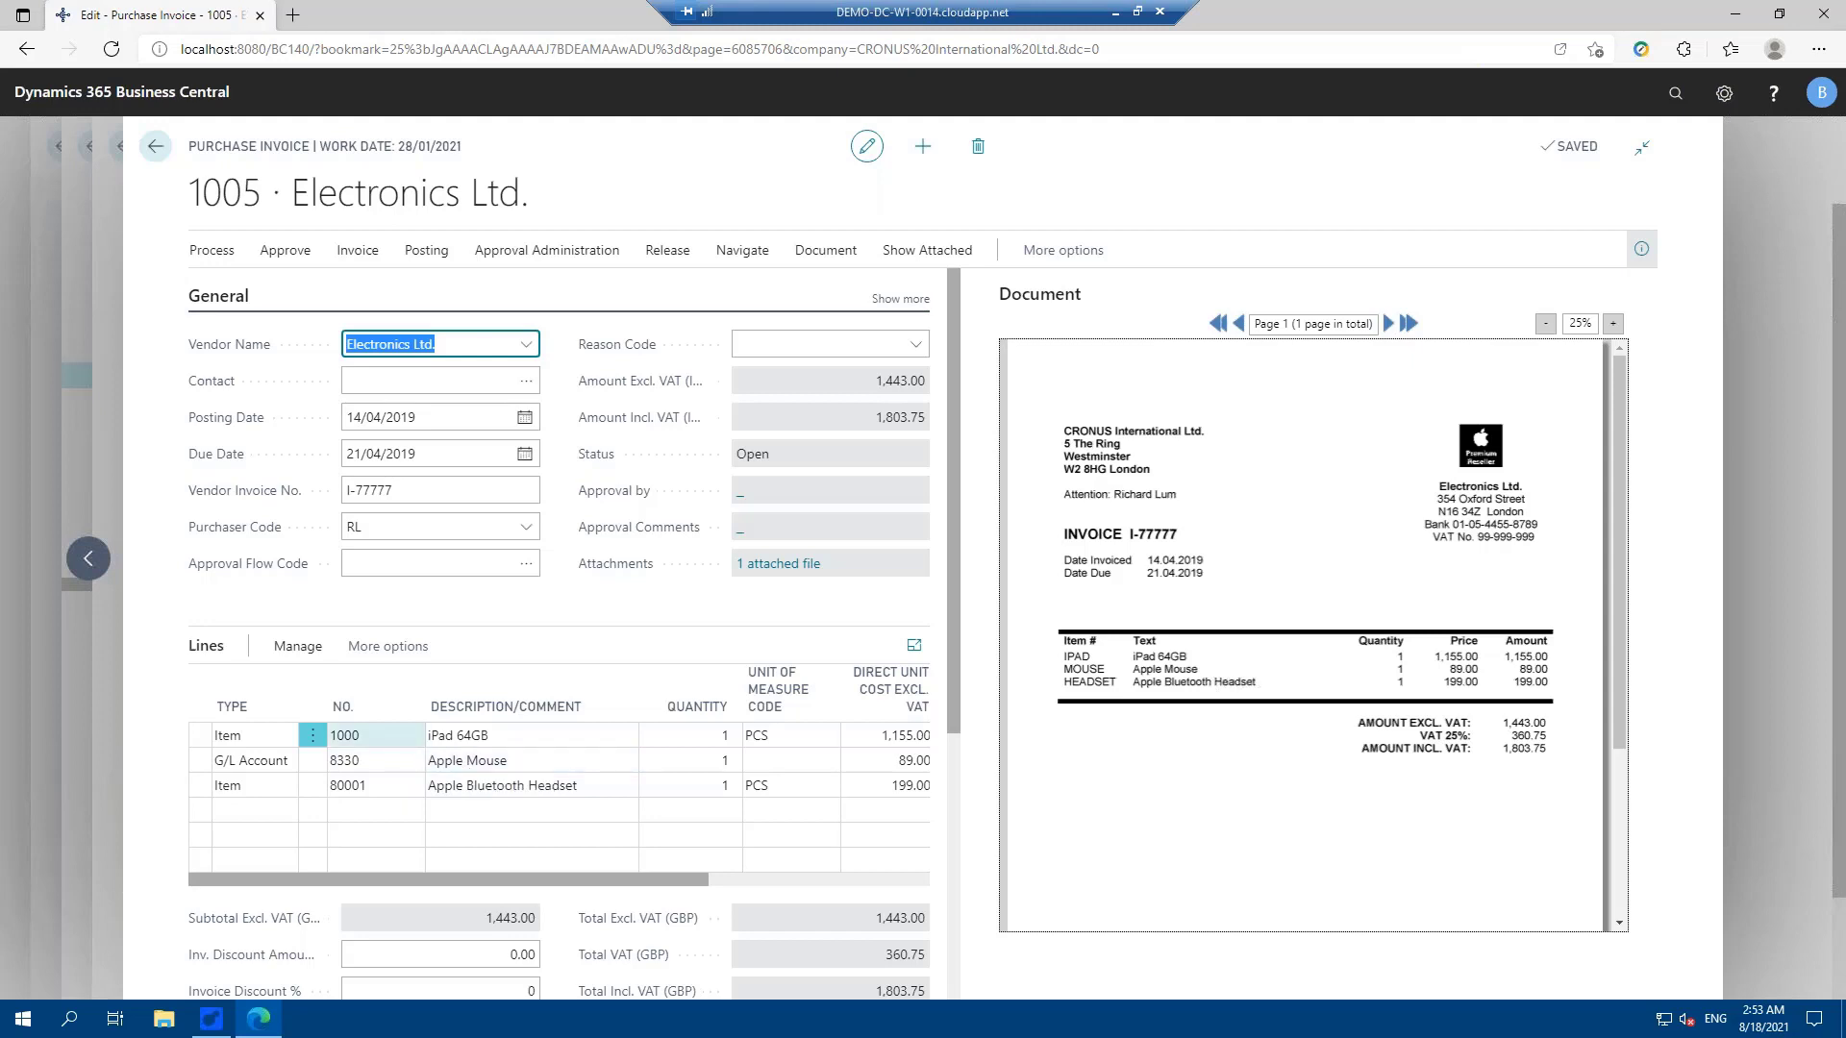
left_click(481, 252)
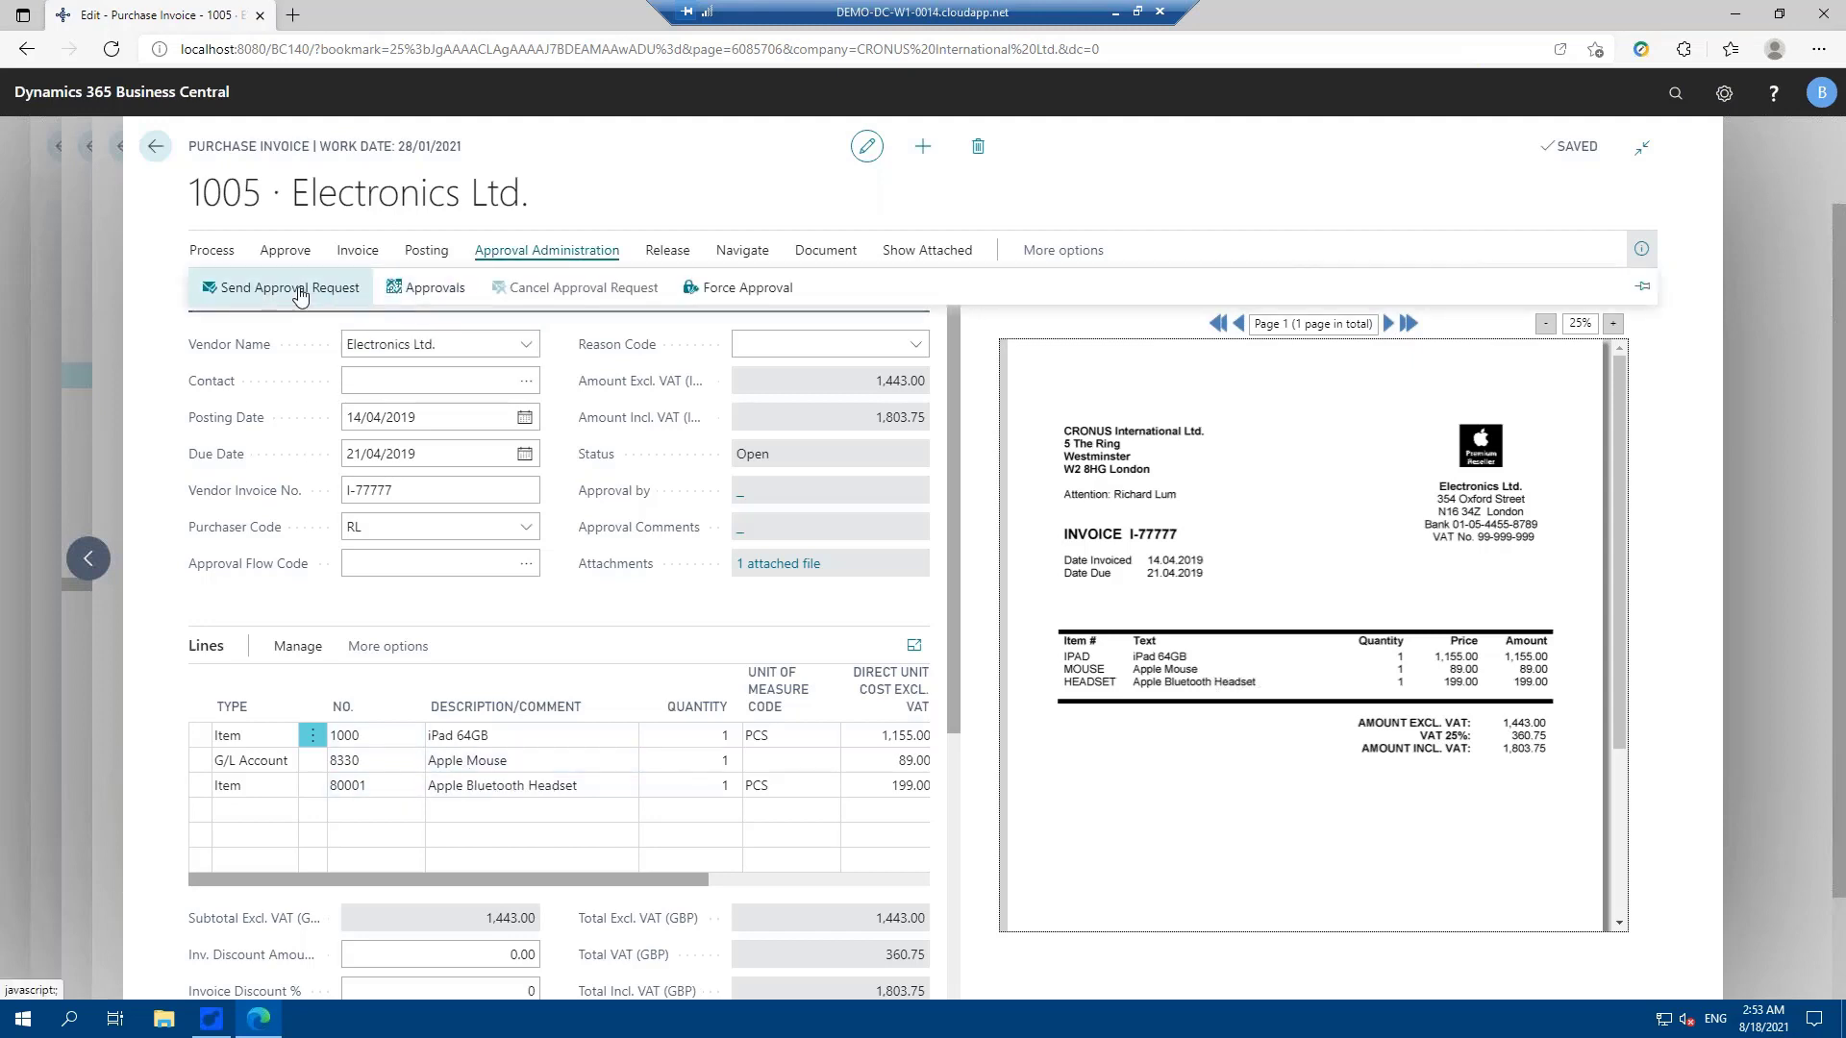
left_click(299, 290)
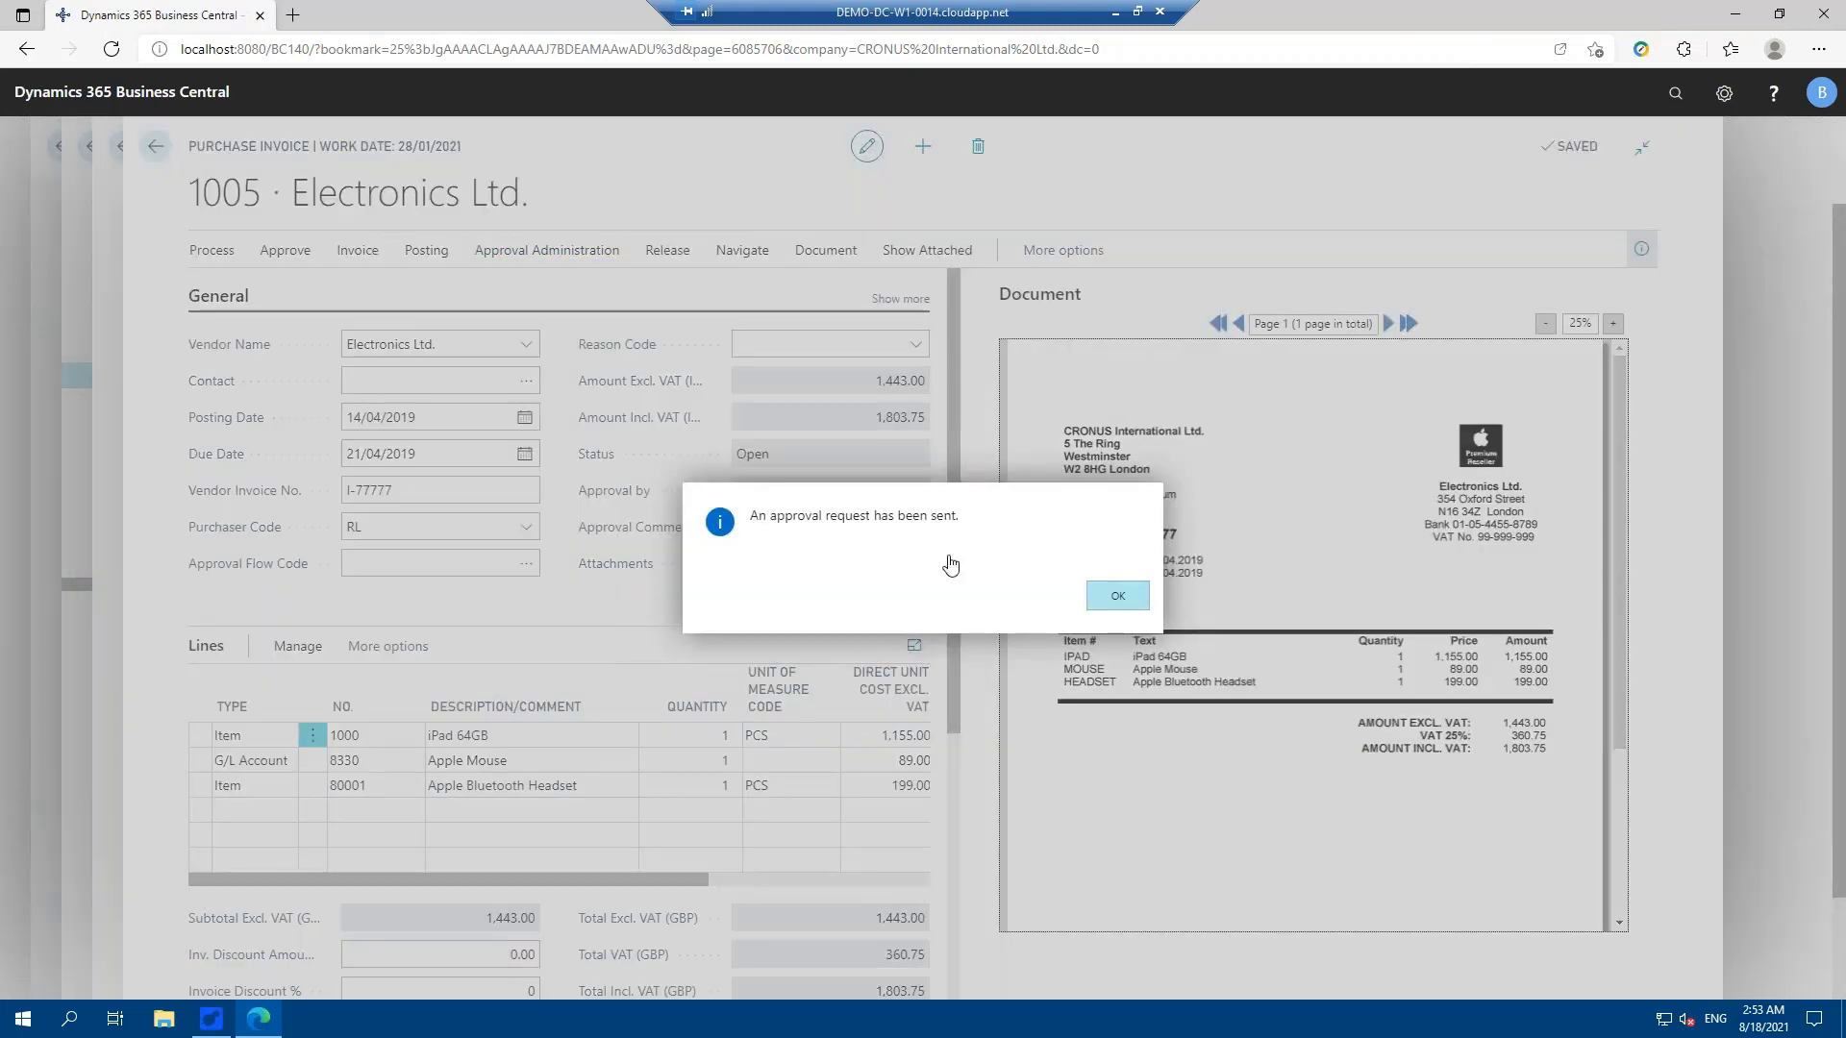
key("Return")
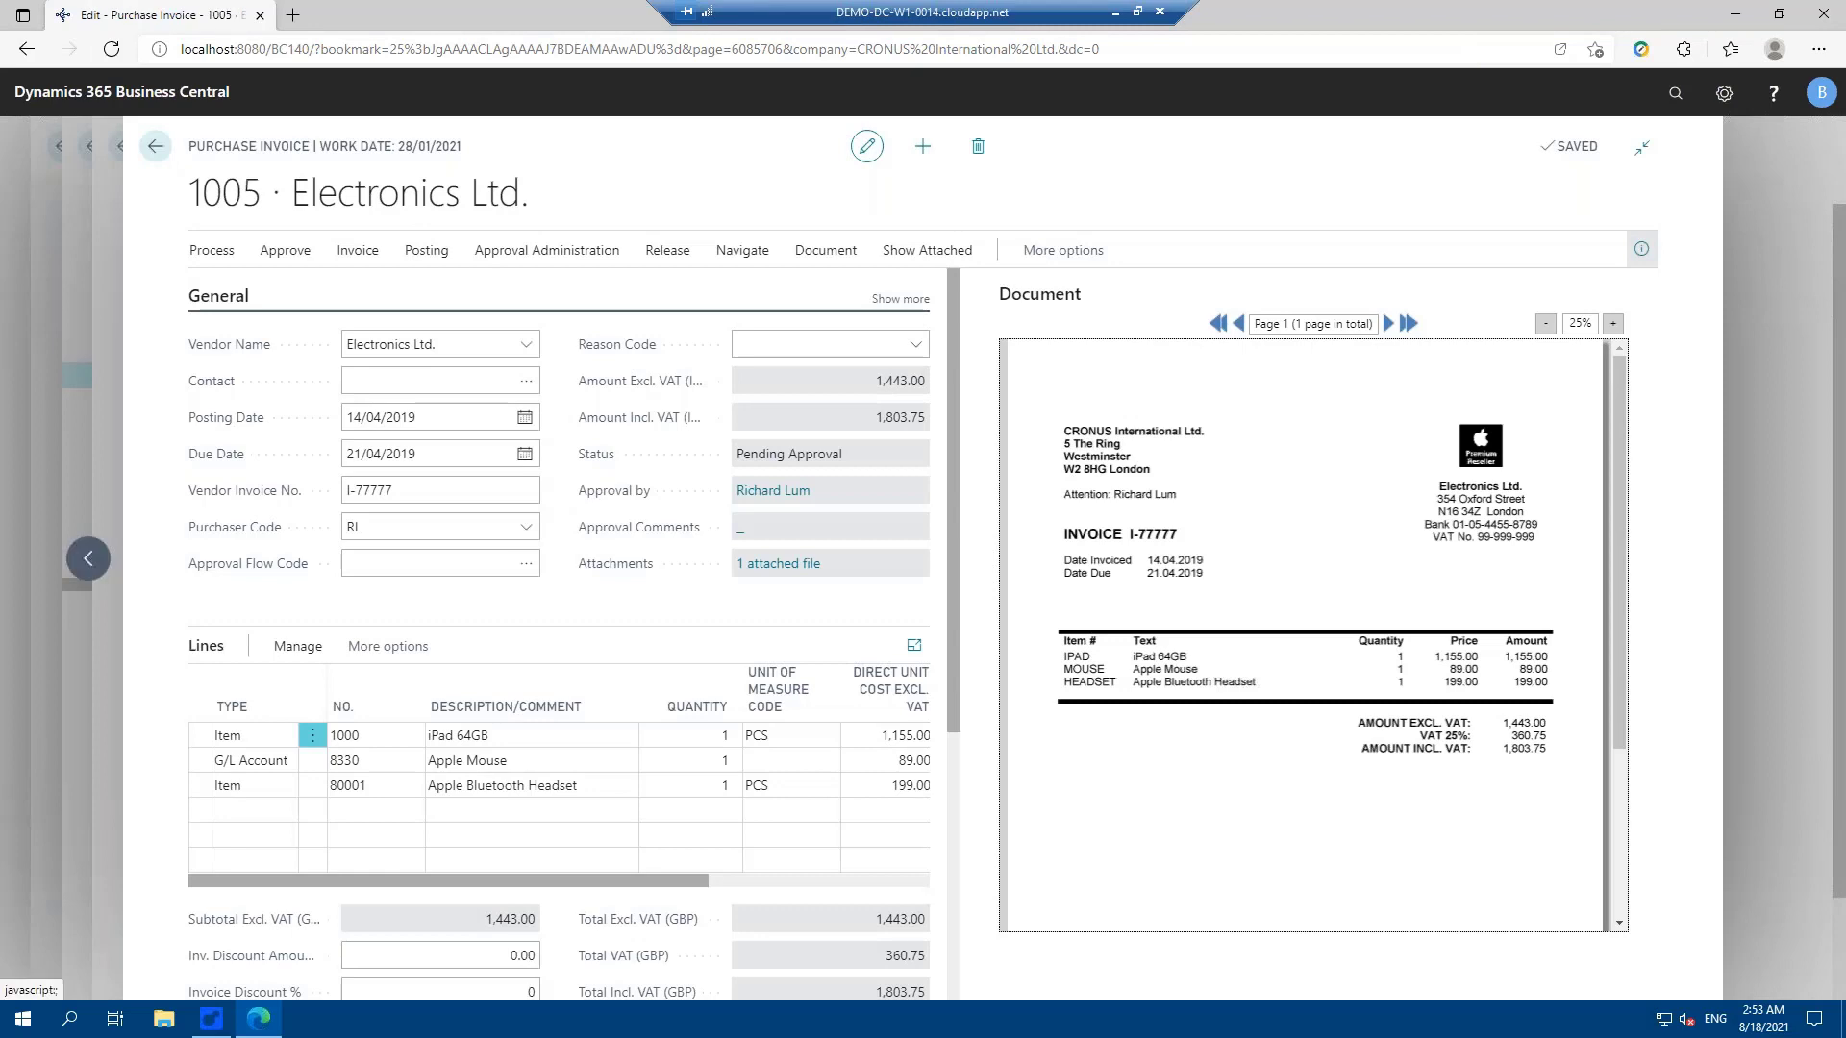
Step: Return to the document journal and assign template T000003 to document D000006
left_click(156, 149)
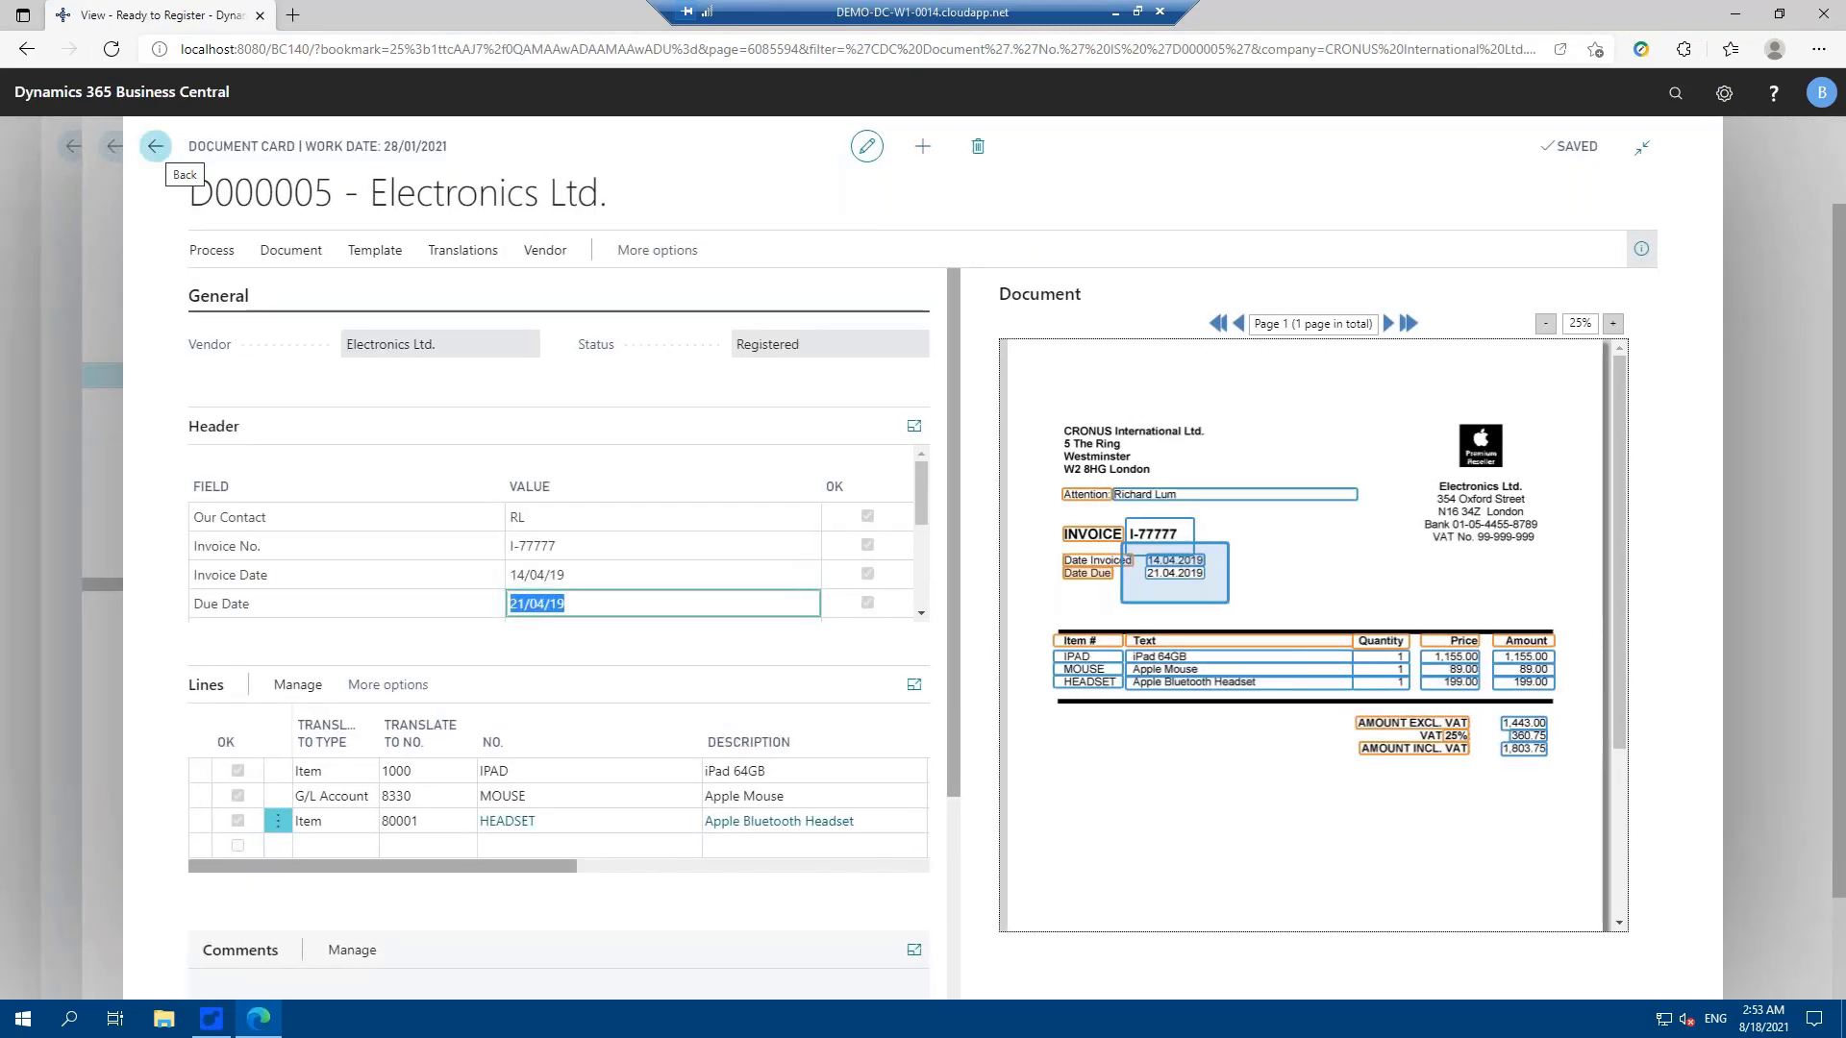
left_click(158, 151)
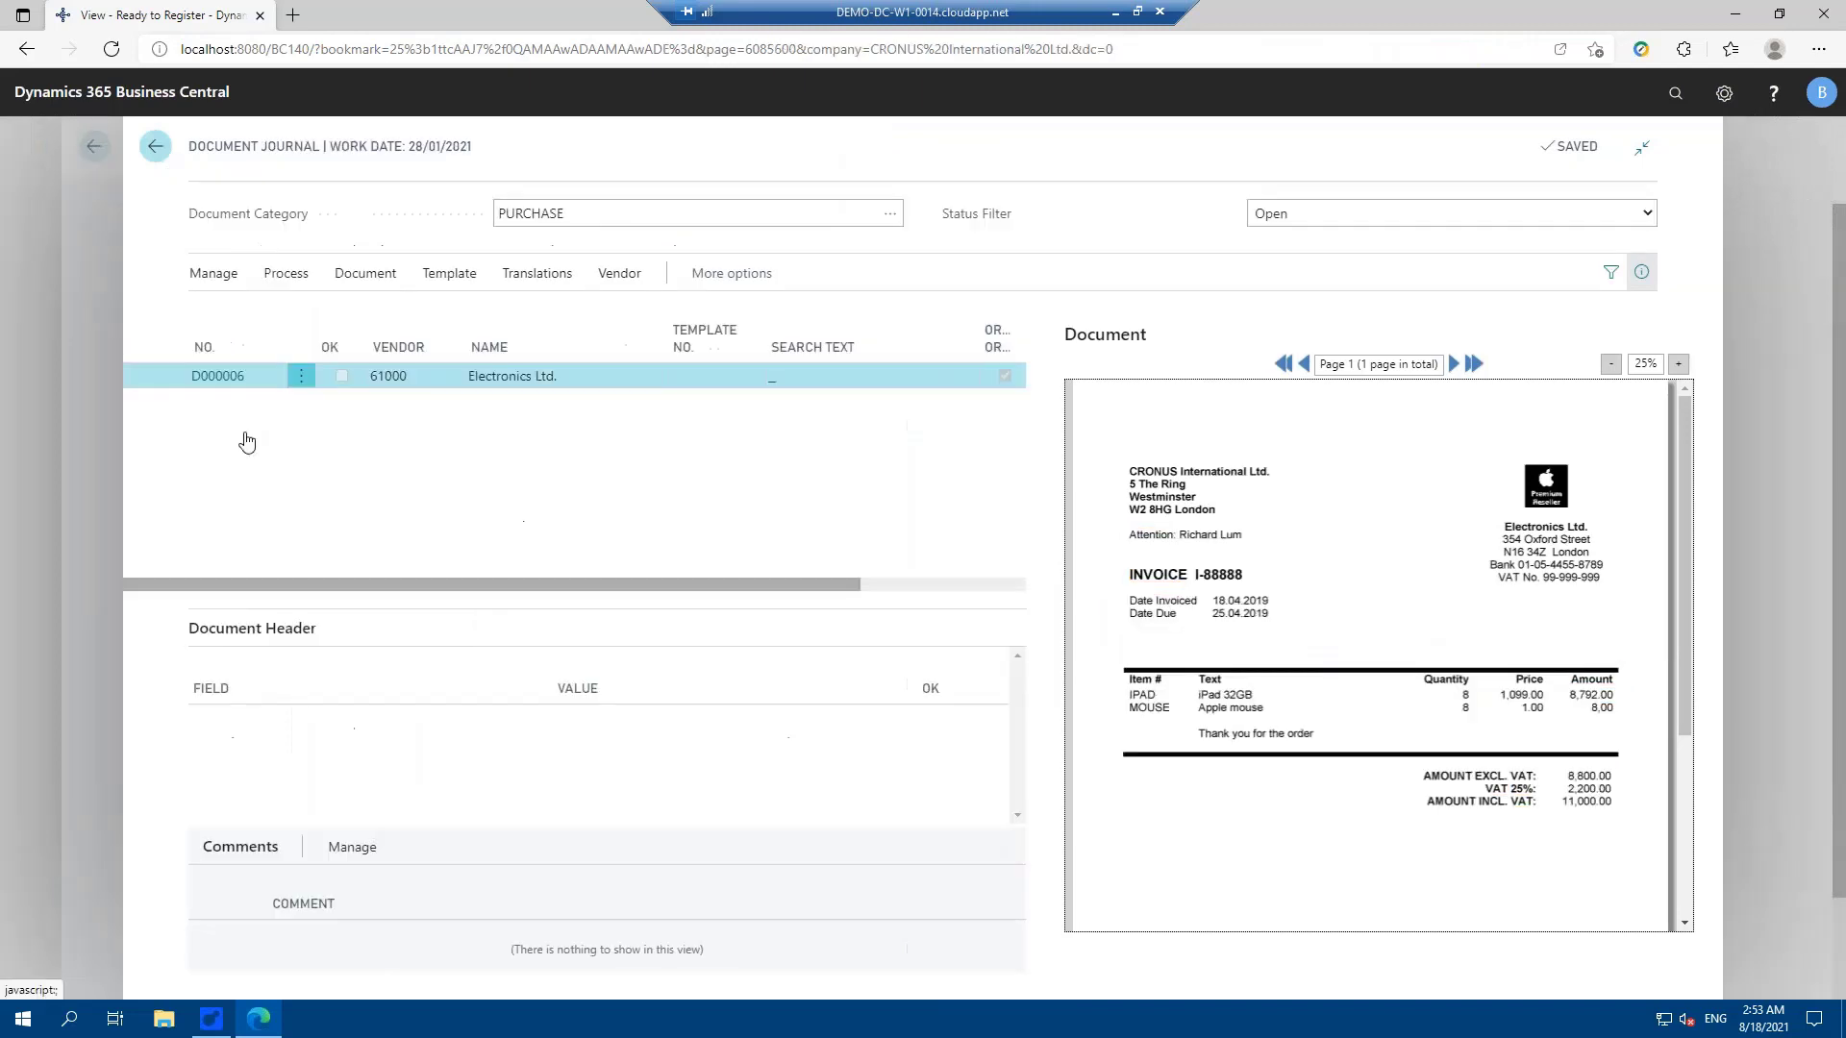
left_click(712, 376)
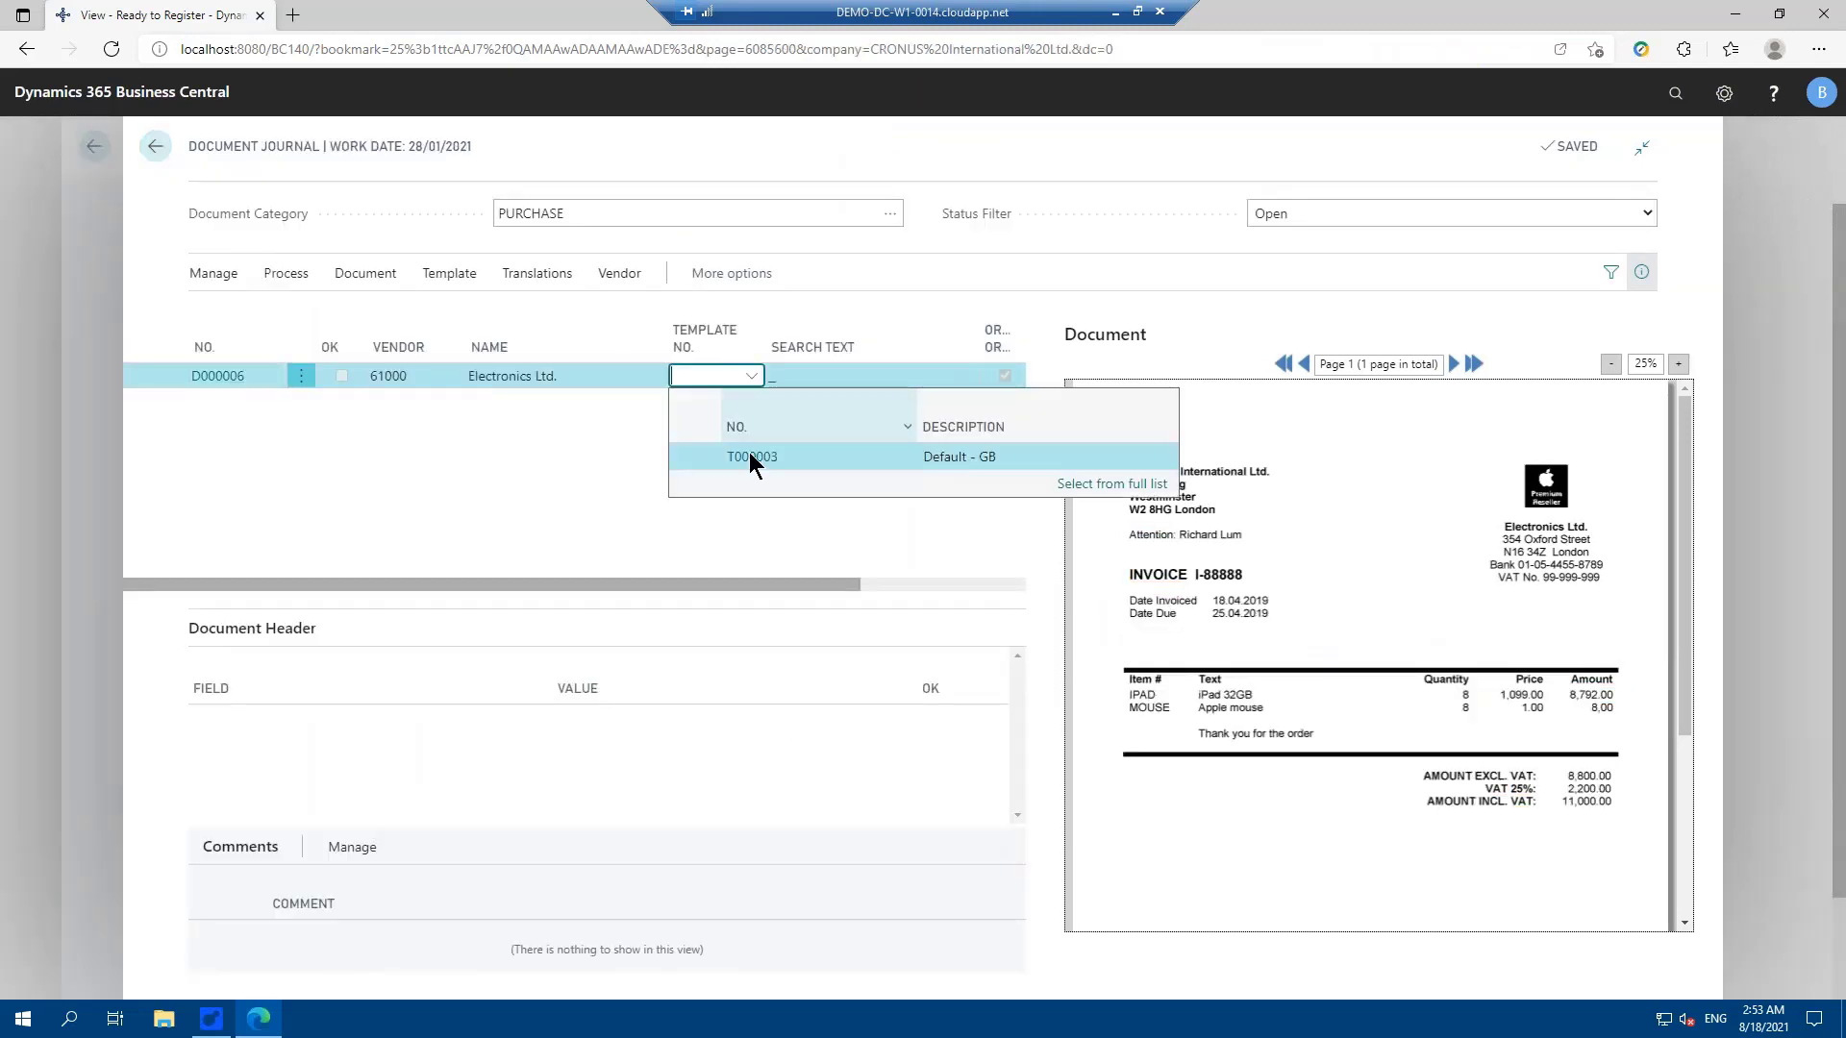
left_click(748, 454)
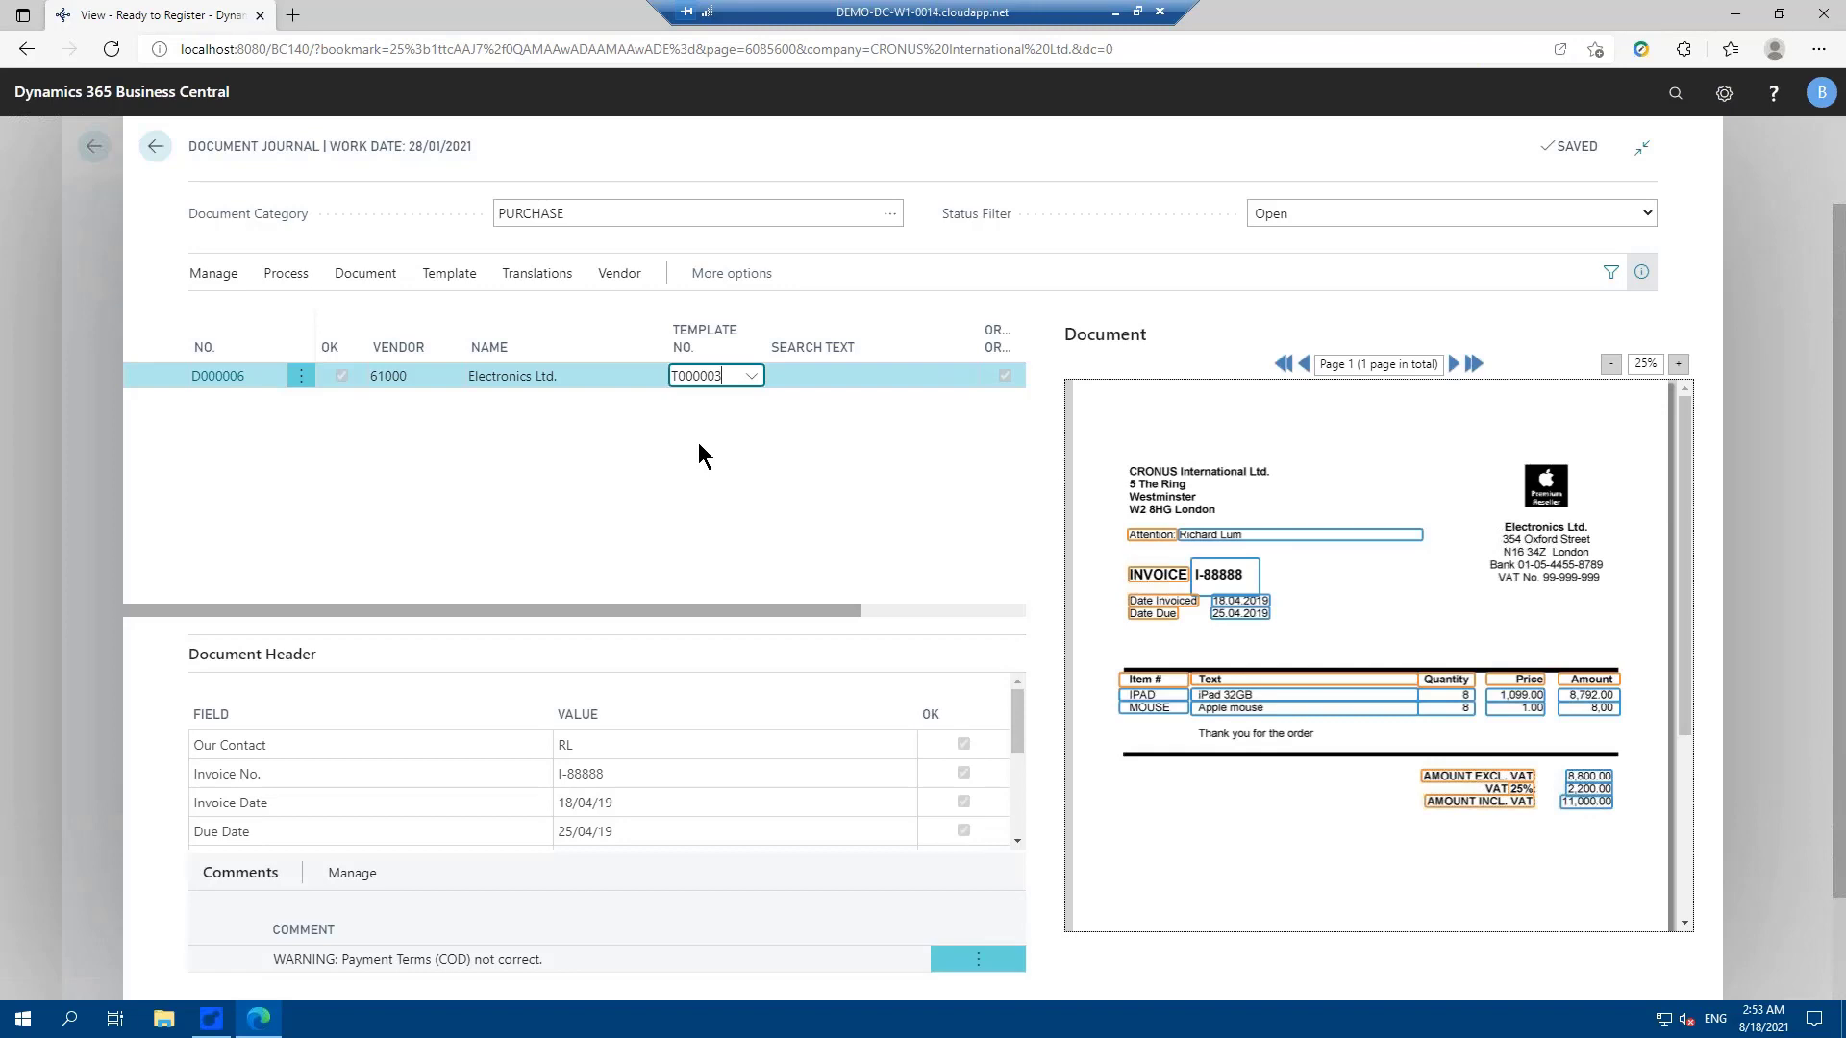
Step: Check the invoice date of D000006 against the scan and review its lines and comments on the document card
left_click(646, 792)
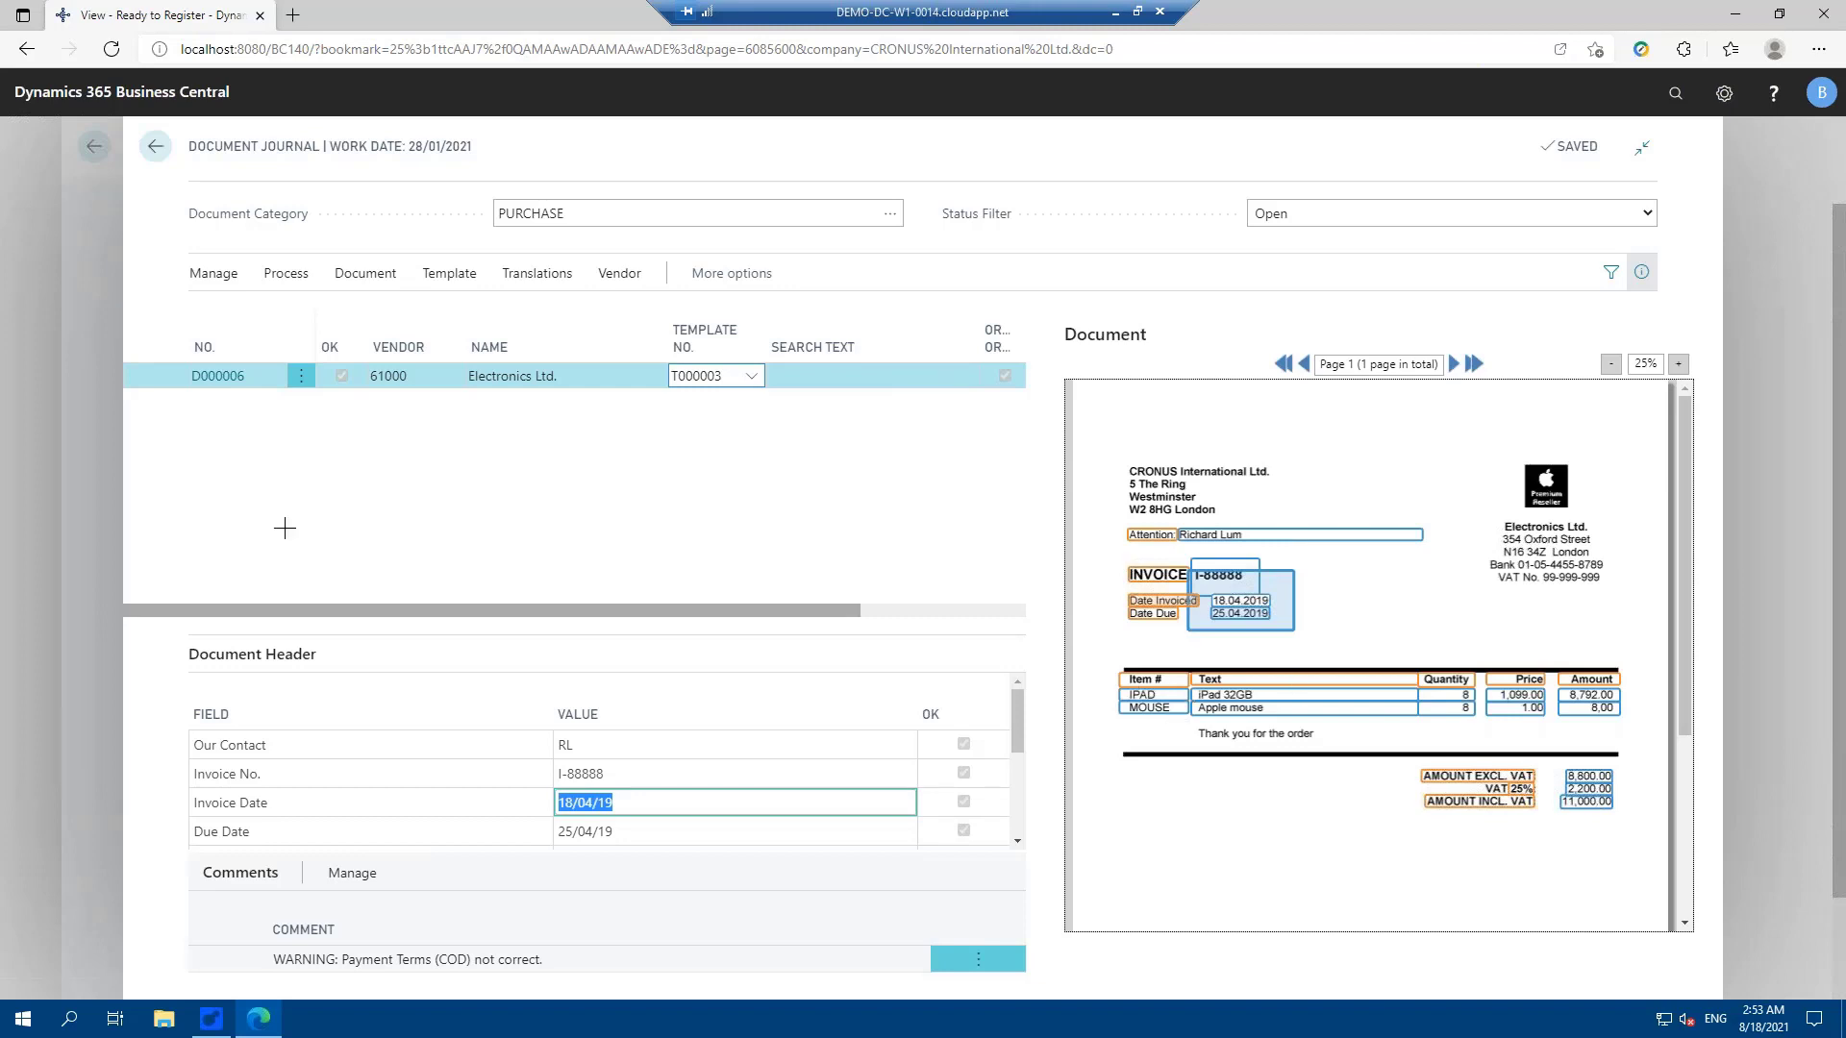
left_click(226, 320)
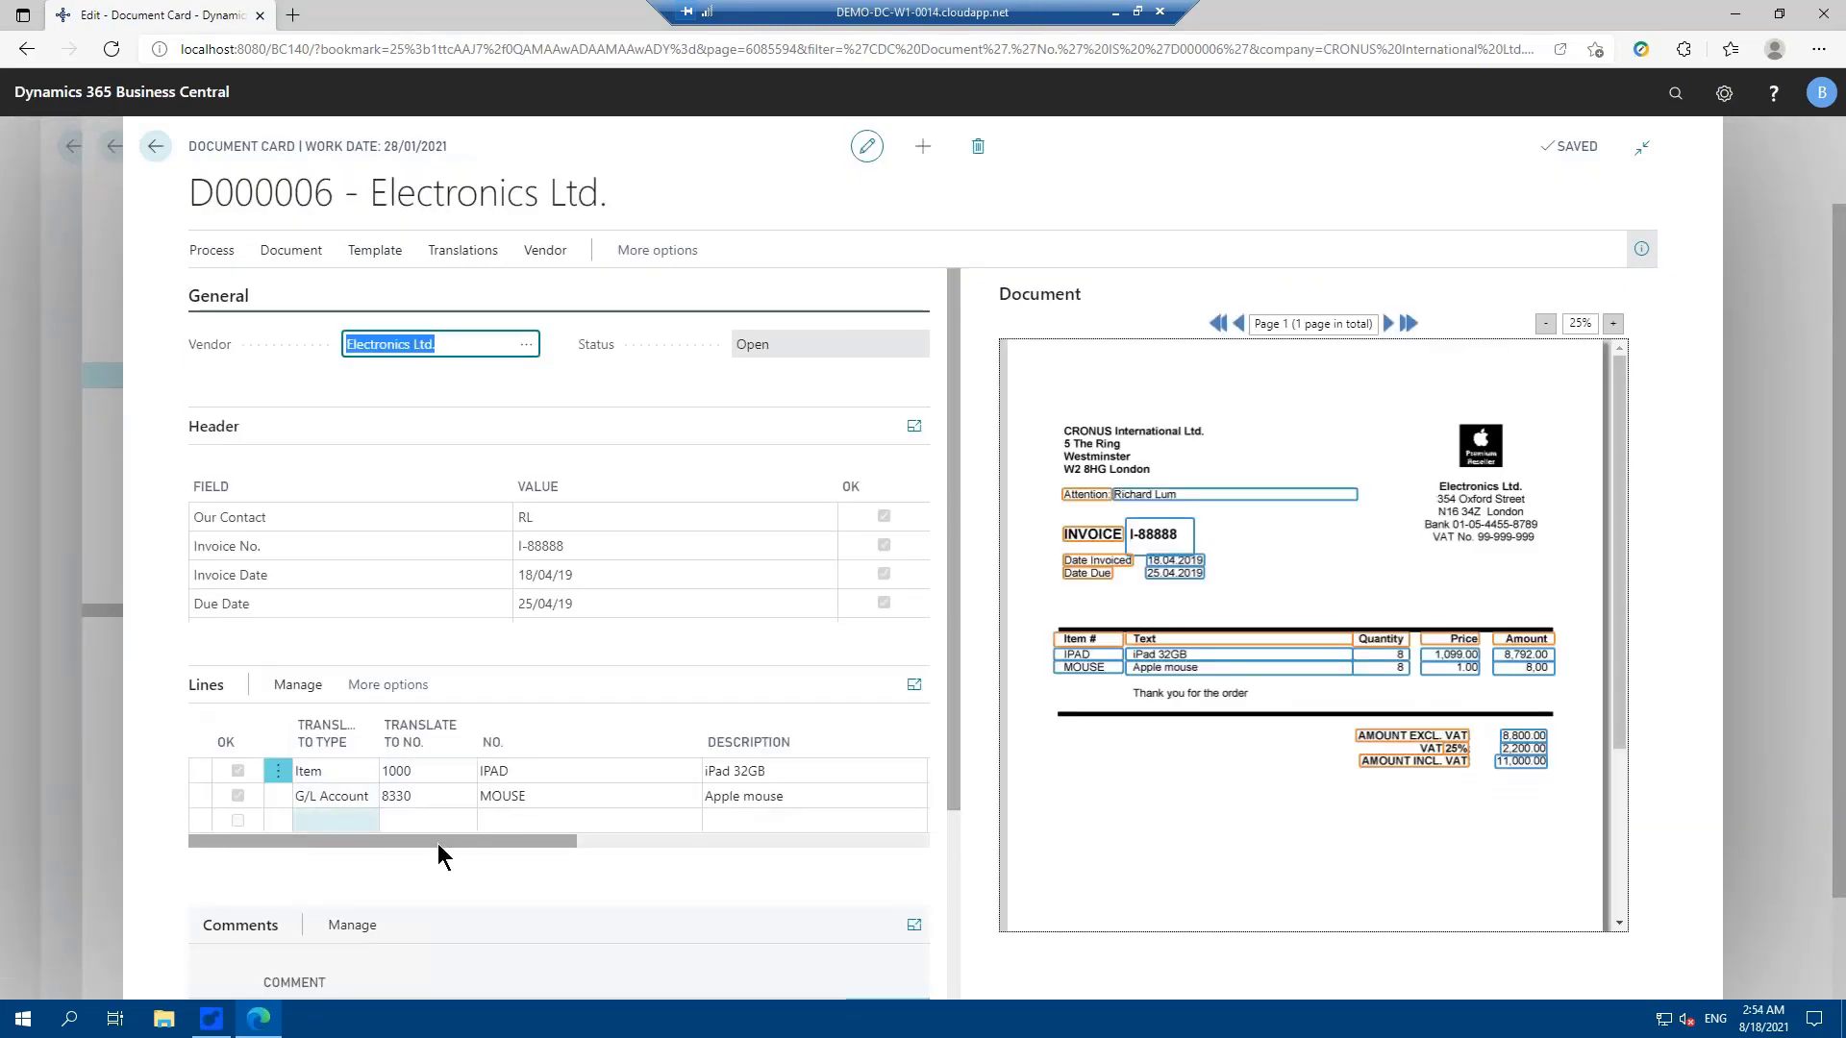
scroll(425, 777, "down", 3)
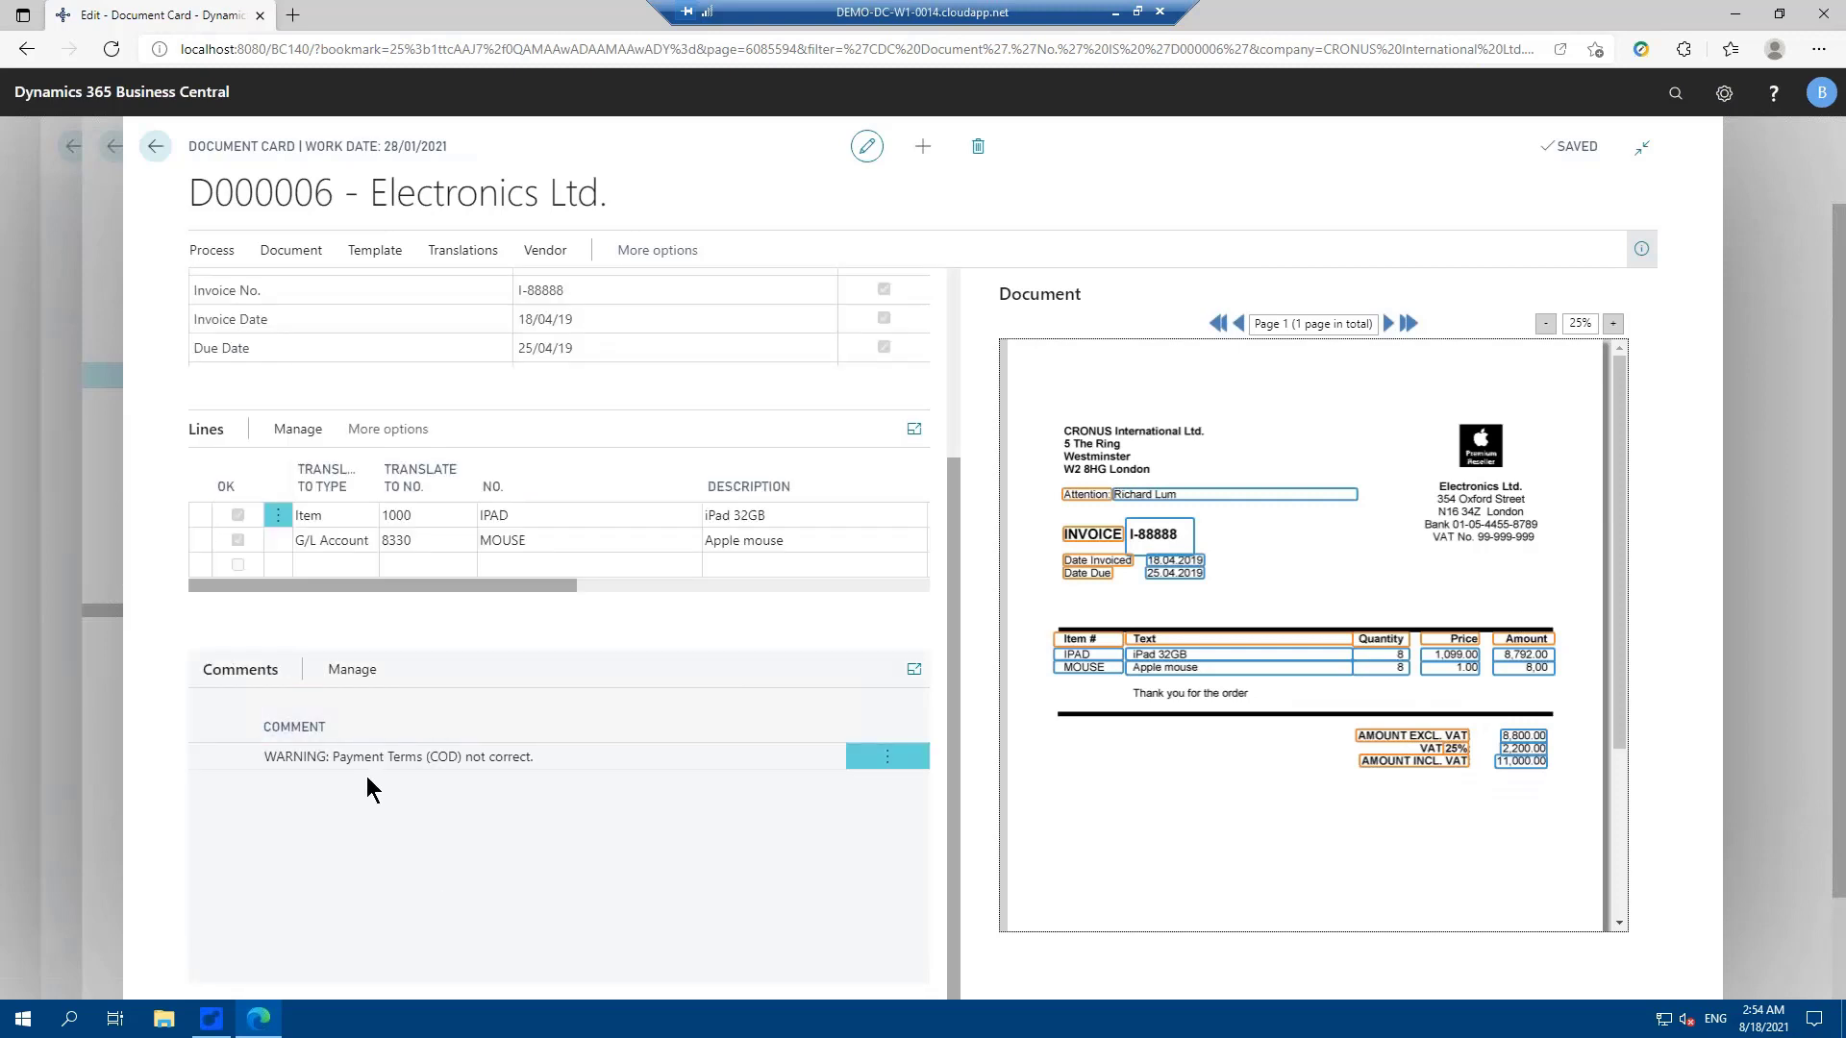
scroll(319, 412, "up", 3)
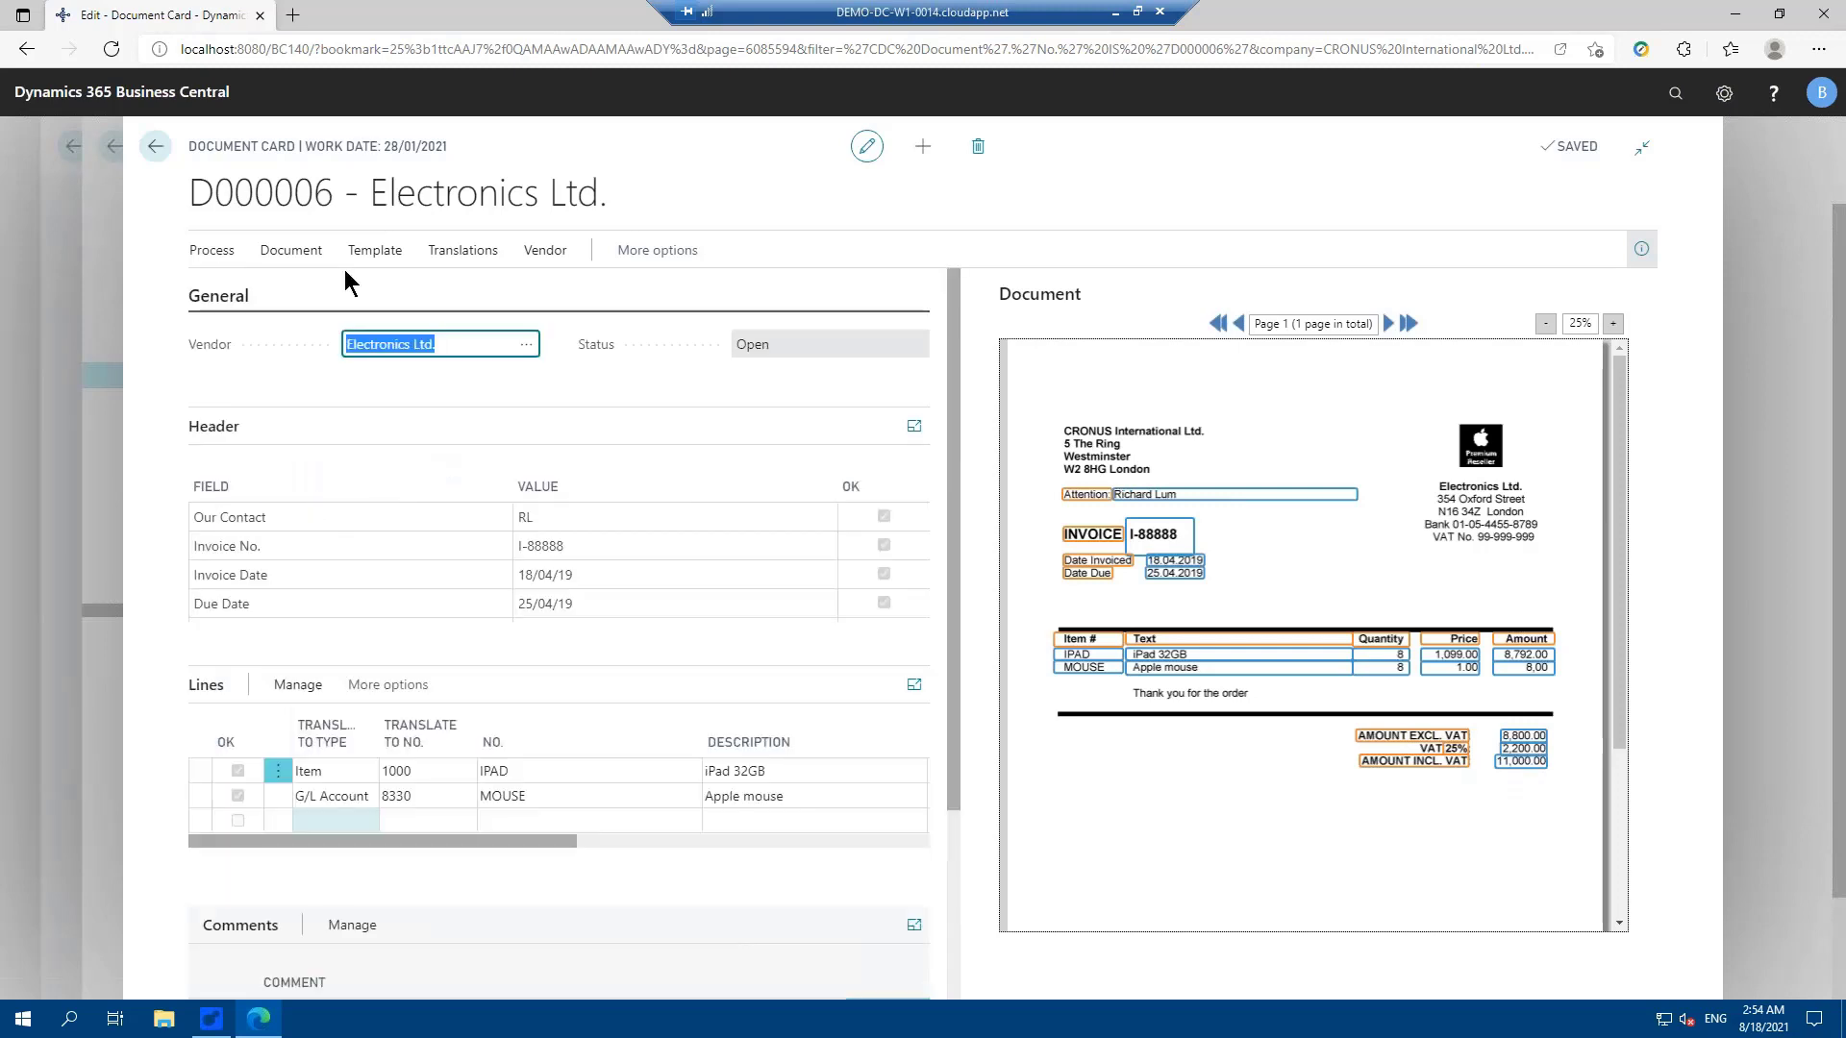
Step: Register document D000006 and send its new purchase invoice for approval
left_click(216, 255)
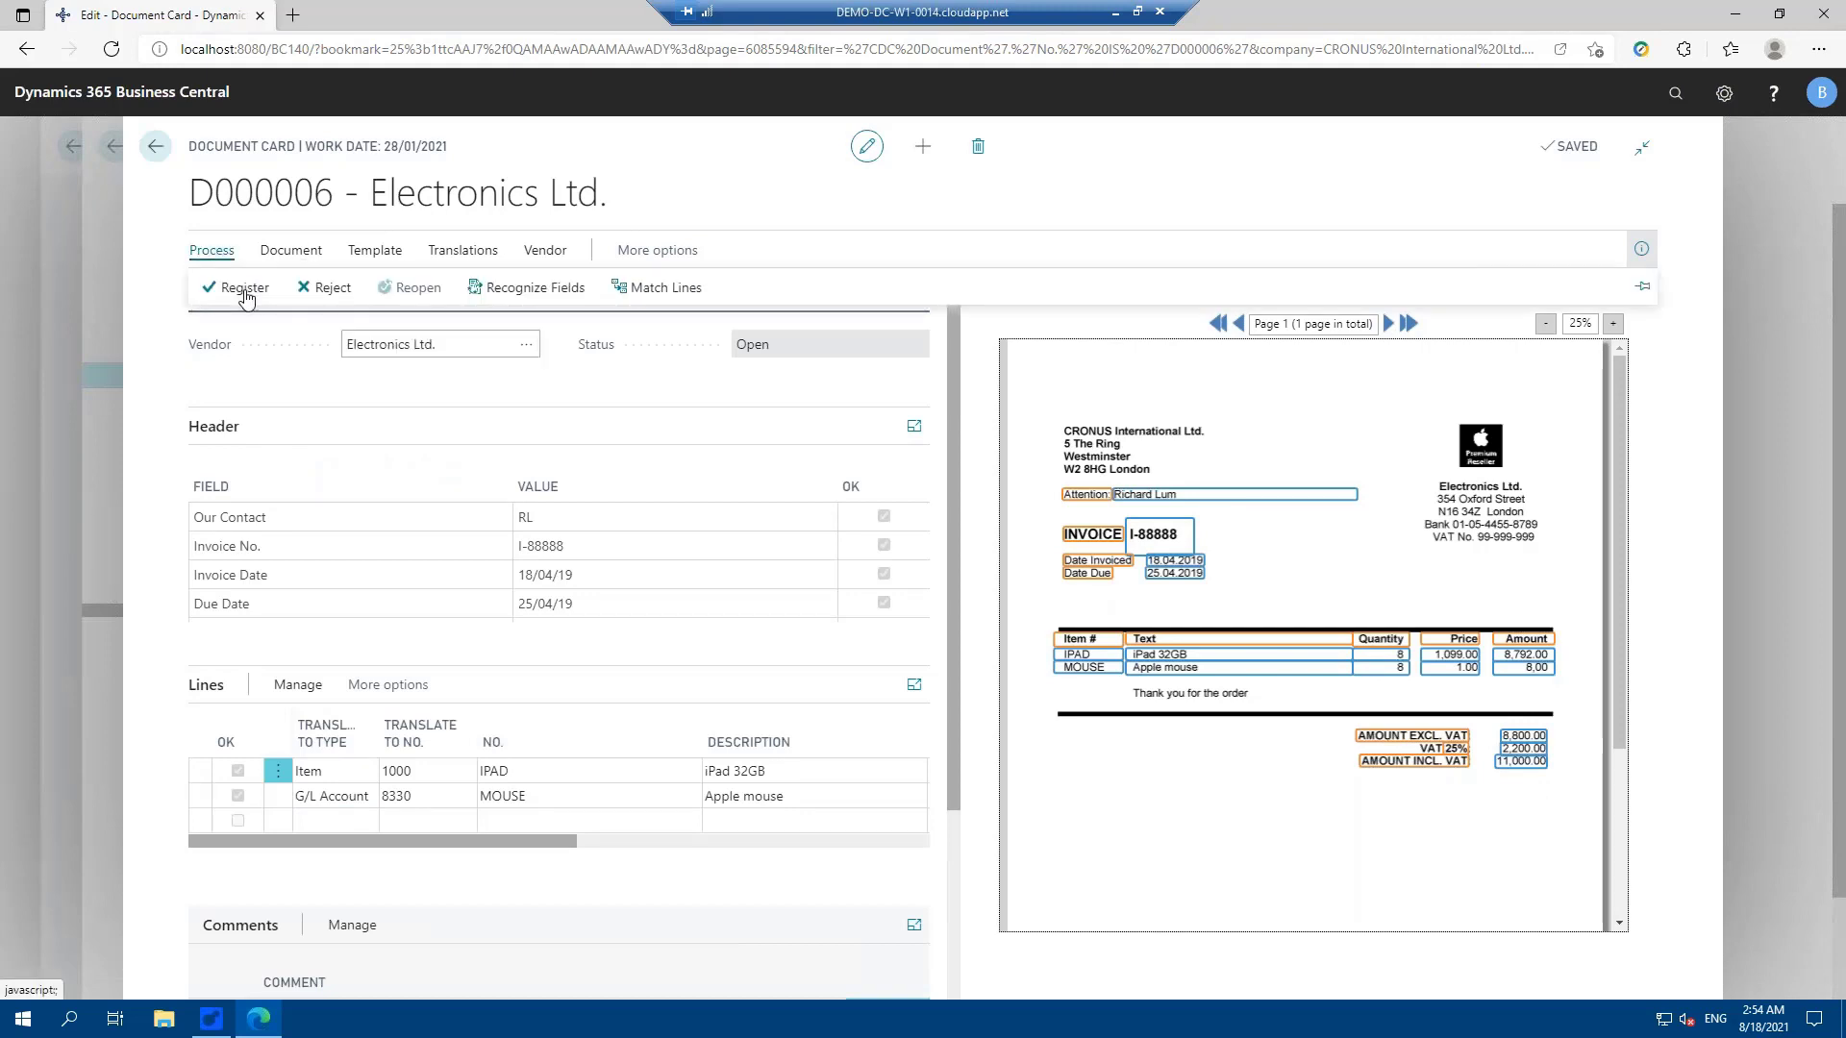
left_click(246, 291)
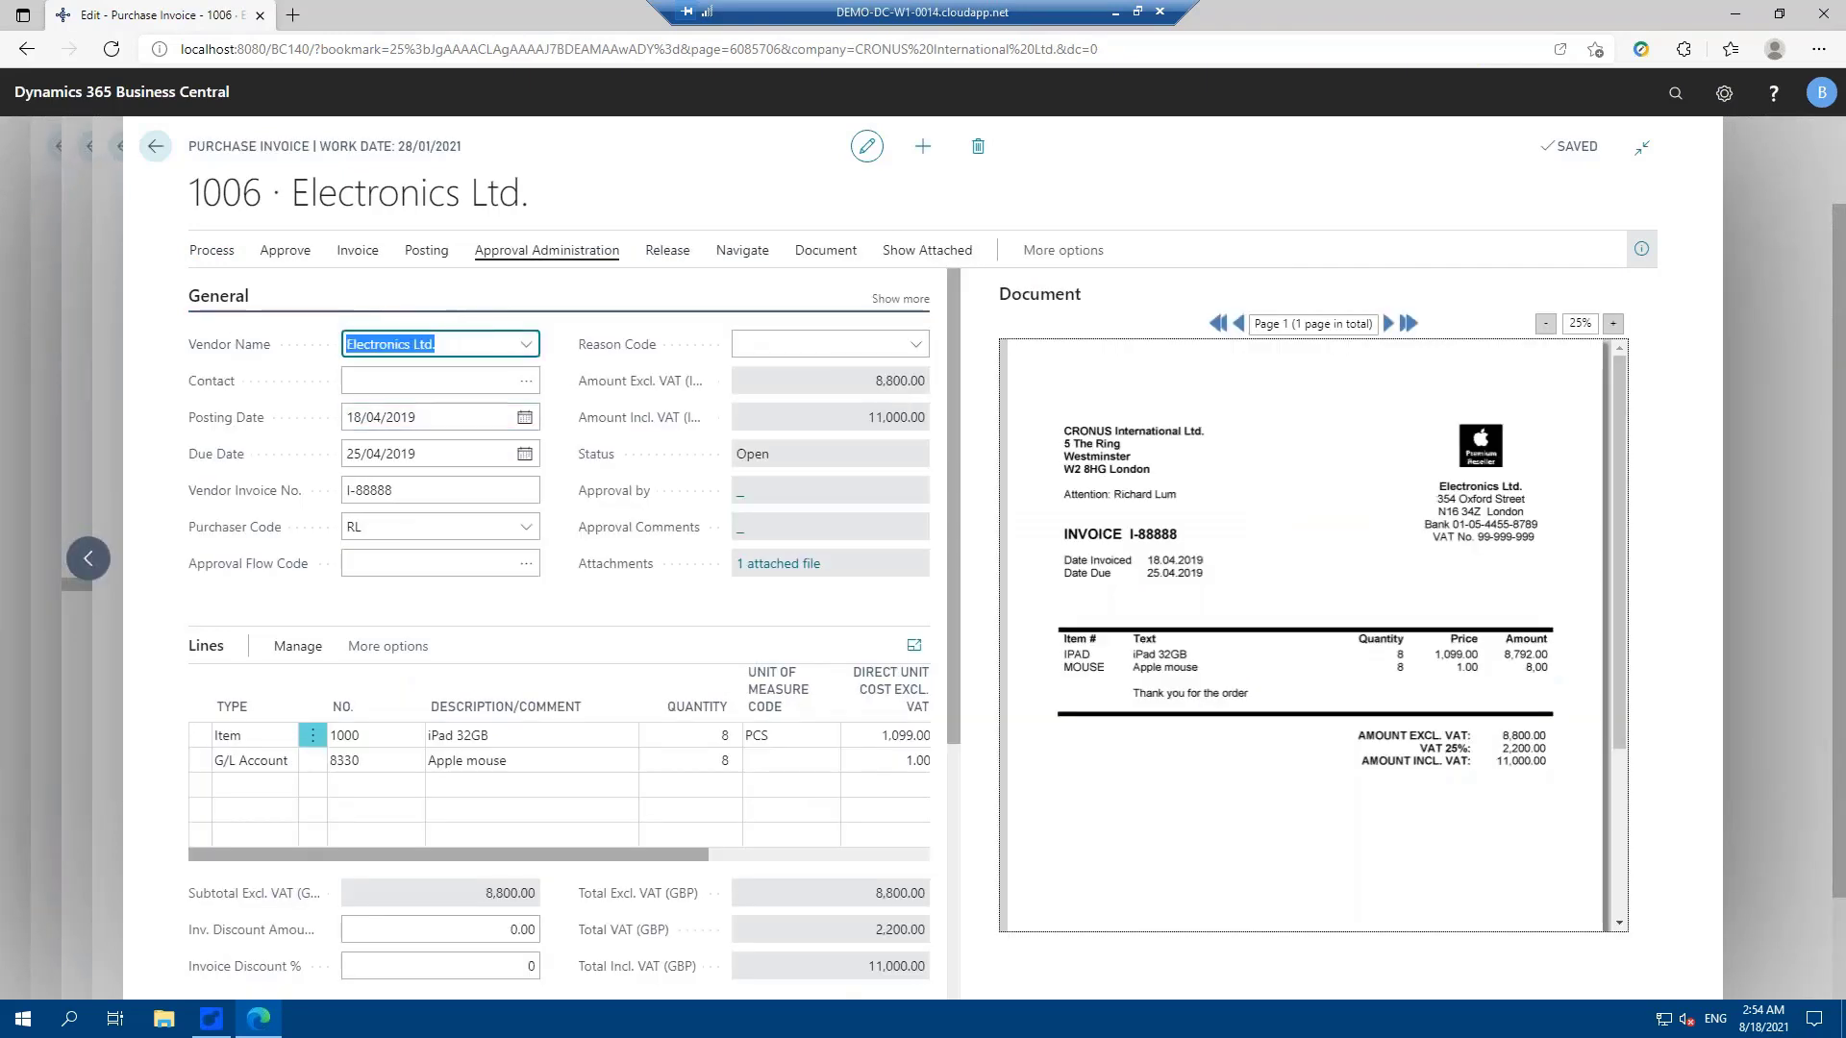
left_click(513, 267)
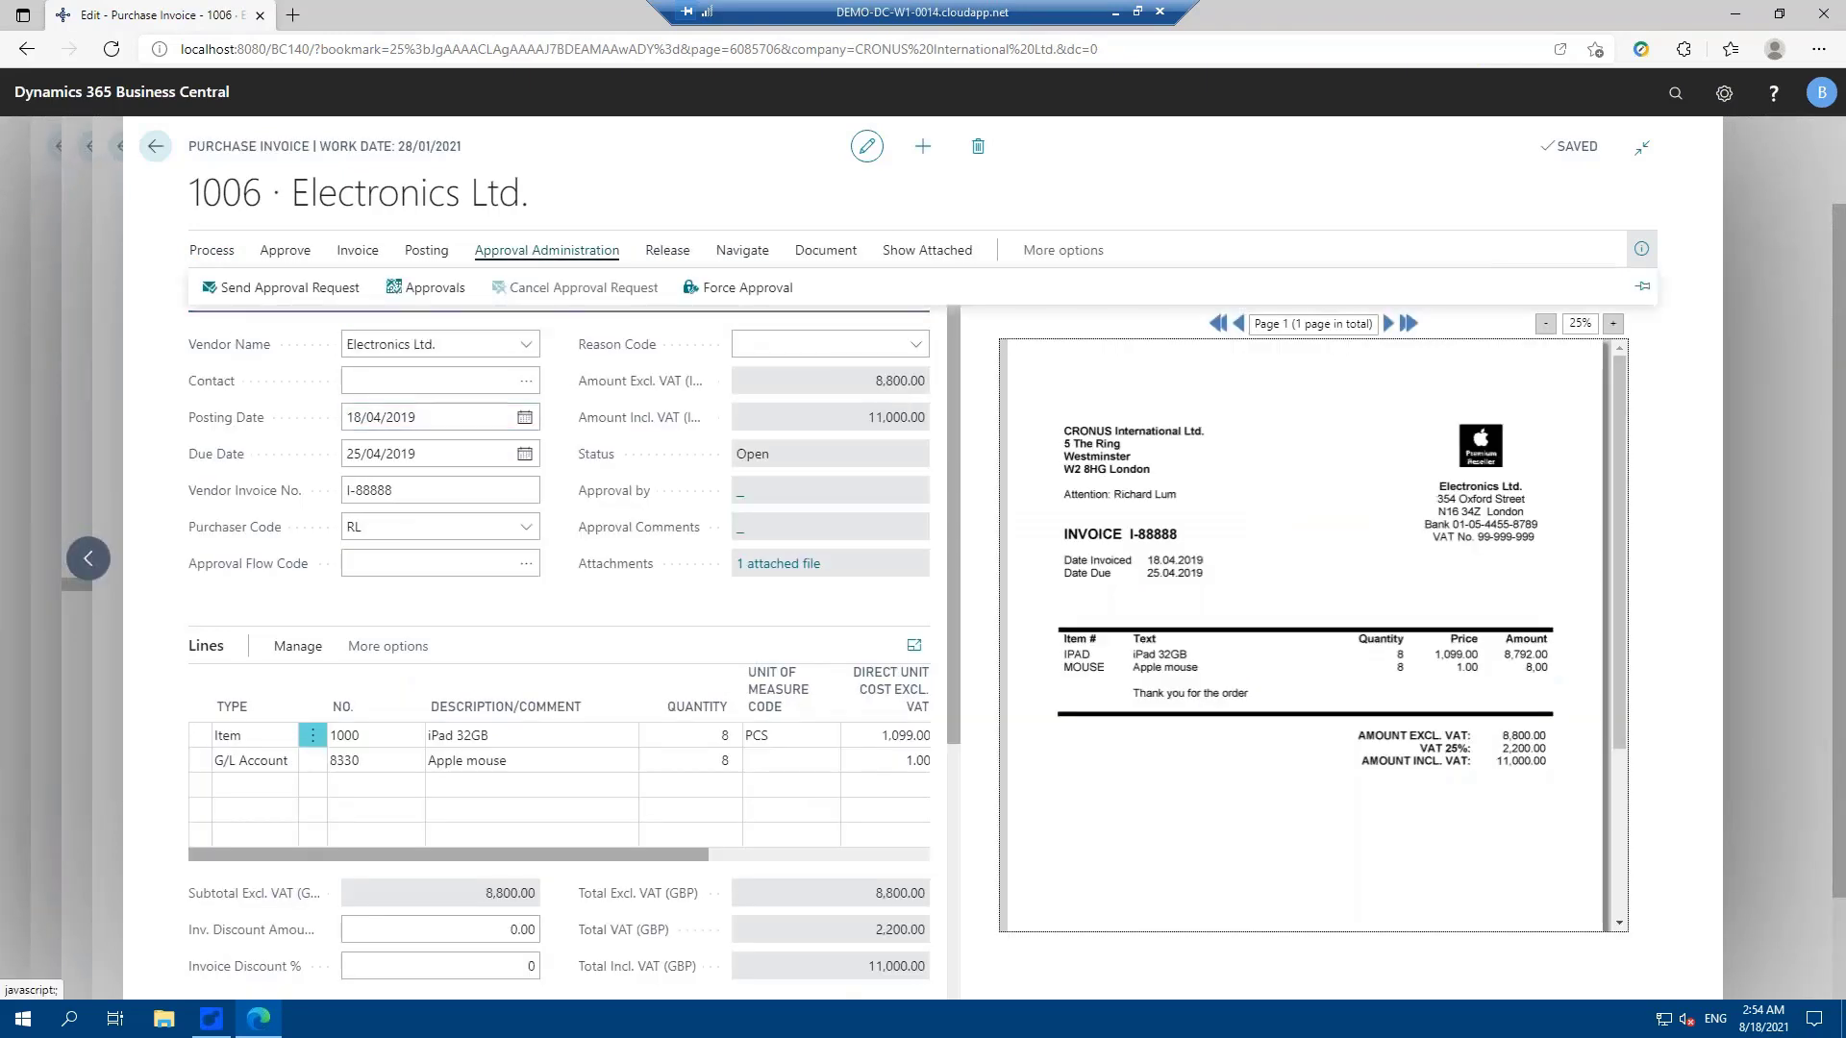
left_click(280, 290)
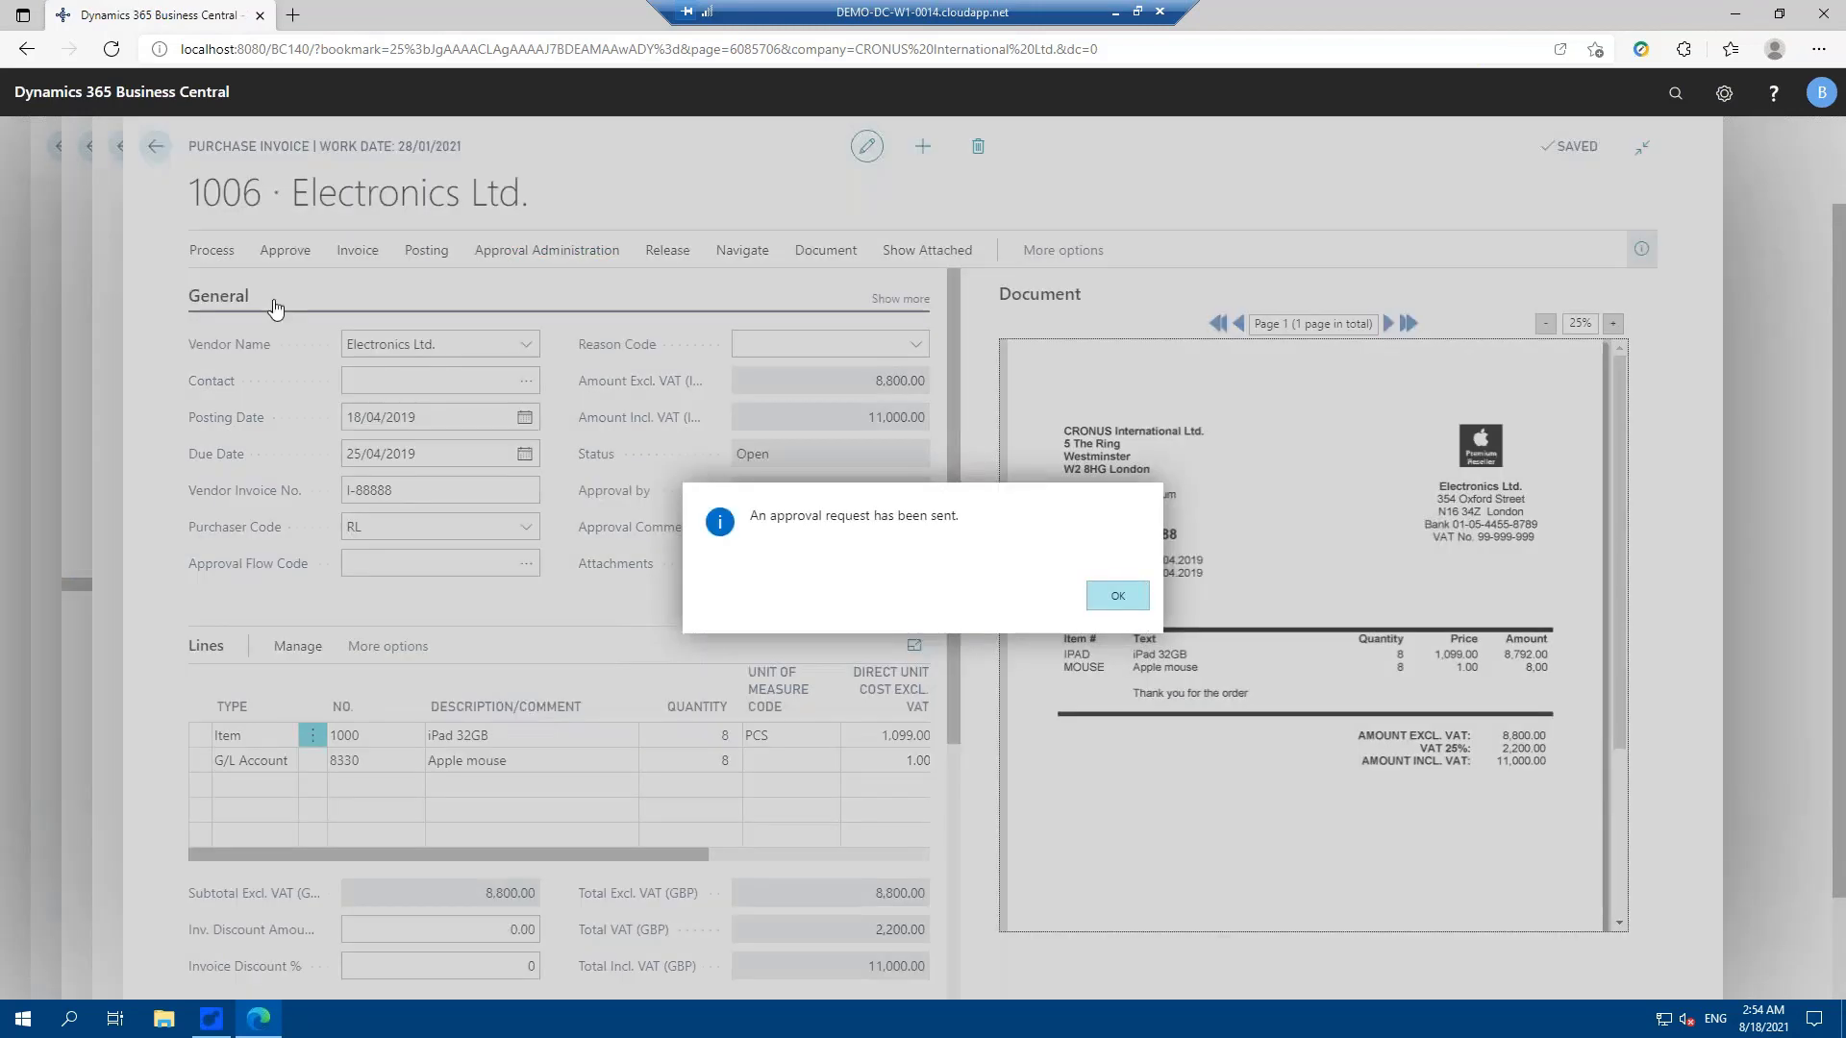
Step: Return to the document journal from the purchase invoice and filter the PURCHASE documents by Registered status
key("Return")
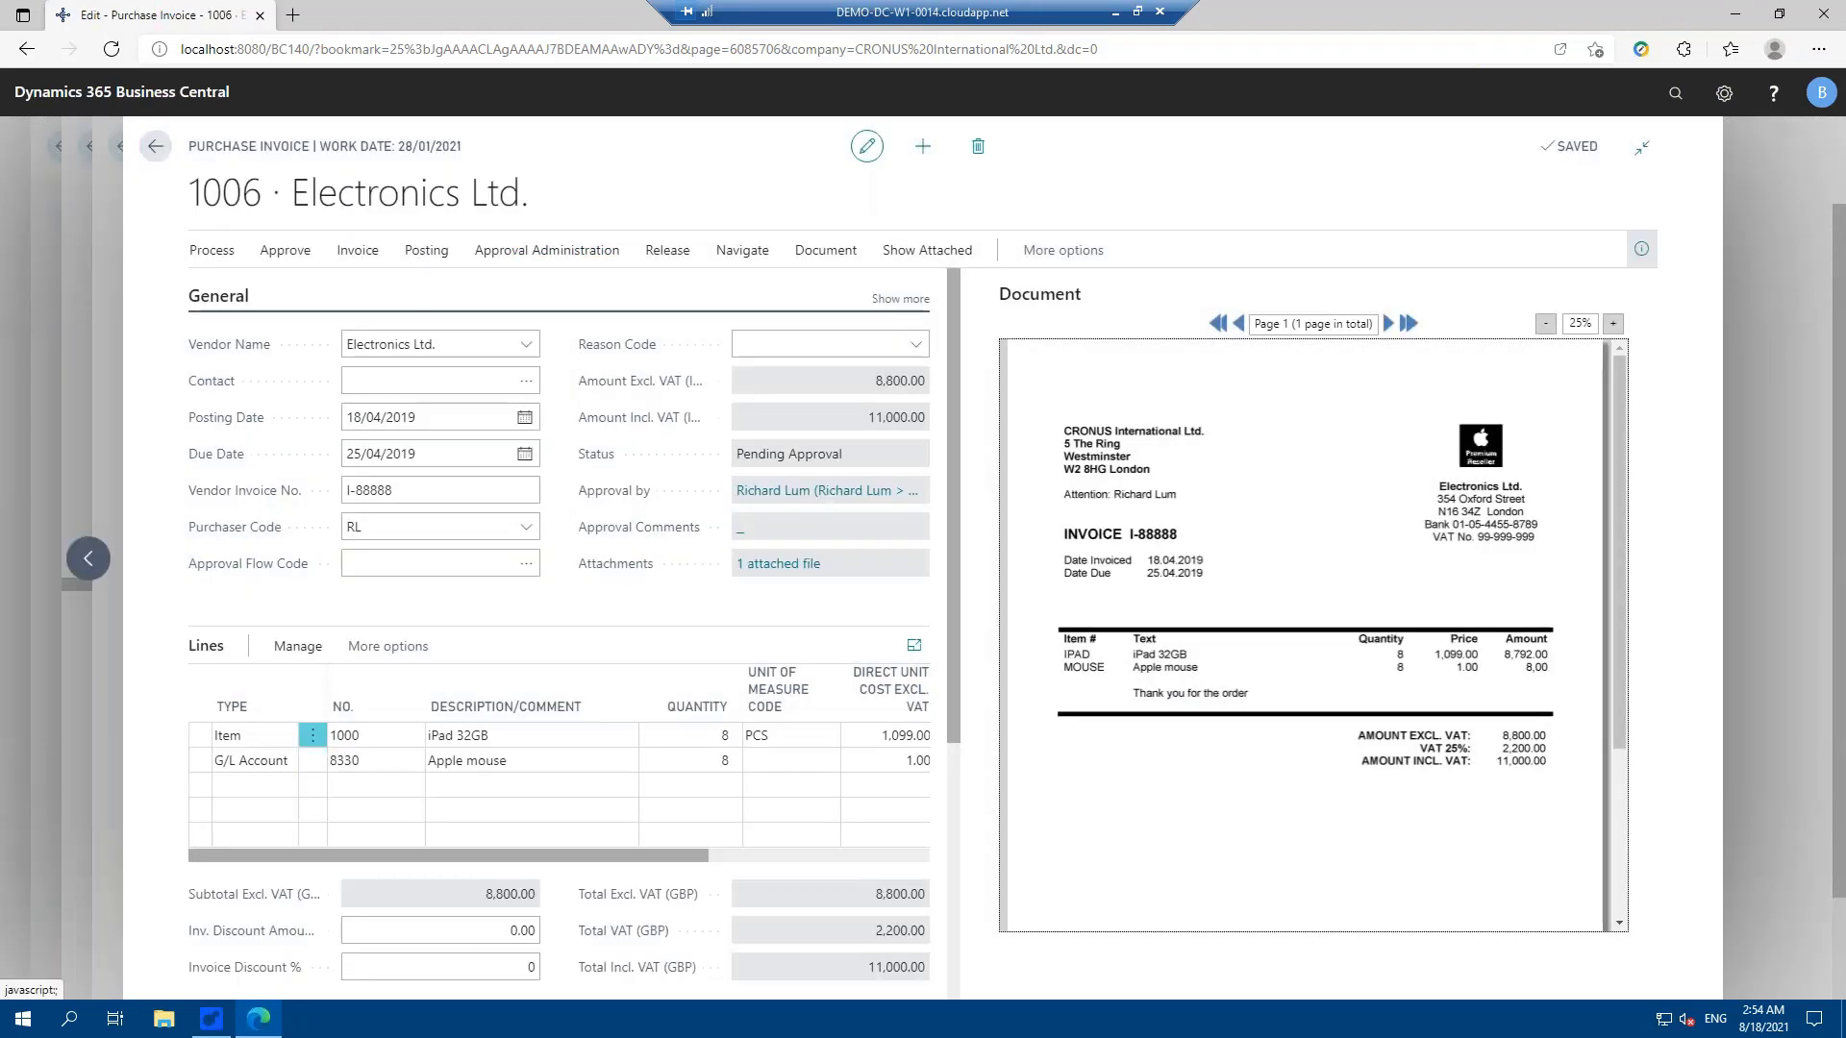
left_click(155, 148)
left_click(156, 148)
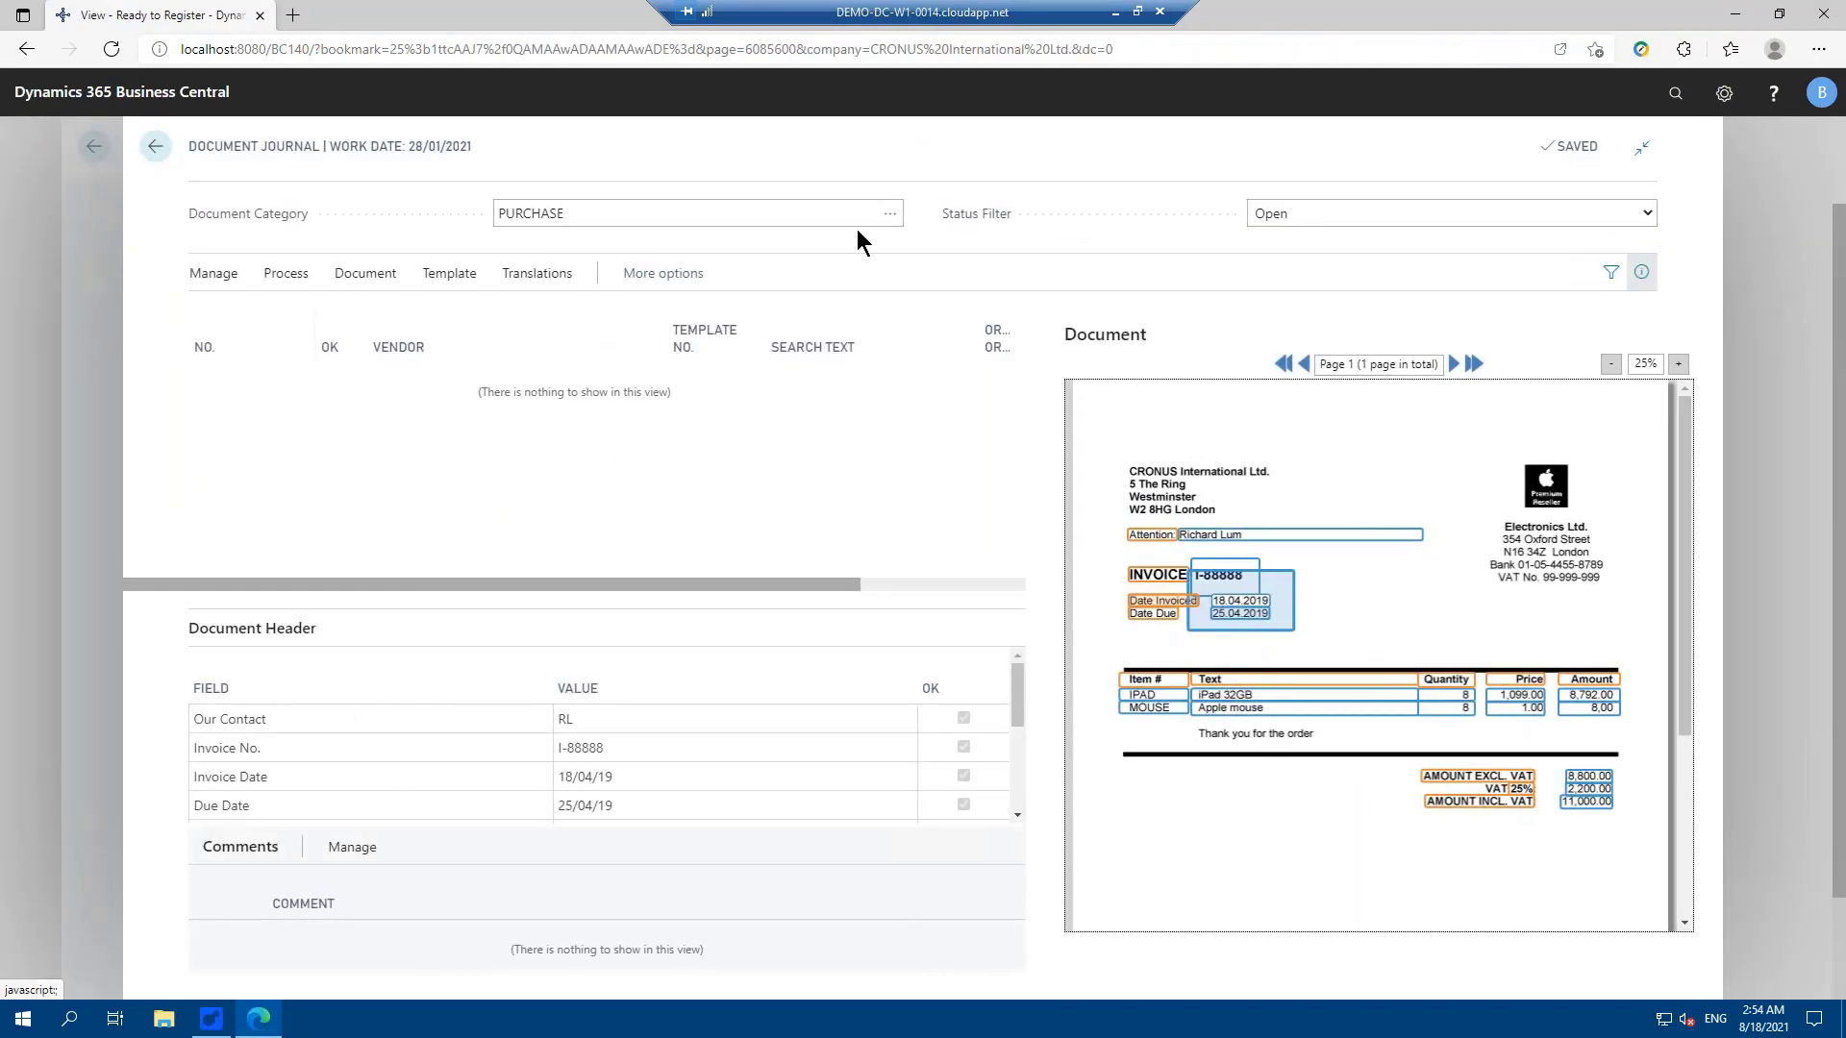
left_click(589, 225)
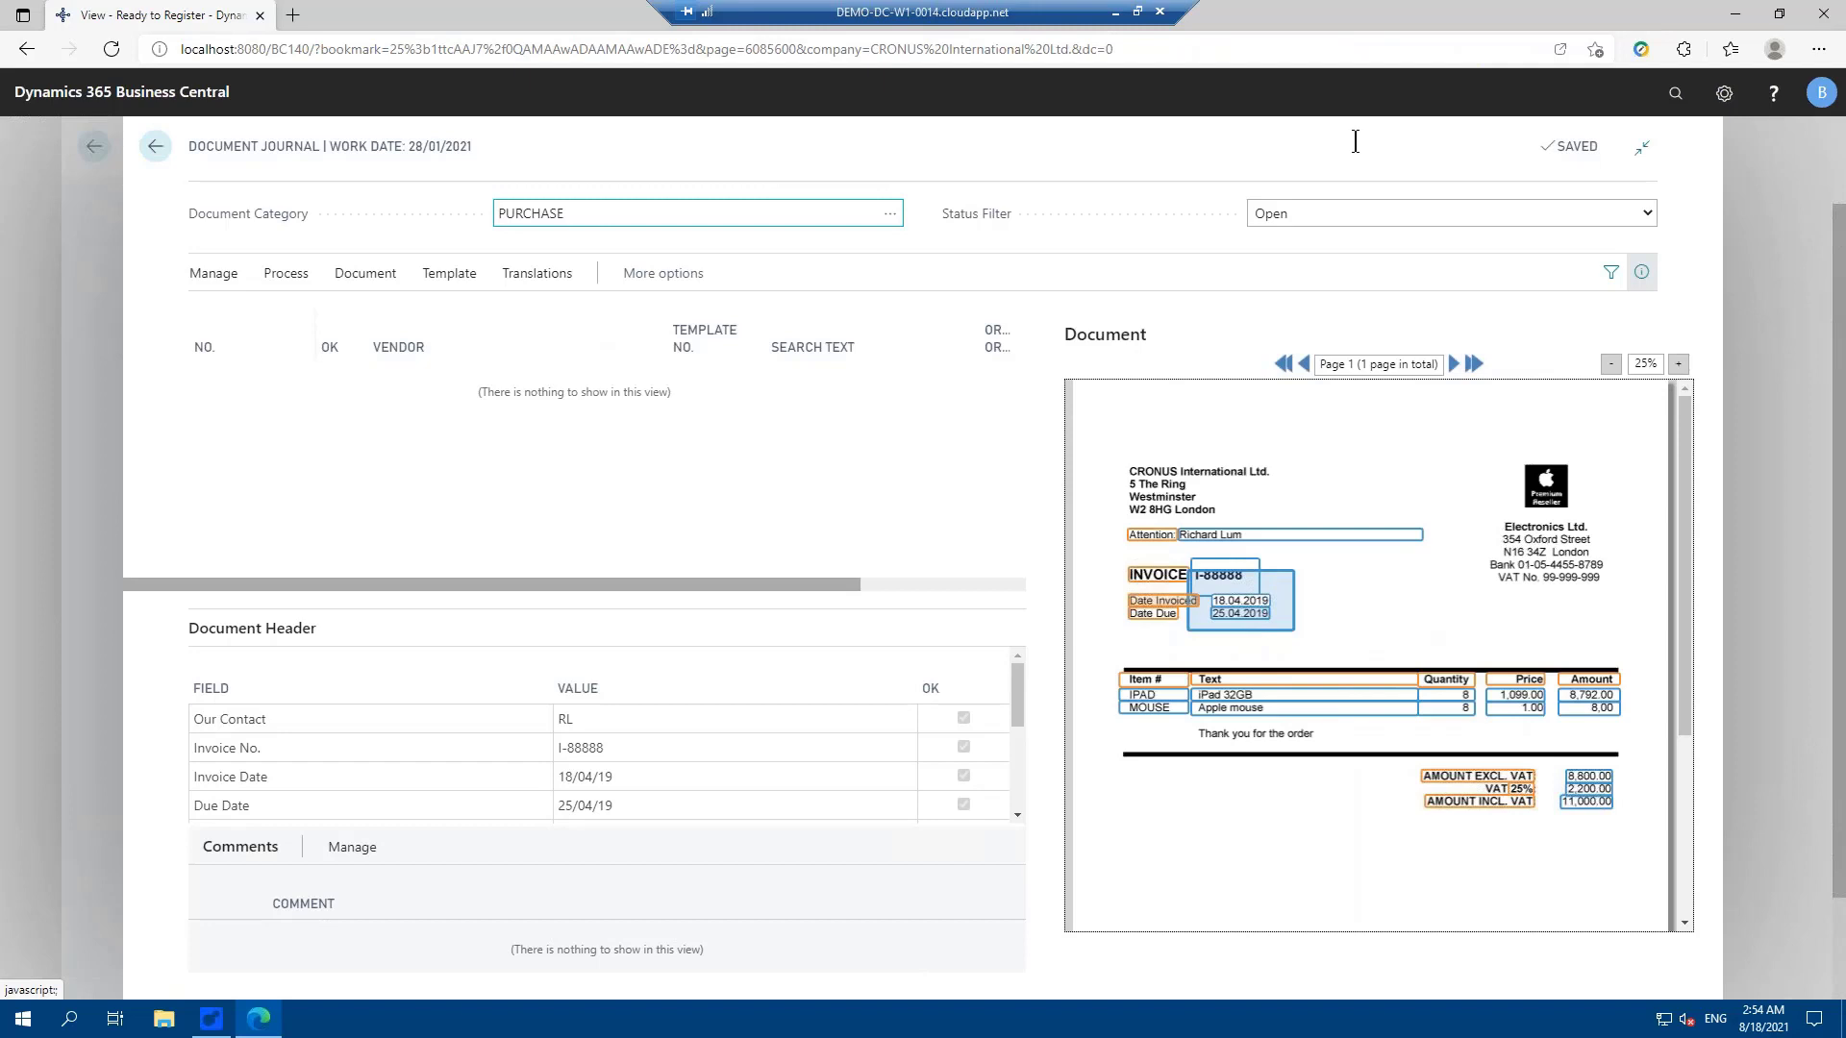
left_click(1648, 213)
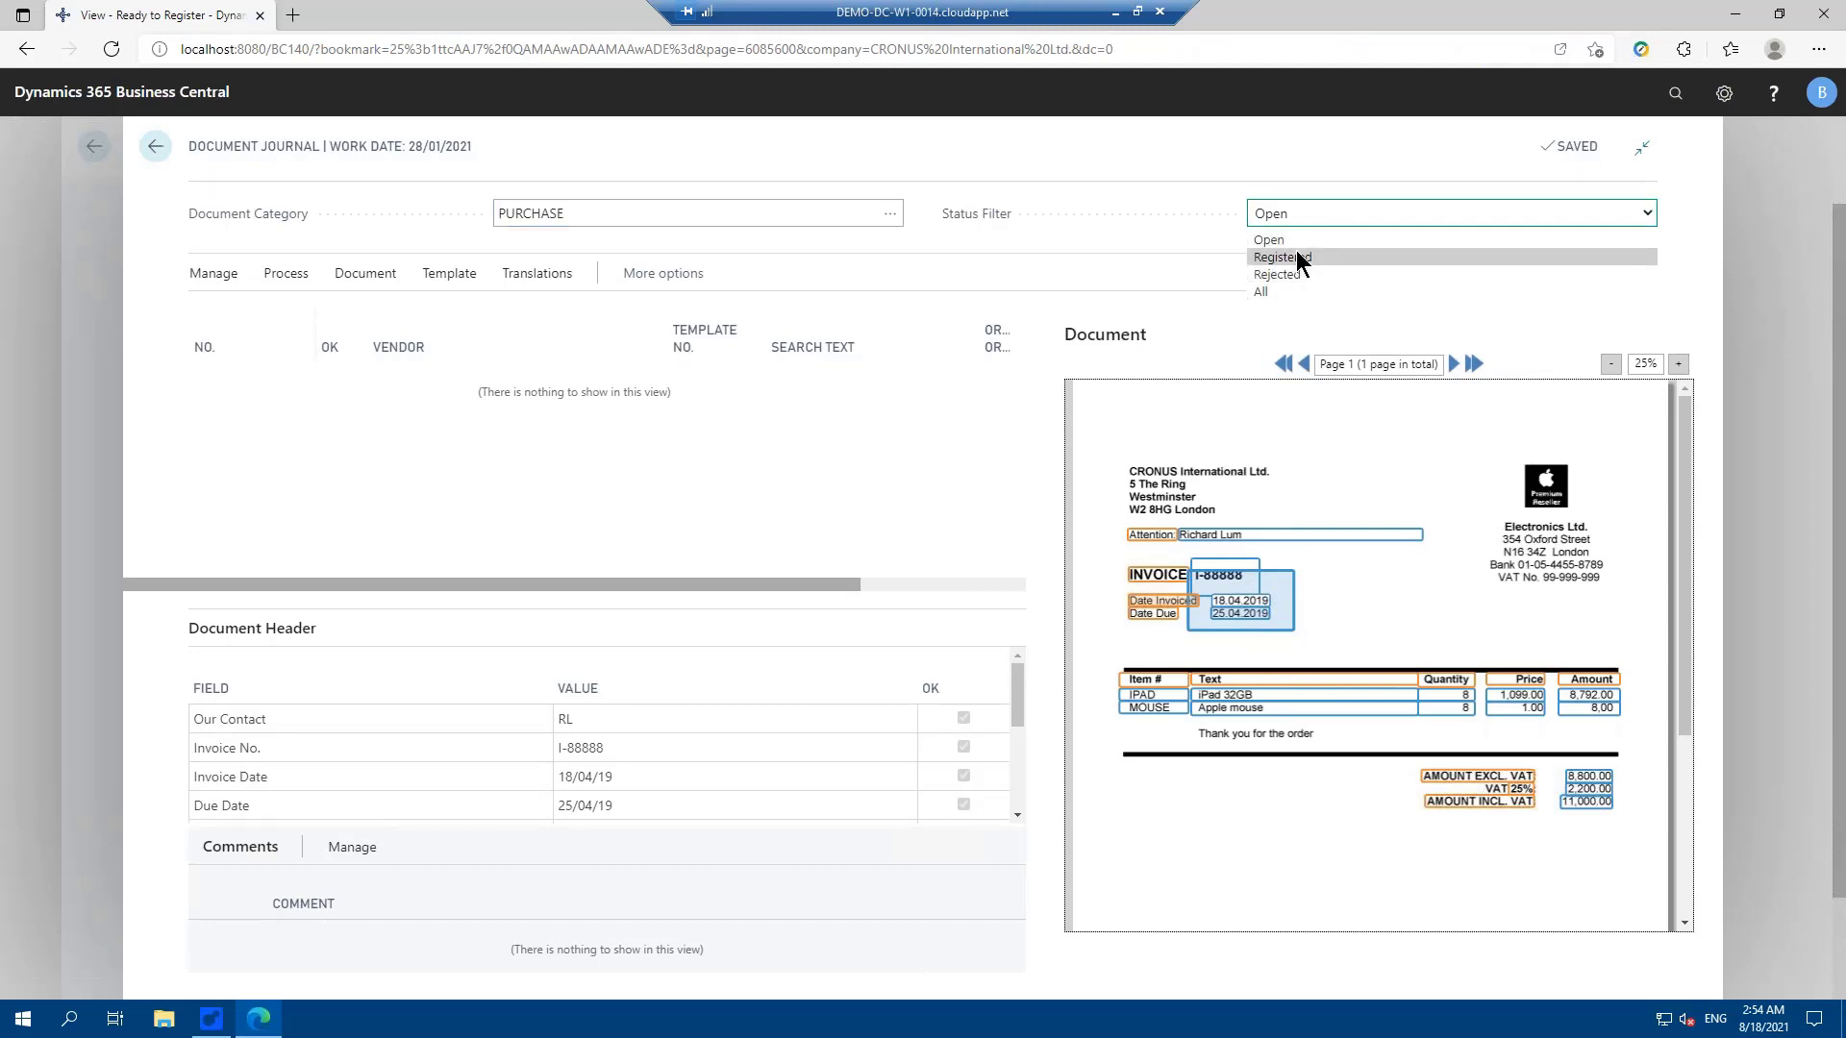
left_click(1289, 258)
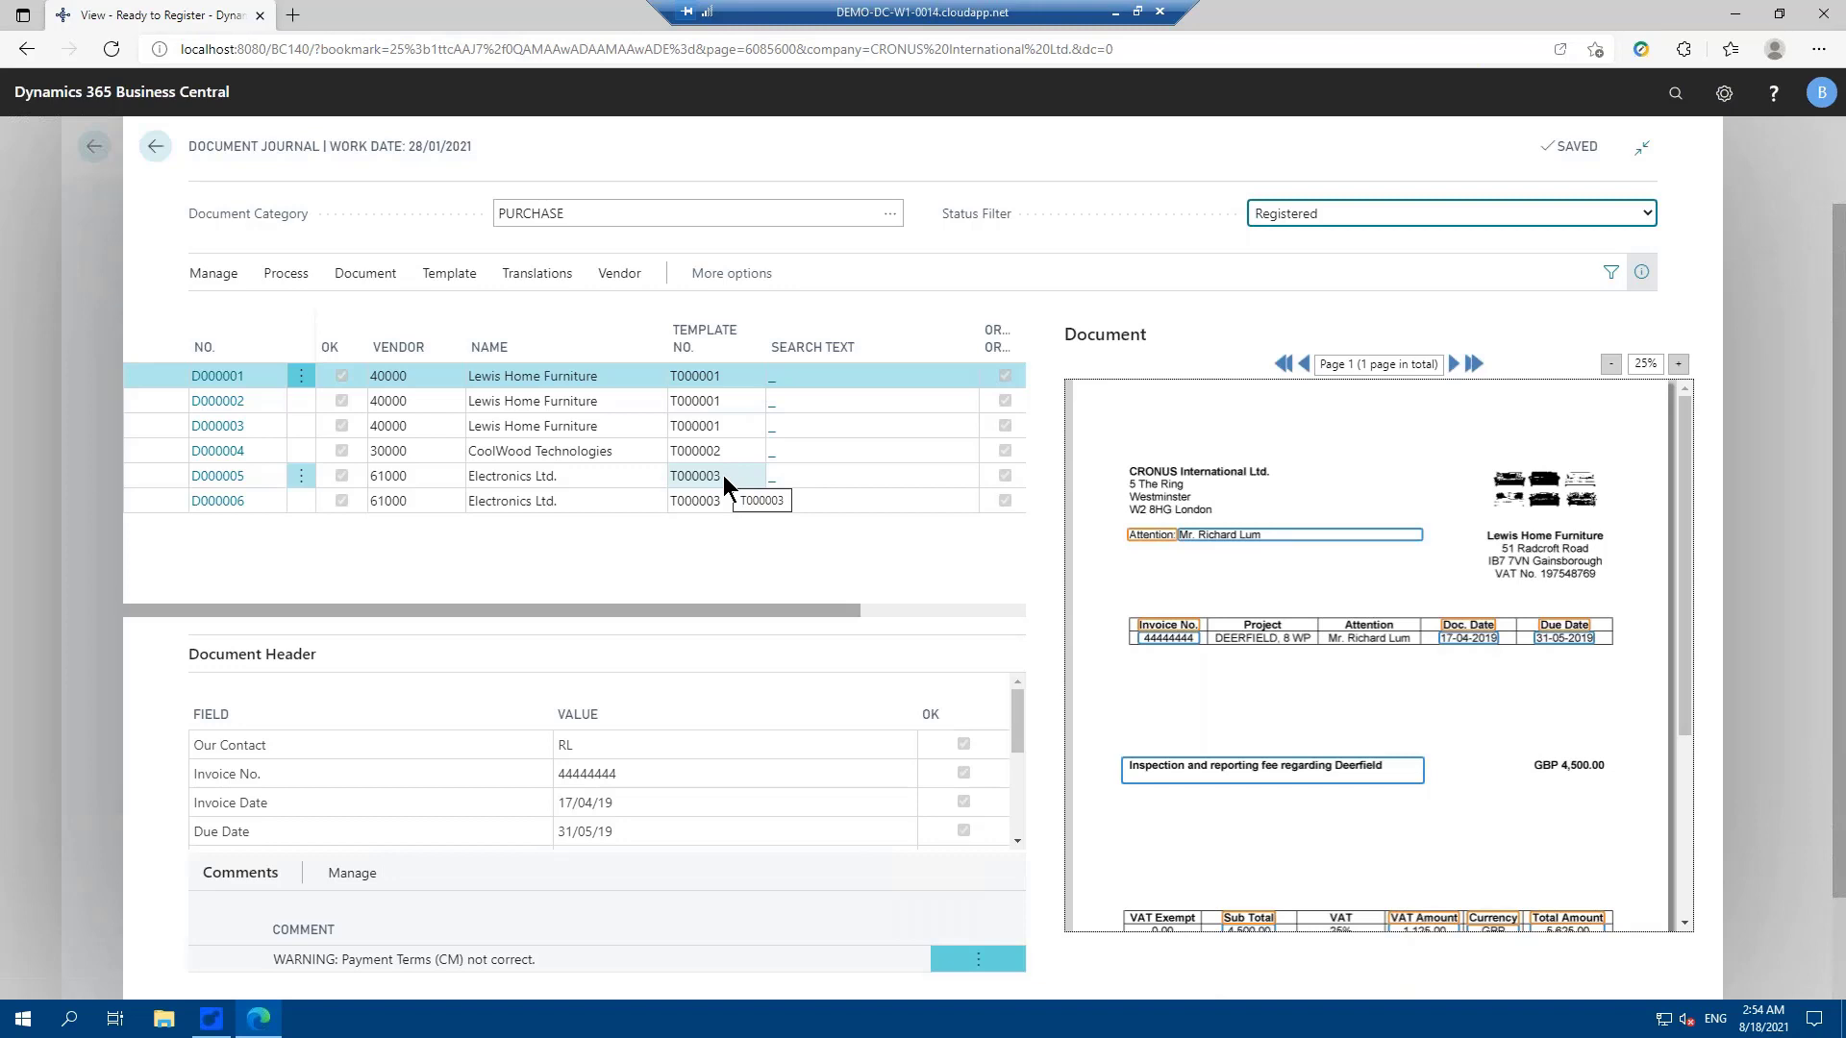
Step: Switch to the Continia Web Approval Portal and open the CoolWood Technologies invoice 1004 from the open approvals
left_click(1731, 14)
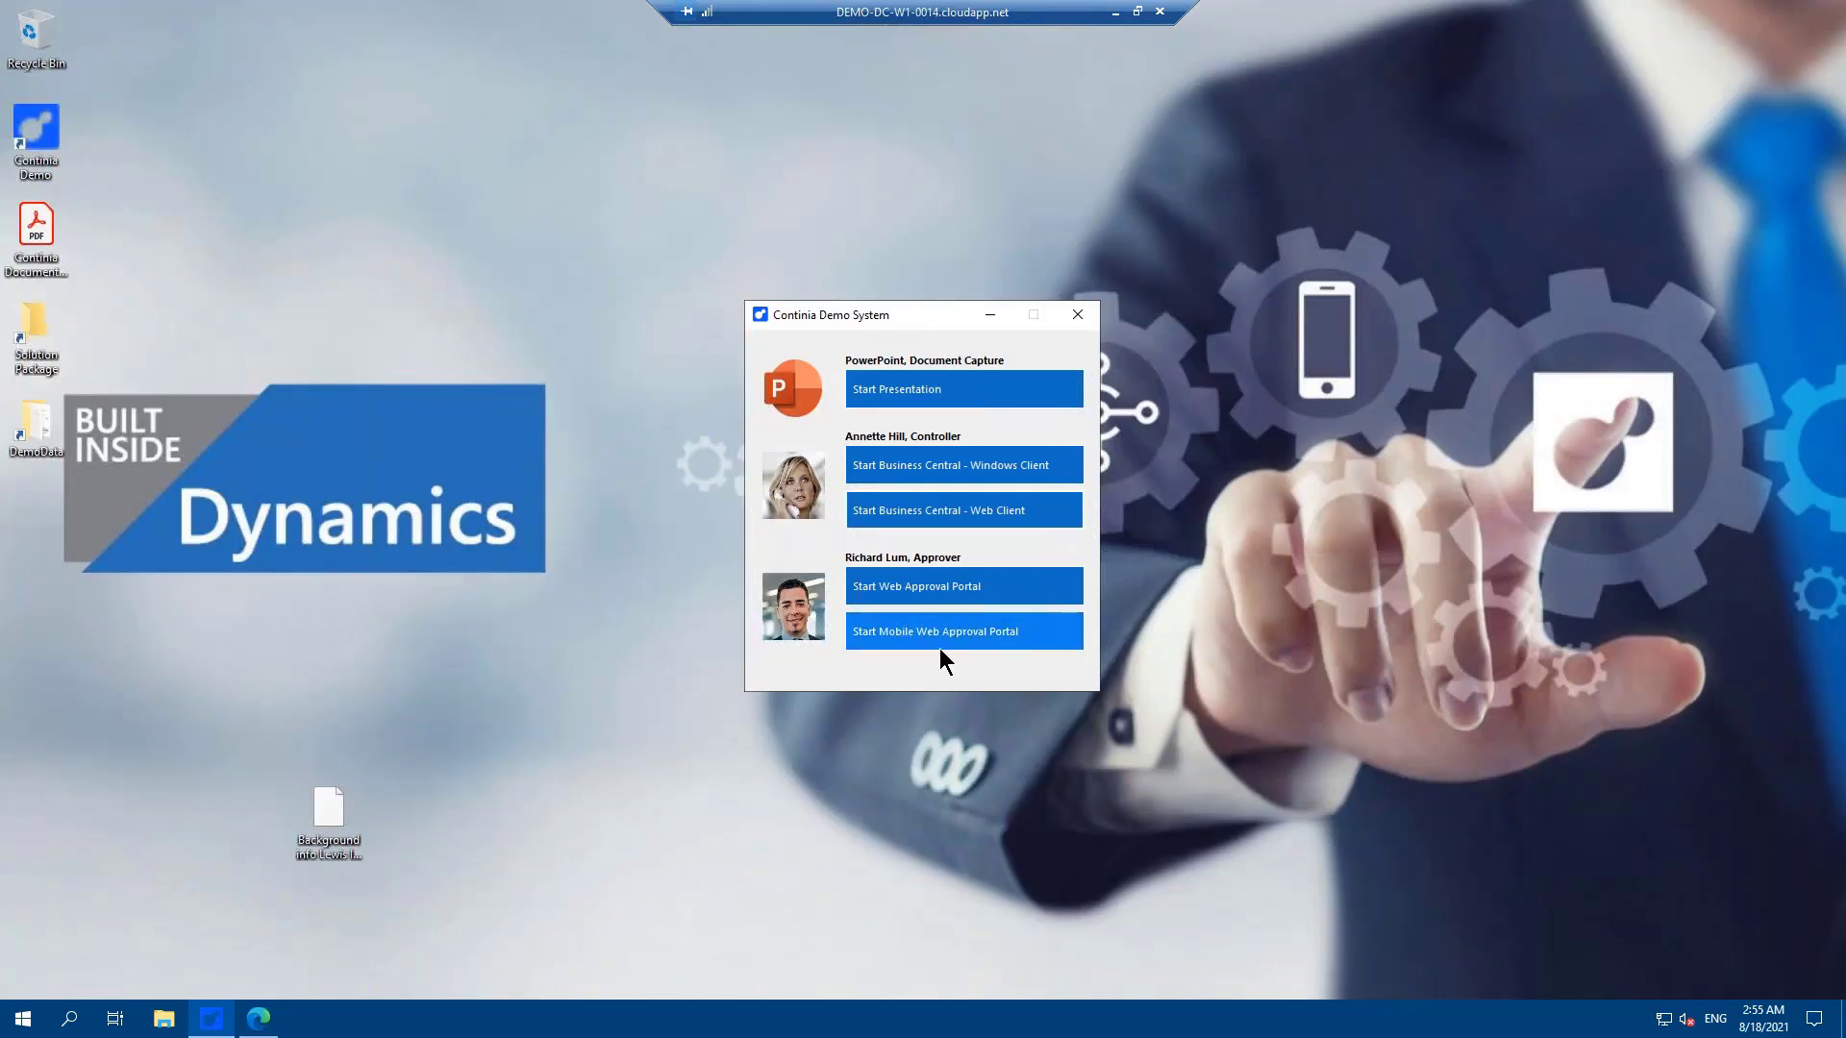
left_click(946, 586)
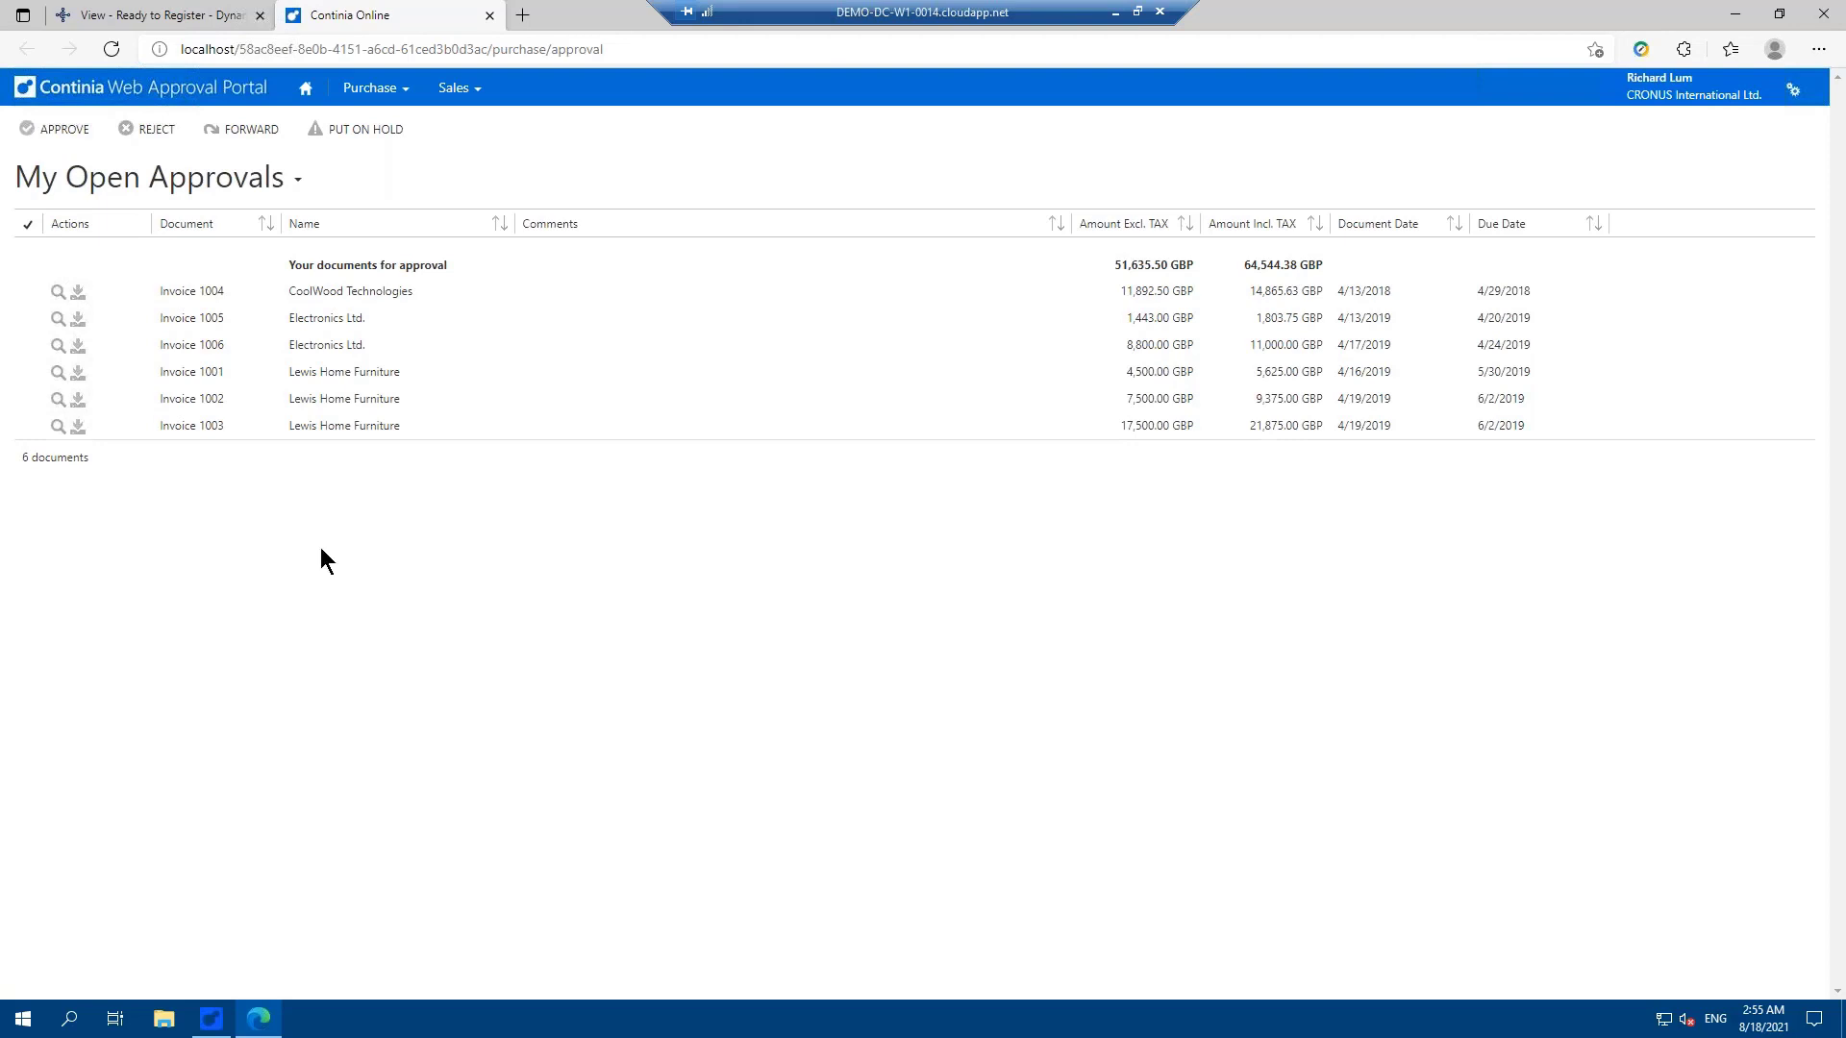
left_click(198, 292)
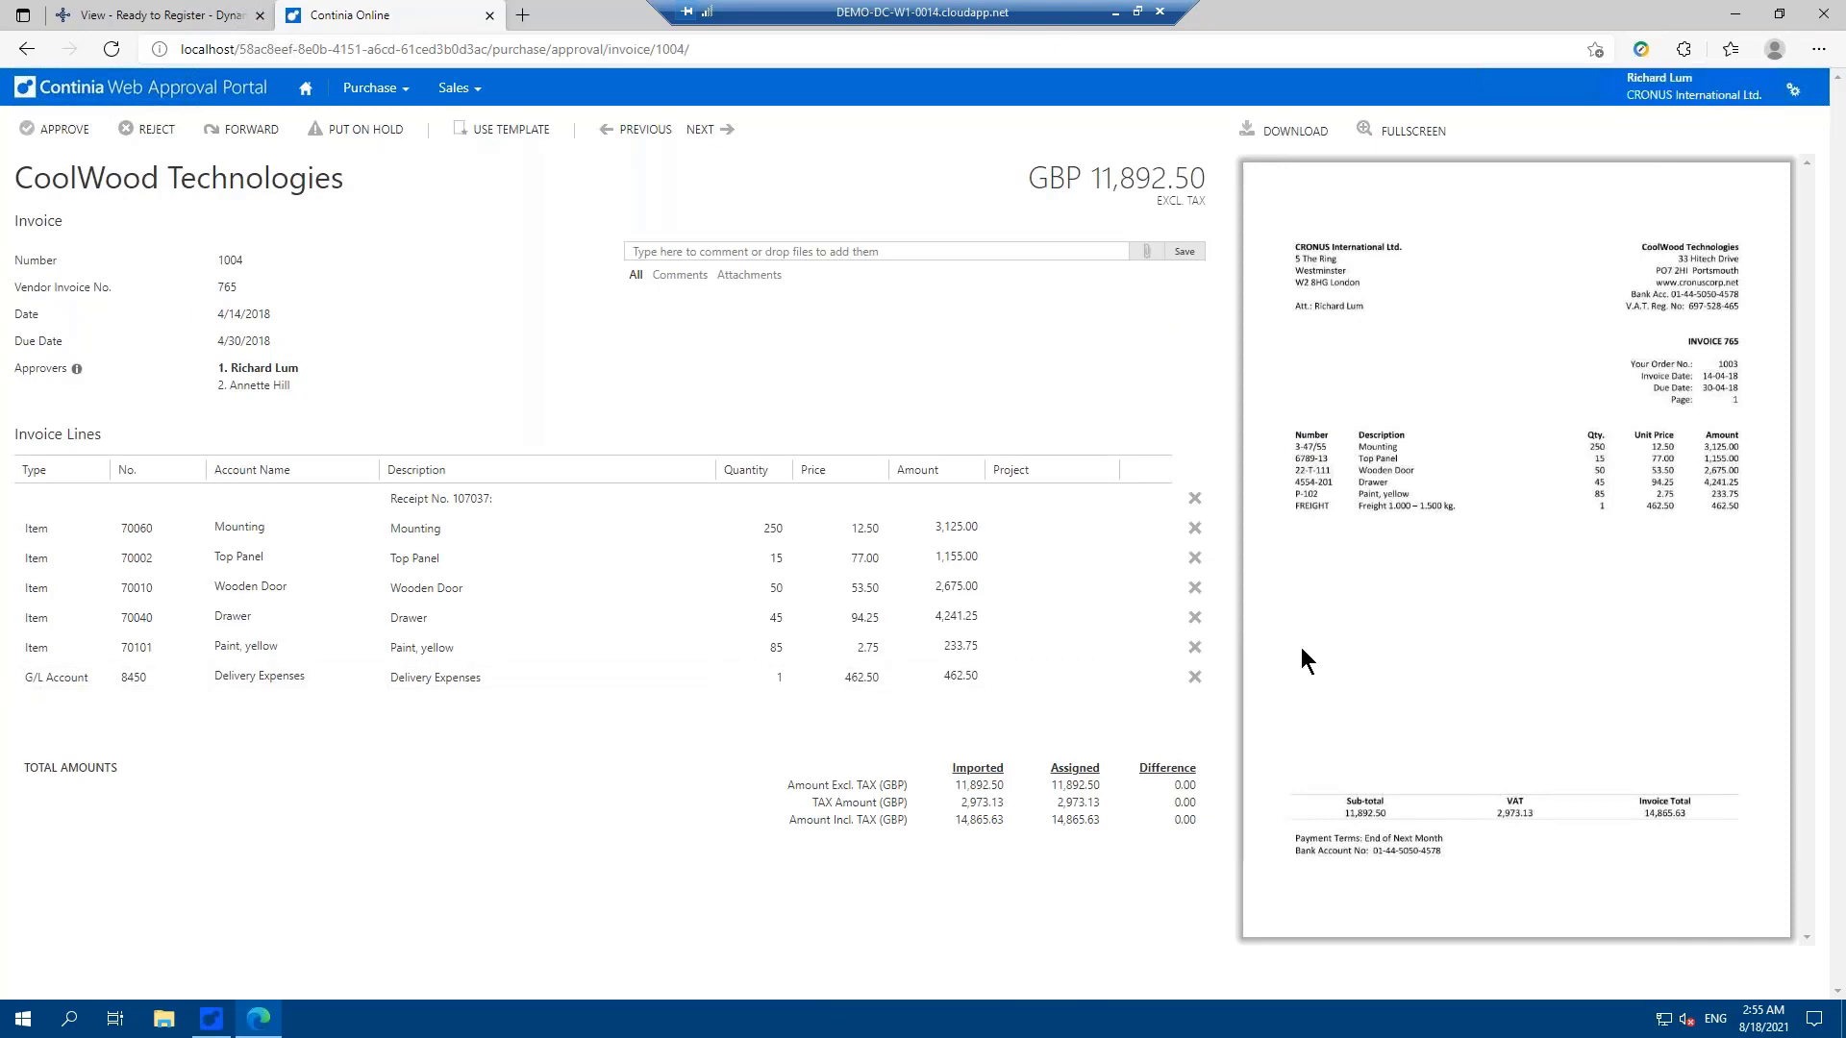
Step: Assign project TOYOTA to the Mounting line and project MERCEDES to the Top Panel line of invoice 1004
left_click(296, 521)
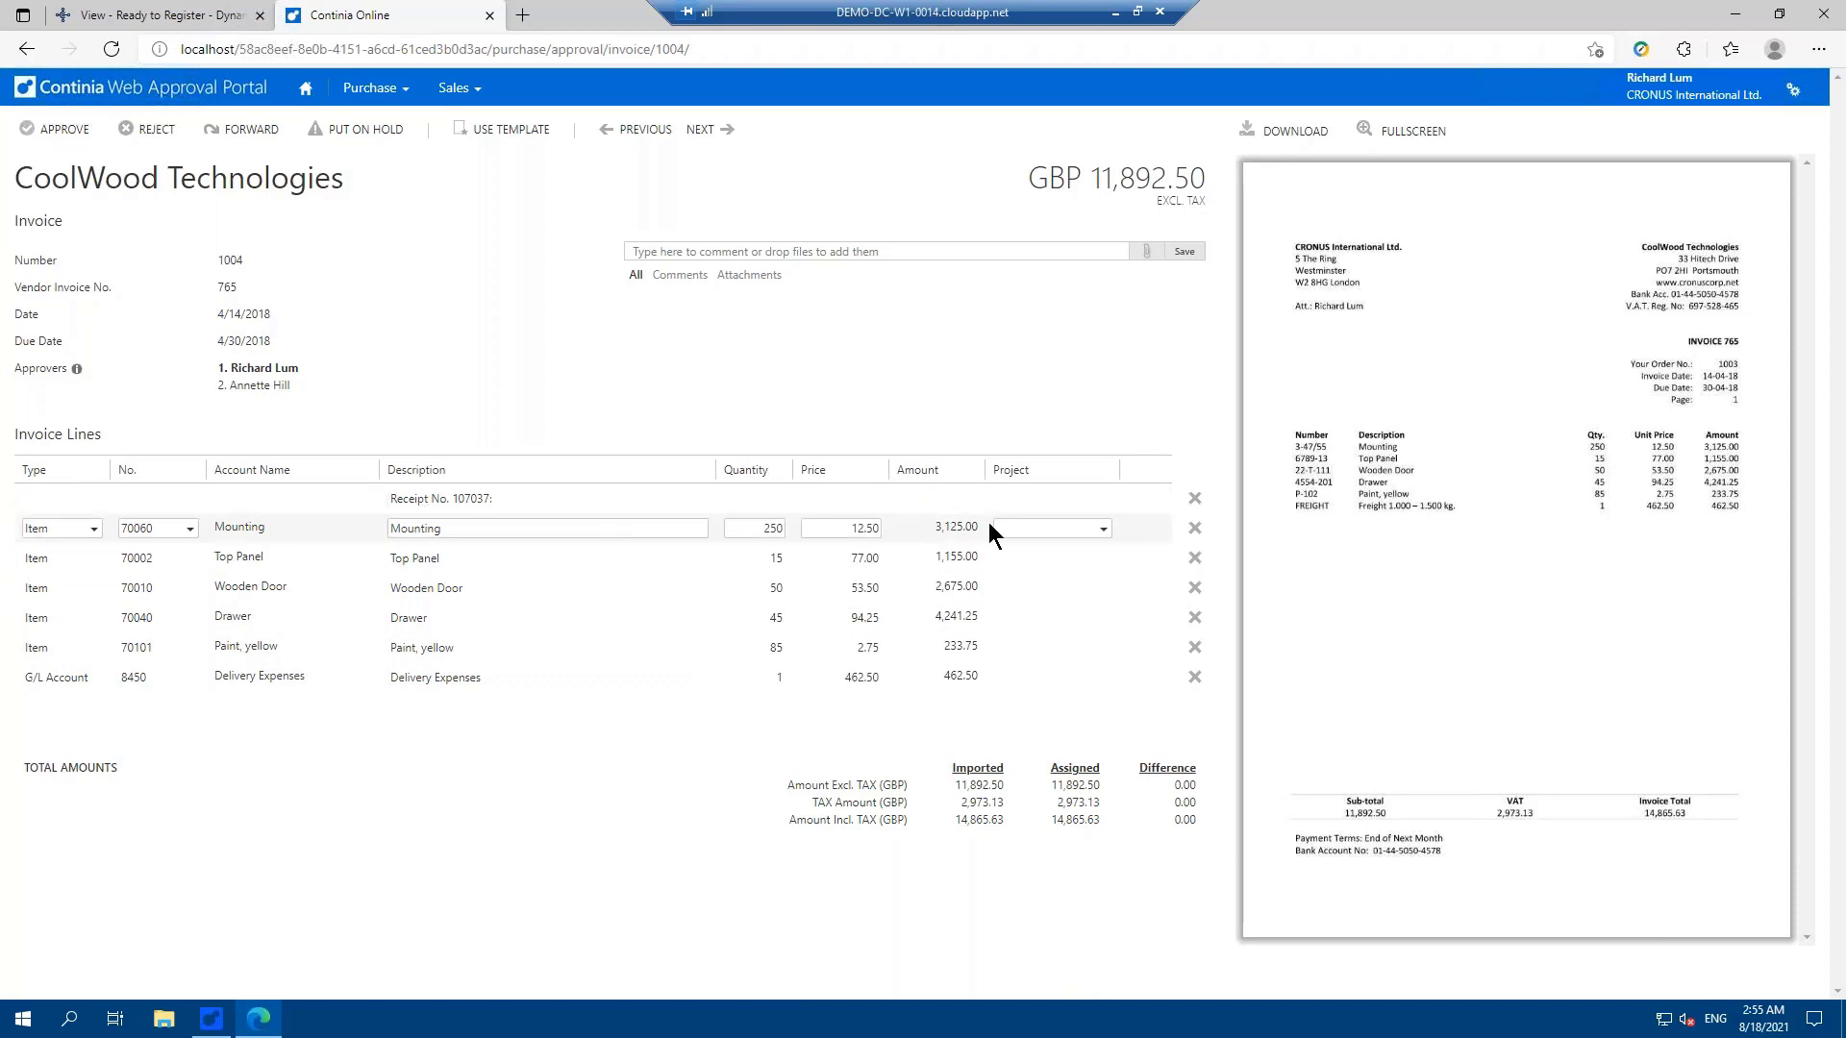
left_click(1103, 530)
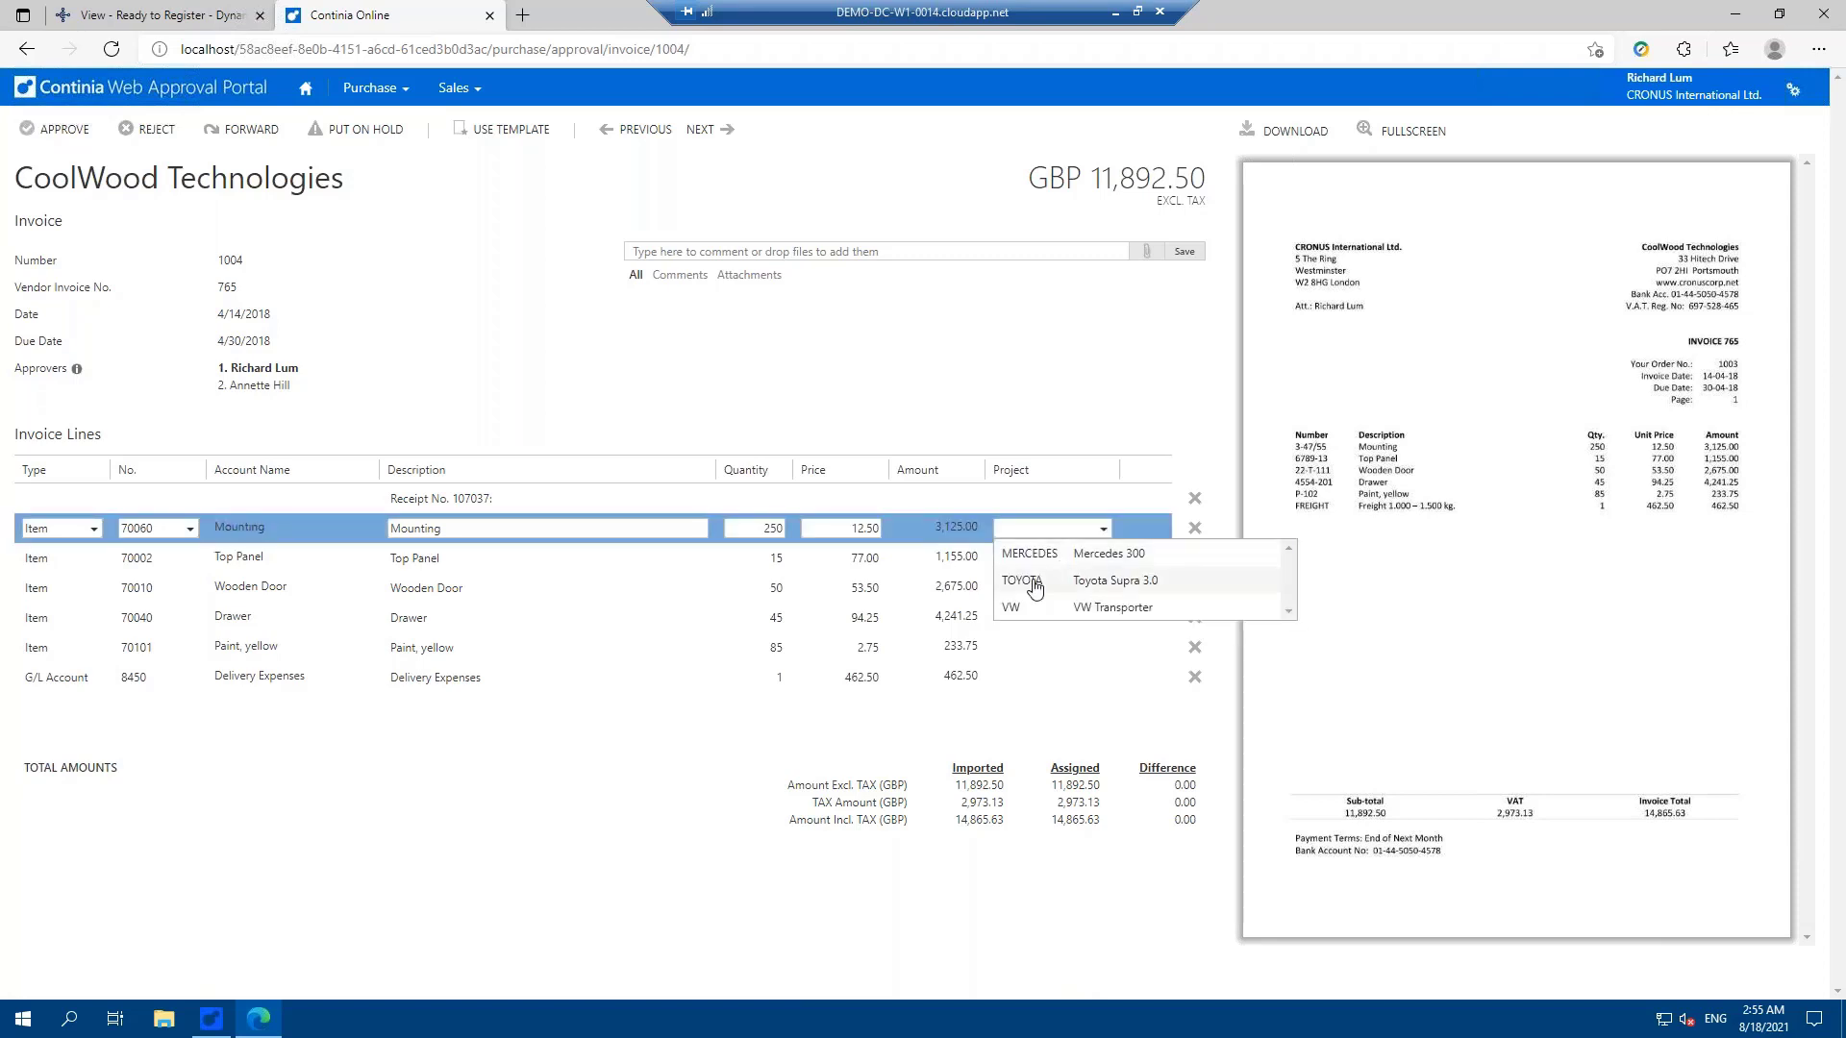
left_click(1030, 581)
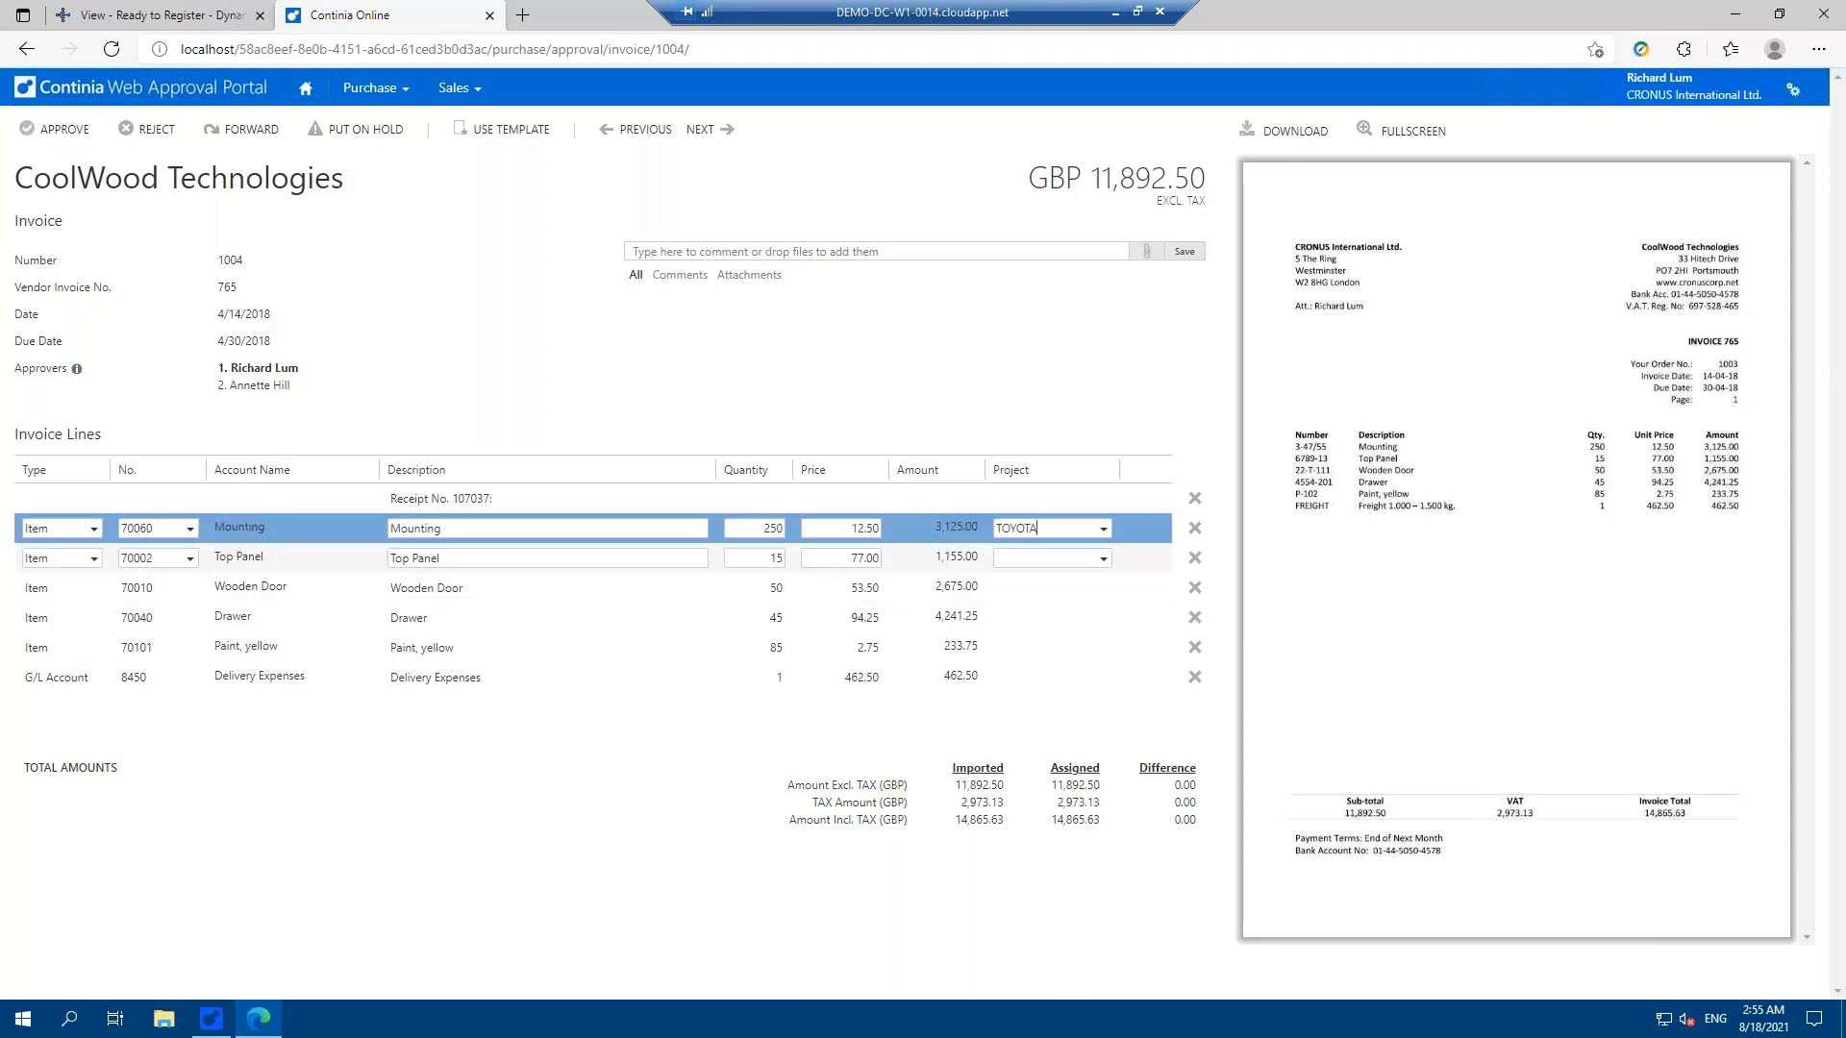
left_click(1103, 558)
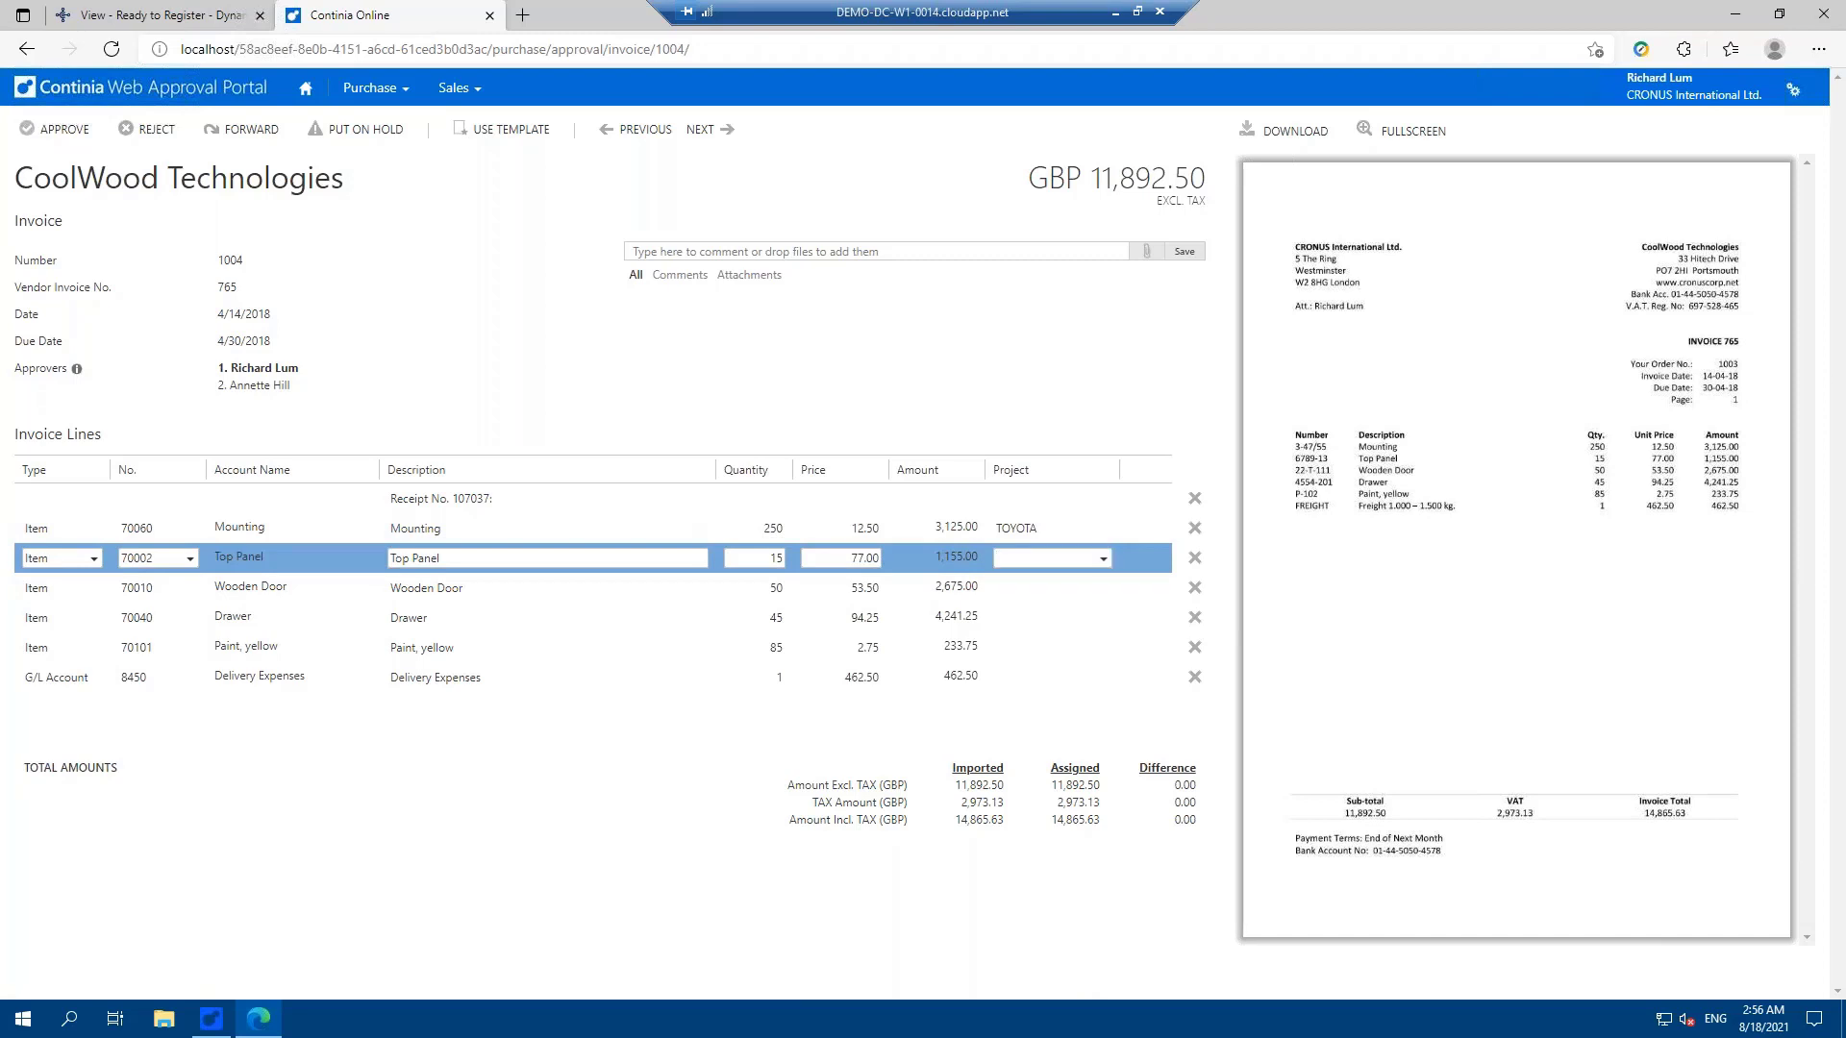
left_click(1045, 559)
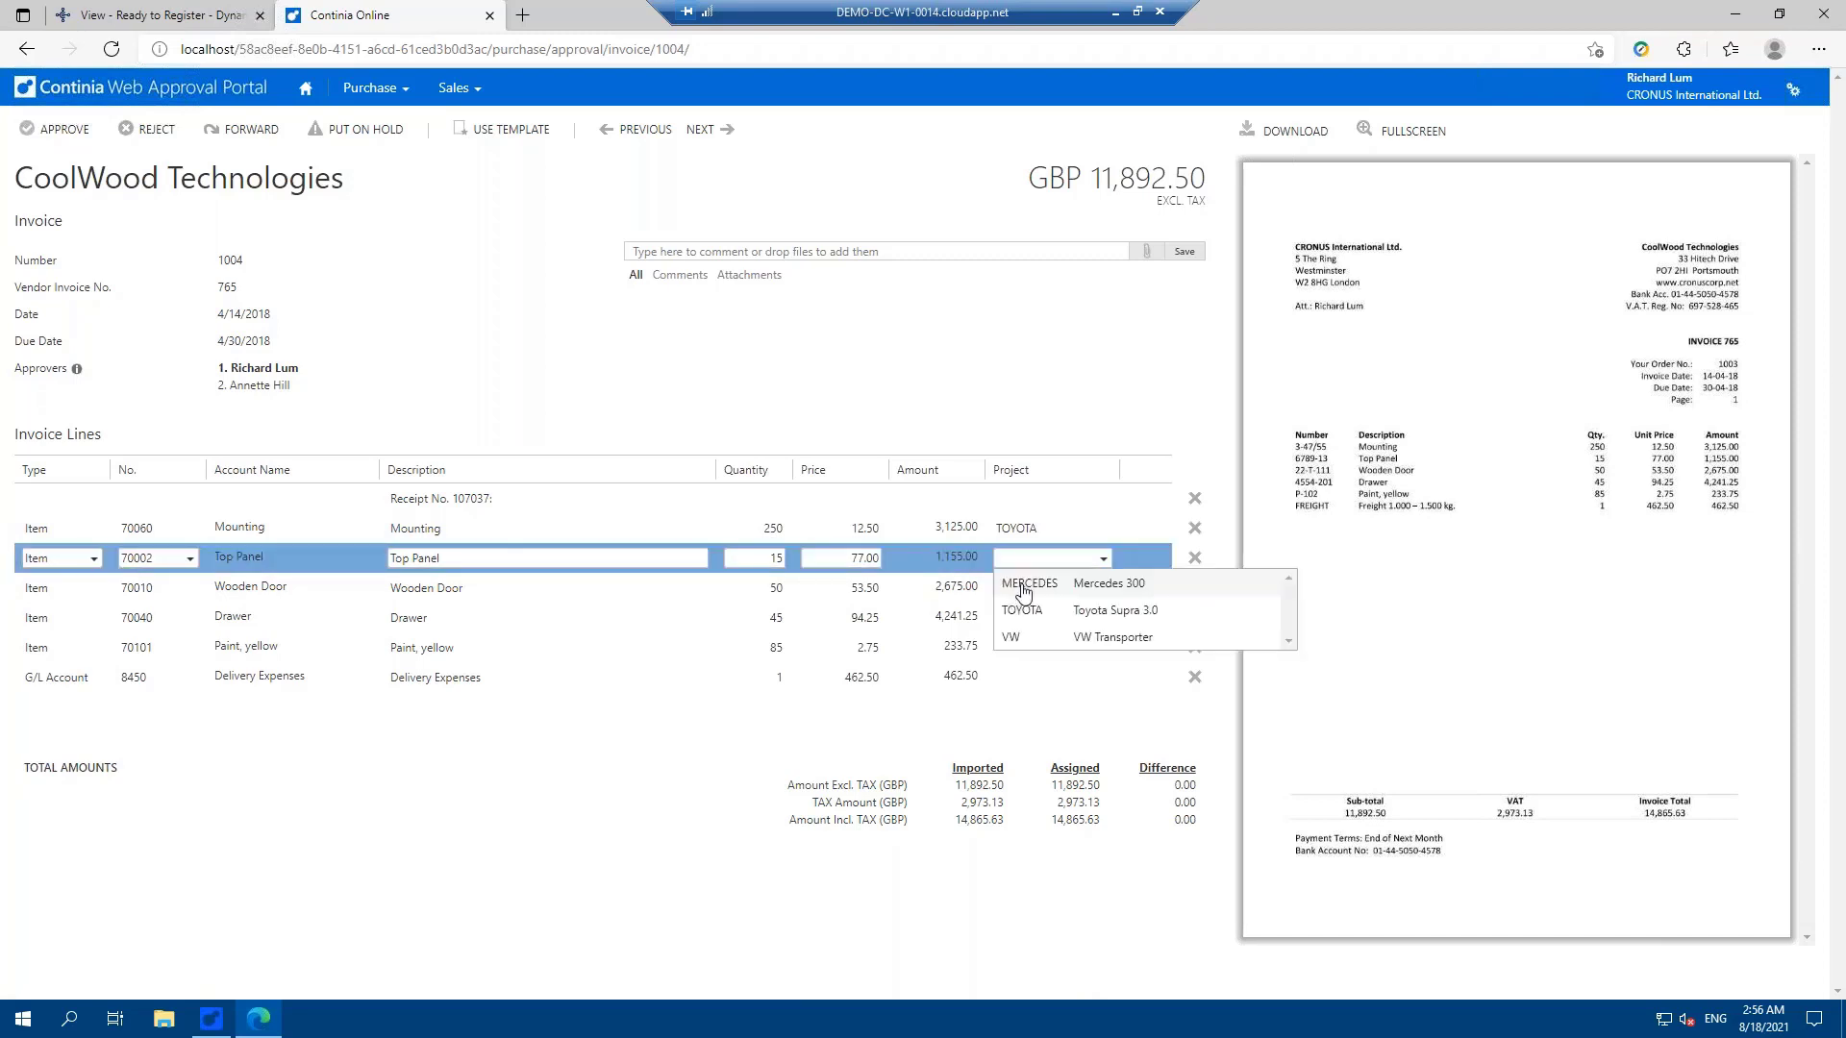
left_click(1025, 586)
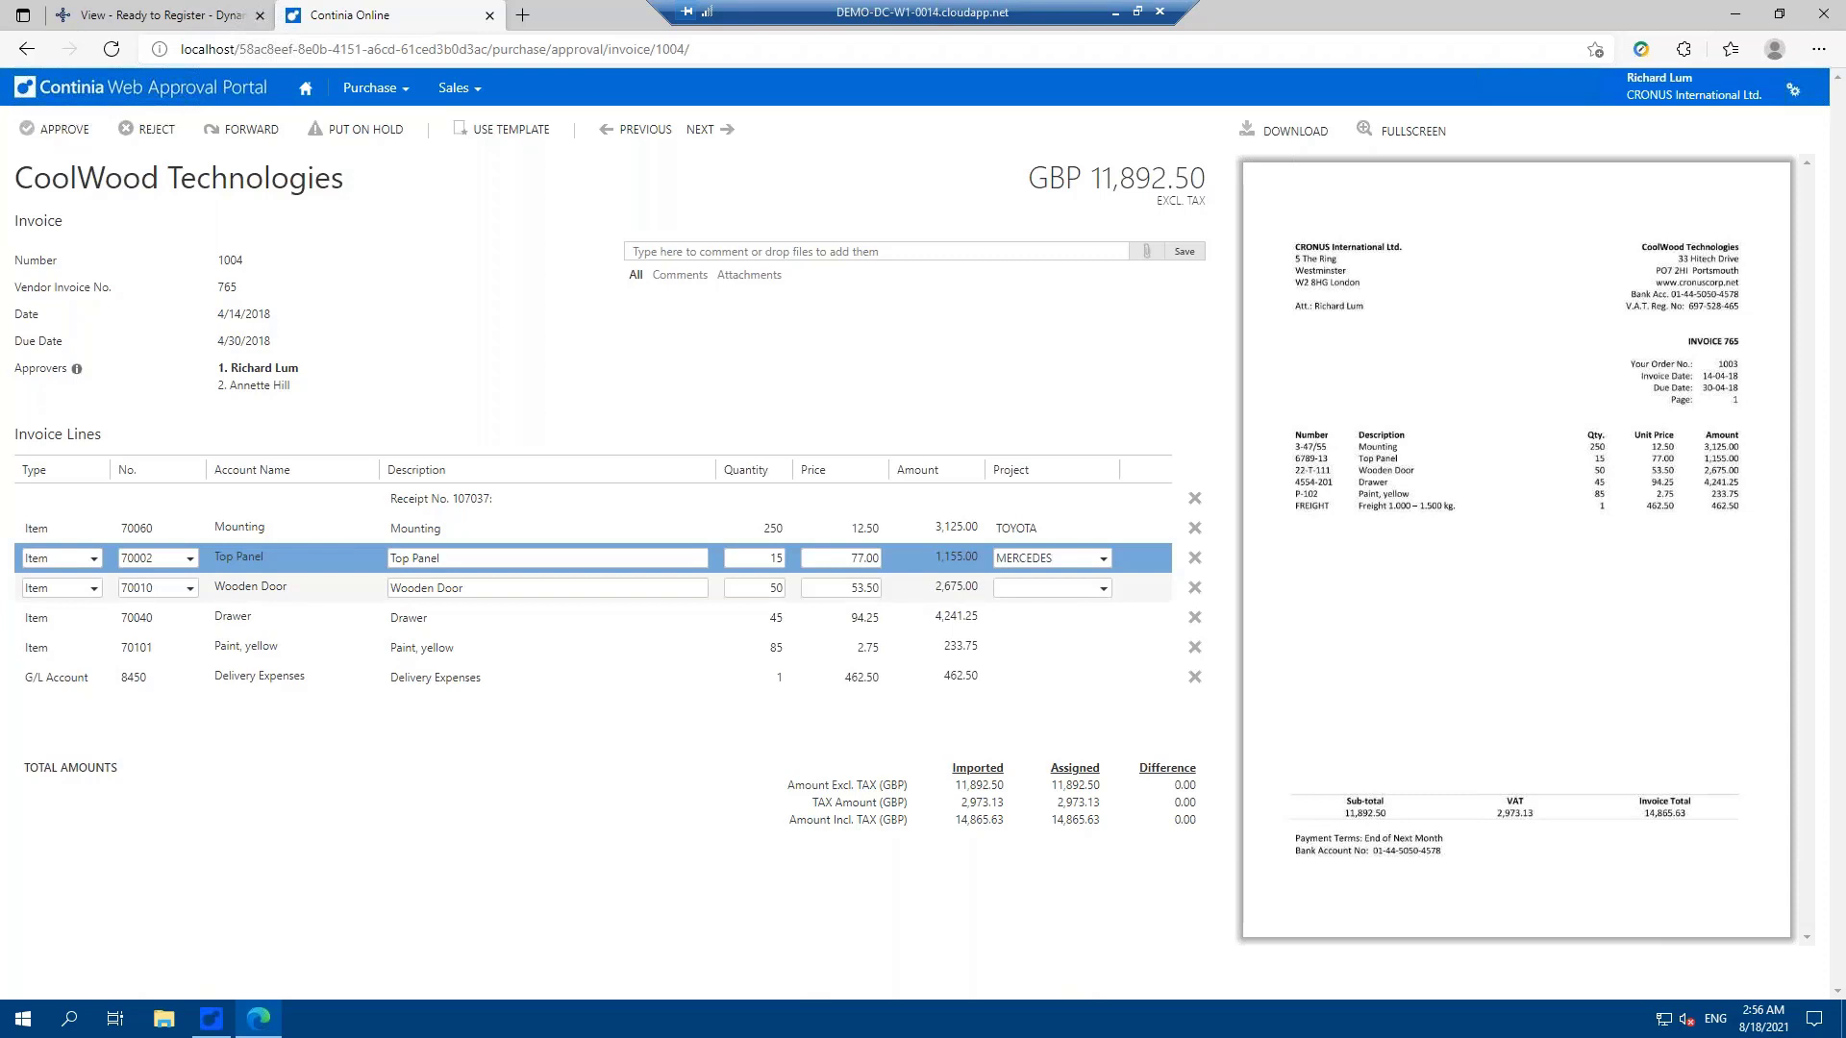
left_click(1101, 561)
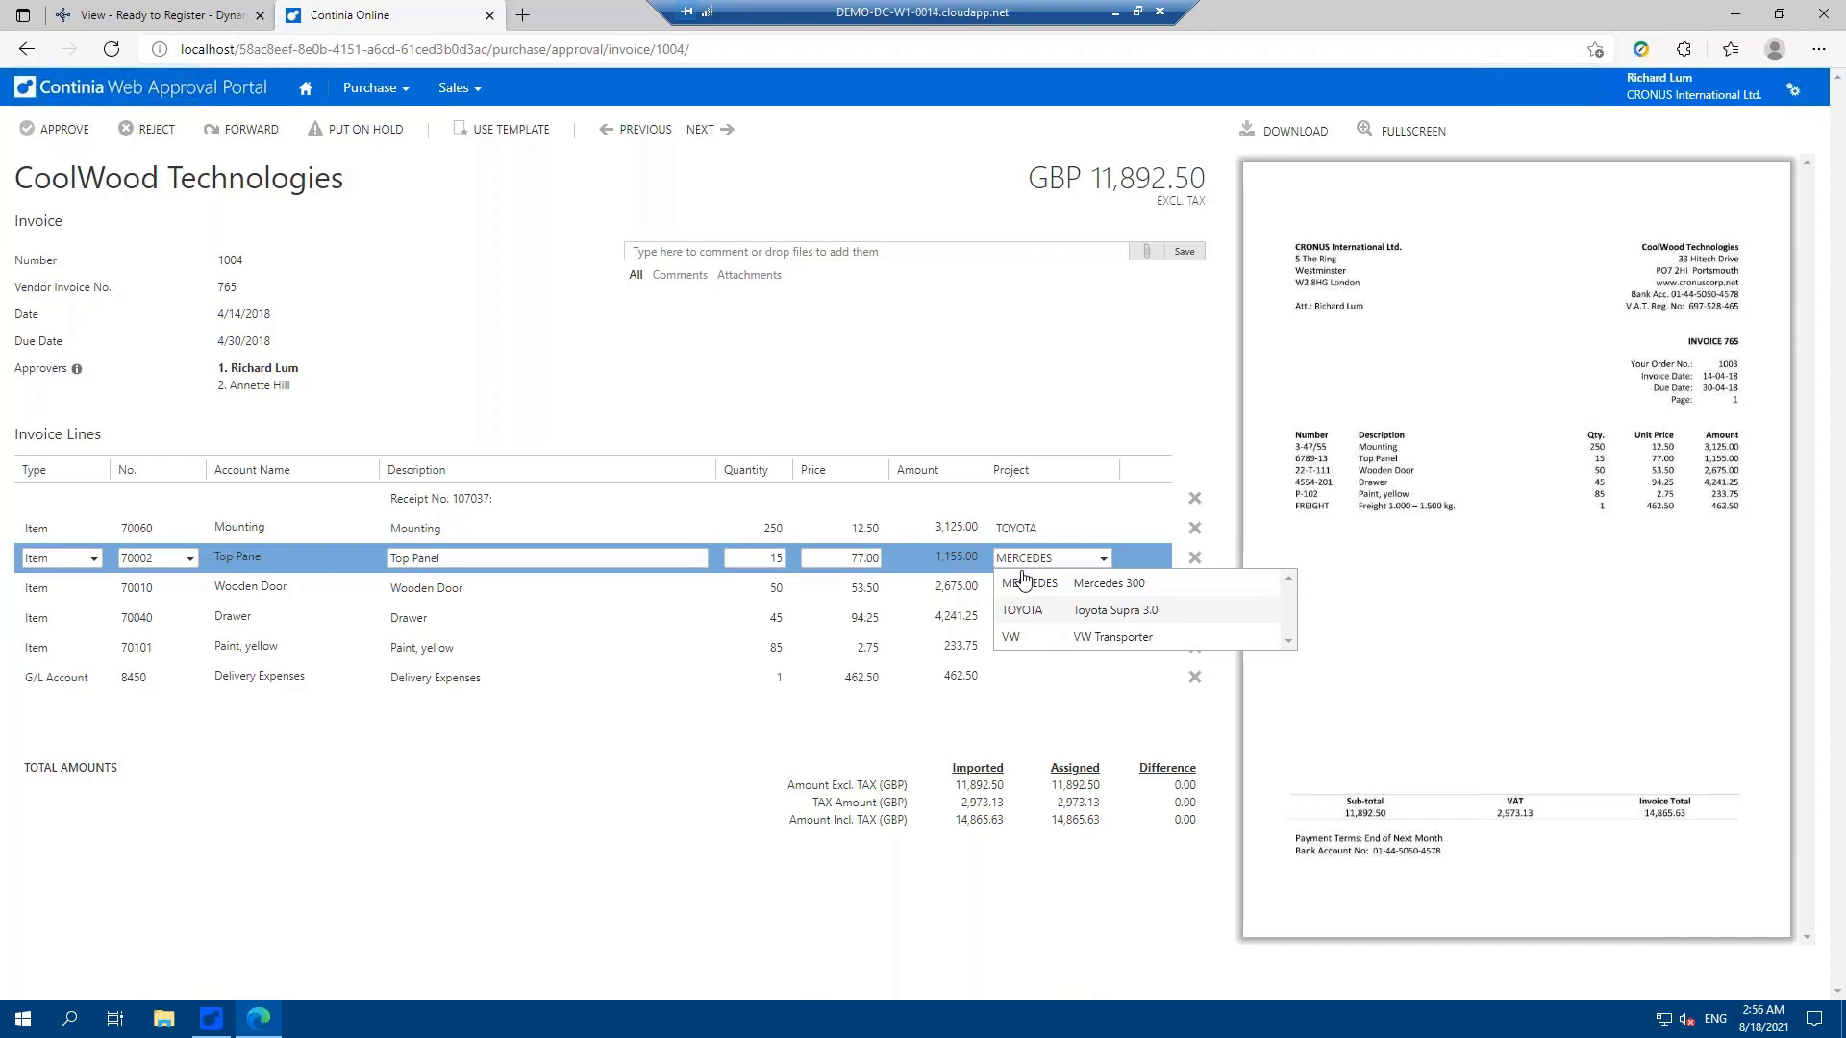
Step: Put invoice 1004 on hold with the reason "Awaiting external information" and the comment "Look later at airport"
left_click(366, 135)
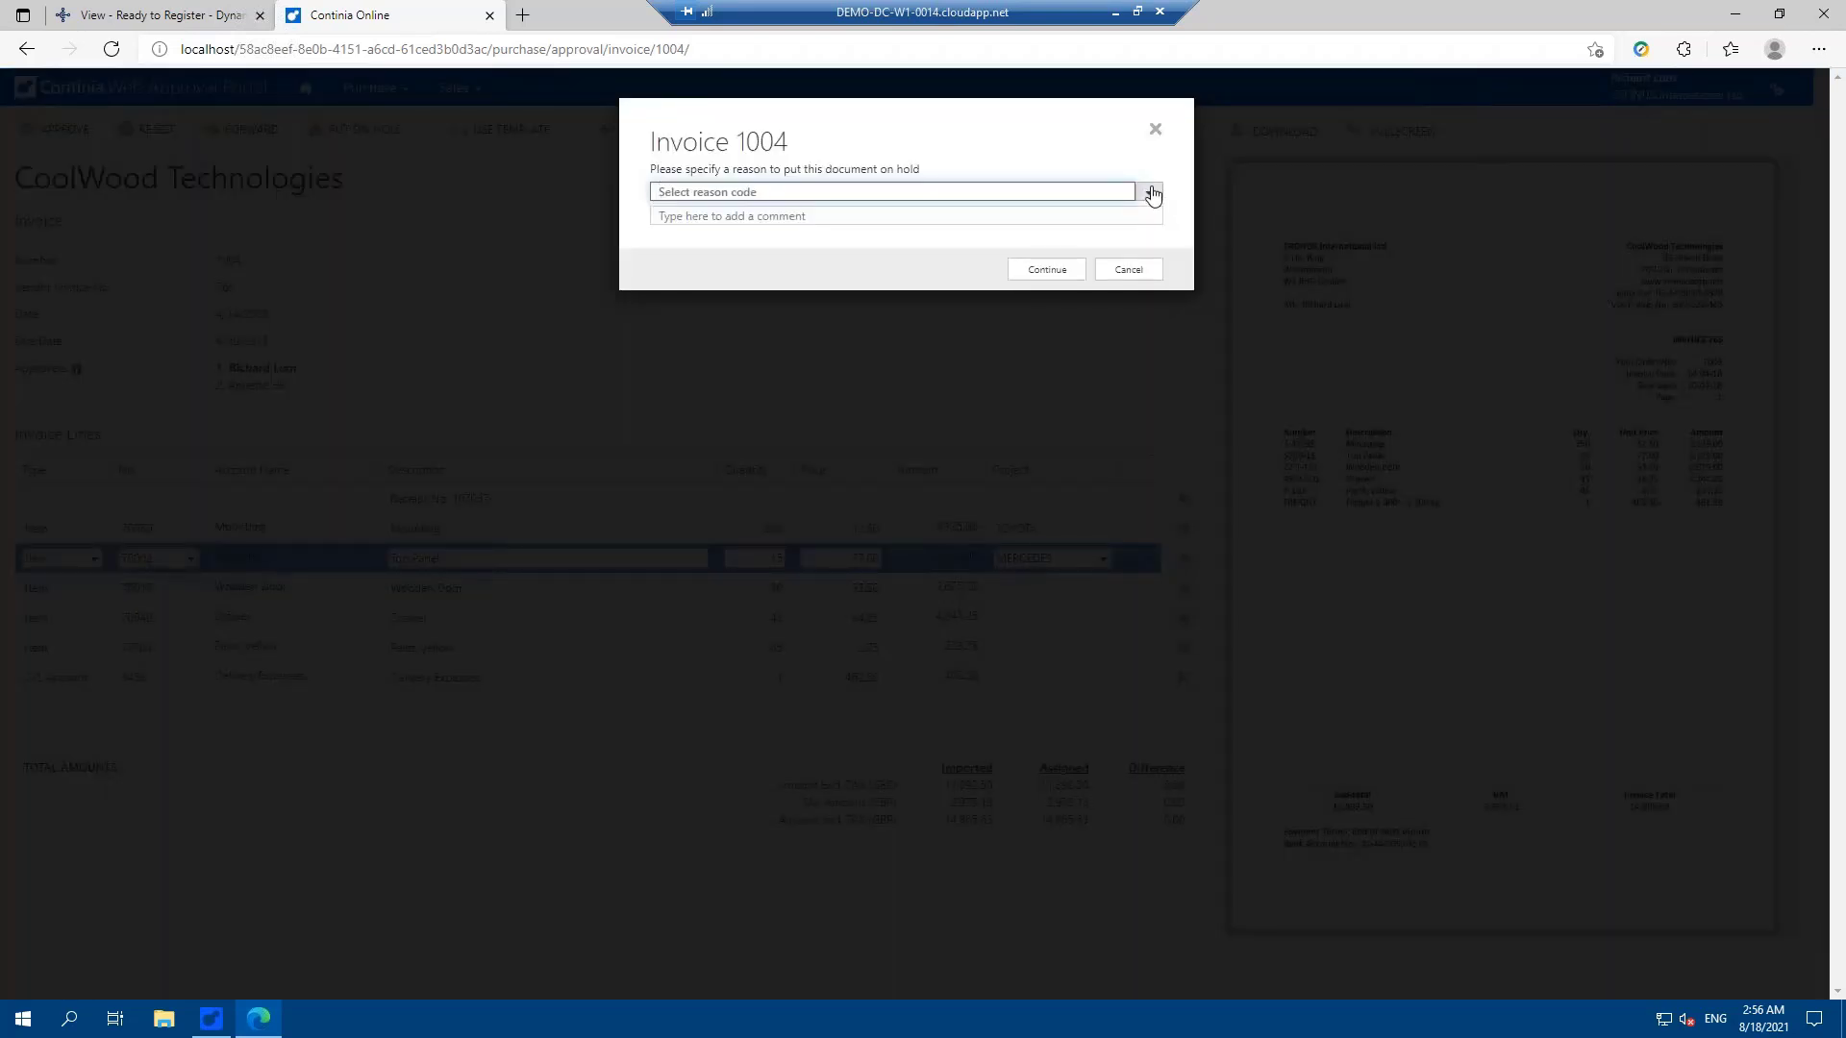
left_click(1149, 193)
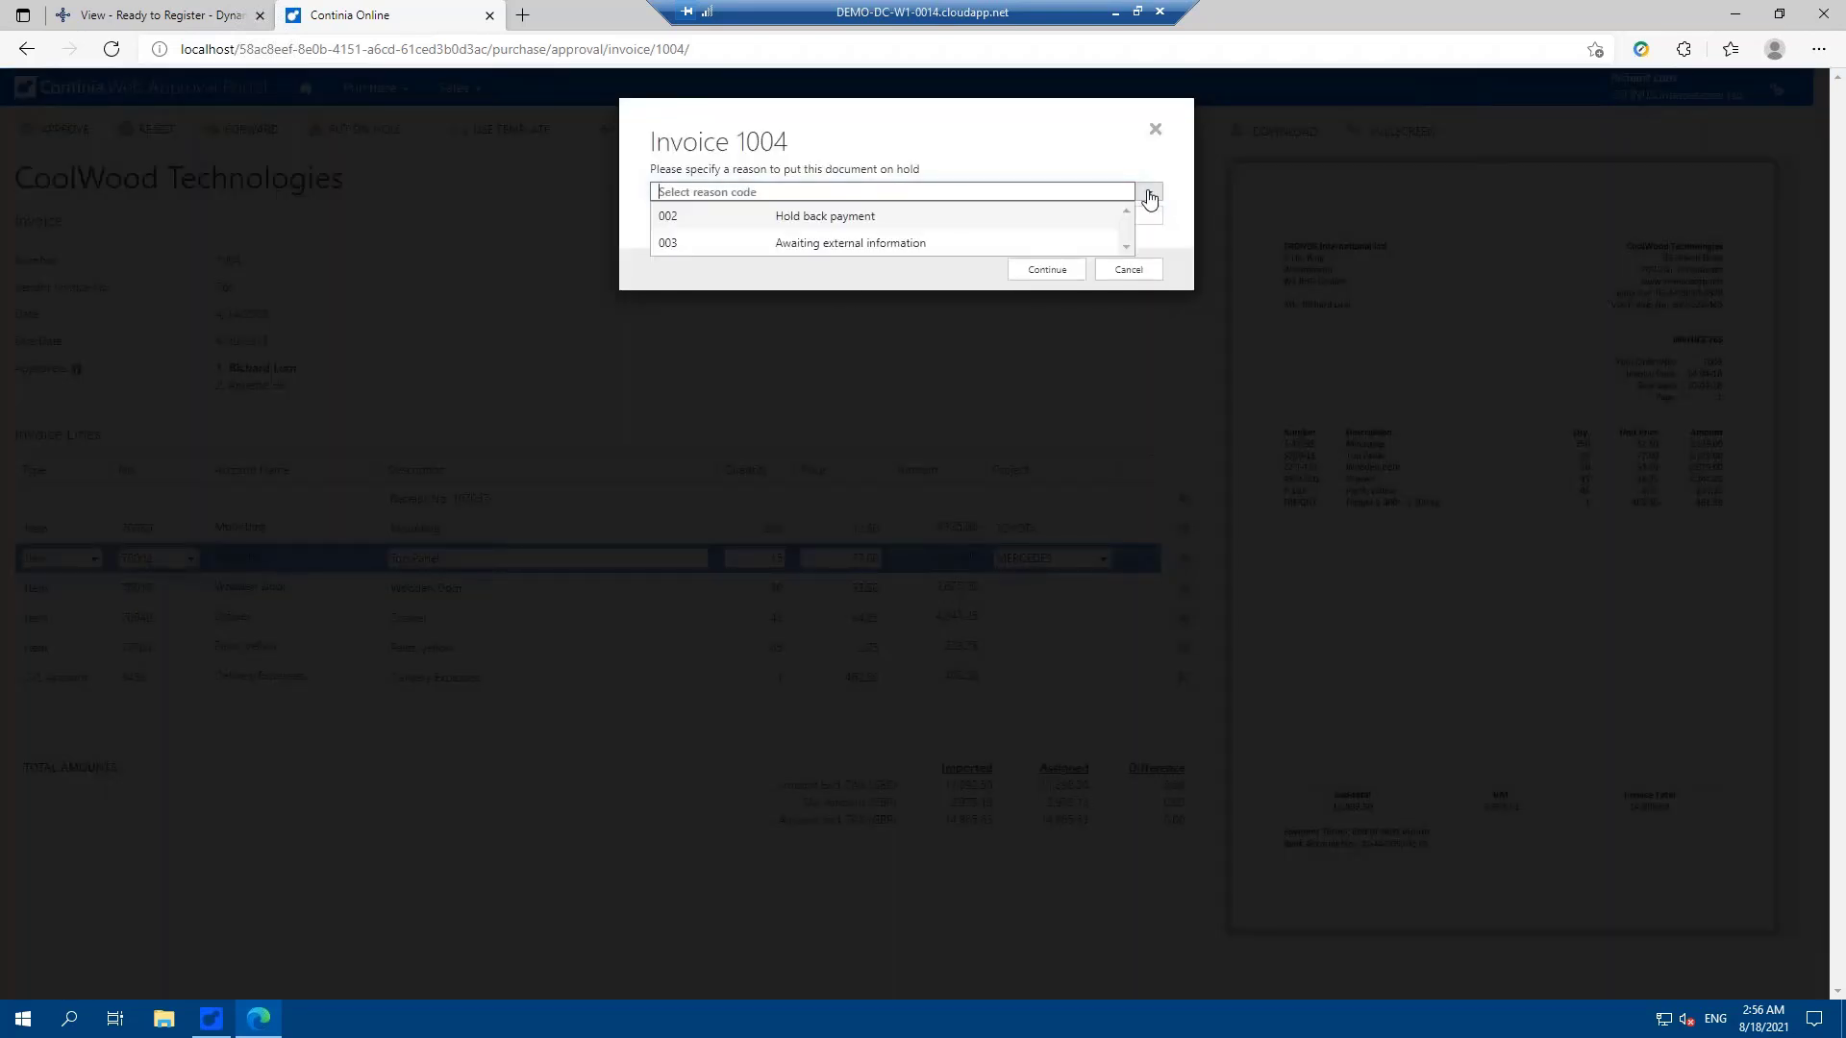
left_click(829, 243)
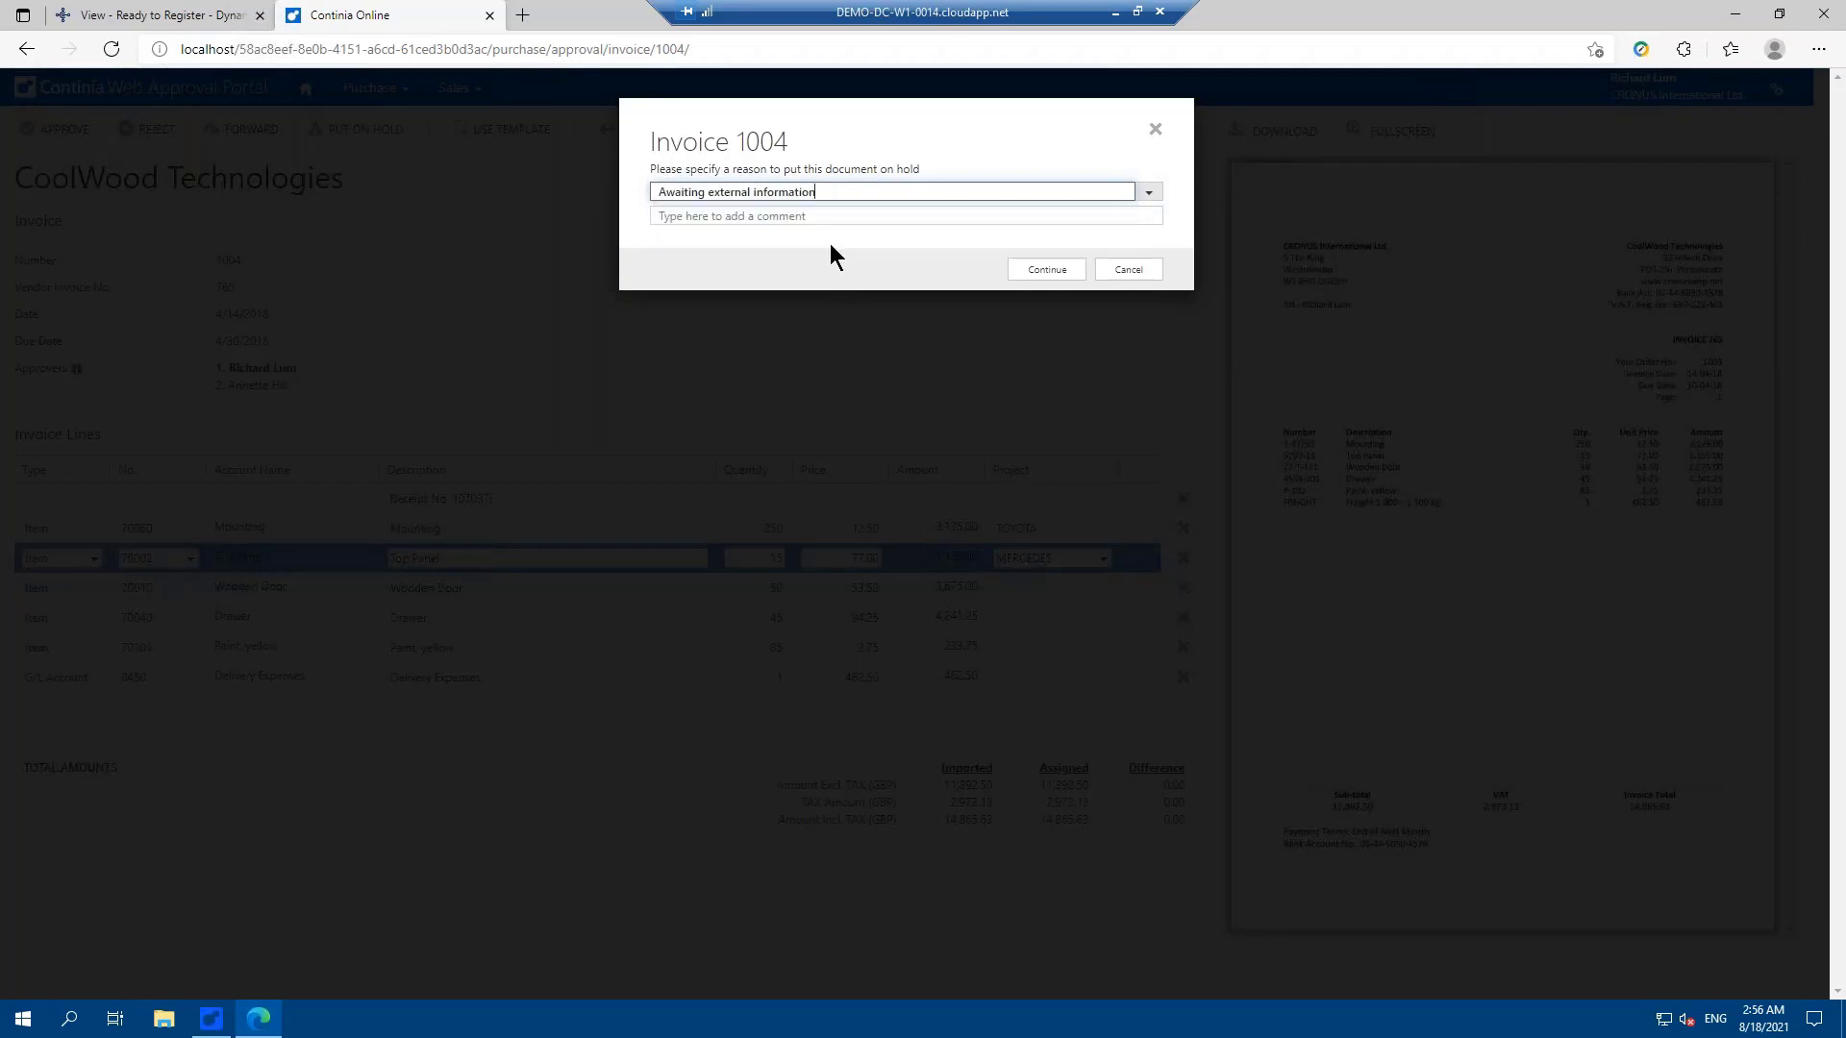
left_click(805, 216)
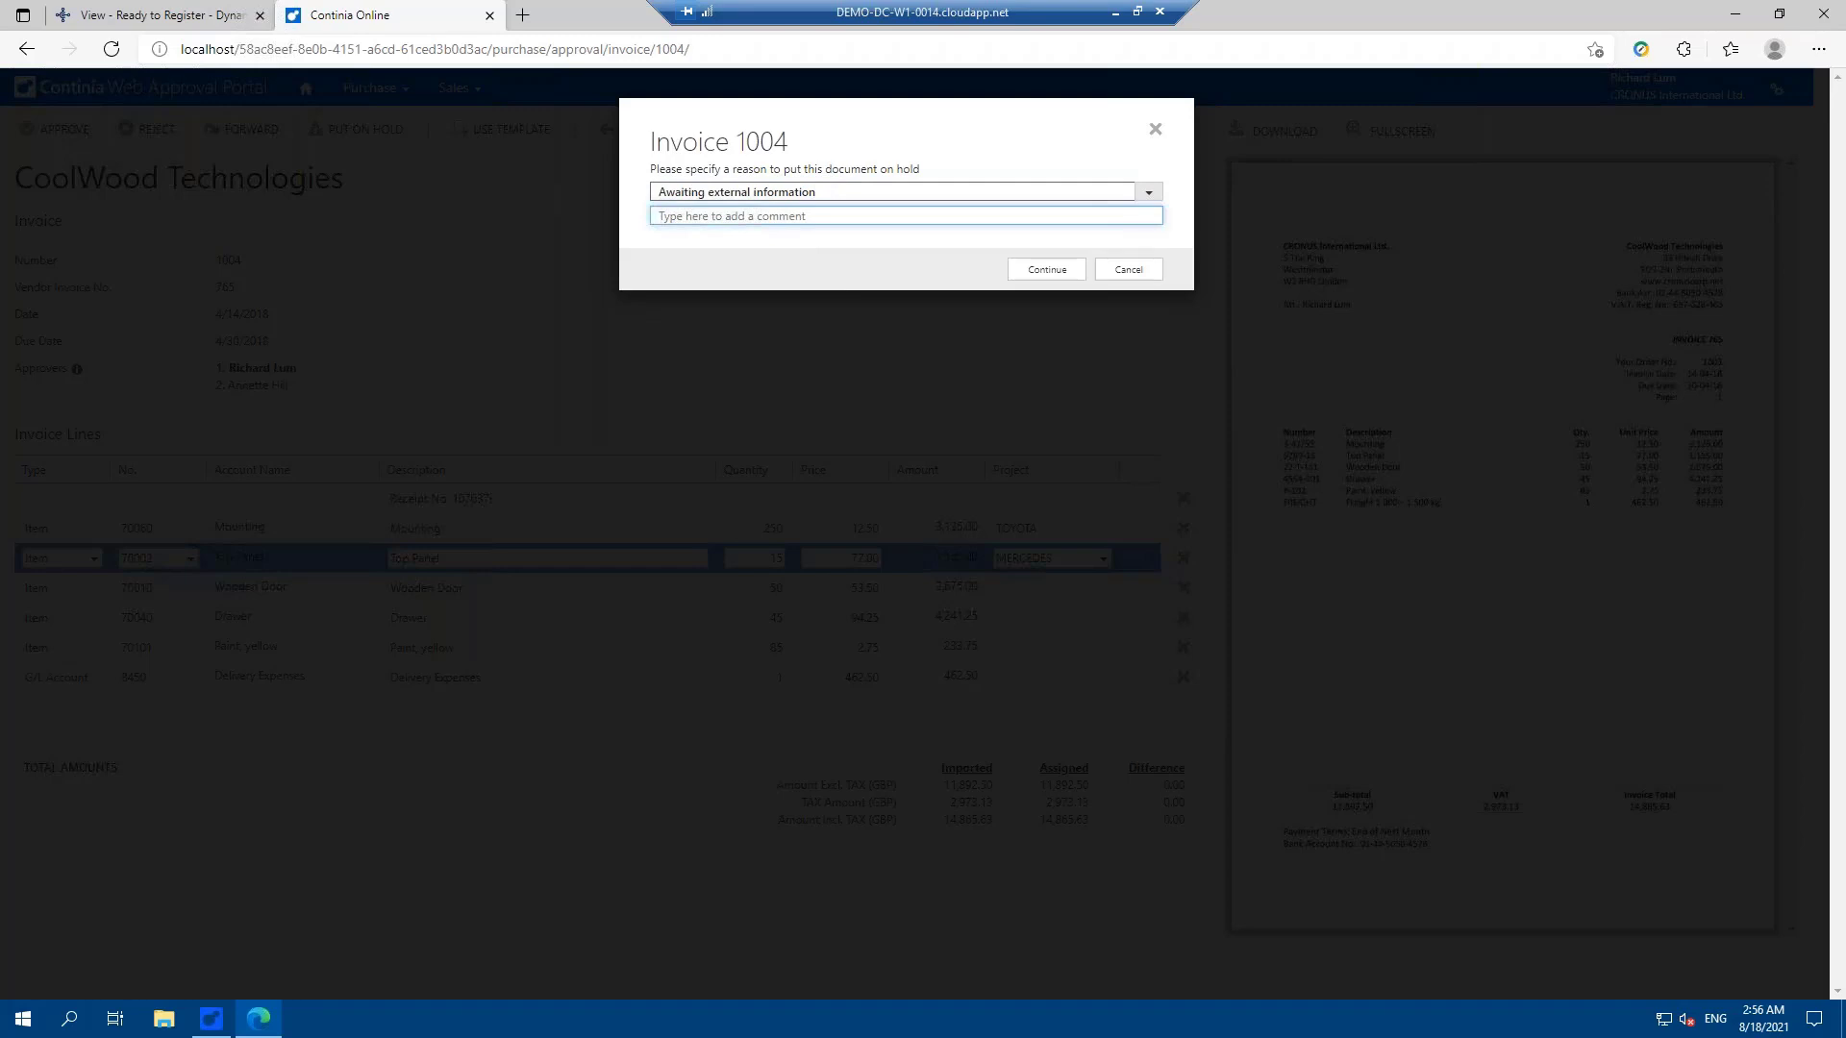
type("Look later at airport")
key("Tab")
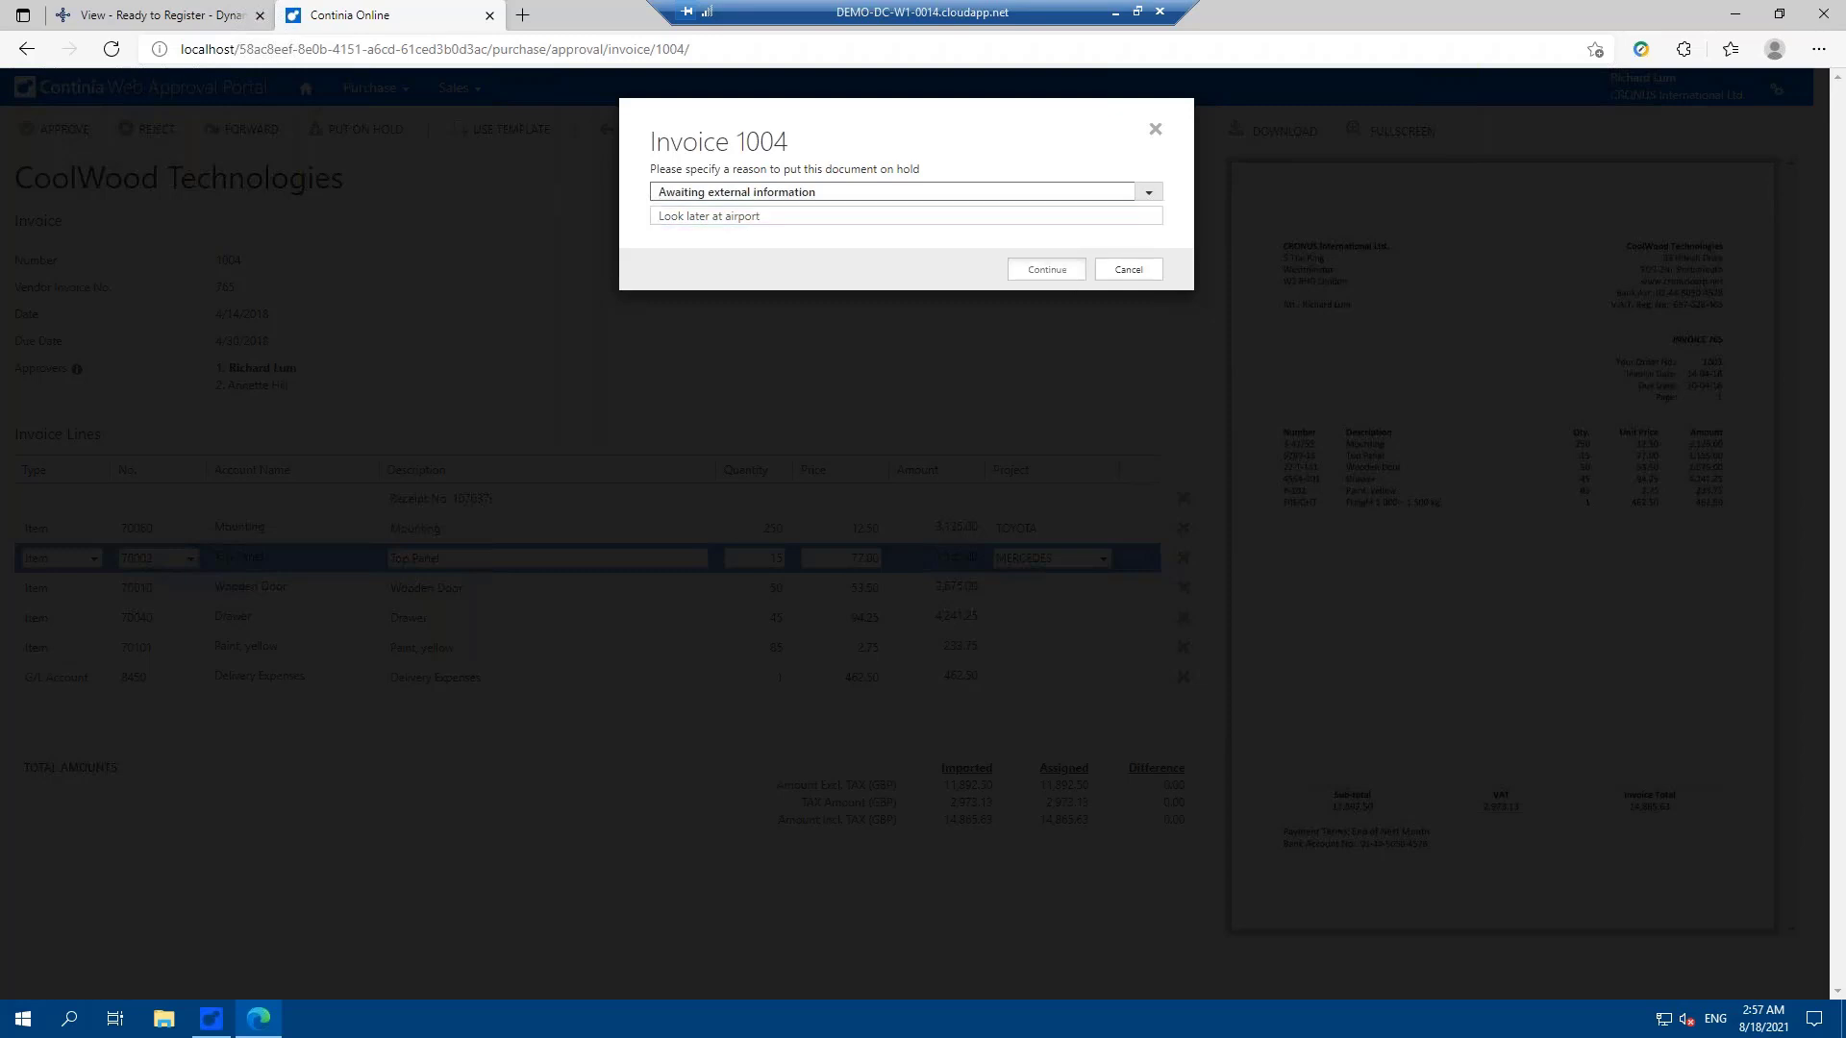
key("Return")
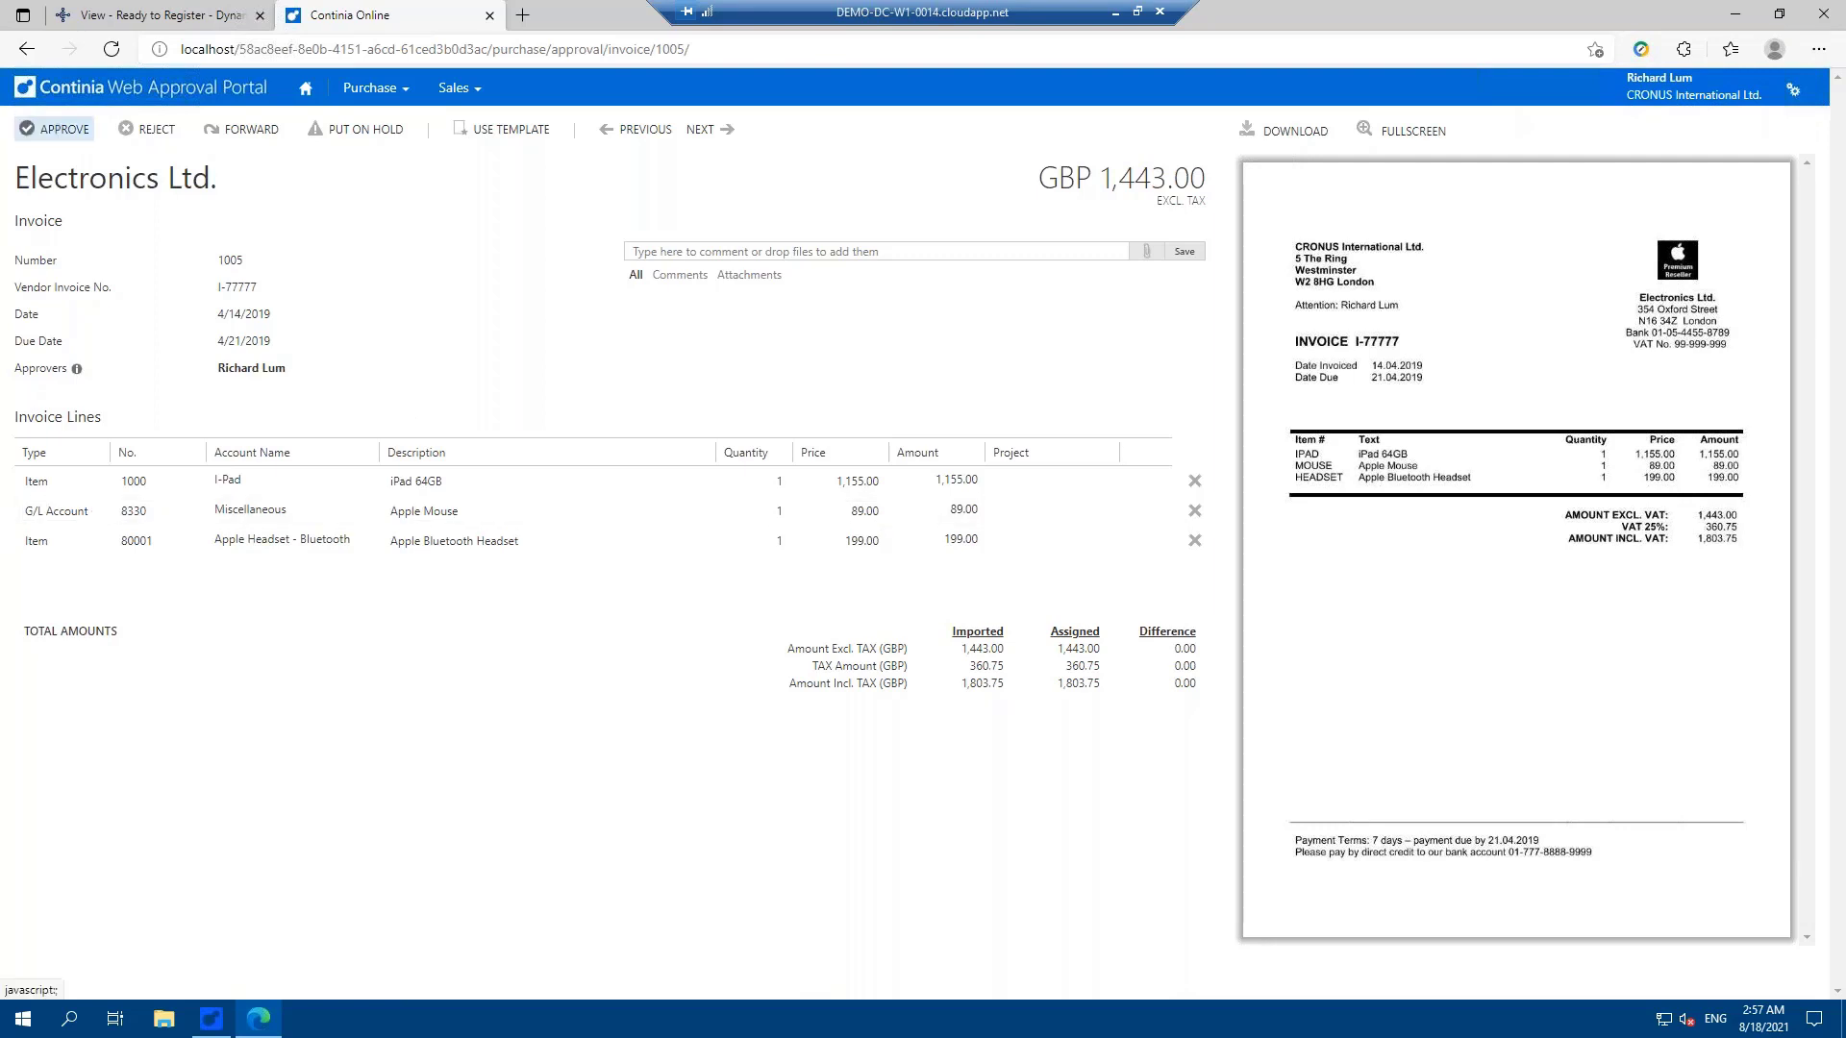
Step: Approve the two Electronics Ltd. invoices, 1005 and 1006
left_click(55, 128)
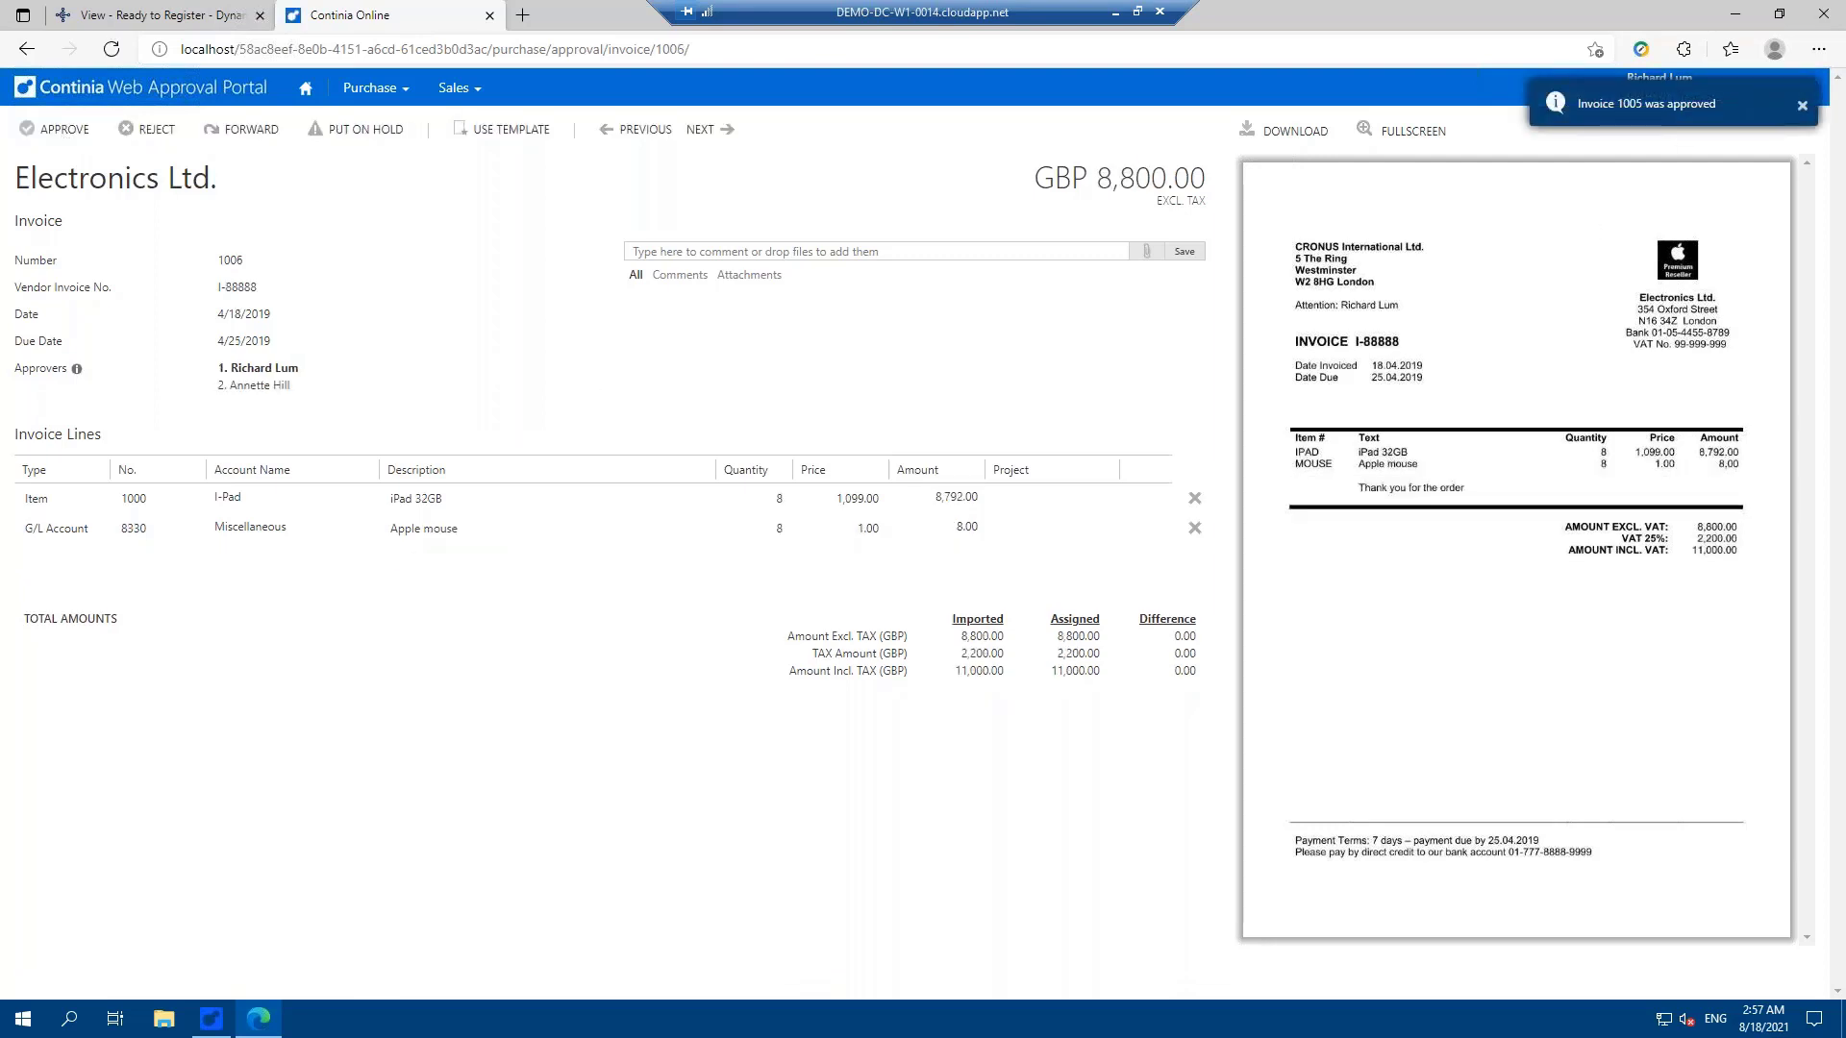
left_click(65, 131)
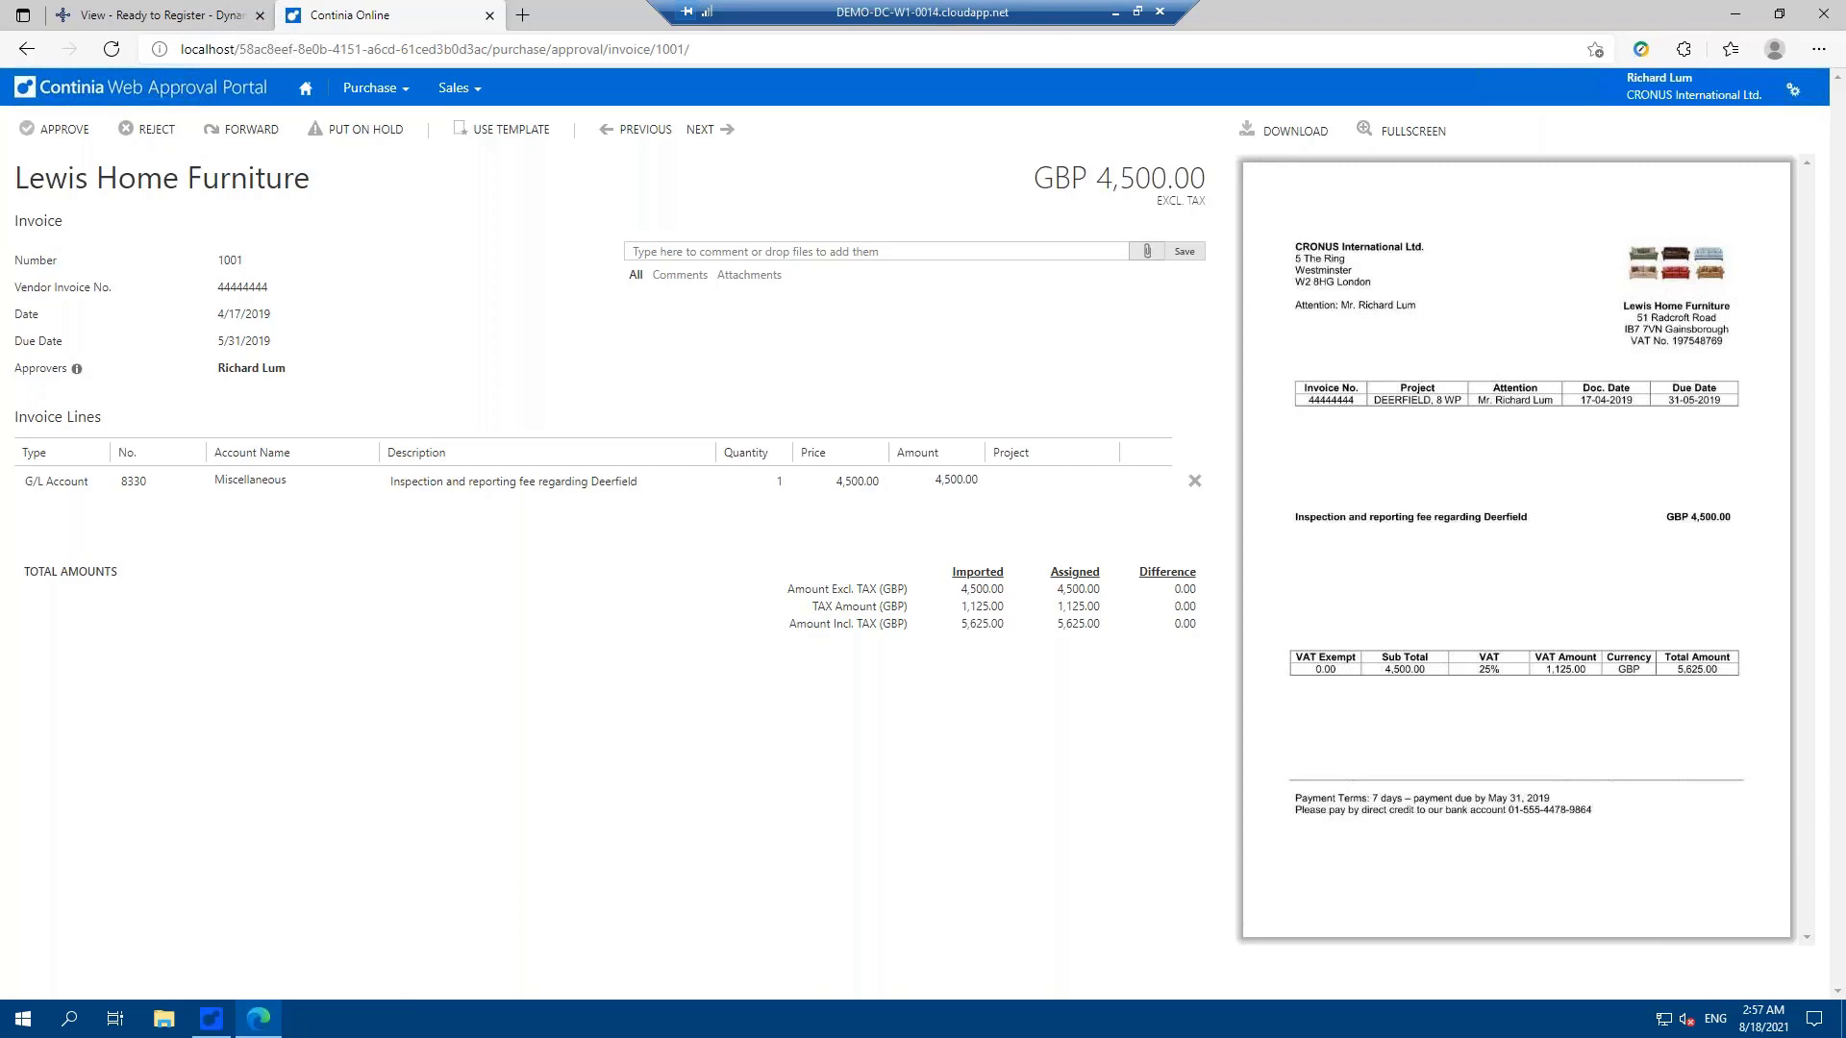
Step: Attach "Background info Lewis Inv 44444444.xlsx" from the Desktop to invoice 1001 and add the comment "See attached spreadsheet for breakdown."
left_click(1146, 251)
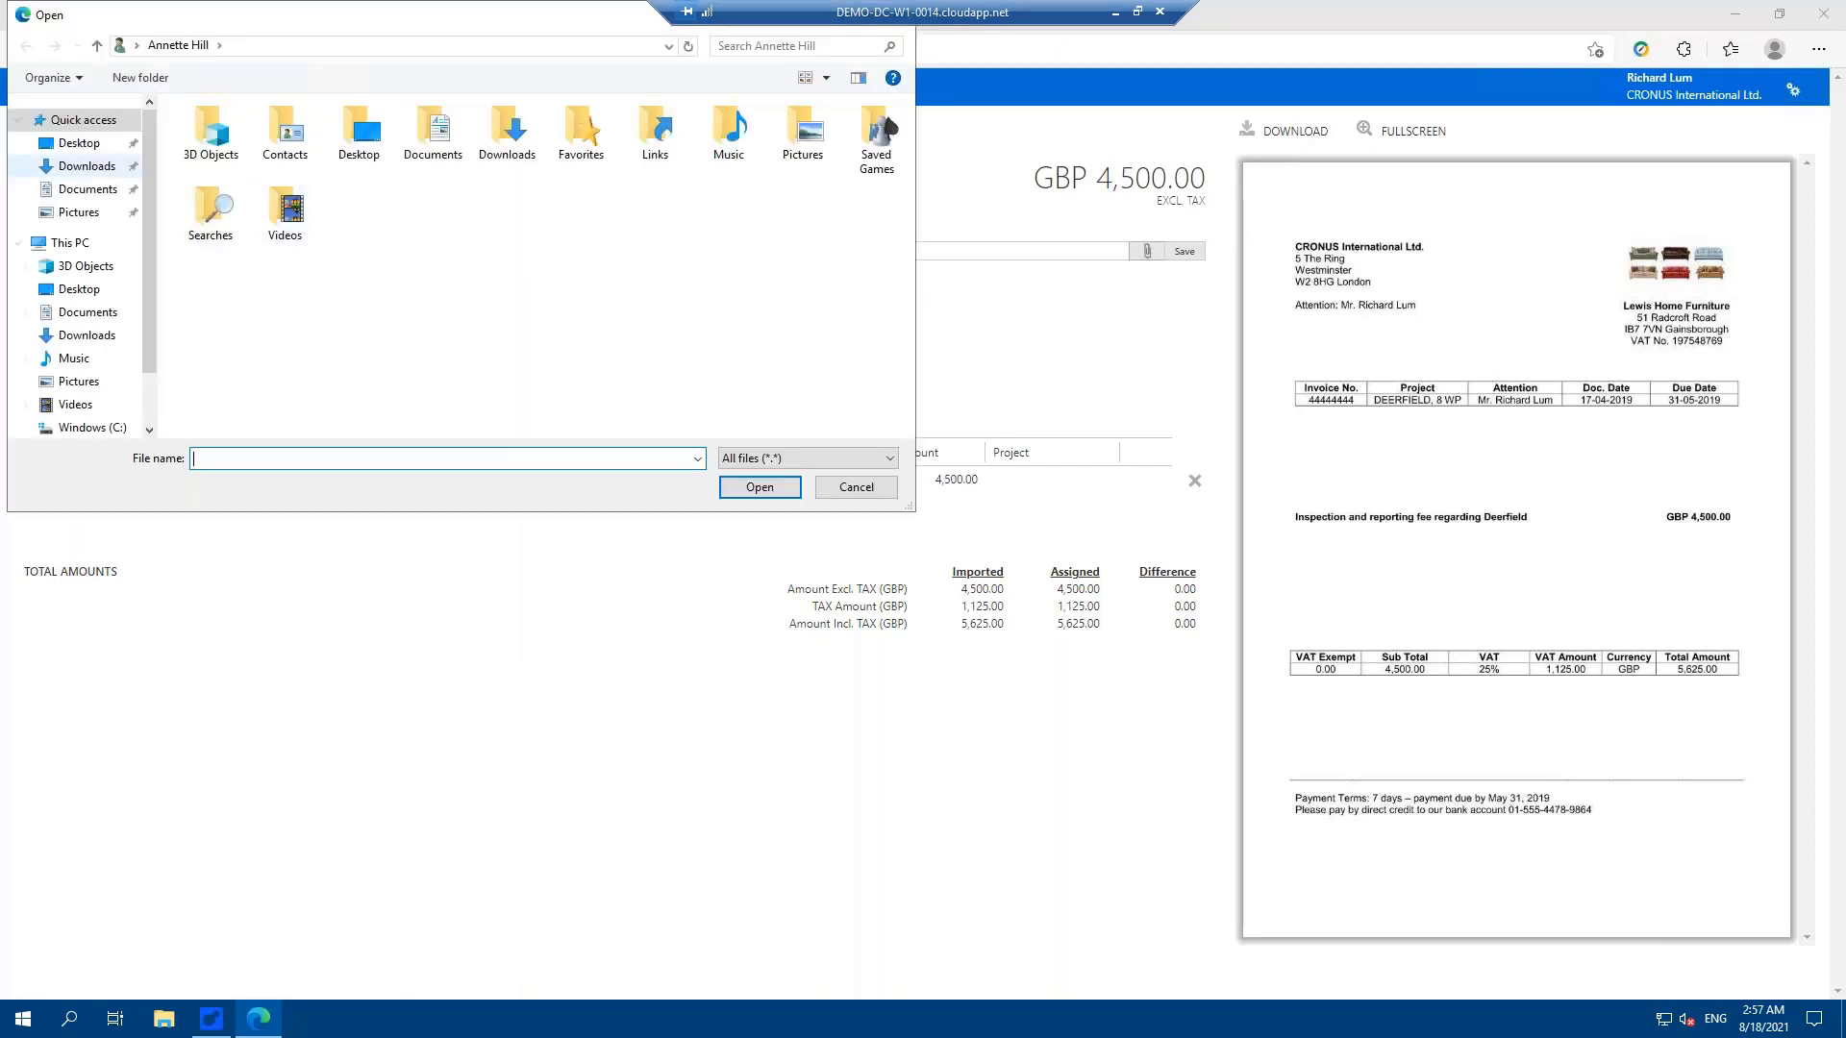
left_click(78, 142)
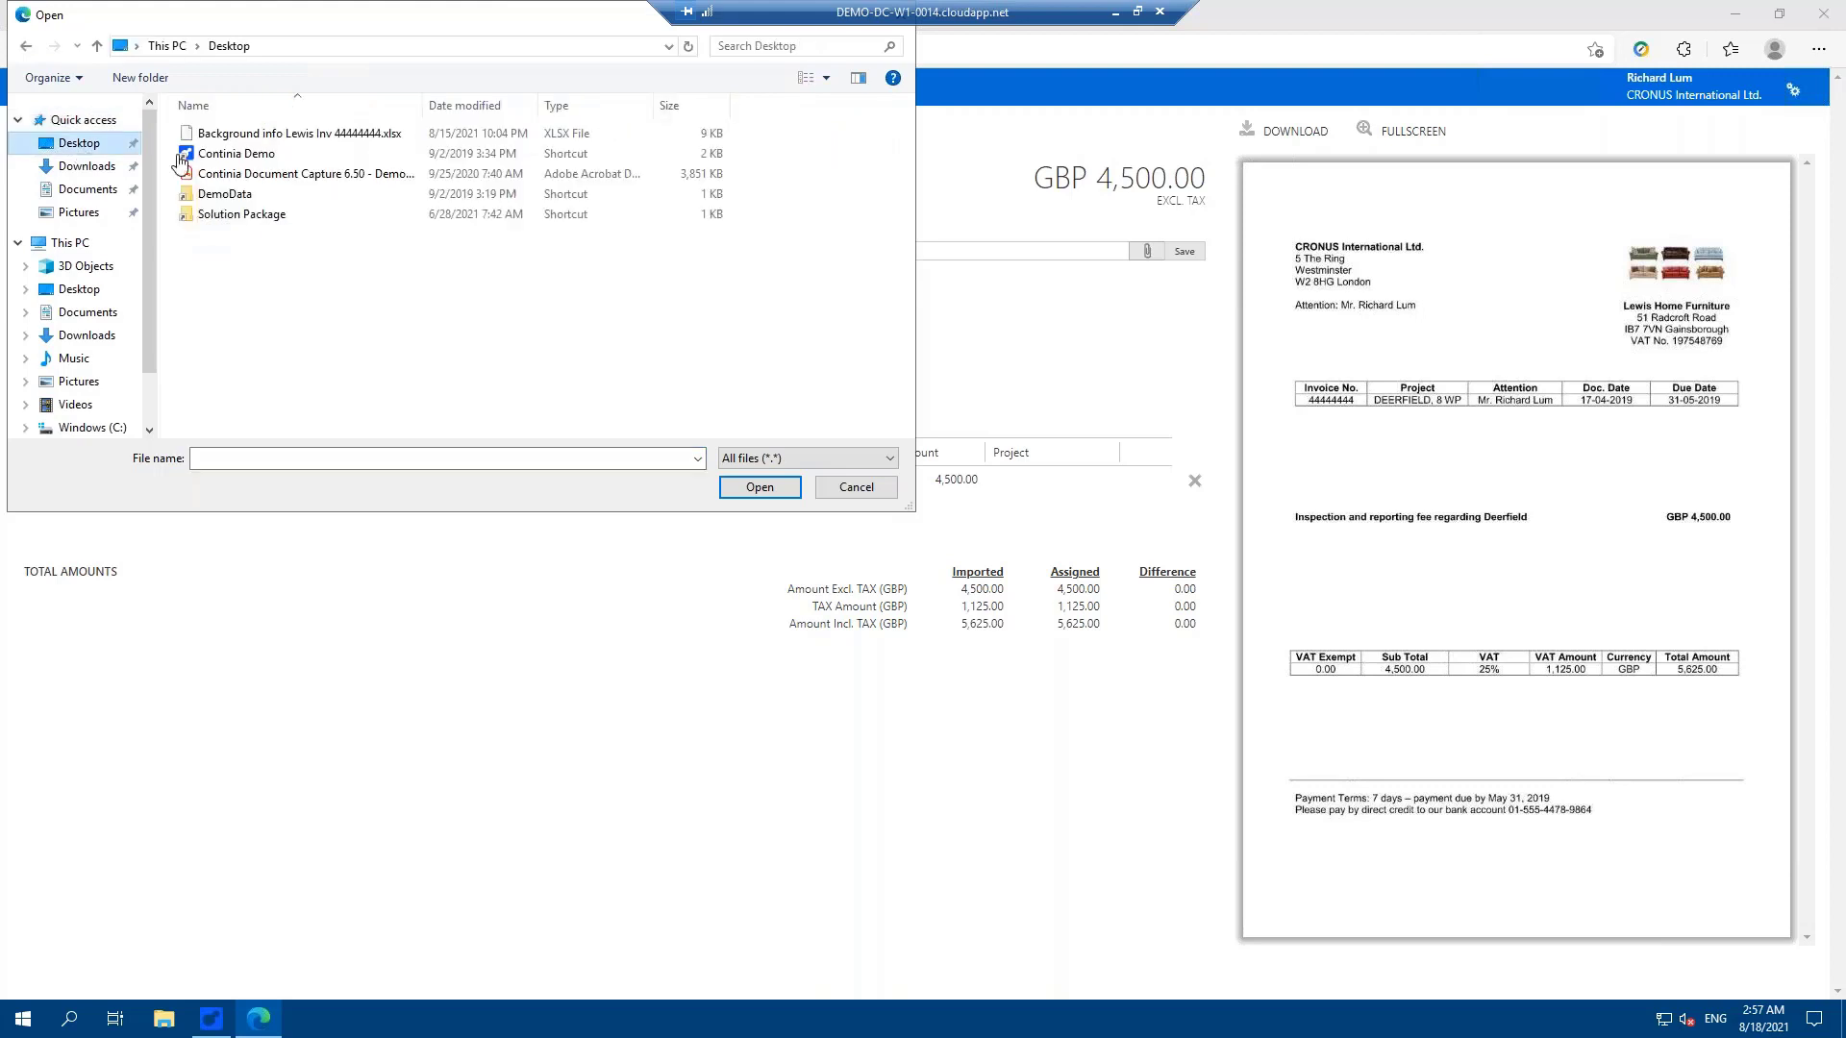
left_click(257, 134)
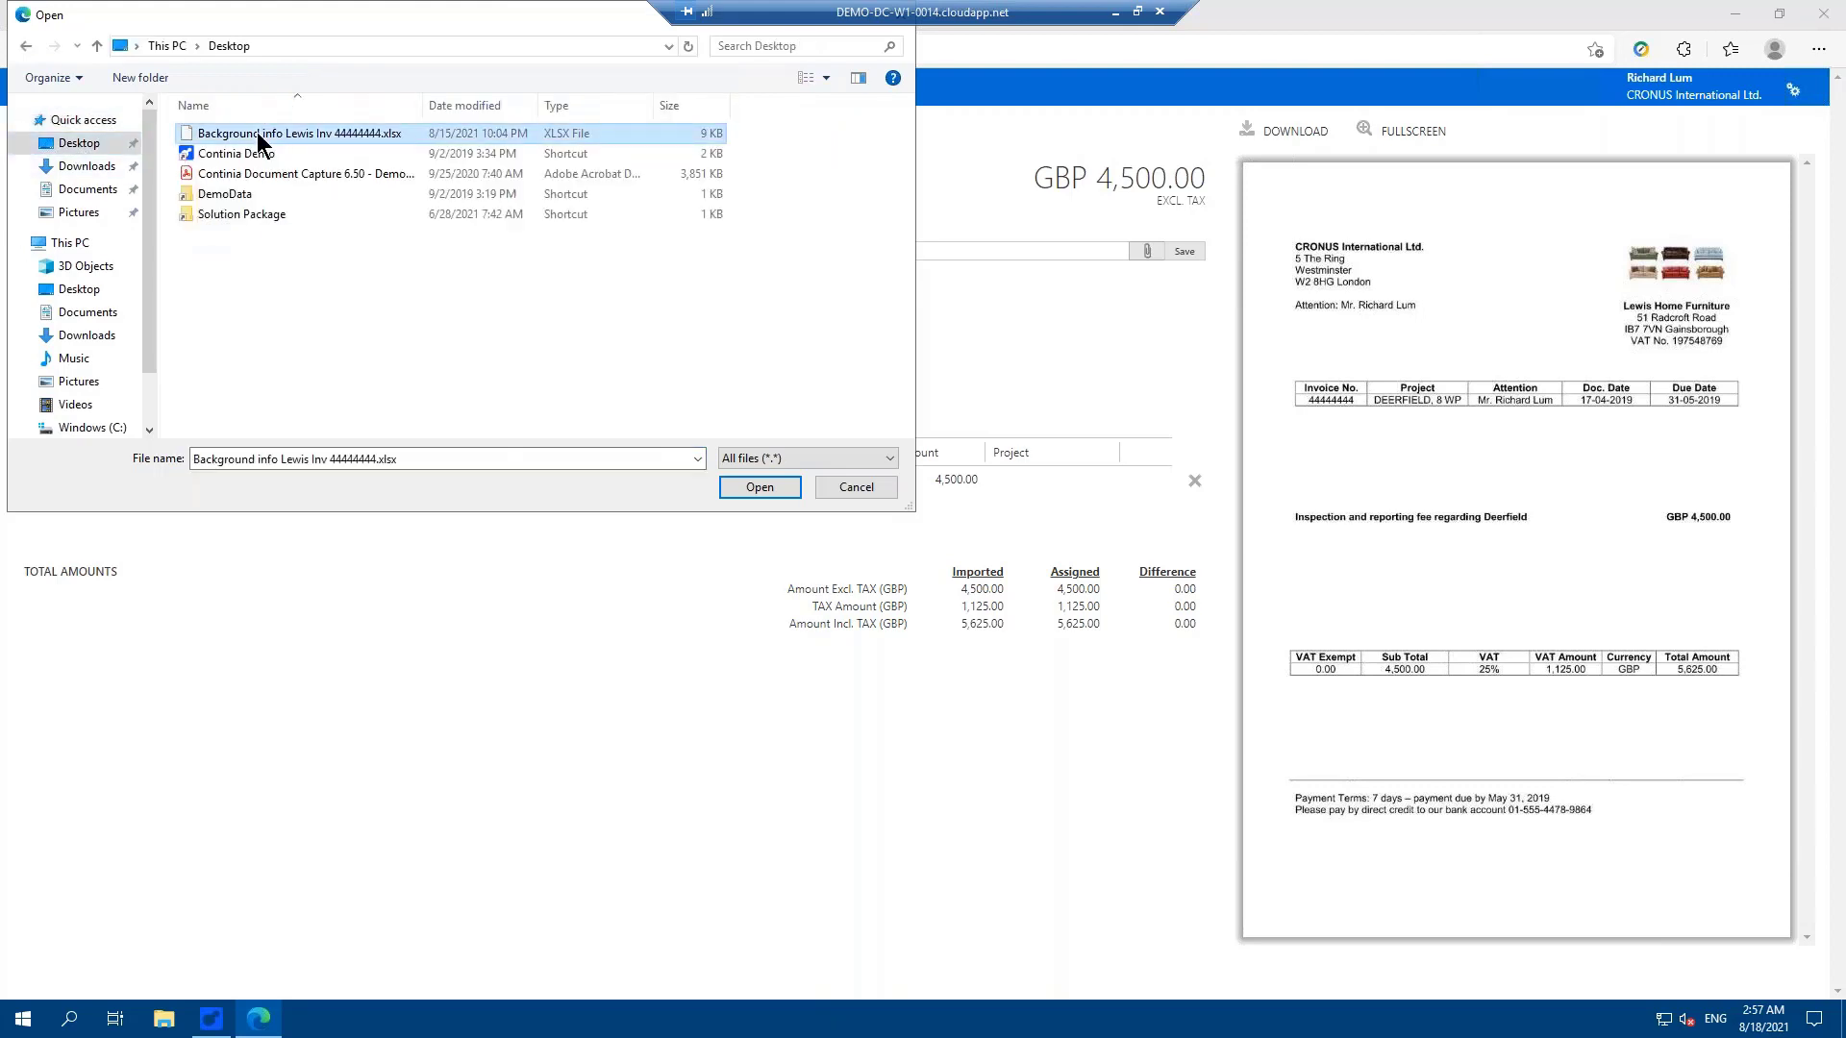
double_click(256, 133)
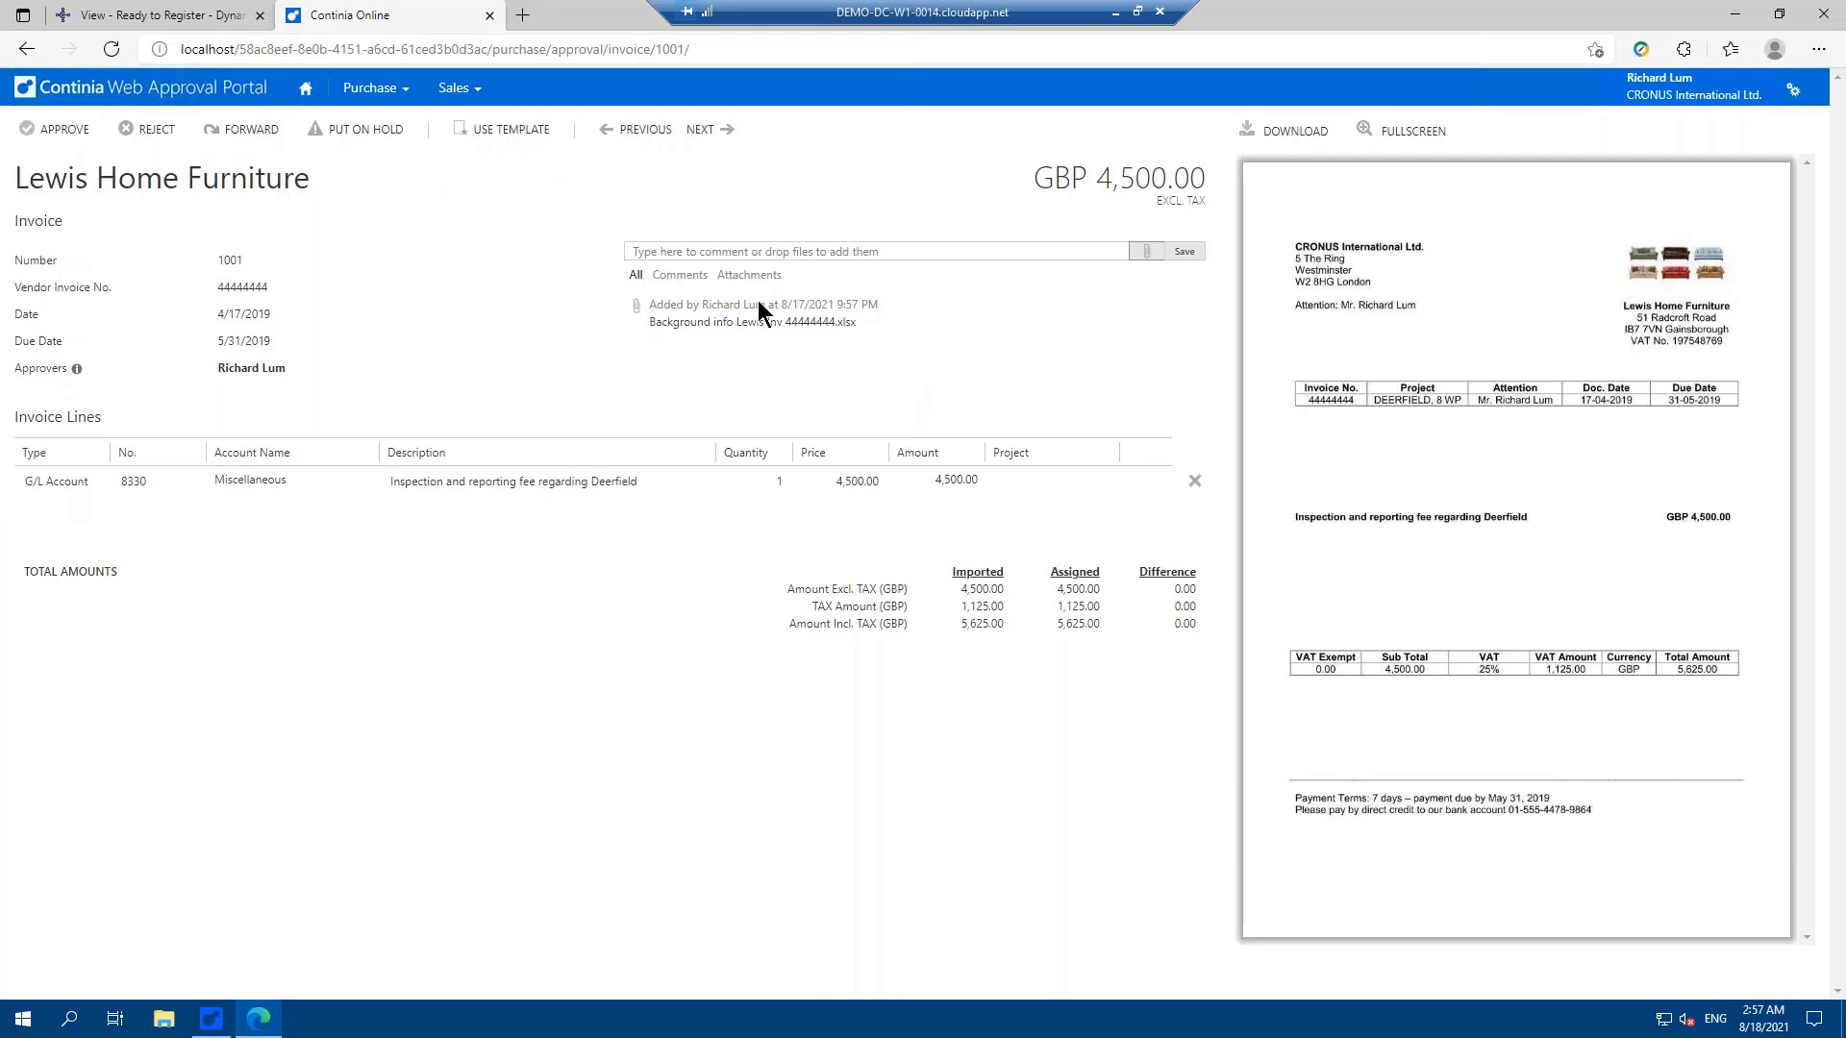
left_click(684, 252)
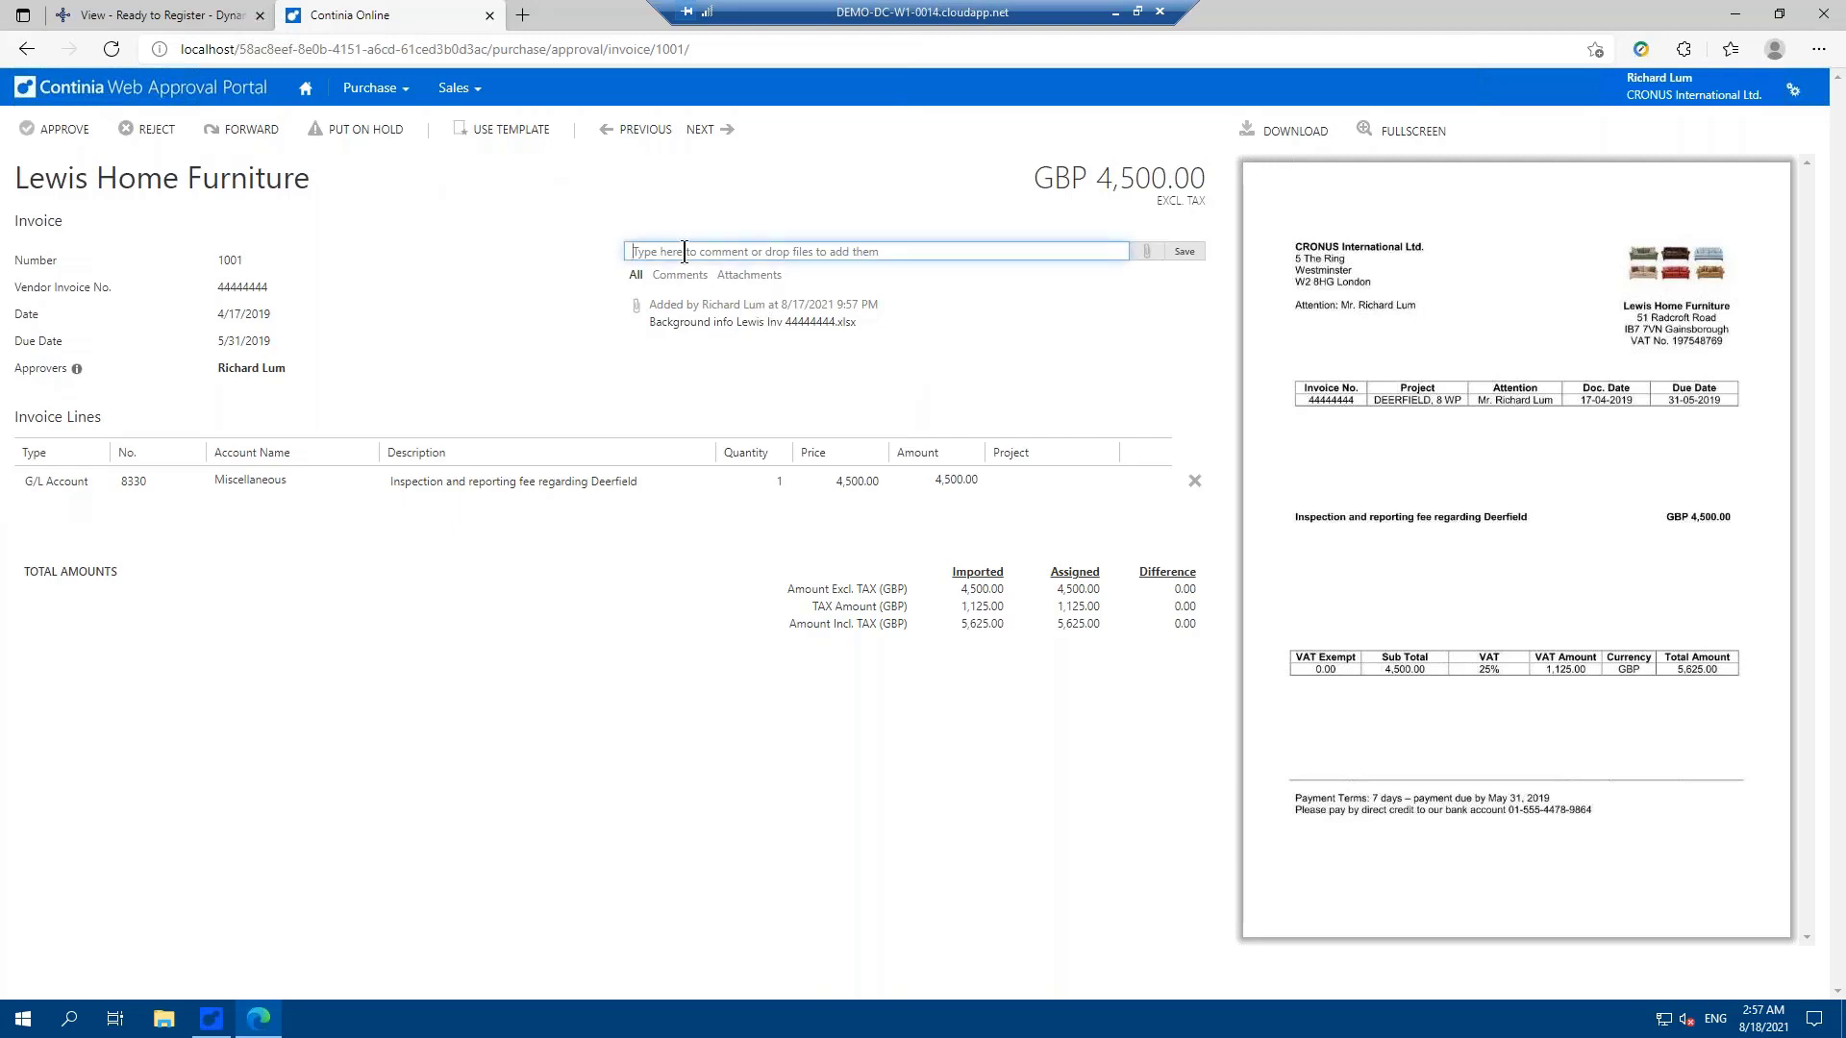
type("See attached spreadsheet for breakdown.")
key("Return")
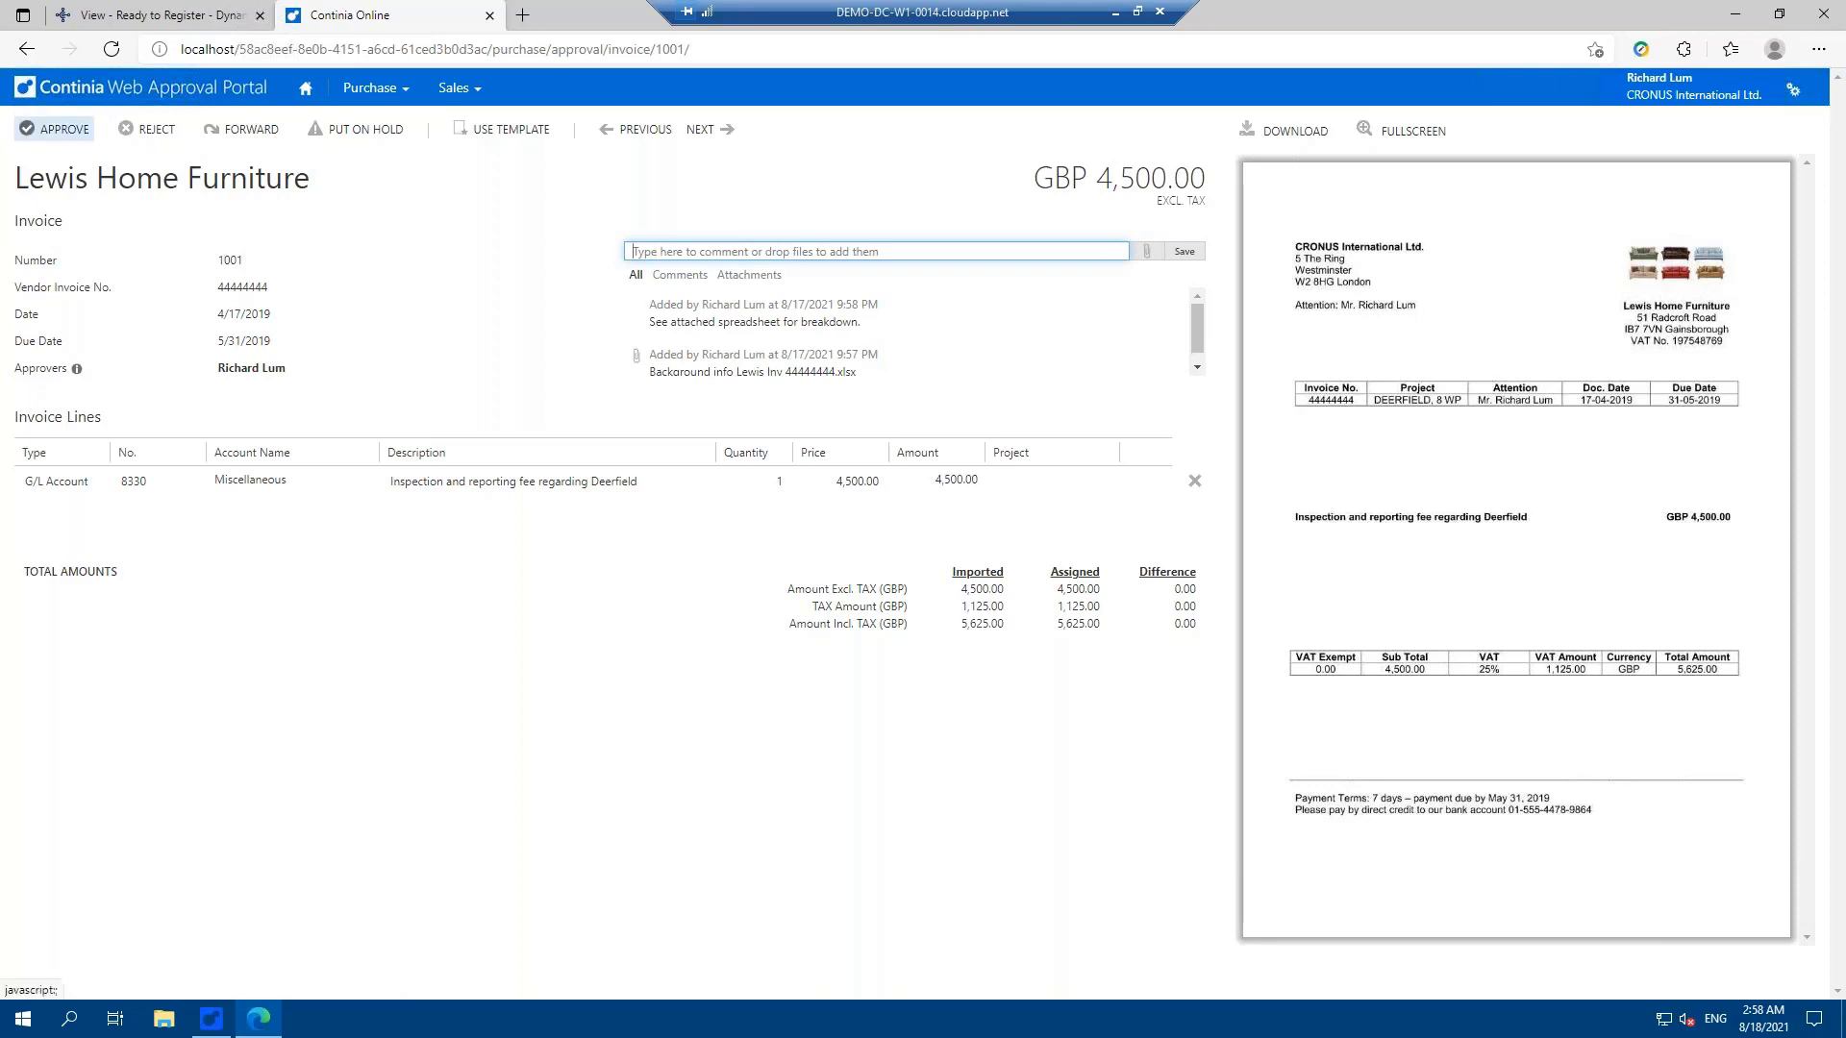
Step: Approve the three Lewis Home Furniture invoices, 1001, 1002 and 1003
left_click(57, 129)
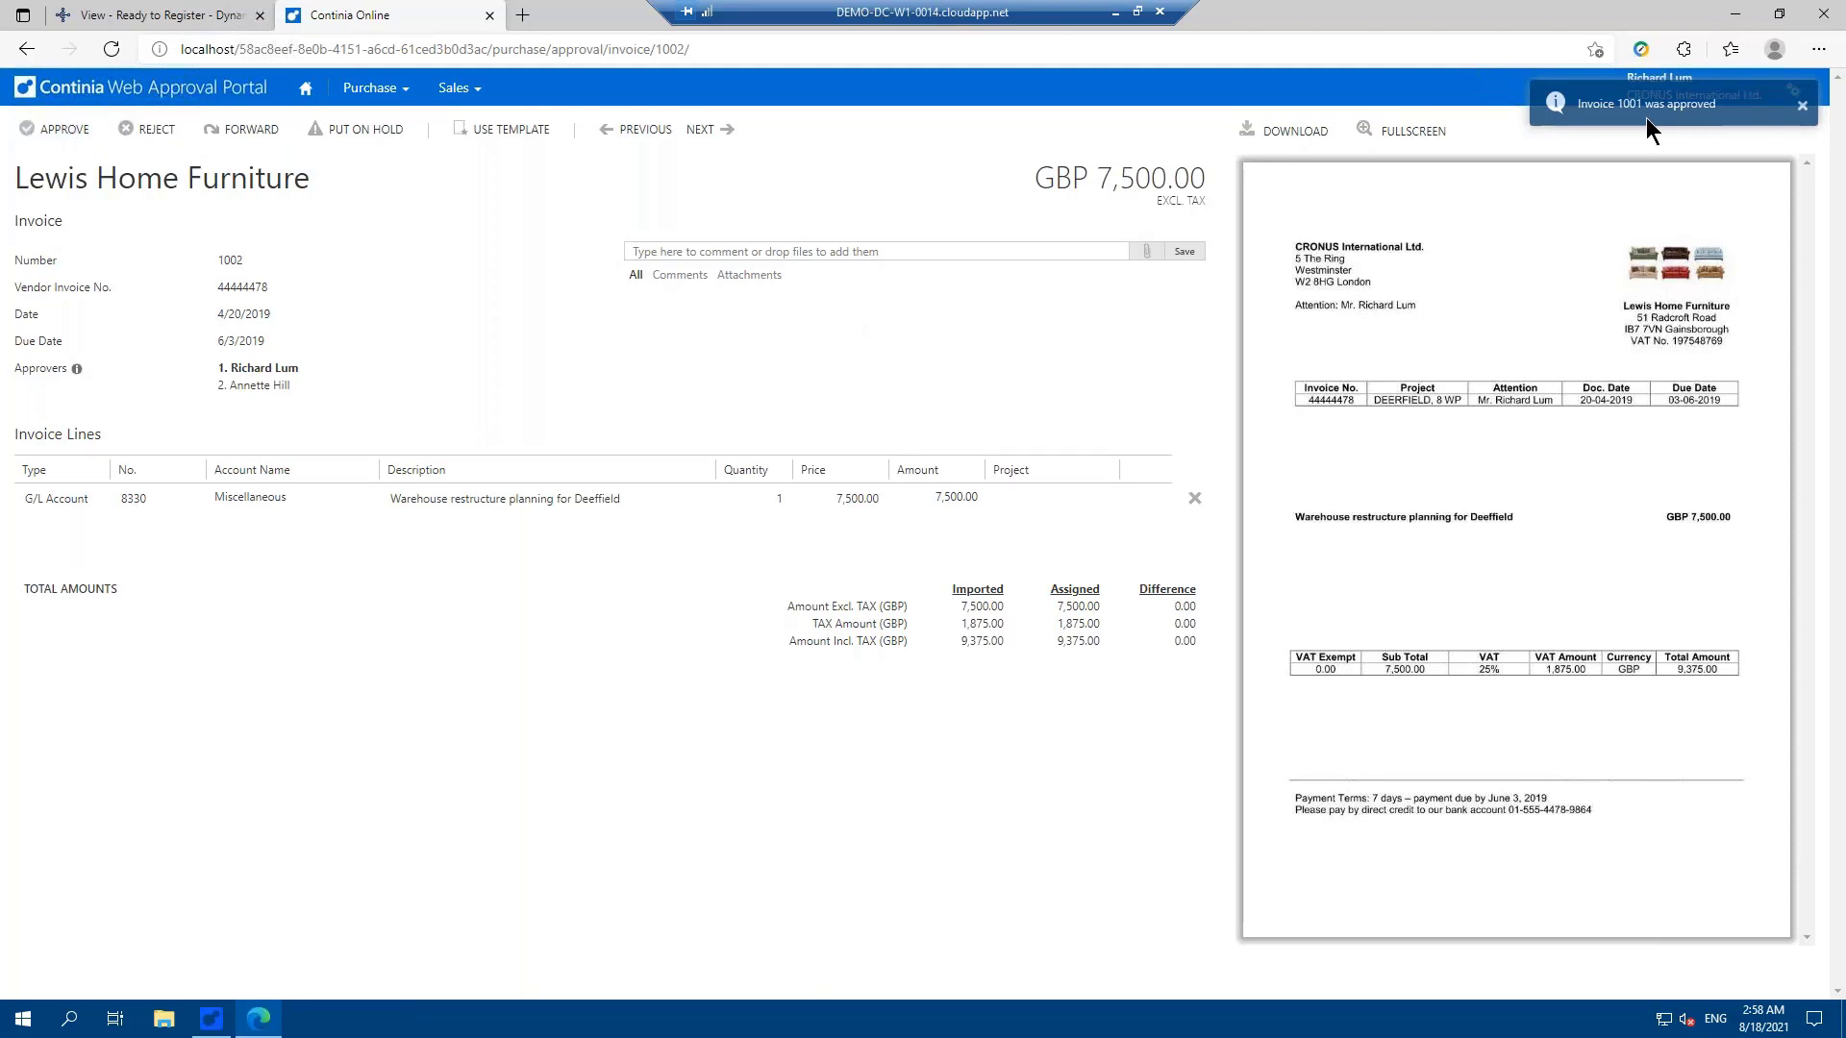
left_click(56, 128)
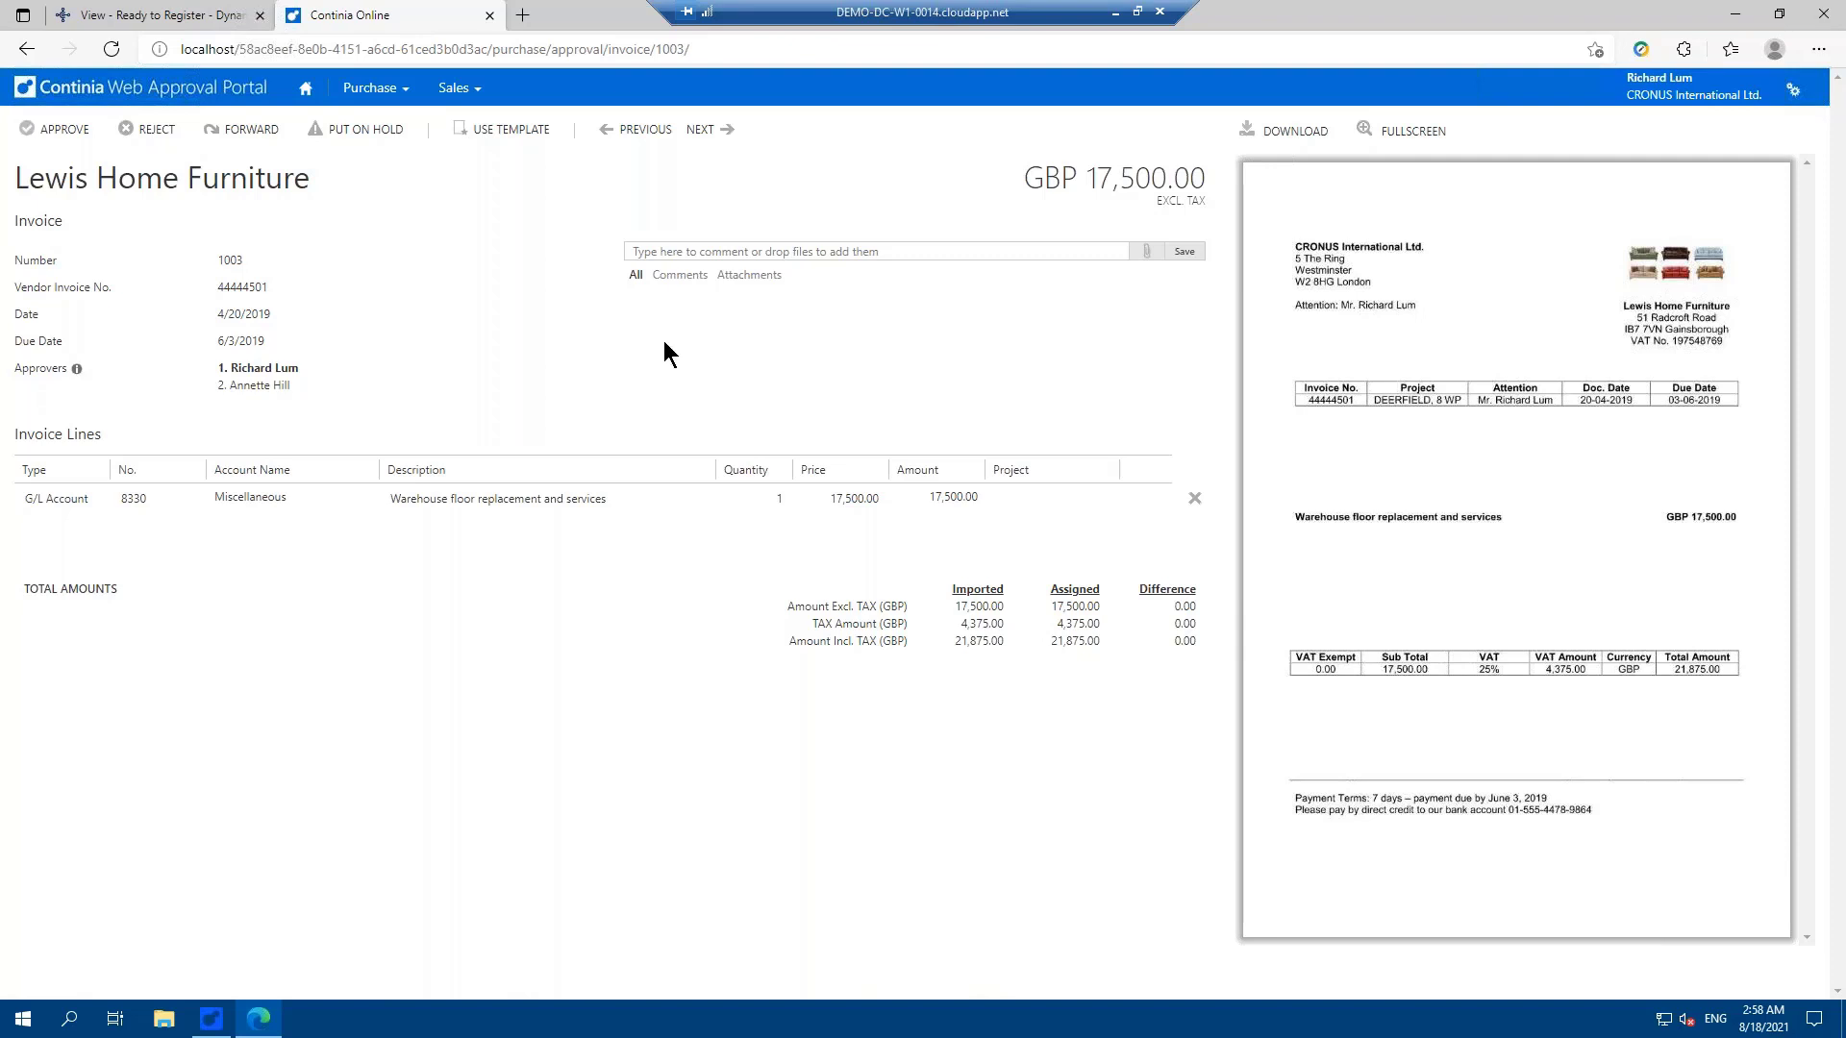
left_click(67, 134)
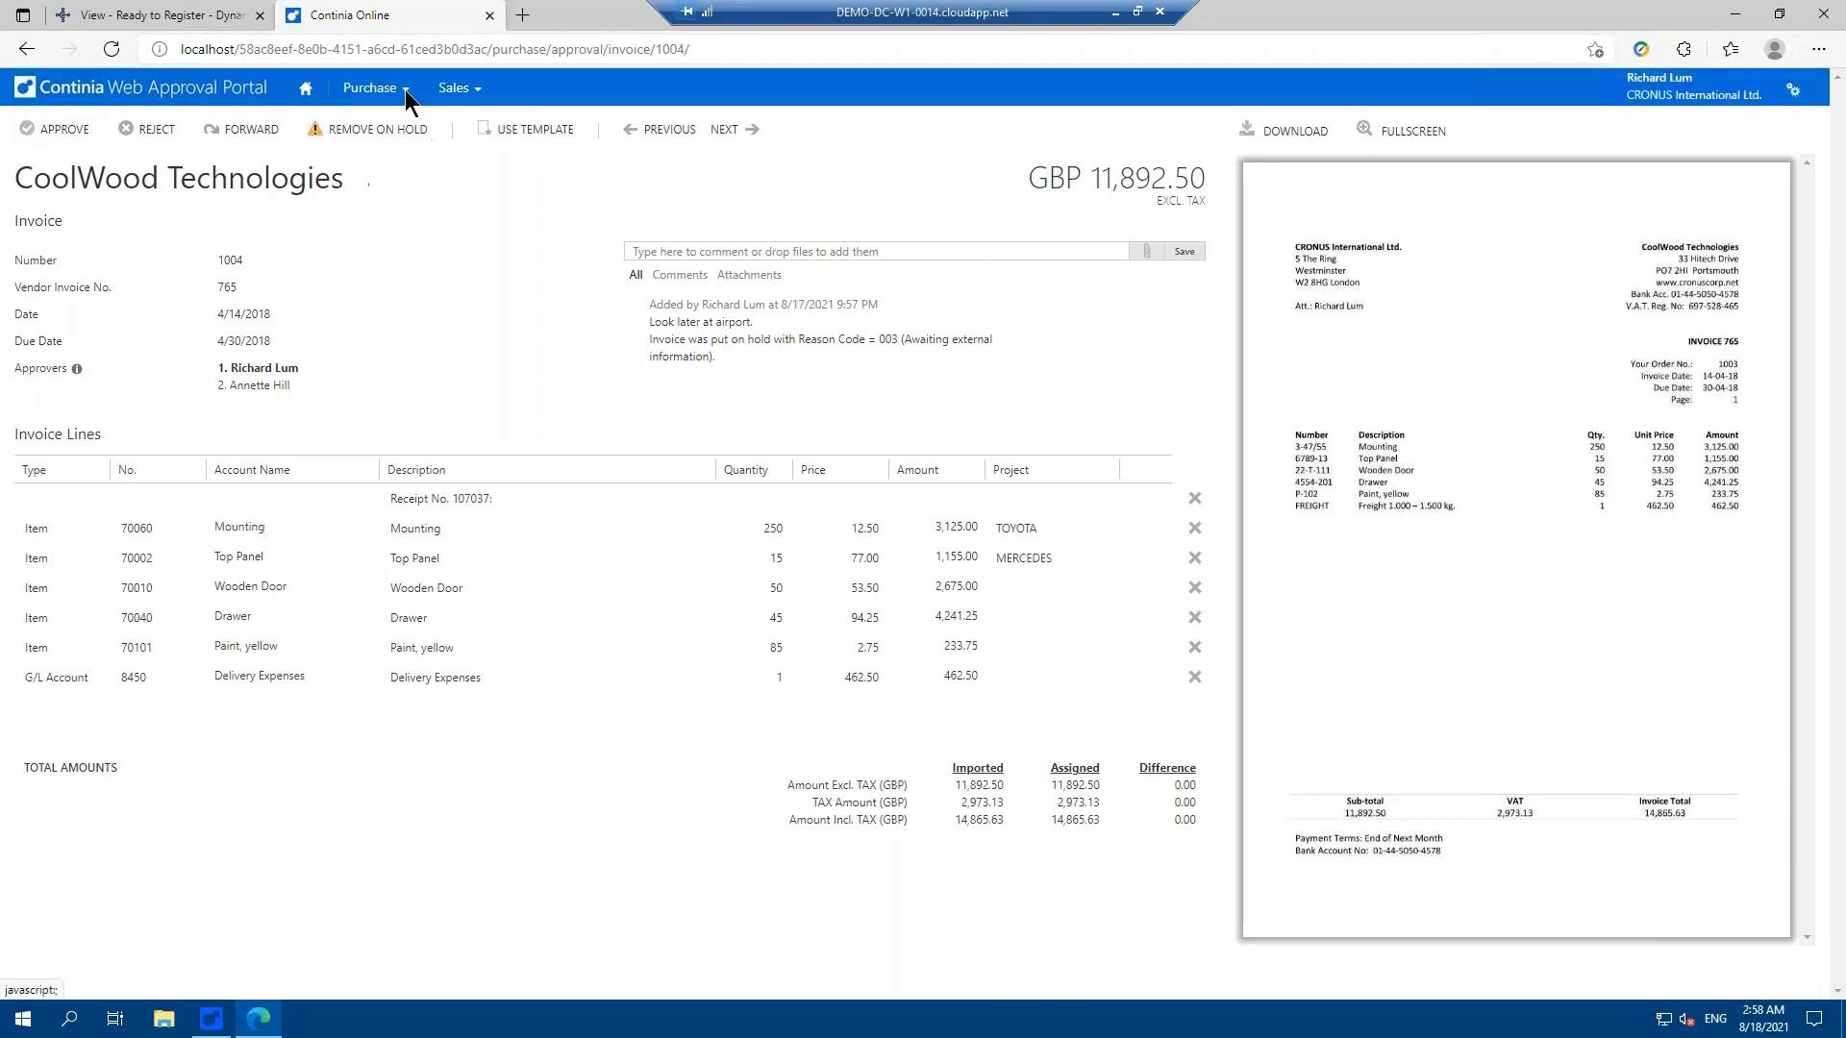
Step: Examine the forwarding options for CoolWood Technologies invoice 1004 without forwarding it
left_click(404, 90)
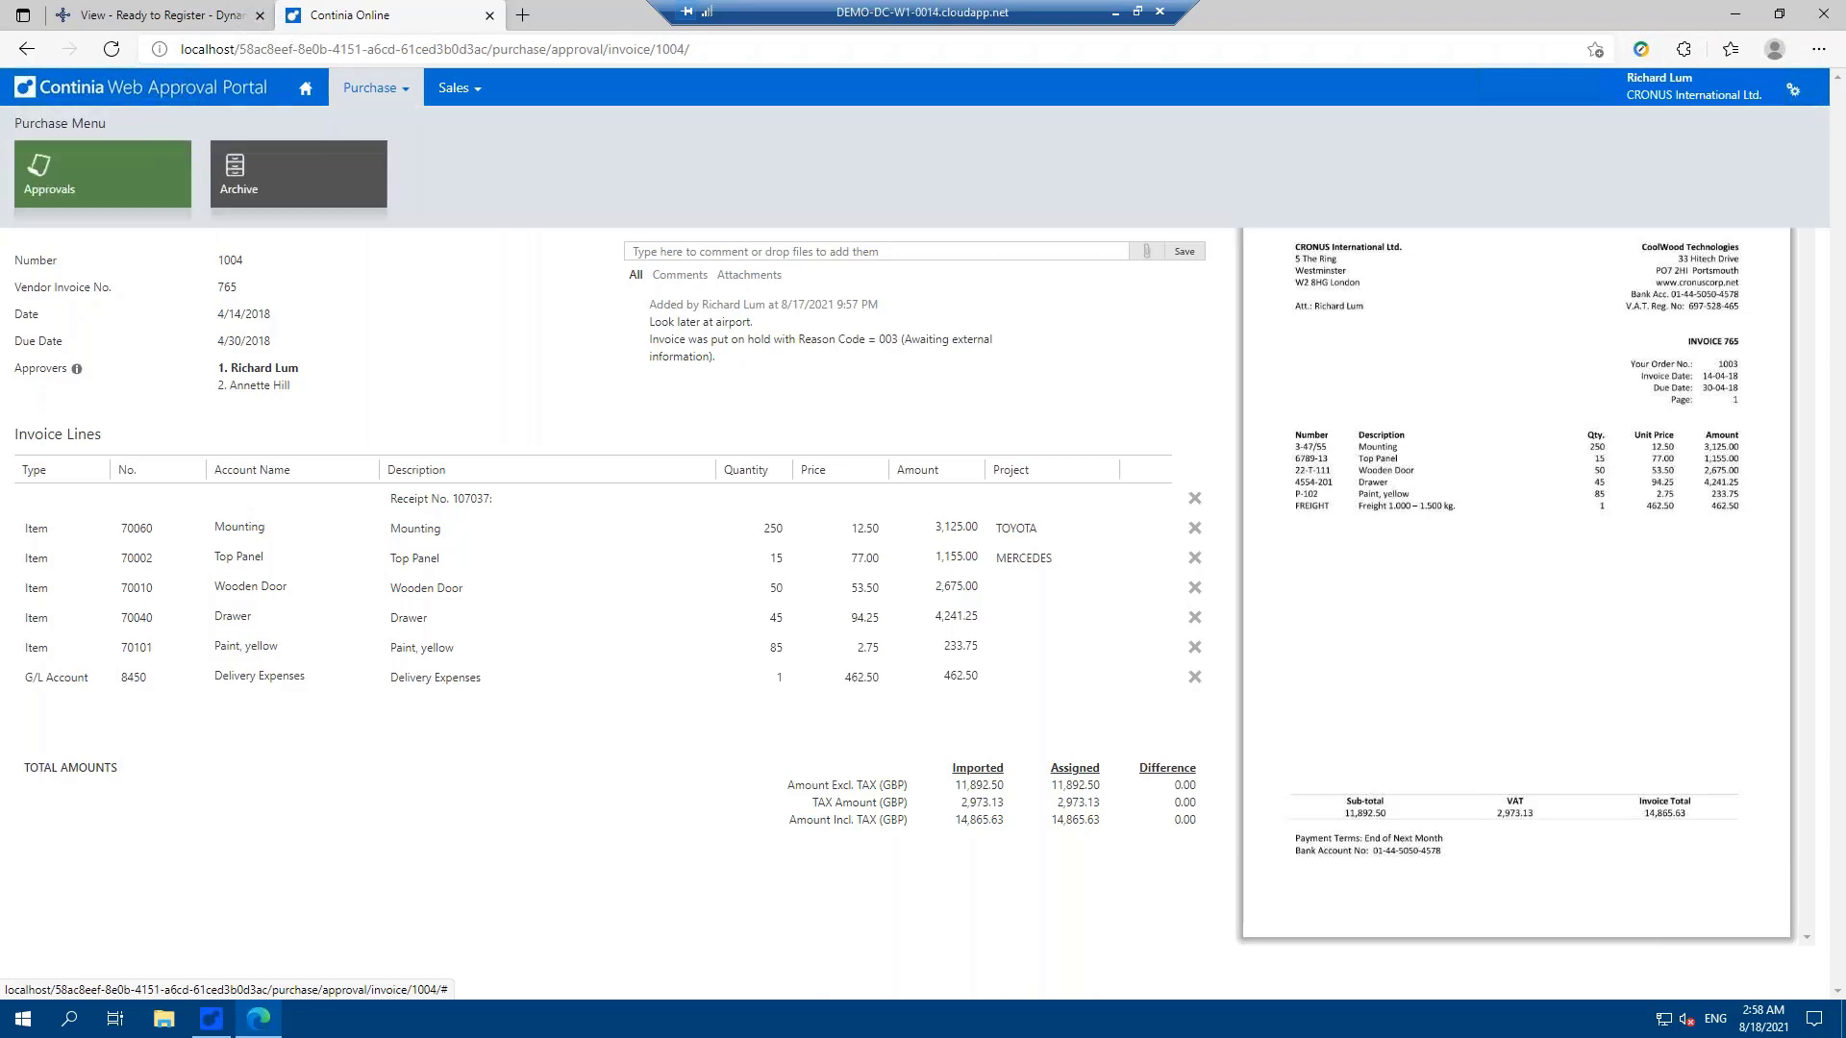
left_click(402, 258)
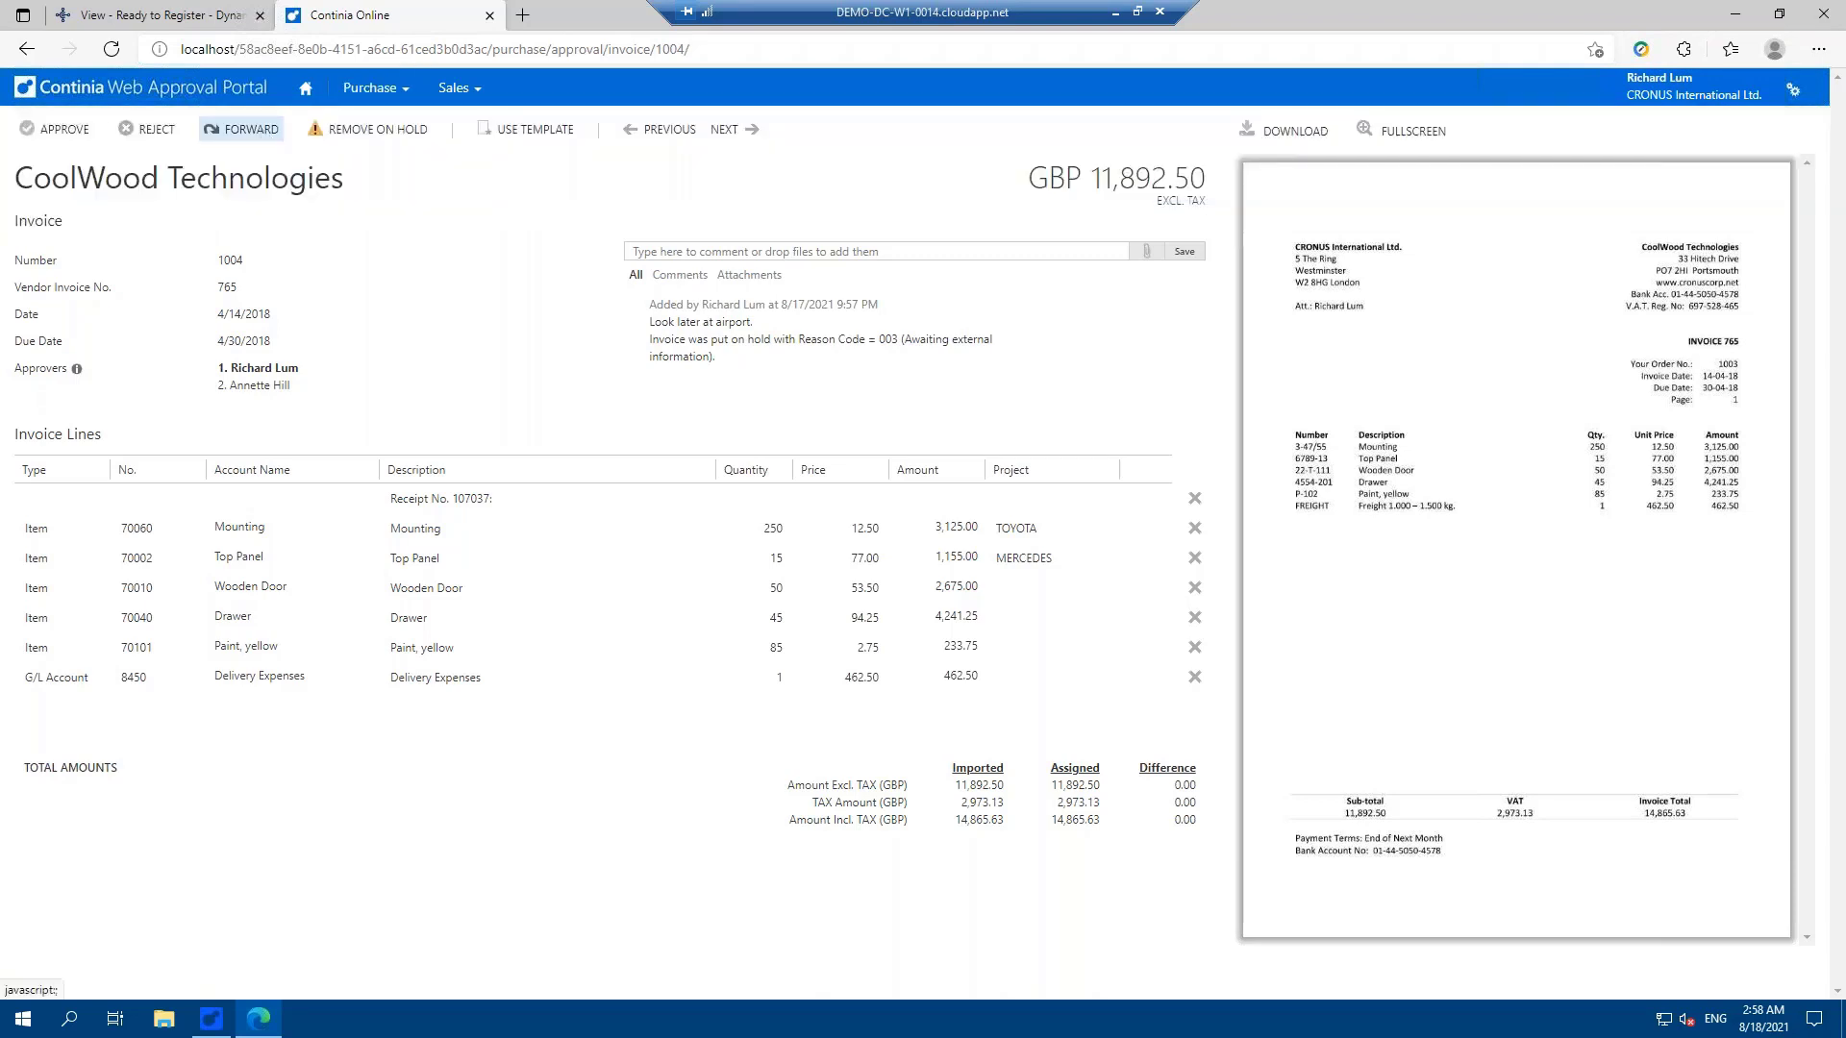
left_click(243, 129)
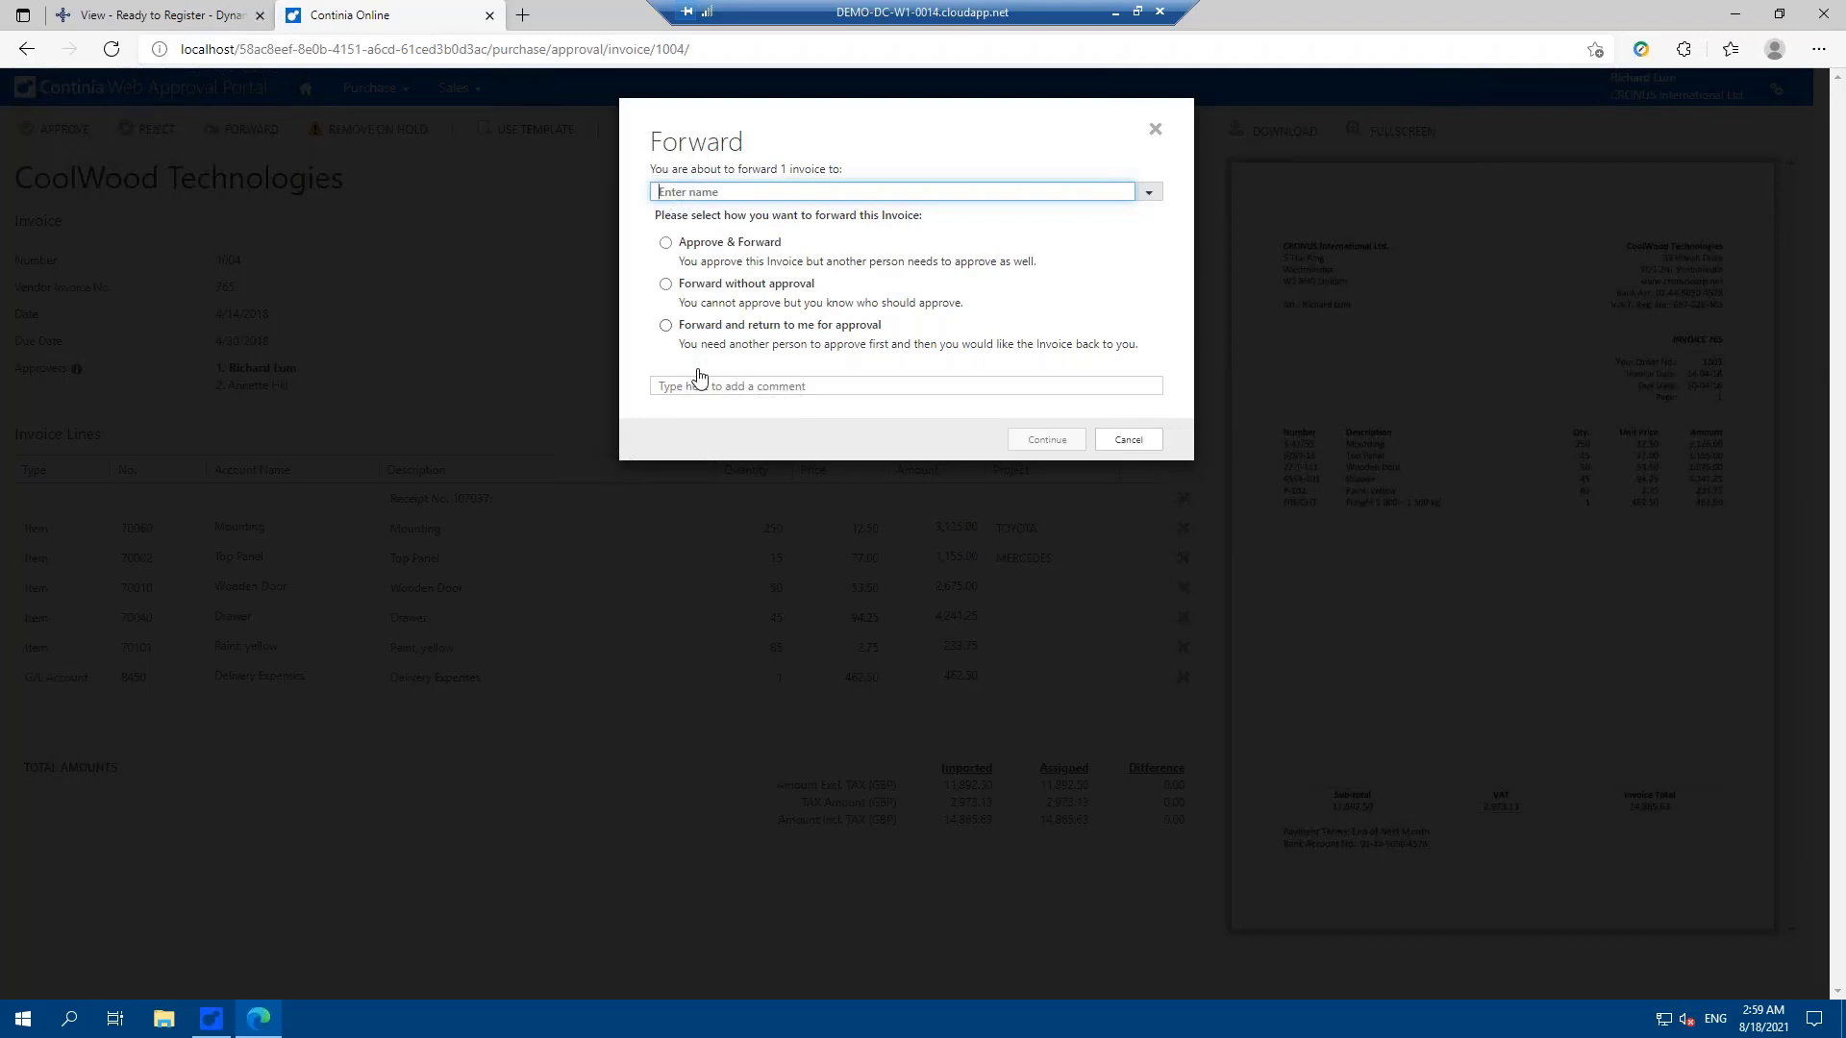
left_click(1144, 449)
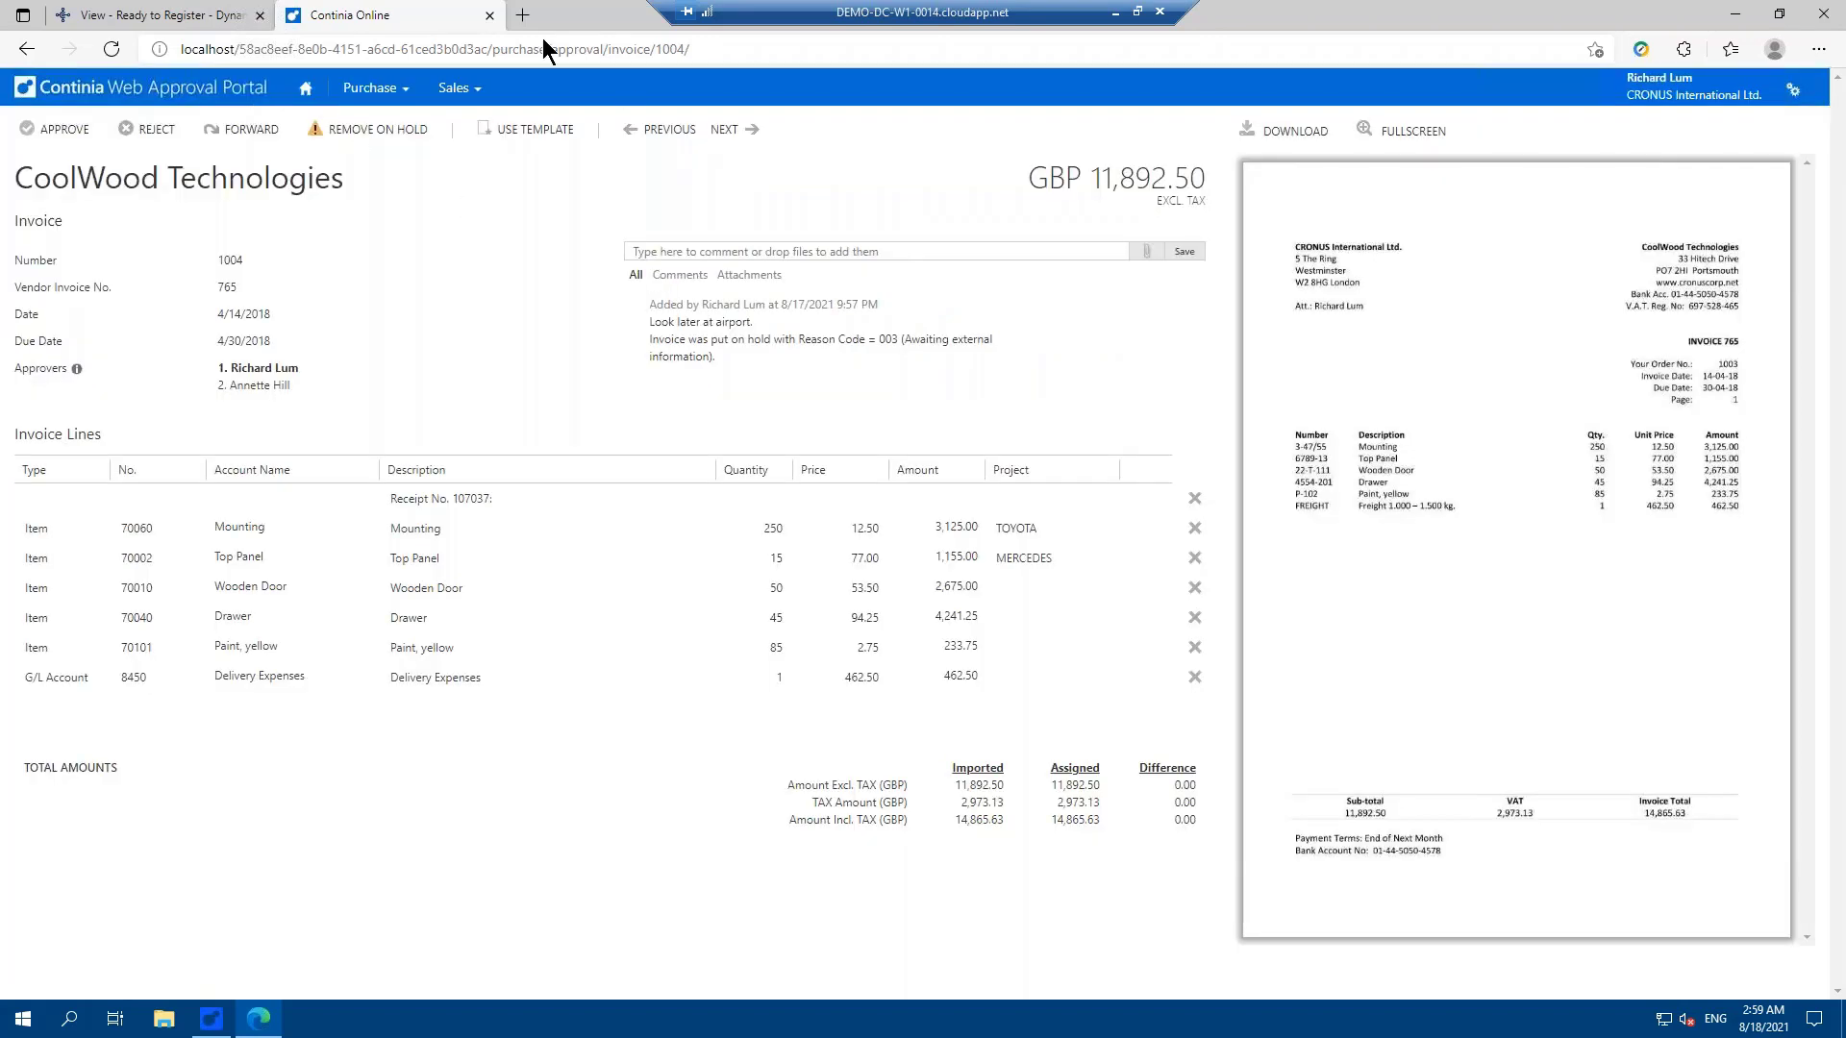
Step: Return from invoice 1004 to the list of open purchase approvals
left_click(370, 89)
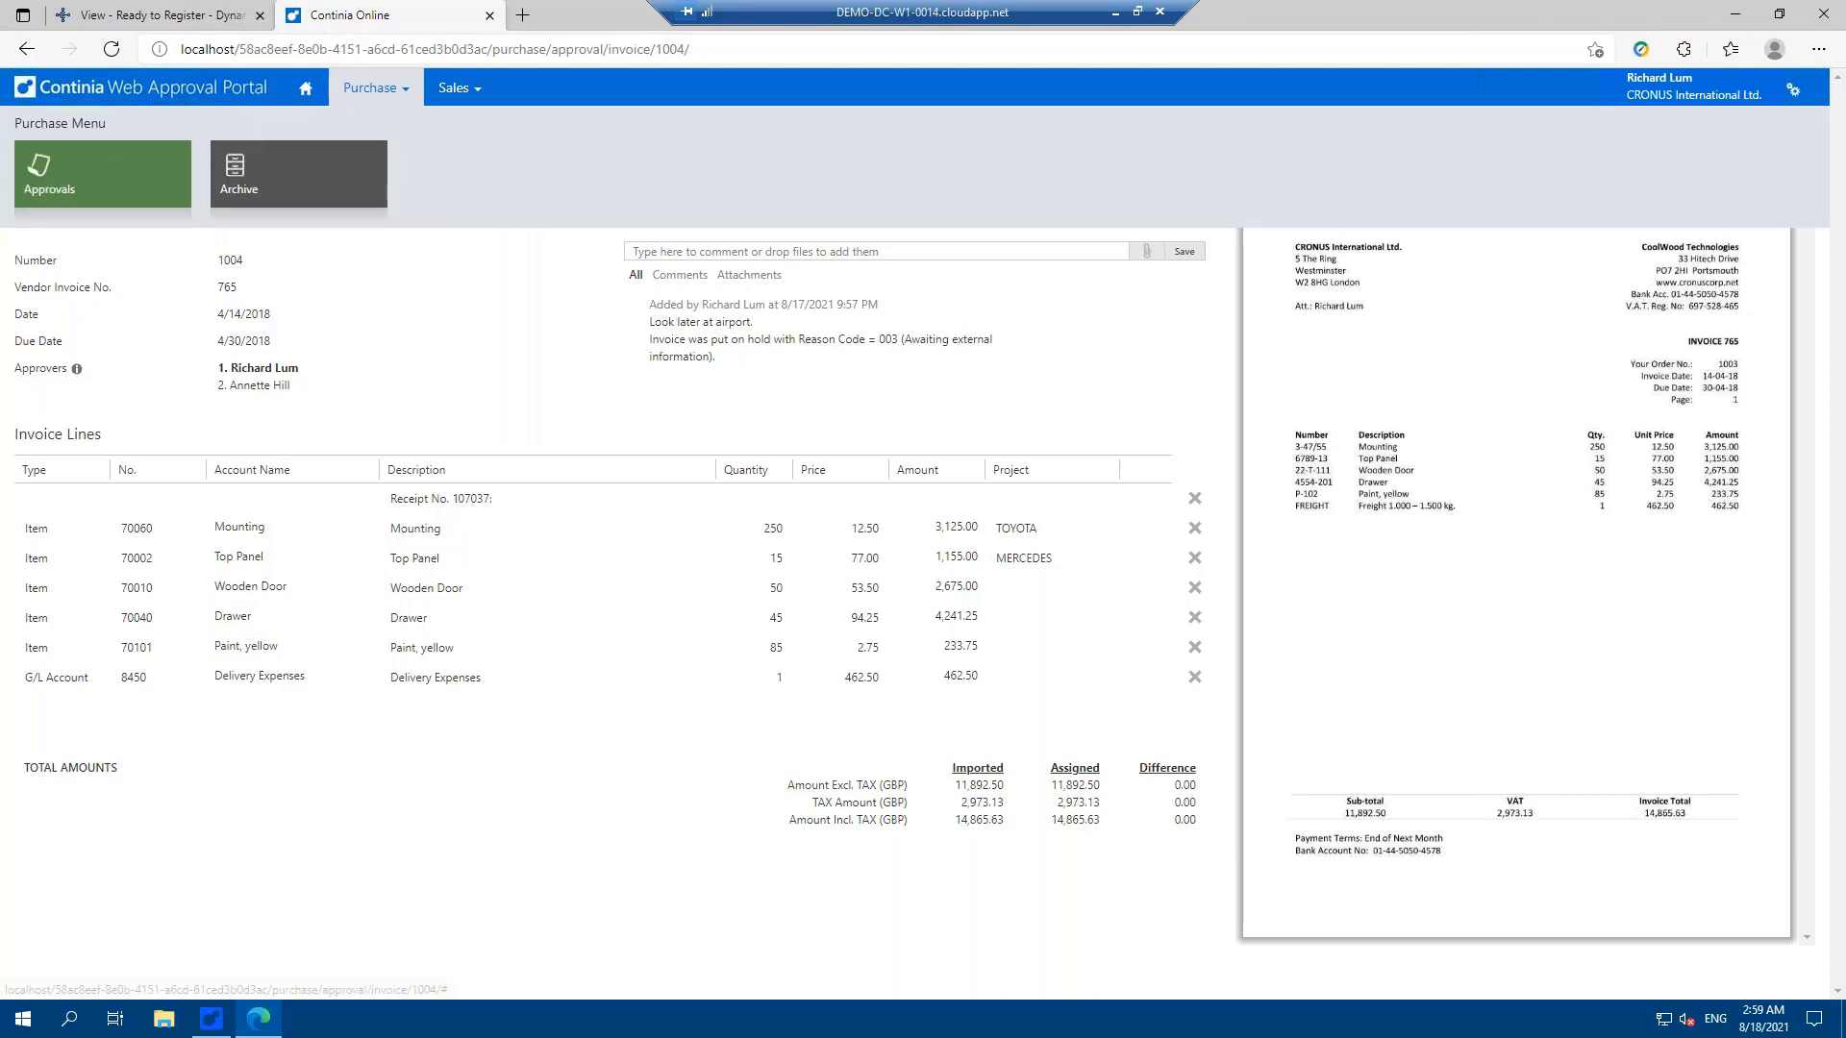
left_click(131, 169)
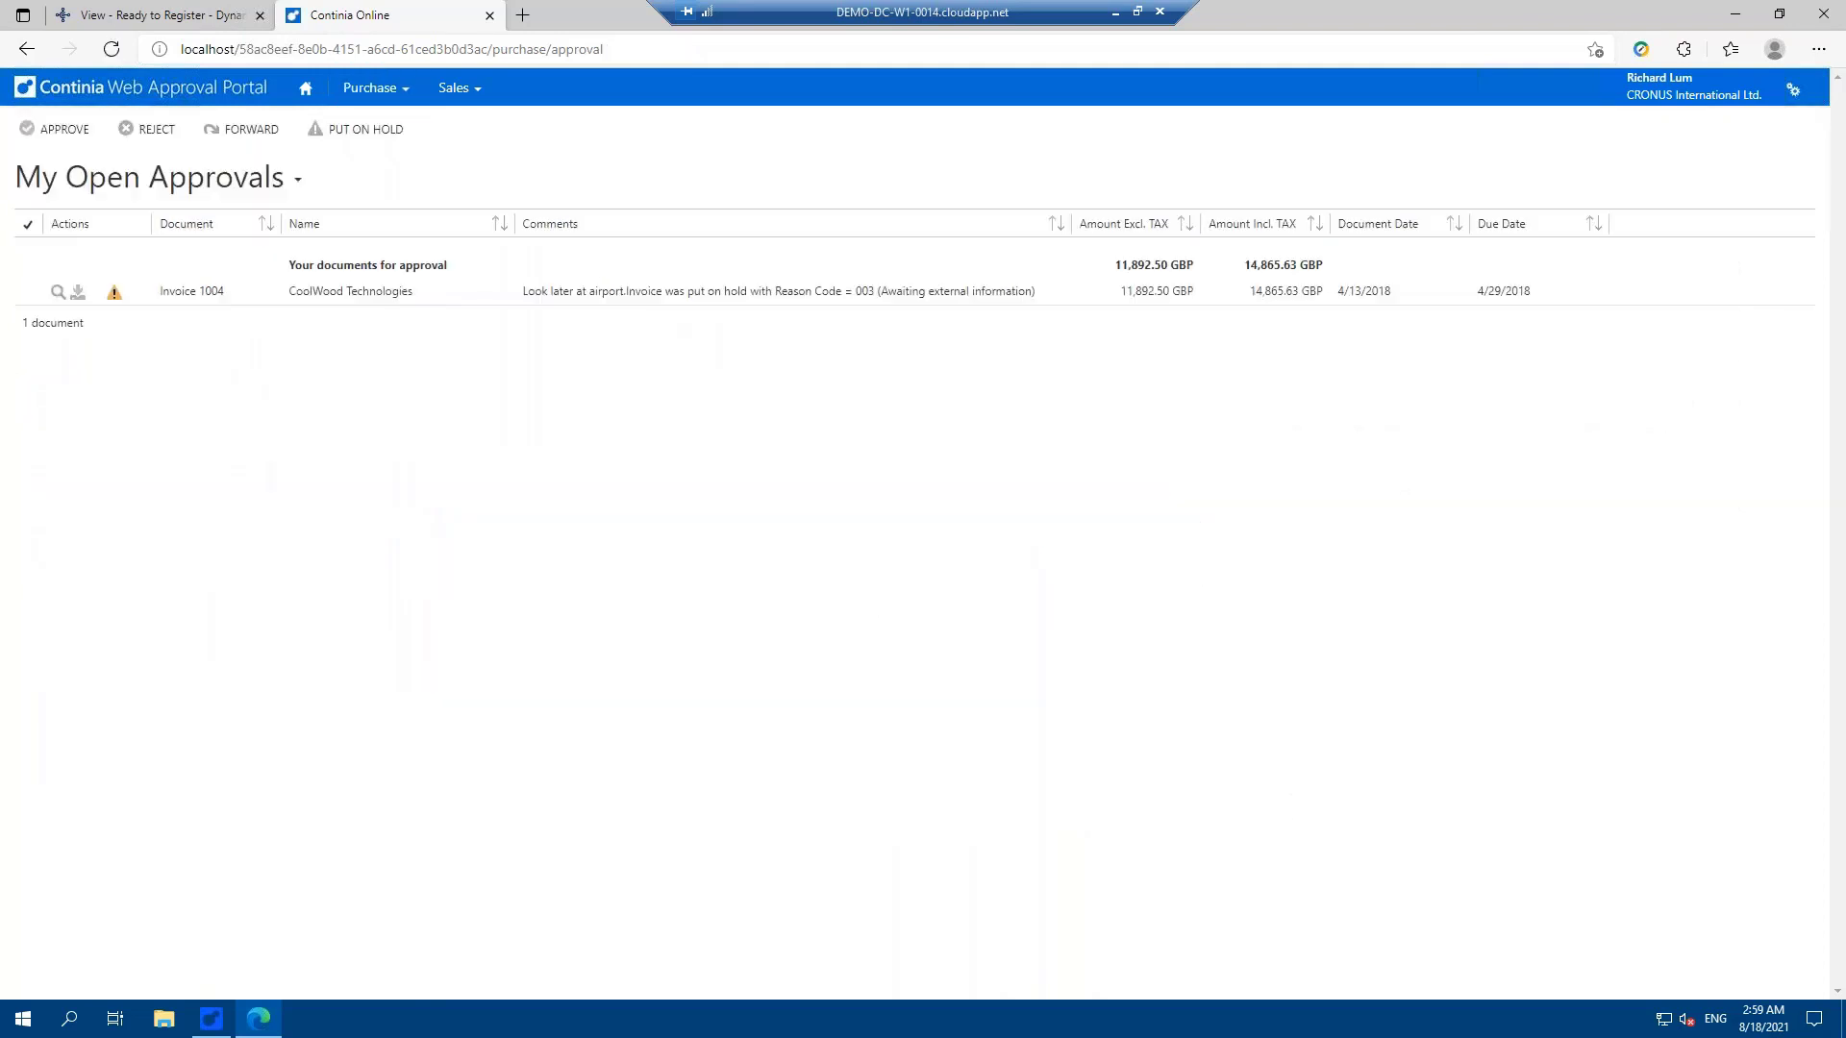
left_click(114, 294)
Step: Start the Mobile Web Approval Portal, review invoice 1004's lines and comments, and approve the invoice
left_click(1734, 15)
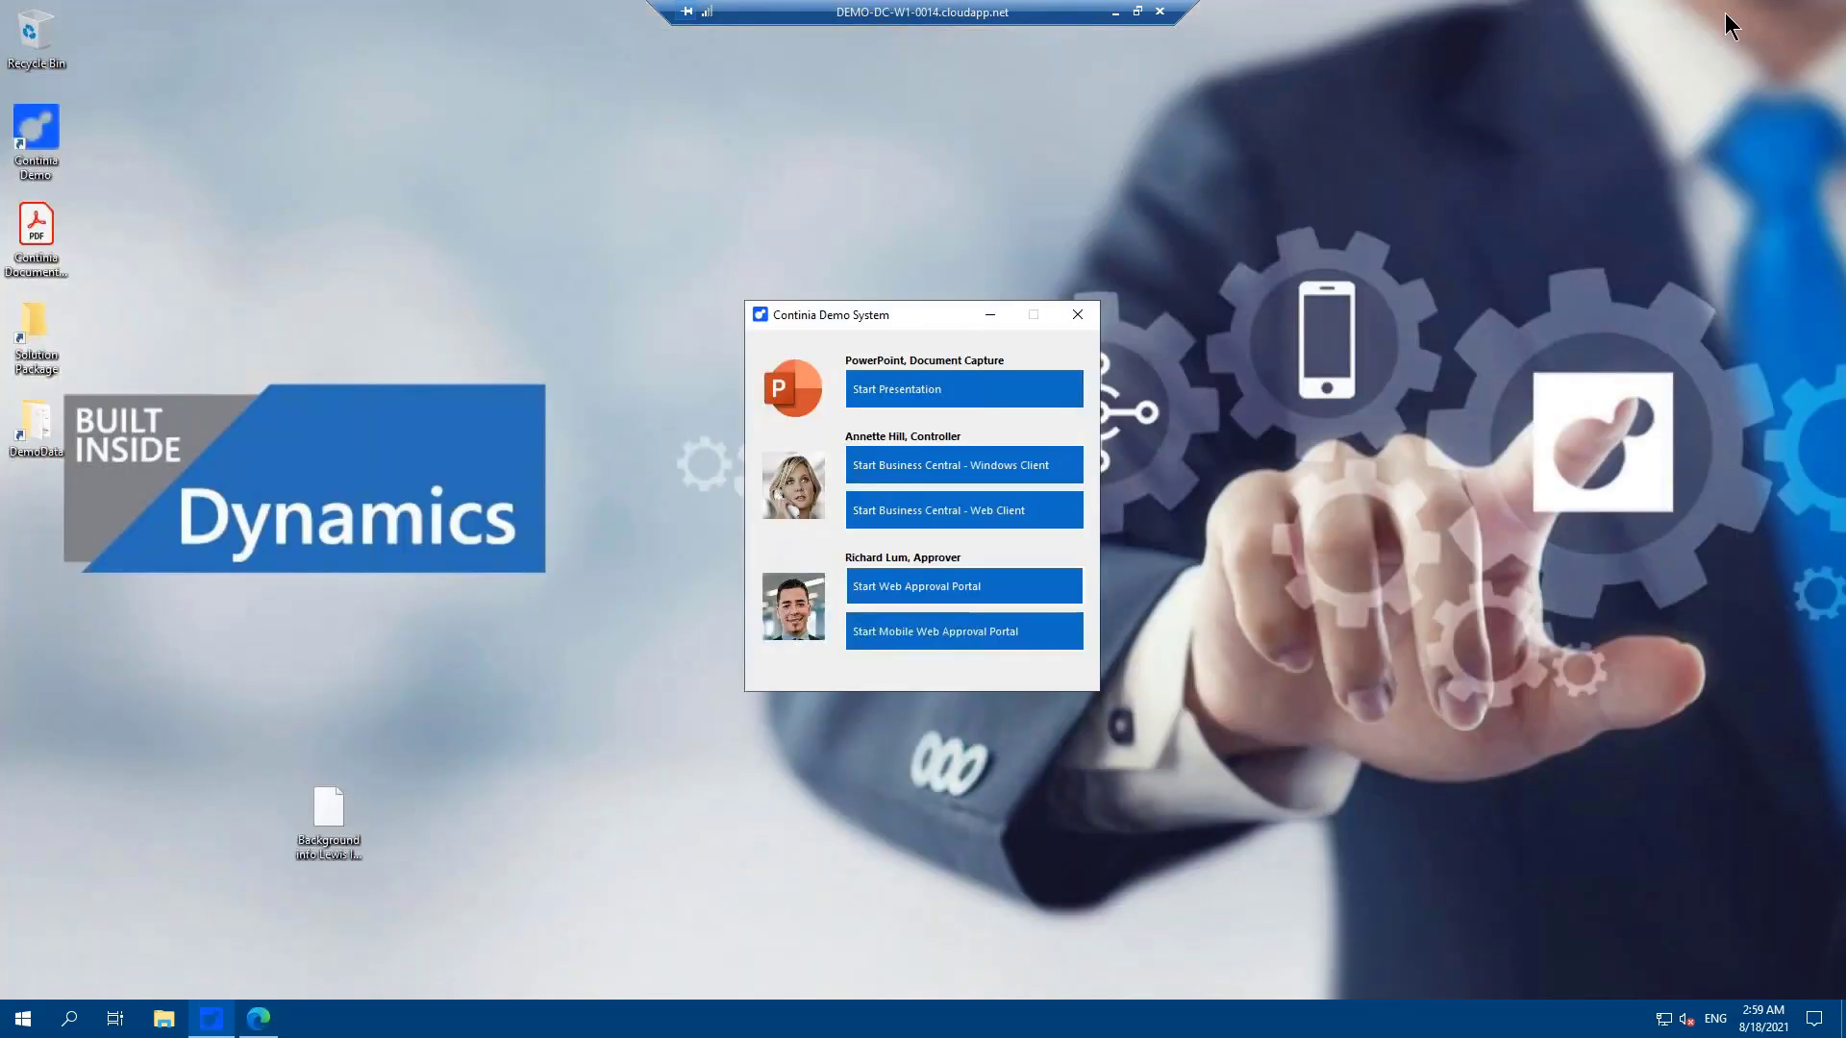
left_click(919, 639)
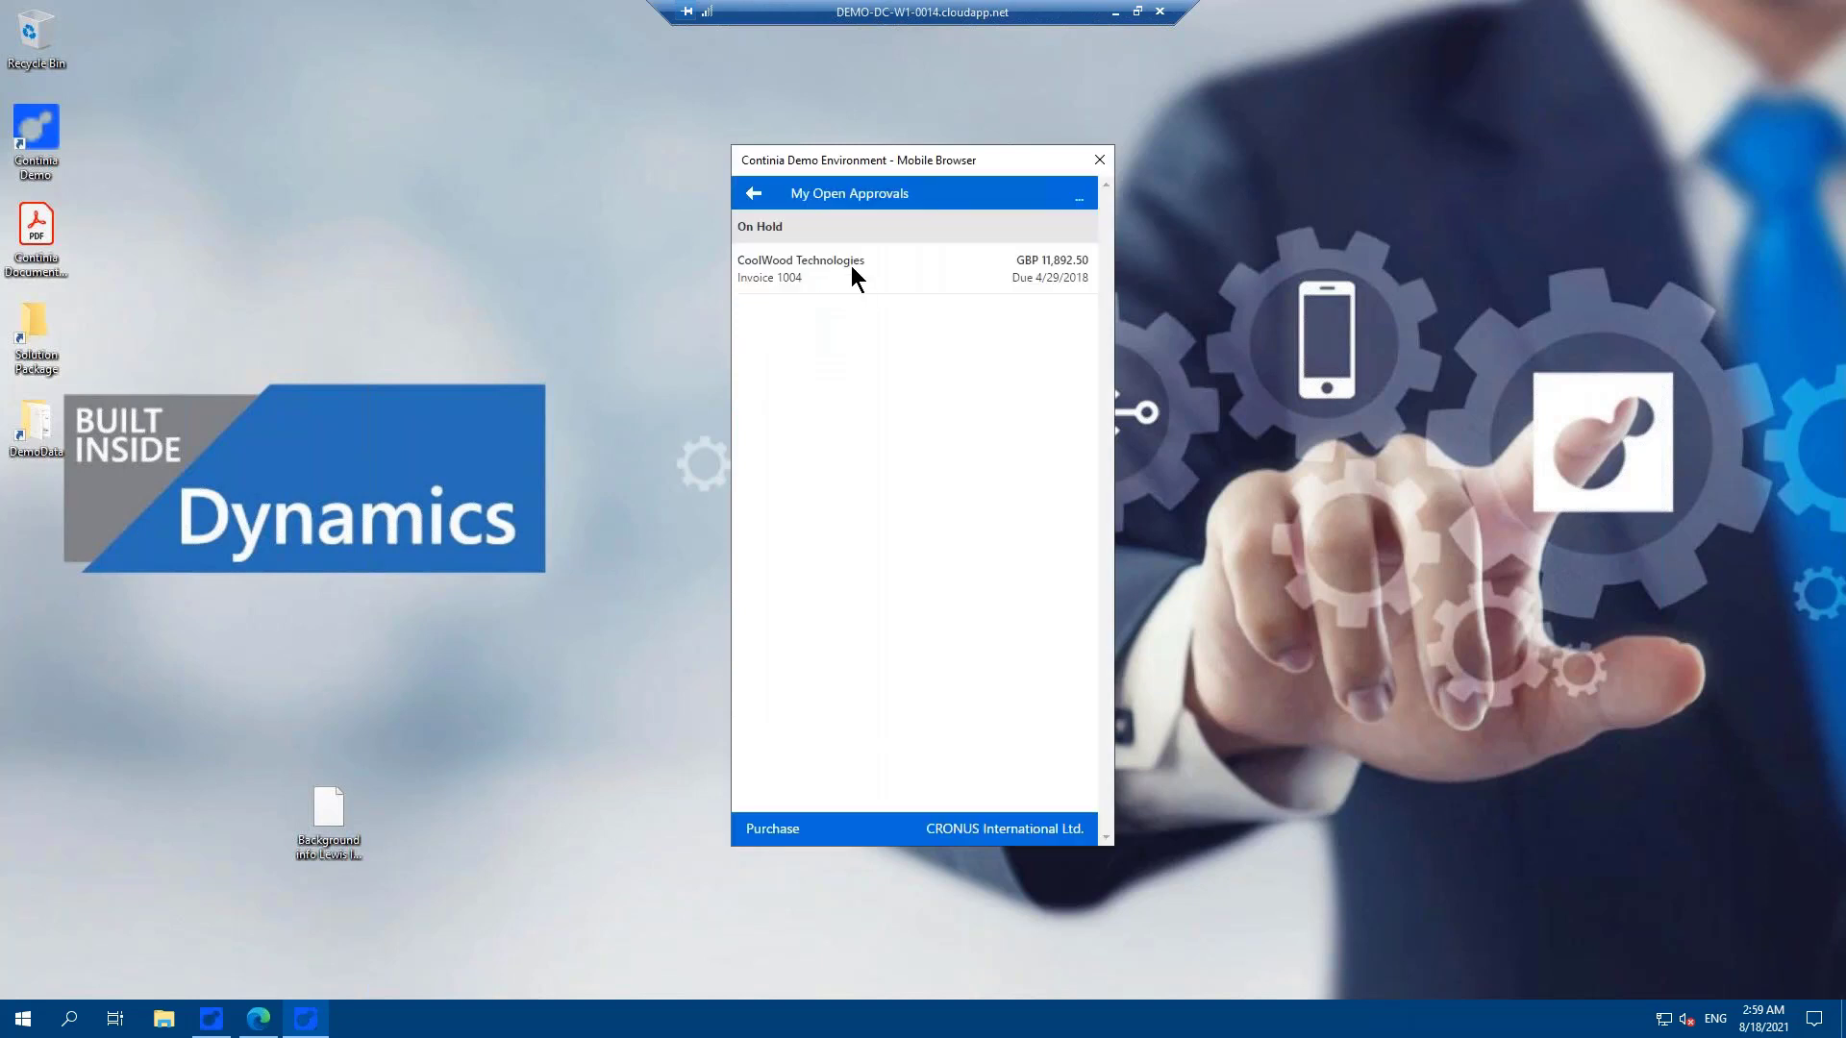
left_click(862, 260)
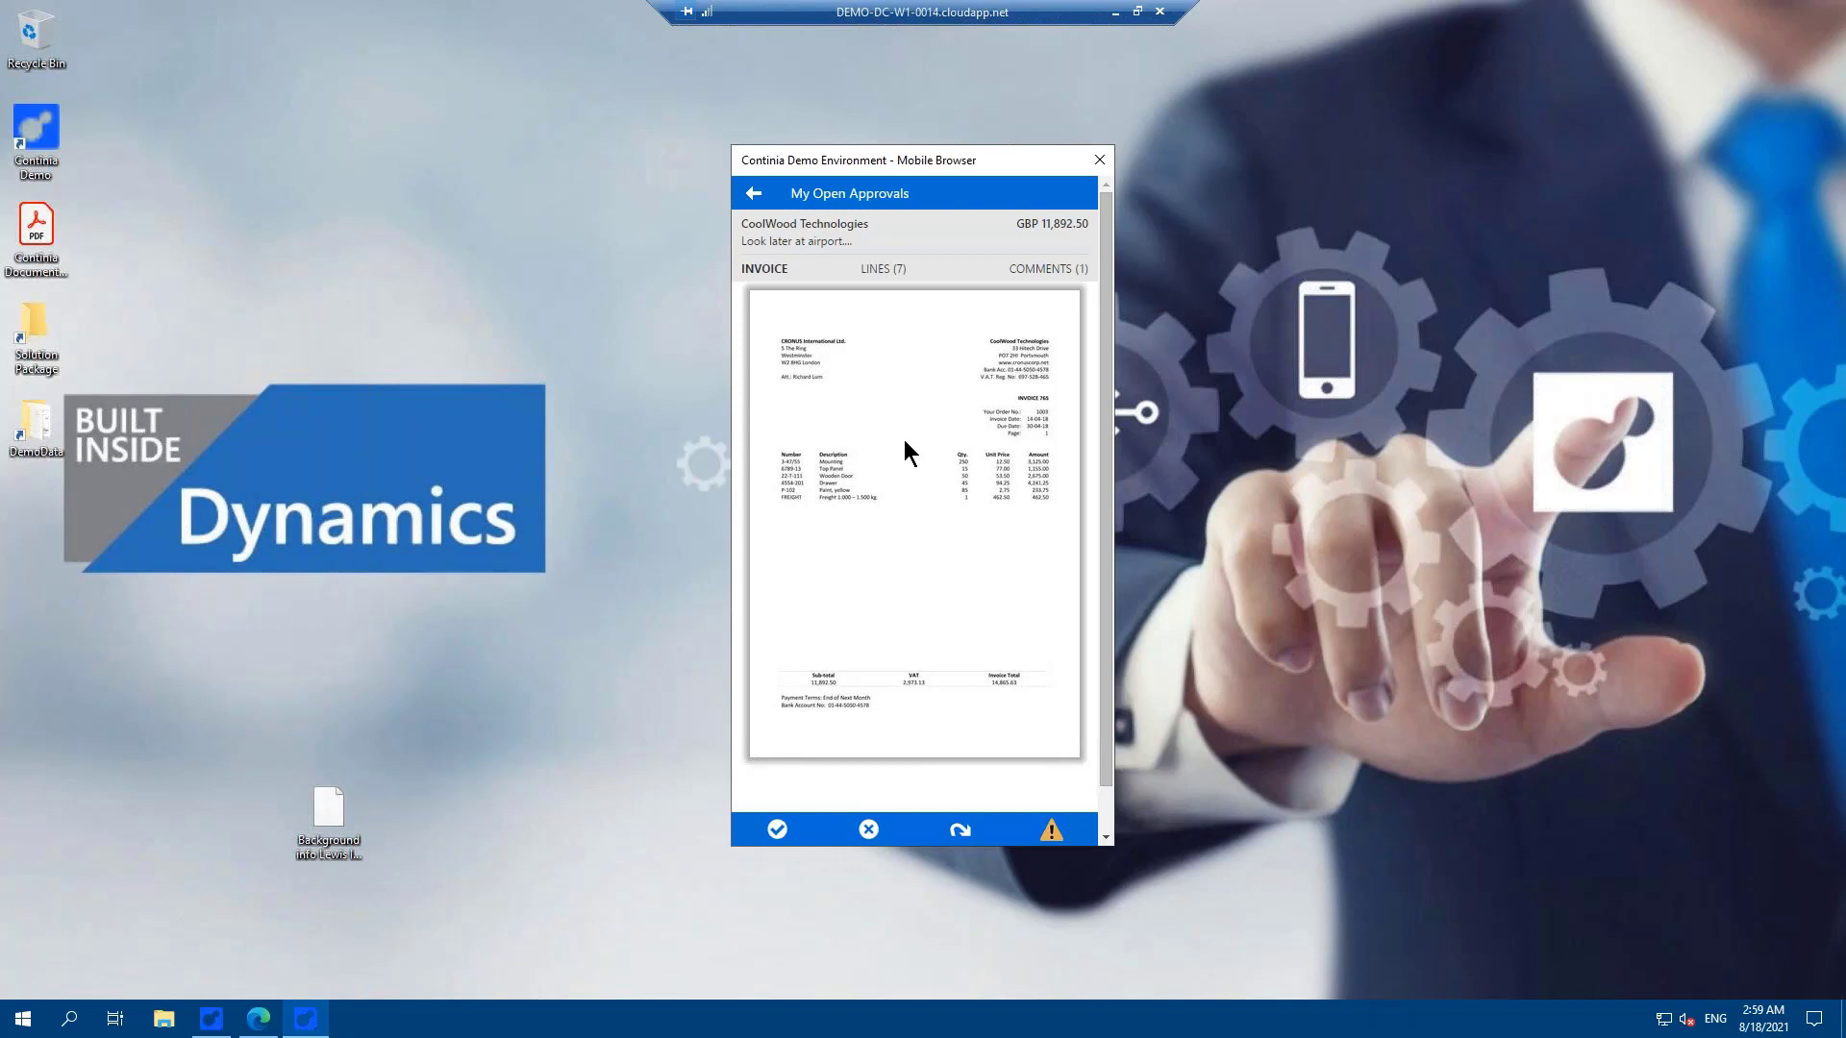
left_click(884, 269)
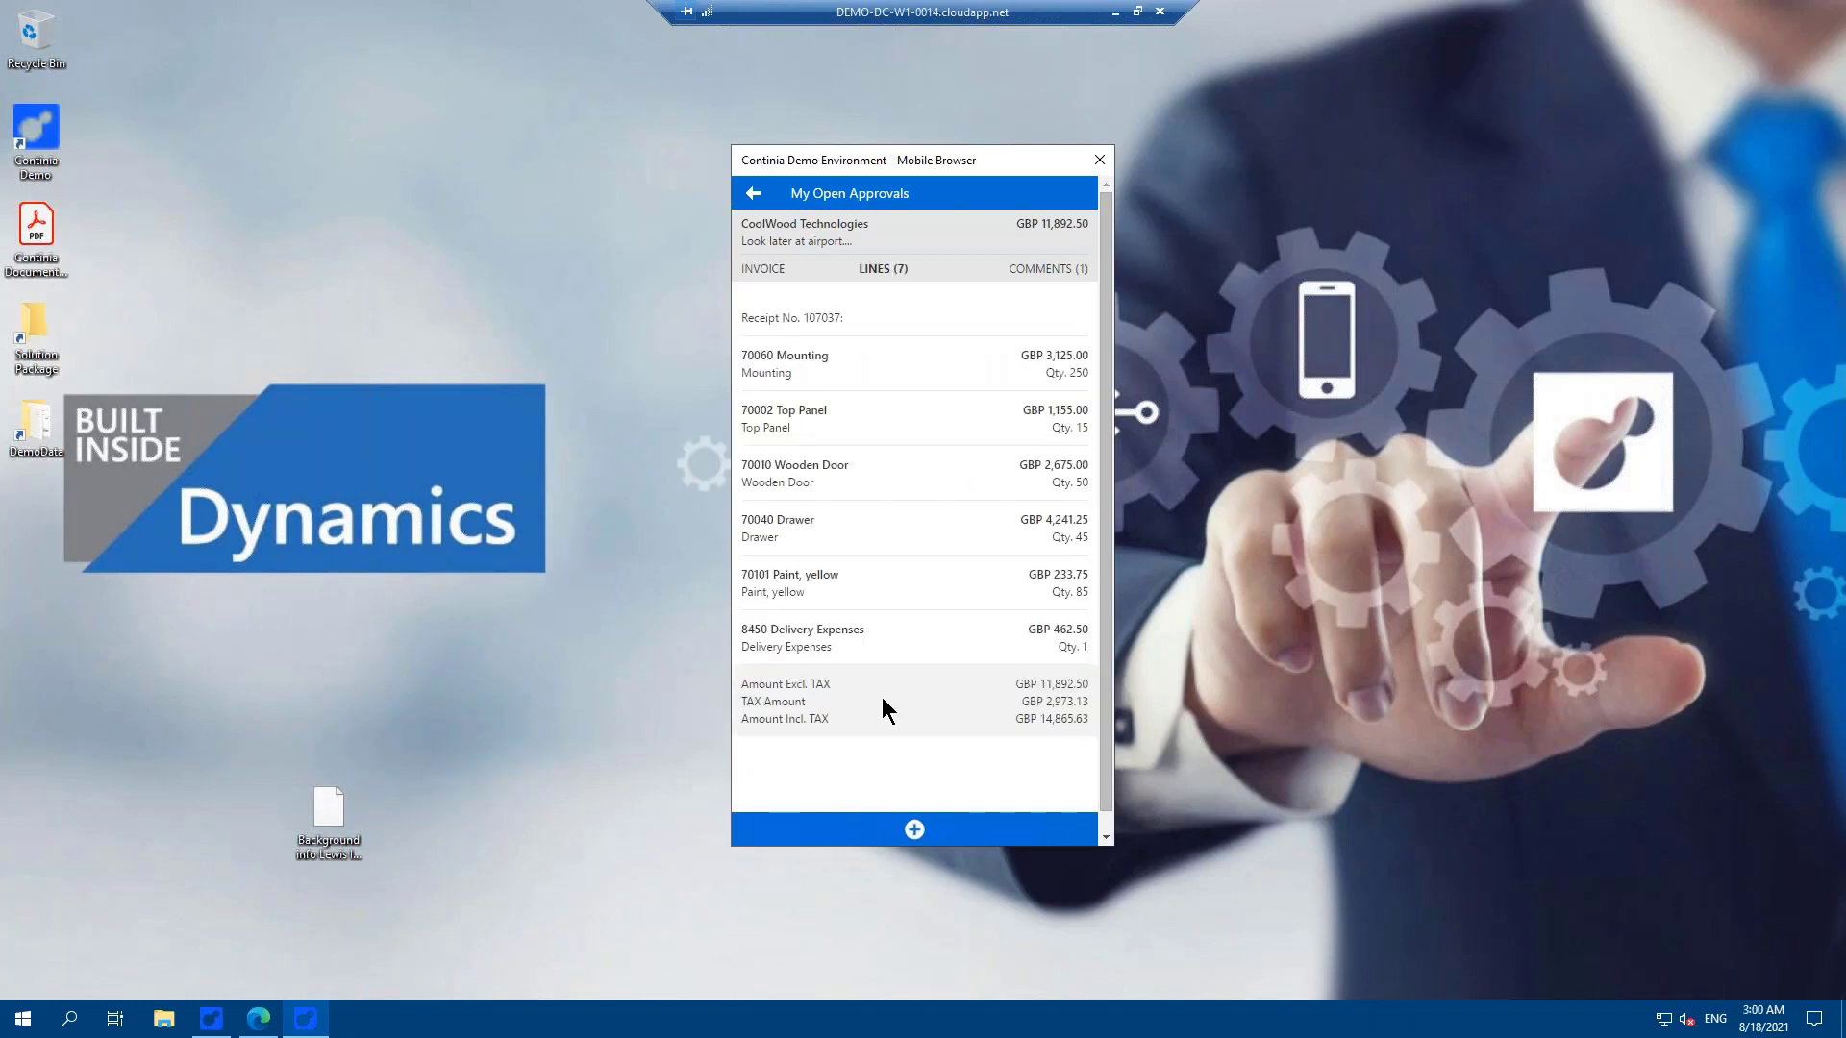
left_click(1052, 270)
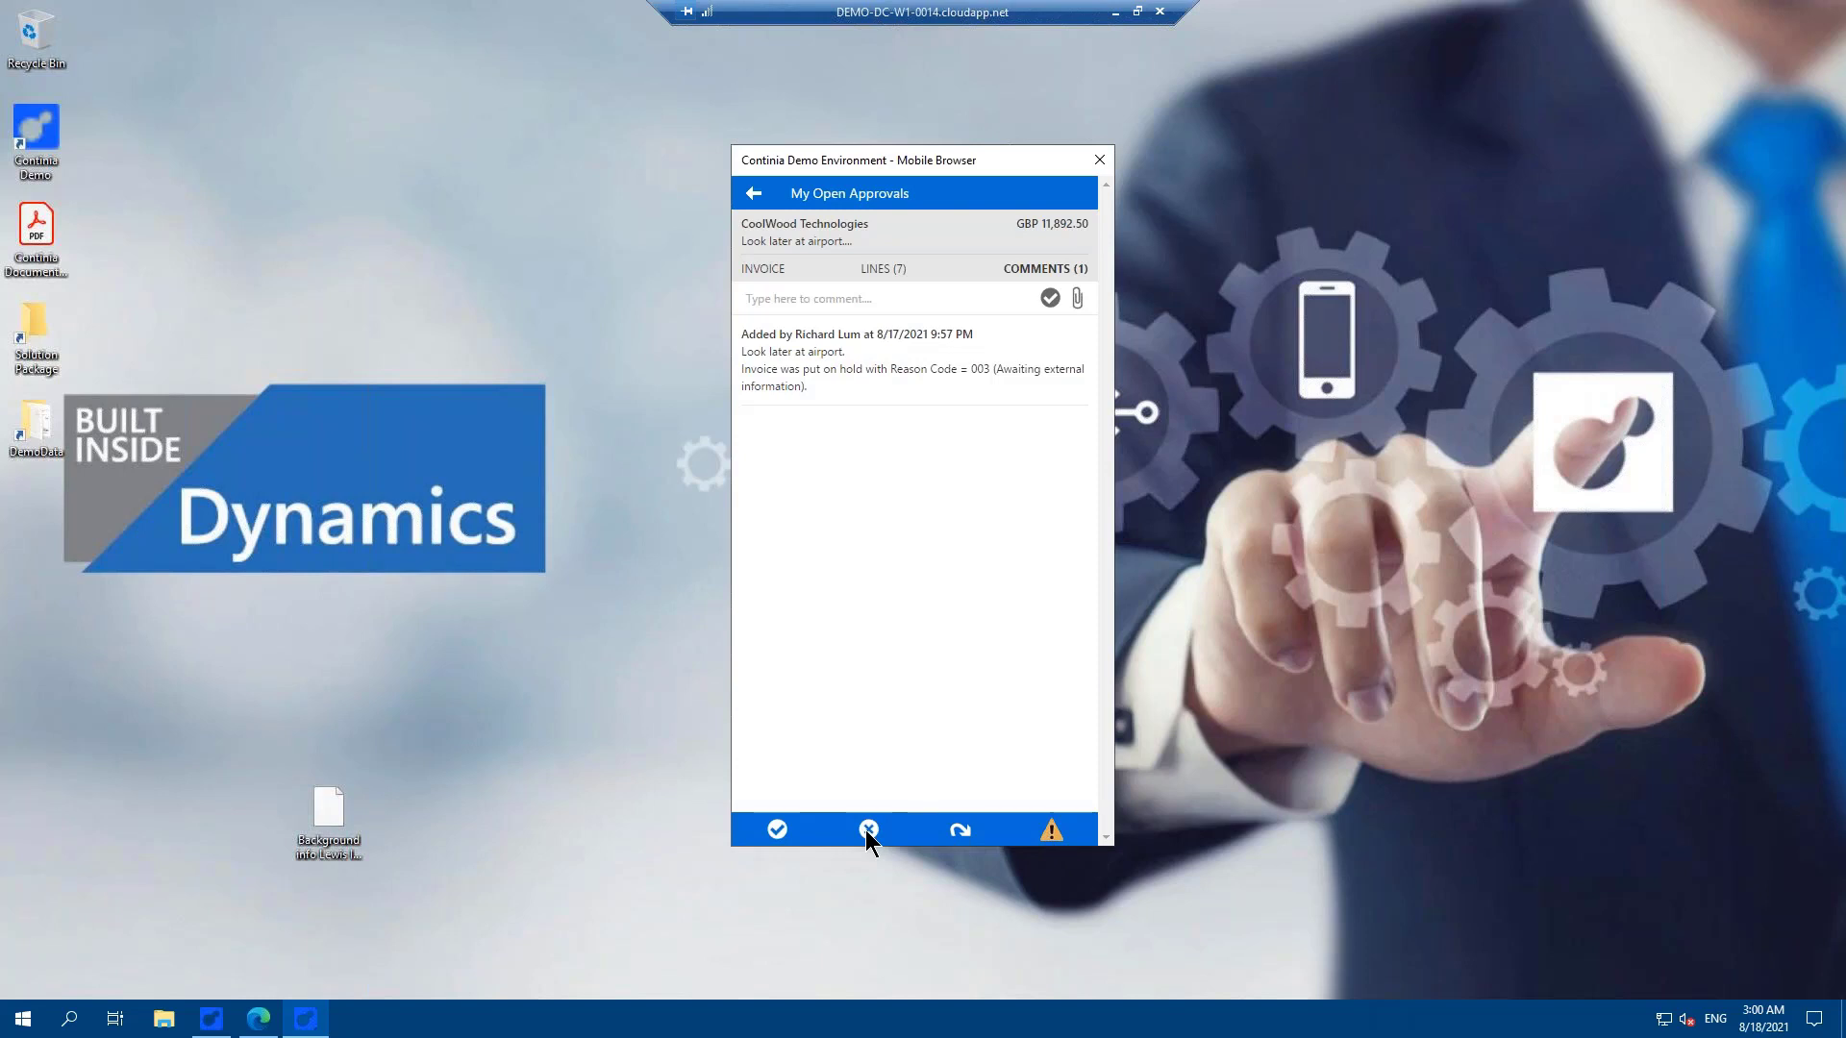
left_click(778, 831)
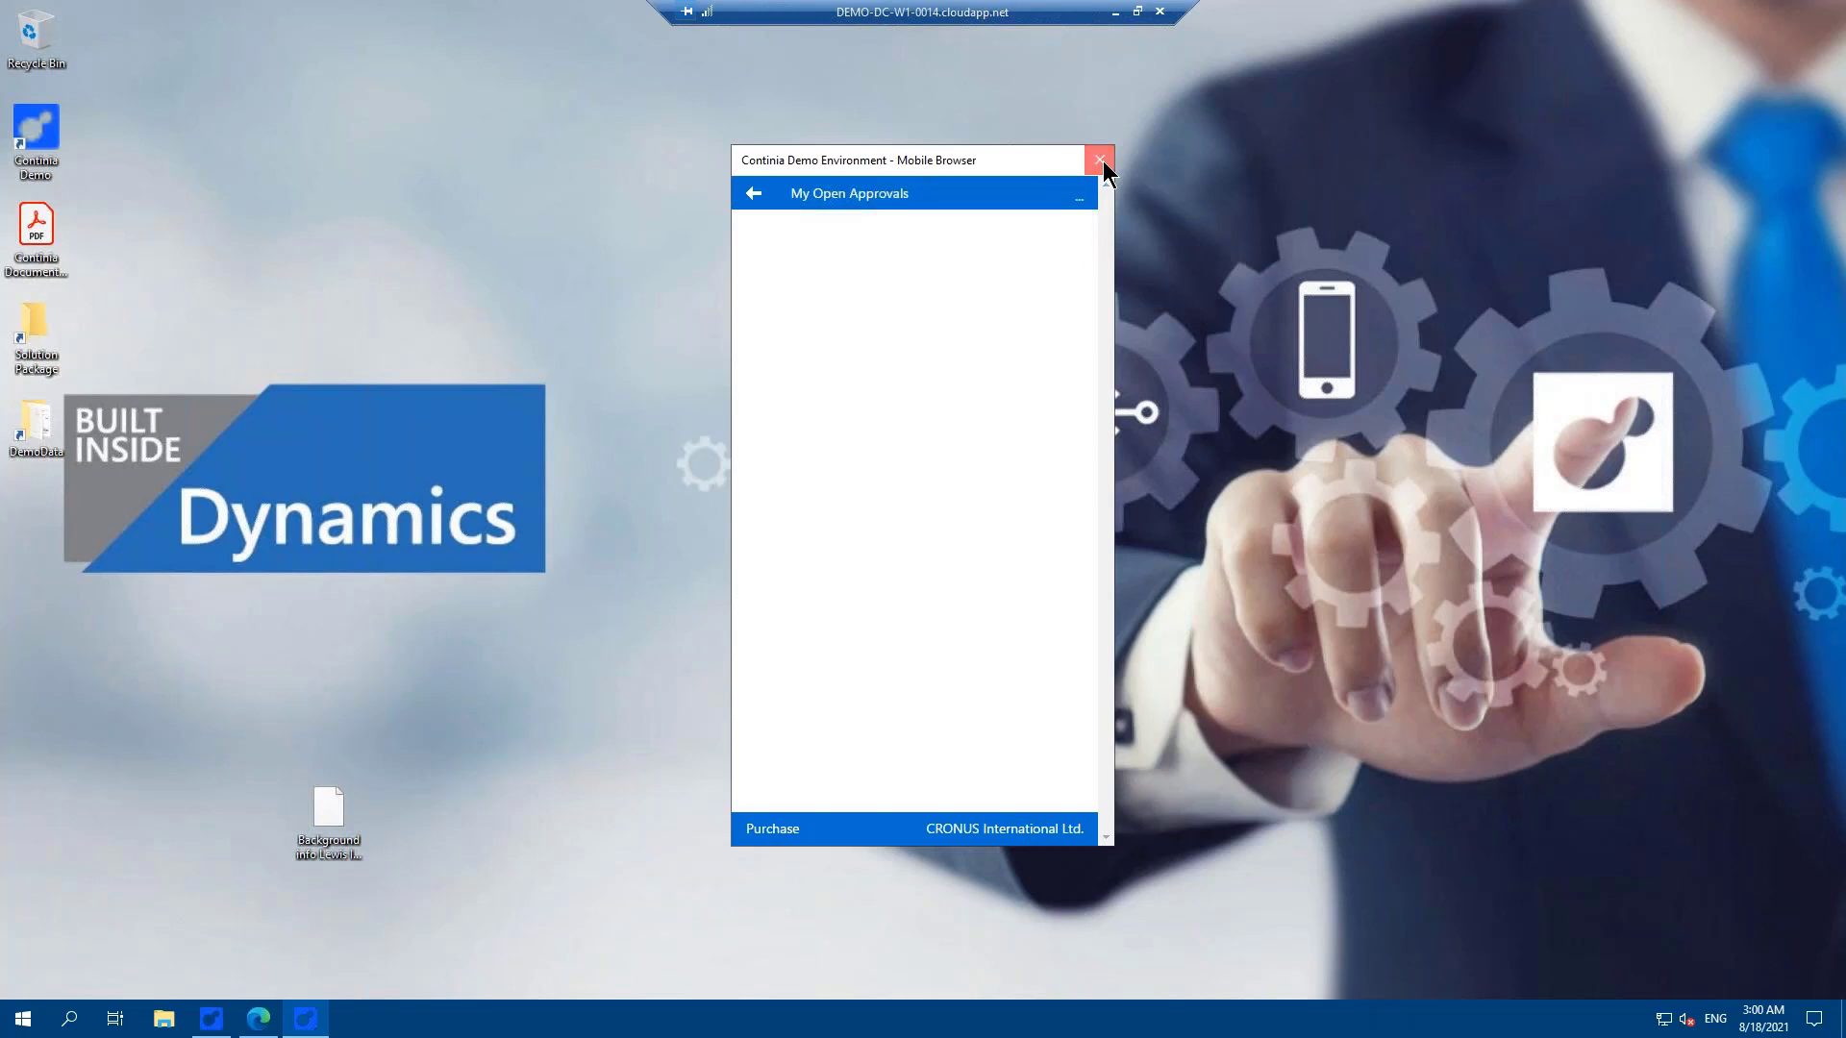
left_click(1102, 162)
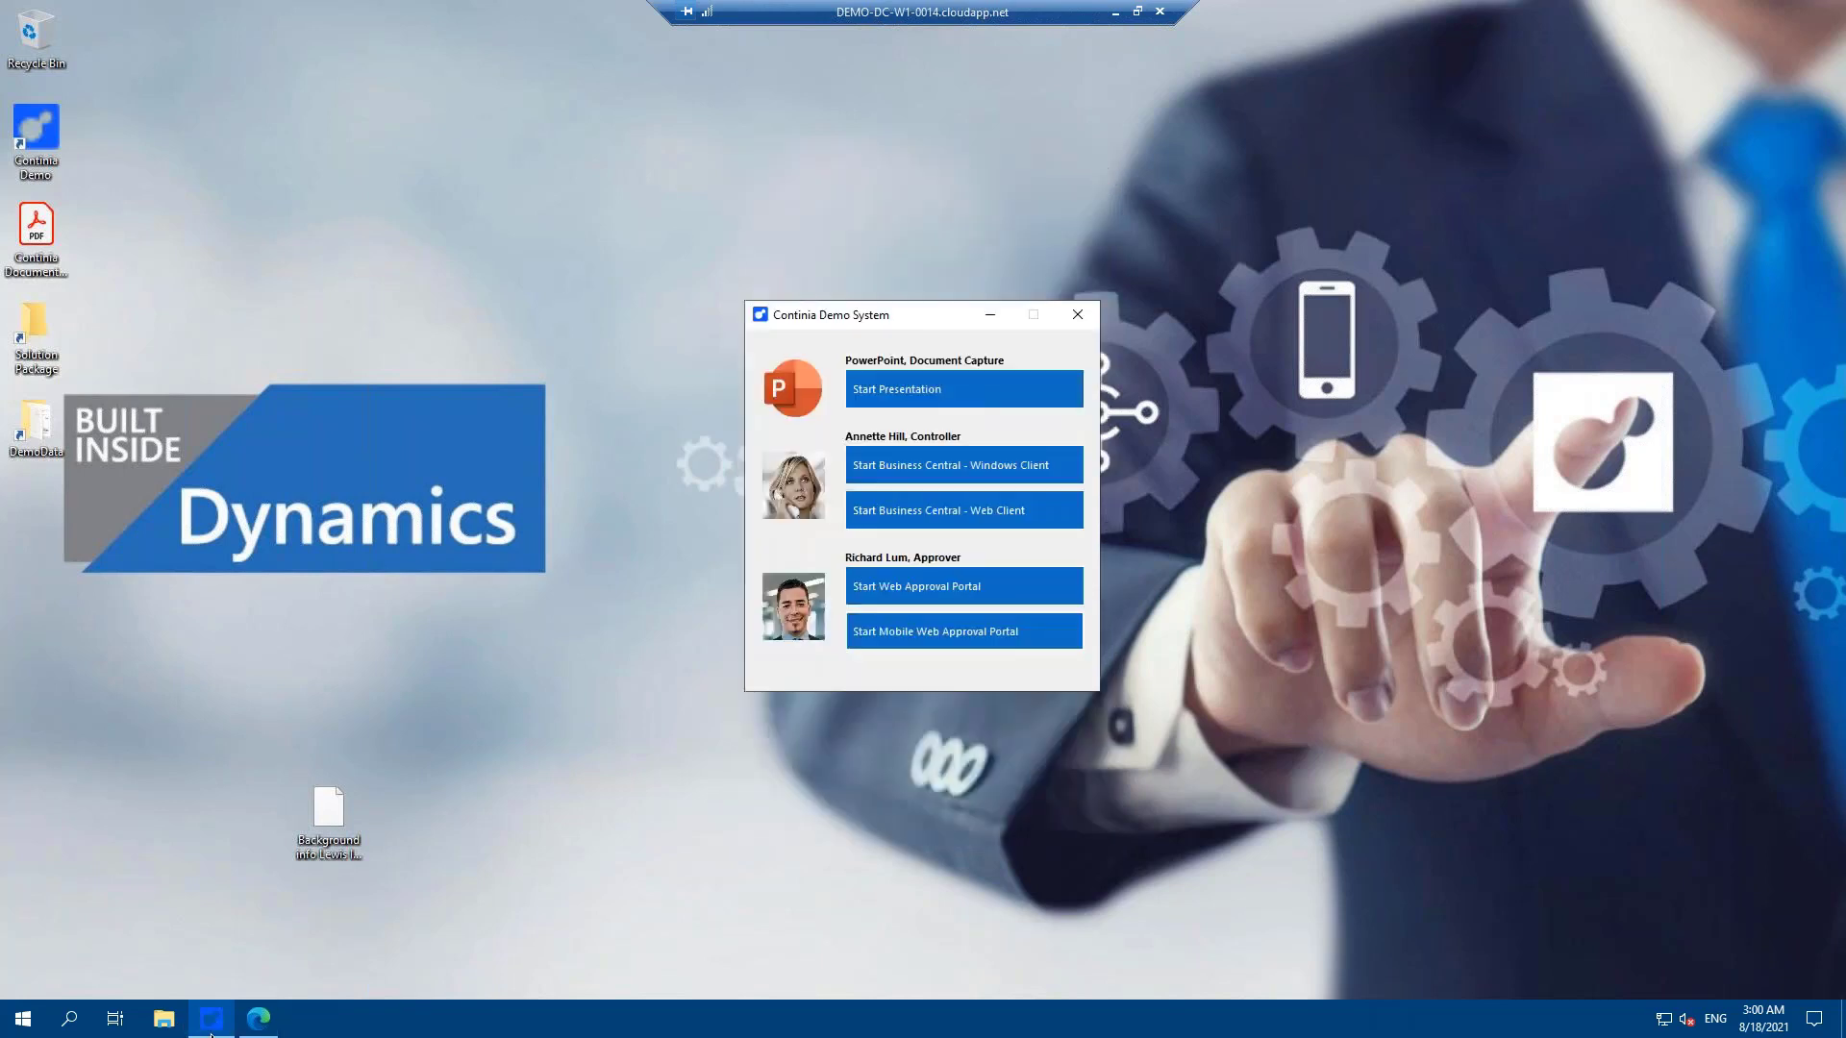
Step: Switch to Dynamics 365 Business Central, leave the document journal and open the Approval Entries list
mouse_move(257, 1034)
left_click(197, 858)
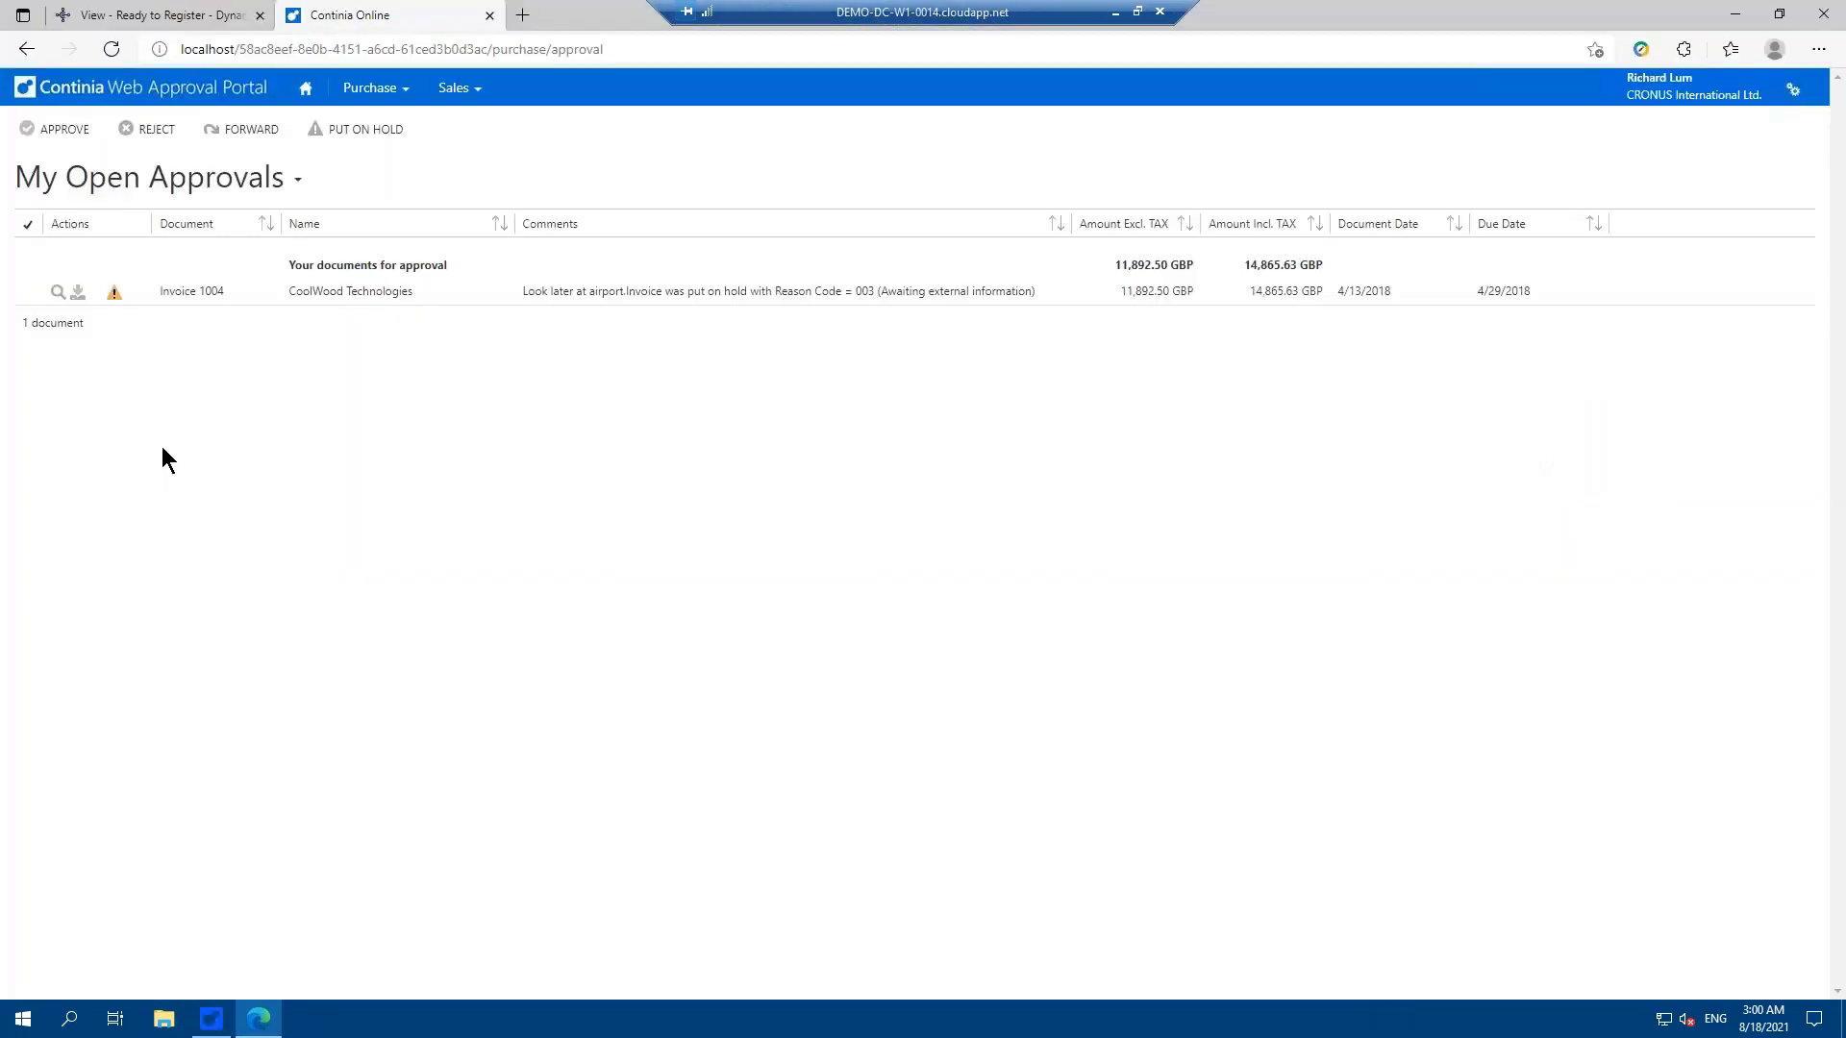
left_click(149, 17)
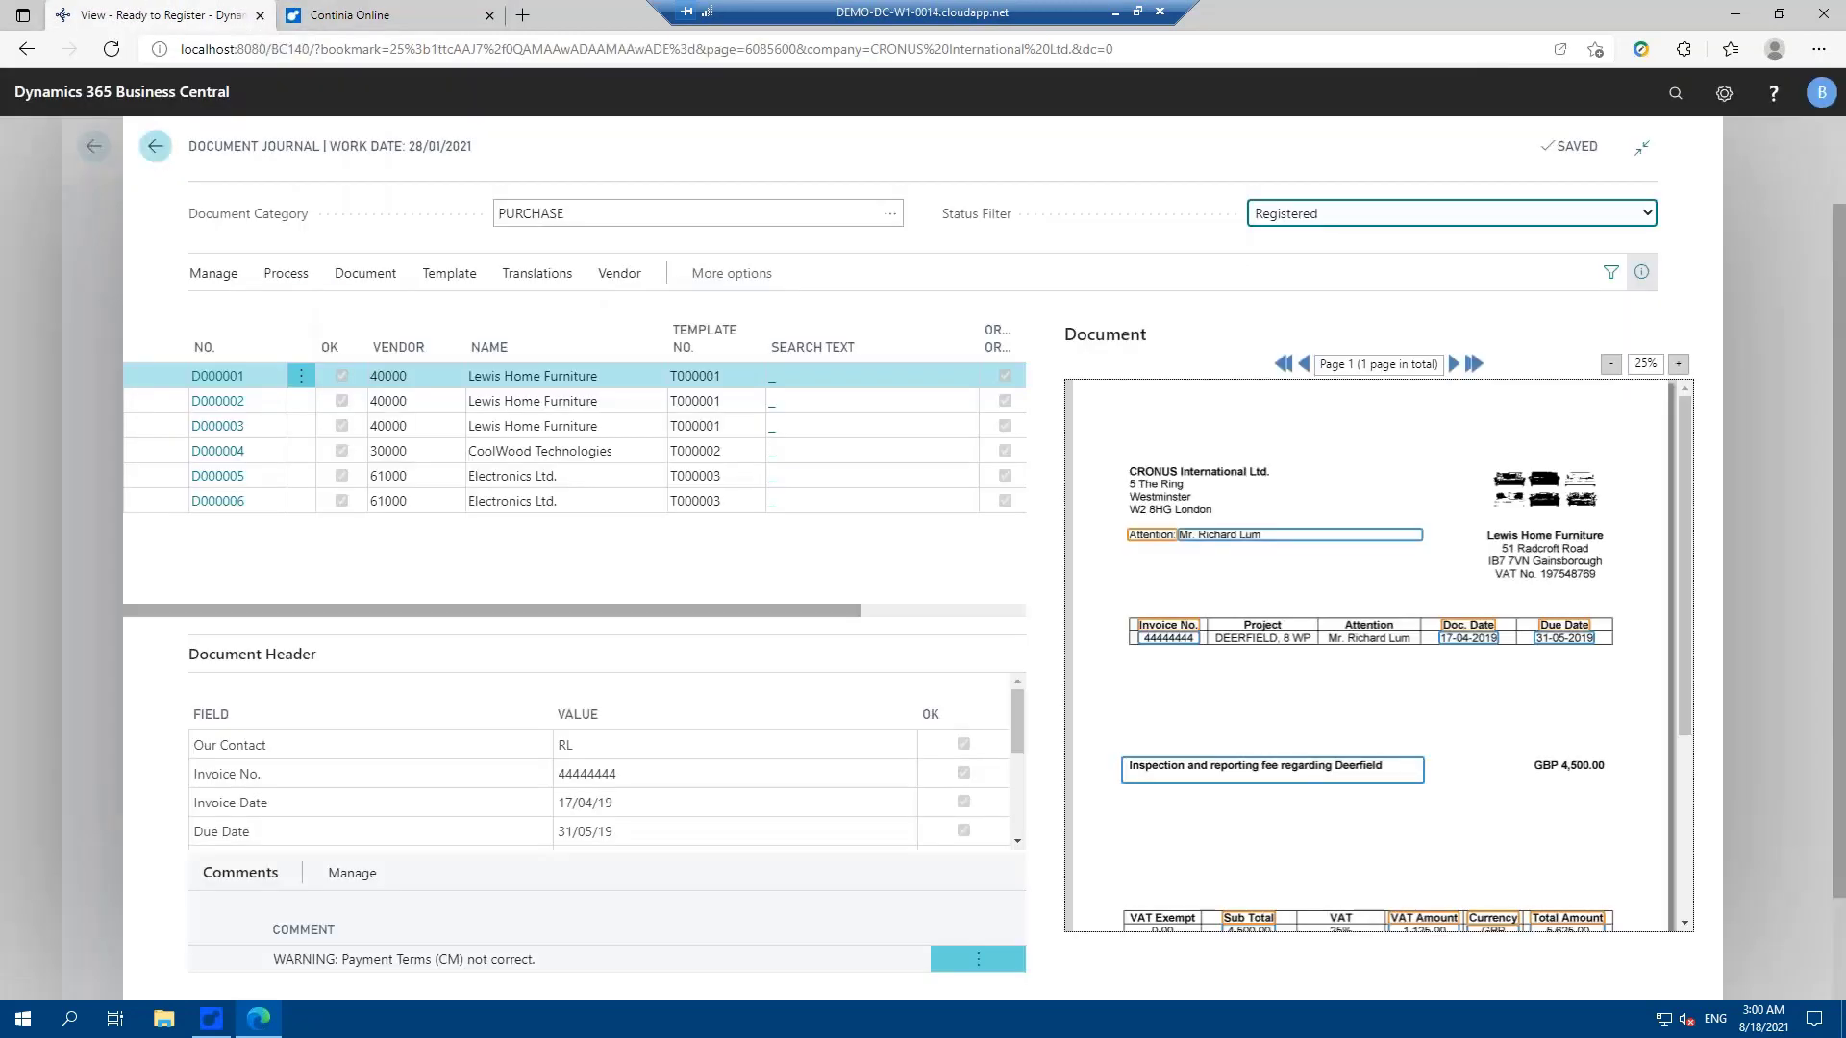
key("Escape")
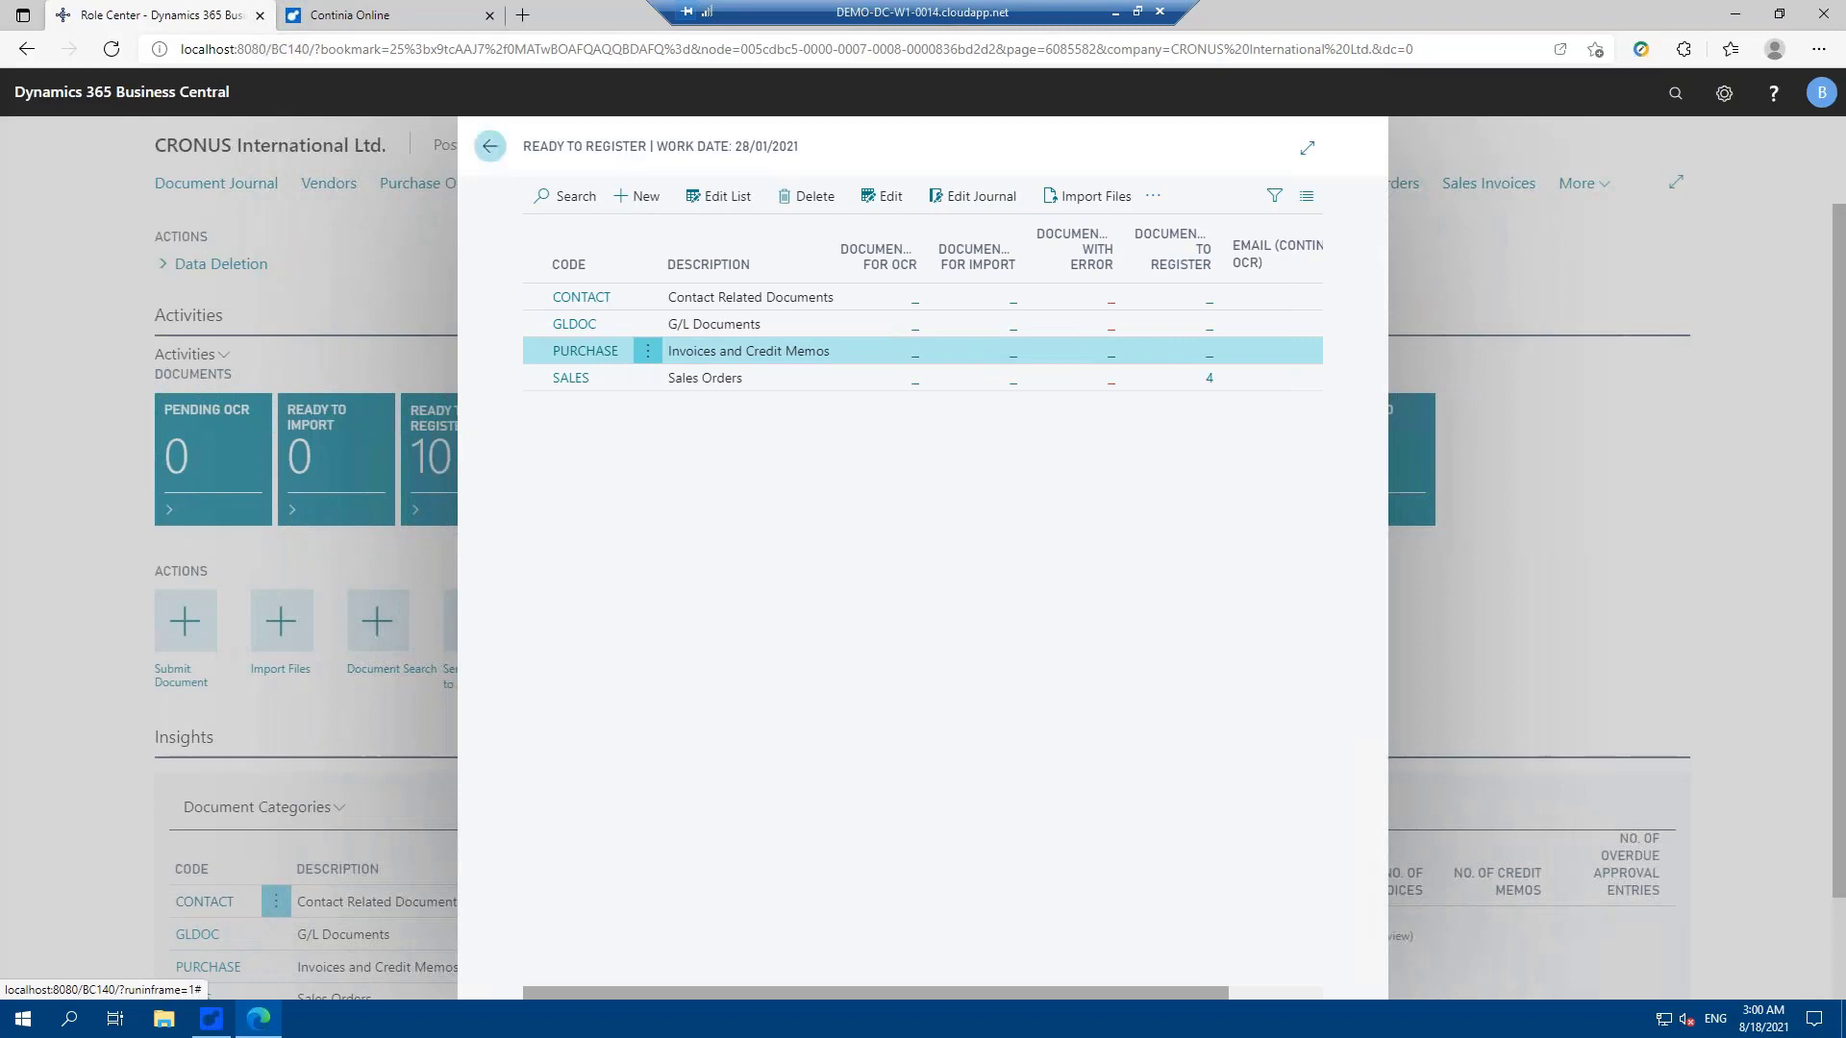
key("Escape")
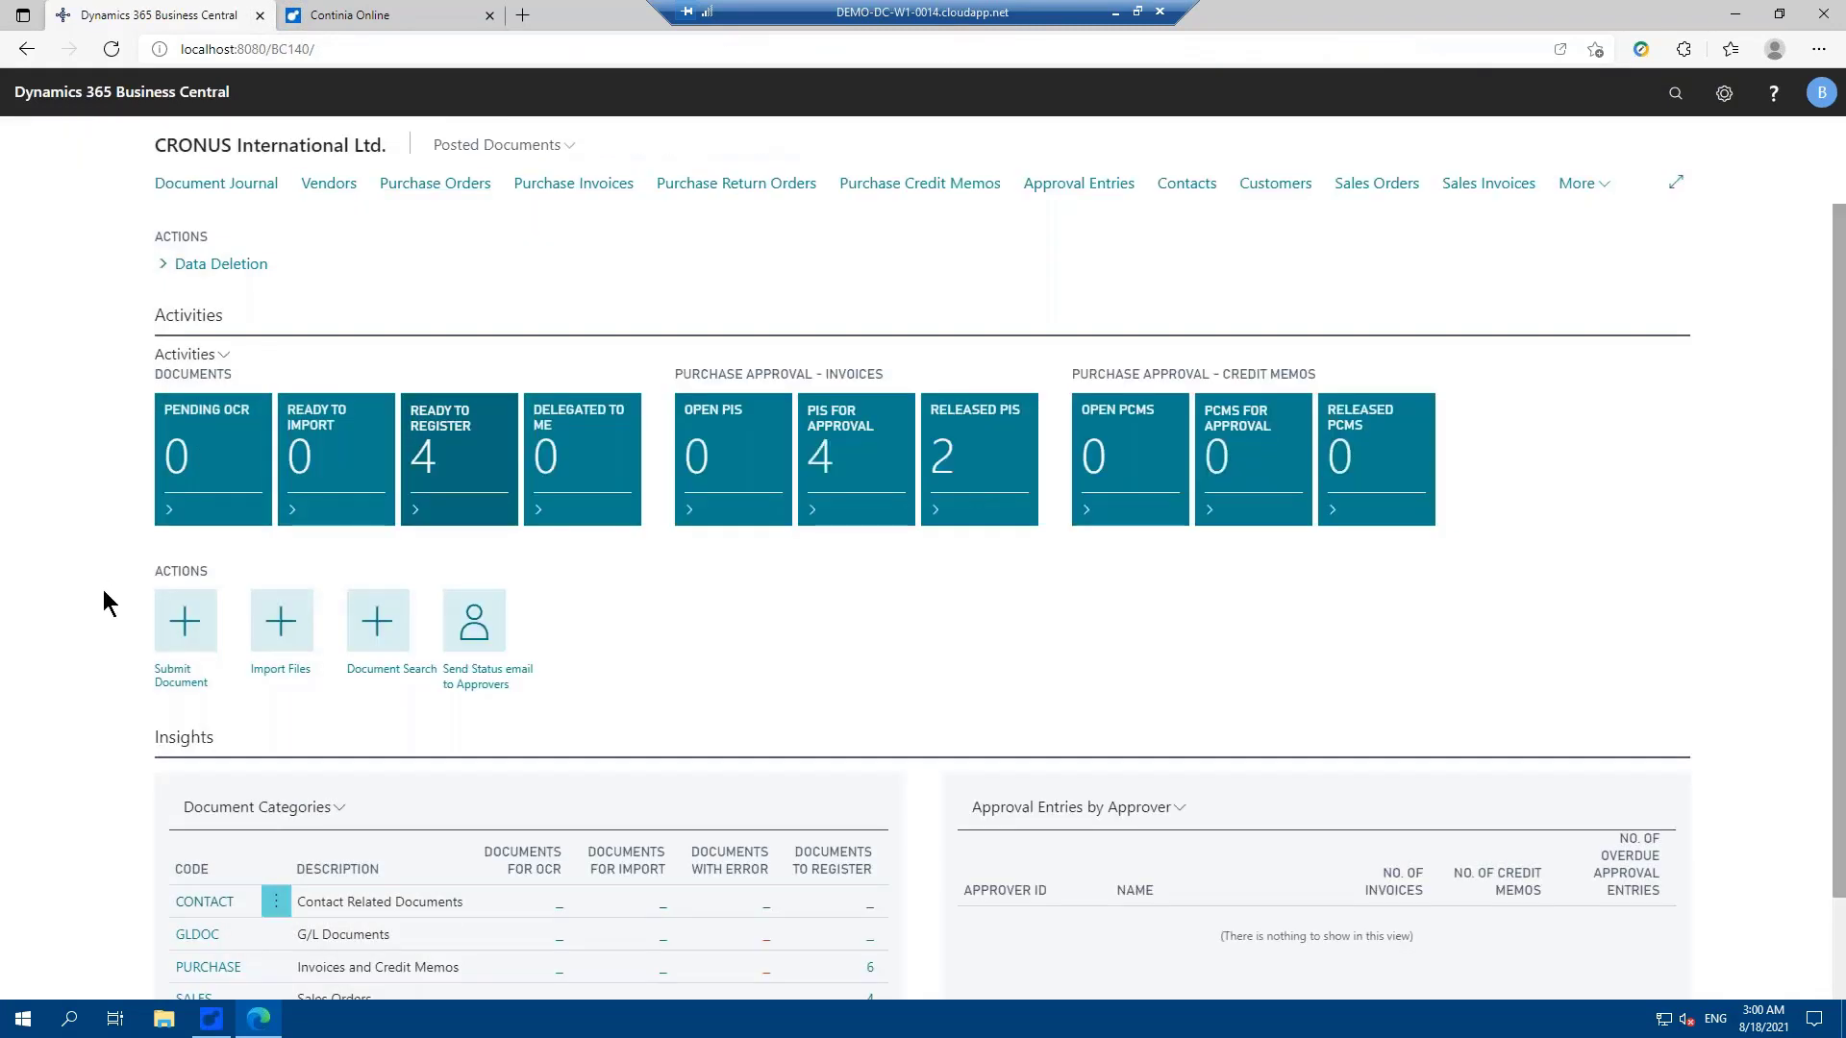
scroll(102, 590, "down", 2)
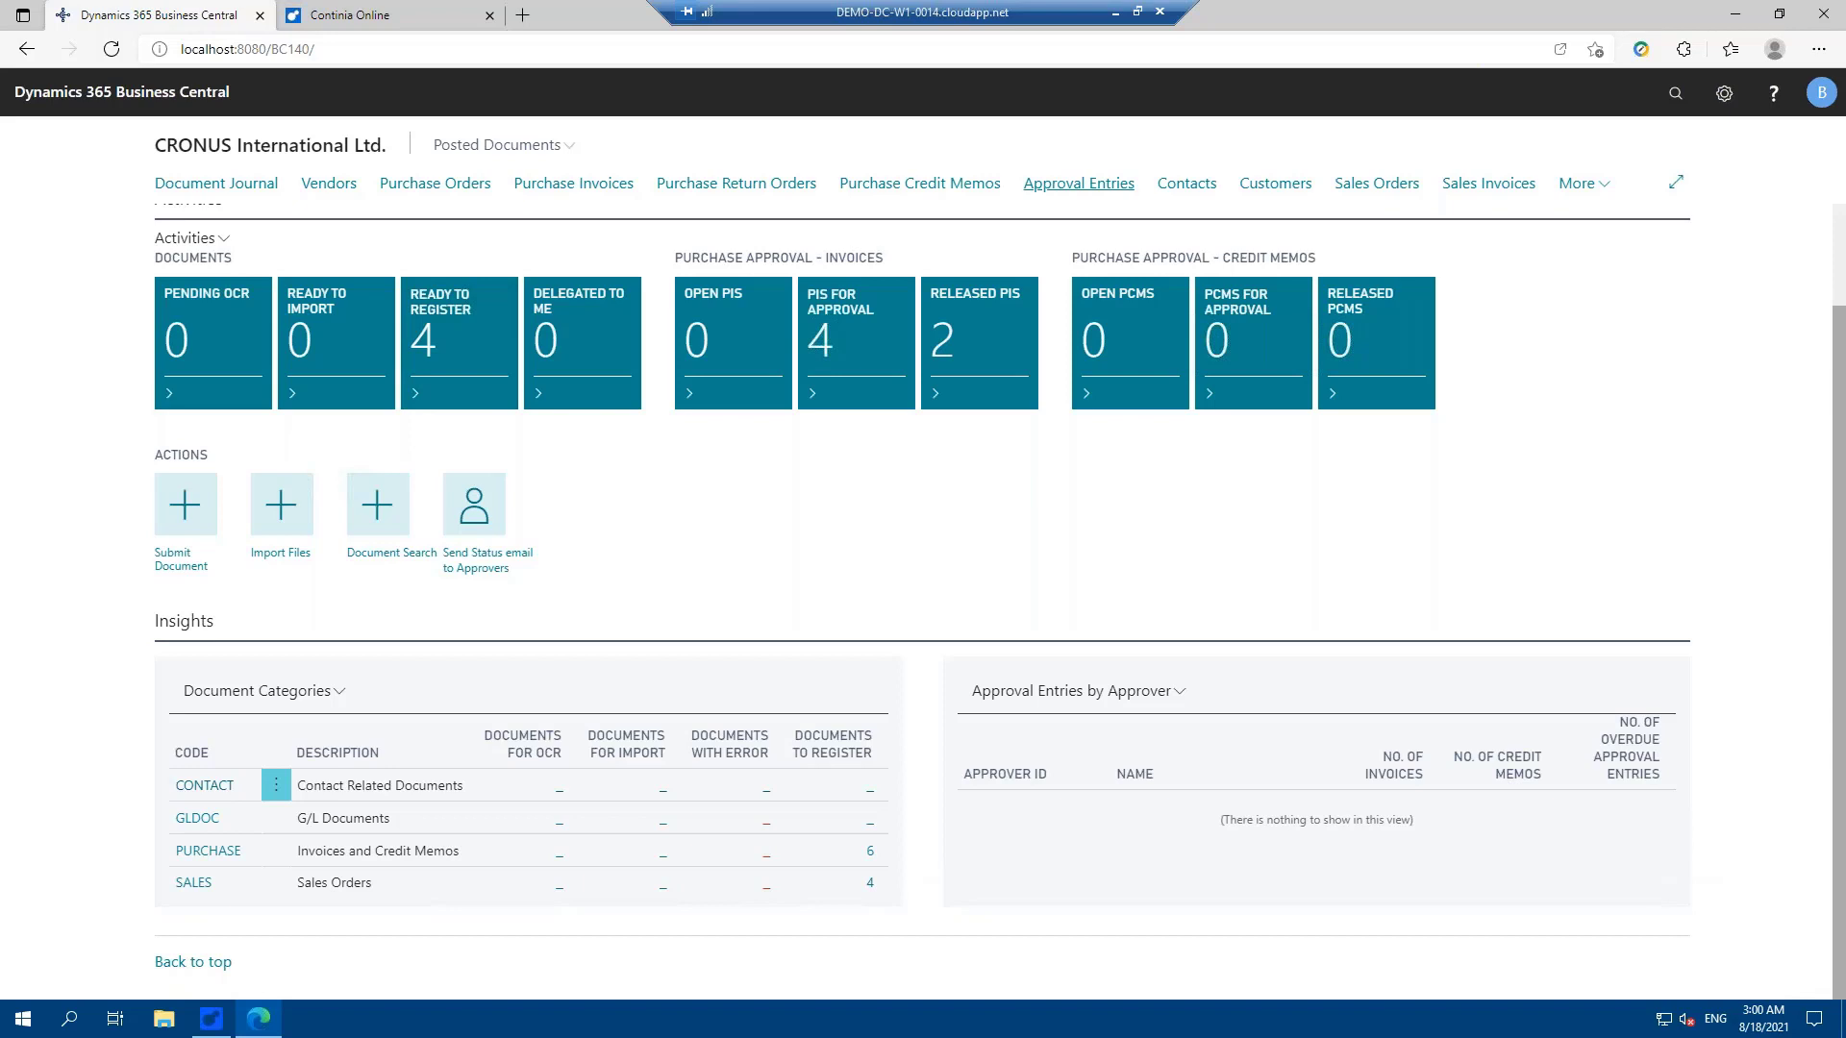
left_click(1078, 182)
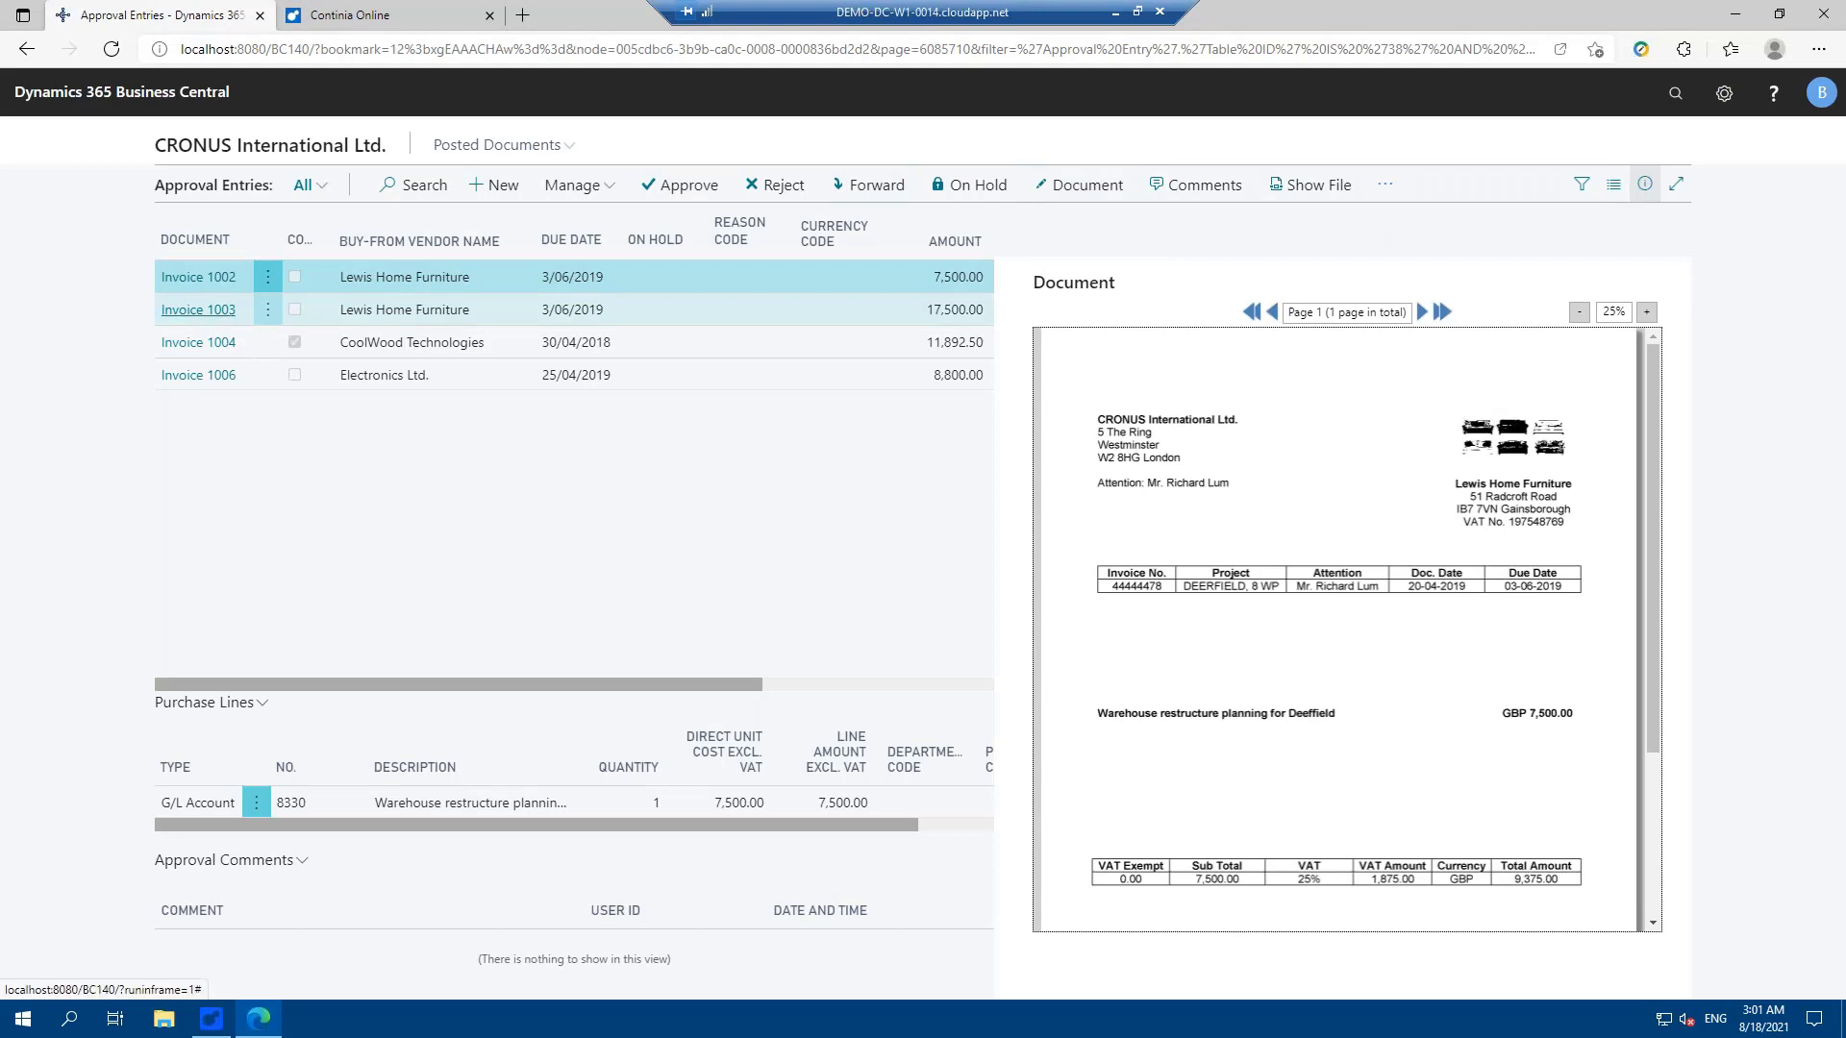
Step: Examine the purchase invoice card of invoice 1003 and the lines and approval comments of invoice 1004
left_click(198, 309)
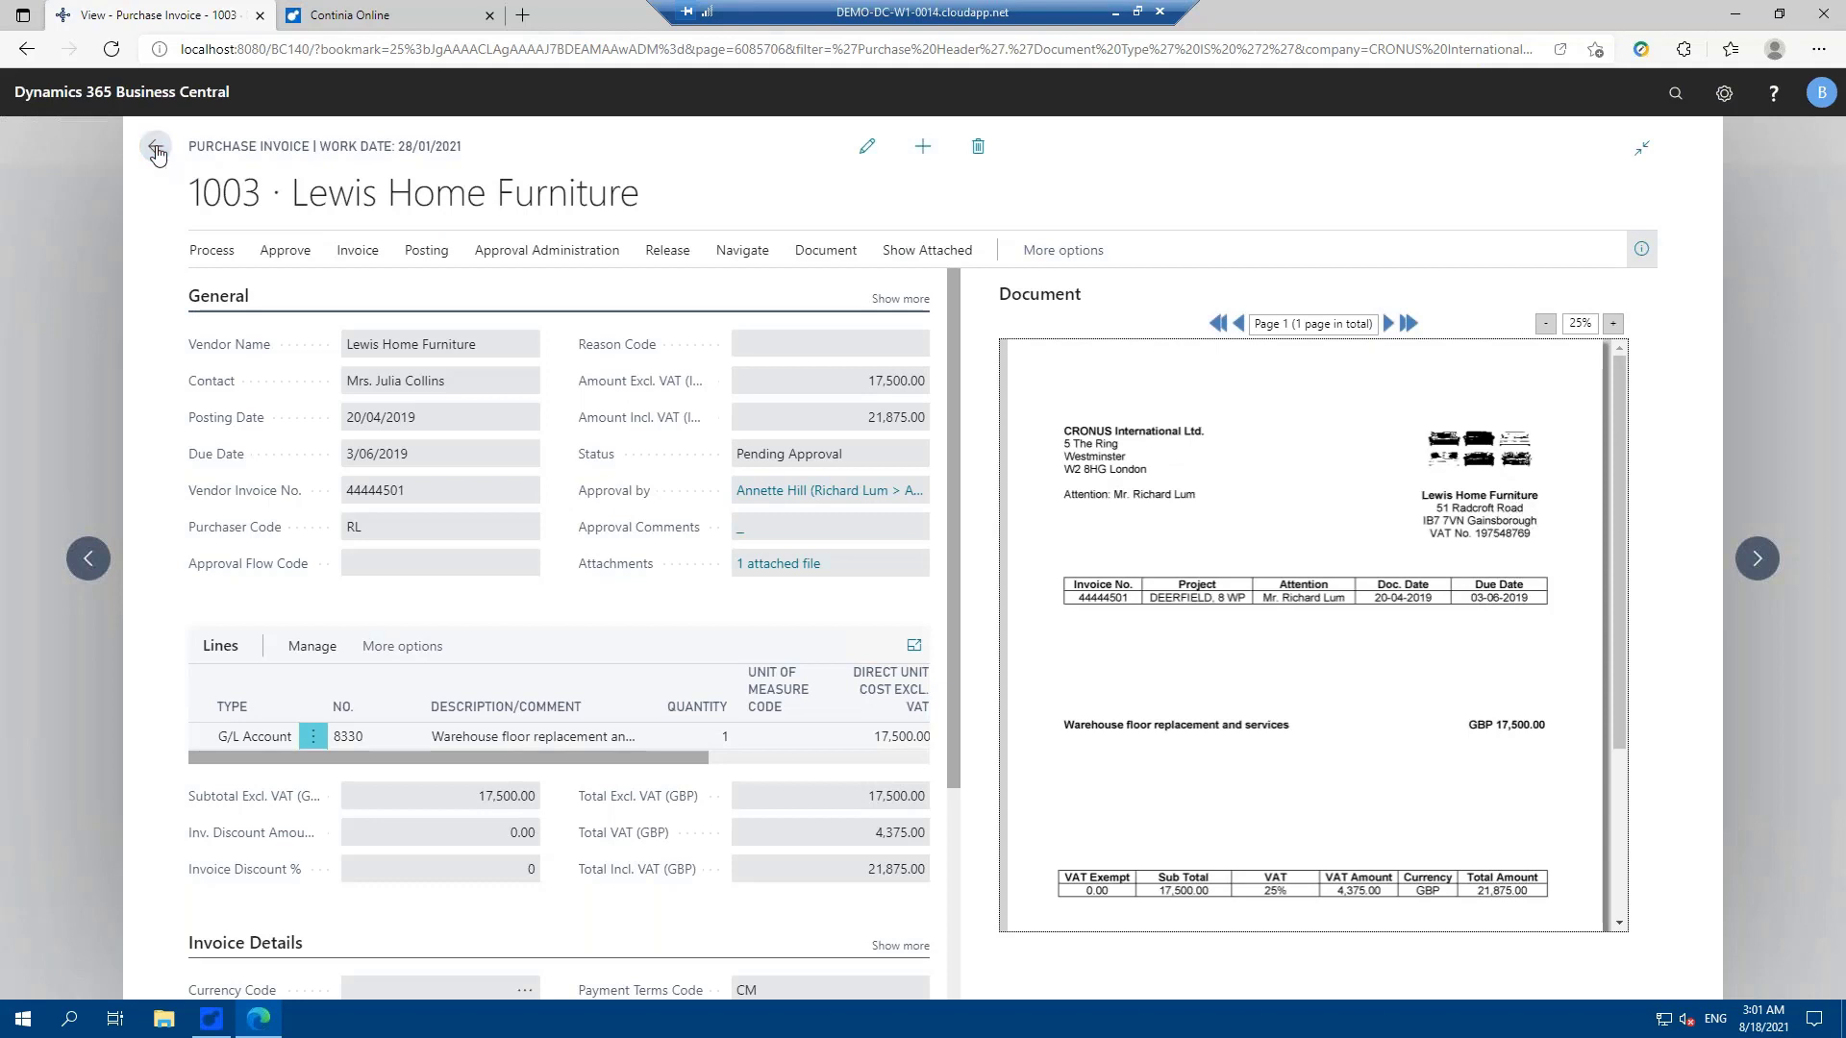
left_click(155, 149)
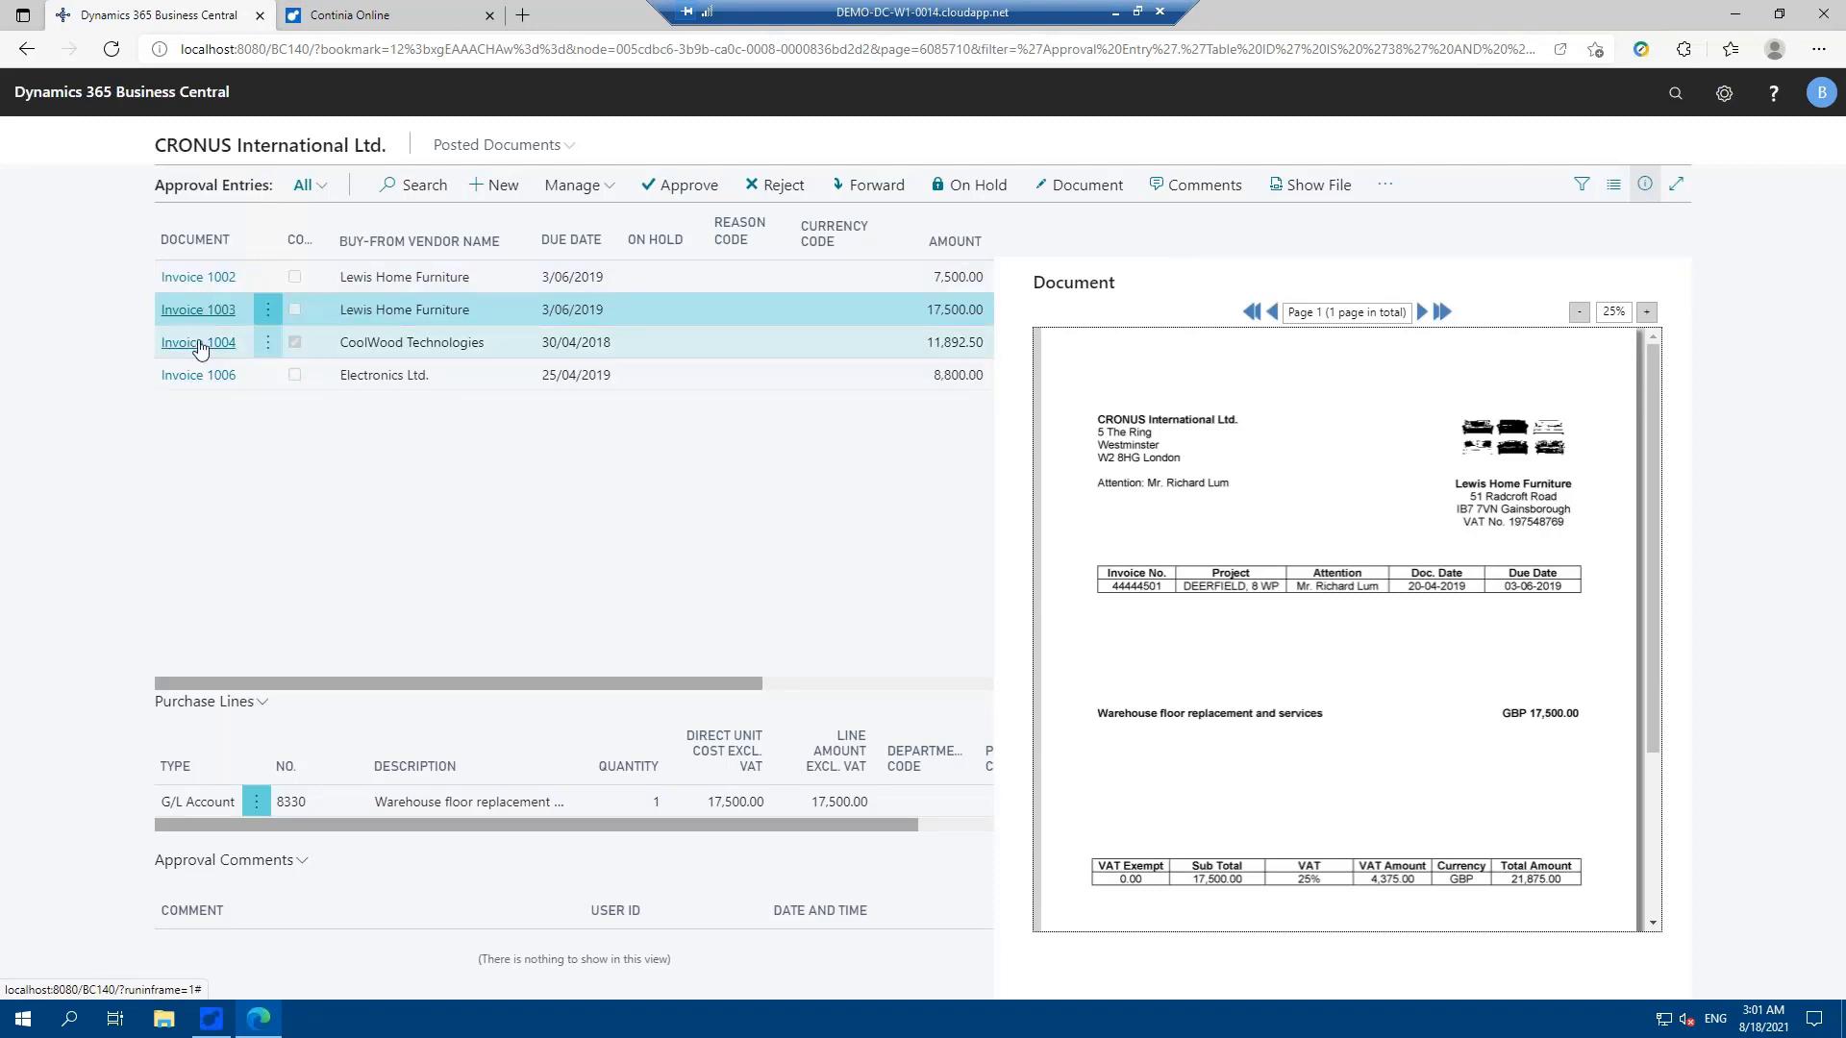
left_click(359, 348)
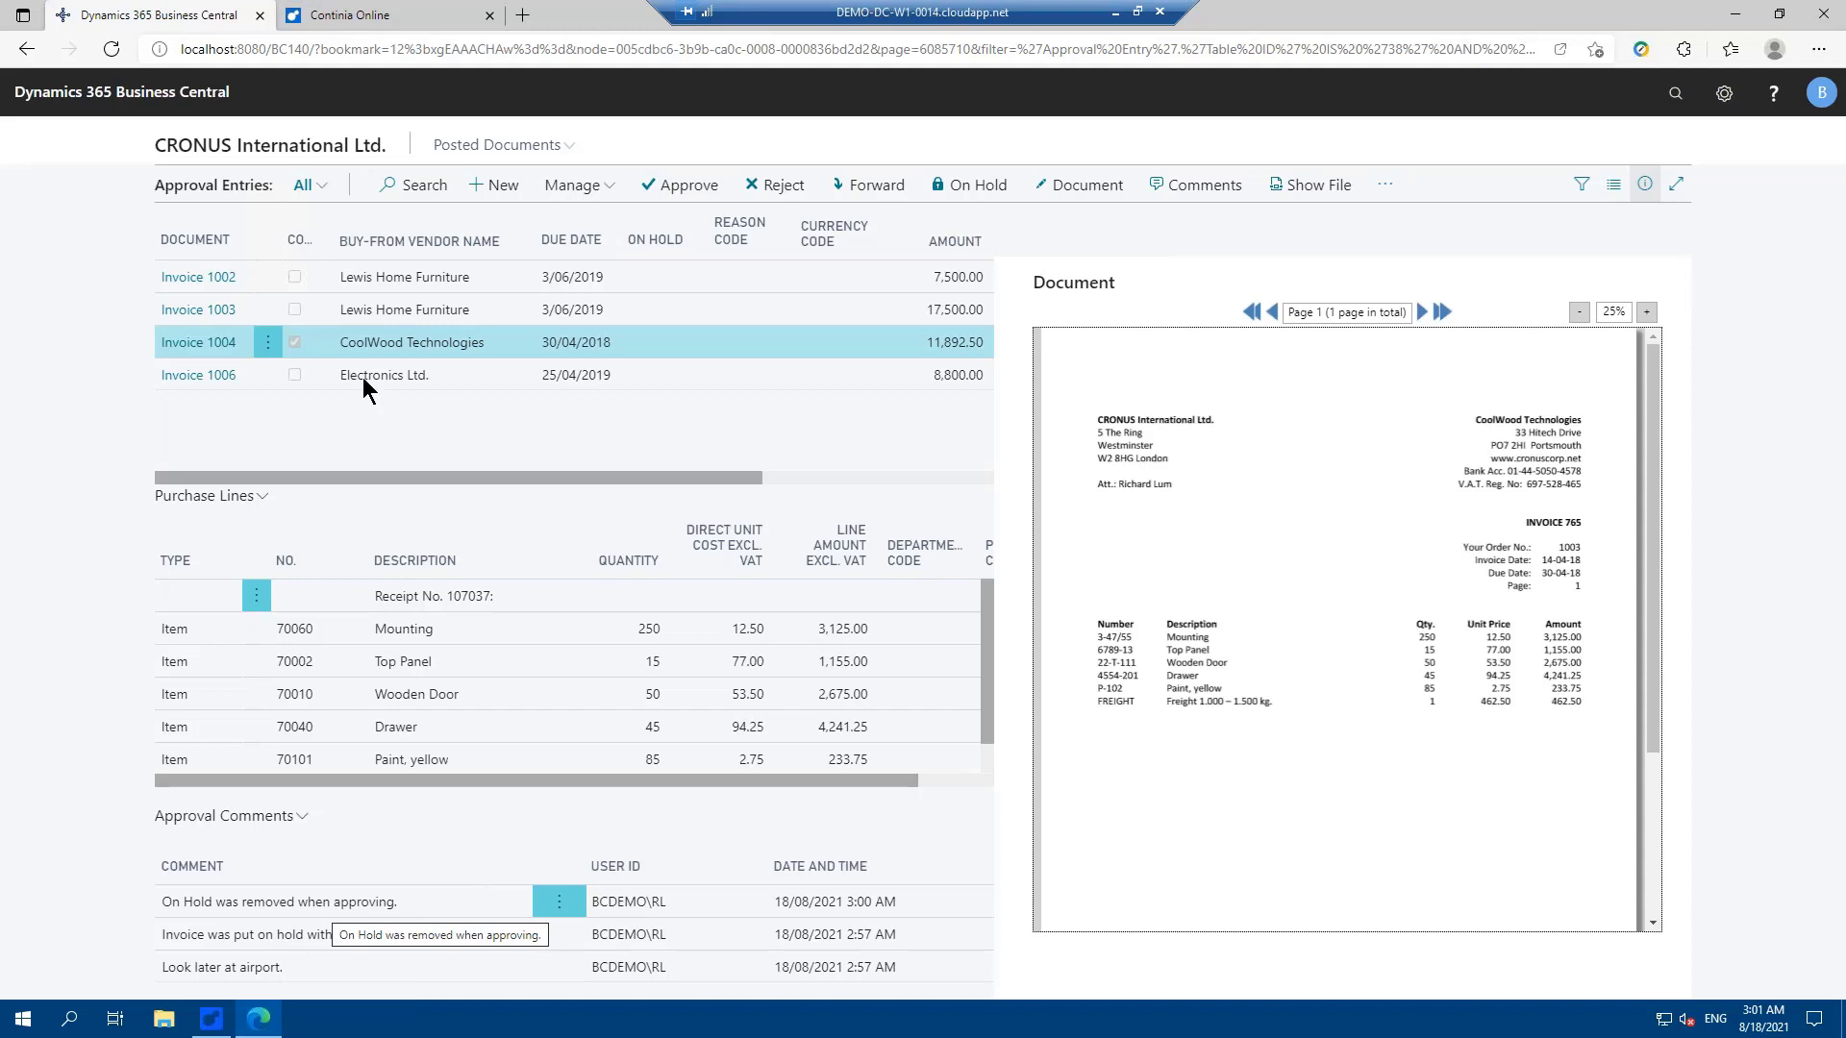
Step: Approve the pending approval entries for invoices 1002, 1003, 1004 and 1006
left_click(400, 277)
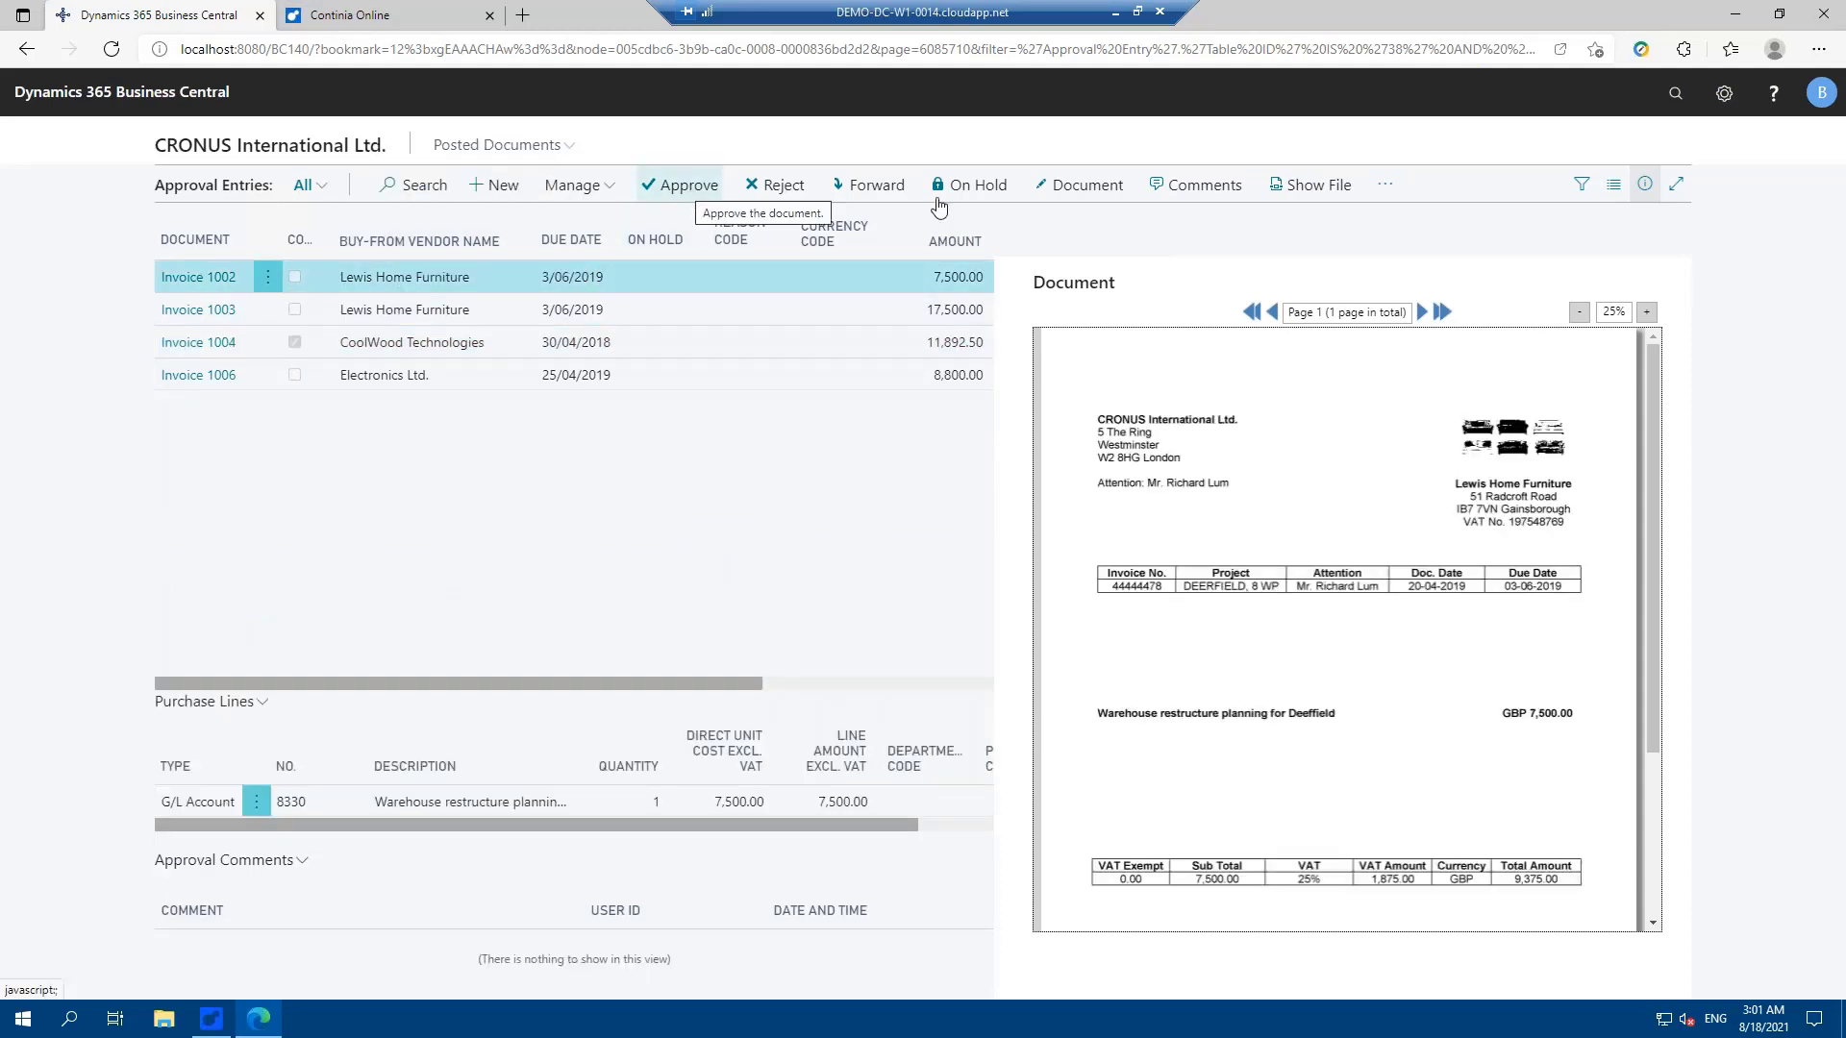
left_click(698, 192)
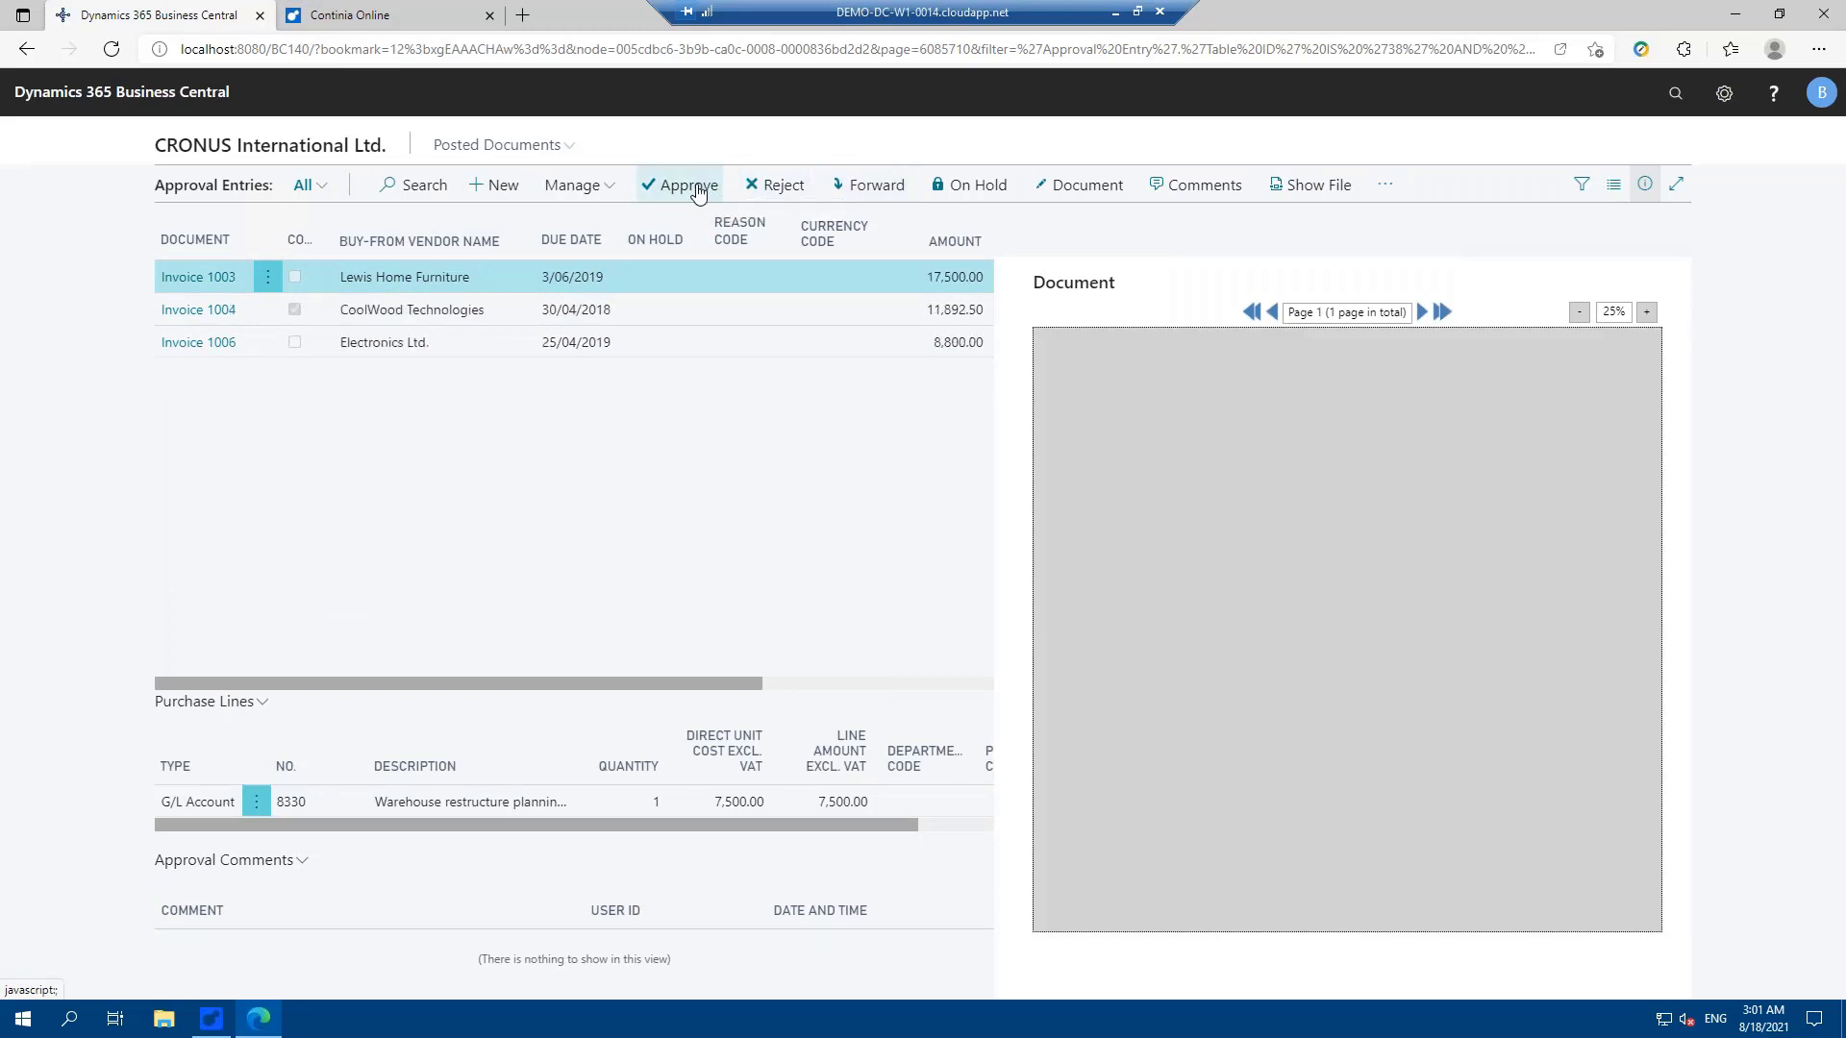
left_click(698, 191)
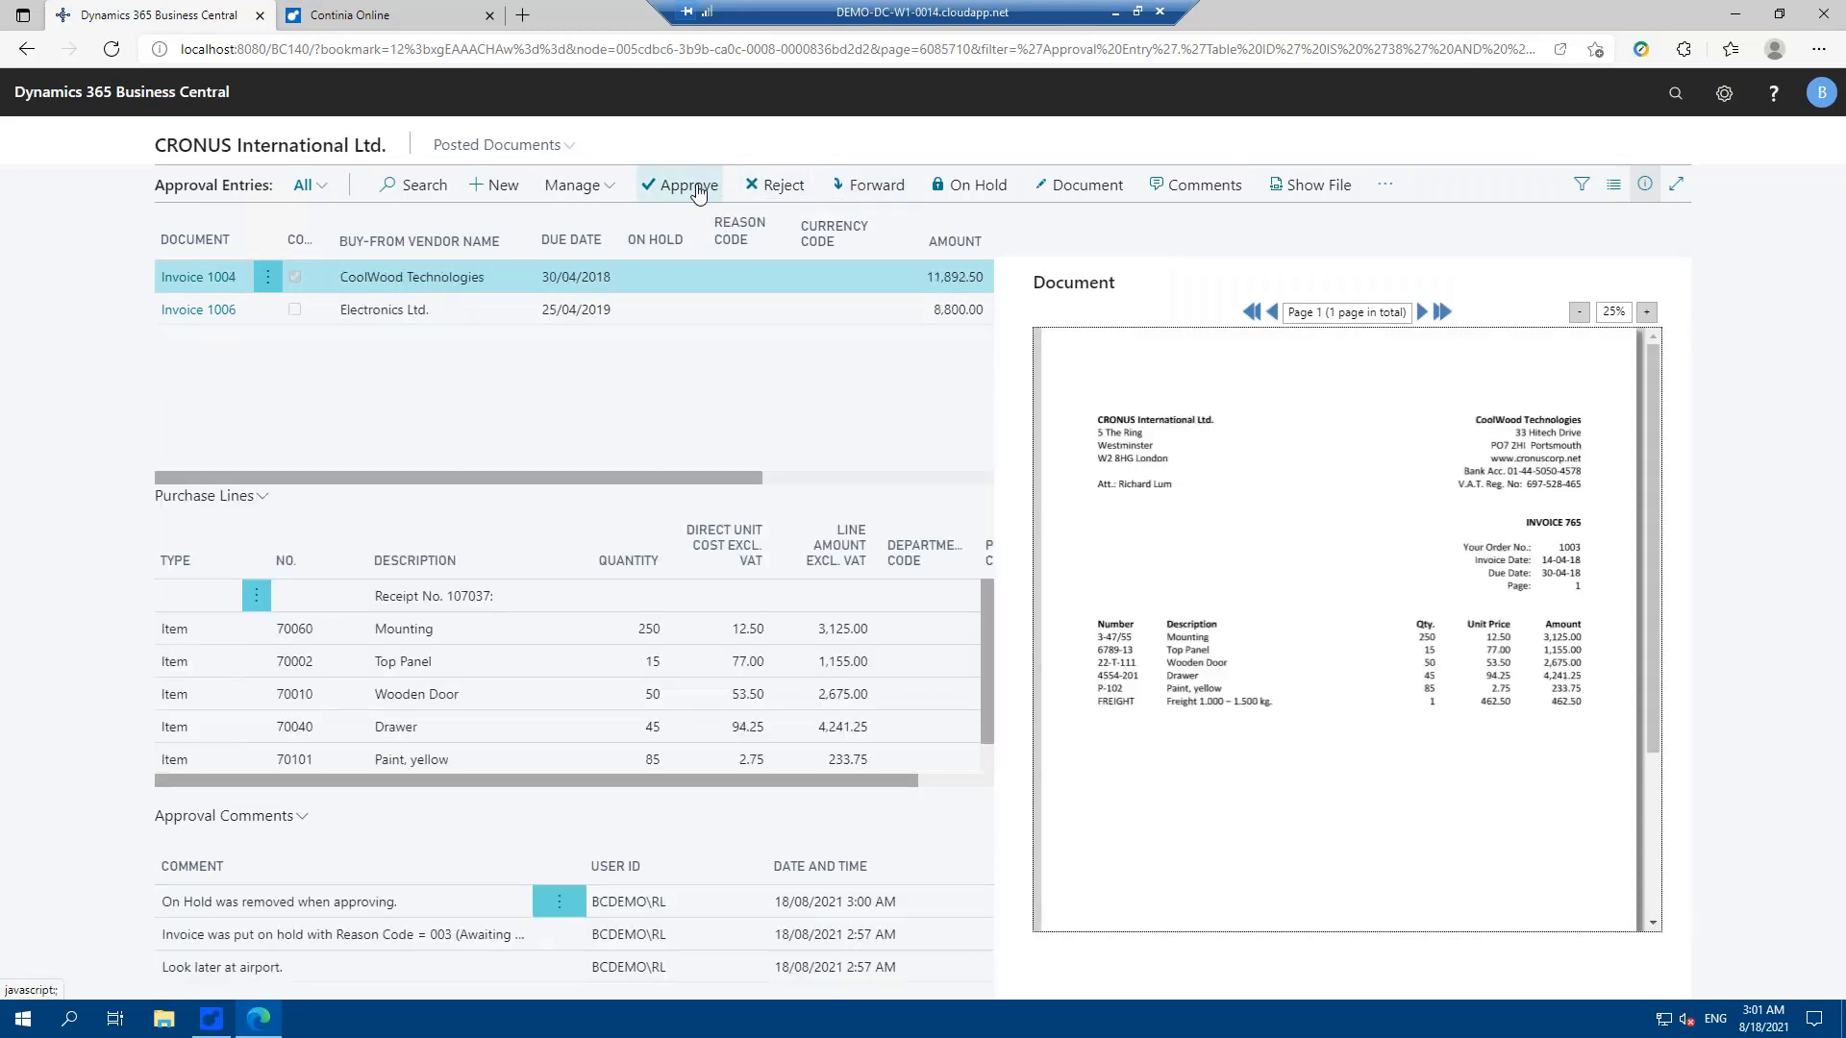
left_click(698, 191)
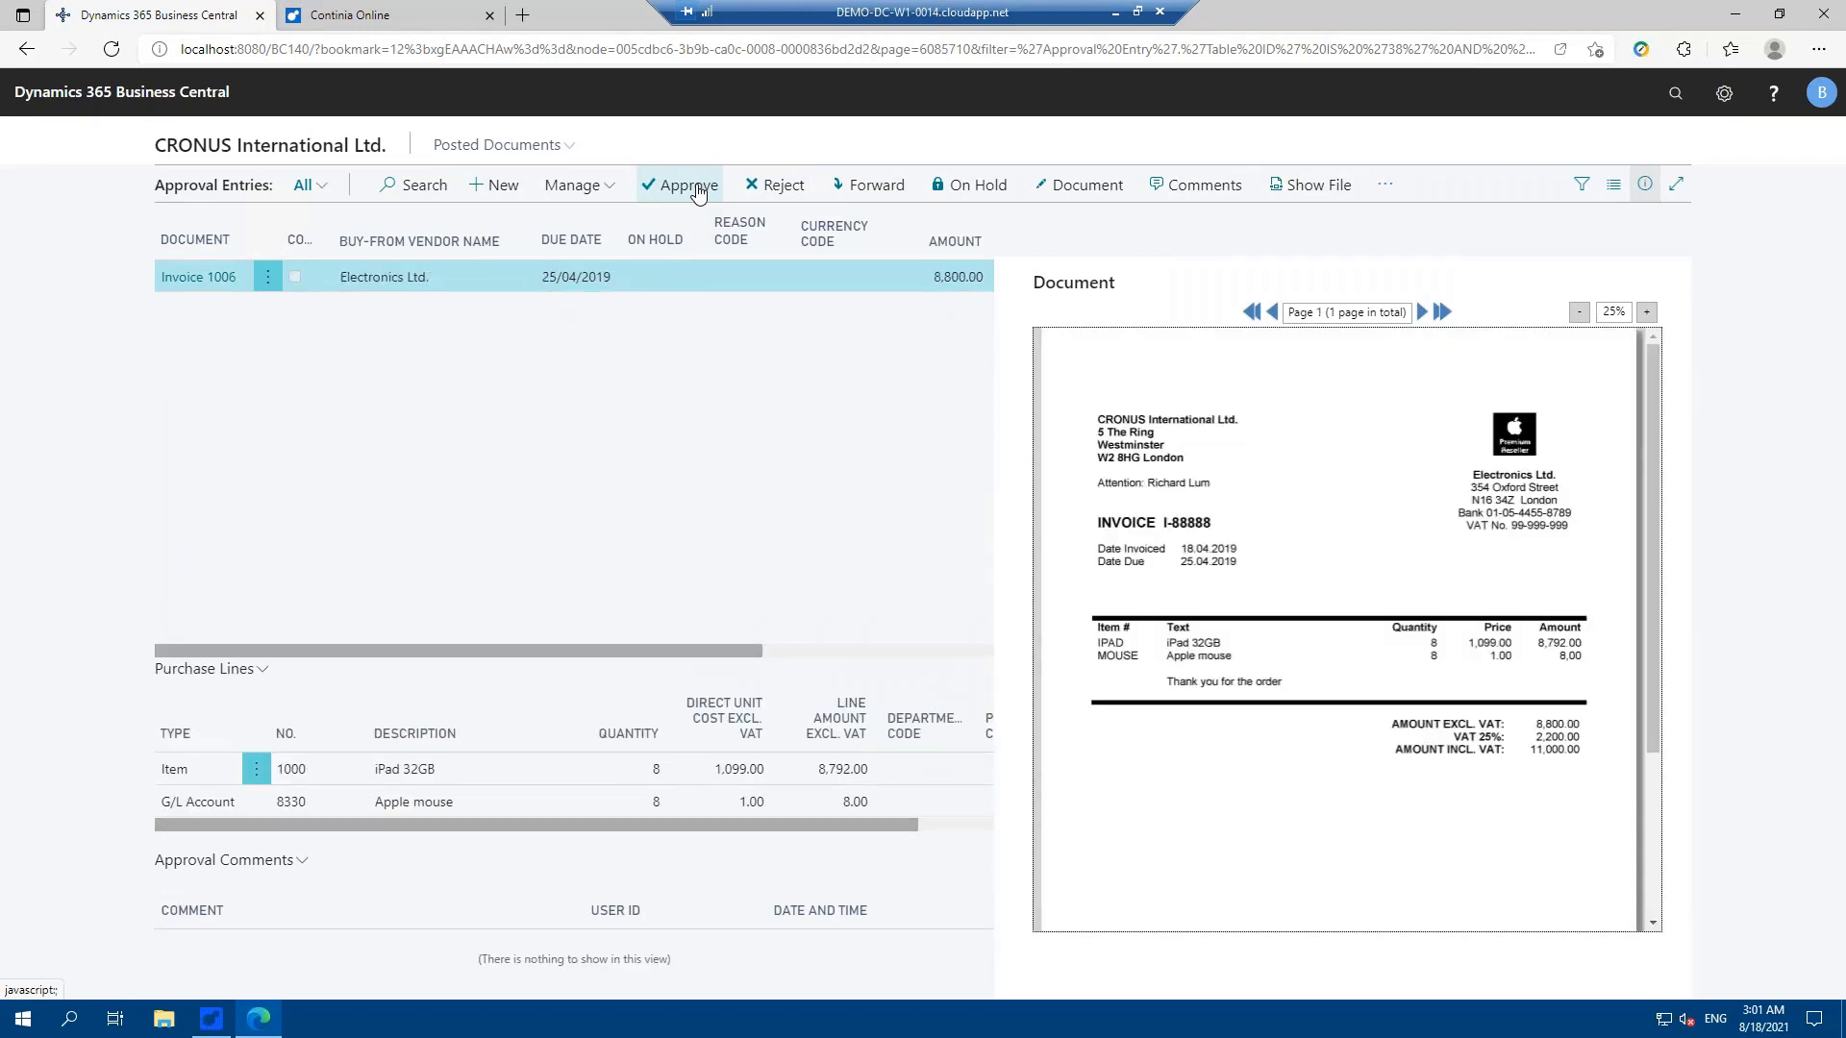
left_click(698, 191)
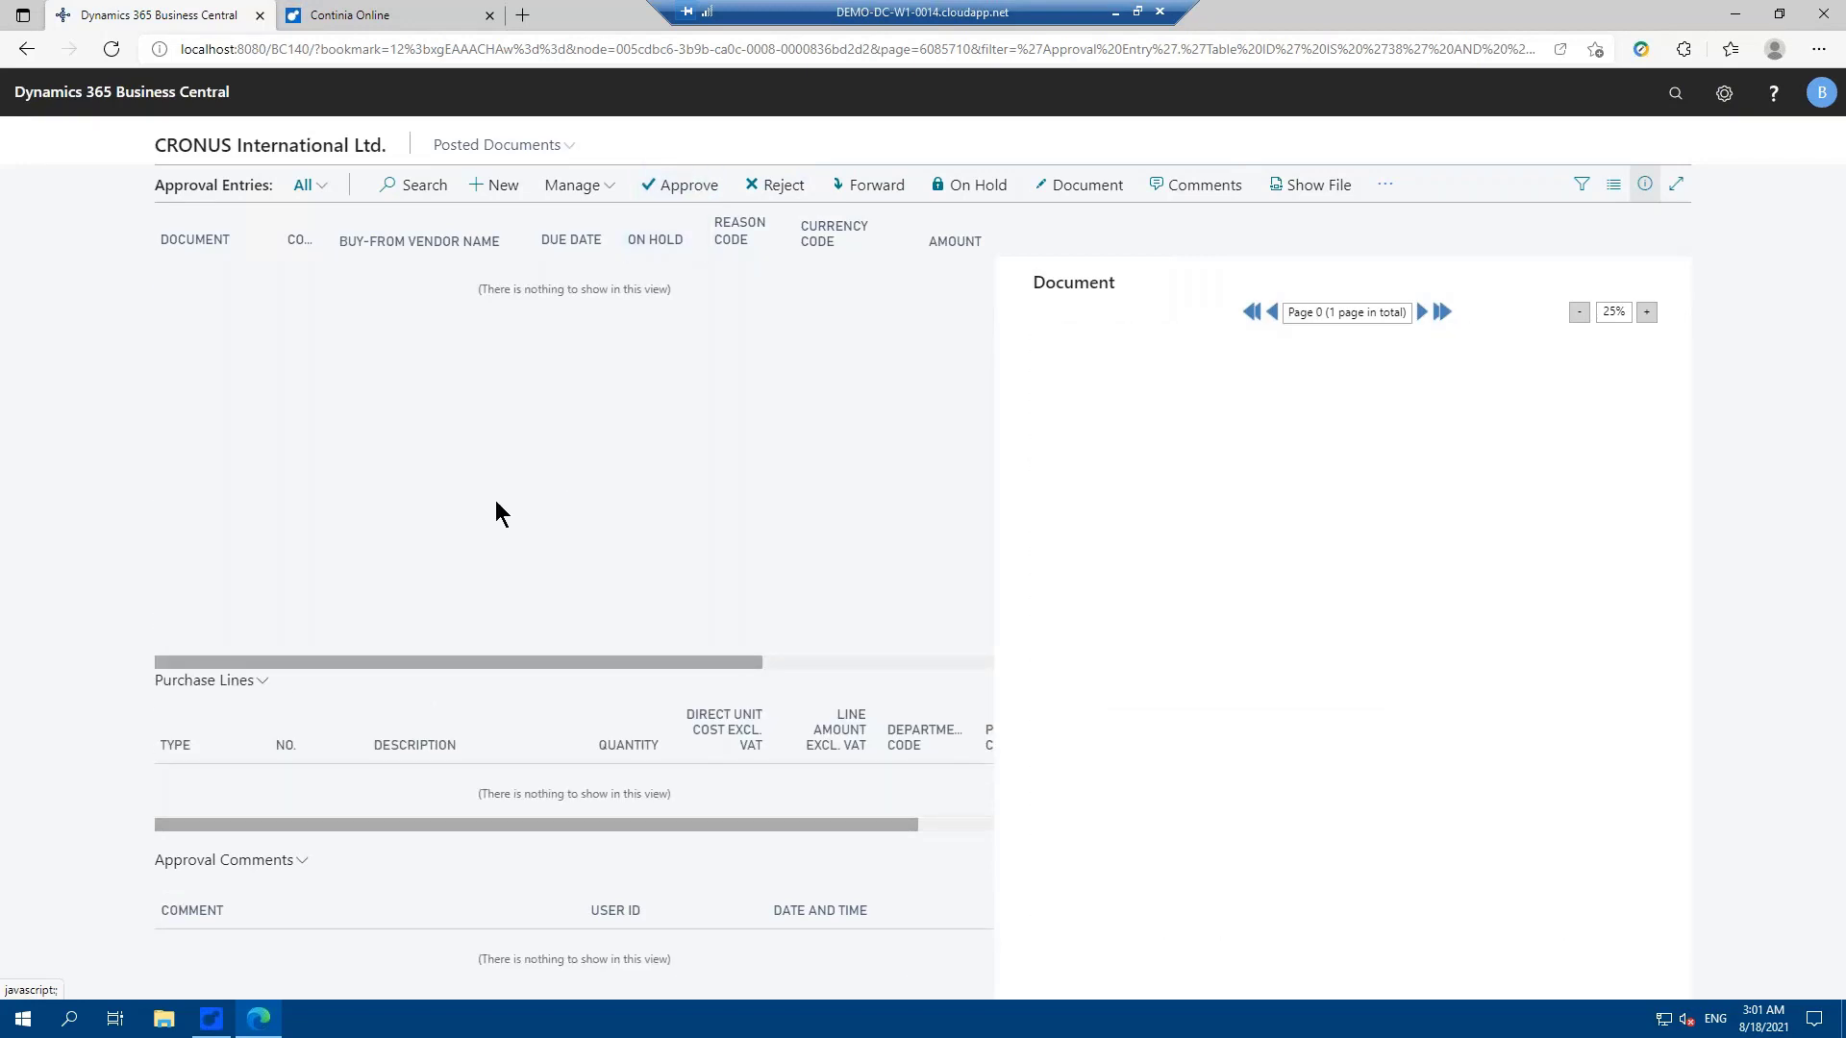
Step: Refresh the Role Center figures and open the list of released purchase invoices
key("Escape")
left_click(112, 49)
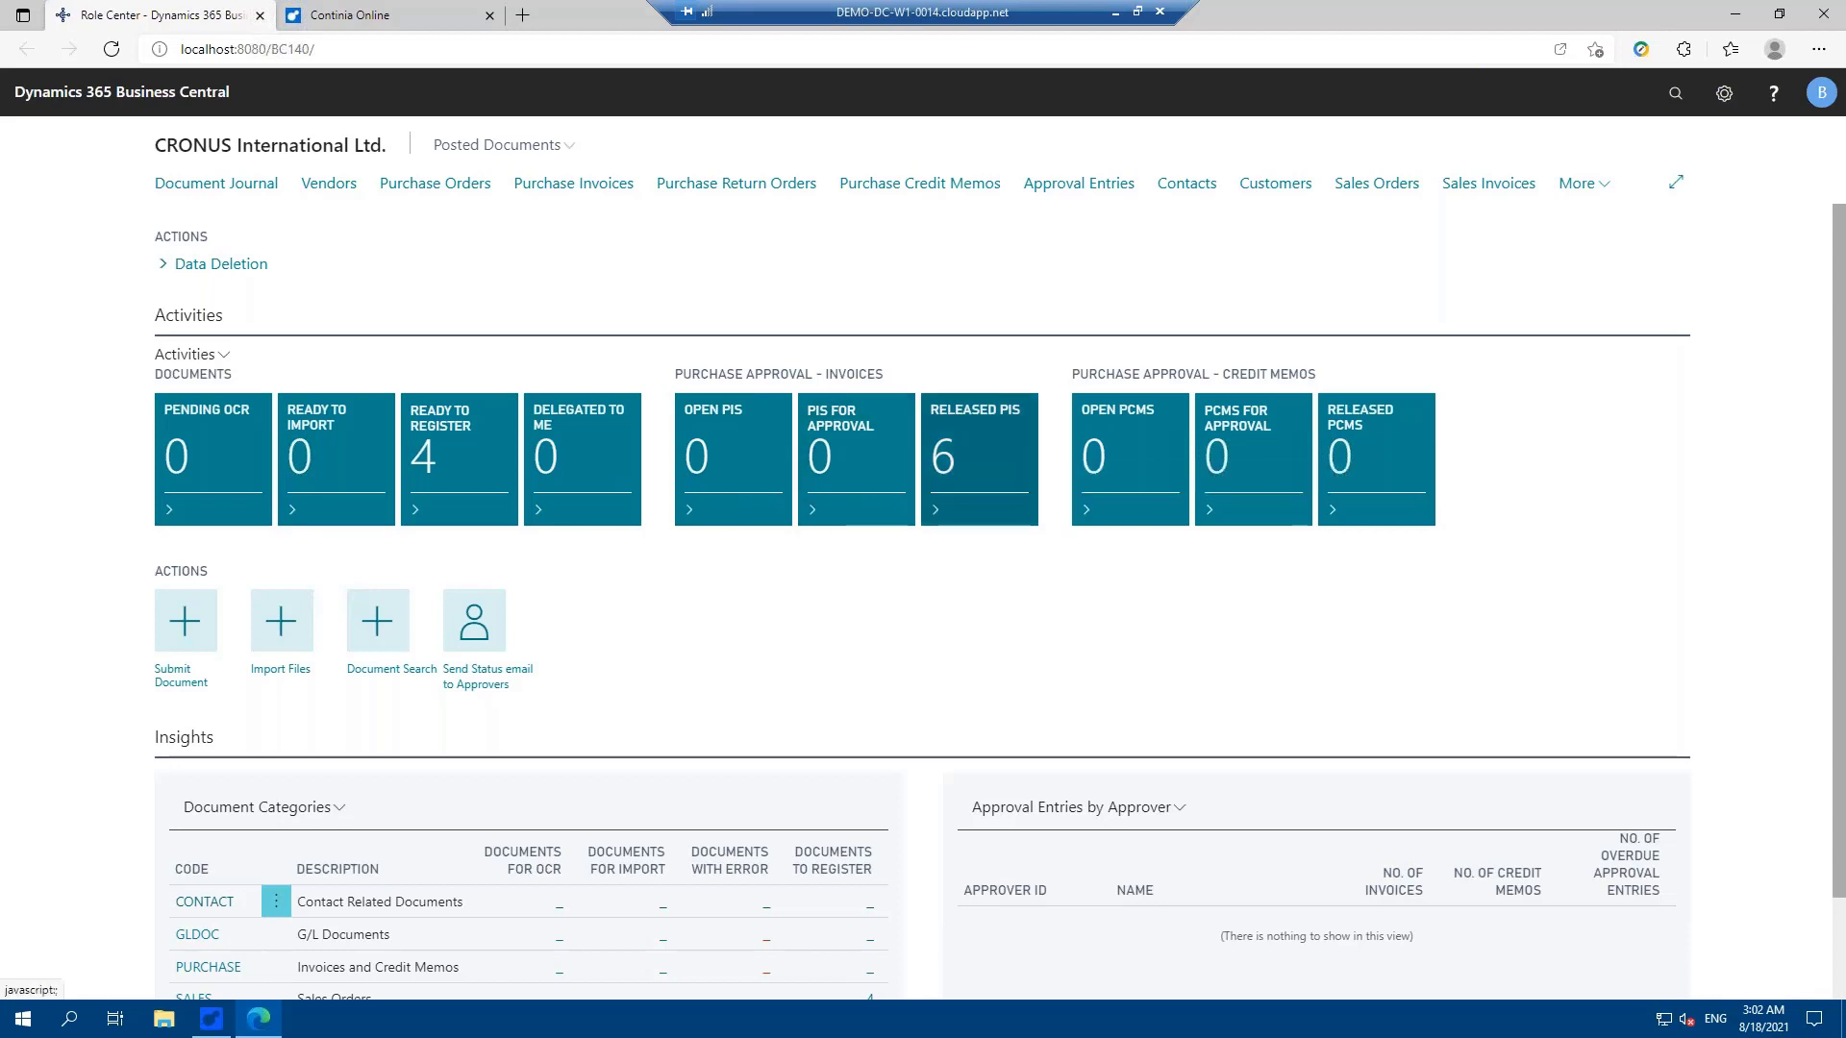
left_click(978, 456)
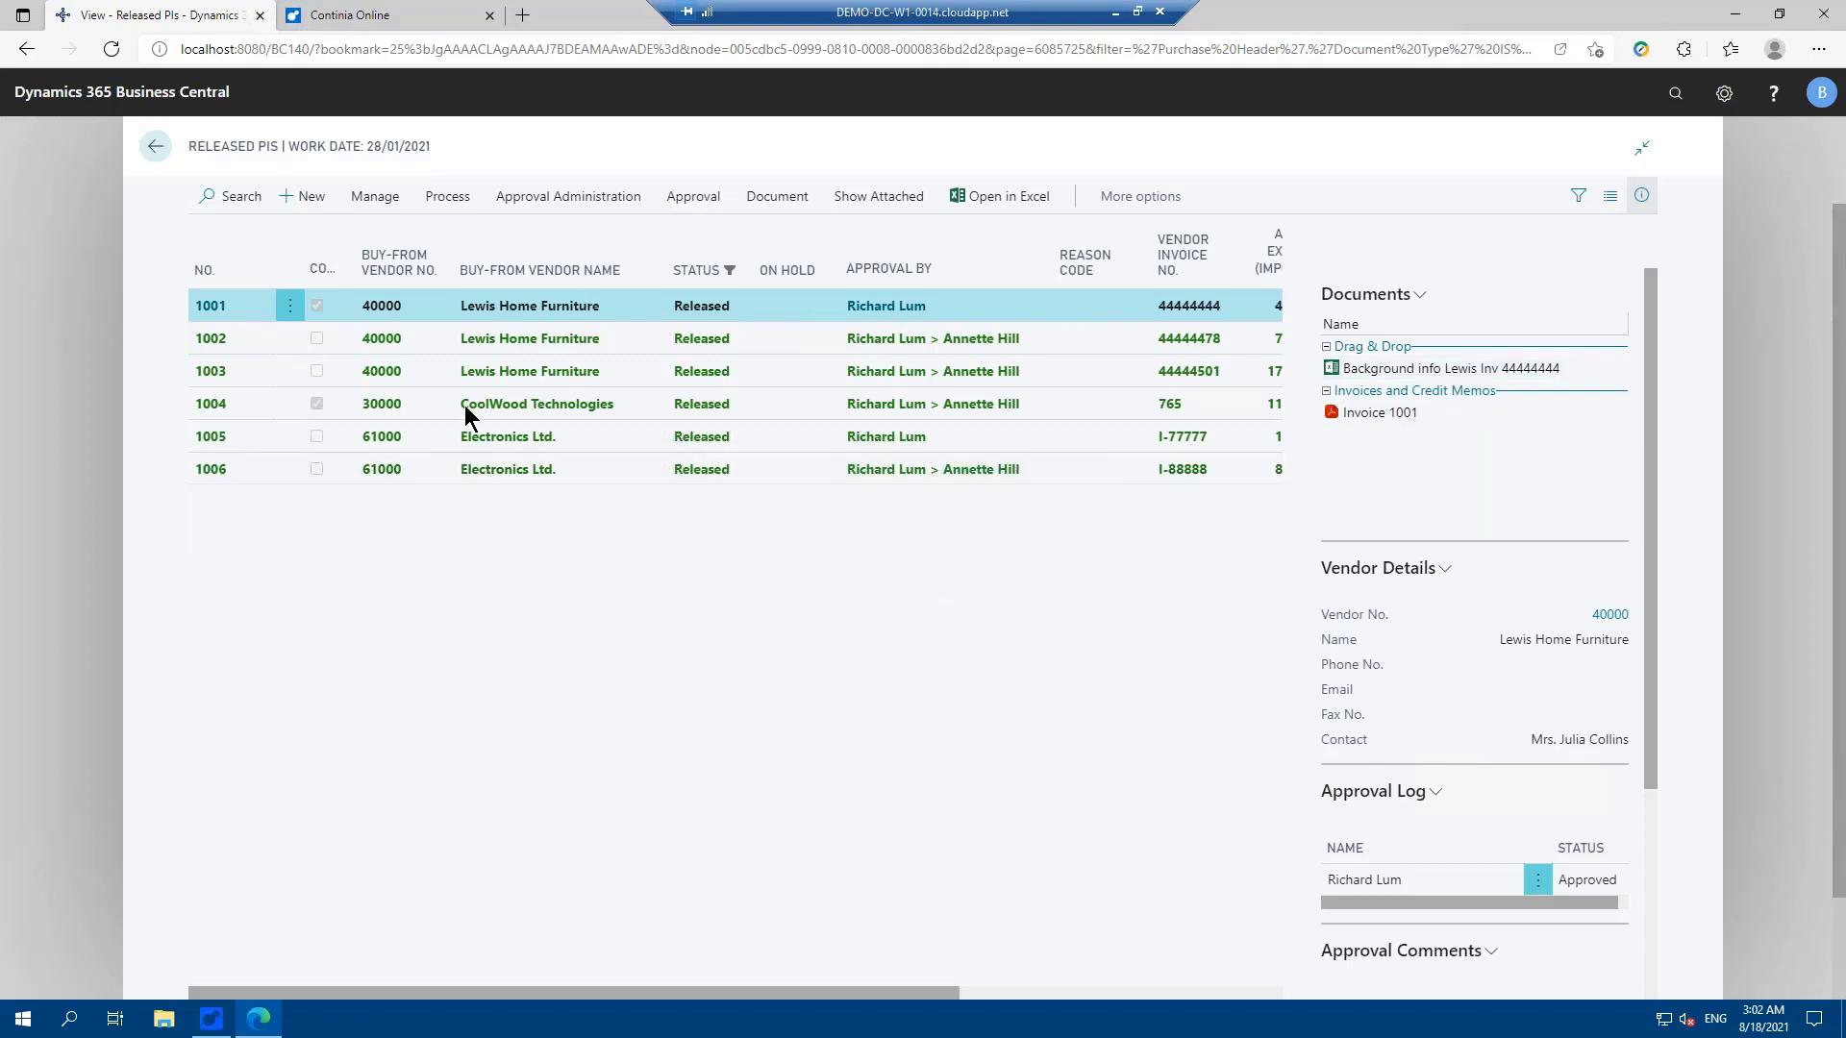
Step: Batch post all released purchase invoices, keeping the posting date empty and the default filters
left_click(448, 197)
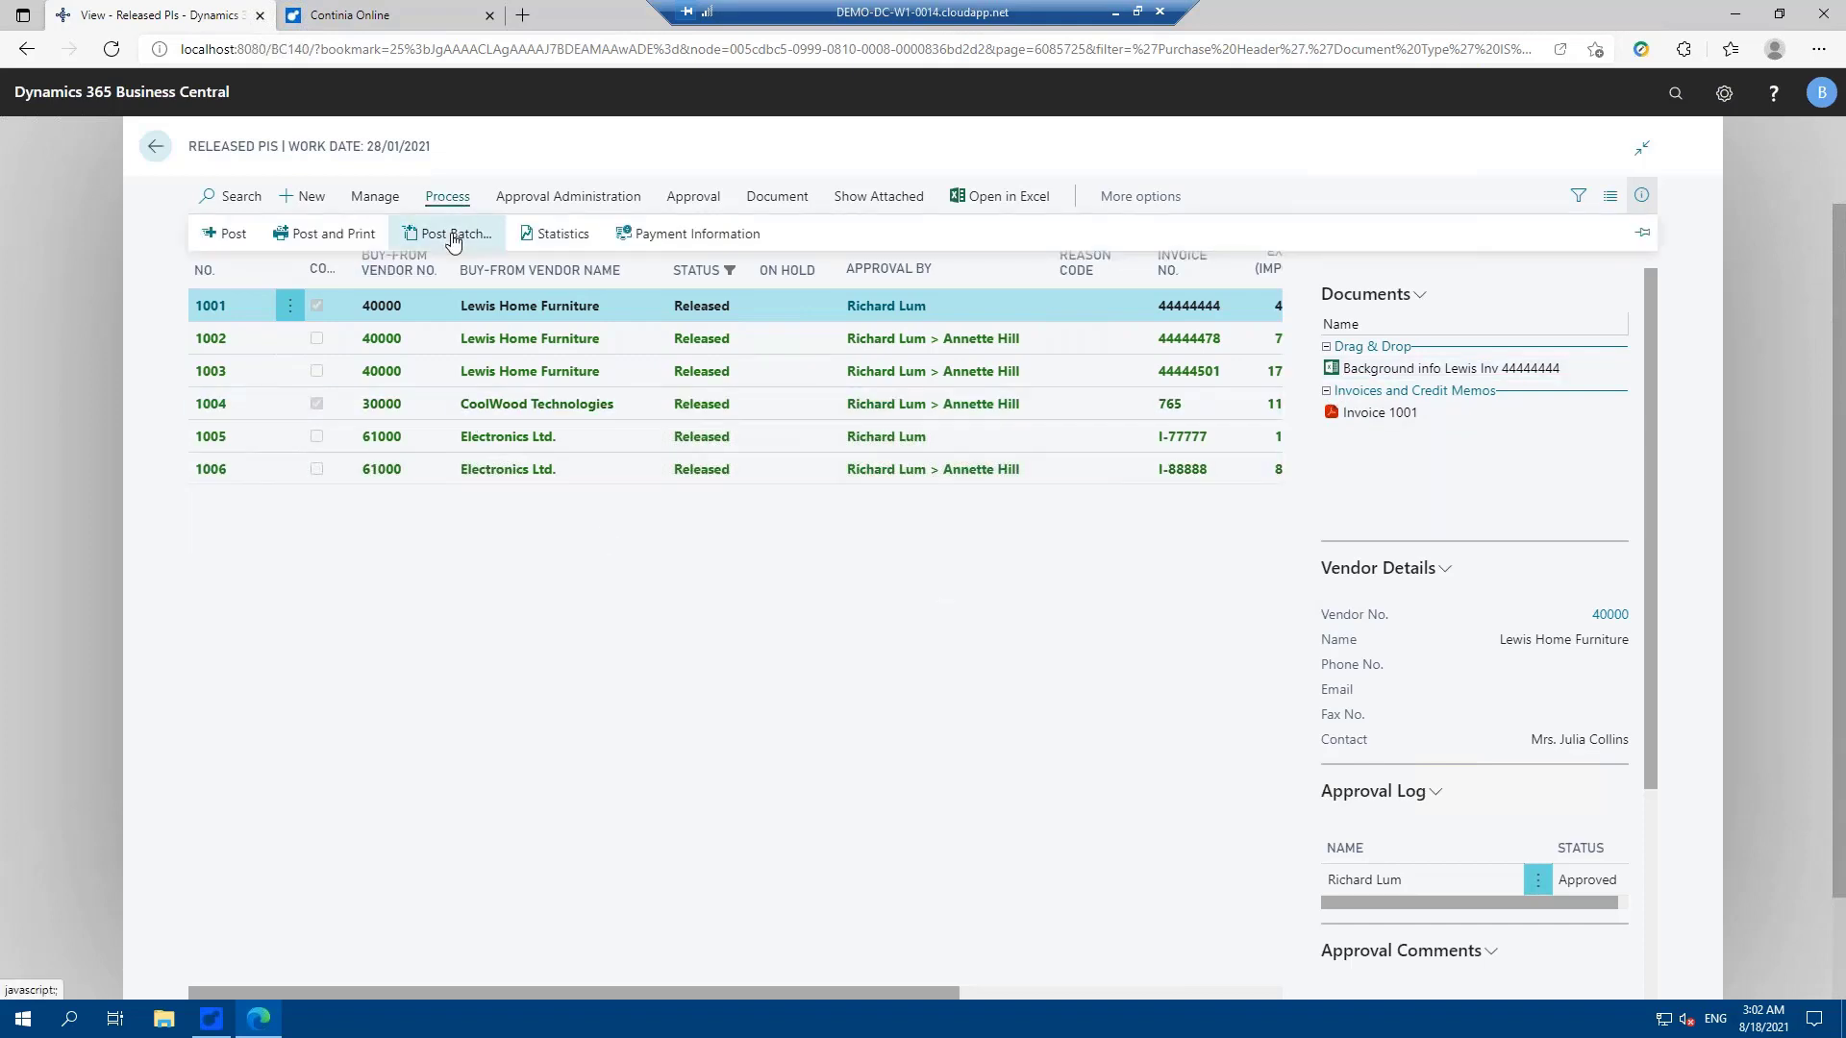
left_click(454, 236)
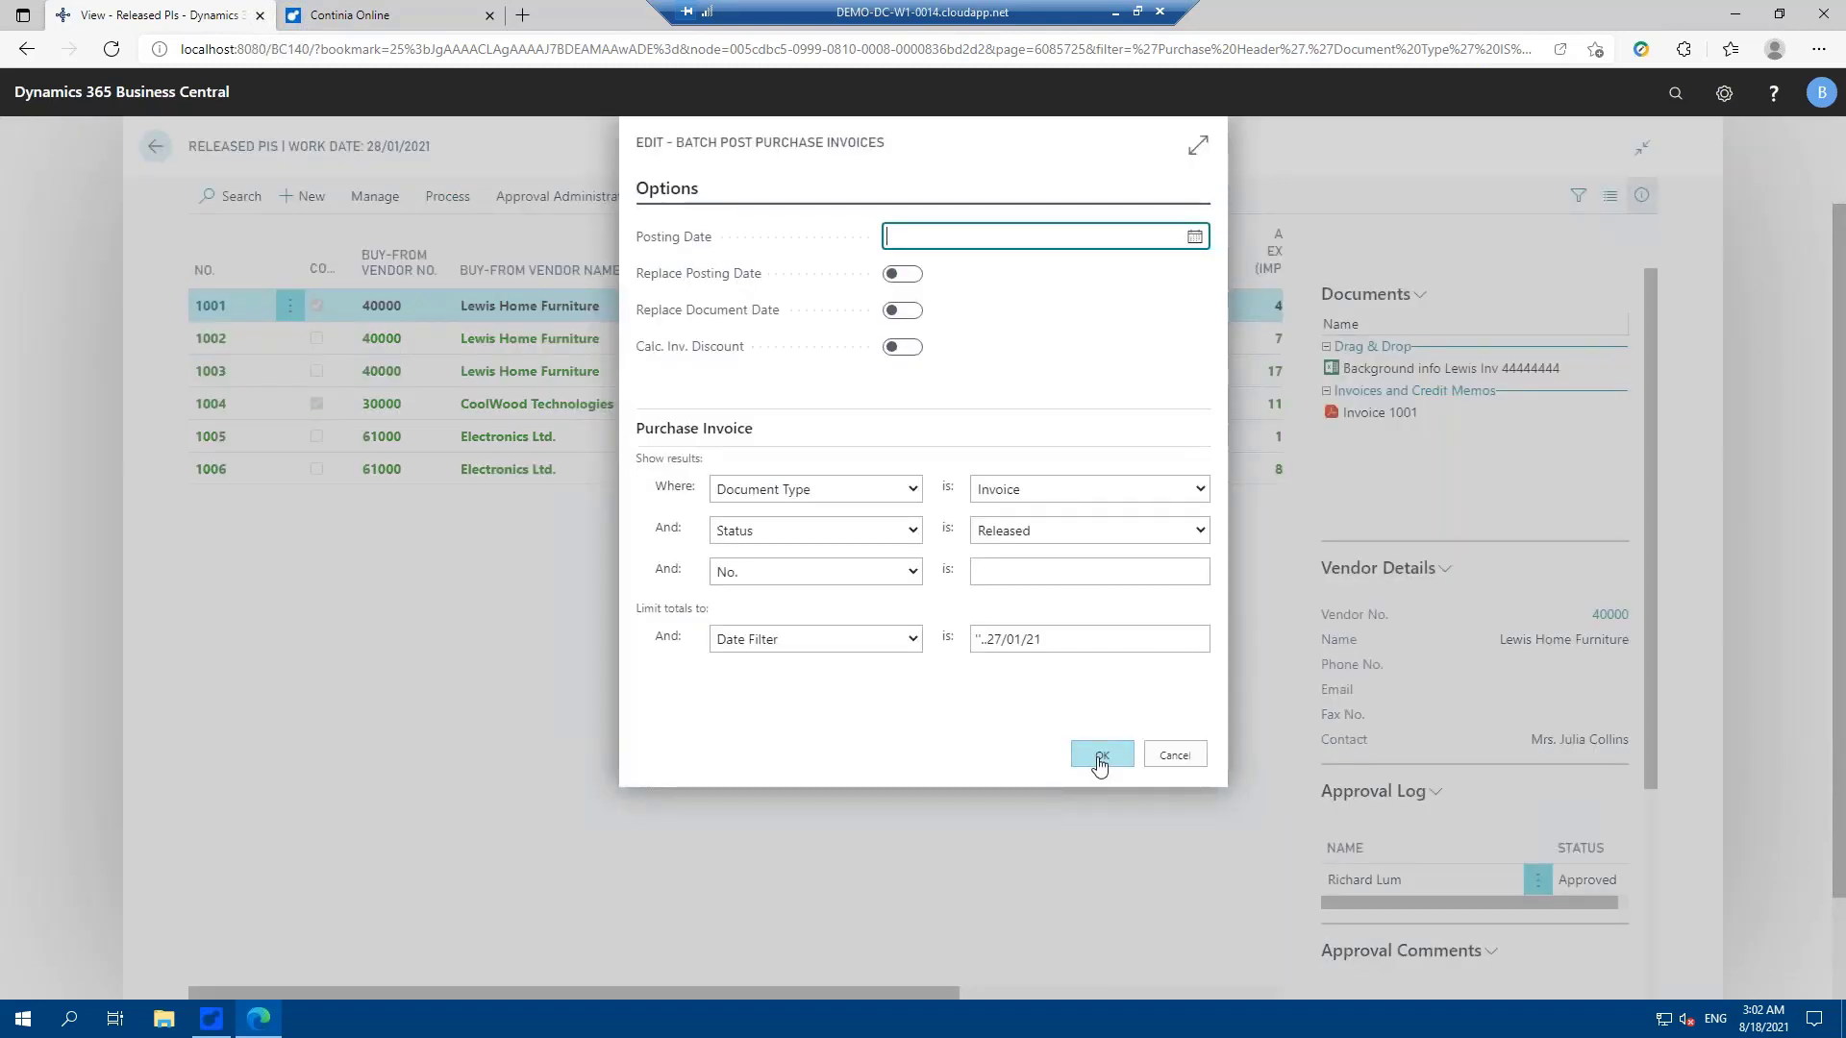
left_click(1101, 754)
left_click(1101, 756)
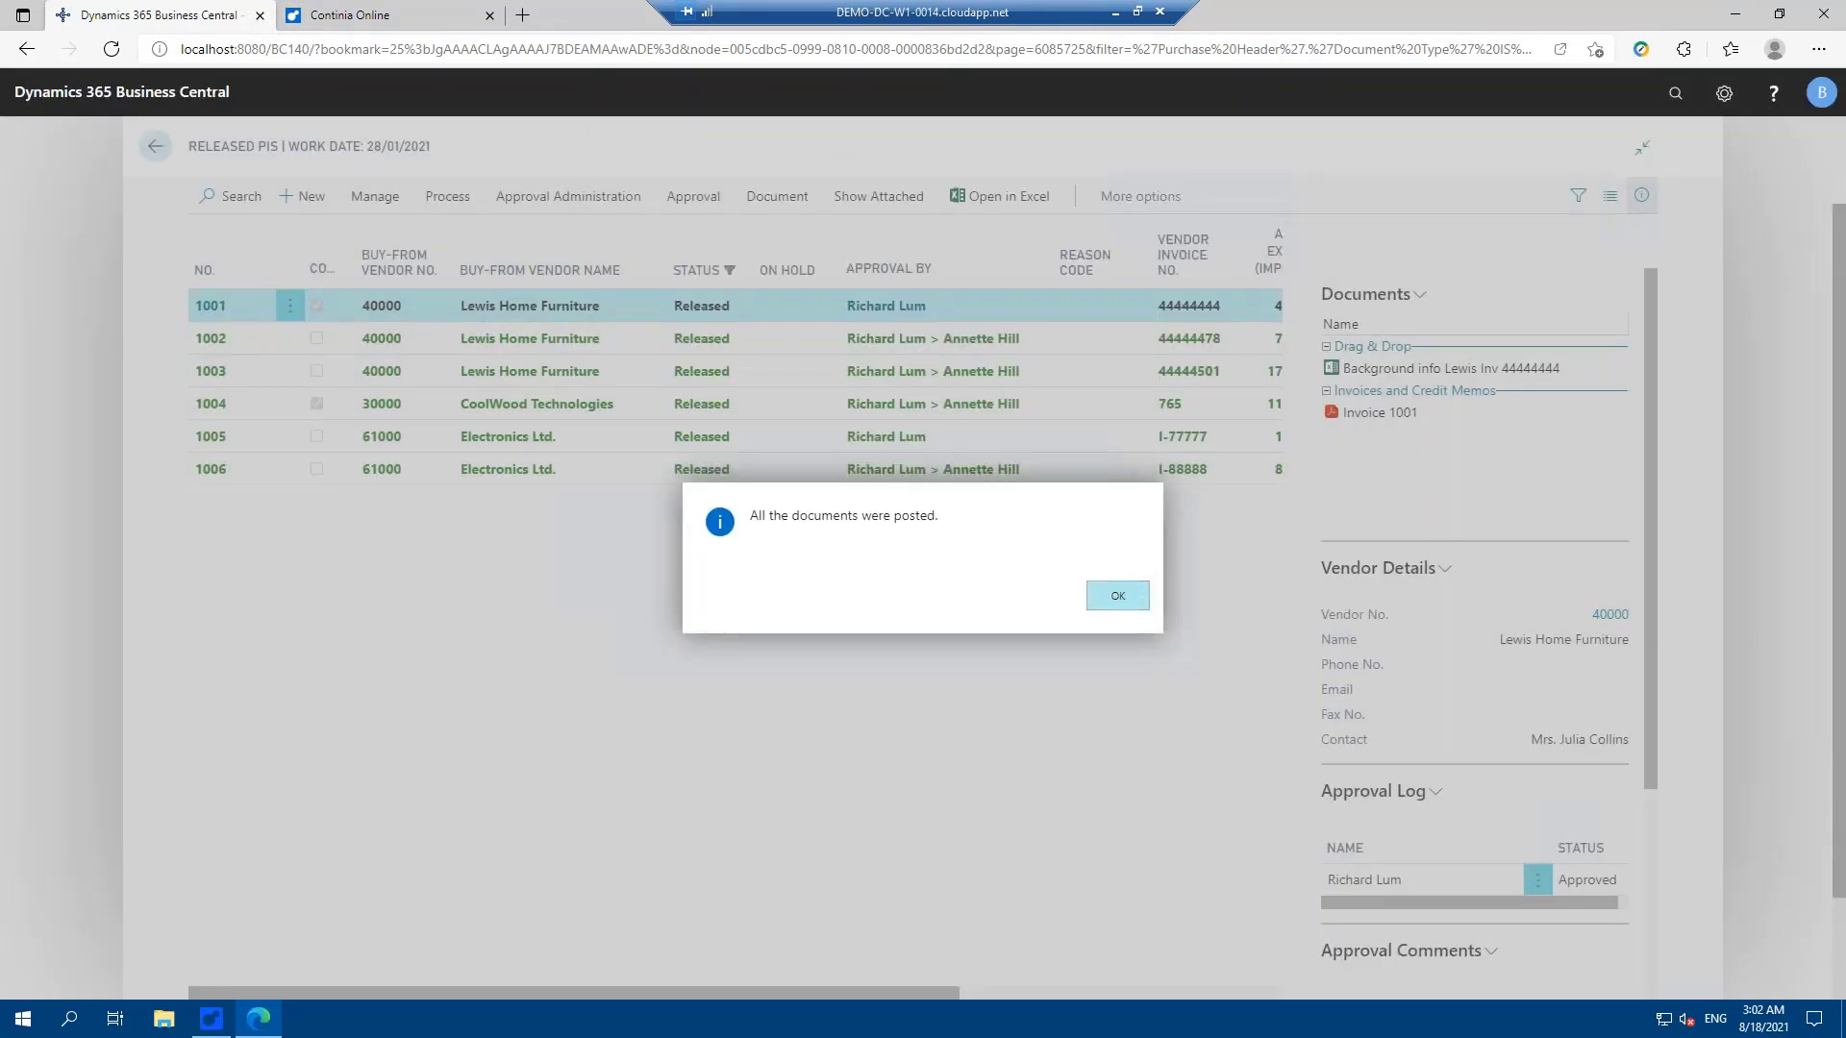
left_click(1117, 596)
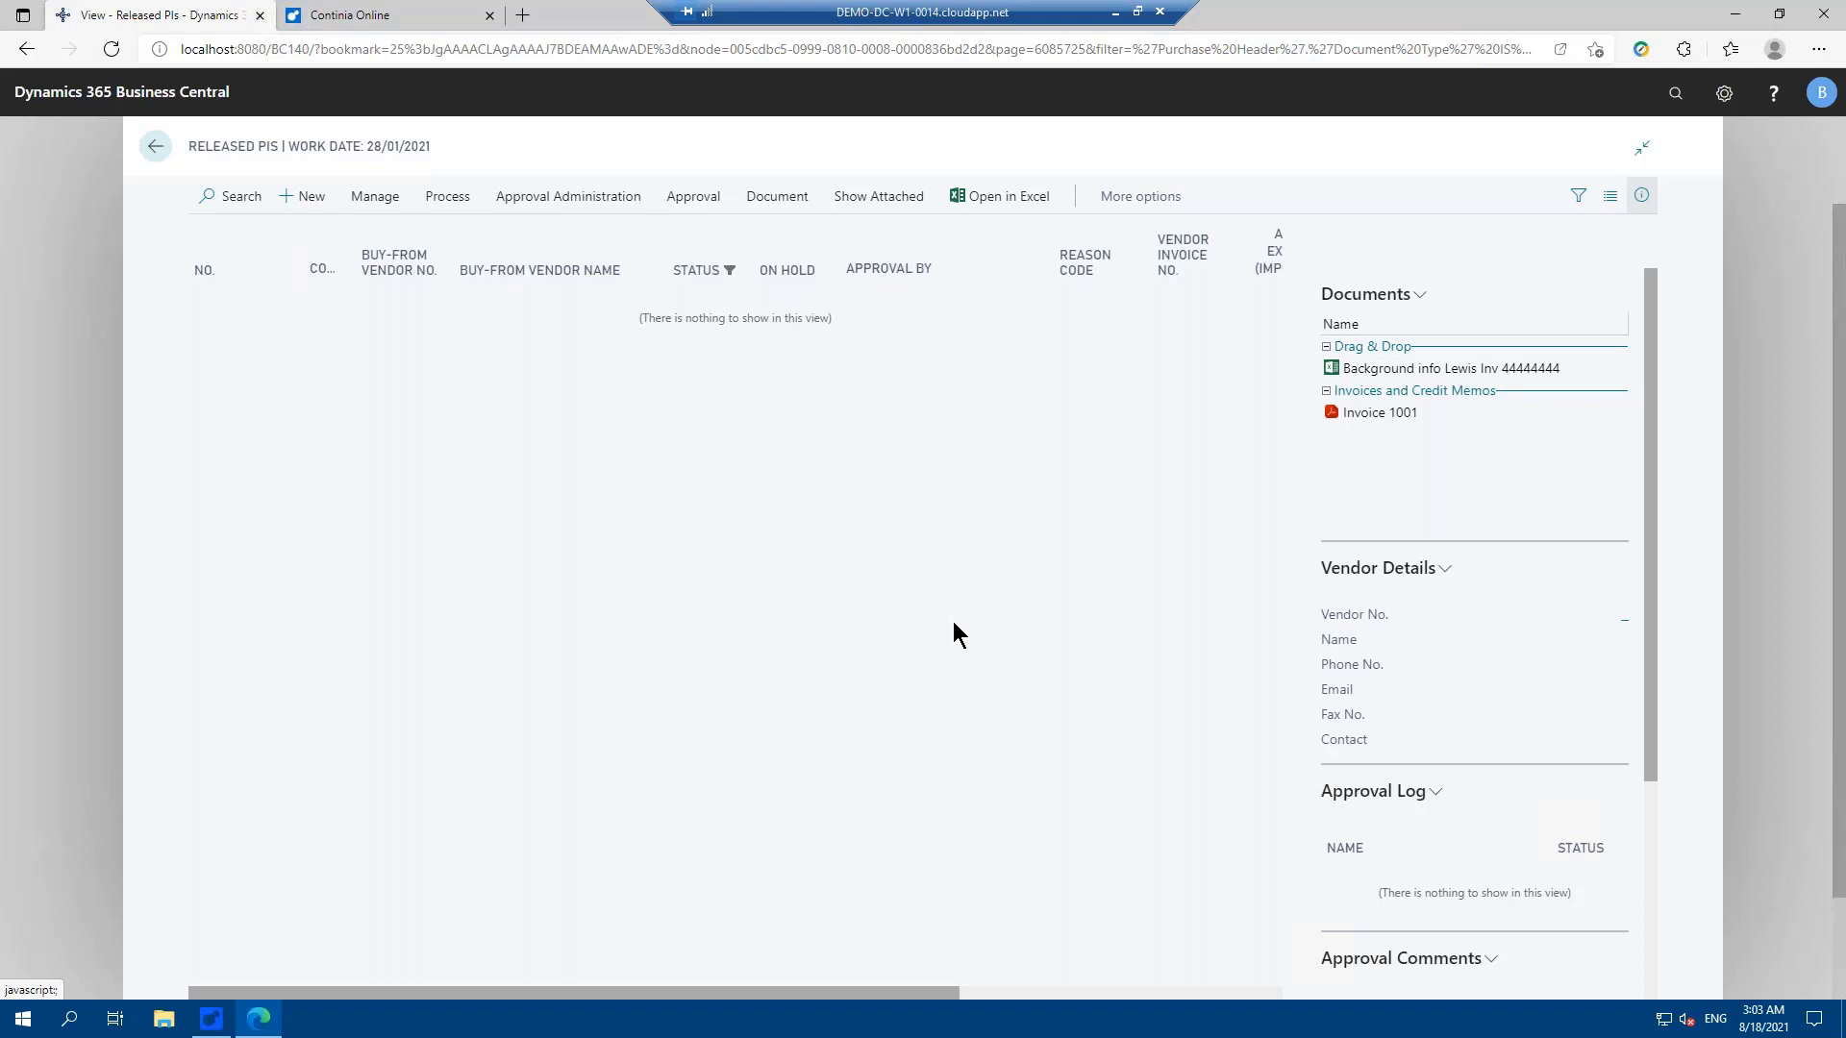
Step: Return to the Role Center, open the list of posted purchase invoices and sort it by No. in descending order
left_click(151, 146)
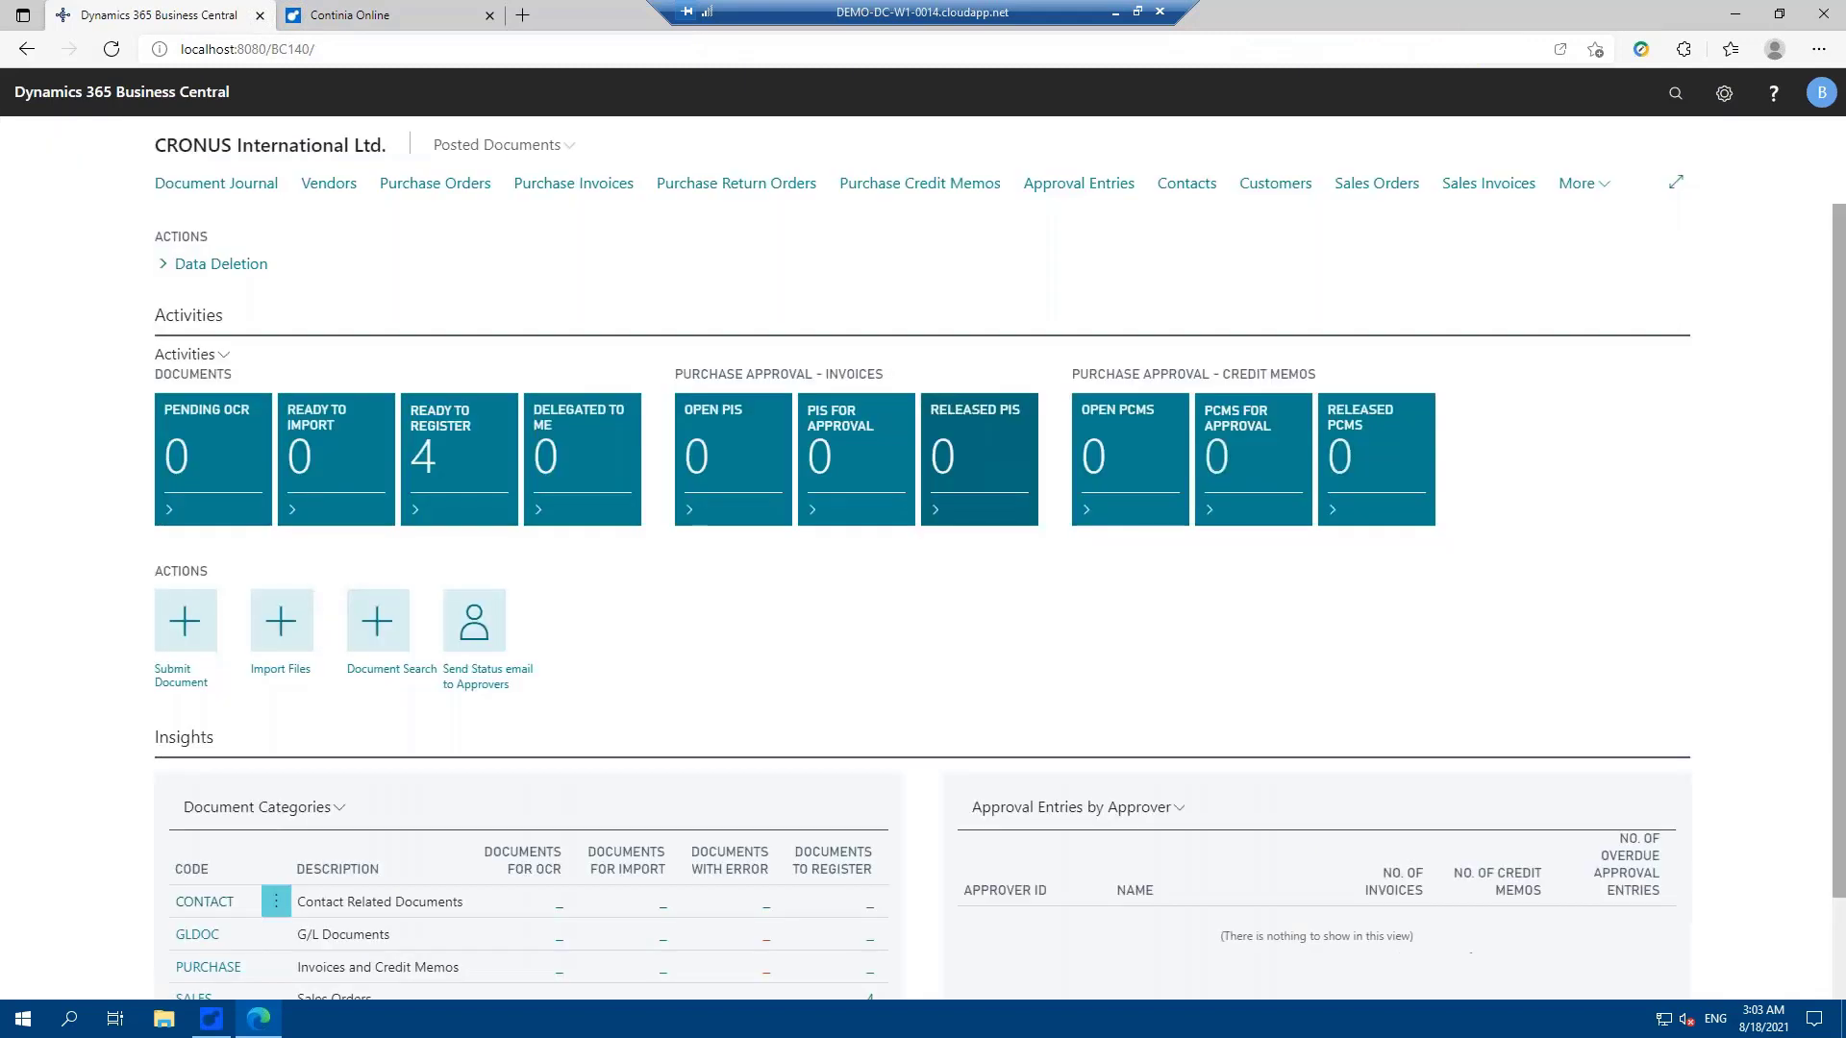
left_click(496, 146)
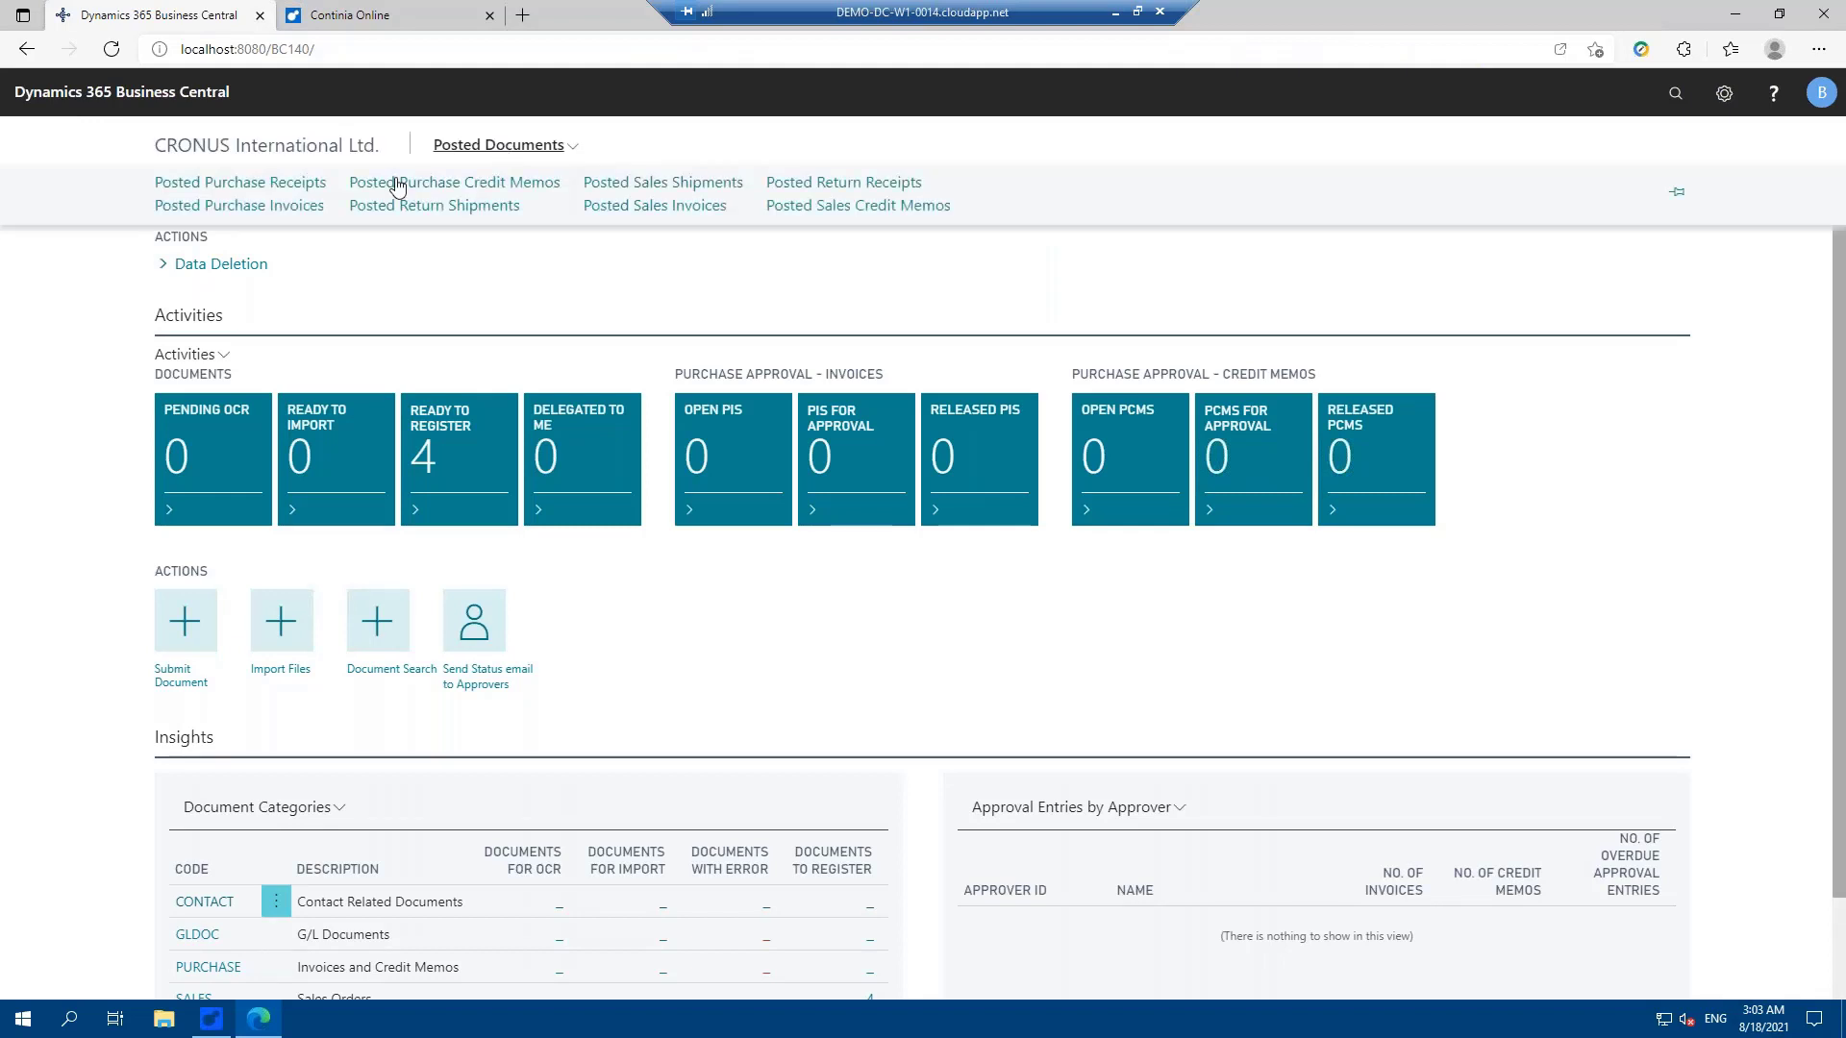
left_click(306, 205)
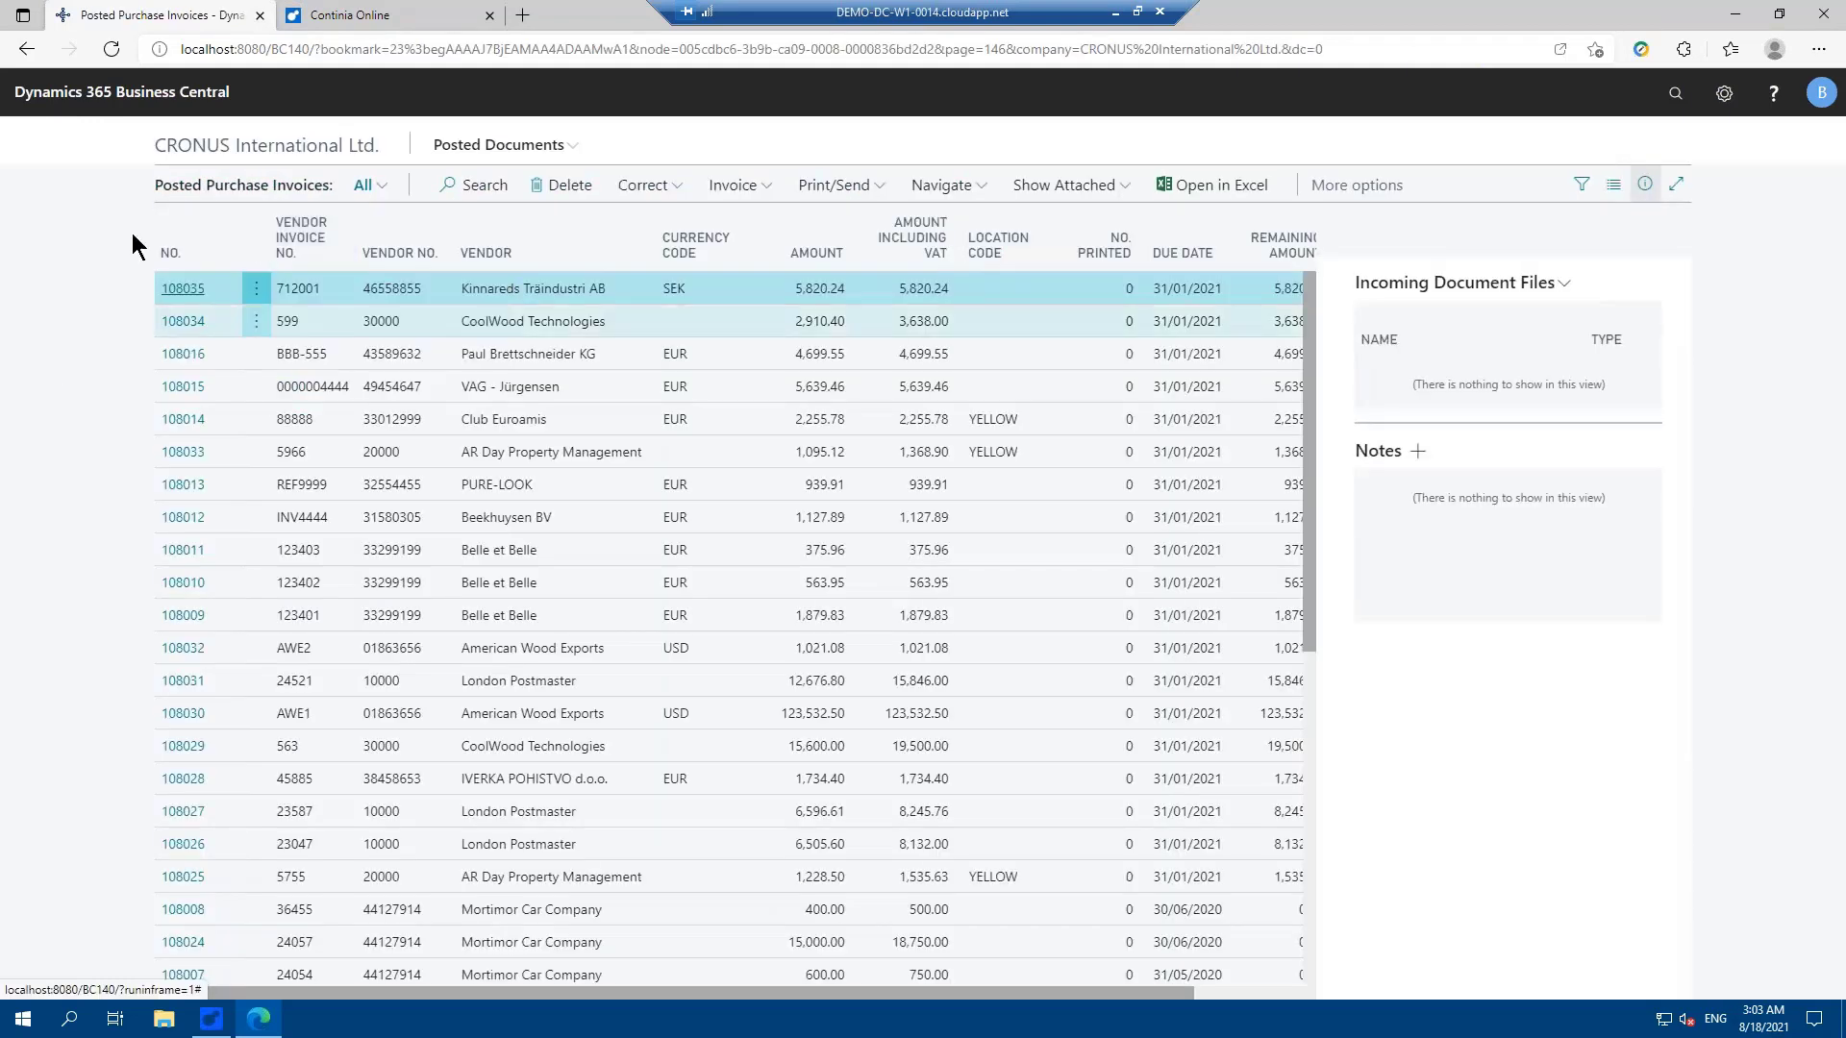
left_click(179, 252)
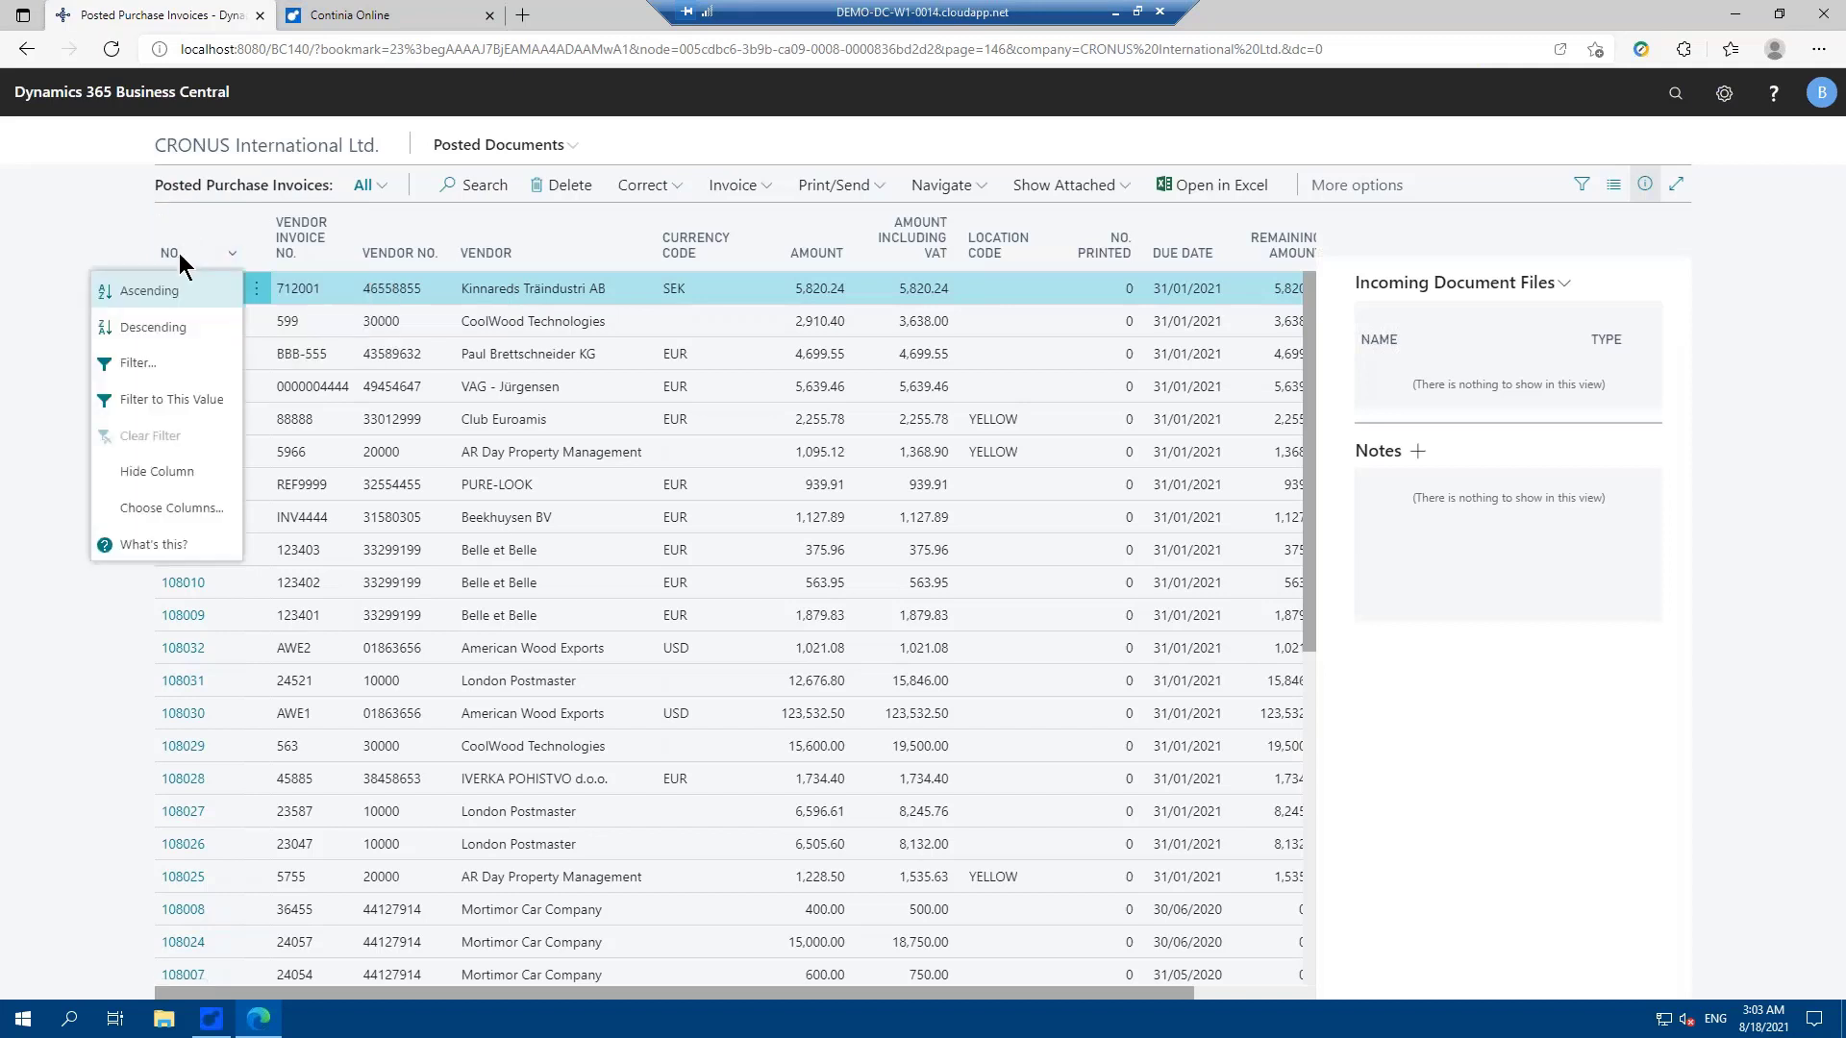
left_click(156, 335)
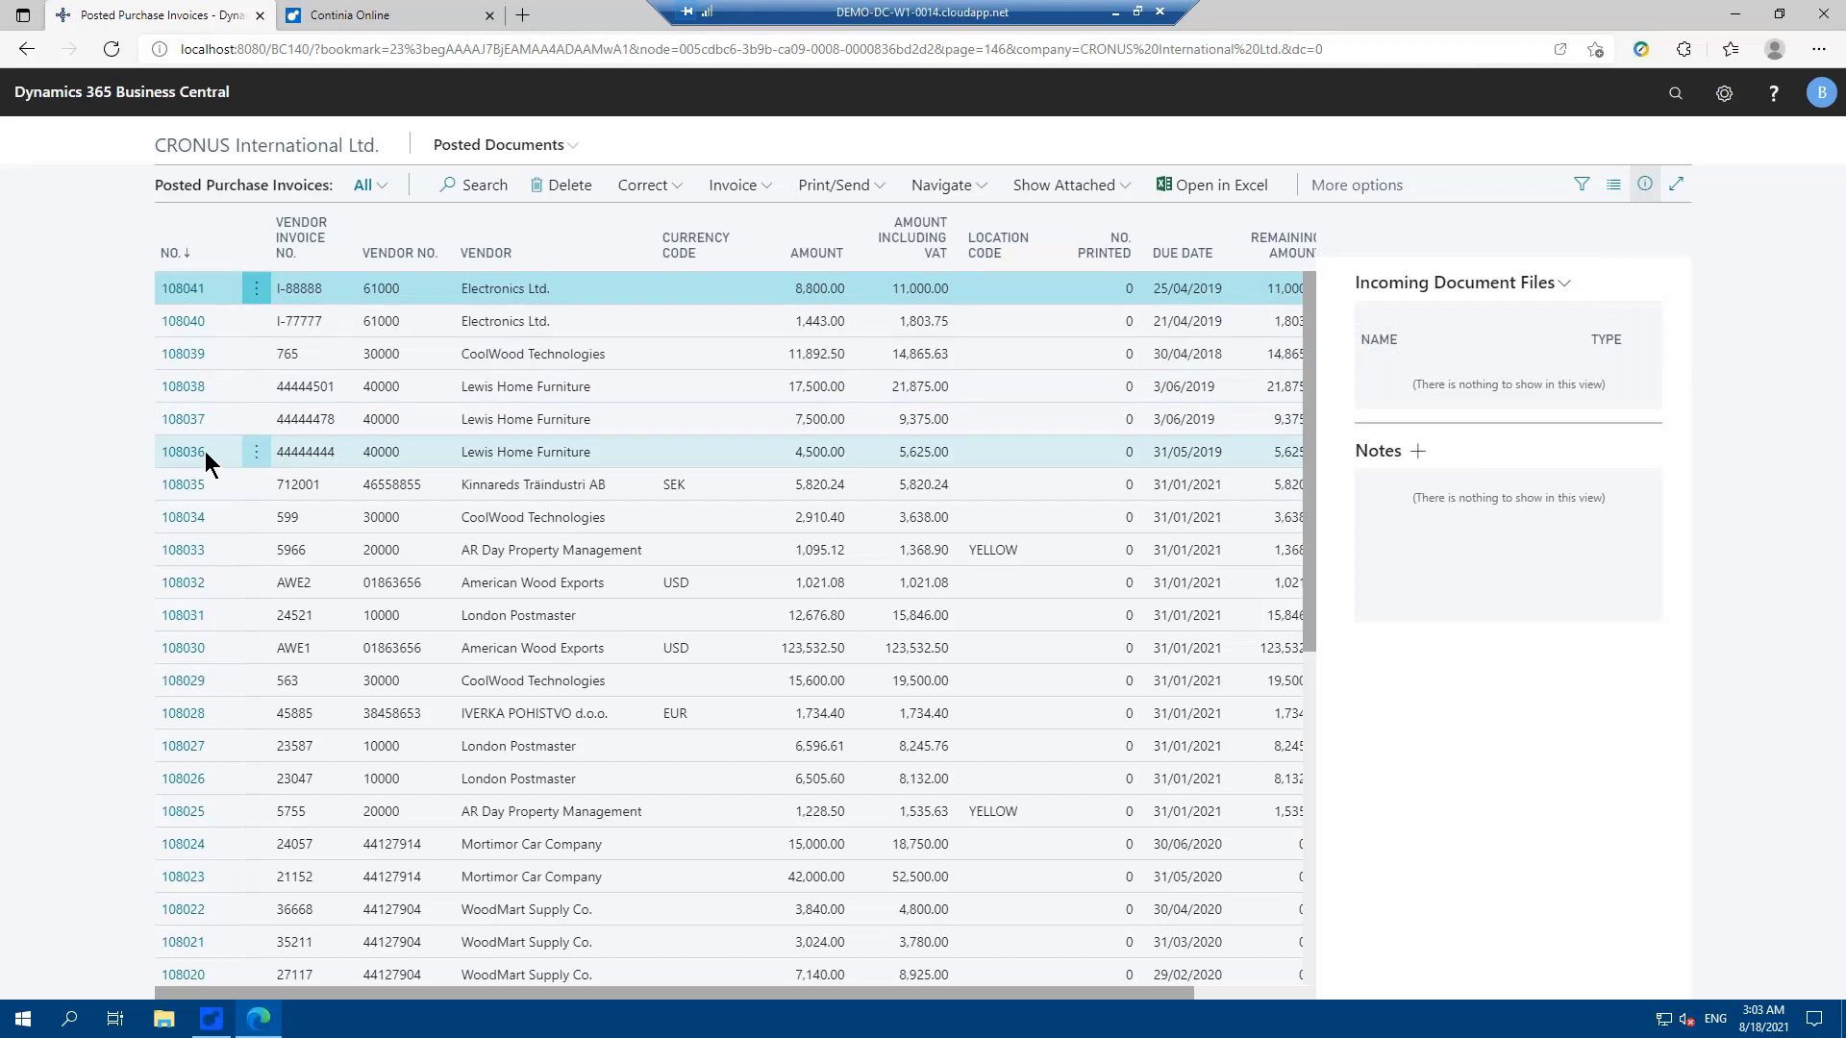
Step: Examine posted purchase invoice 108036 from Lewis Home Furniture and its attached files, and go back to the Role Center
left_click(500, 461)
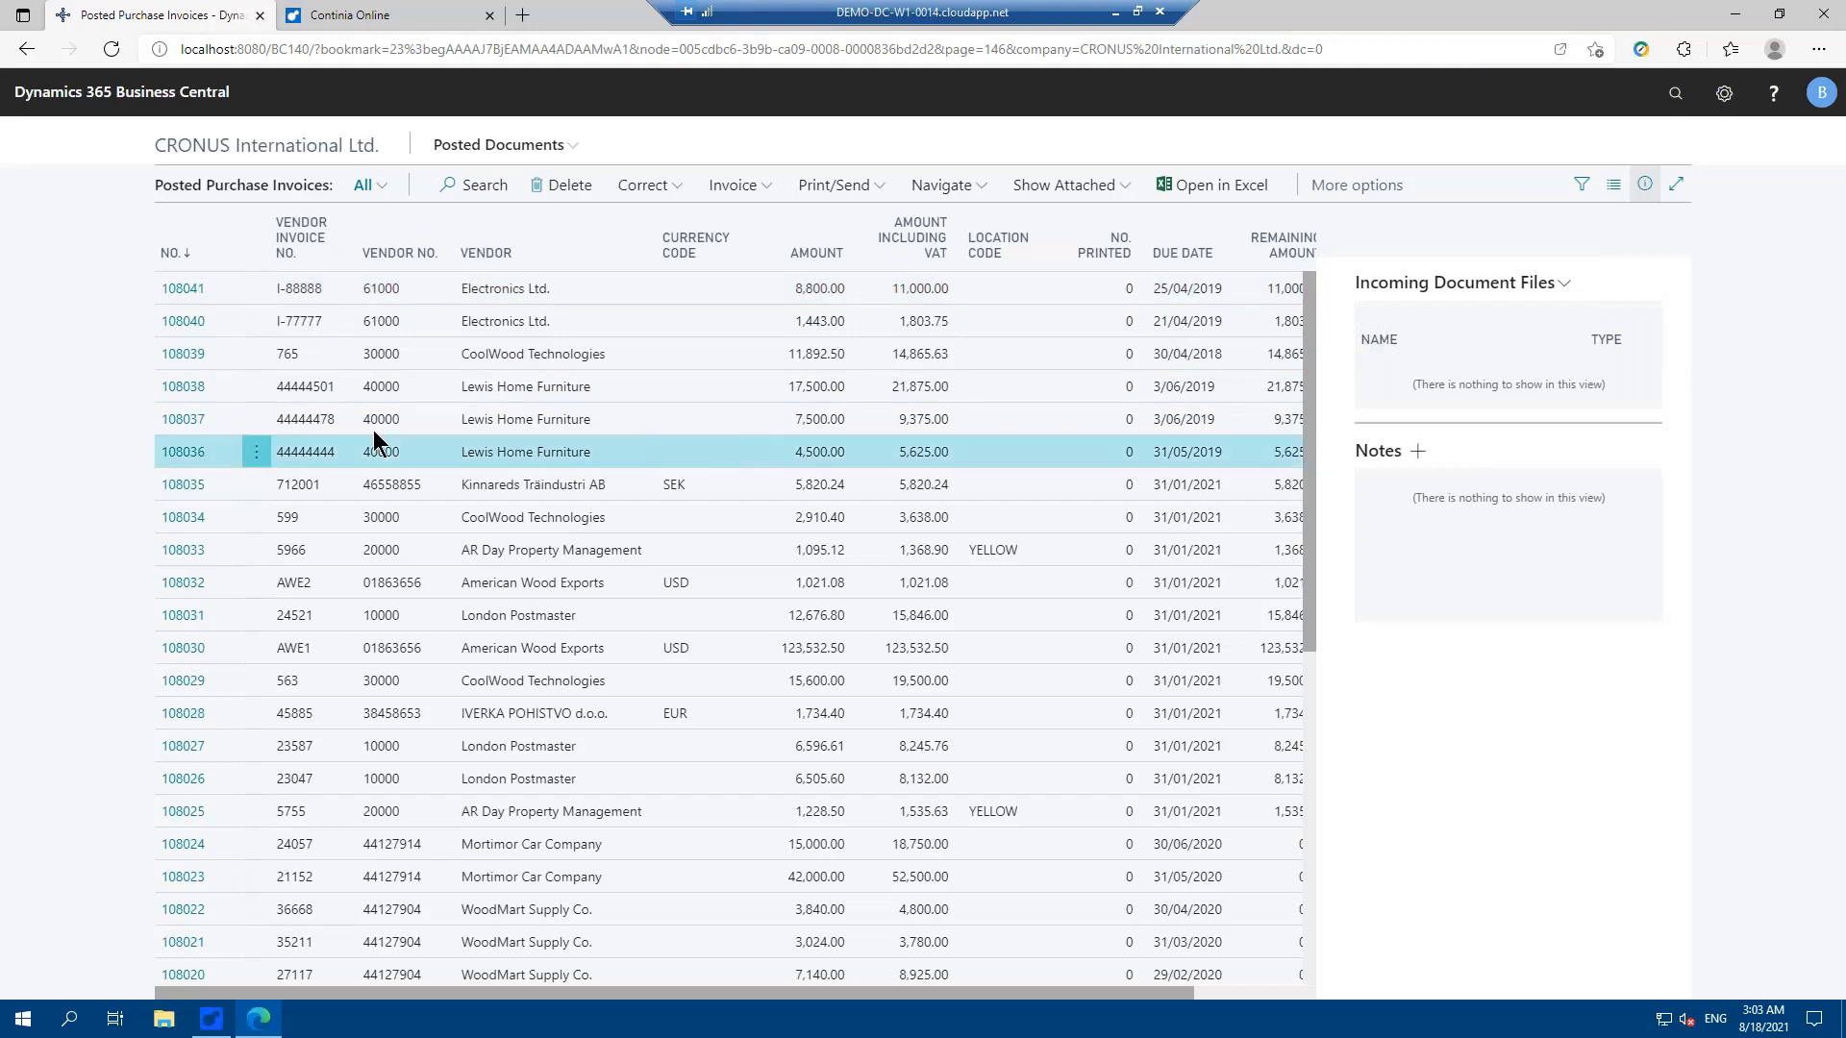
left_click(187, 456)
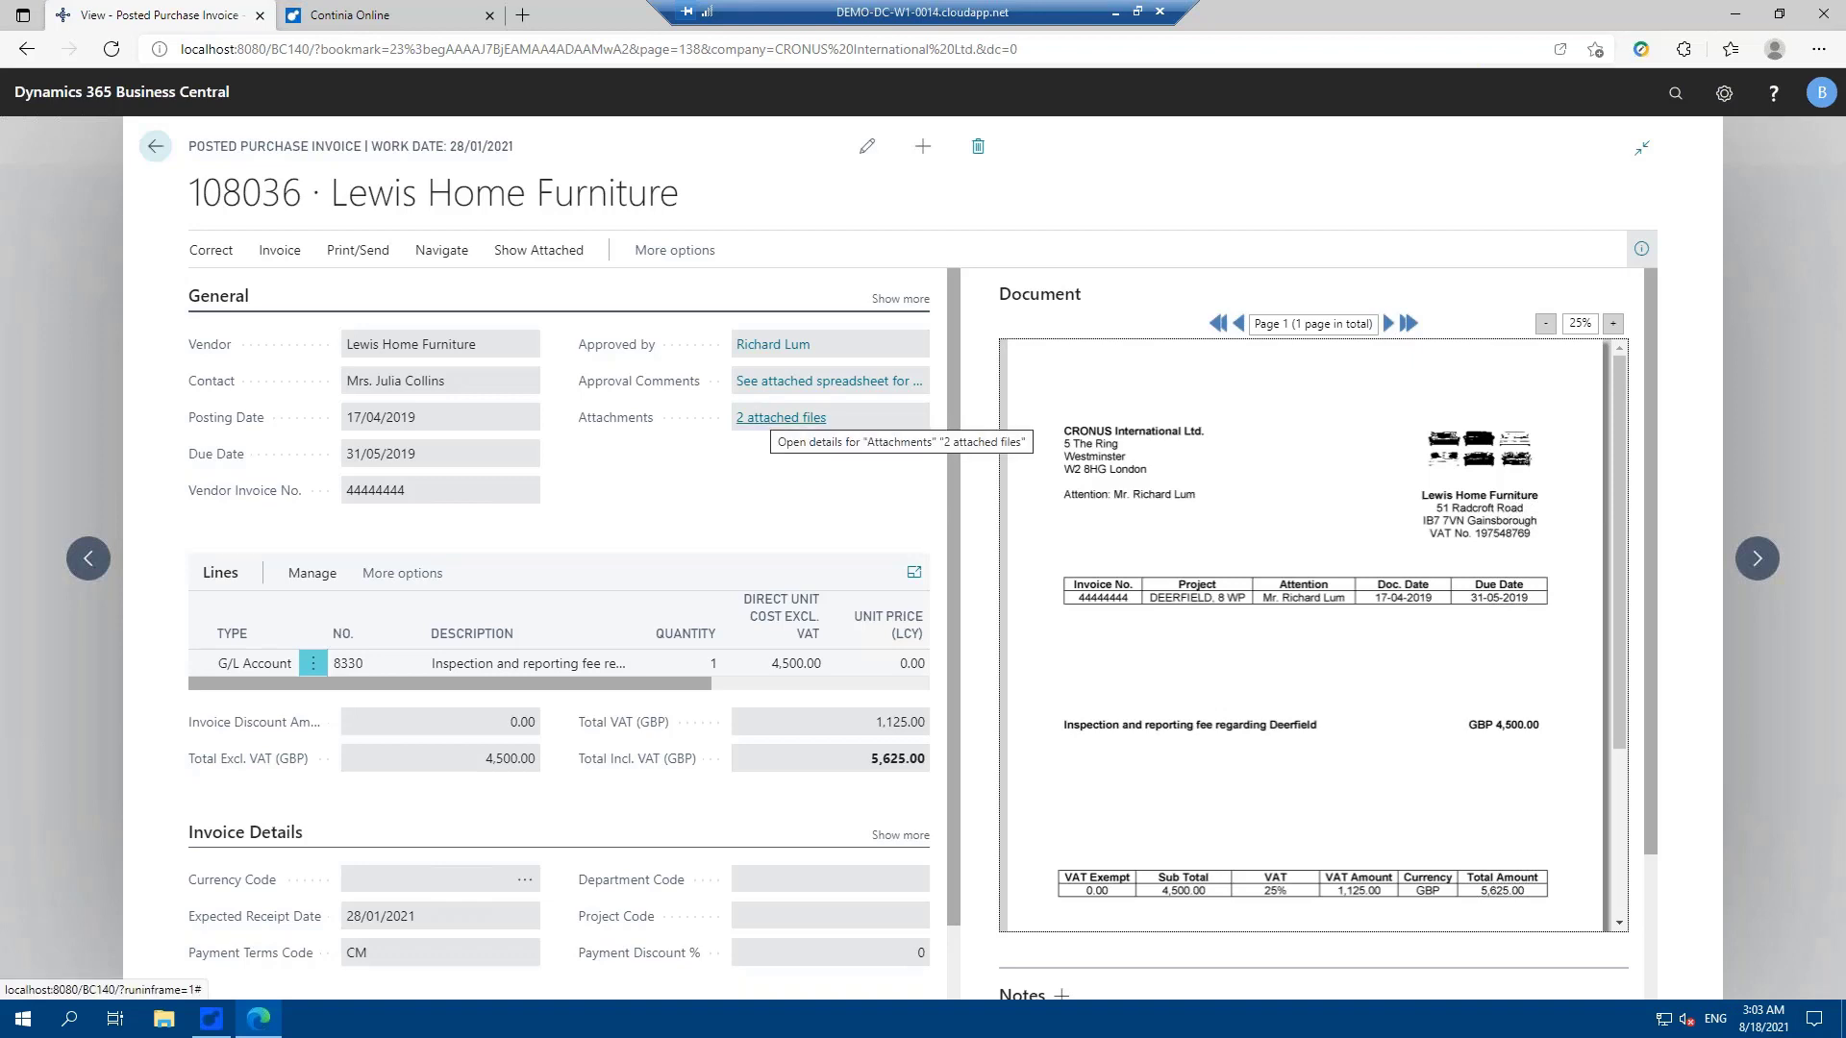
left_click(757, 420)
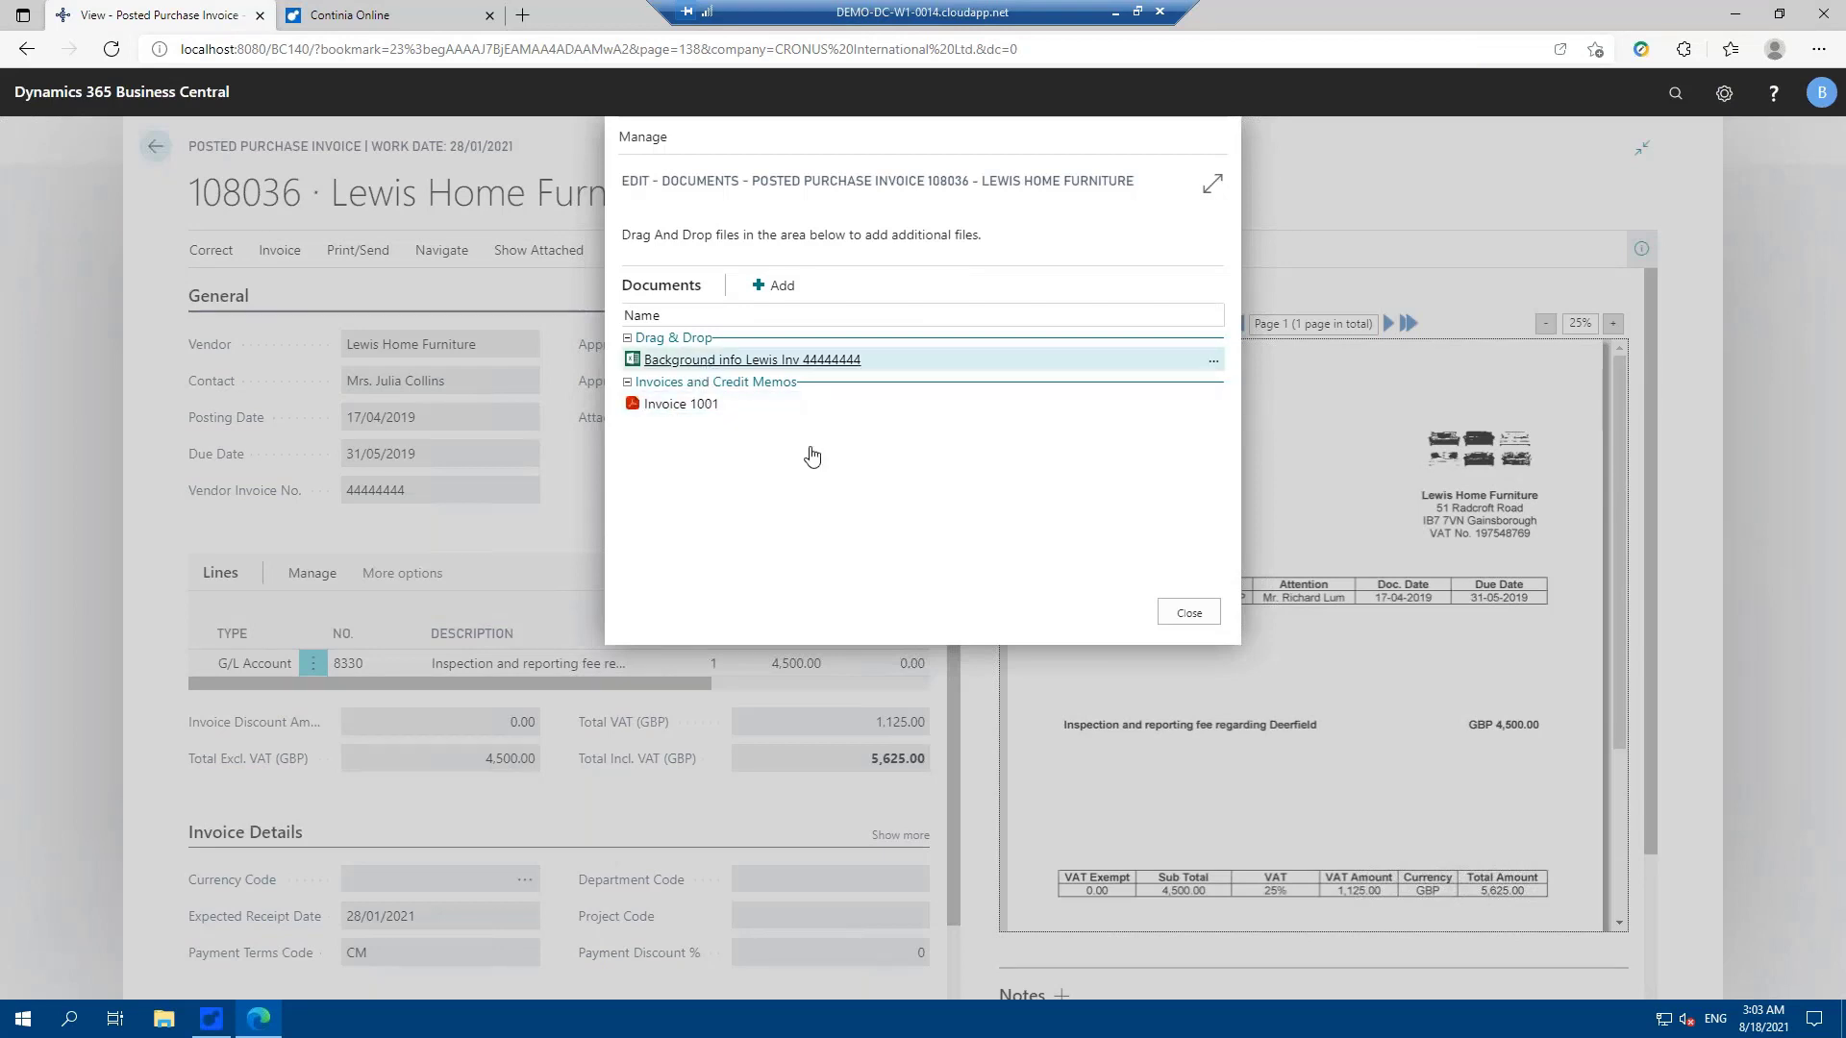
left_click(1187, 613)
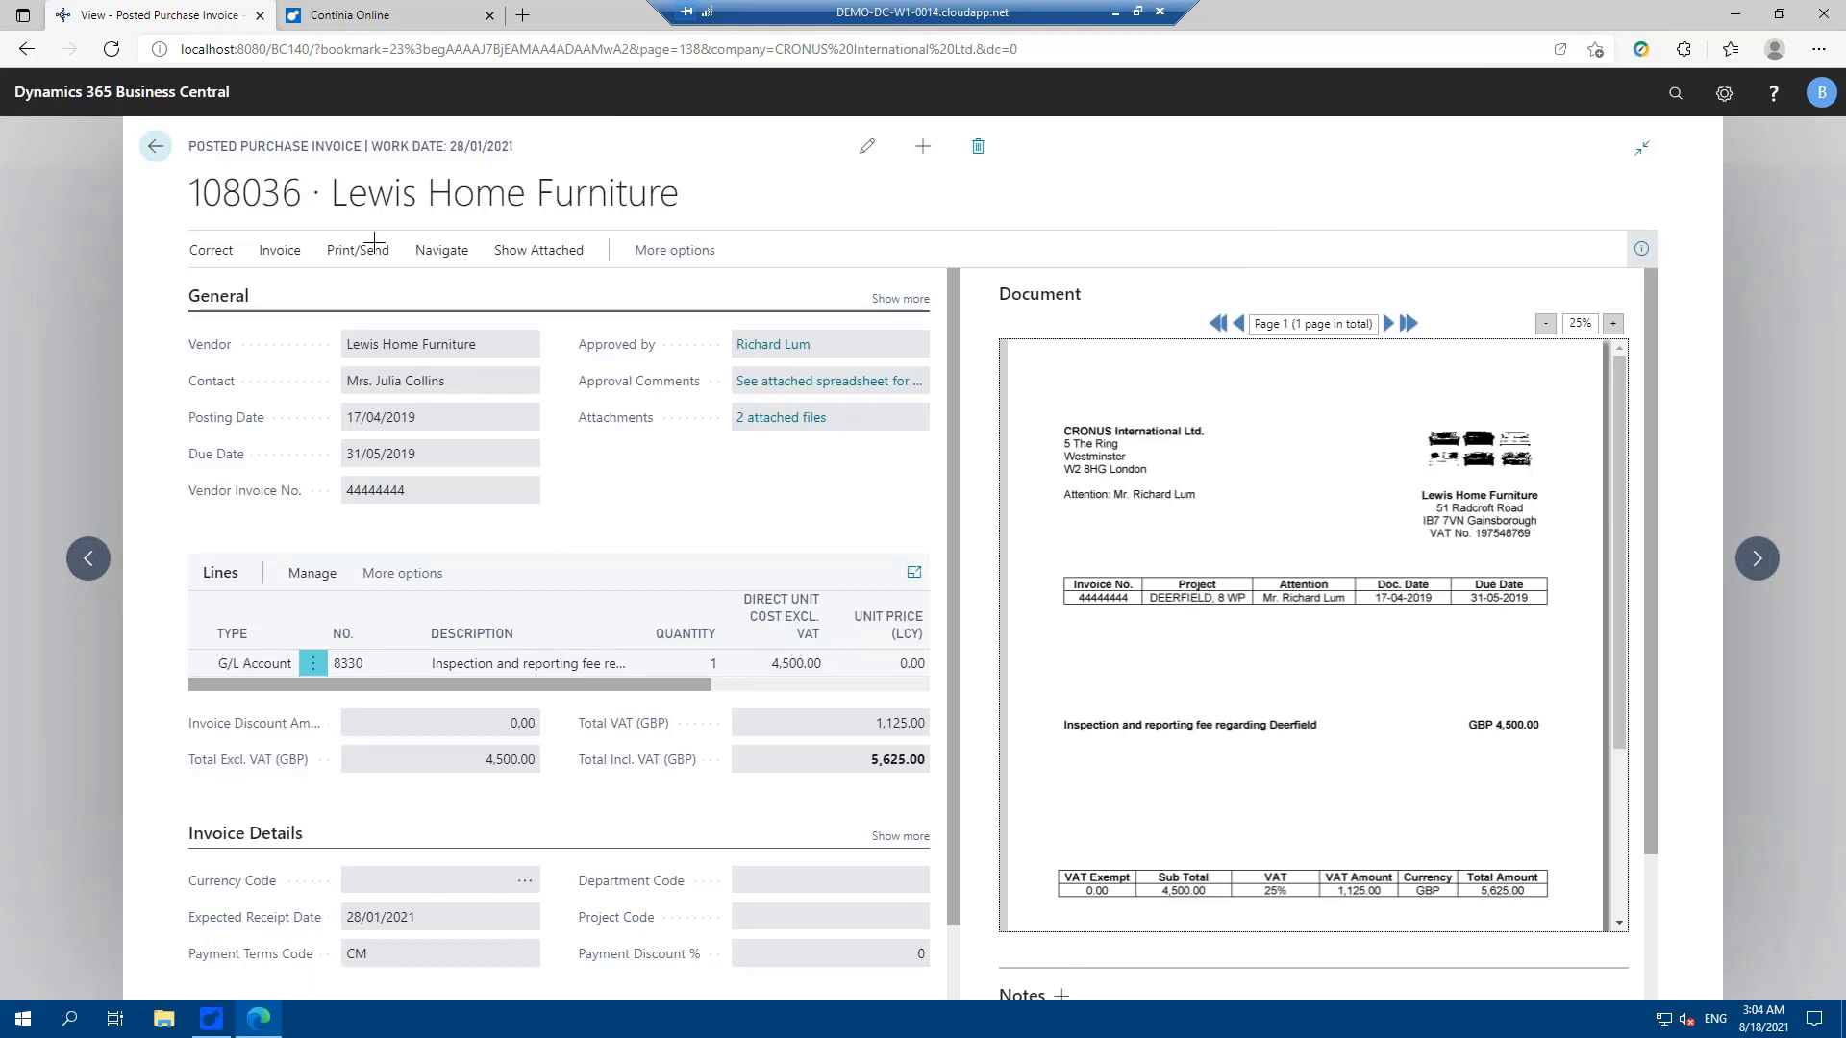
left_click(155, 146)
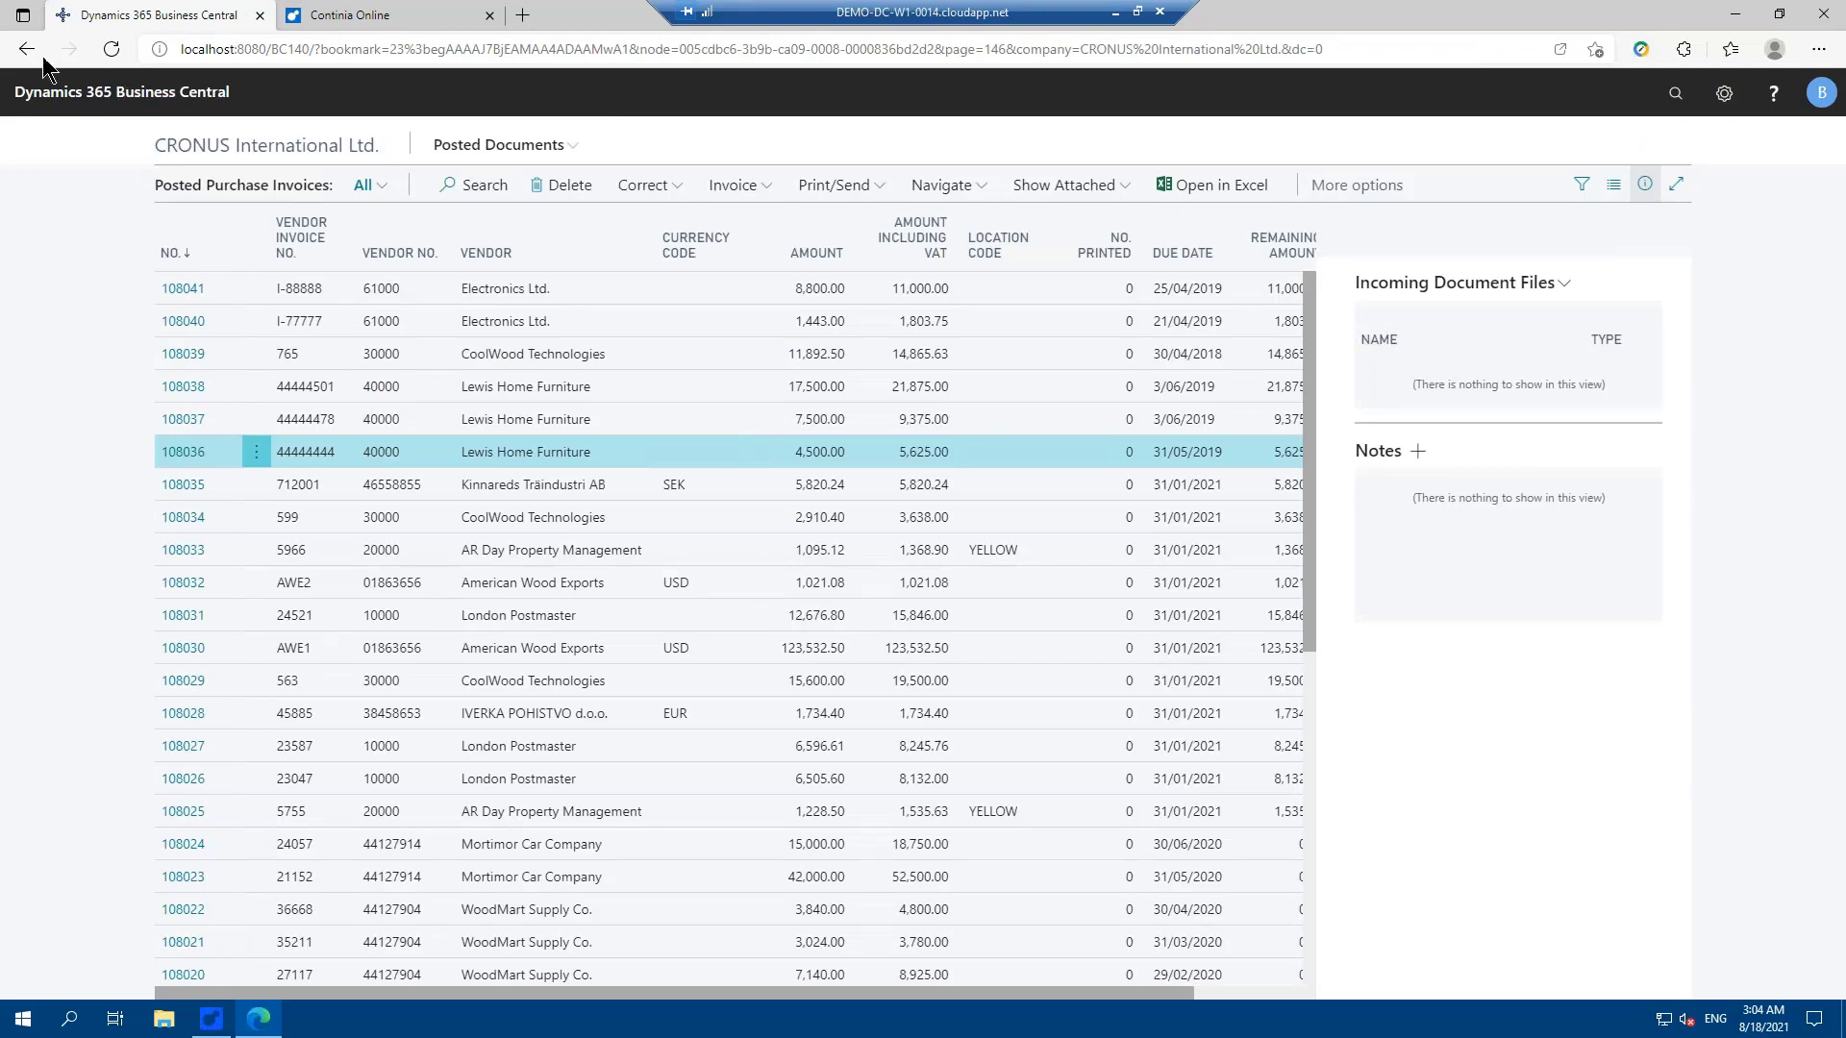
left_click(80, 150)
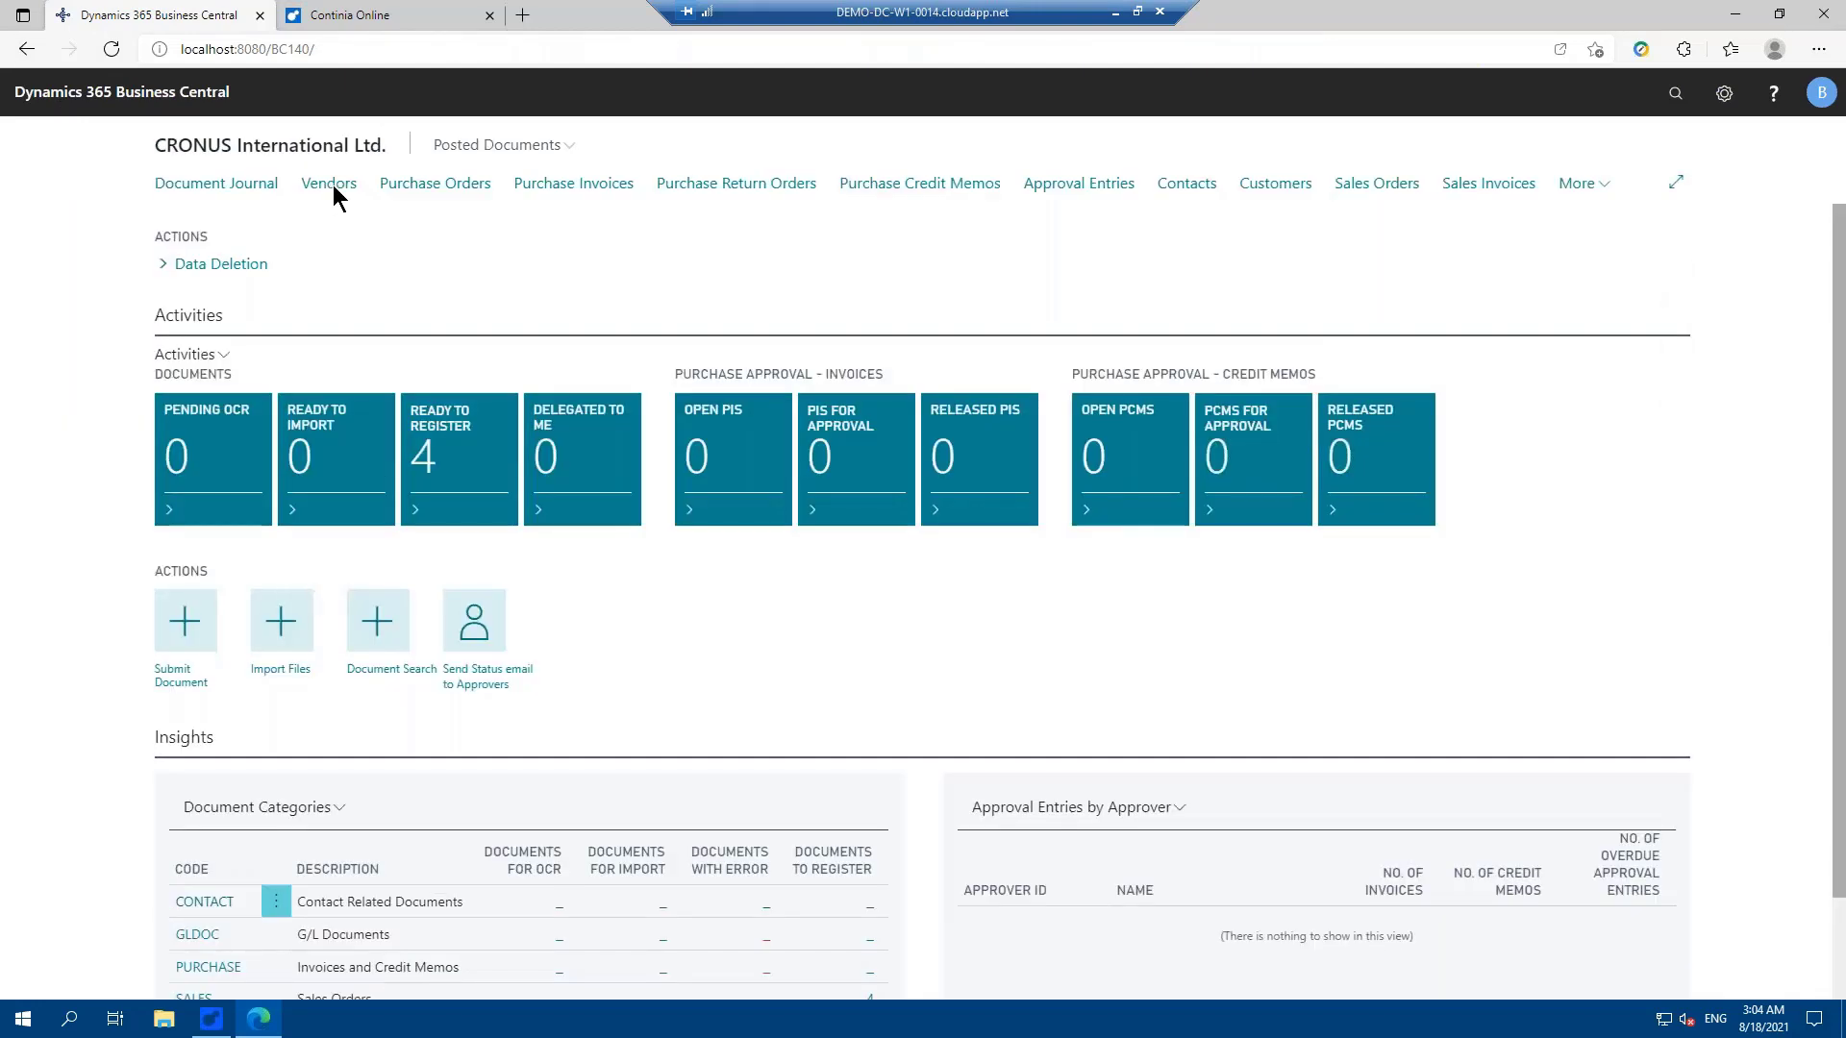
Step: Open the vendor list and filter it on No. with 30000|40000|61000
left_click(330, 188)
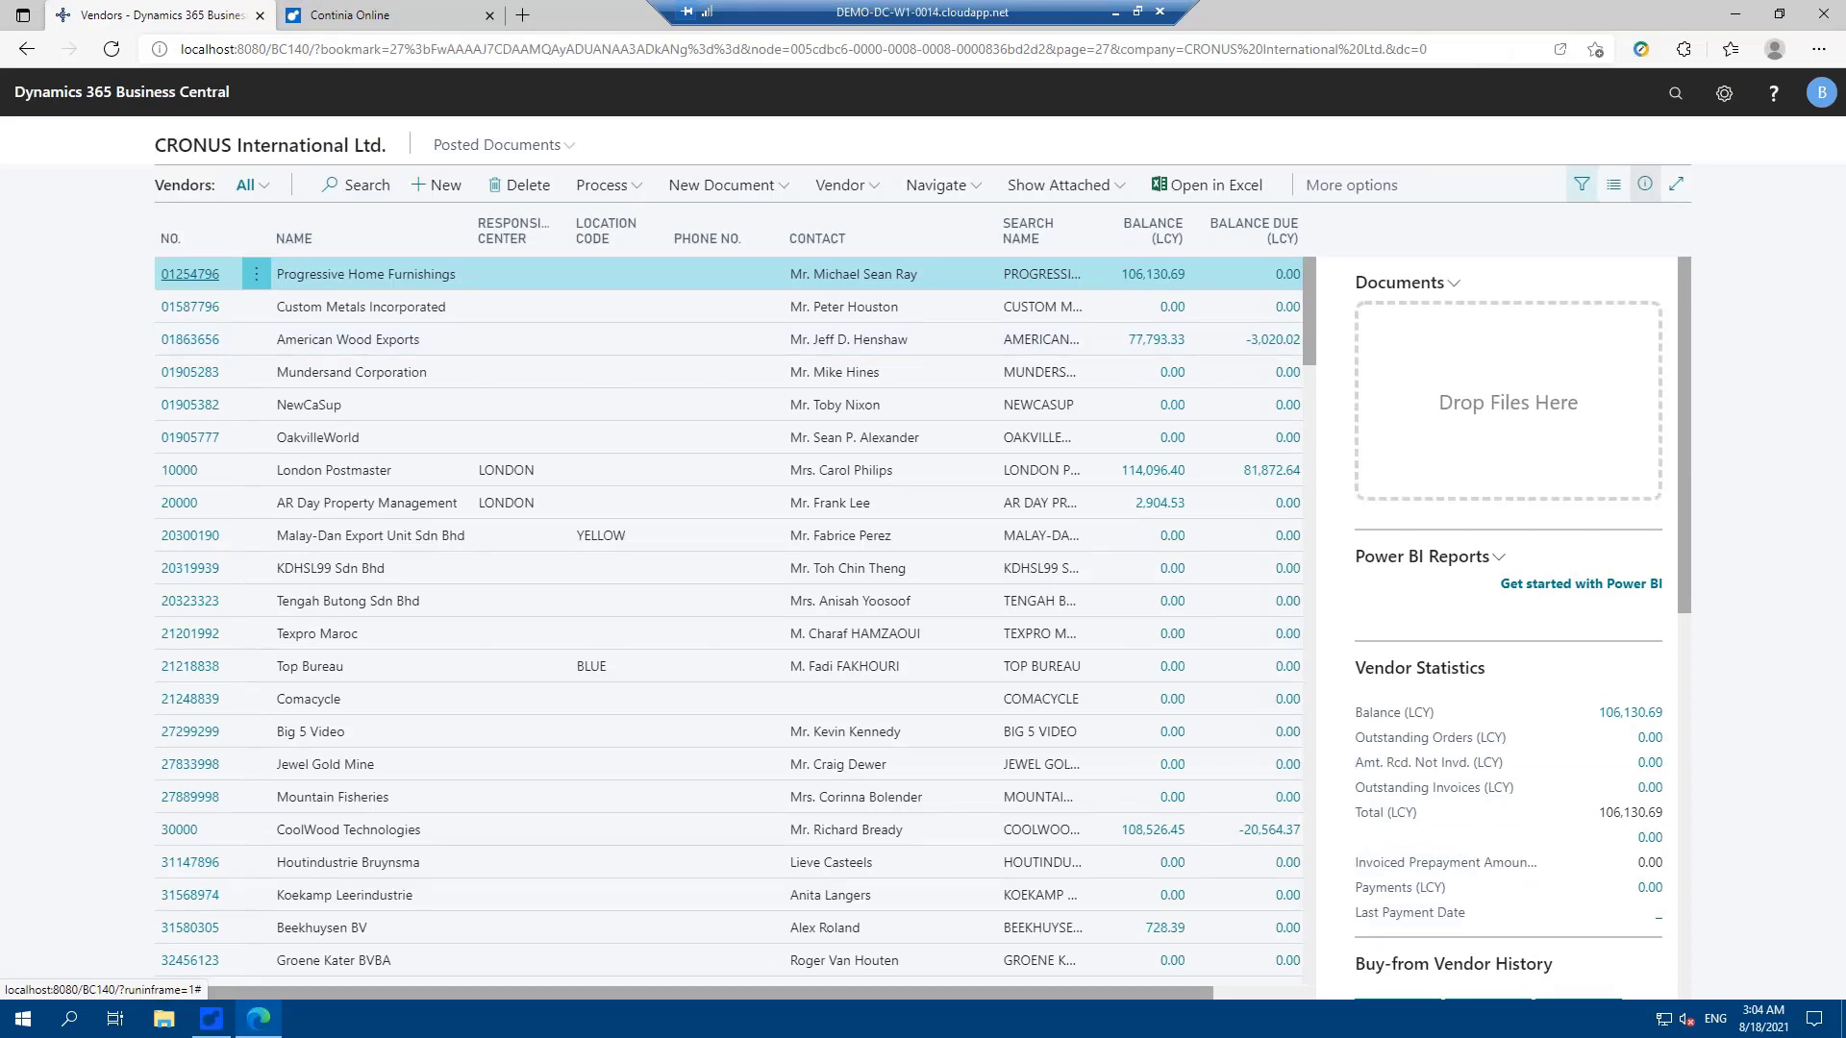
left_click(1582, 184)
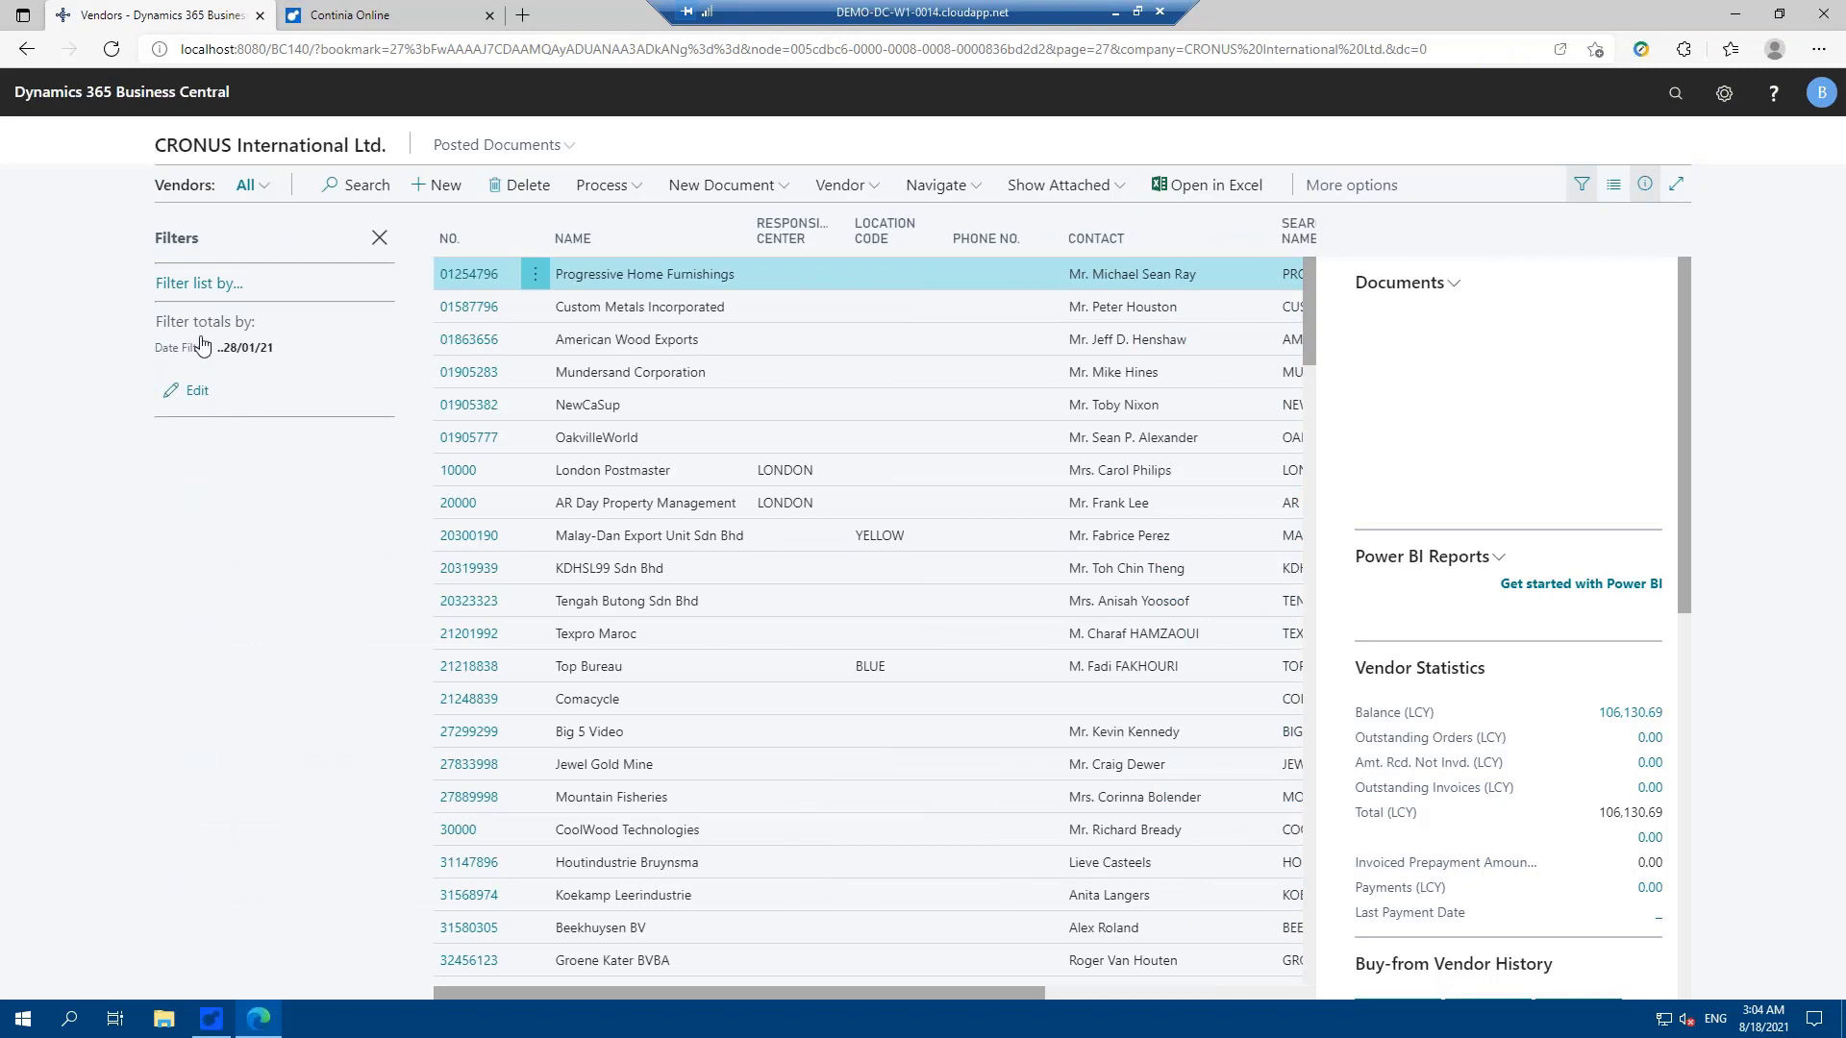
left_click(197, 284)
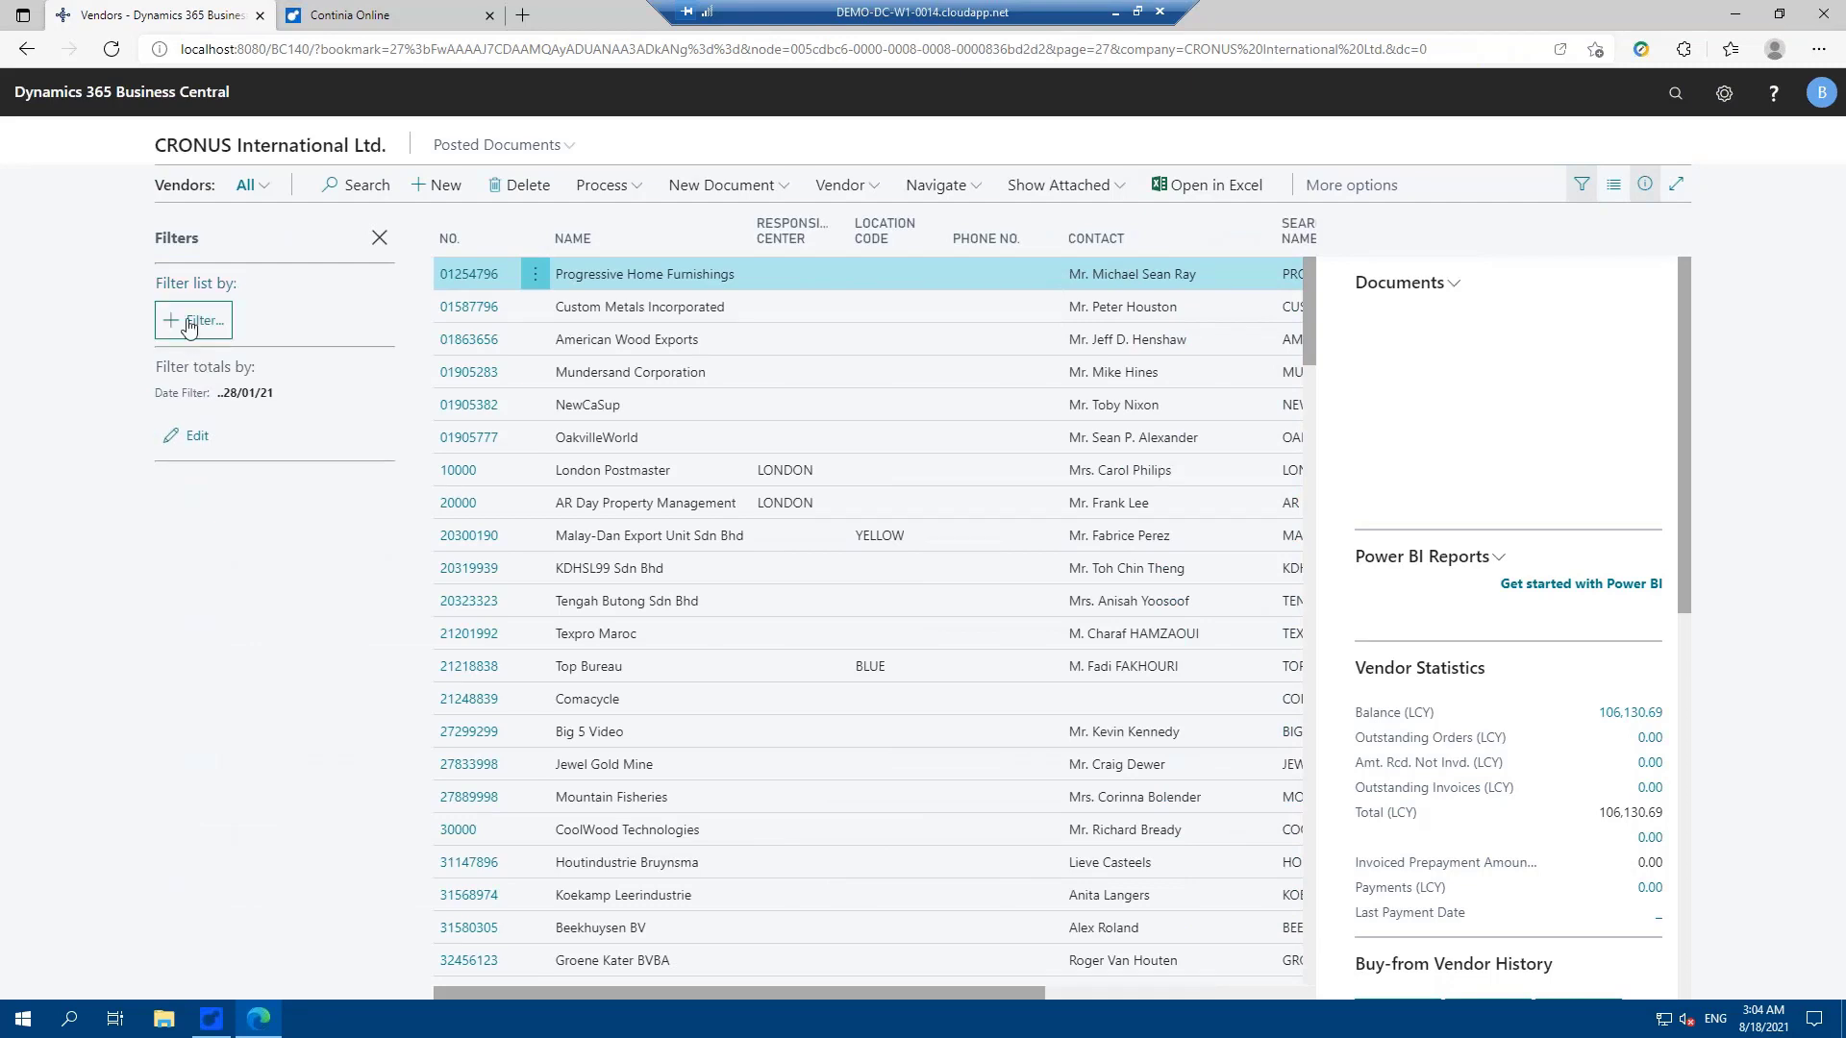
left_click(189, 327)
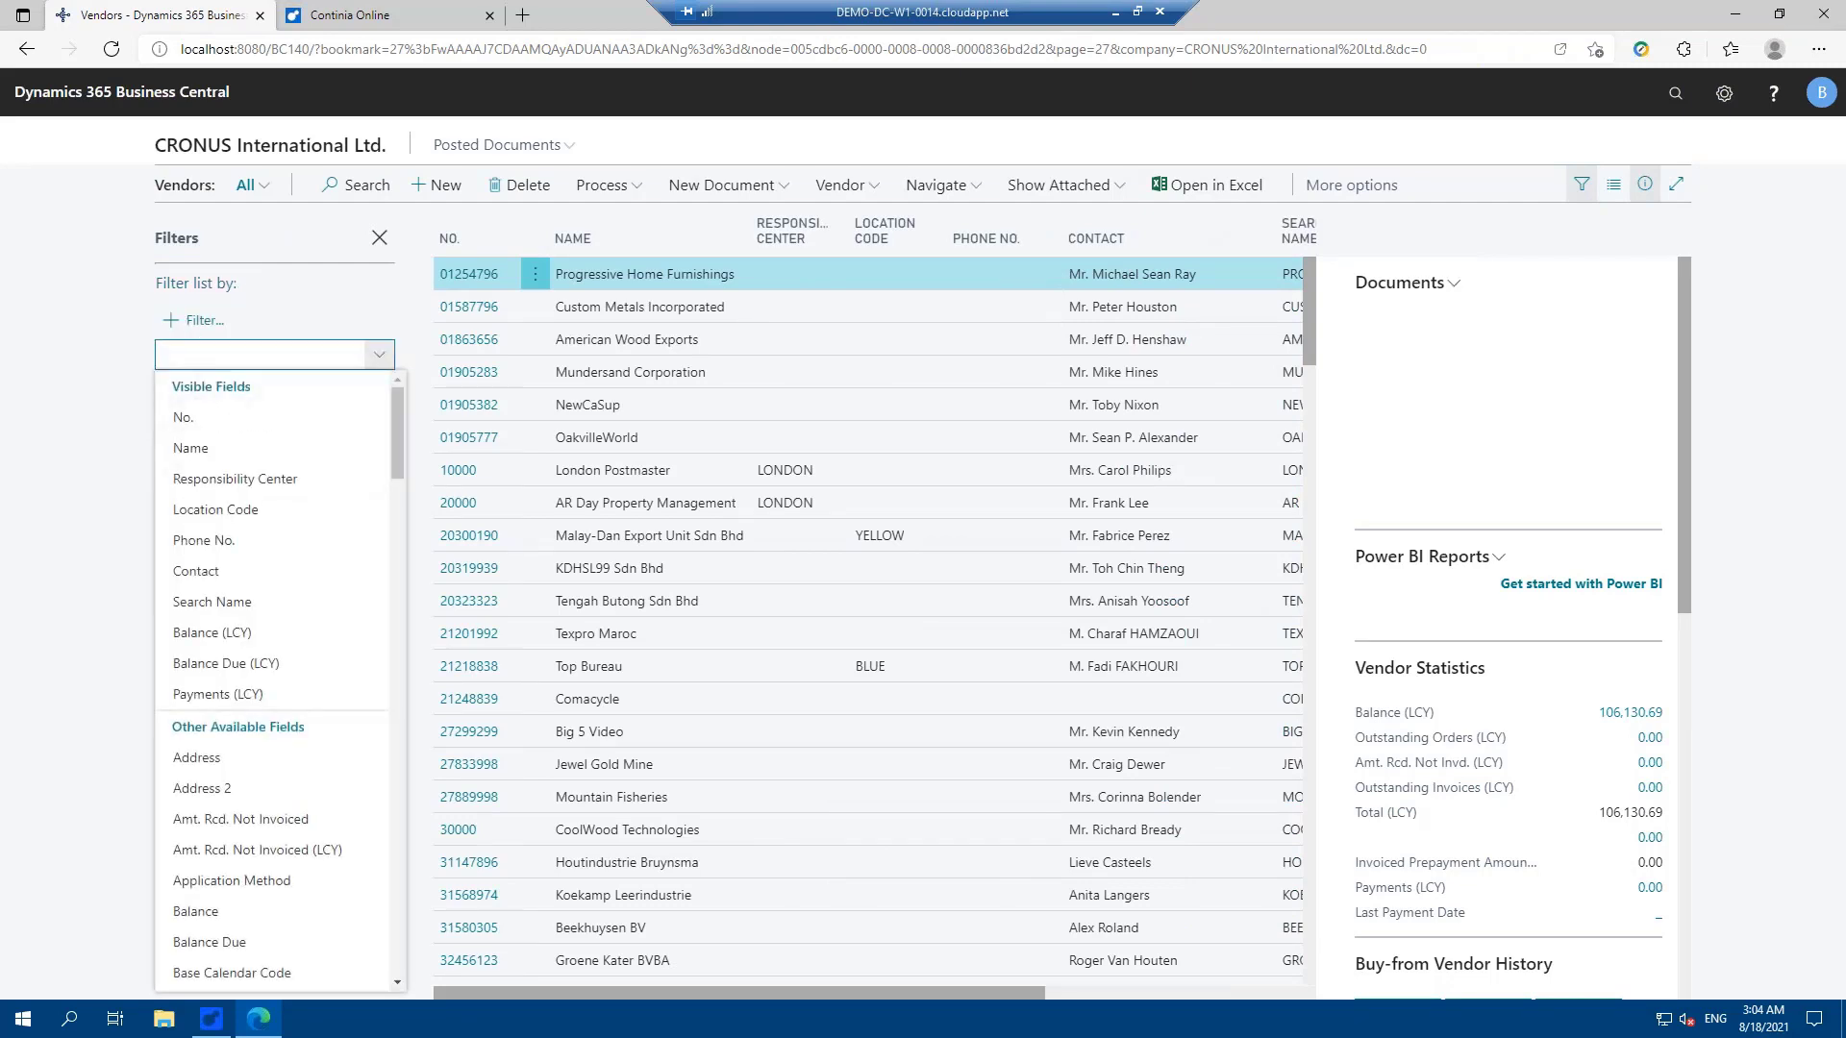
left_click(200, 415)
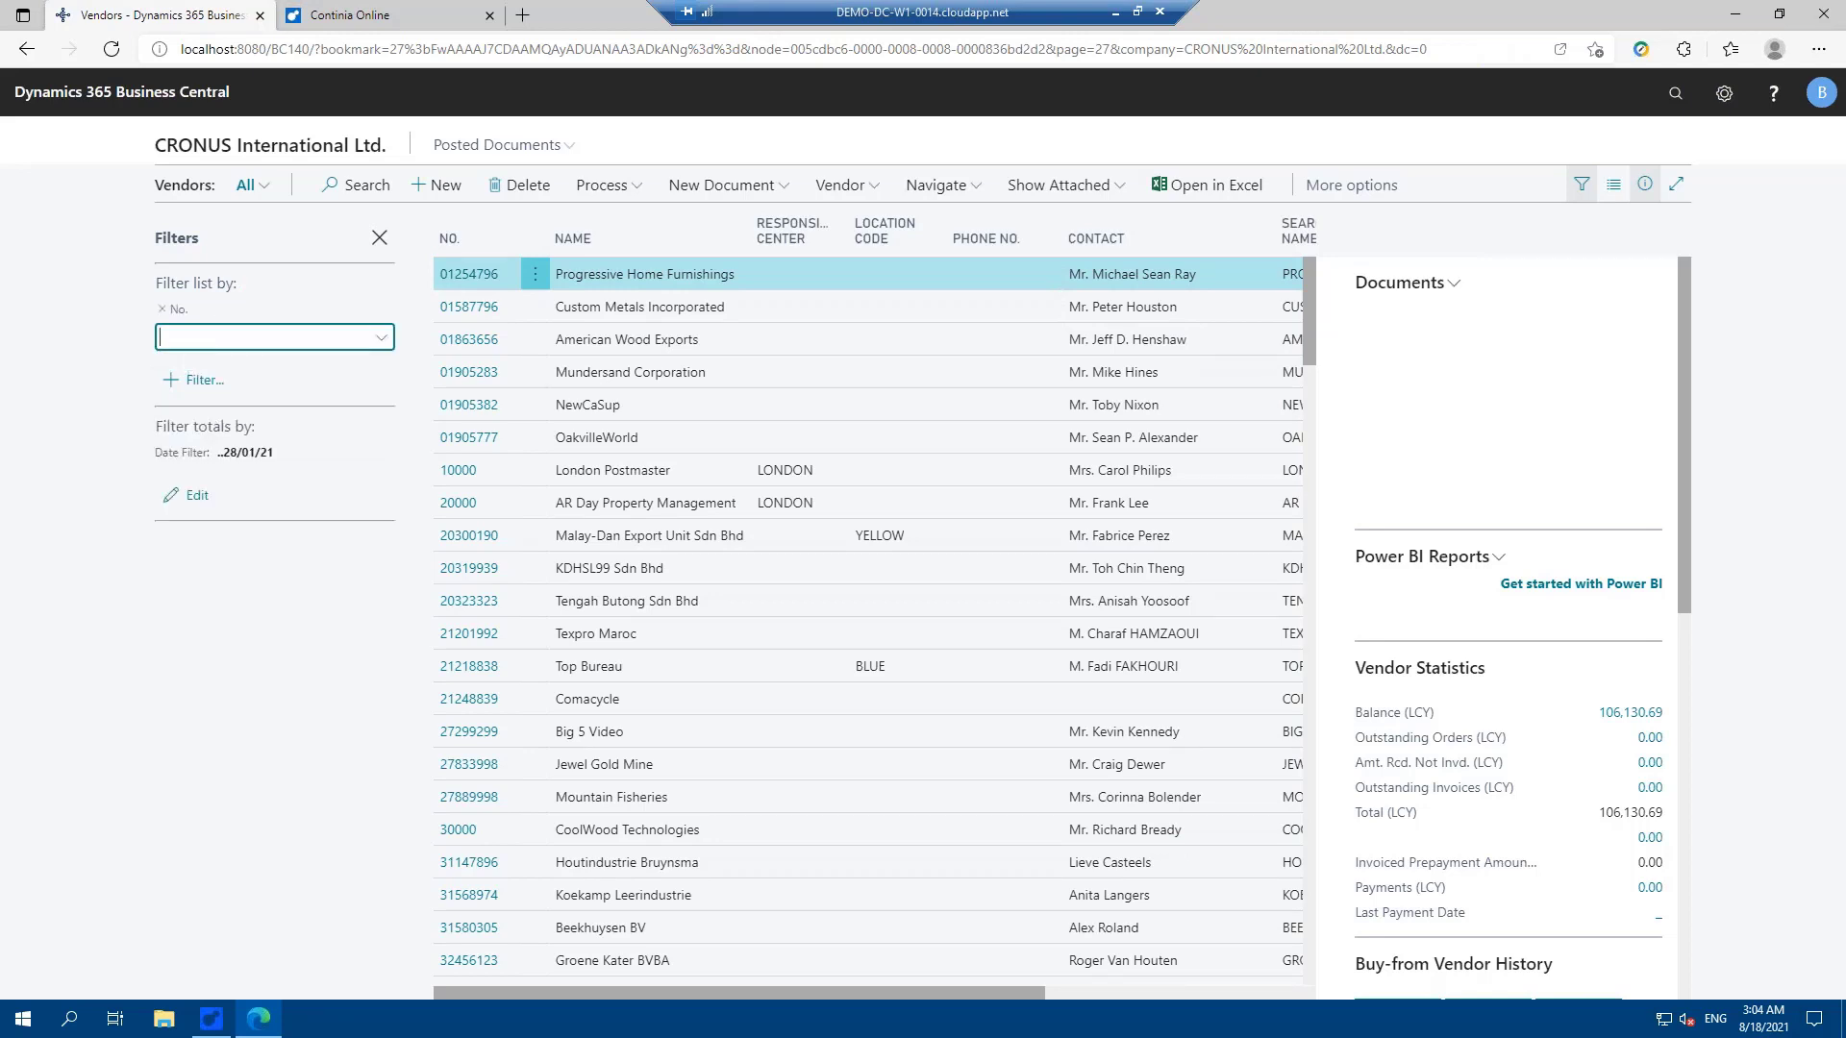
type("30000")
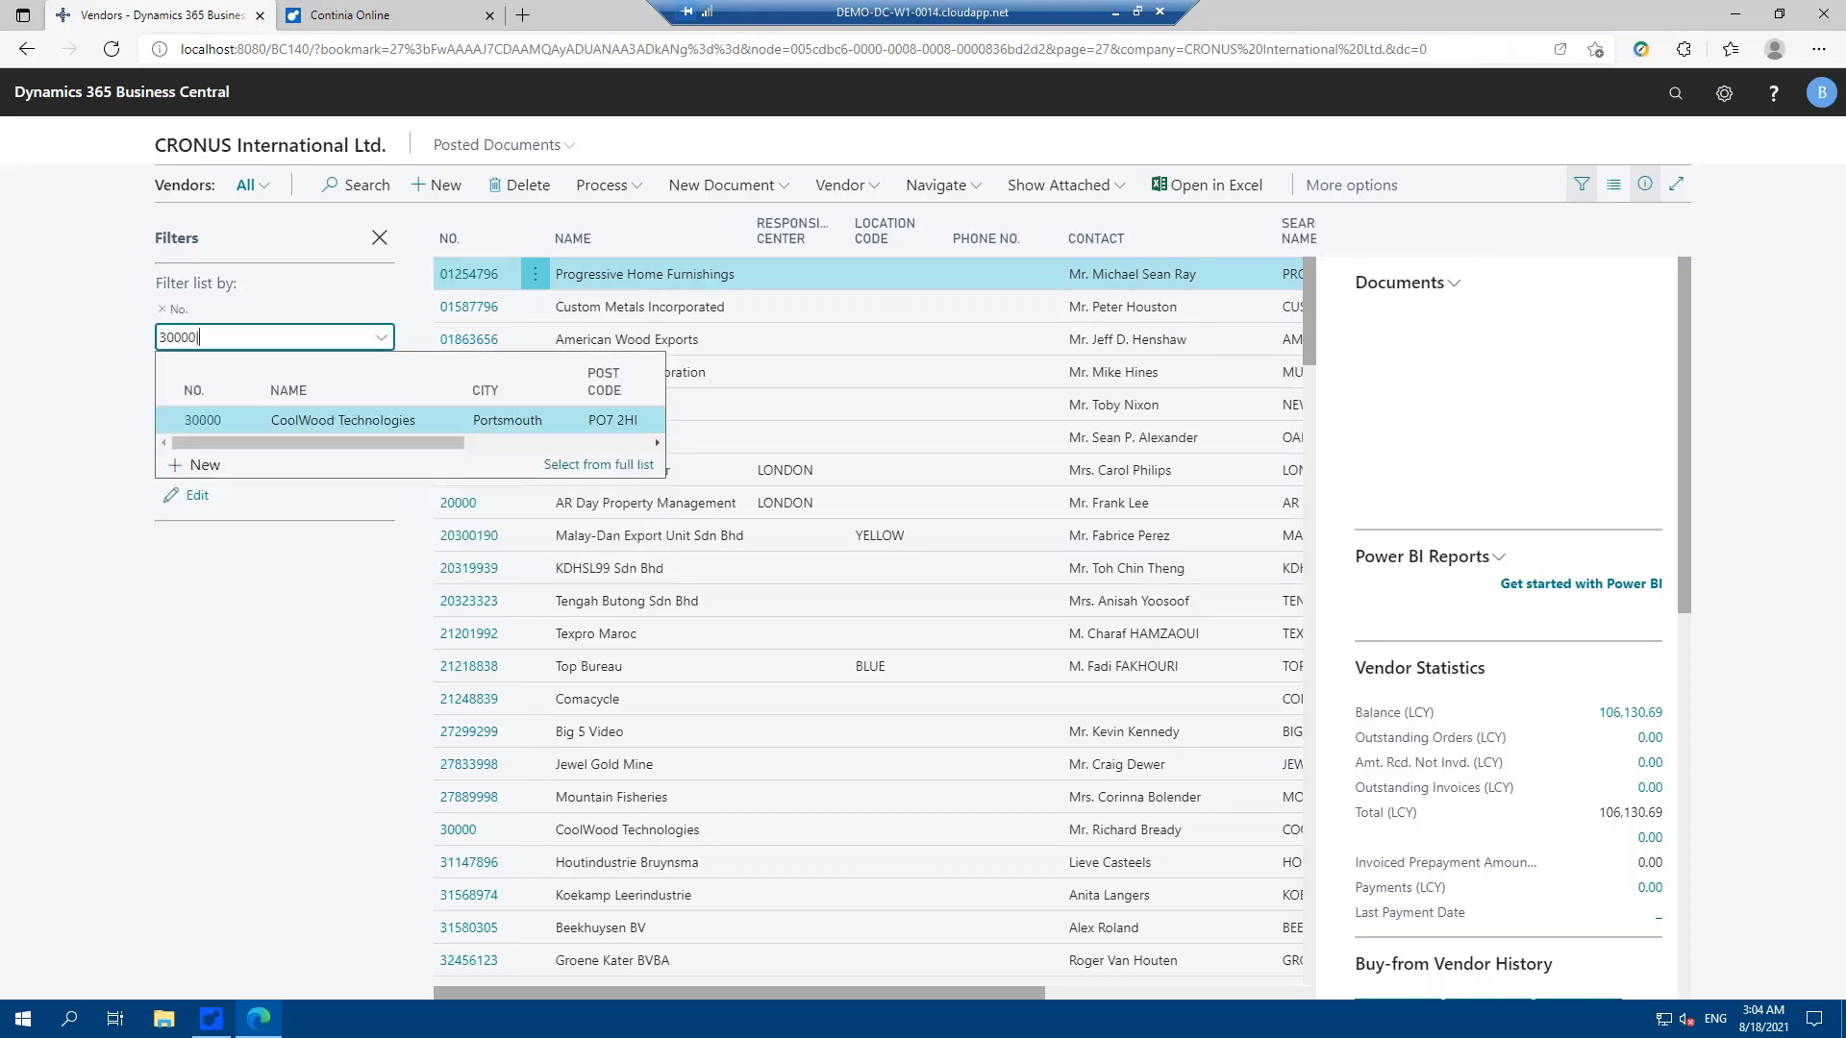
type("|40000")
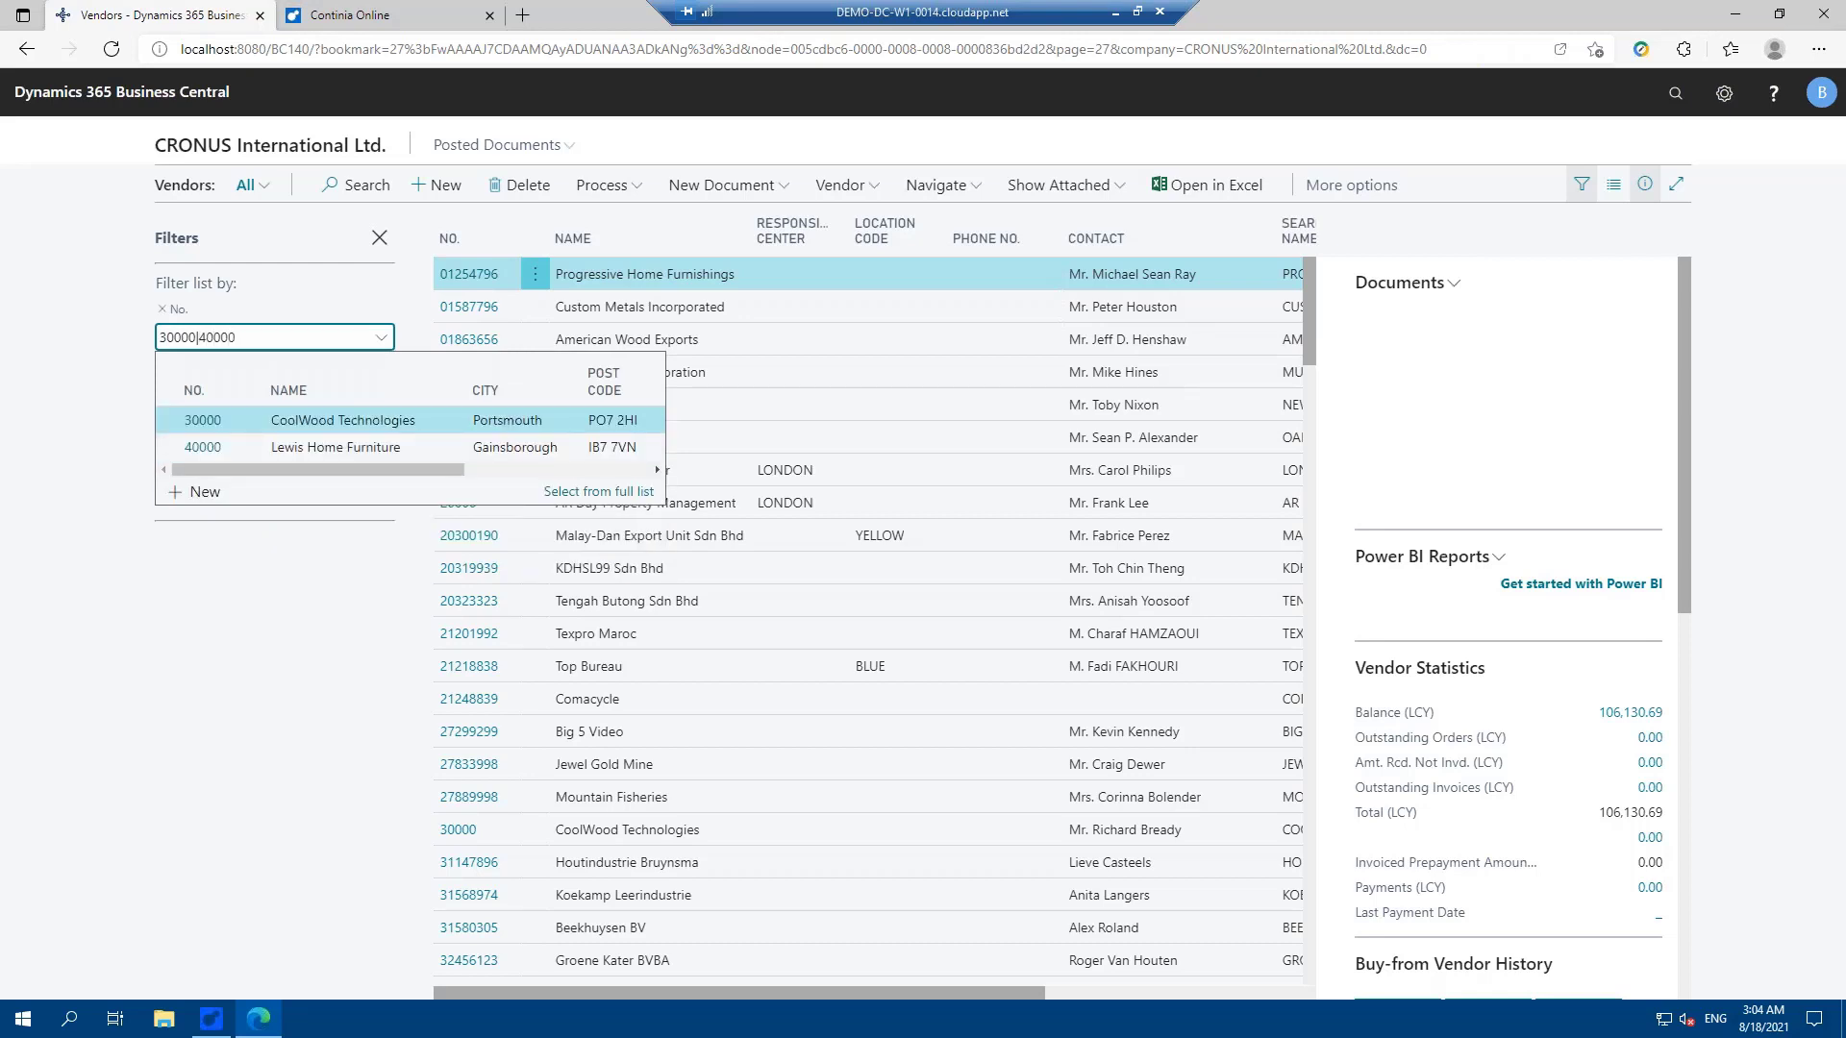
type("(")
type("|61000")
key("Return")
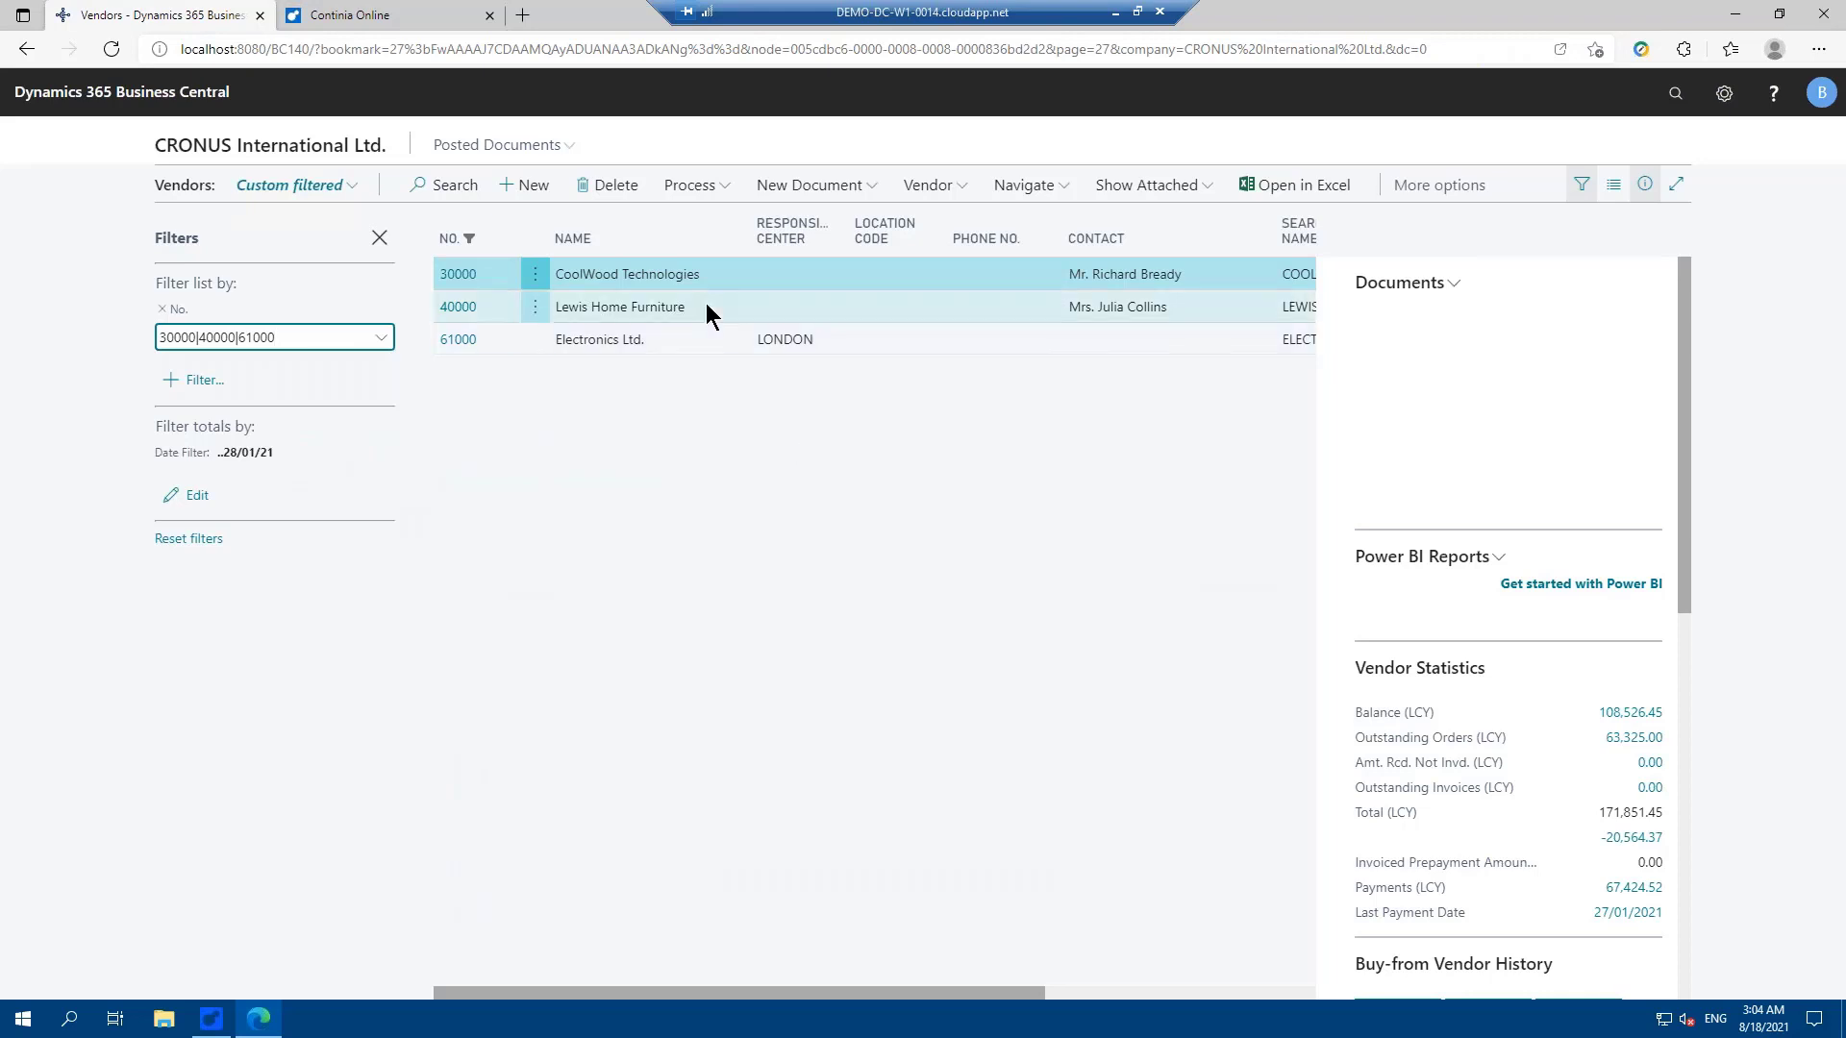
Step: Examine the vendor cards of Lewis Home Furniture and Electronics Ltd. with their attached documents, and return to the Role Center
left_click(484, 316)
left_click(484, 317)
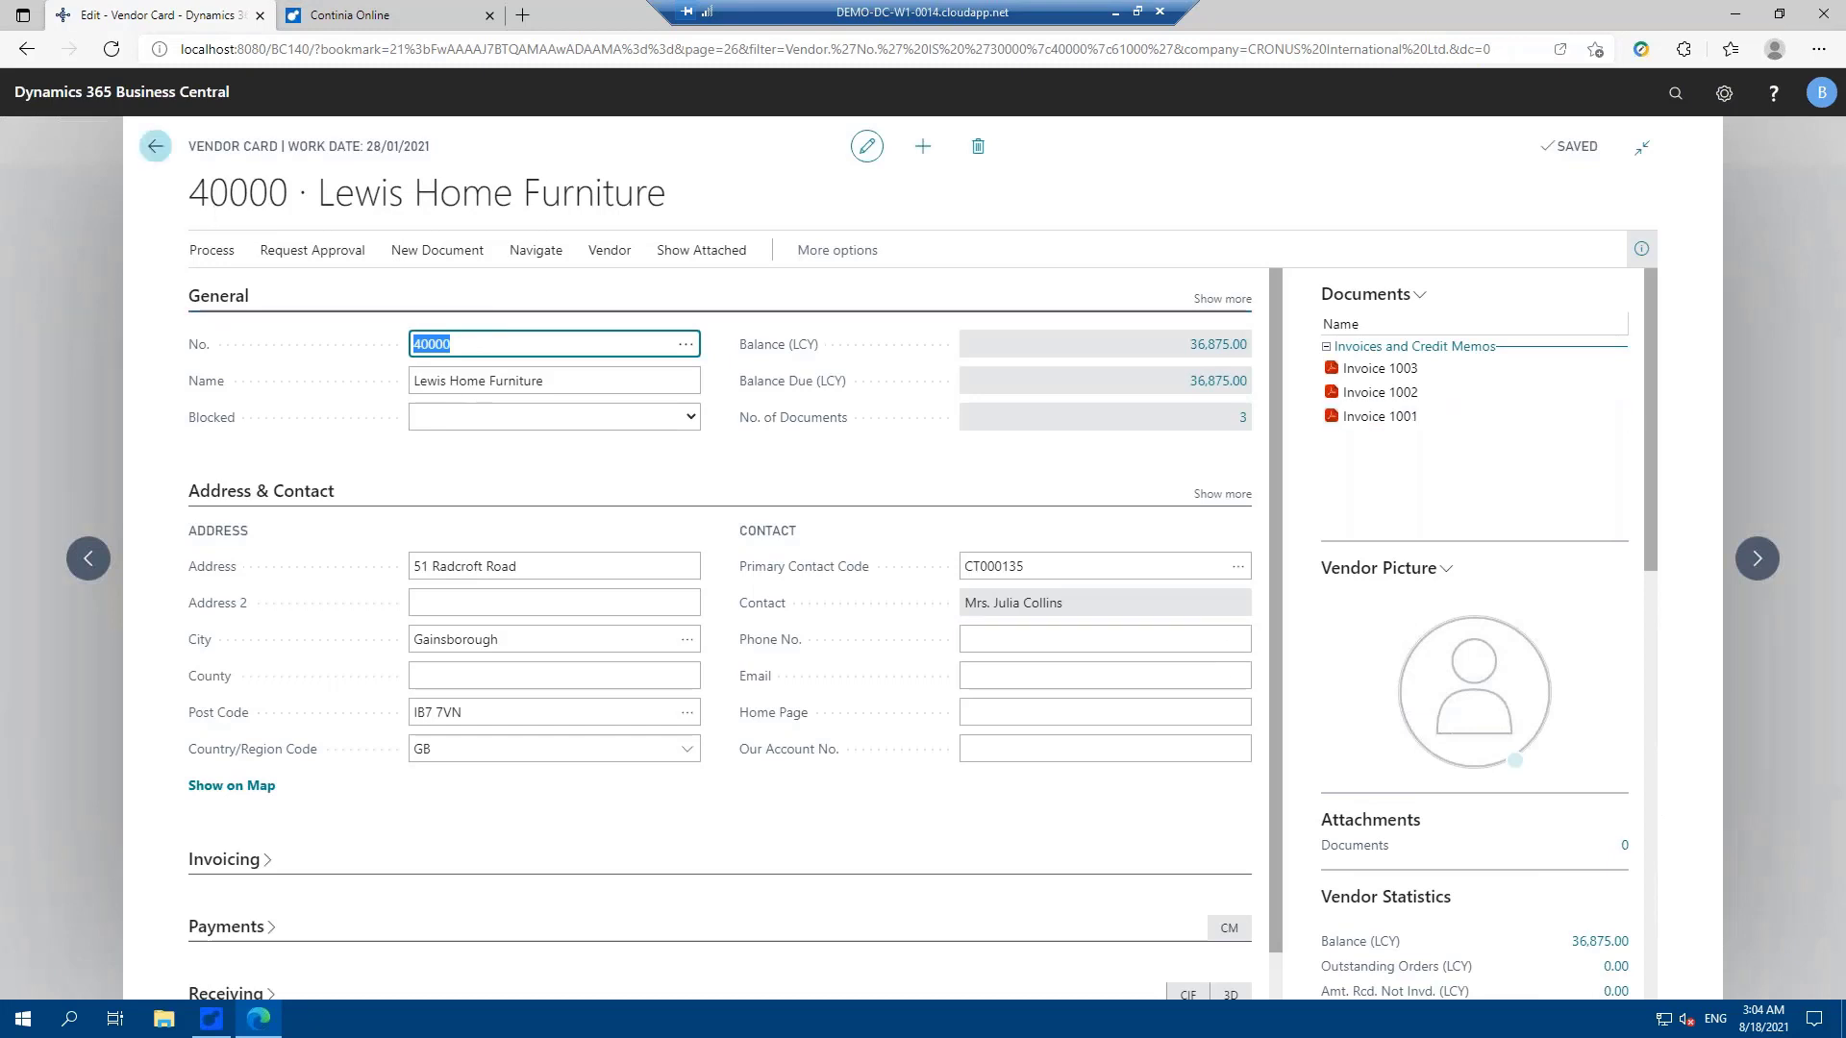
left_click(155, 147)
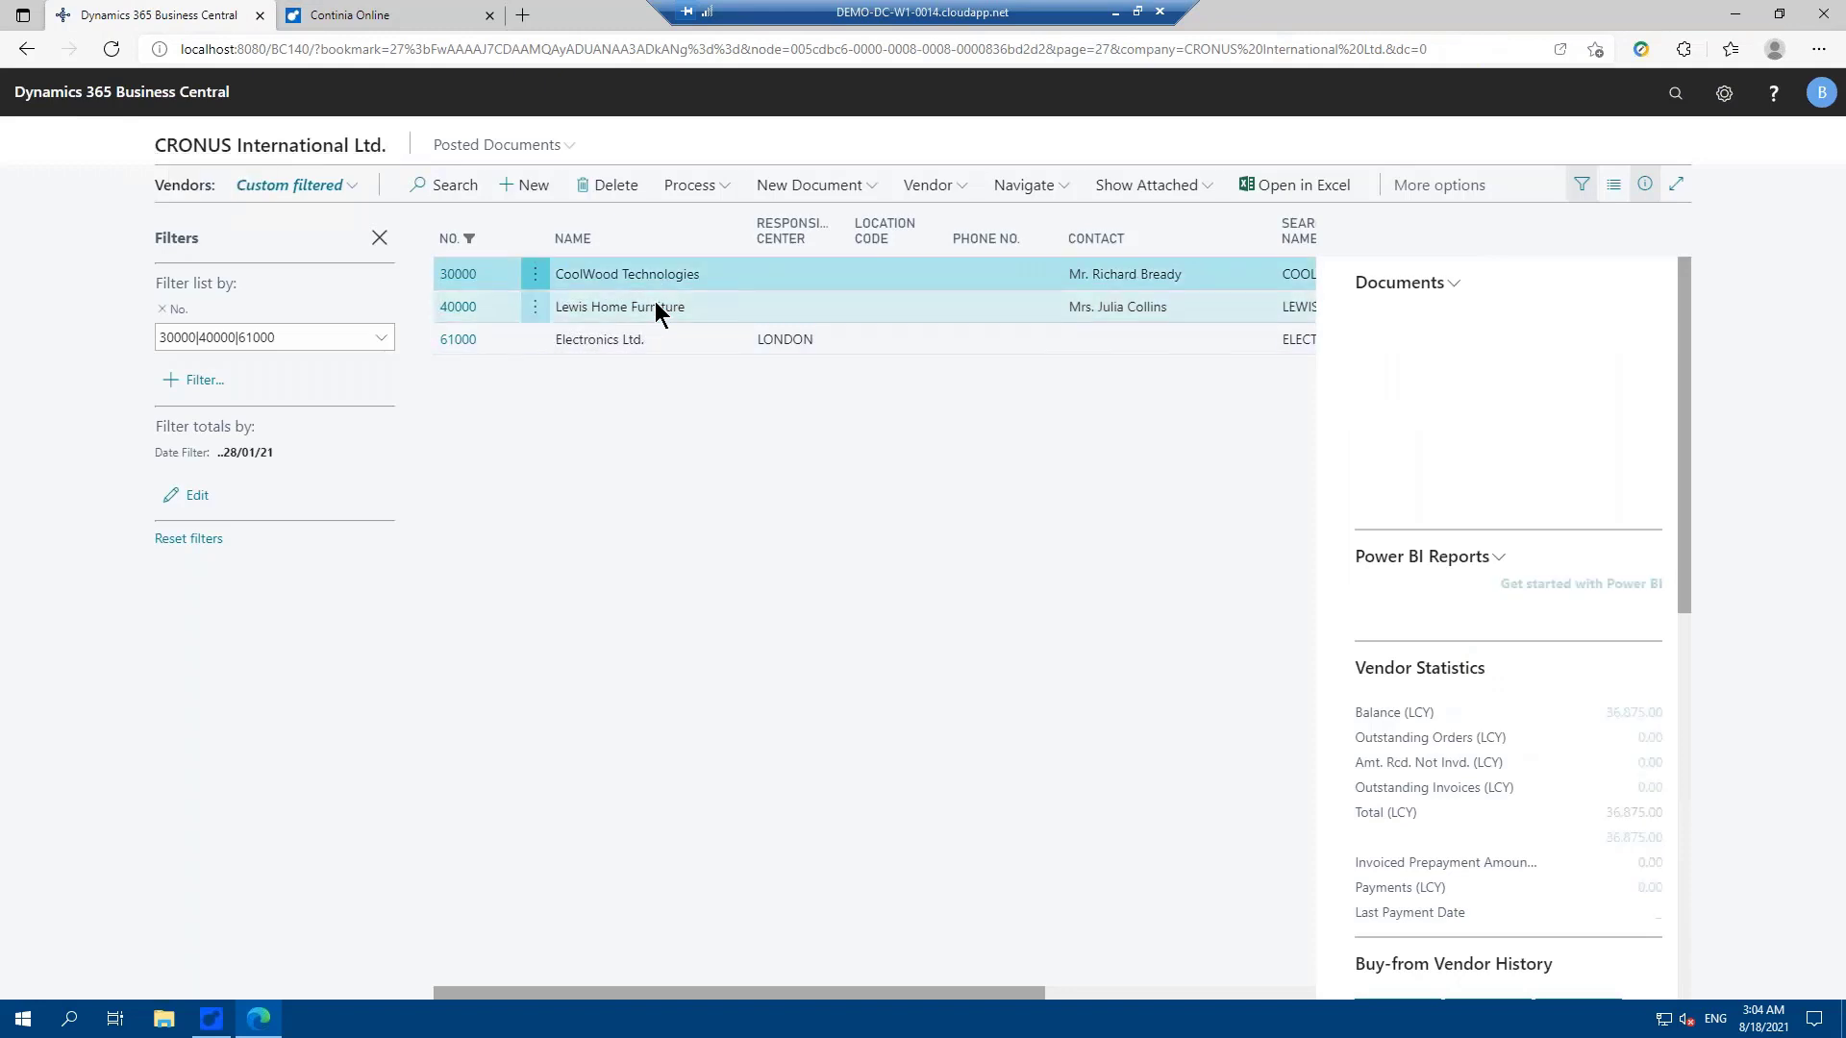
left_click(503, 346)
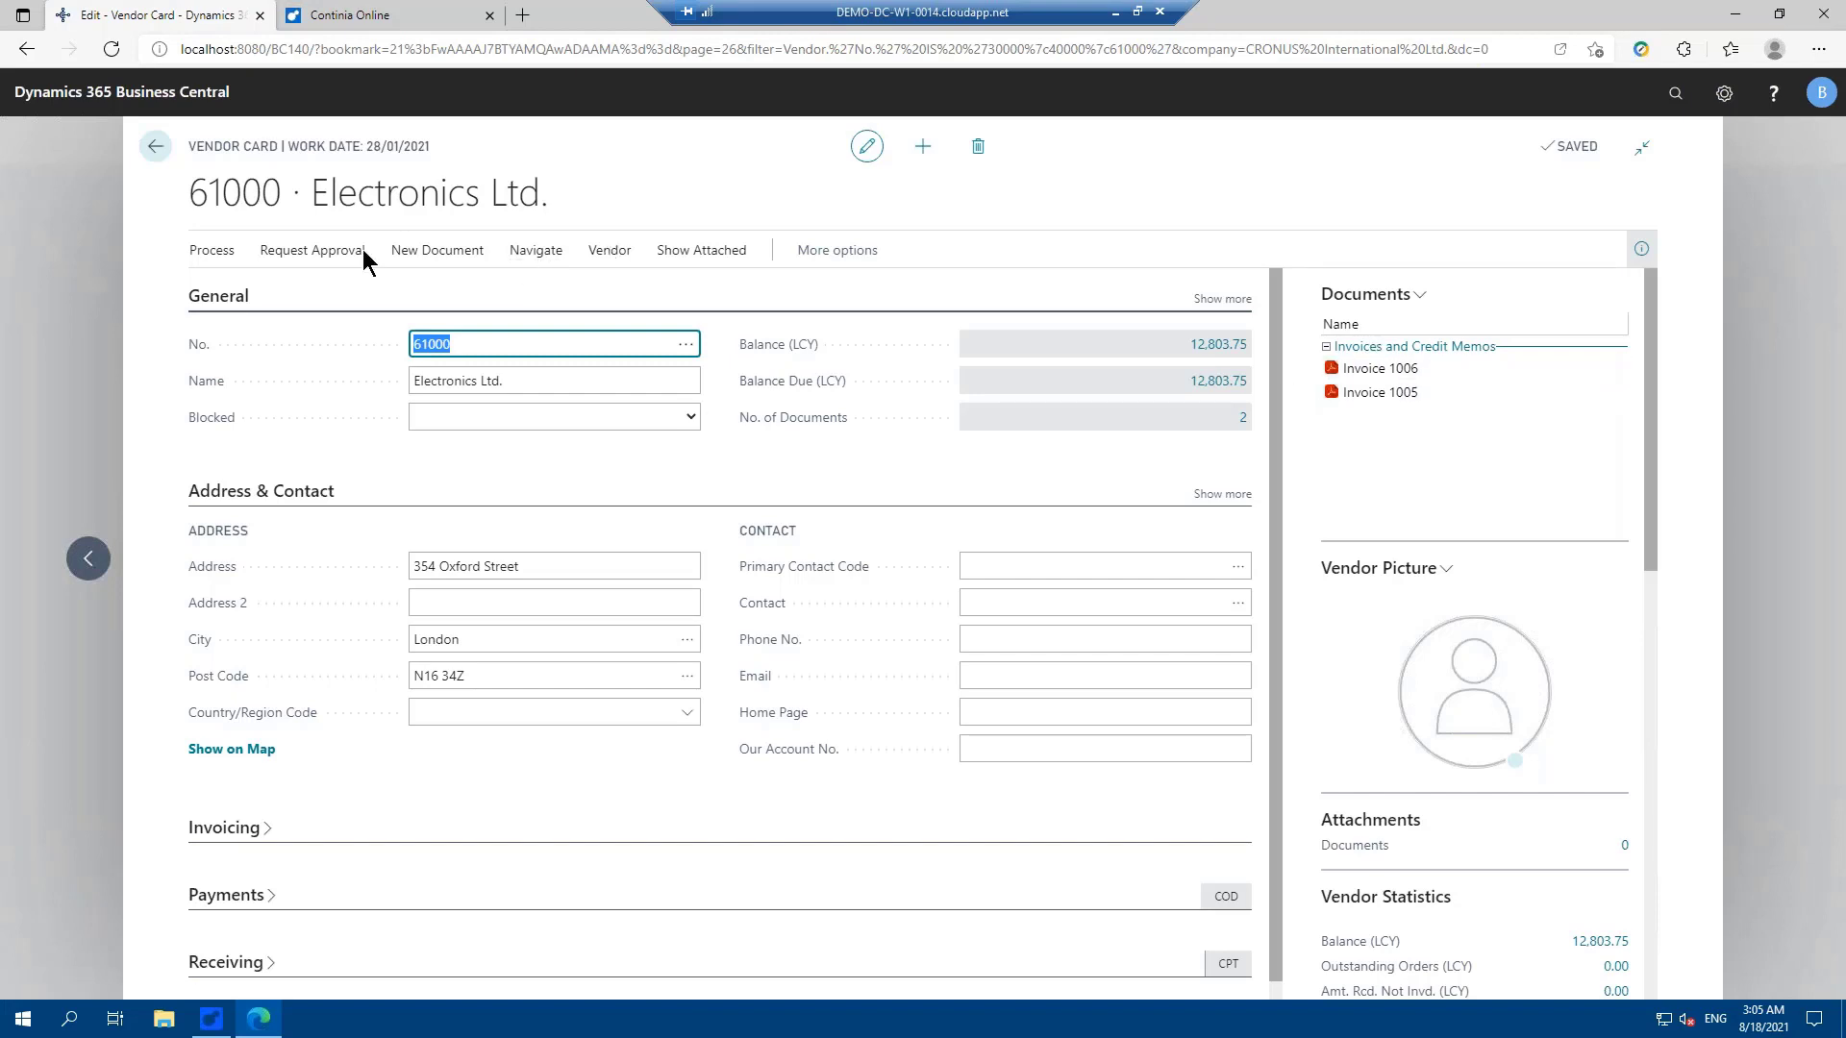
left_click(157, 149)
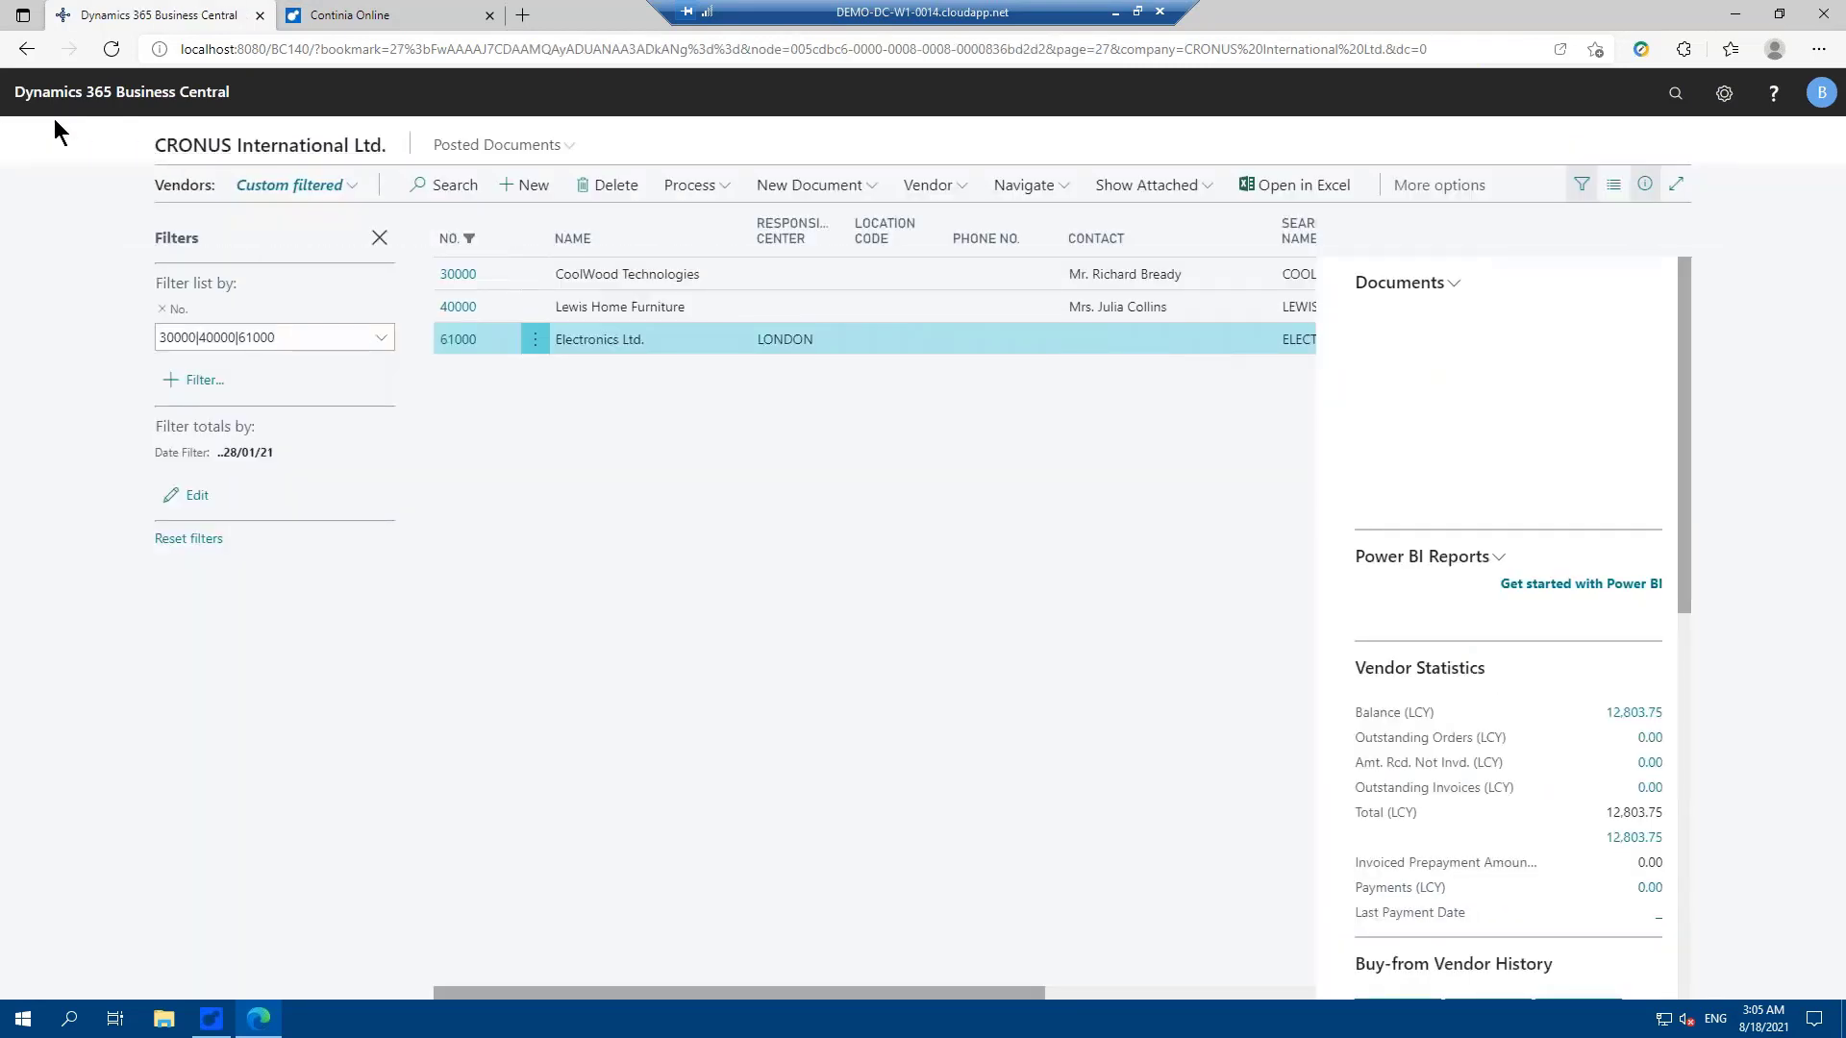
left_click(26, 49)
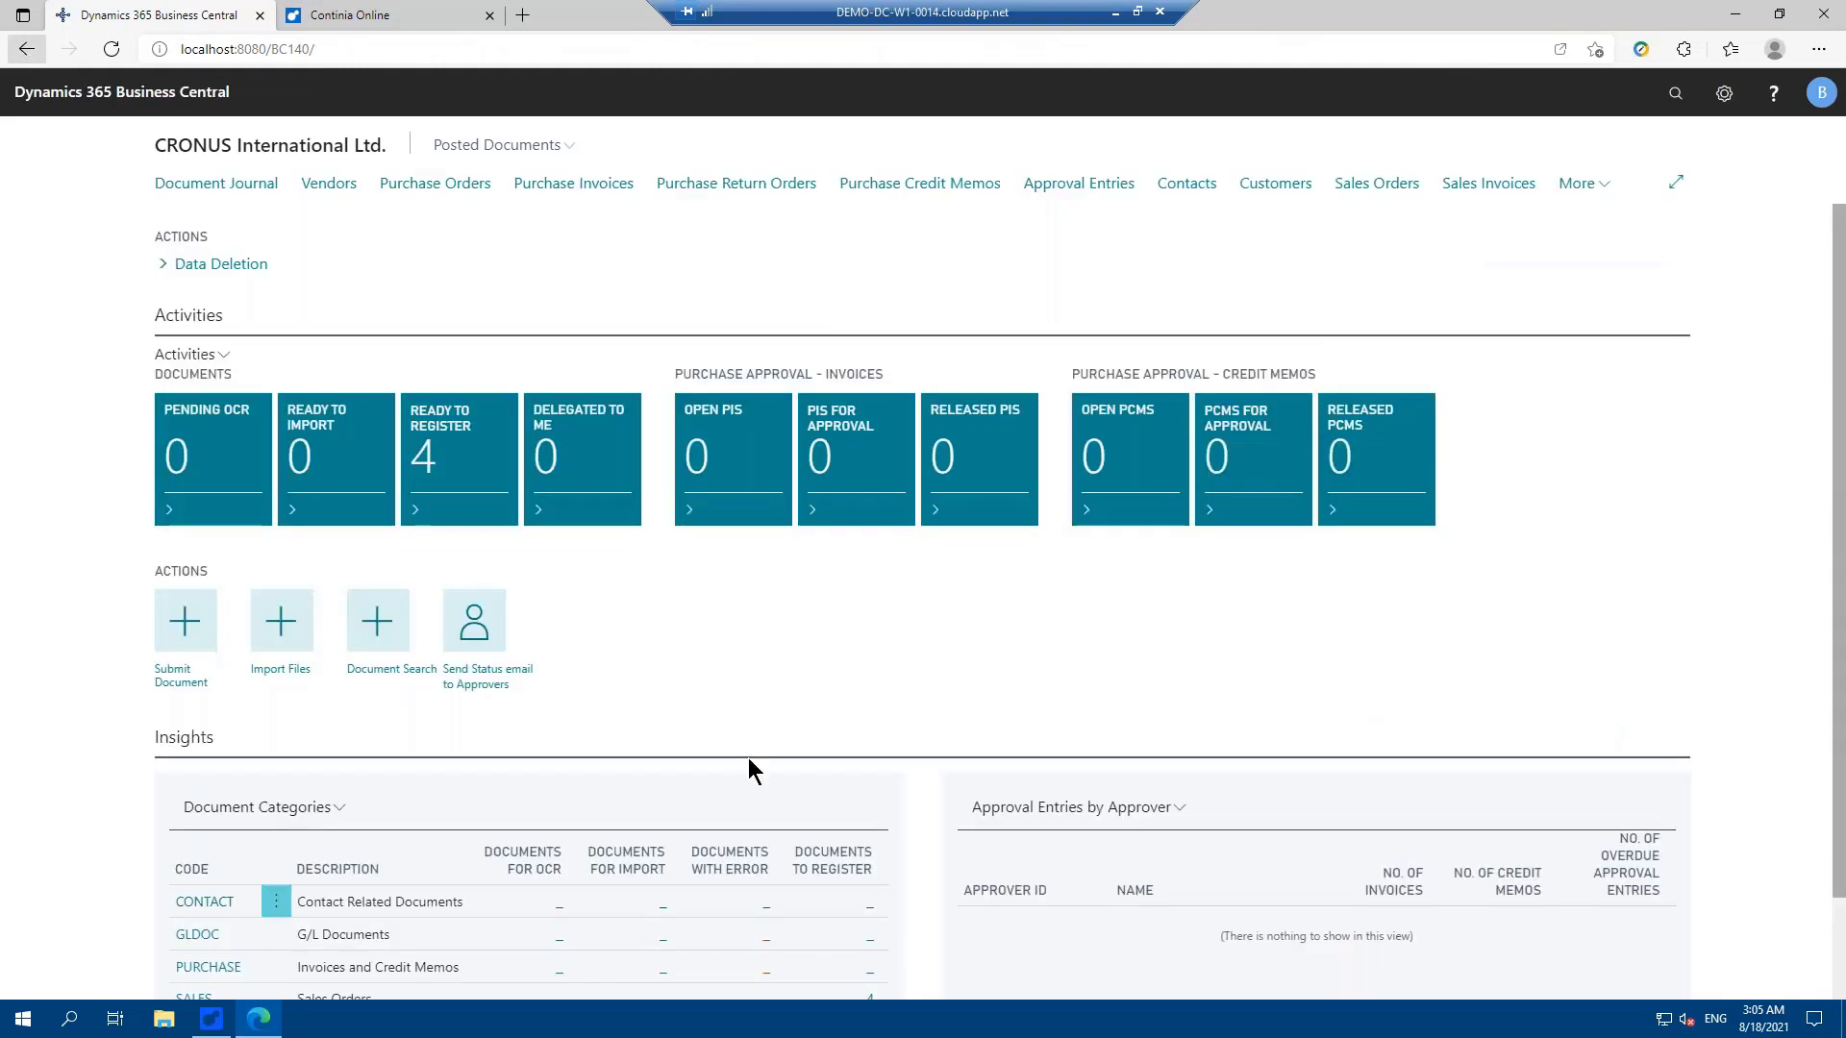
Step: Search all documents for "deerfield" with Document Search, leaving the document category empty
left_click(370, 630)
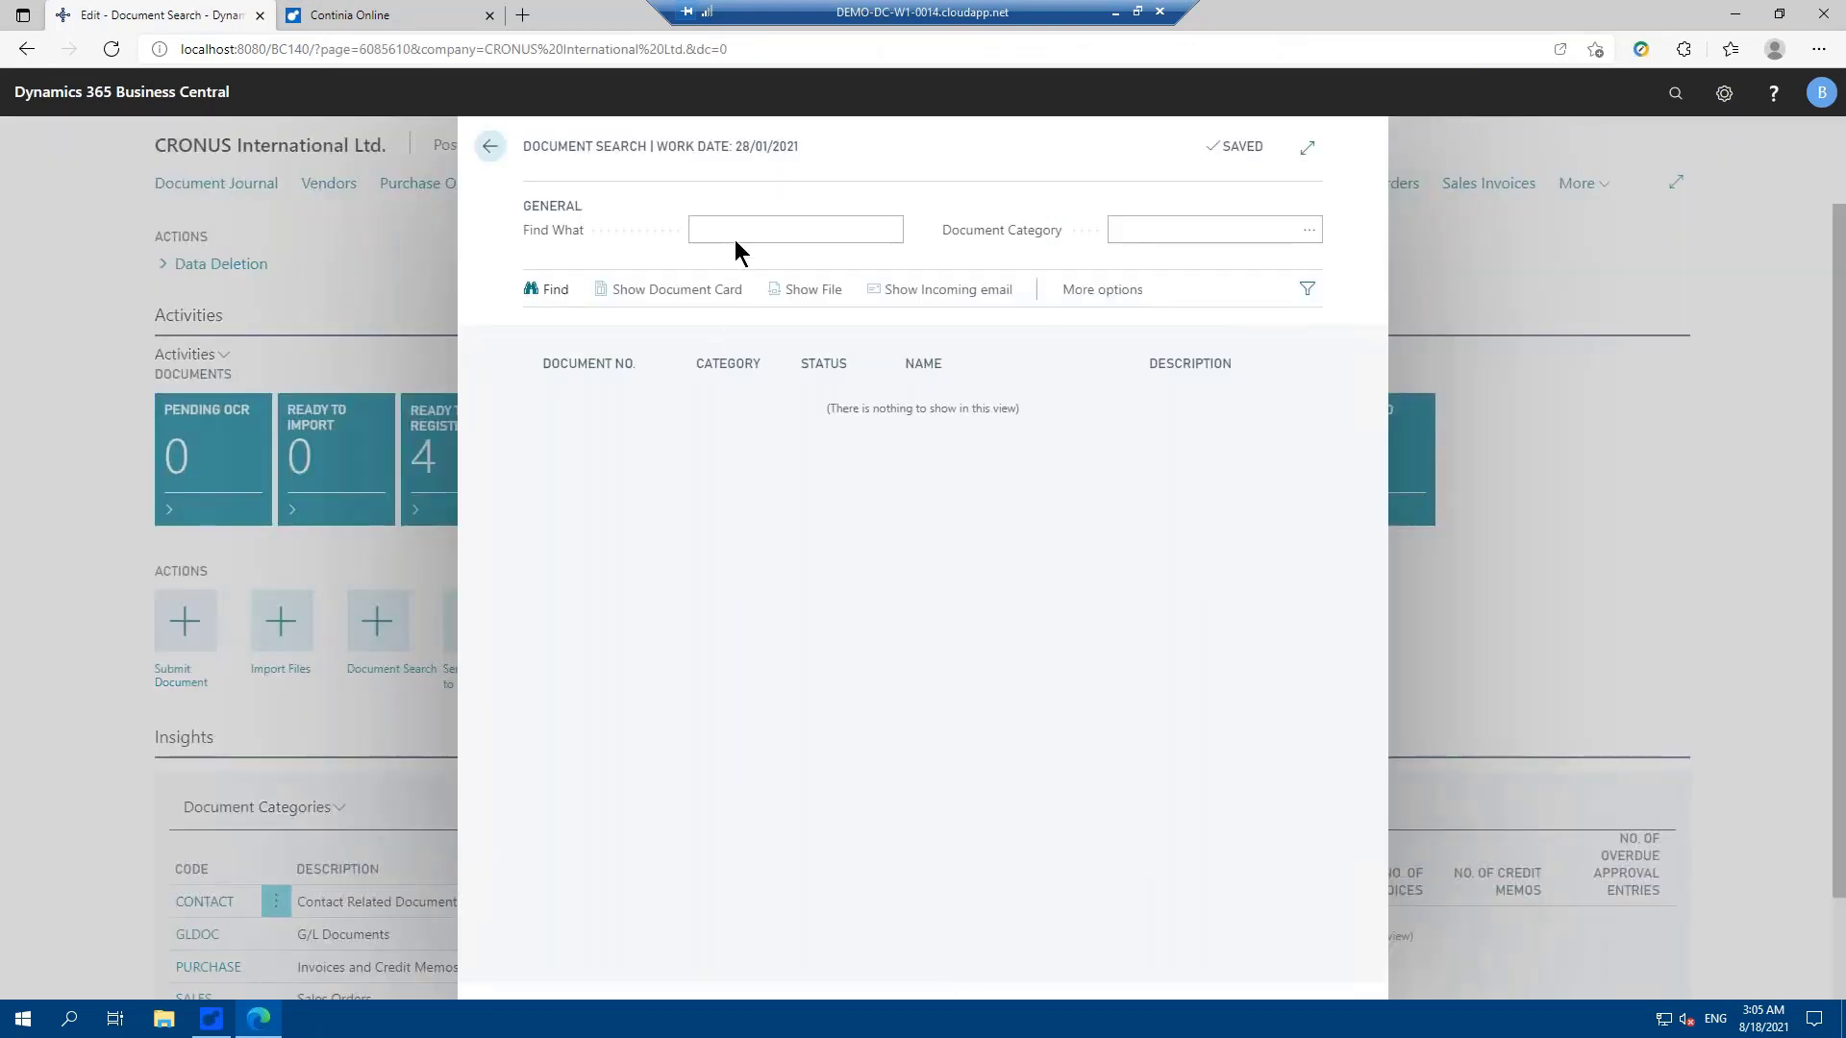
left_click(735, 234)
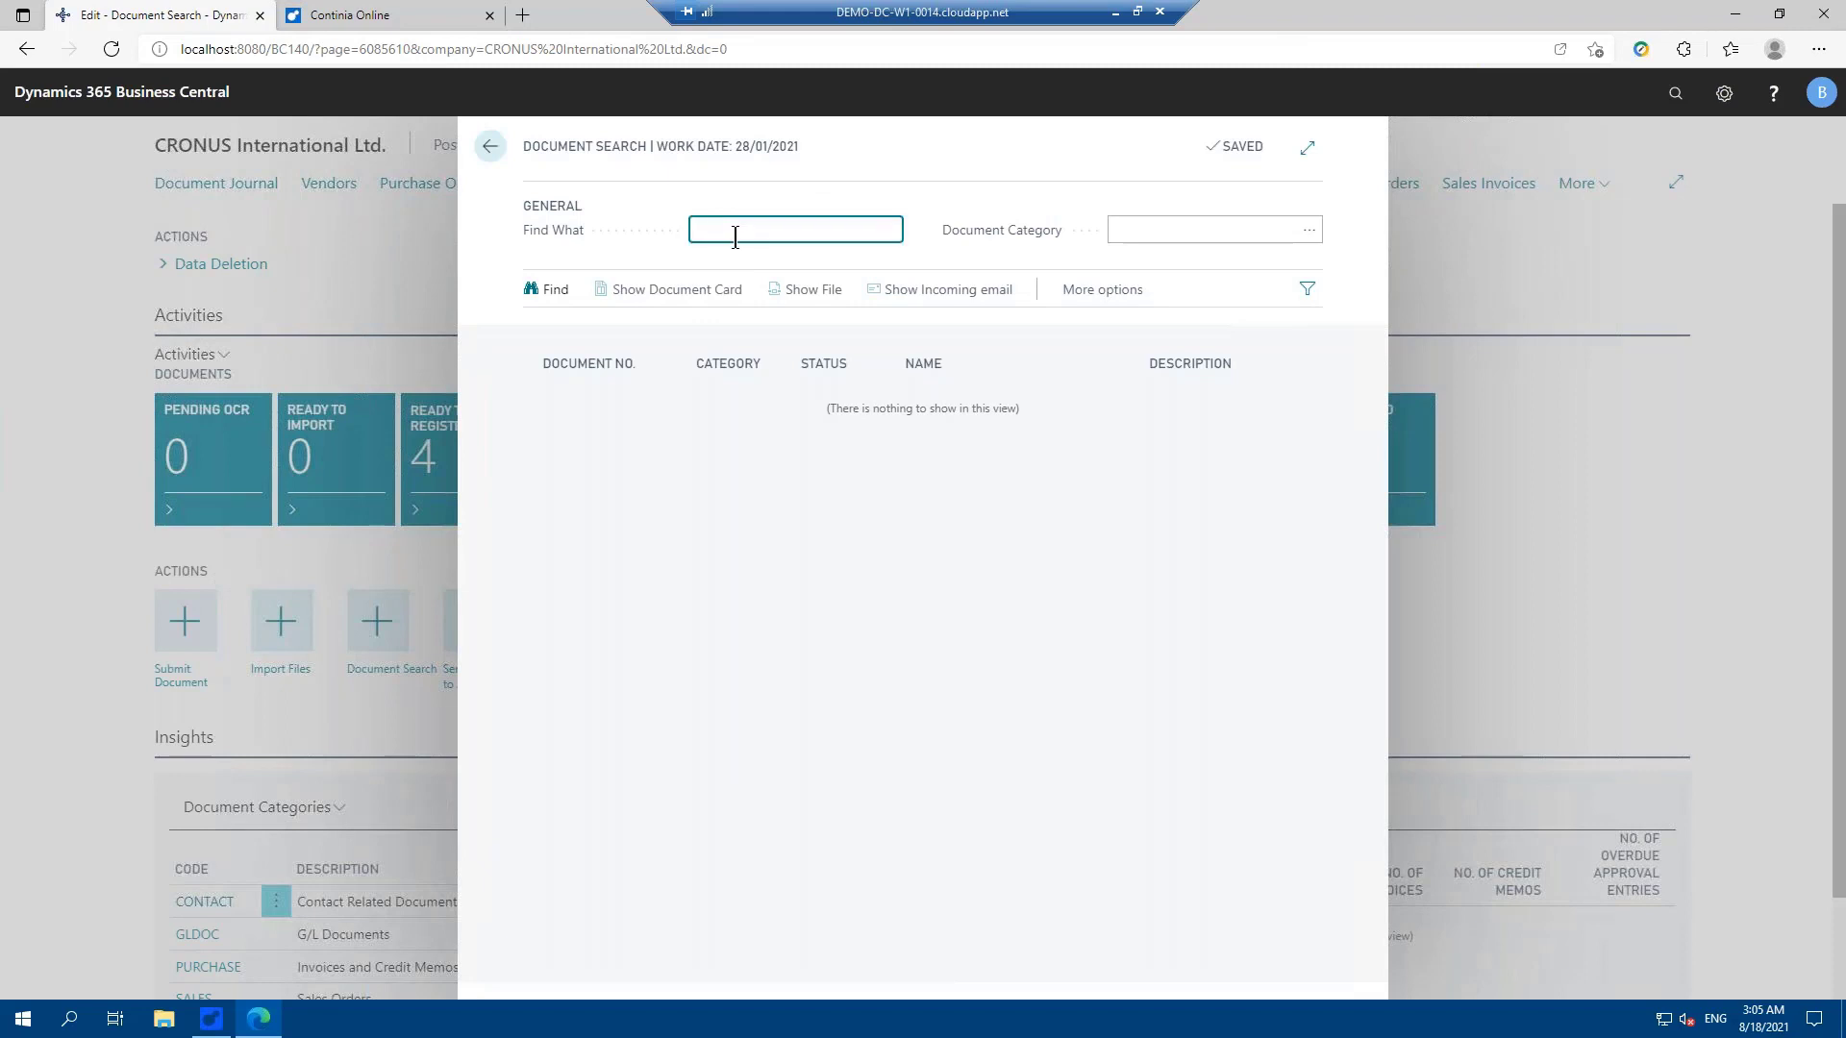
type("deerfield")
key("Tab")
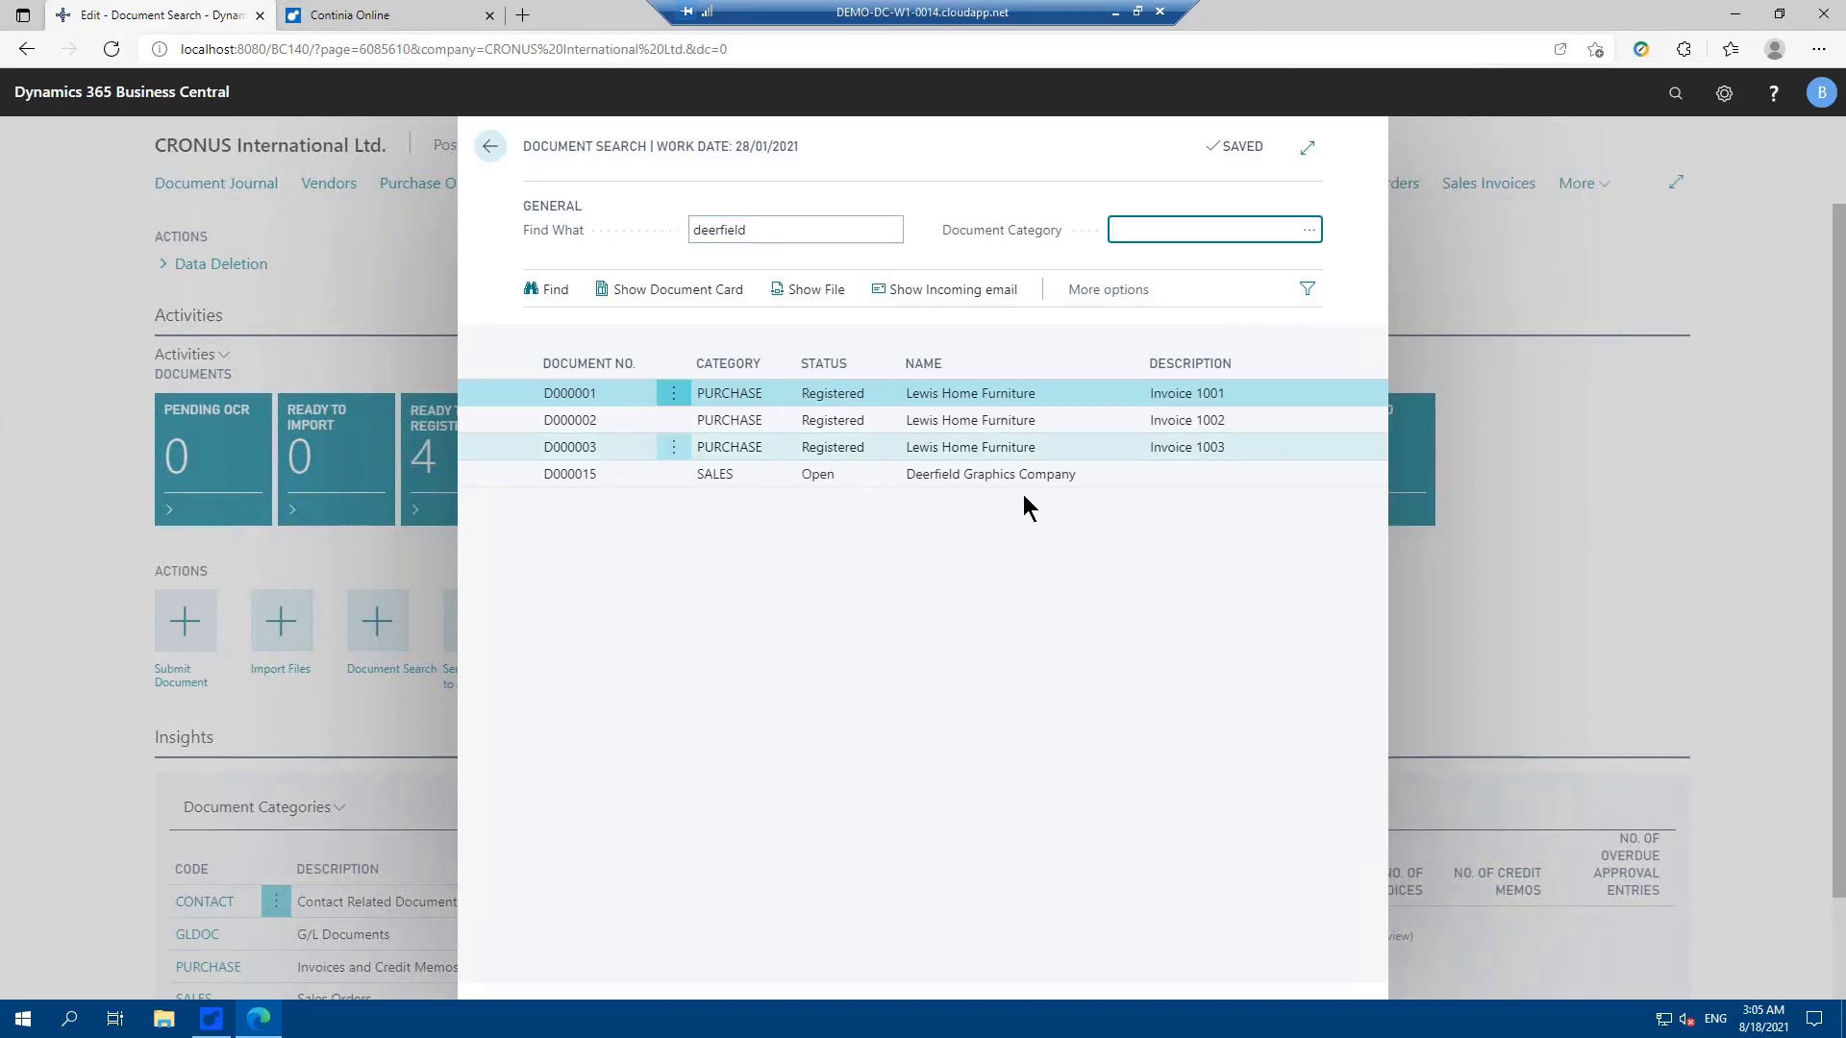
Step: View the PDF file of document D000001 from the search results and close it
left_click(816, 300)
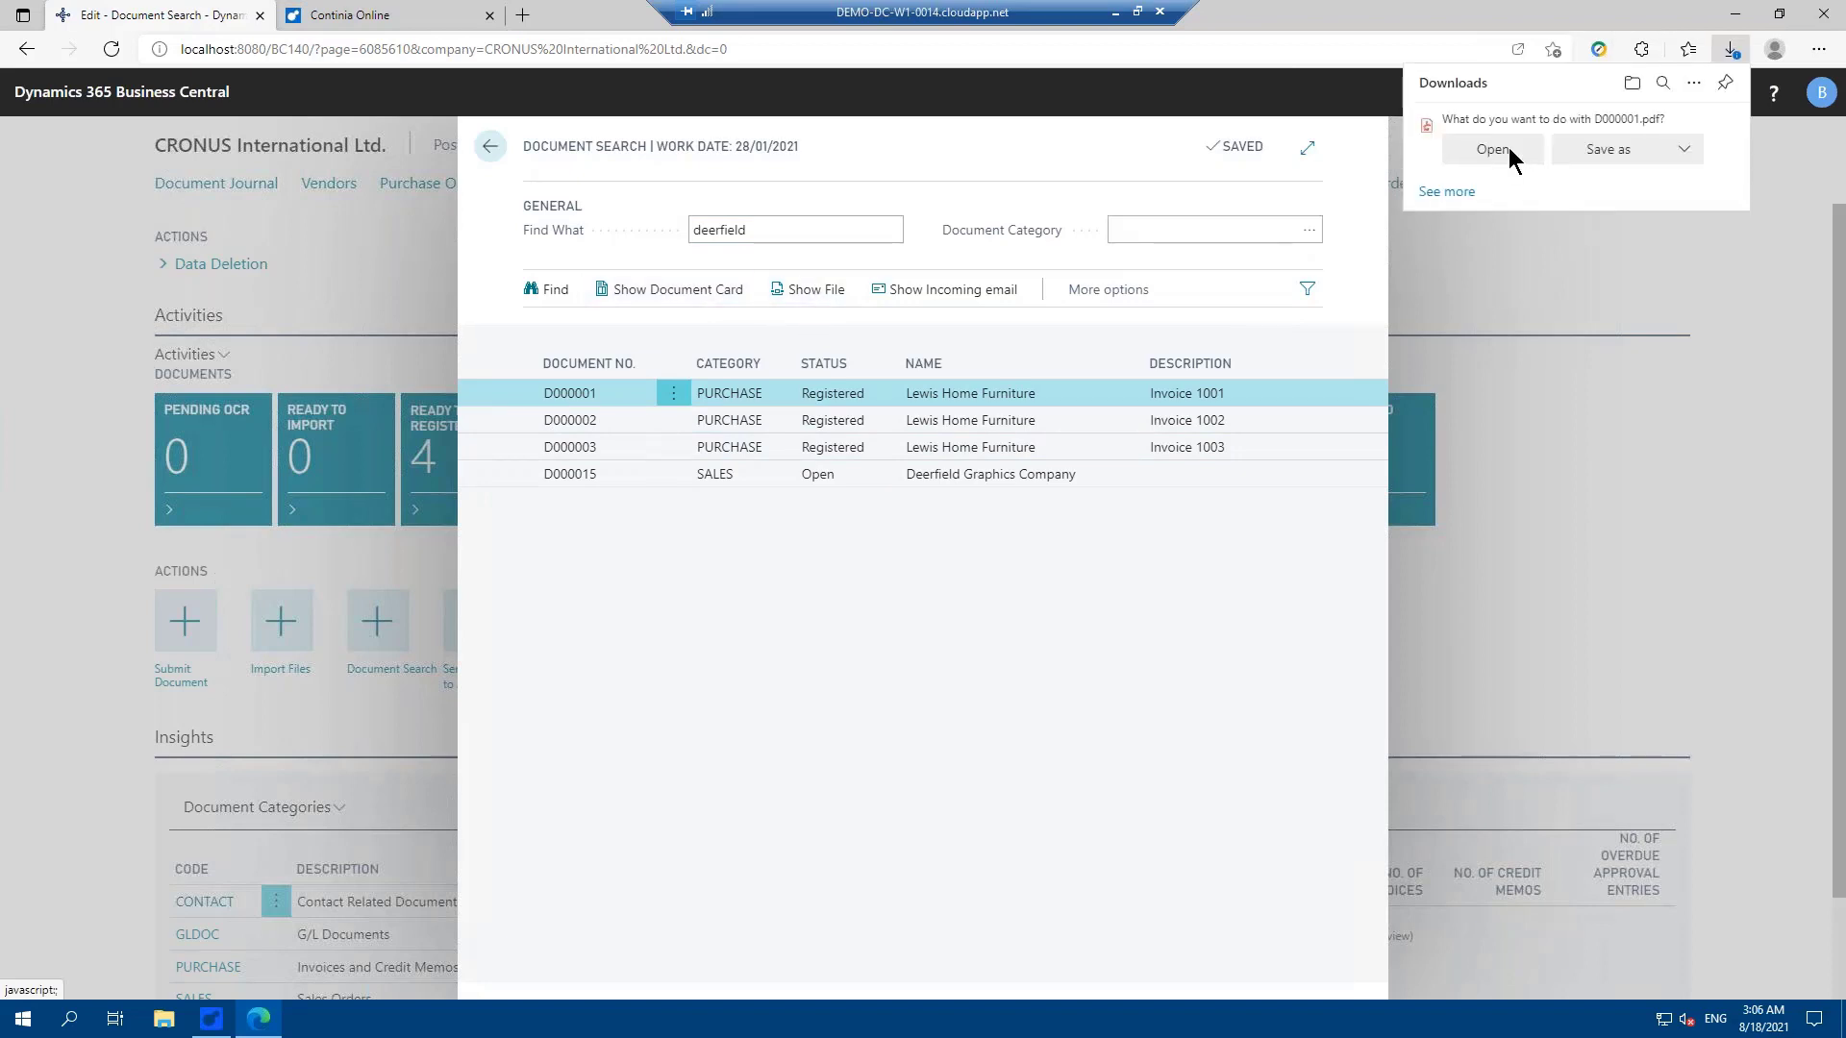
left_click(1508, 151)
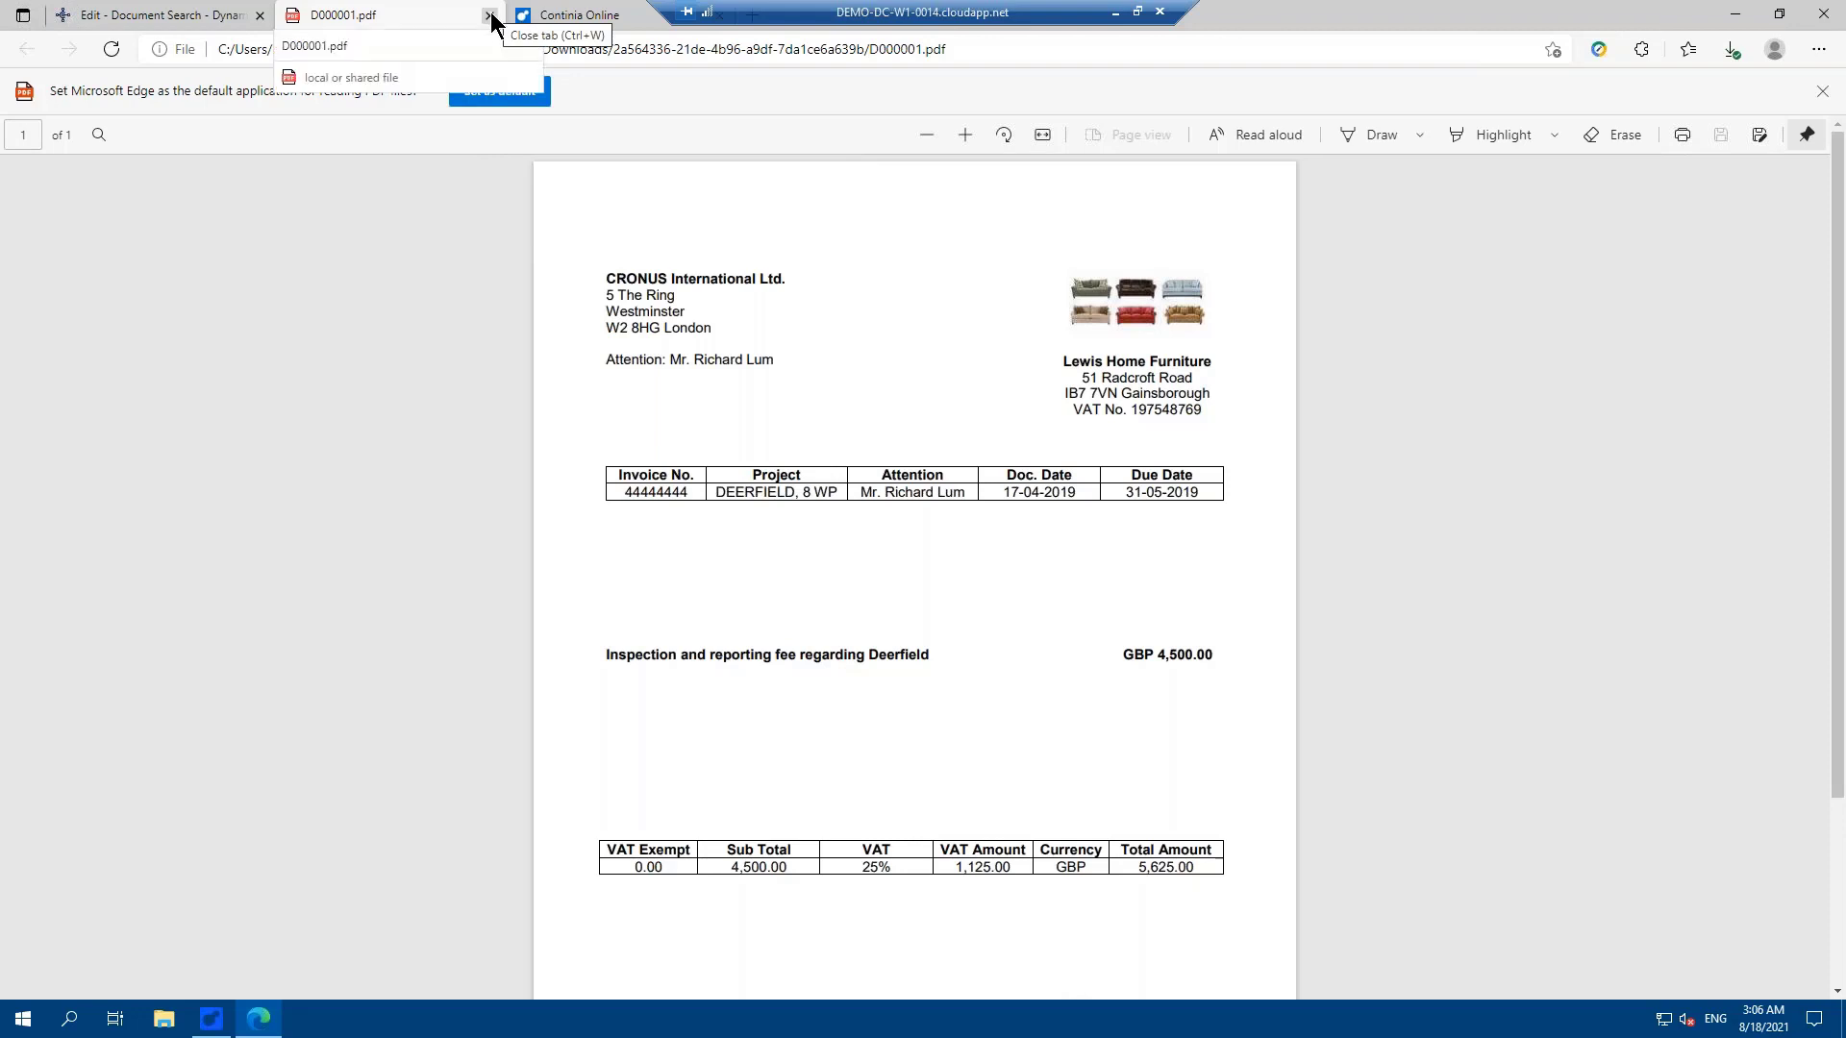
key("ctrl+w")
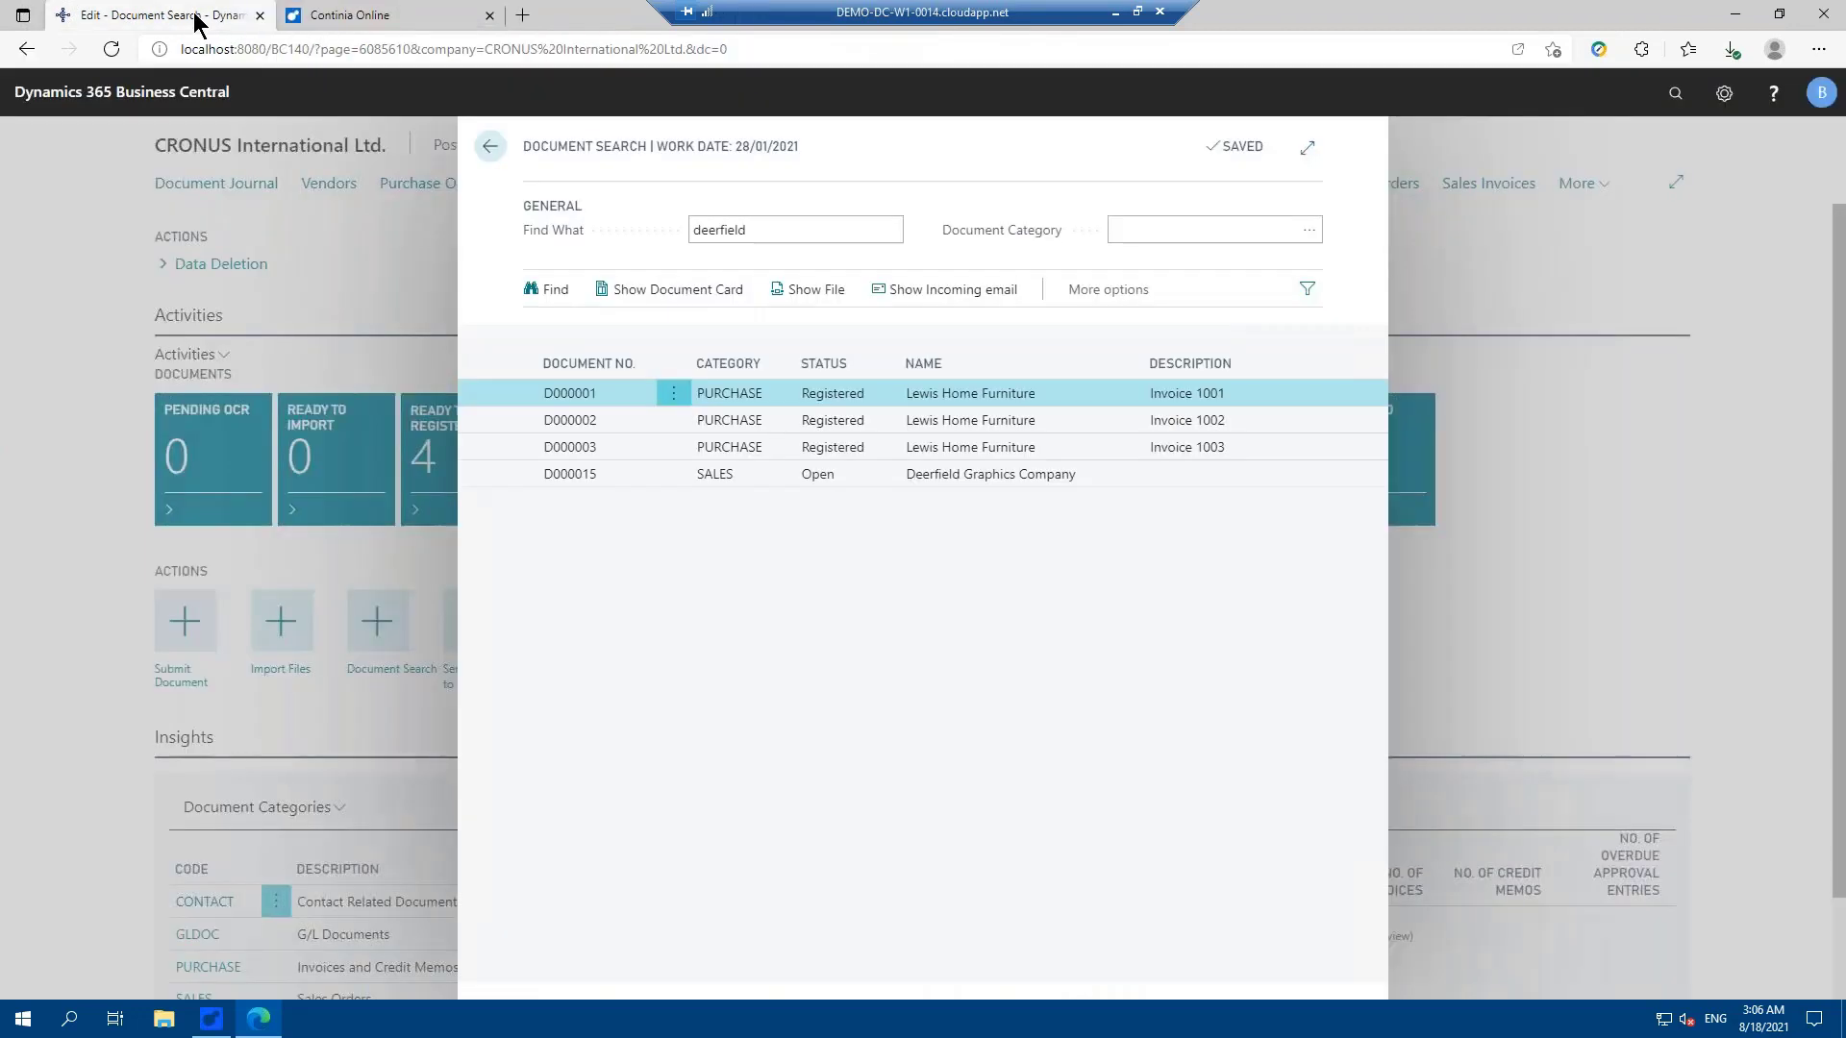
Step: Examine the document card of D000001 and its available document actions, and return to the search results
left_click(722, 299)
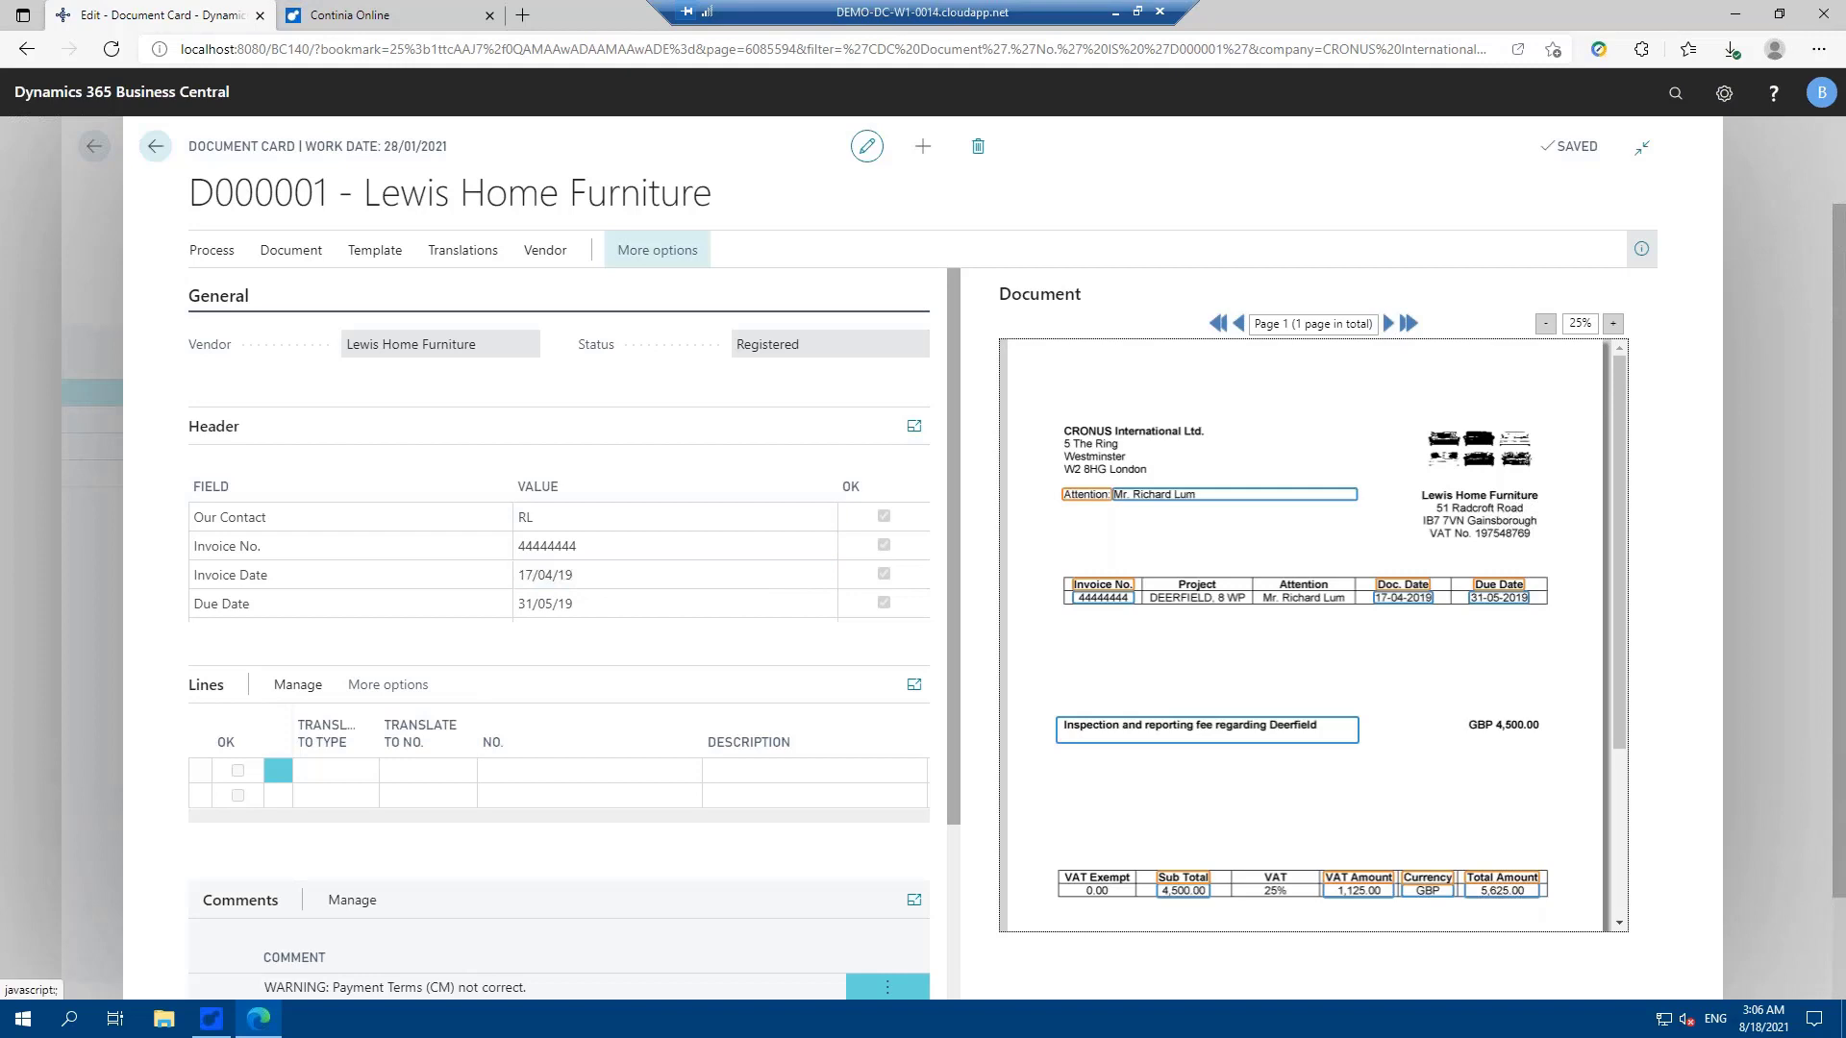
left_click(658, 250)
left_click(642, 253)
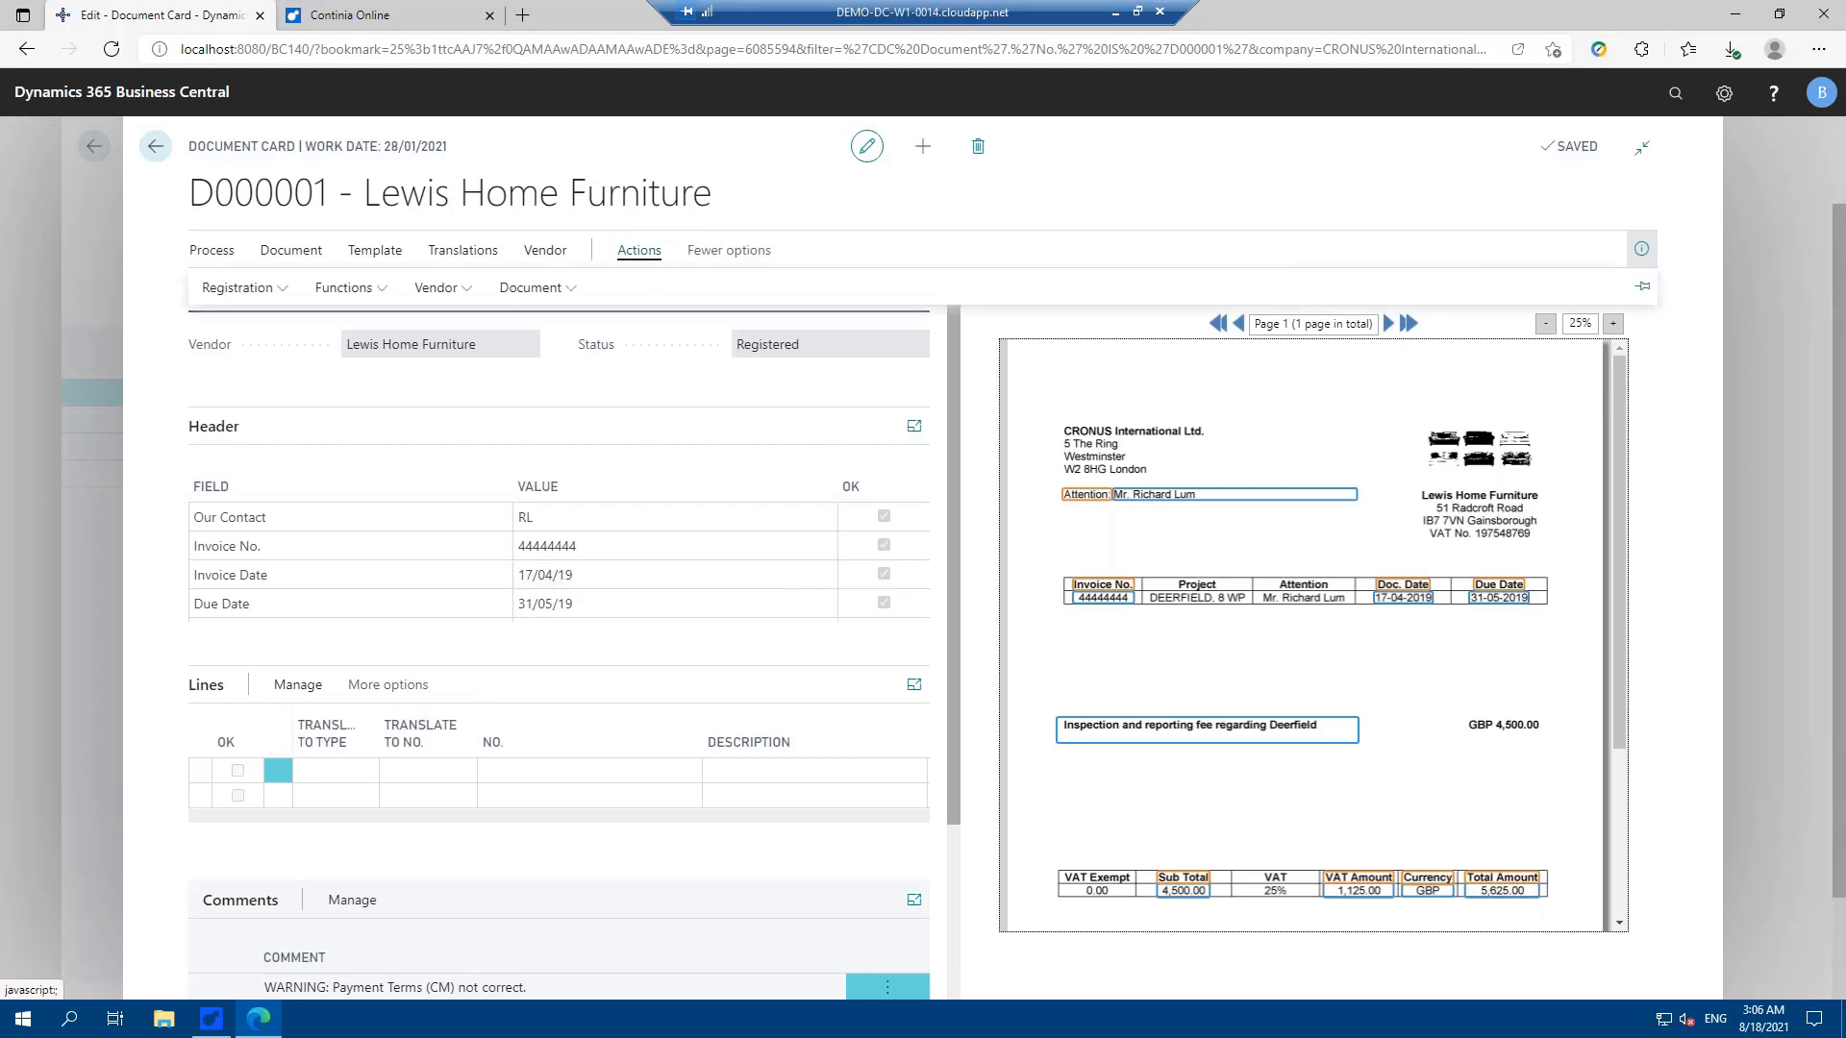
left_click(527, 289)
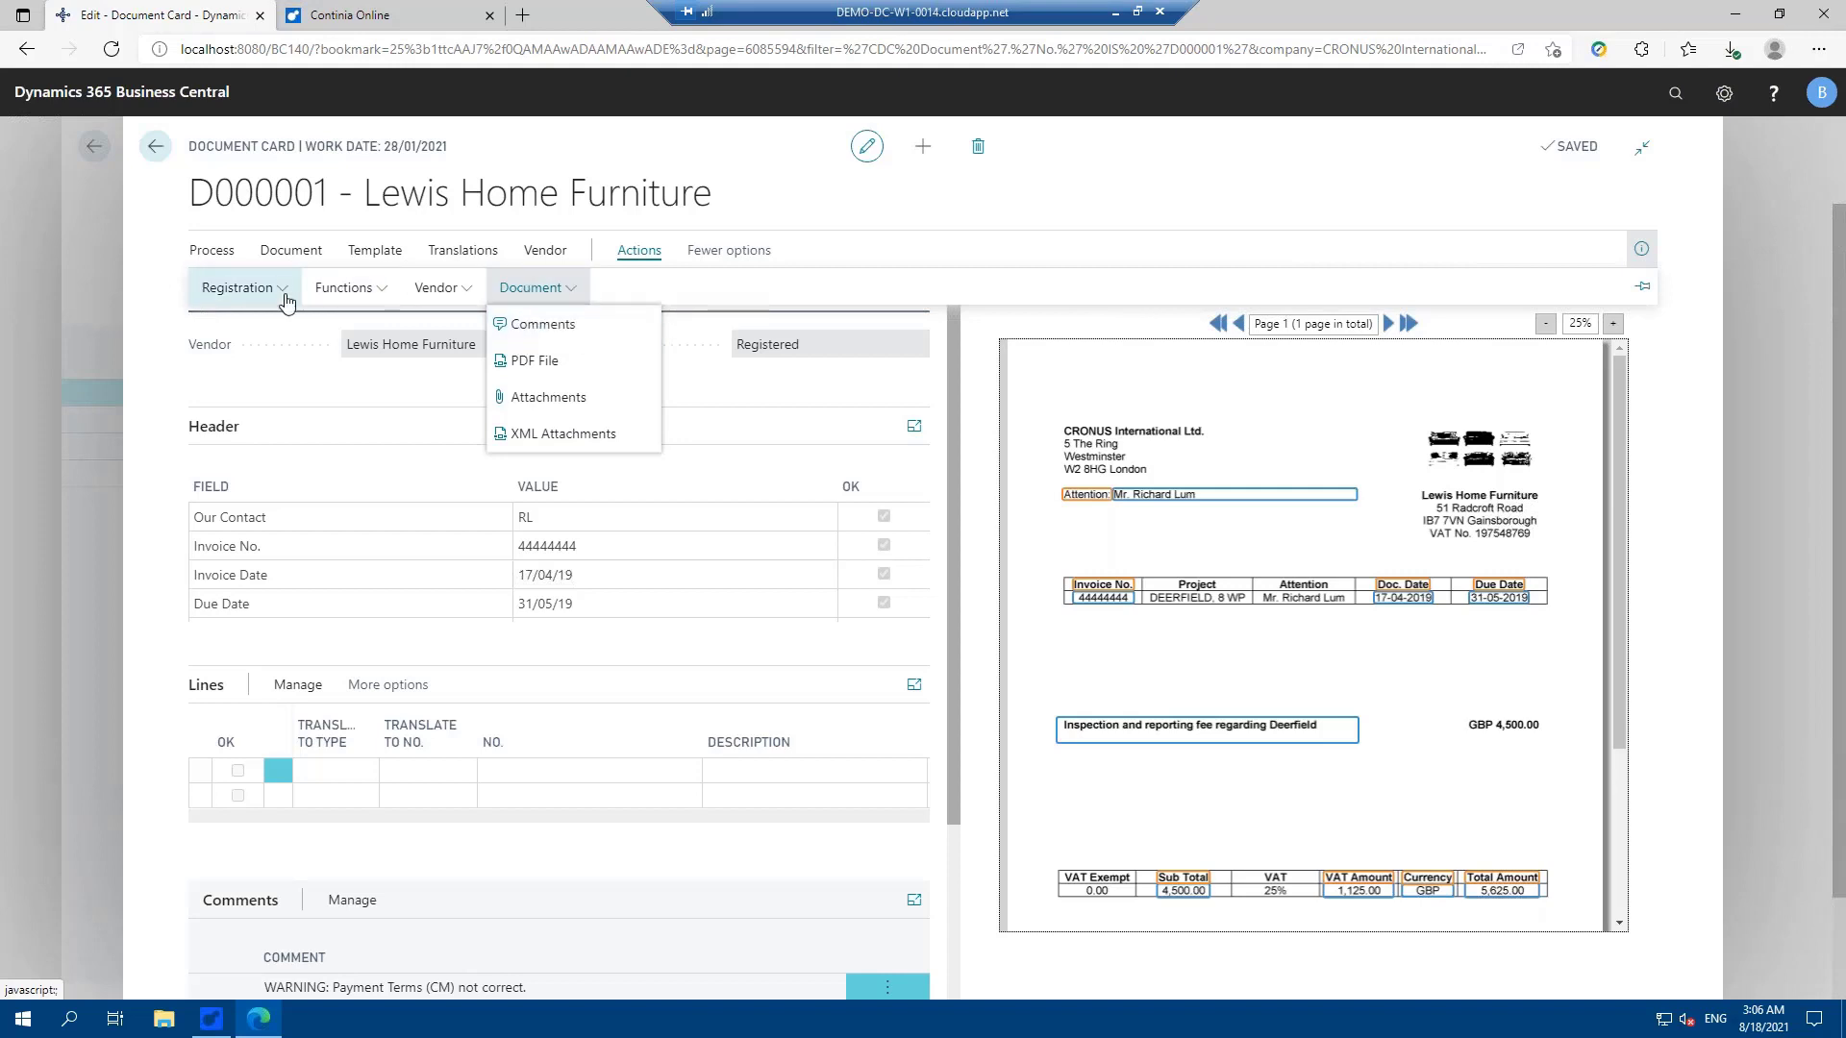
left_click(170, 164)
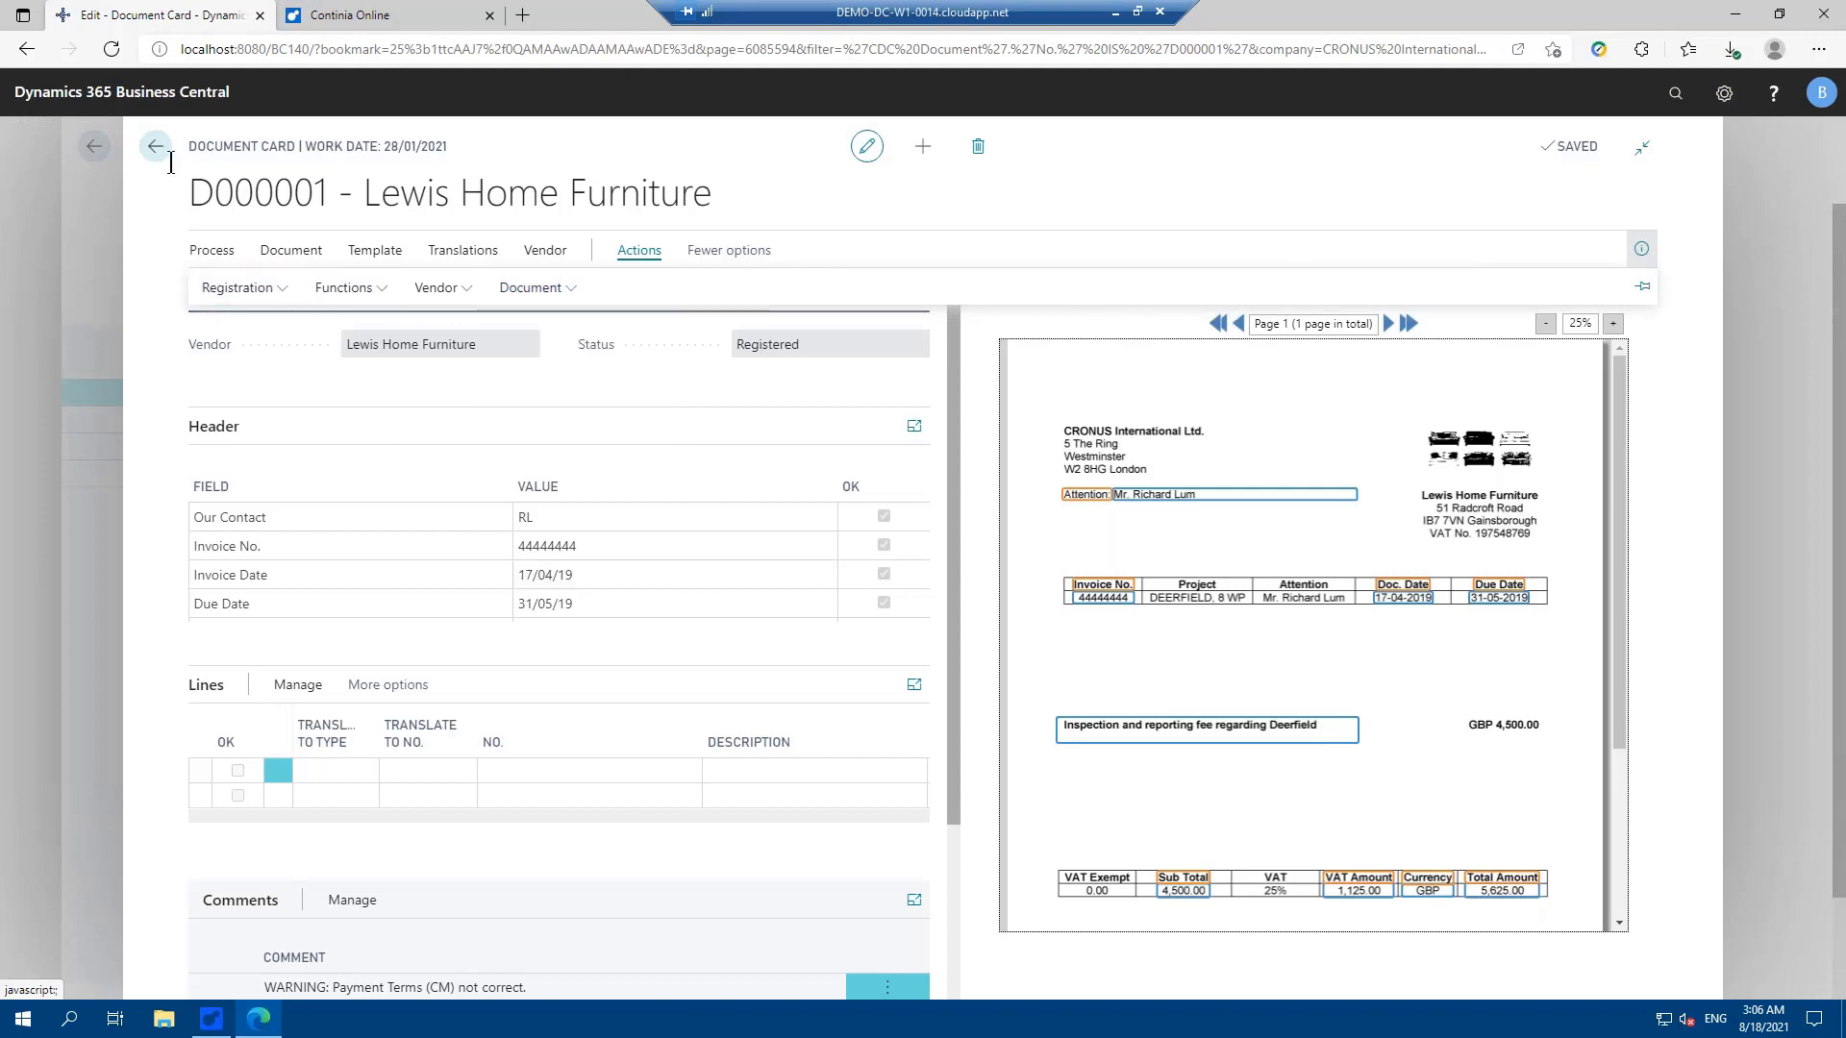
left_click(155, 147)
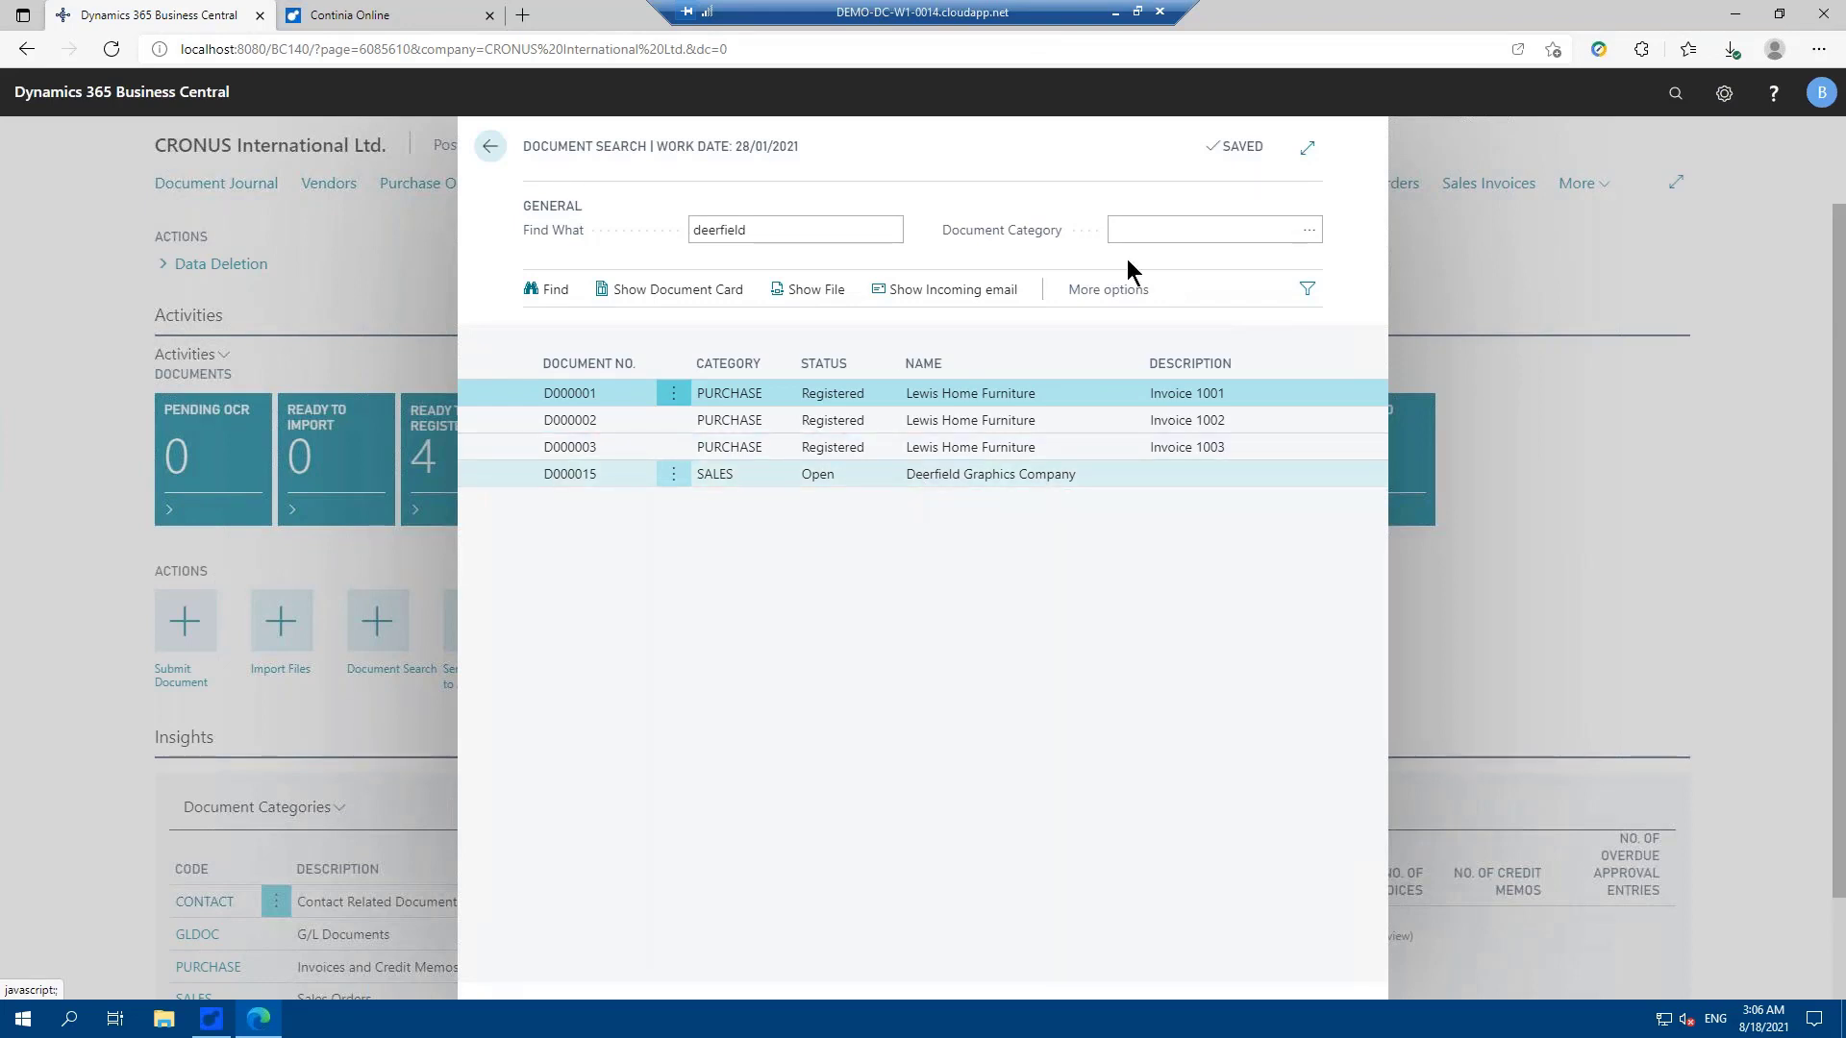
Step: Restrict the document search for "deerfield" to the PURCHASE document category and run it again
left_click(1302, 234)
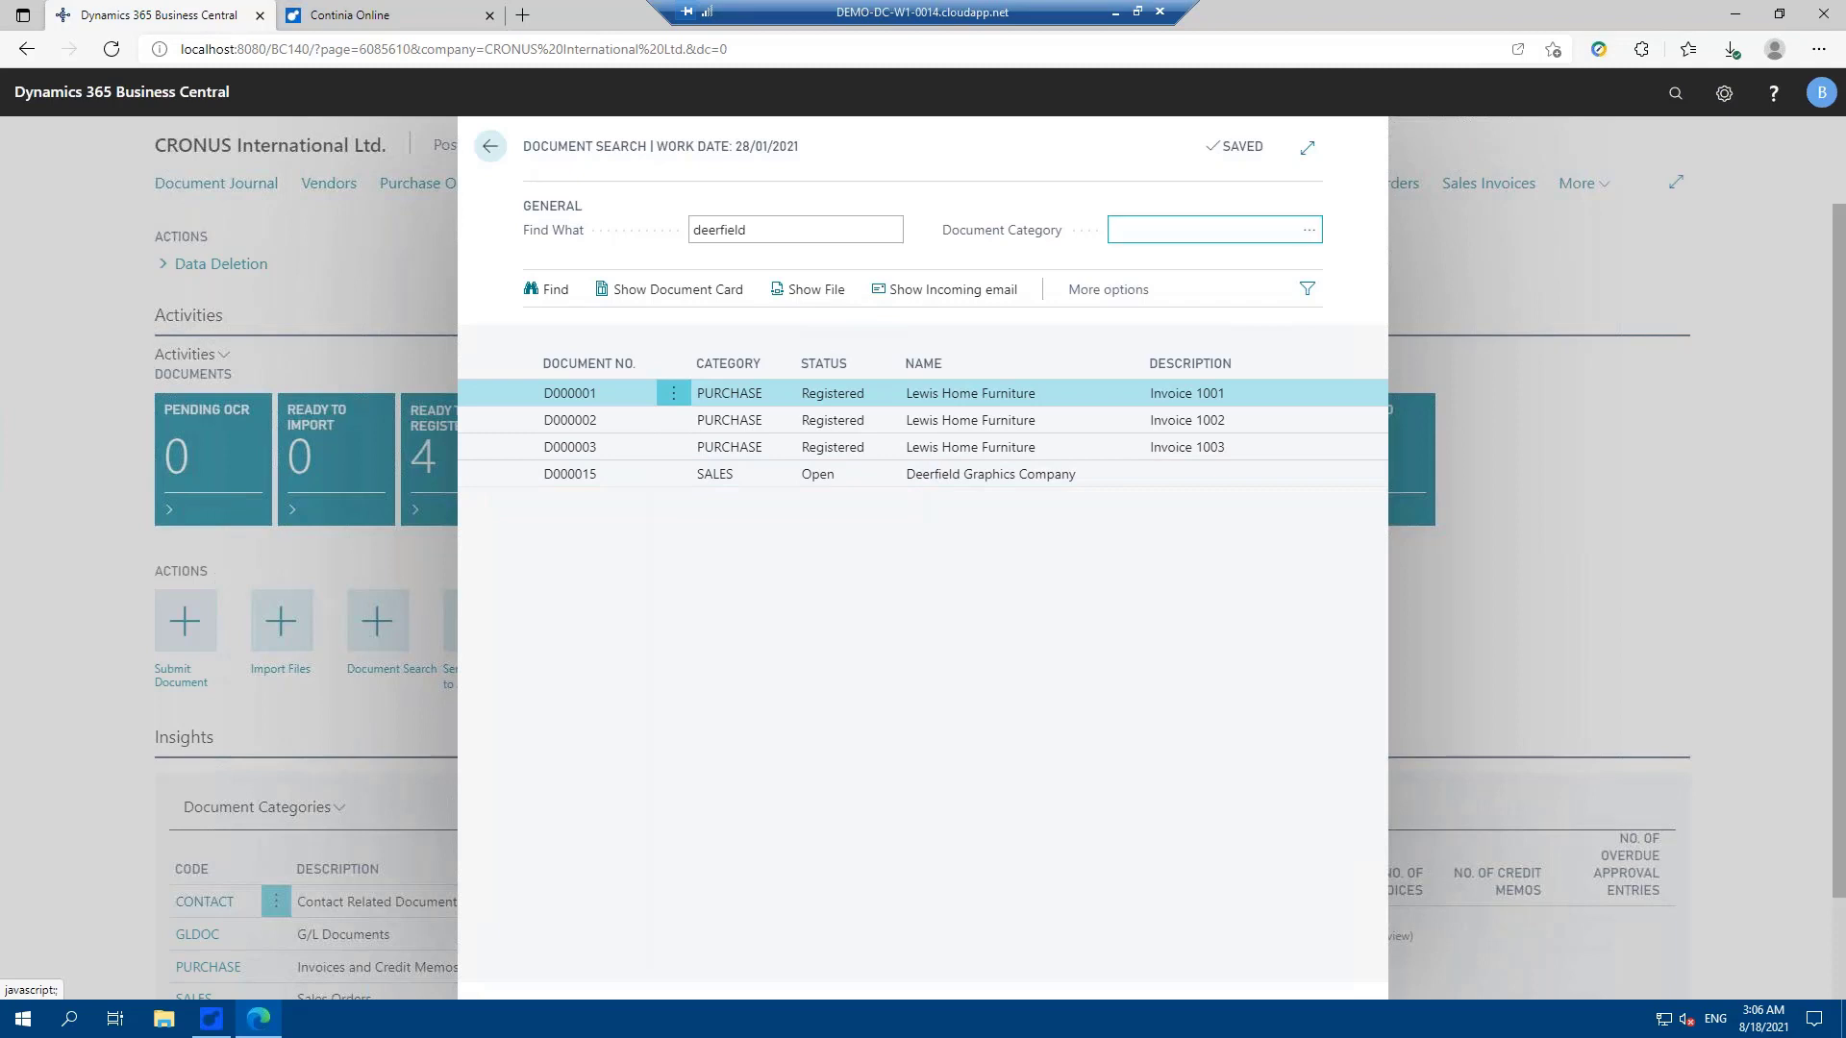
left_click(1309, 230)
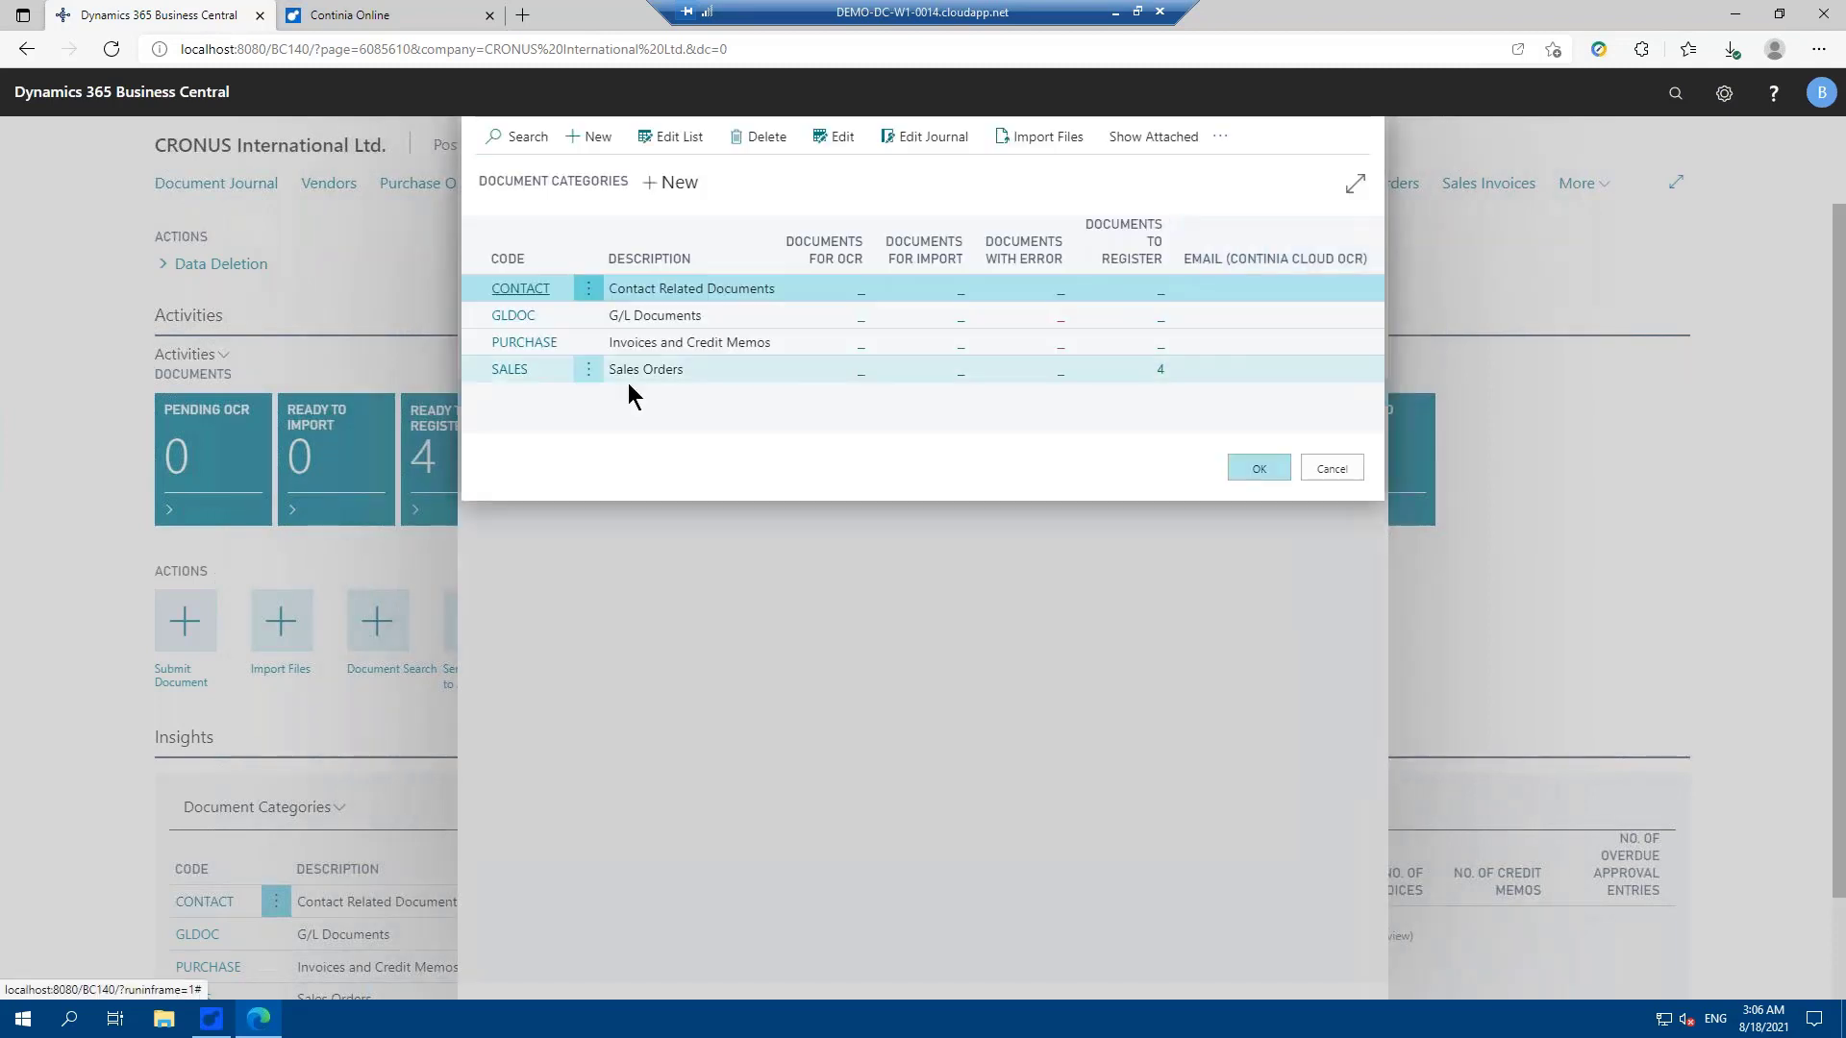
left_click(524, 342)
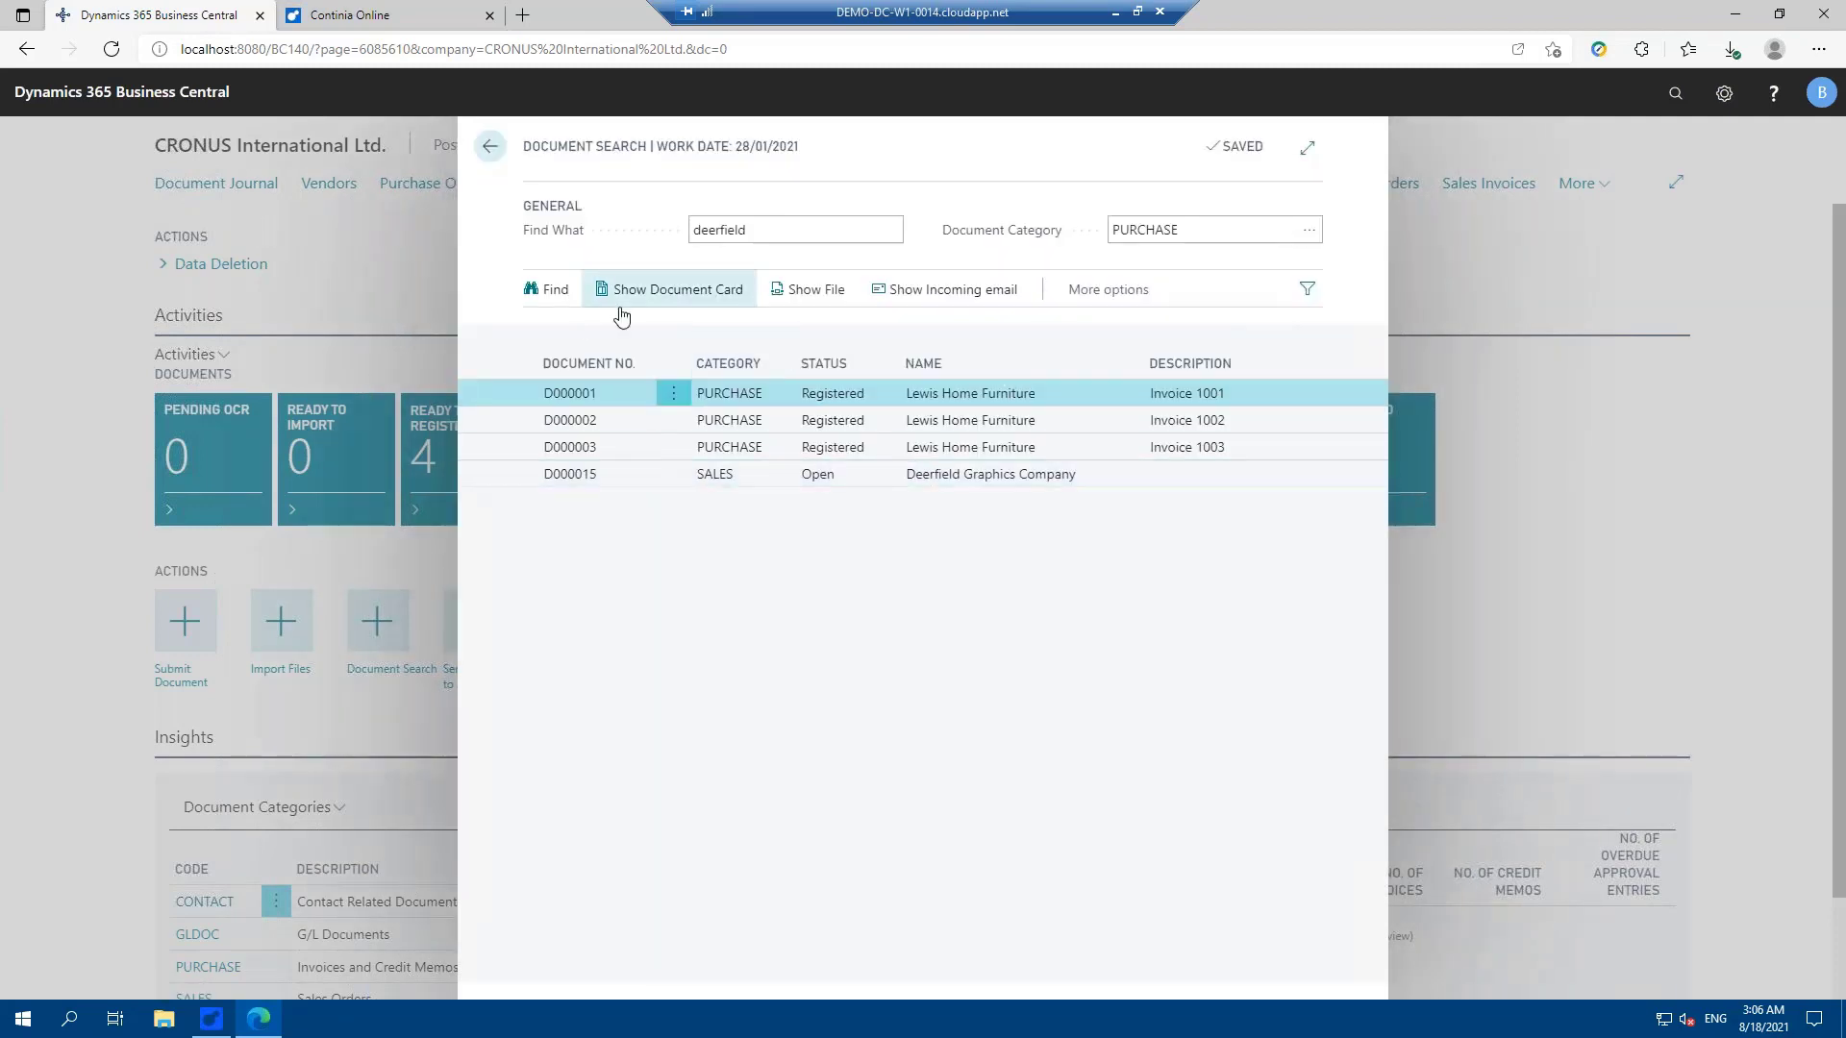
left_click(548, 290)
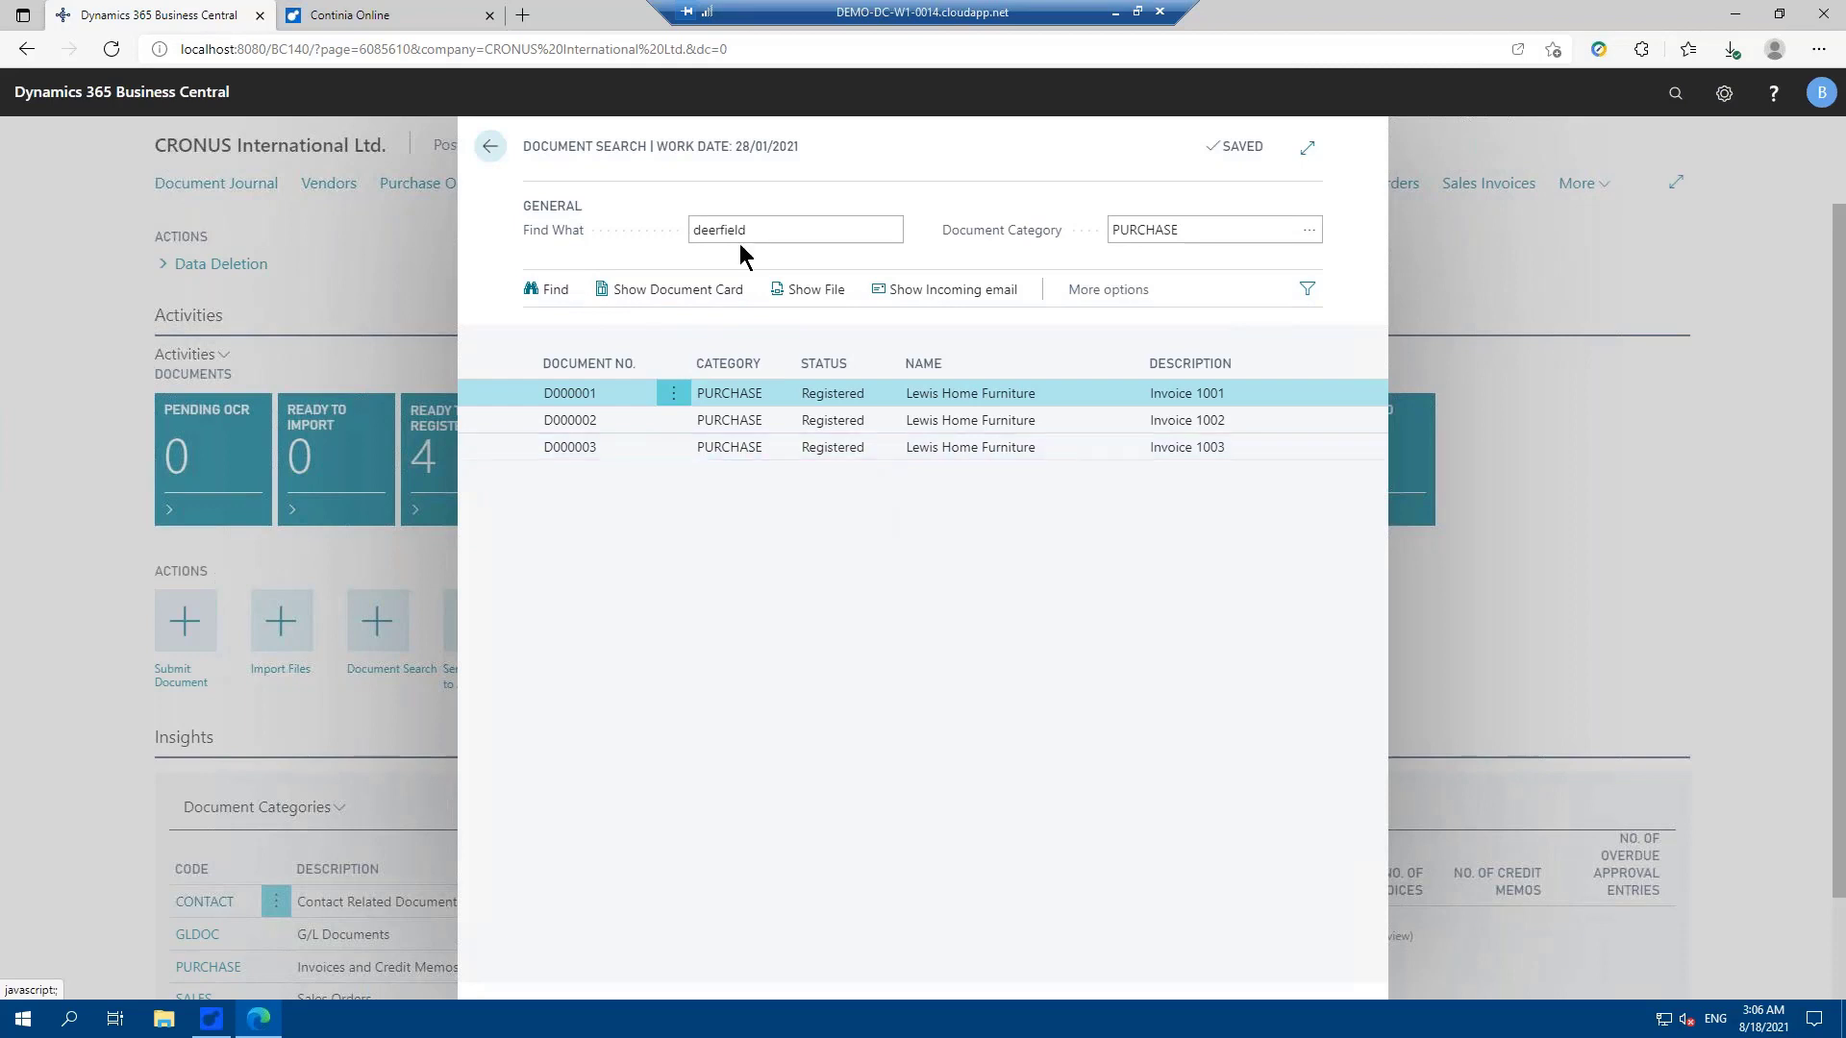
Step: Search the PURCHASE document category for "ipad" in Document Search
left_click(773, 230)
left_click_drag(773, 230, 643, 227)
type("ip0ad")
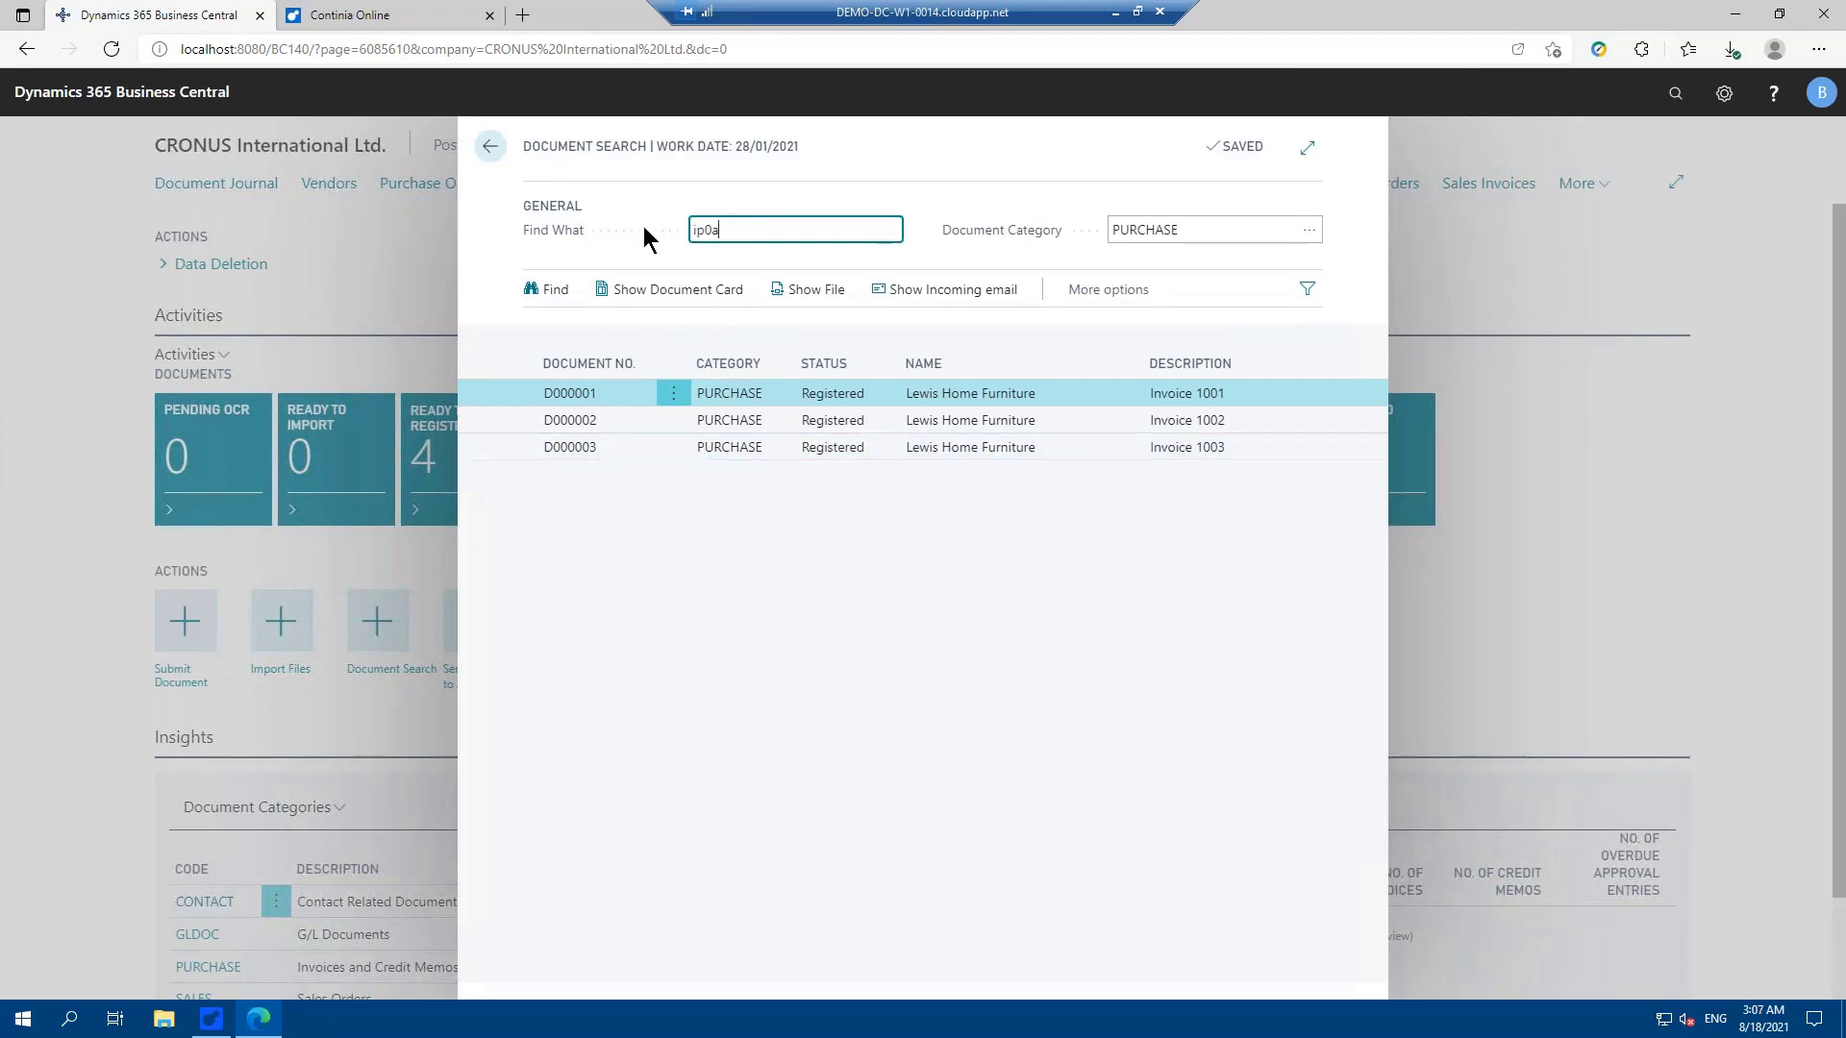
key("BackSpace")
key("BackSpace")
key("BackSpace")
type("ad")
left_click(551, 293)
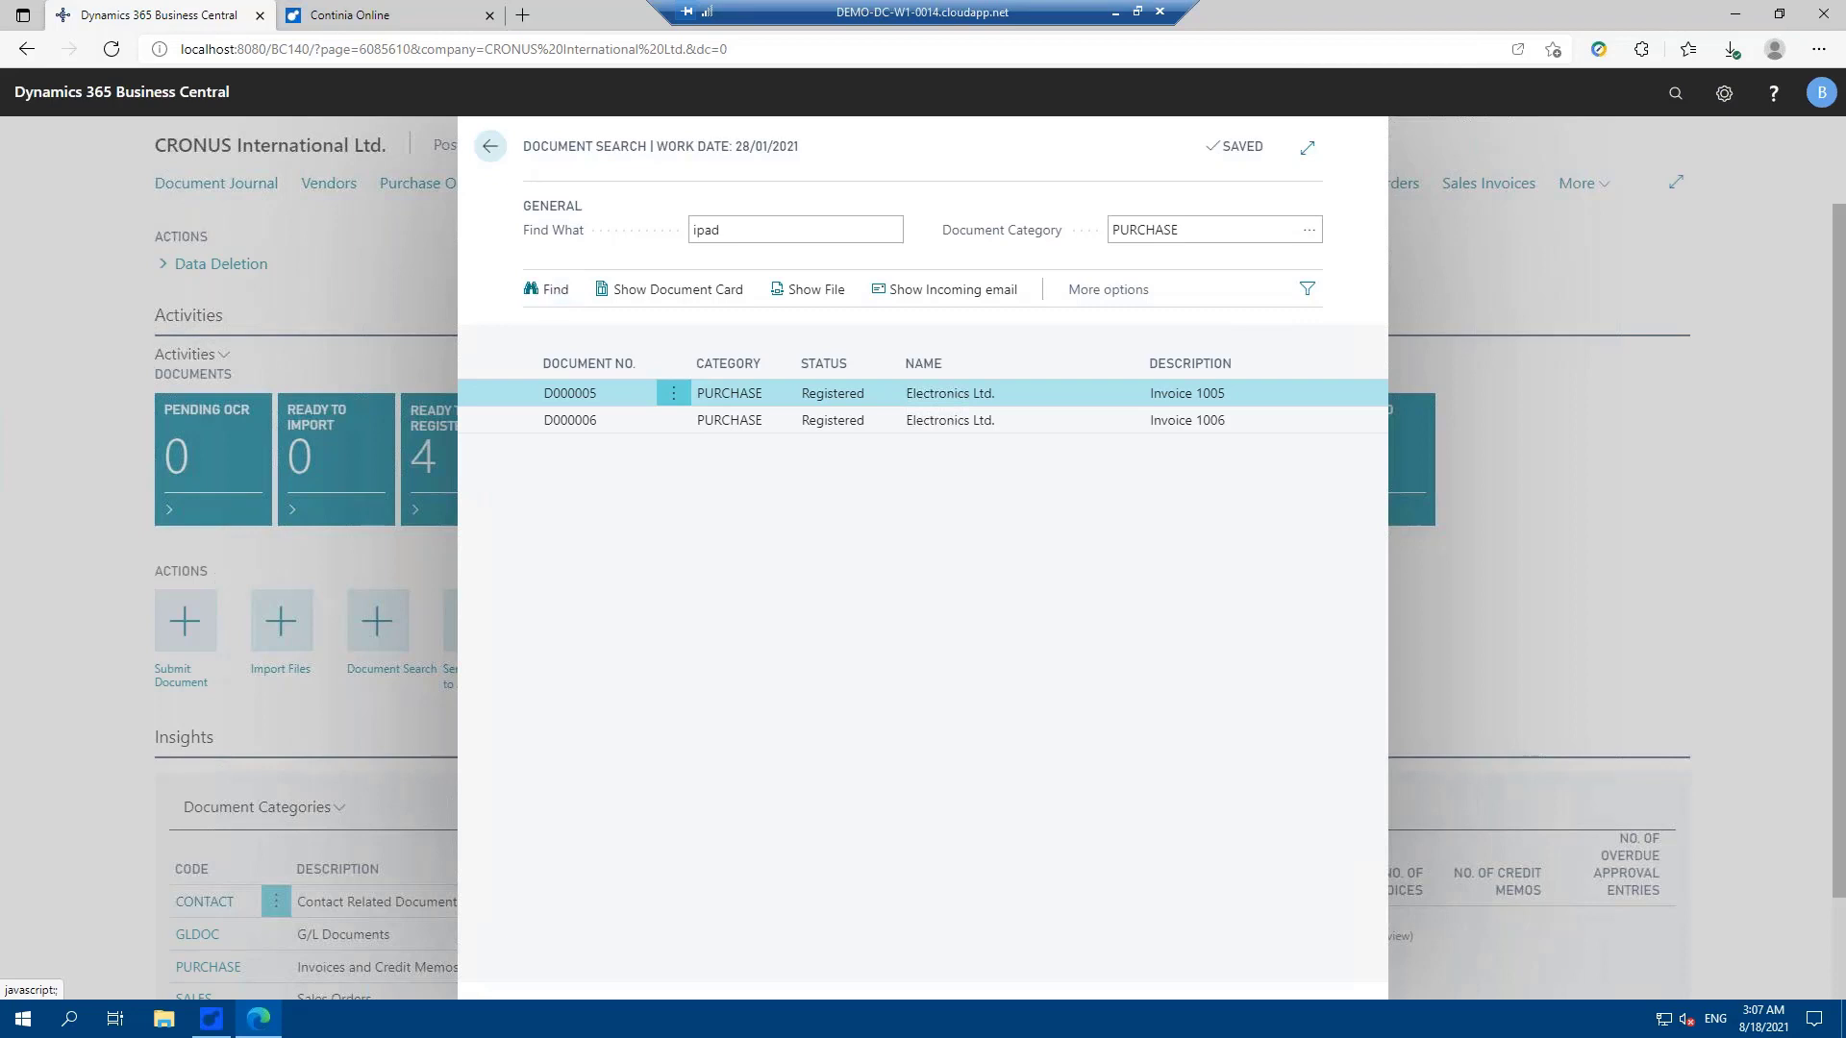
Step: Close Document Search to return to the Role Center and switch to the Continia Demo System window
left_click(490, 146)
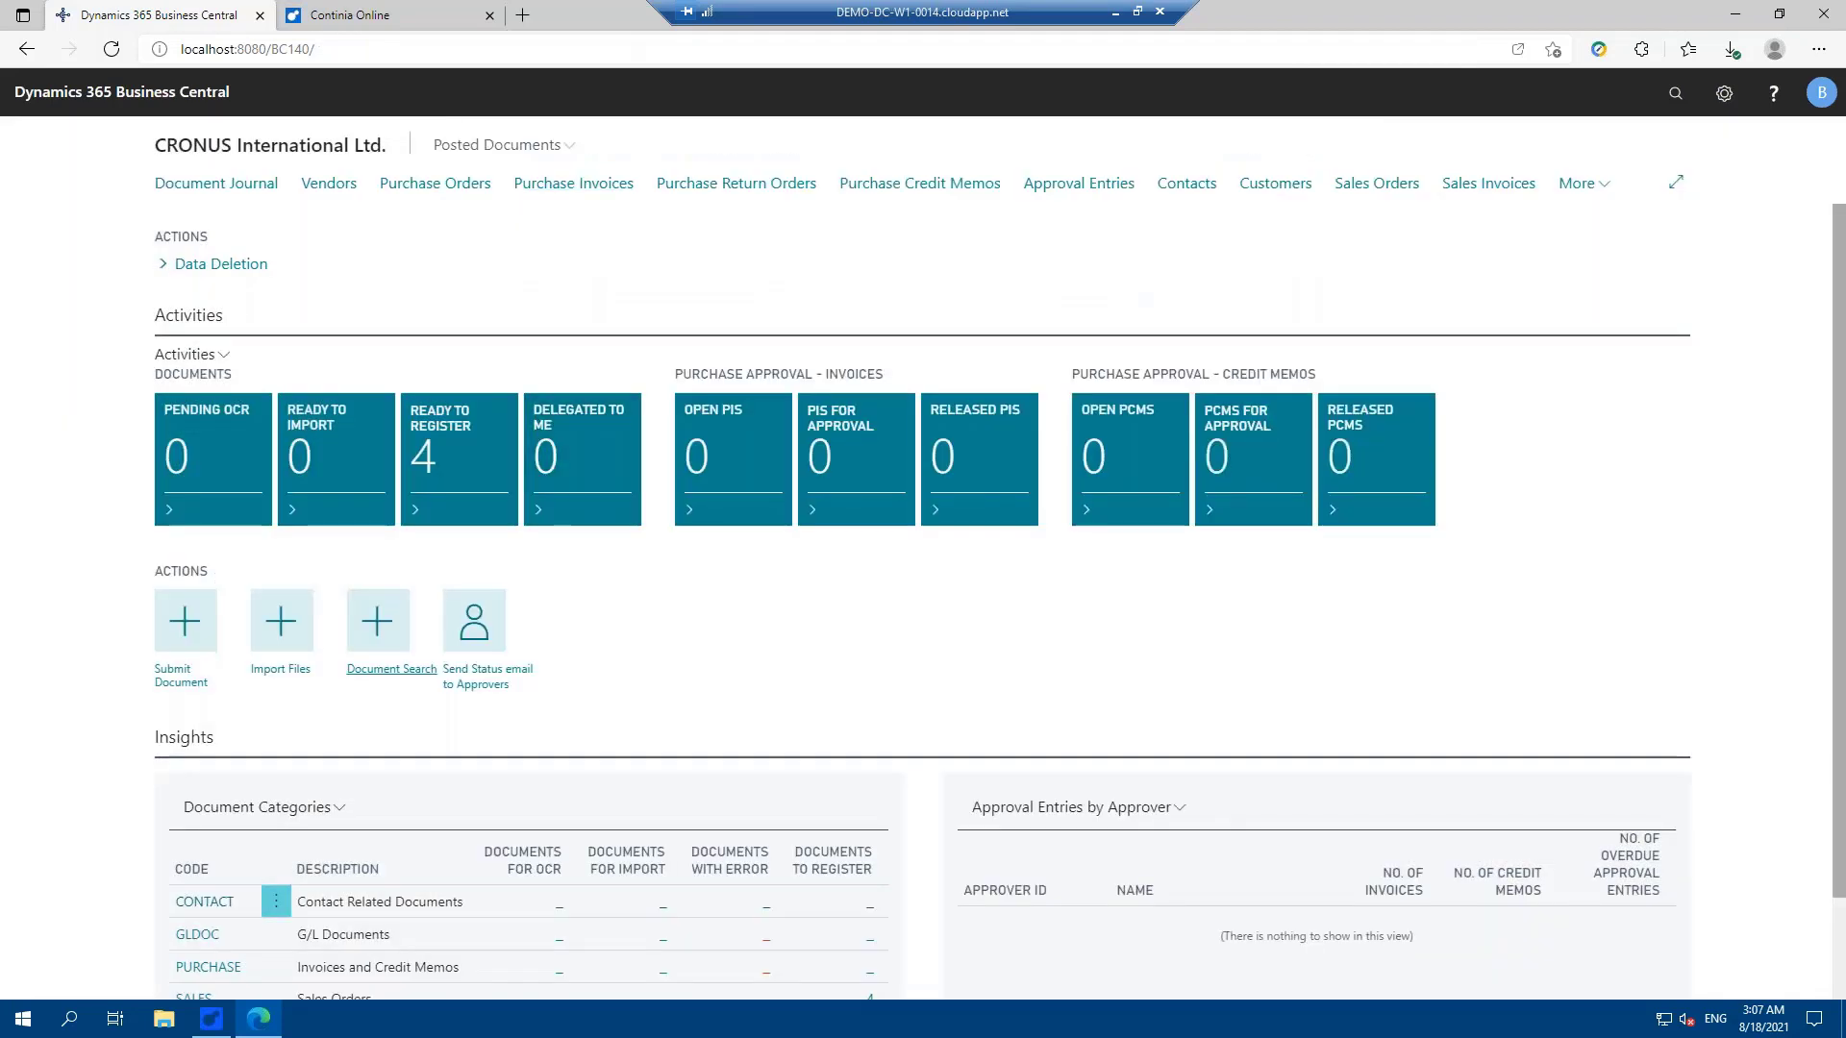
key("alt+Tab")
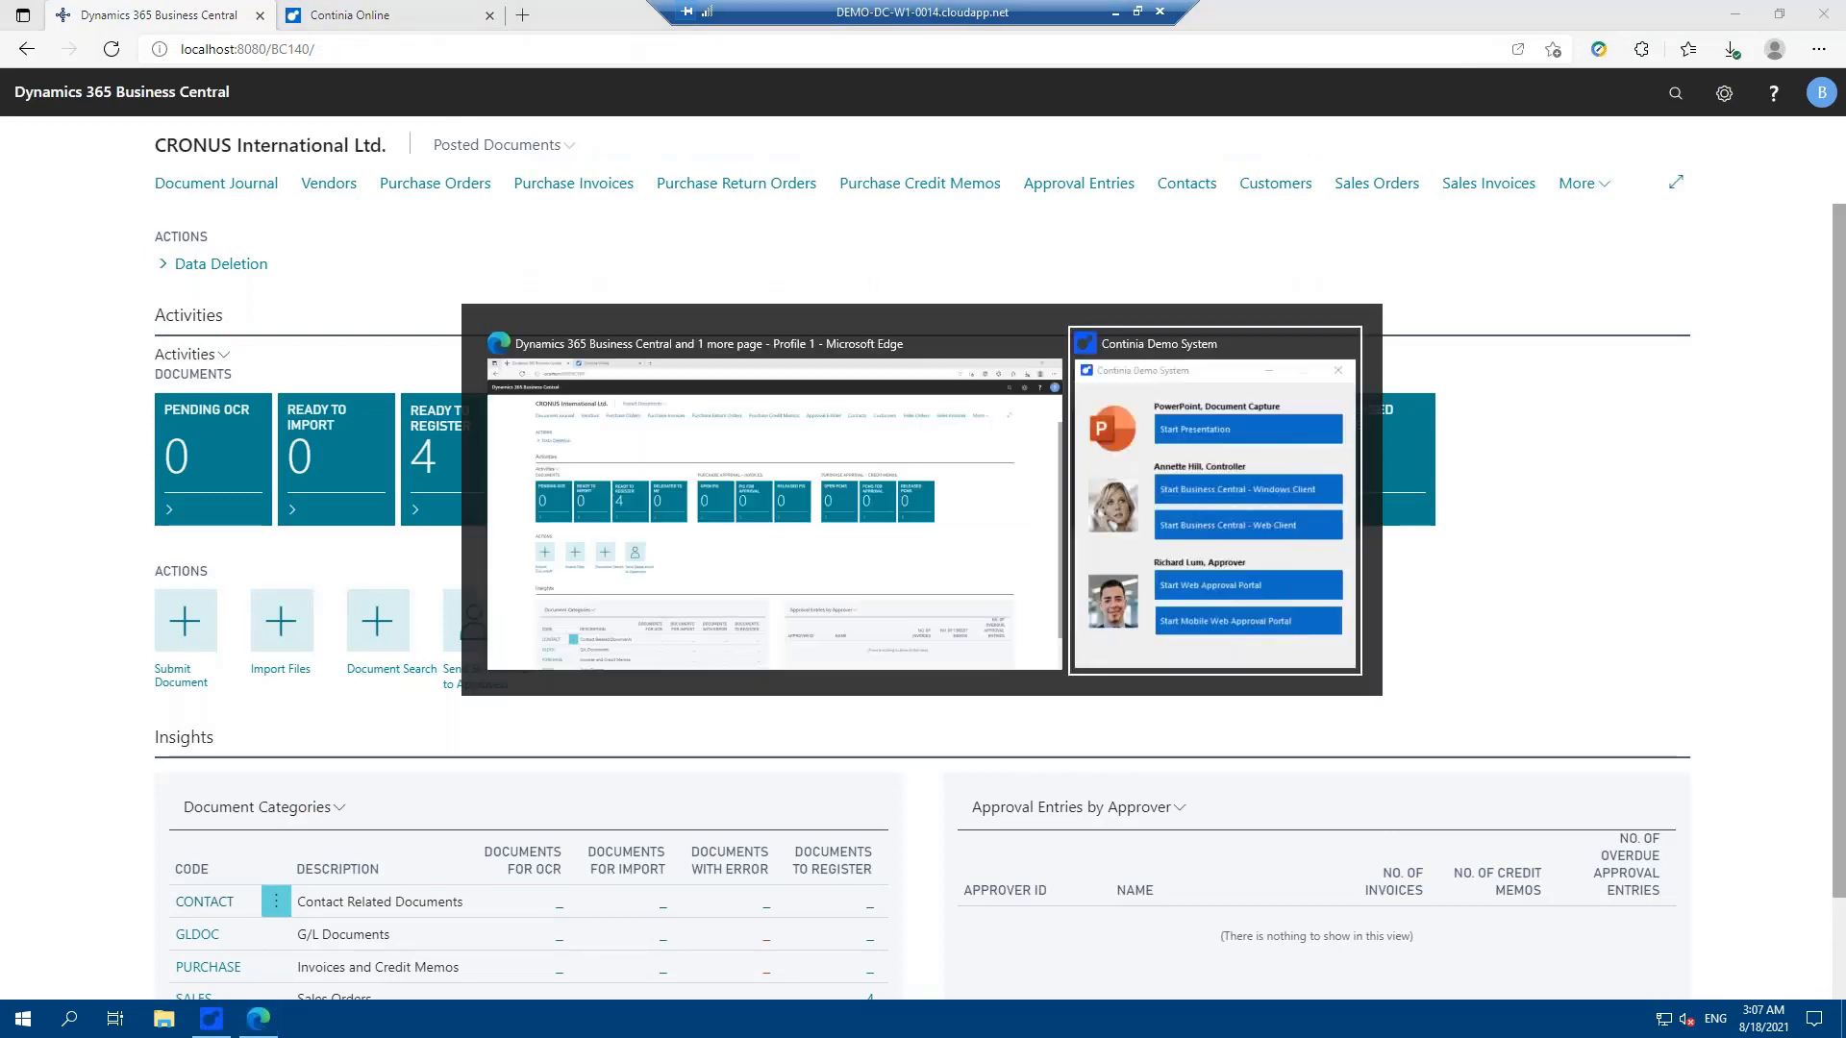